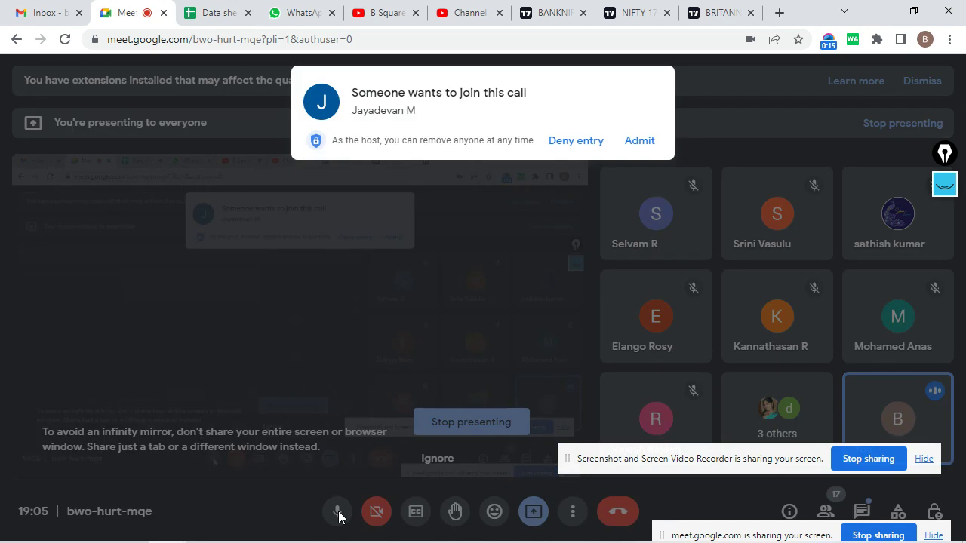
Admit the three participants waiting to join the meeting call.
{"action": "left_click", "coordinate": [633, 144]}
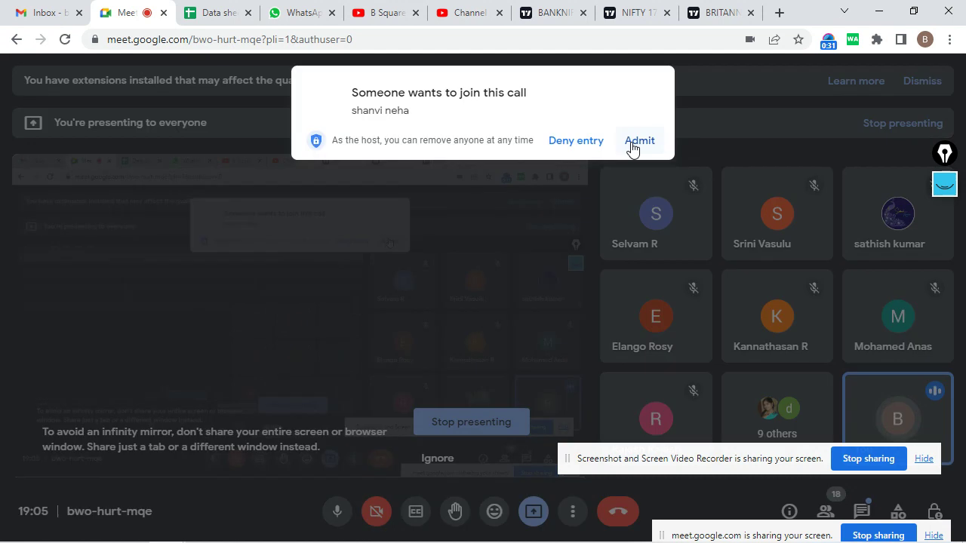
{"action": "left_click", "coordinate": [638, 141]}
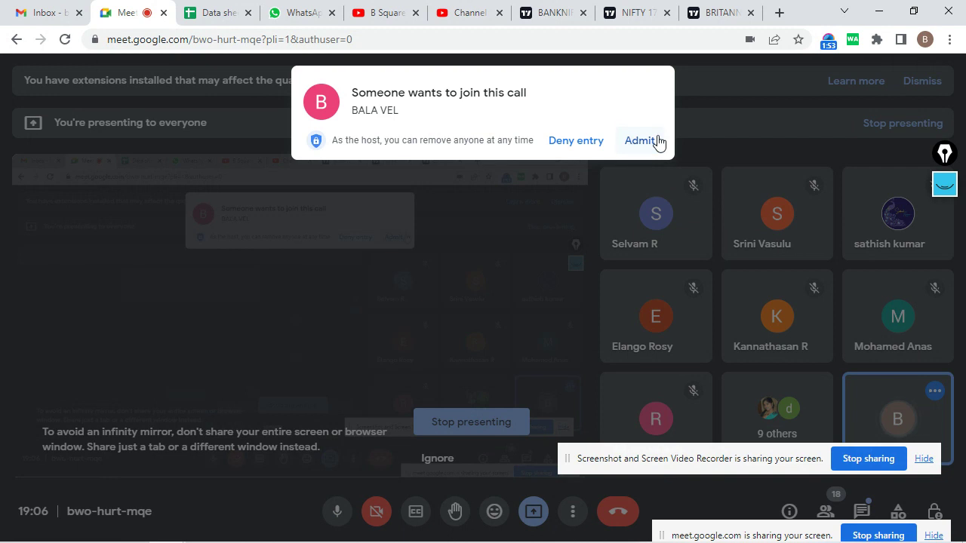
{"action": "left_click", "coordinate": [653, 143]}
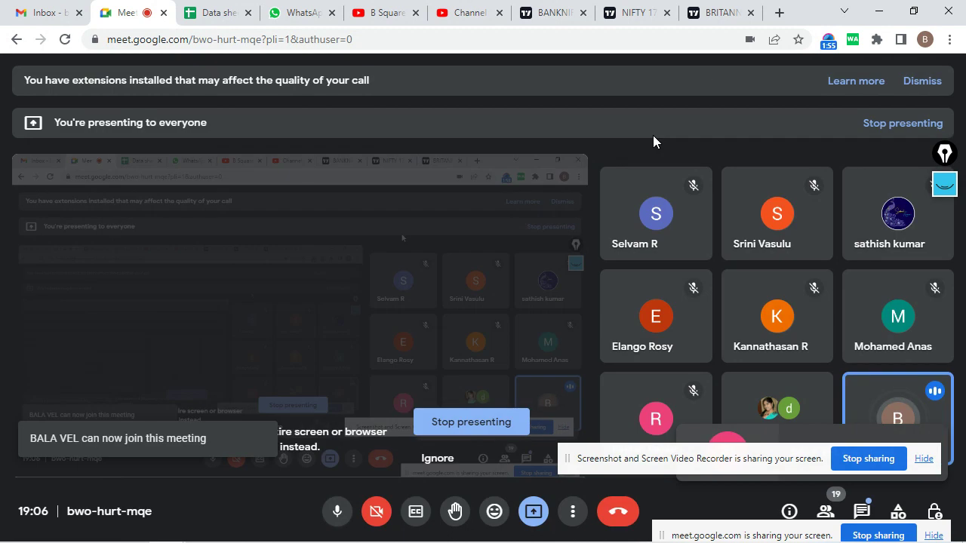
Search for nse india in a new browser tab, open the NSE website and go to its old version at www1.nseindia.com.
{"action": "left_click", "coordinate": [778, 13]}
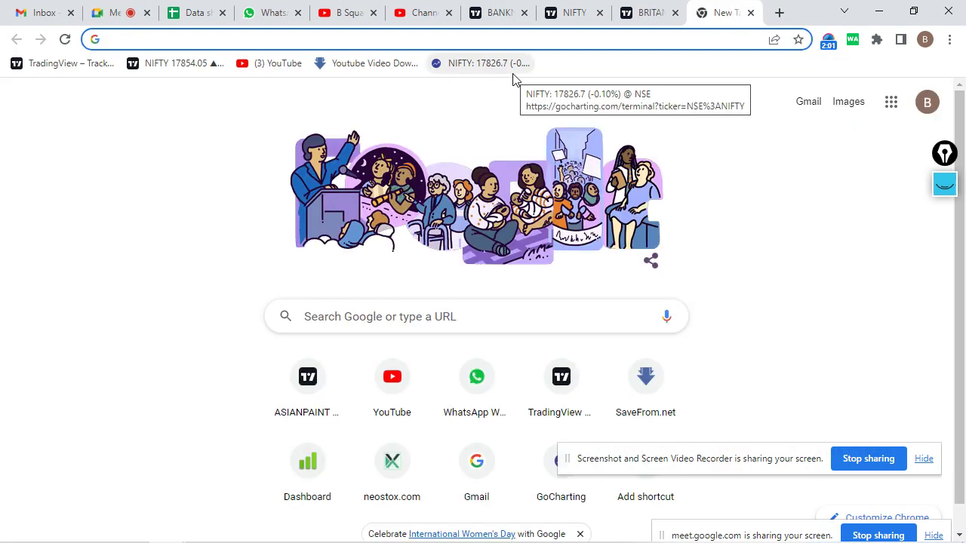
{"action": "type", "text": "NSE"}
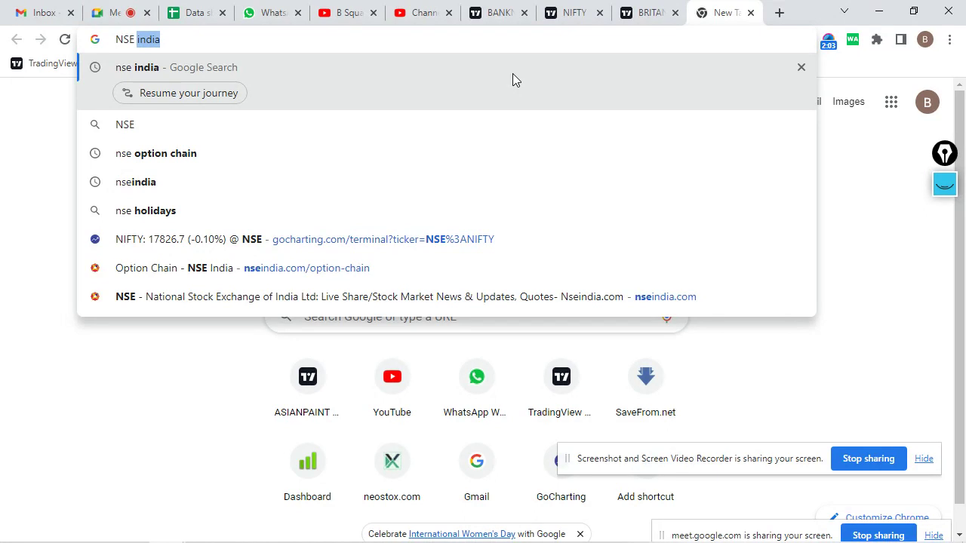
{"action": "left_click", "coordinate": [287, 71]}
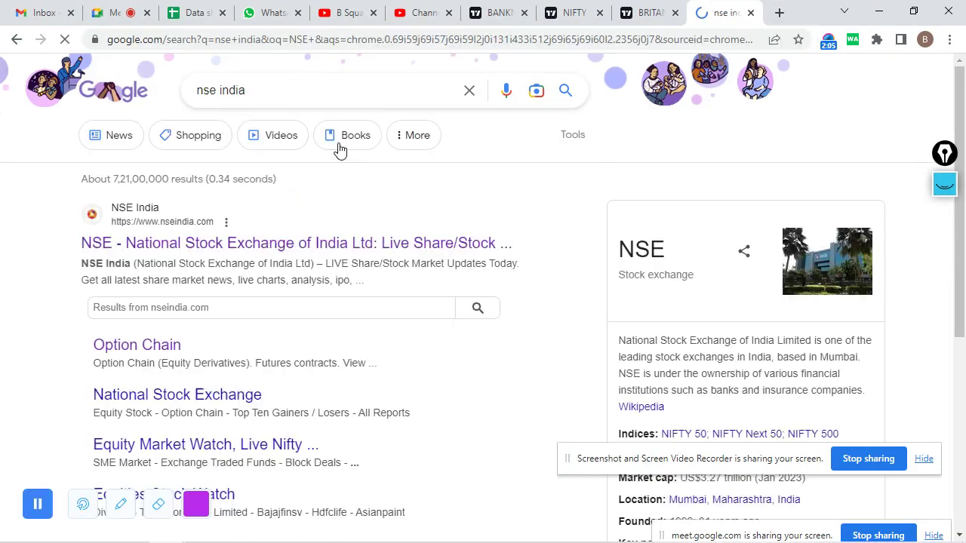
{"action": "left_click", "coordinate": [228, 245]}
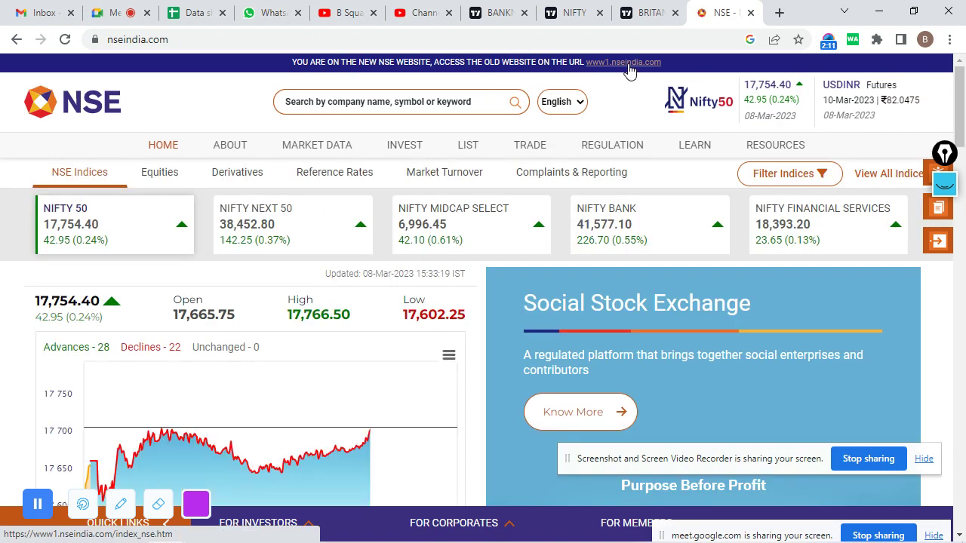
{"action": "left_click", "coordinate": [626, 65]}
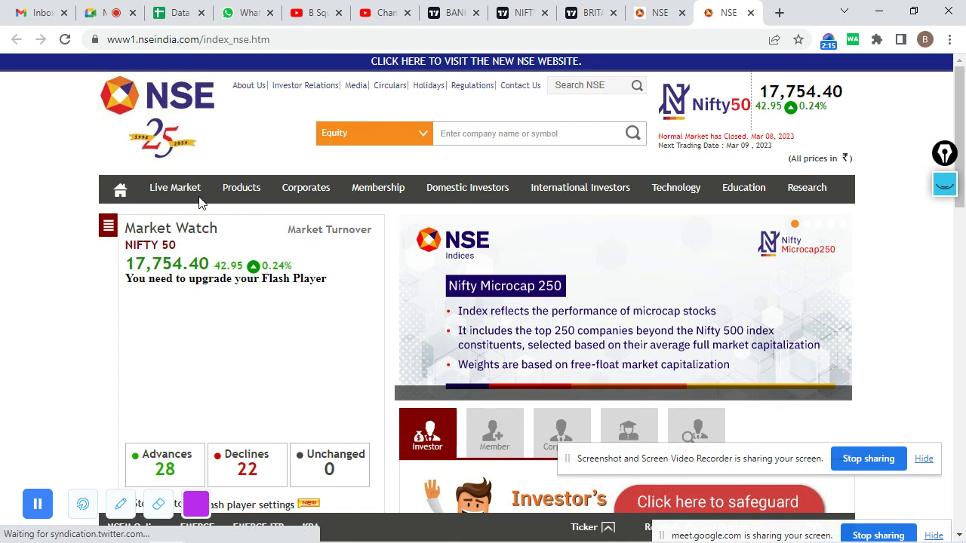
Open the live Pre-Open Market page on the old NSE site and look through its NIFTY stock list.
{"action": "mouse_move", "coordinate": [195, 205]}
{"action": "left_click", "coordinate": [205, 252]}
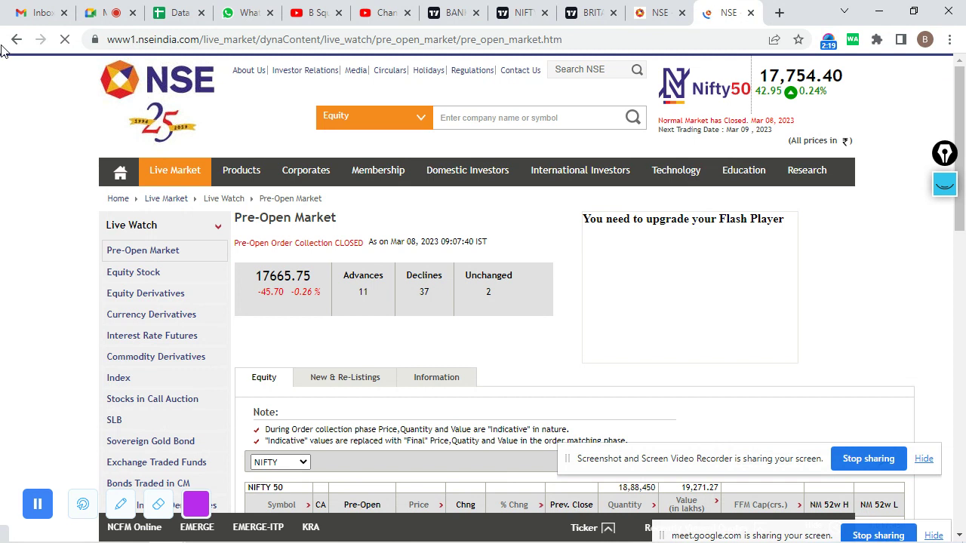
{"action": "mouse_move", "coordinate": [240, 169]}
{"action": "scroll", "coordinate": [743, 287], "scroll_direction": "down", "scroll_amount": 1}
{"action": "scroll", "coordinate": [838, 249], "scroll_direction": "down", "scroll_amount": 2}
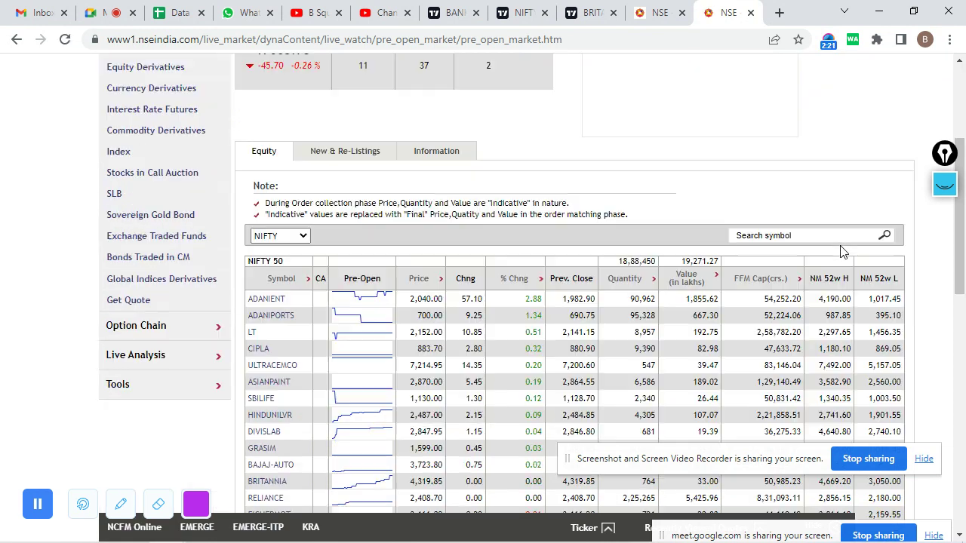
{"action": "scroll", "coordinate": [362, 233], "scroll_direction": "down", "scroll_amount": 1}
{"action": "scroll", "coordinate": [306, 202], "scroll_direction": "up", "scroll_amount": 1}
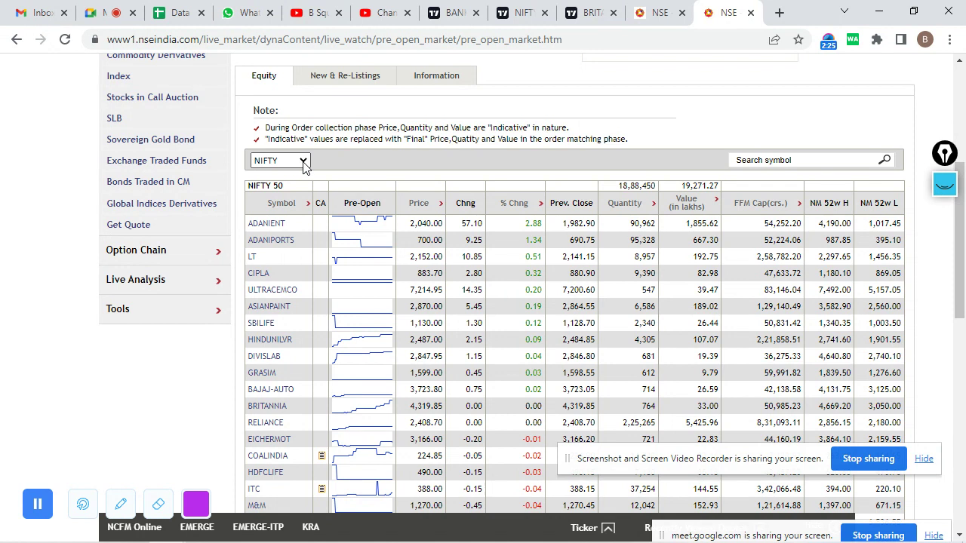
{"action": "scroll", "coordinate": [672, 339], "scroll_direction": "down", "scroll_amount": 2}
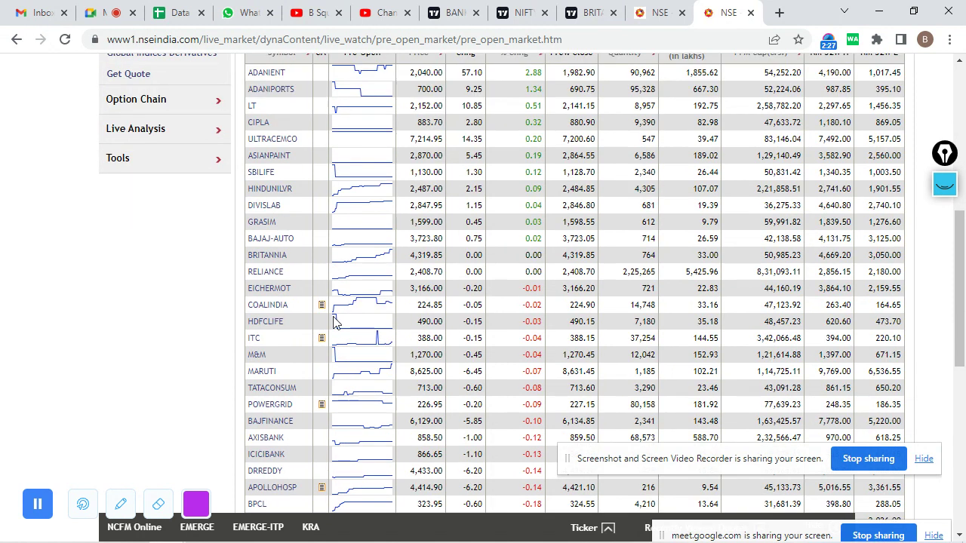
{"action": "scroll", "coordinate": [336, 322], "scroll_direction": "down", "scroll_amount": 5}
{"action": "scroll", "coordinate": [290, 292], "scroll_direction": "up", "scroll_amount": 7}
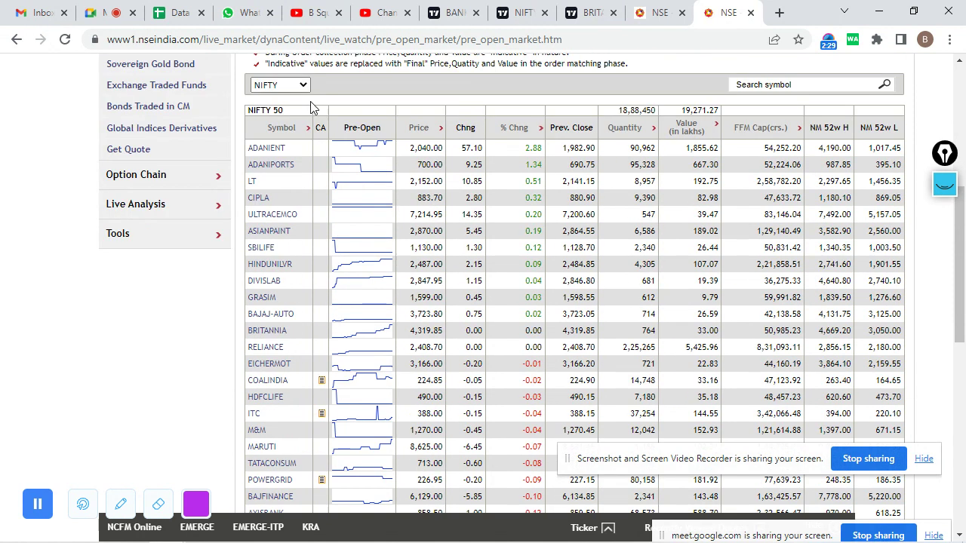
Show the pre-open list for Nifty Bank and switch it to FO Stocks.
{"action": "left_click", "coordinate": [306, 86]}
{"action": "left_click", "coordinate": [279, 137]}
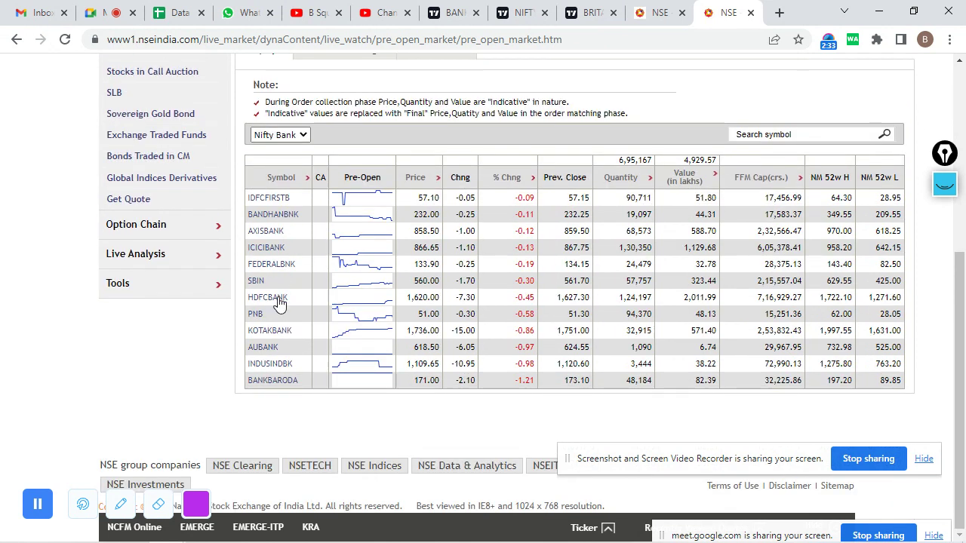
{"action": "scroll", "coordinate": [279, 301], "scroll_direction": "up", "scroll_amount": 1}
{"action": "left_click", "coordinate": [300, 212]}
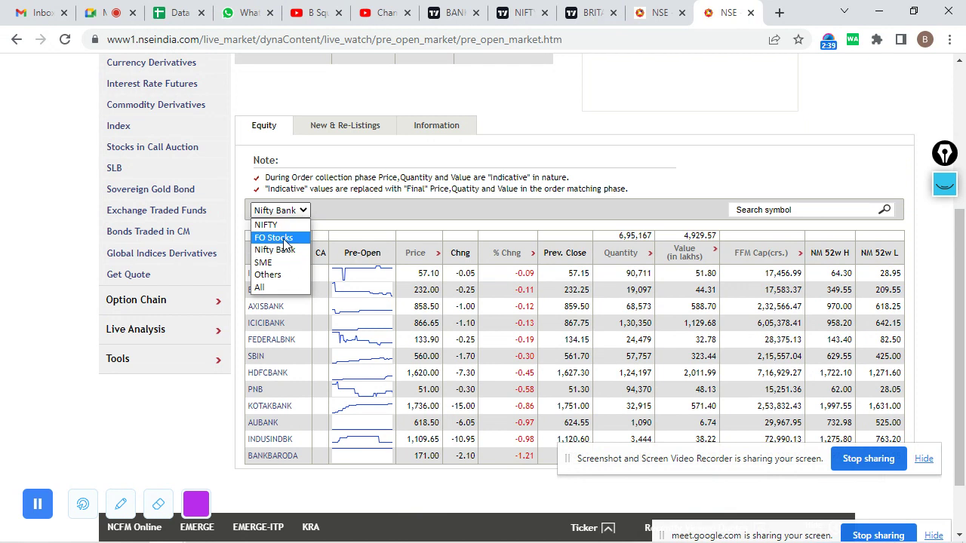
{"action": "left_click", "coordinate": [284, 238]}
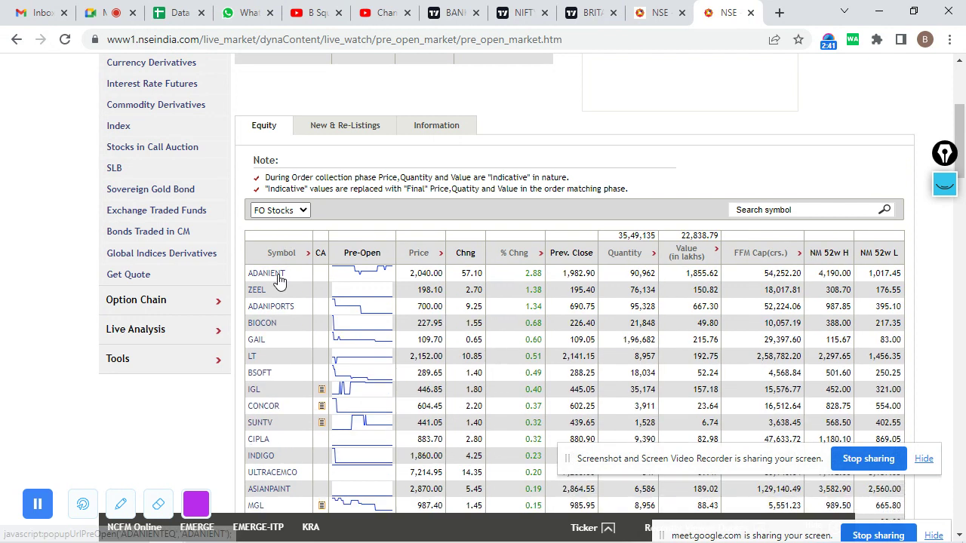
{"action": "scroll", "coordinate": [279, 343], "scroll_direction": "down", "scroll_amount": 9}
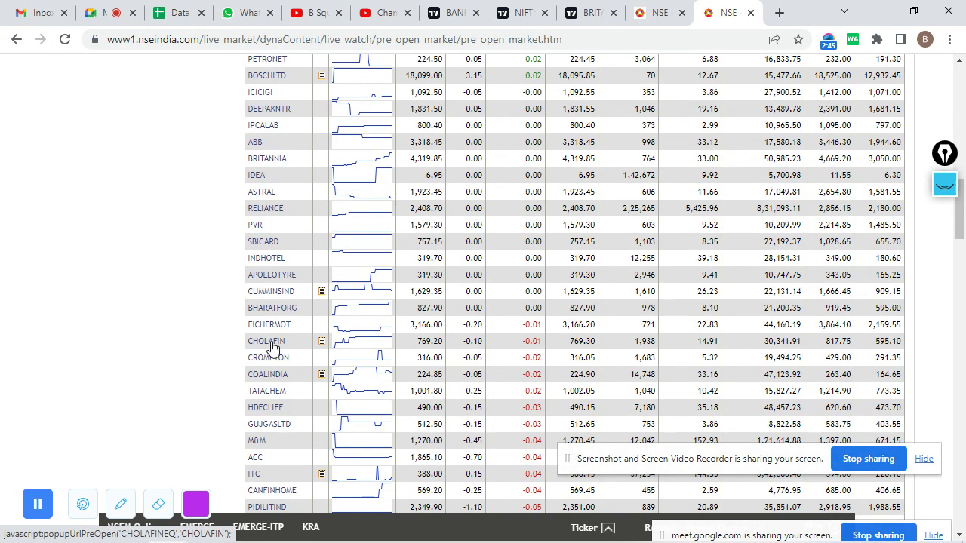
{"action": "scroll", "coordinate": [273, 348], "scroll_direction": "up", "scroll_amount": 10}
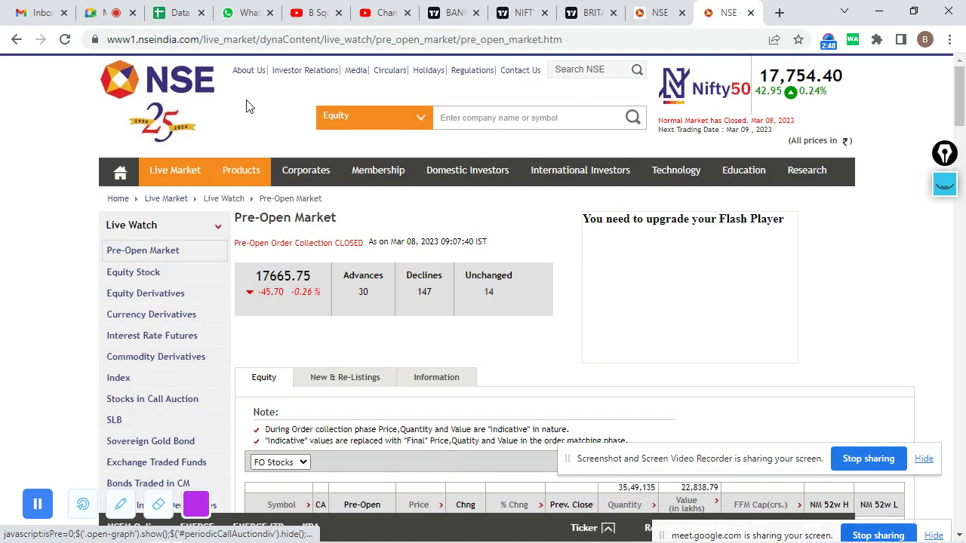
Switch to the Google Meet call, admit the waiting participant and return to the NSE pre-open page.
{"action": "left_click", "coordinate": [98, 12]}
{"action": "left_click", "coordinate": [639, 141]}
{"action": "left_click", "coordinate": [725, 12]}
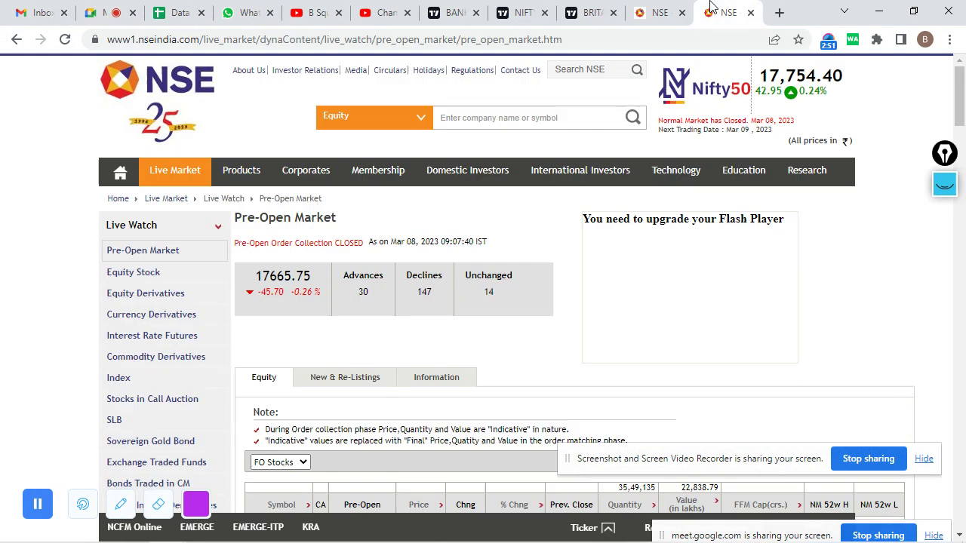
Examine the advances, declines and unchanged summary alongside the first FO Stocks rows sorted by percentage change.
{"action": "scroll", "coordinate": [611, 356], "scroll_direction": "down", "scroll_amount": 1}
{"action": "scroll", "coordinate": [611, 357], "scroll_direction": "down", "scroll_amount": 2}
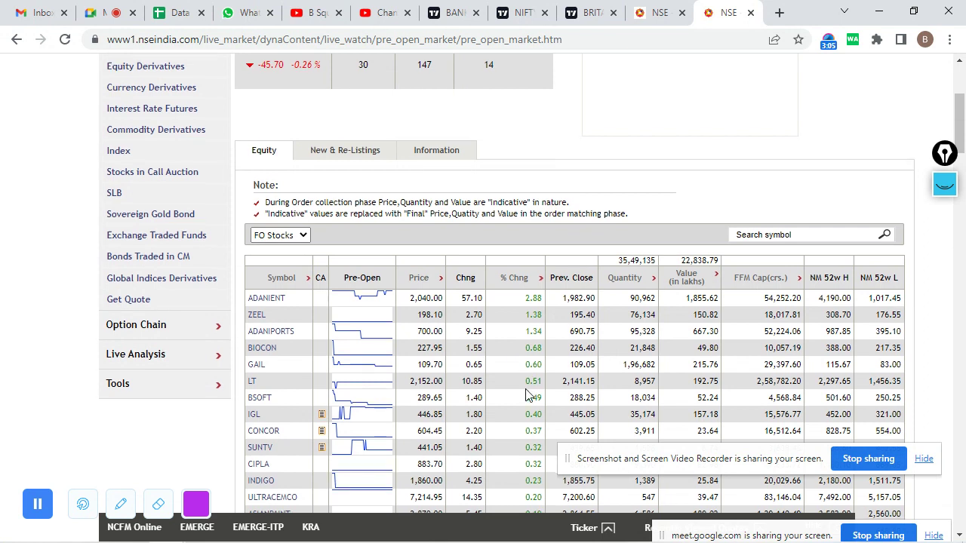
{"action": "scroll", "coordinate": [528, 394], "scroll_direction": "down", "scroll_amount": 2}
{"action": "scroll", "coordinate": [528, 394], "scroll_direction": "up", "scroll_amount": 2}
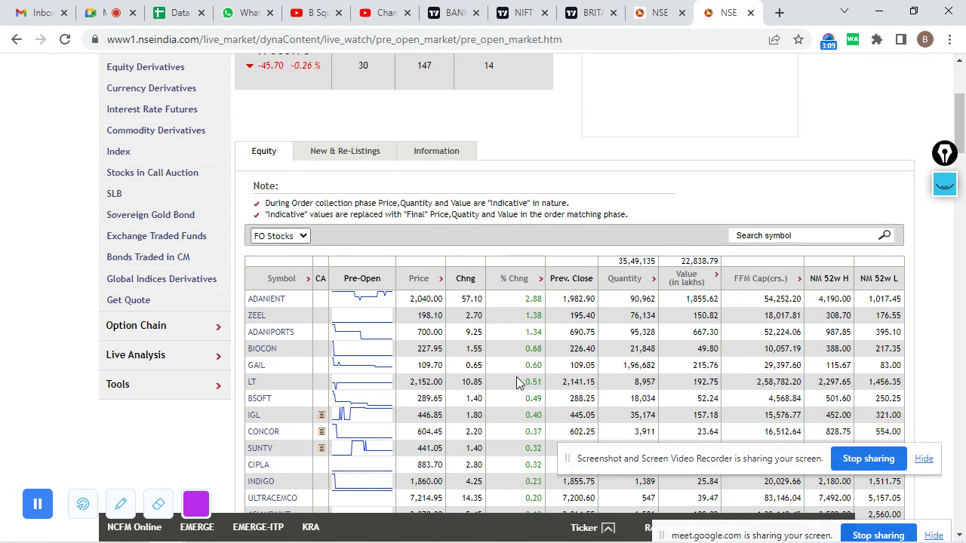
{"action": "scroll", "coordinate": [397, 281], "scroll_direction": "up", "scroll_amount": 2}
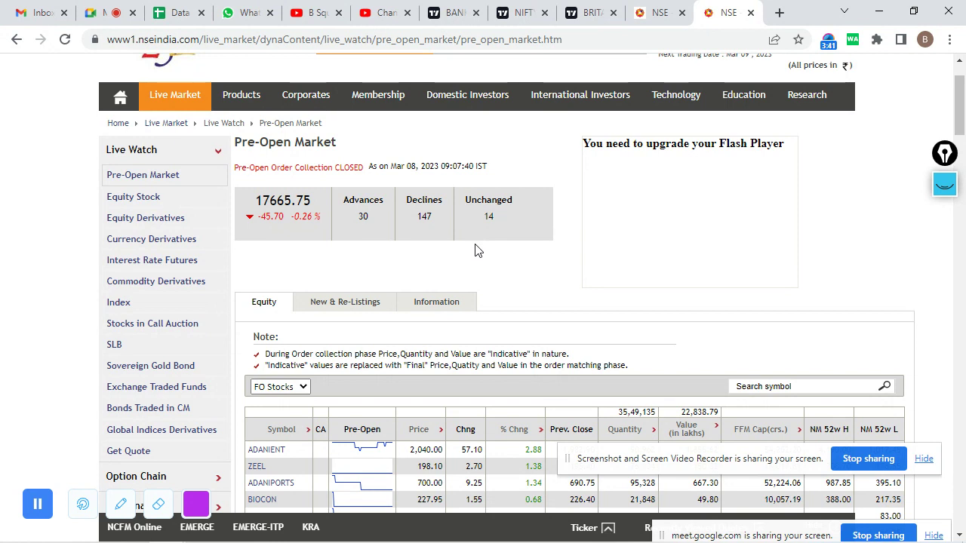
{"action": "scroll", "coordinate": [475, 250], "scroll_direction": "down", "scroll_amount": 6}
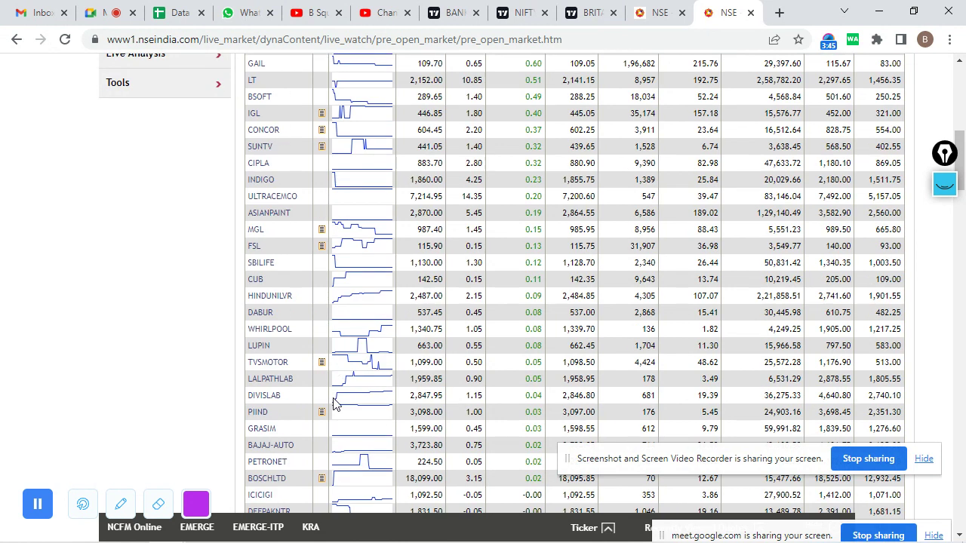
{"action": "scroll", "coordinate": [336, 403], "scroll_direction": "up", "scroll_amount": 4}
{"action": "scroll", "coordinate": [336, 403], "scroll_direction": "up", "scroll_amount": 1}
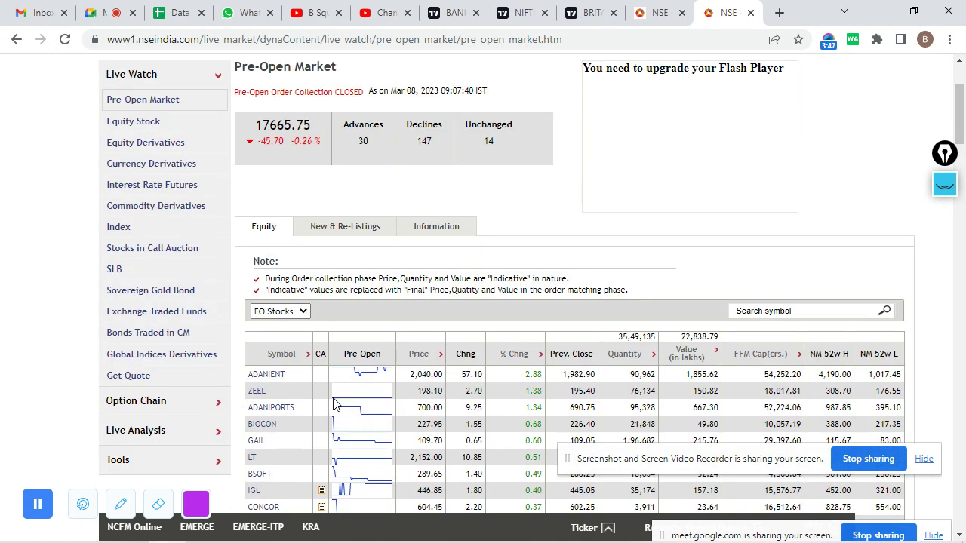
{"action": "scroll", "coordinate": [335, 403], "scroll_direction": "up", "scroll_amount": 2}
{"action": "scroll", "coordinate": [513, 334], "scroll_direction": "down", "scroll_amount": 2}
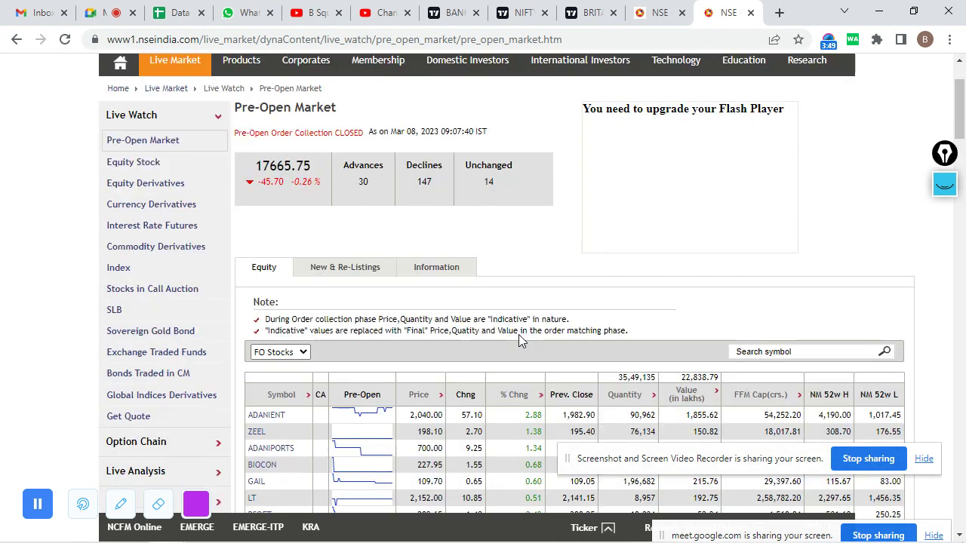
{"action": "scroll", "coordinate": [519, 334], "scroll_direction": "down", "scroll_amount": 1}
{"action": "scroll", "coordinate": [445, 421], "scroll_direction": "up", "scroll_amount": 2}
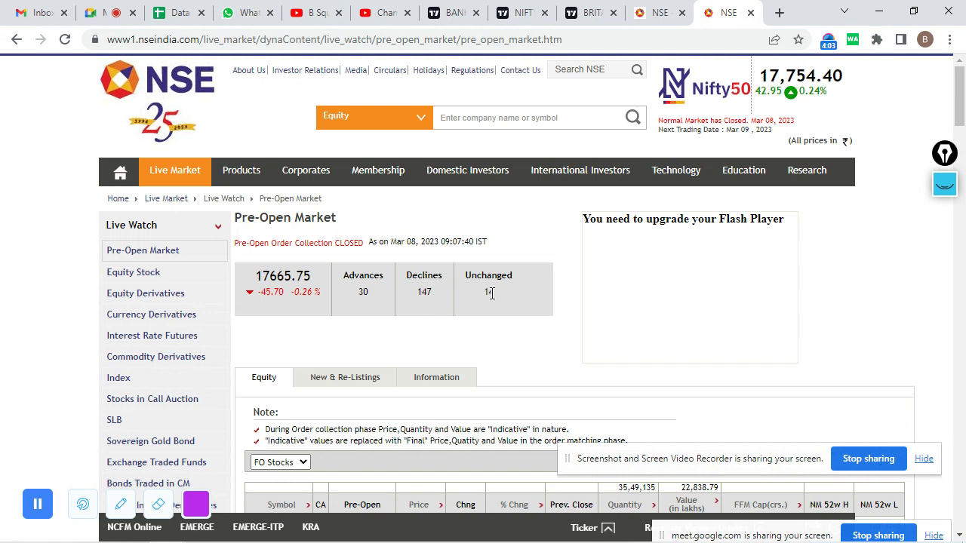
Scan the full FO Stocks pre-open list by percentage change, from the gainers through the unchanged stocks to the losers.
{"action": "scroll", "coordinate": [494, 303], "scroll_direction": "down", "scroll_amount": 10}
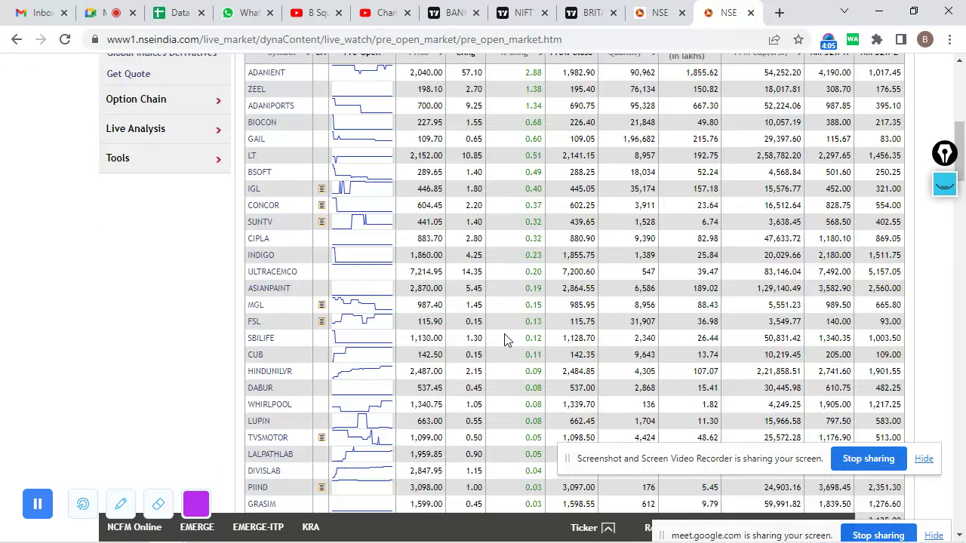
{"action": "scroll", "coordinate": [504, 334], "scroll_direction": "down", "scroll_amount": 10}
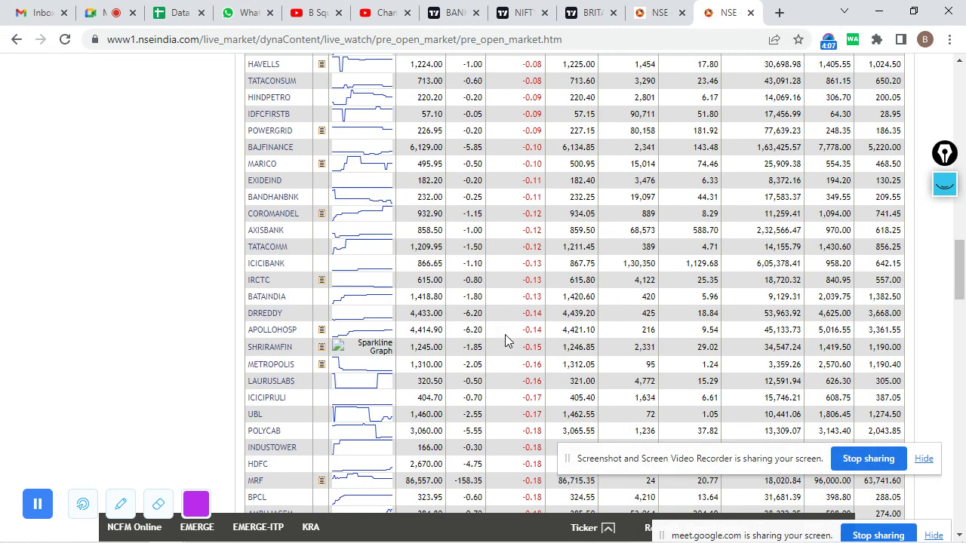
{"action": "scroll", "coordinate": [505, 334], "scroll_direction": "up", "scroll_amount": 11}
{"action": "scroll", "coordinate": [506, 342], "scroll_direction": "up", "scroll_amount": 10}
{"action": "scroll", "coordinate": [423, 315], "scroll_direction": "down", "scroll_amount": 6}
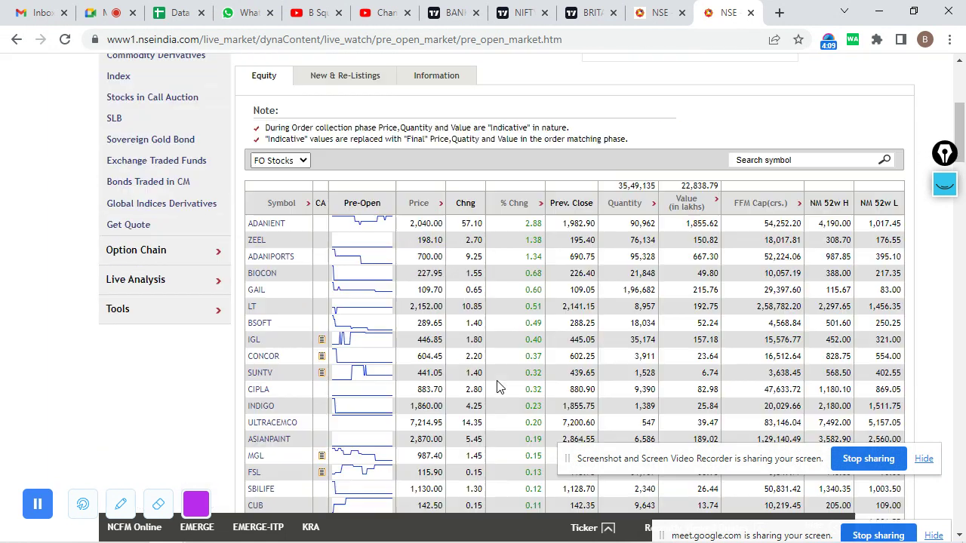
{"action": "scroll", "coordinate": [496, 380], "scroll_direction": "down", "scroll_amount": 9}
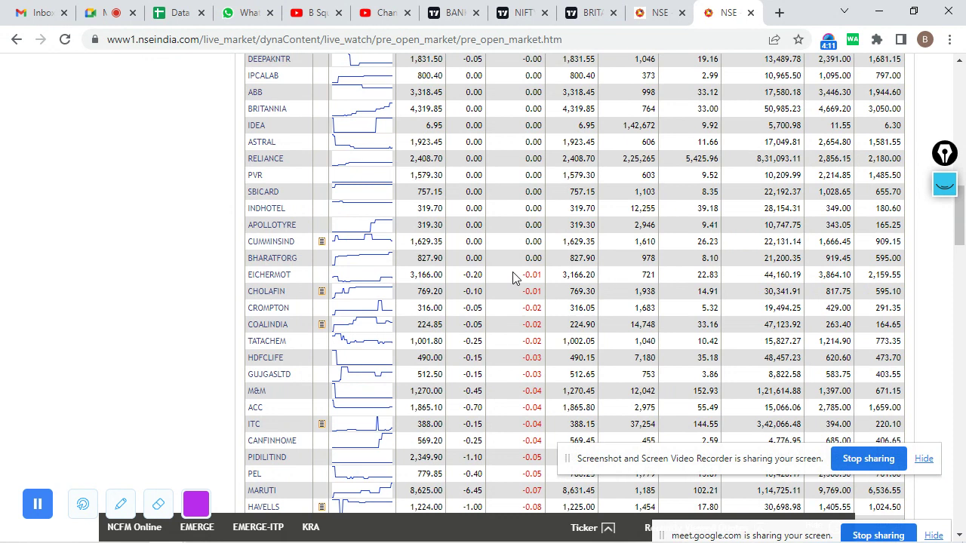
{"action": "scroll", "coordinate": [528, 272], "scroll_direction": "down", "scroll_amount": 14}
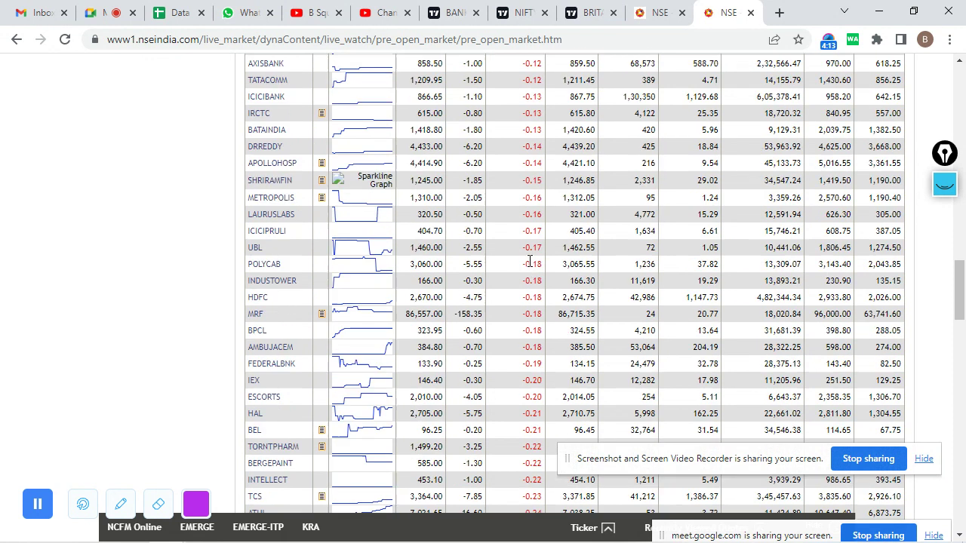
{"action": "scroll", "coordinate": [530, 261], "scroll_direction": "down", "scroll_amount": 12}
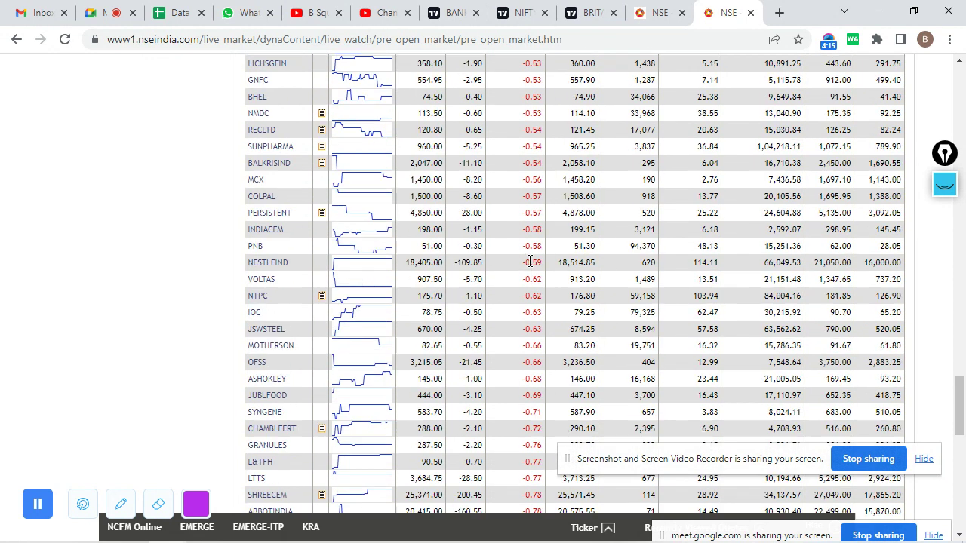
{"action": "scroll", "coordinate": [528, 265], "scroll_direction": "down", "scroll_amount": 10}
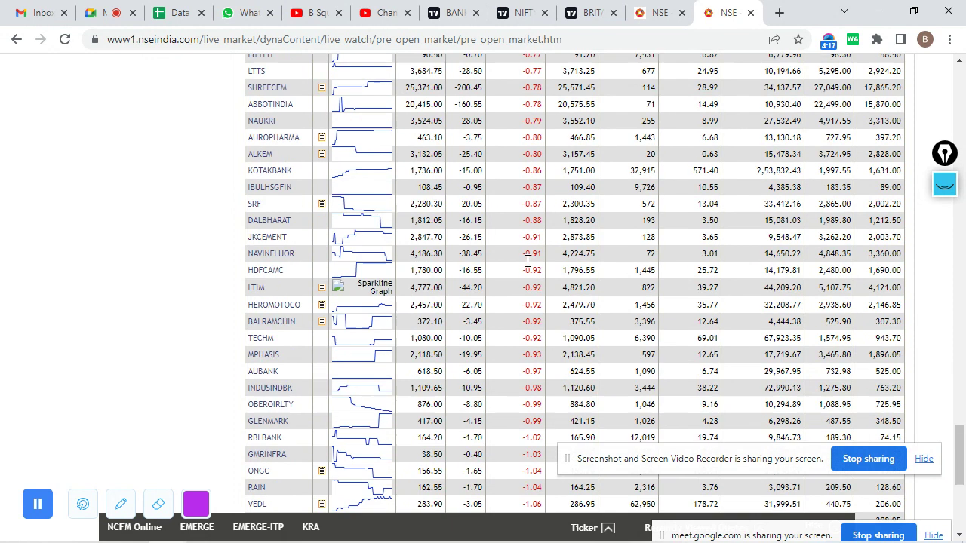
{"action": "scroll", "coordinate": [527, 260], "scroll_direction": "down", "scroll_amount": 5}
{"action": "scroll", "coordinate": [520, 343], "scroll_direction": "up", "scroll_amount": 12}
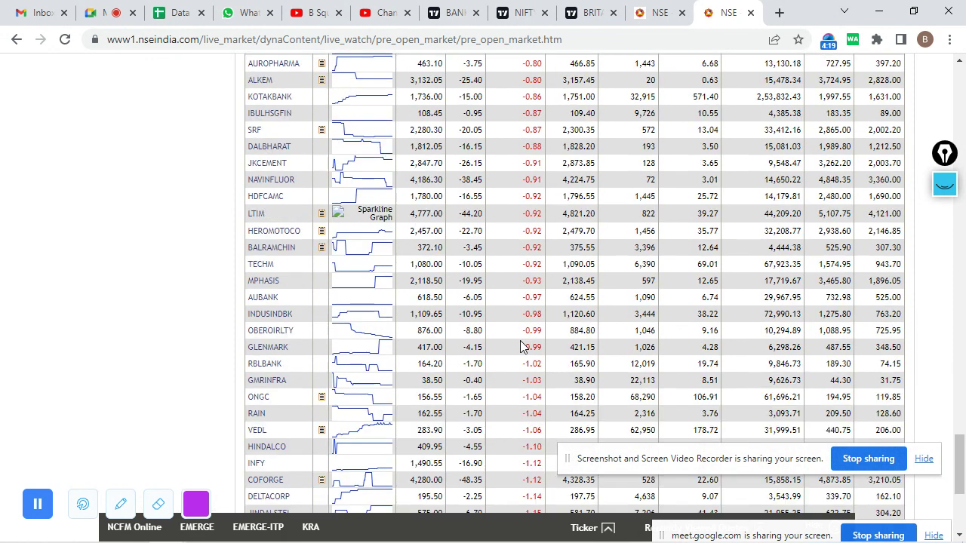
{"action": "scroll", "coordinate": [519, 345], "scroll_direction": "up", "scroll_amount": 20}
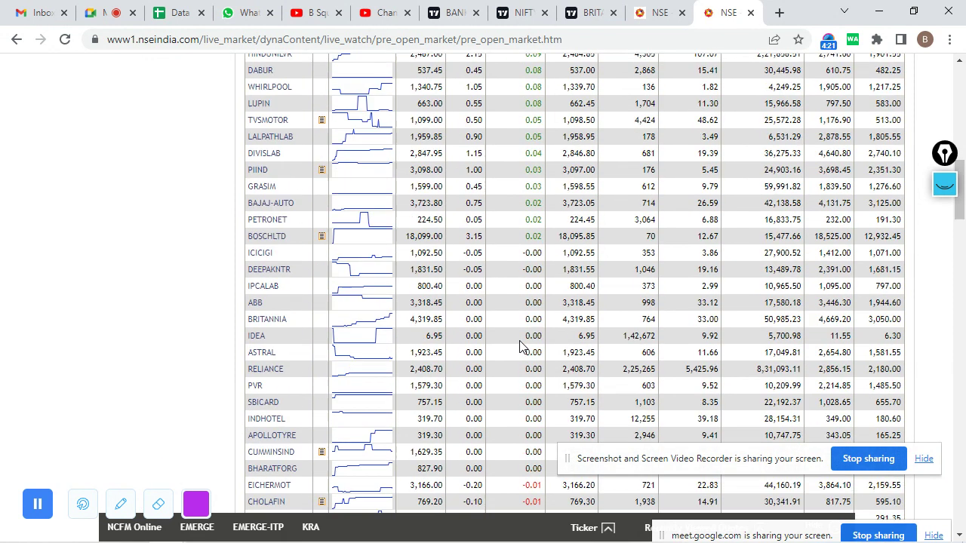
Compare the advances, declines and unchanged summary with the top FO Stocks gainers on the pre-open page.
{"action": "scroll", "coordinate": [520, 345], "scroll_direction": "up", "scroll_amount": 2}
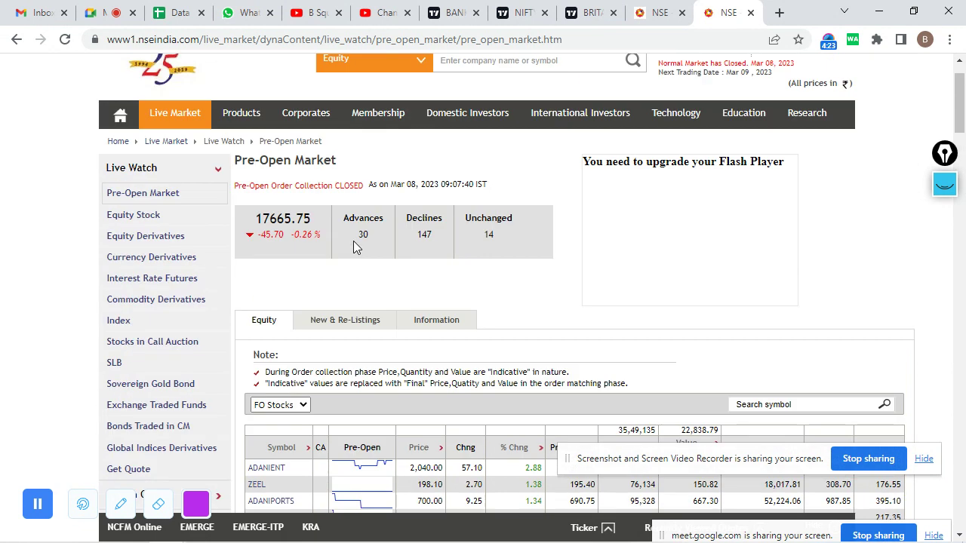
{"action": "scroll", "coordinate": [579, 336], "scroll_direction": "down", "scroll_amount": 4}
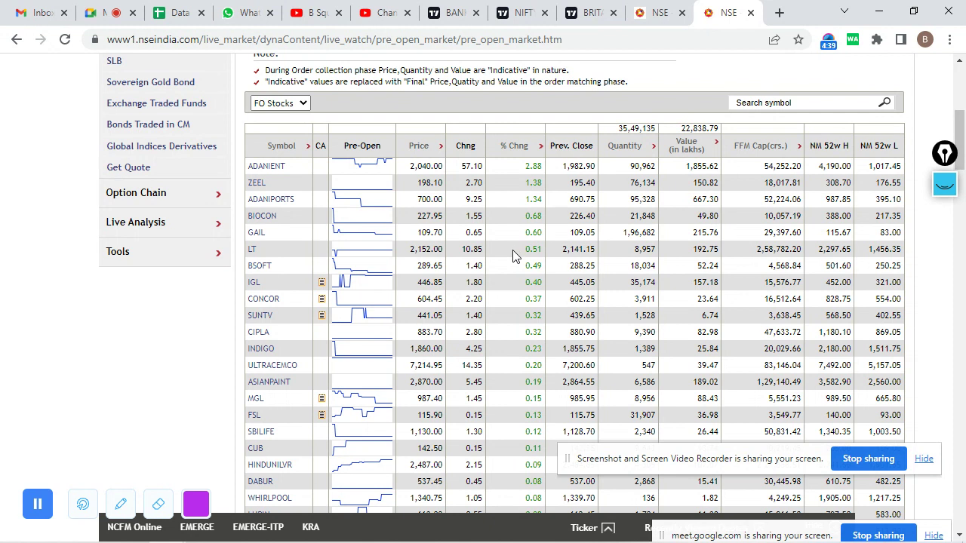
{"action": "scroll", "coordinate": [513, 270], "scroll_direction": "up", "scroll_amount": 3}
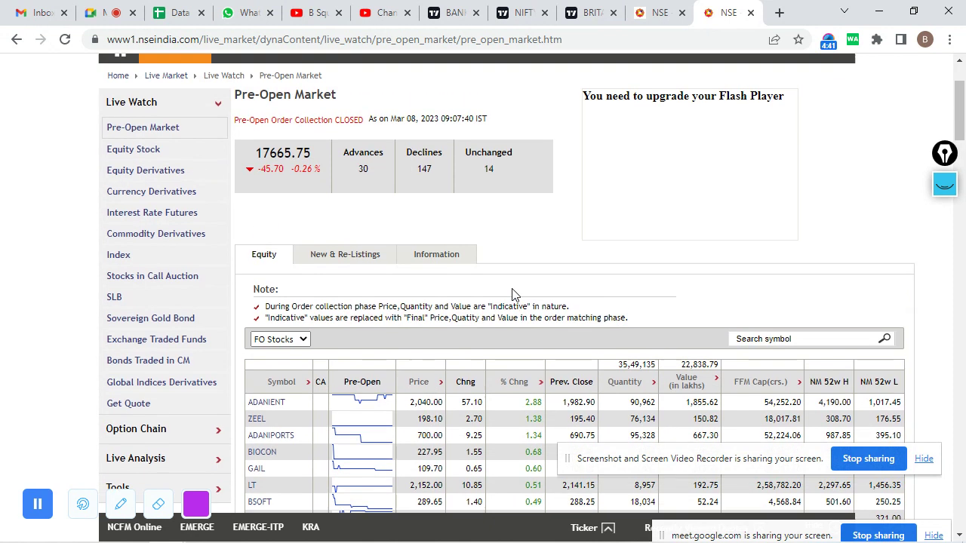
{"action": "scroll", "coordinate": [513, 293], "scroll_direction": "up", "scroll_amount": 2}
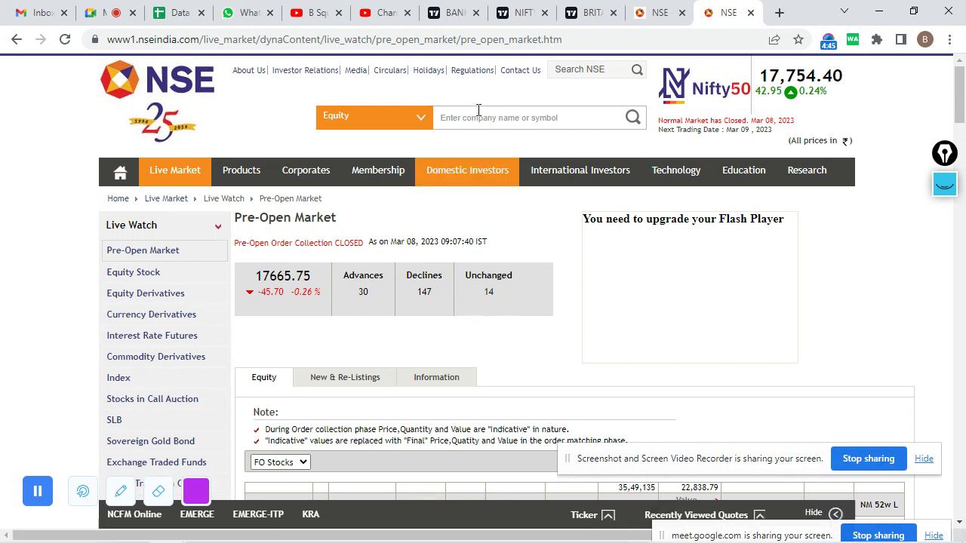
Switch to the TradingView chart of Britannia and show its latest 5-minute candles with the two converging trendlines.
{"action": "left_click", "coordinate": [577, 7]}
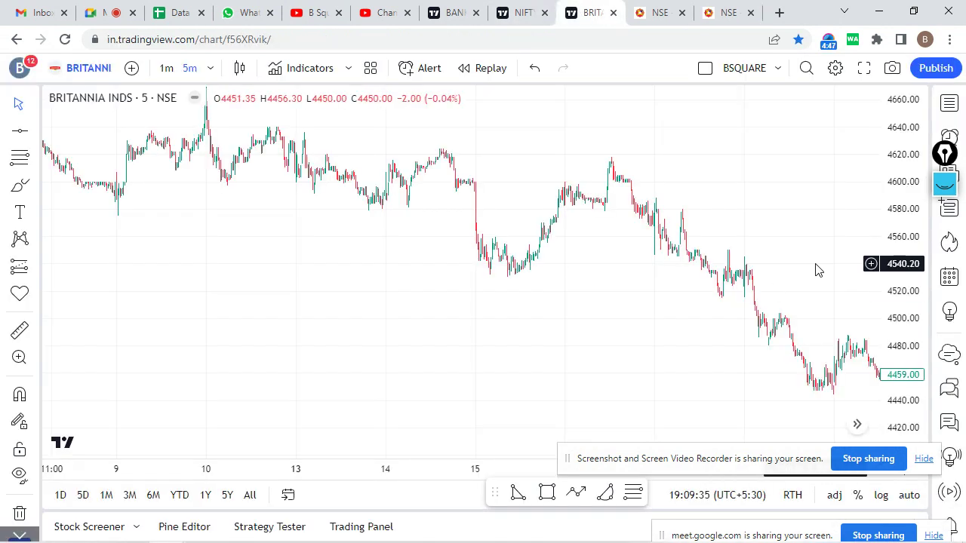
{"action": "scroll", "coordinate": [815, 267], "scroll_direction": "right", "scroll_amount": 10}
{"action": "scroll", "coordinate": [773, 261], "scroll_direction": "right", "scroll_amount": 15}
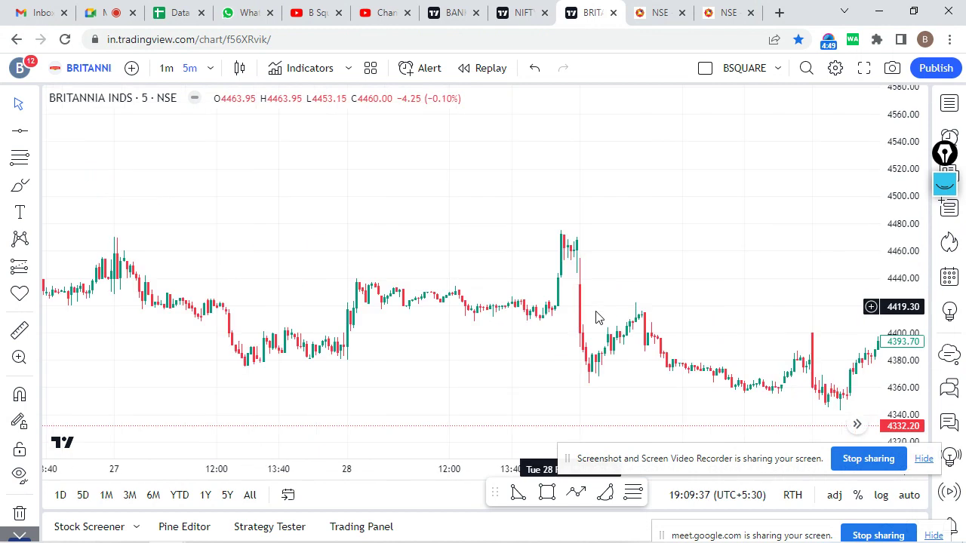
{"action": "scroll", "coordinate": [720, 270], "scroll_direction": "right", "scroll_amount": 15}
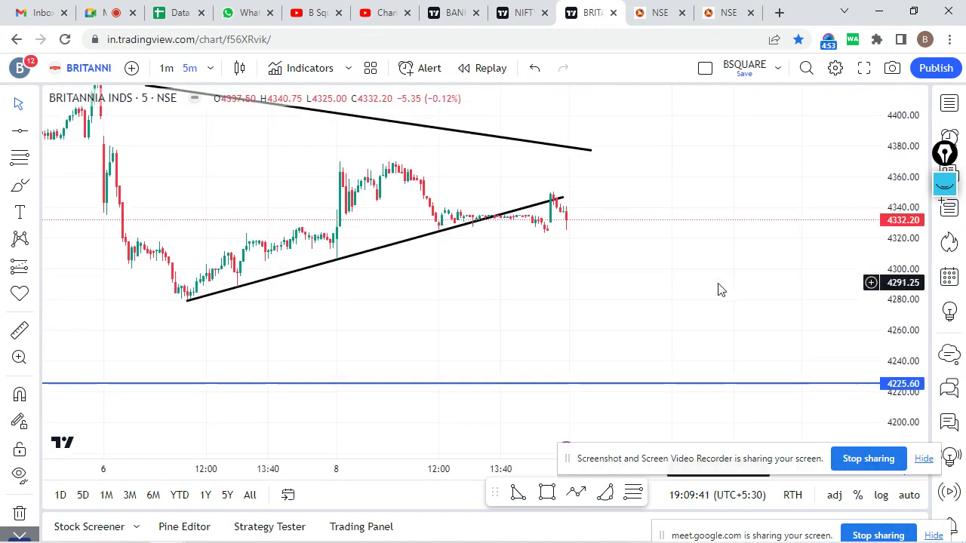
{"action": "scroll", "coordinate": [698, 324], "scroll_direction": "left", "scroll_amount": 5}
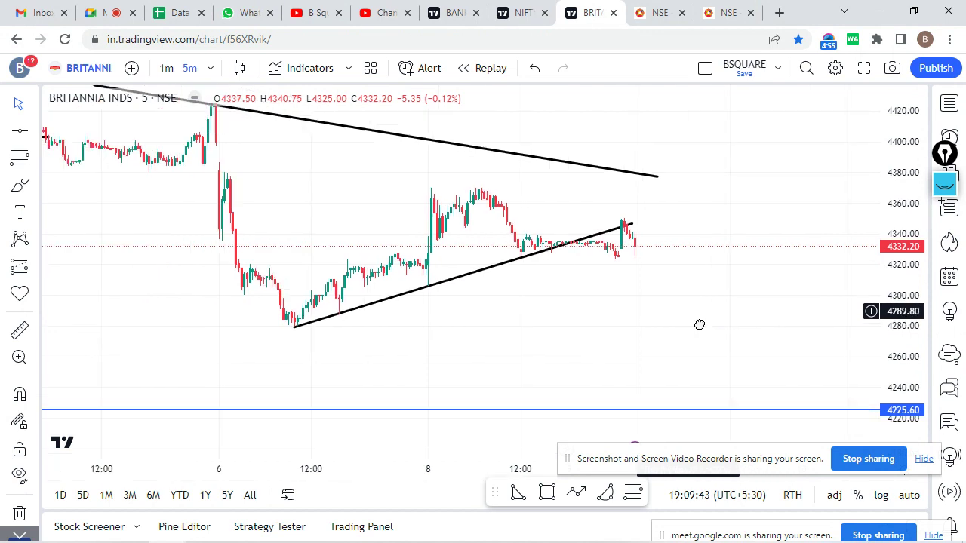
{"action": "scroll", "coordinate": [697, 295], "scroll_direction": "left", "scroll_amount": 3}
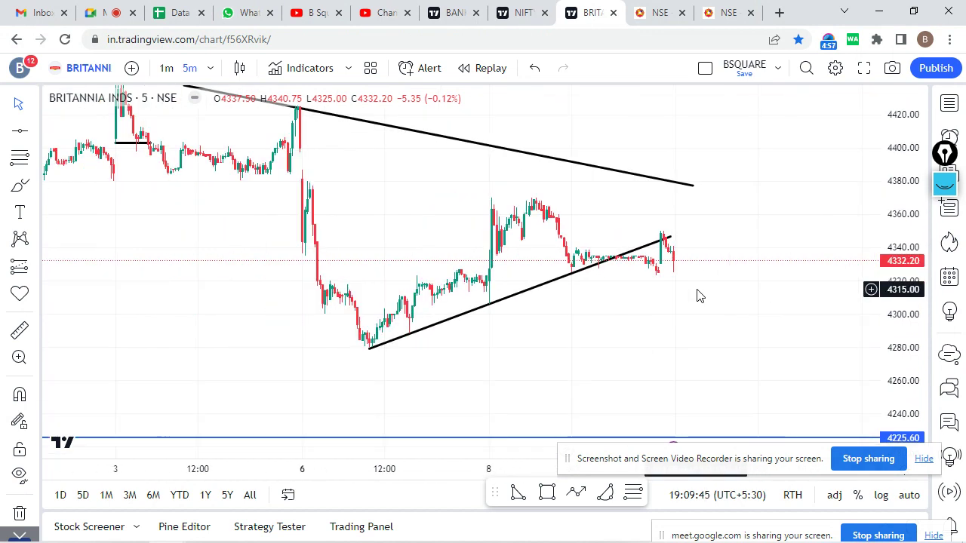
Show the latest candles on the Nifty Bank chart, then return to the Britannia chart and its recent price action.
{"action": "key", "text": "ctrl+shift+Tab"}
{"action": "key", "text": "ctrl+shift+Tab"}
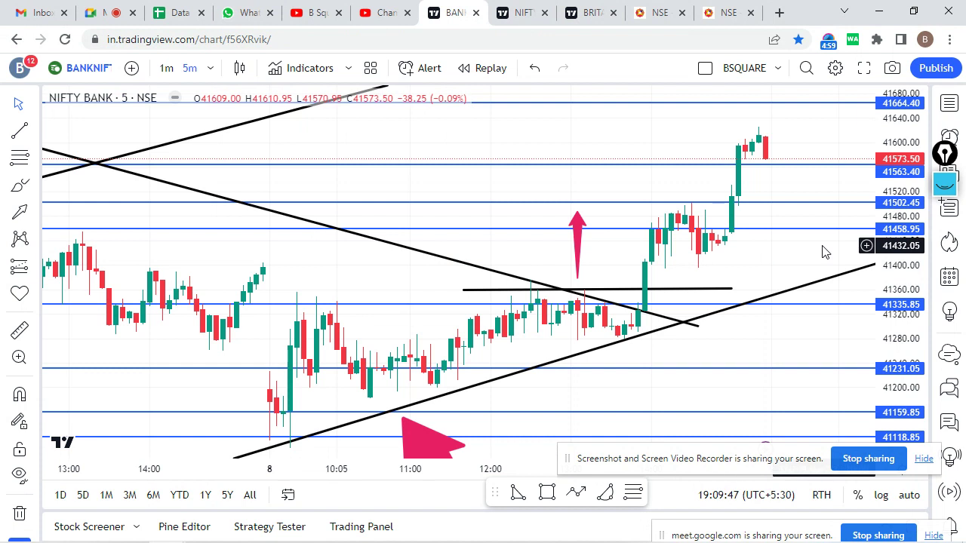
{"action": "scroll", "coordinate": [721, 267], "scroll_direction": "right", "scroll_amount": 2}
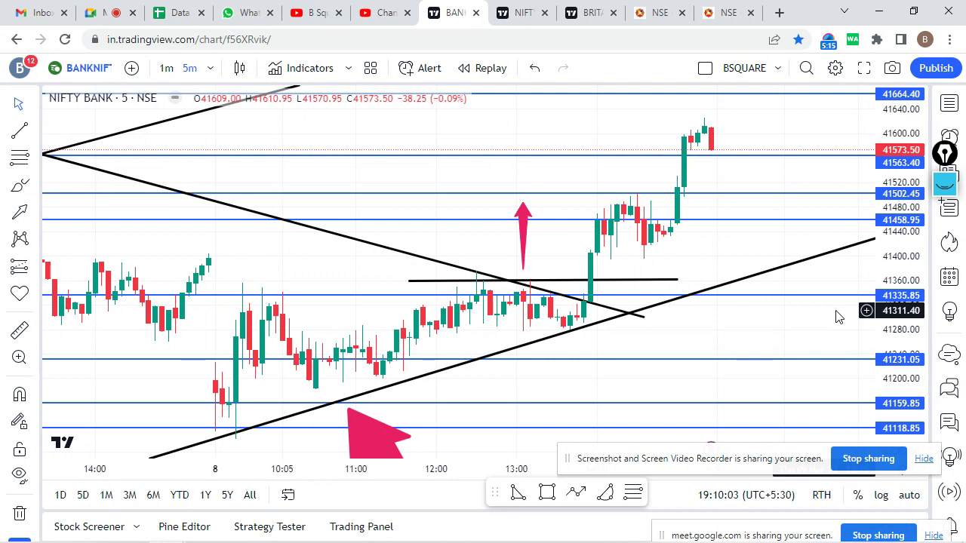
{"action": "left_click", "coordinate": [590, 14]}
{"action": "left_click_drag", "start_coordinate": [921, 317], "coordinate": [894, 290]}
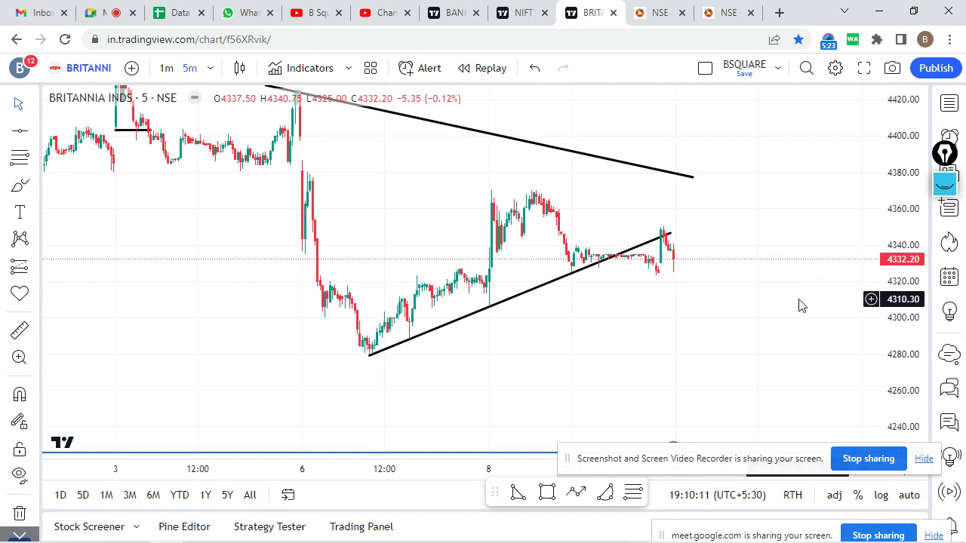
{"action": "scroll", "coordinate": [731, 306], "scroll_direction": "up", "scroll_amount": 2}
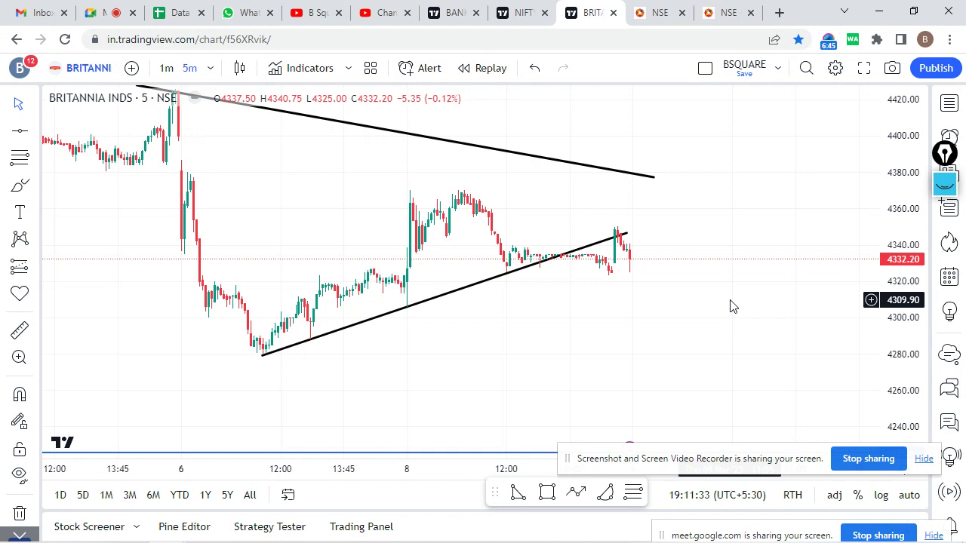
Switch to the Google Meet call, admit the waiting participant and return to the Britannia chart.
{"action": "left_click", "coordinate": [106, 12]}
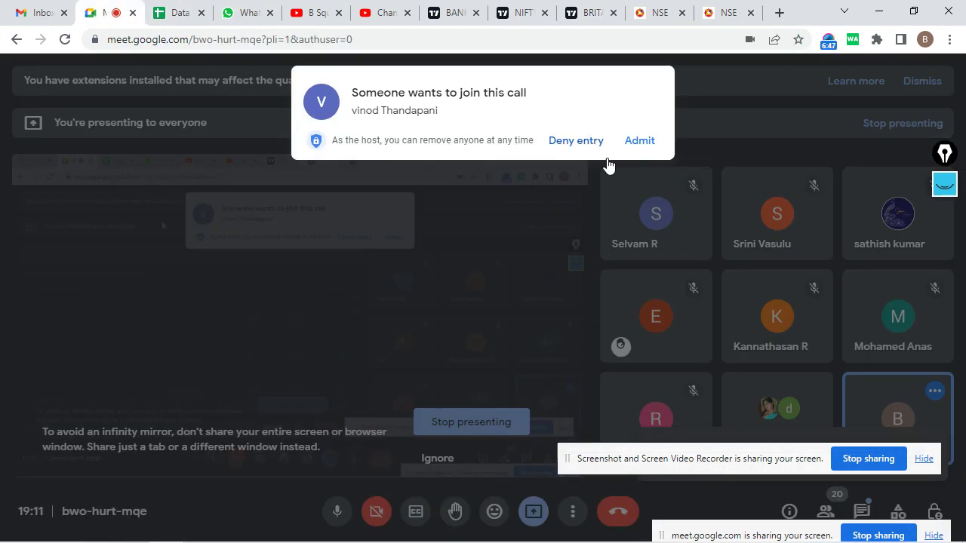
{"action": "left_click", "coordinate": [640, 141]}
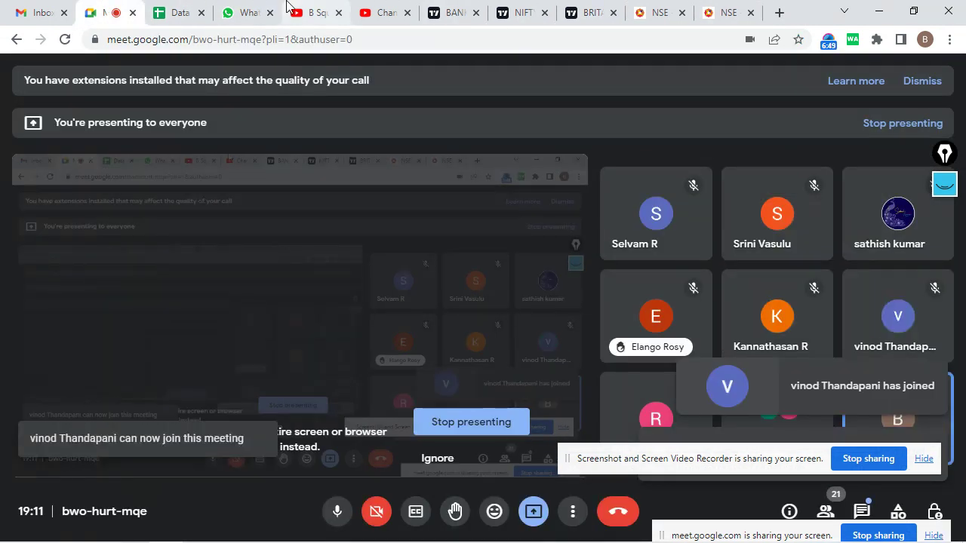
{"action": "left_click", "coordinate": [600, 12]}
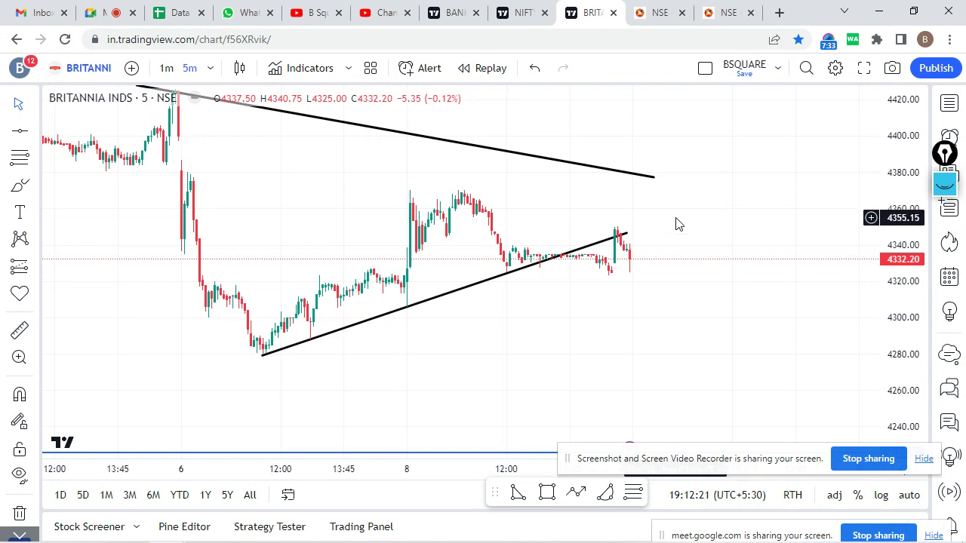
Leave the Britannia chart to admit another waiting participant in the Google Meet call, and come back to it.
{"action": "left_click", "coordinate": [480, 6]}
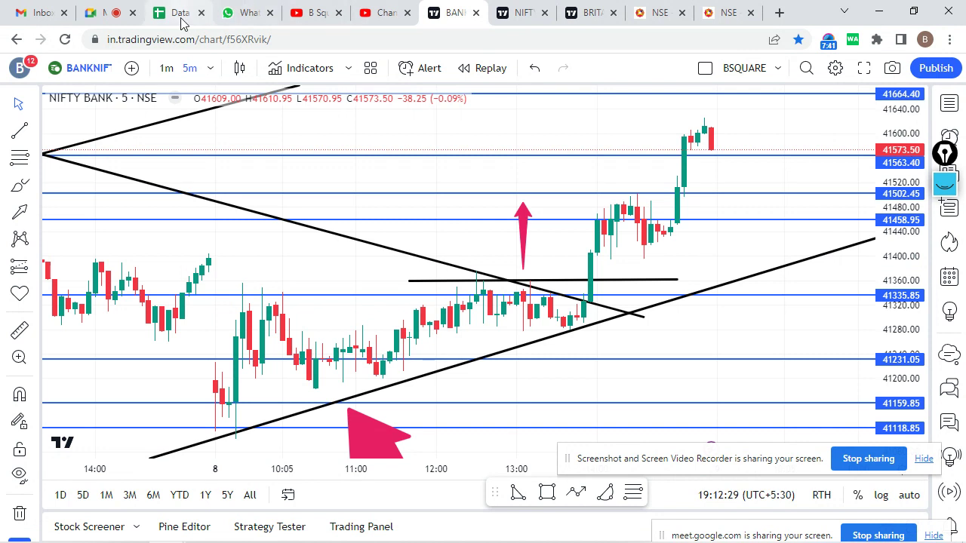
{"action": "left_click", "coordinate": [106, 12]}
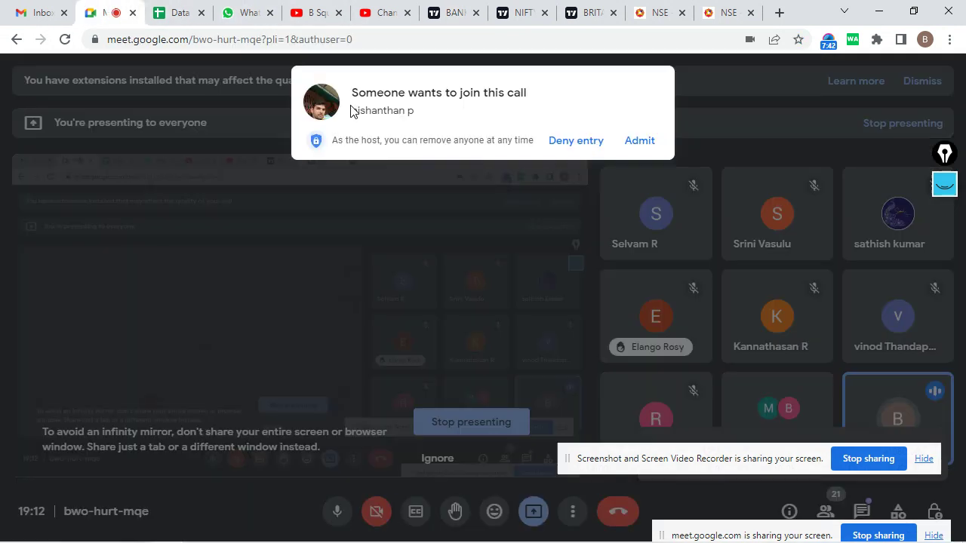
{"action": "left_click", "coordinate": [640, 142]}
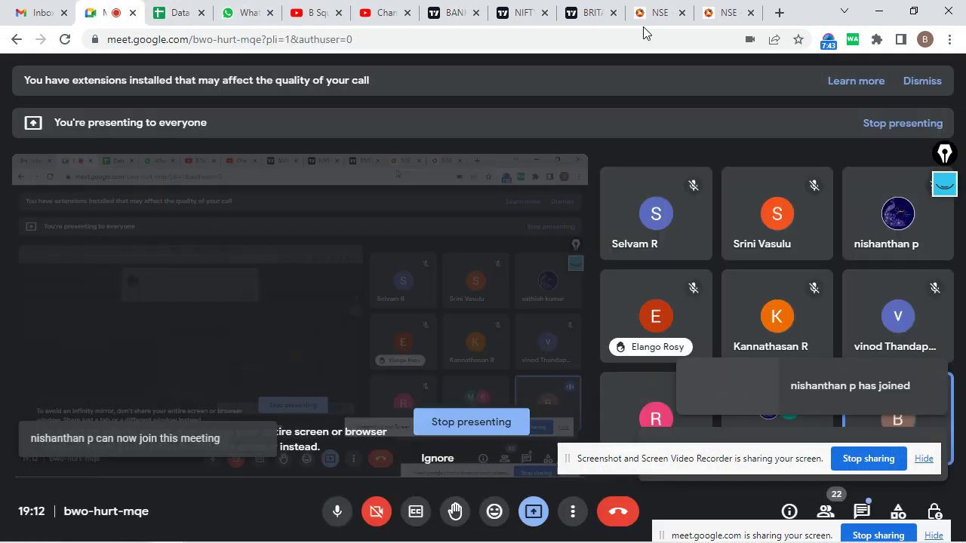
{"action": "left_click", "coordinate": [580, 10]}
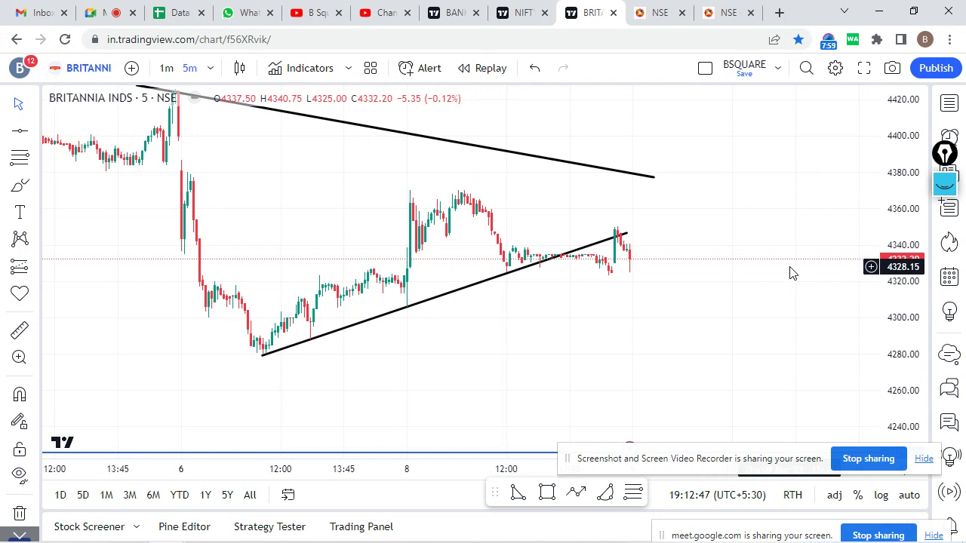
Search Google for "zerodha margin calculator" in a new browser tab and open Zerodha's F&O margin calculator.
{"action": "left_click", "coordinate": [779, 12]}
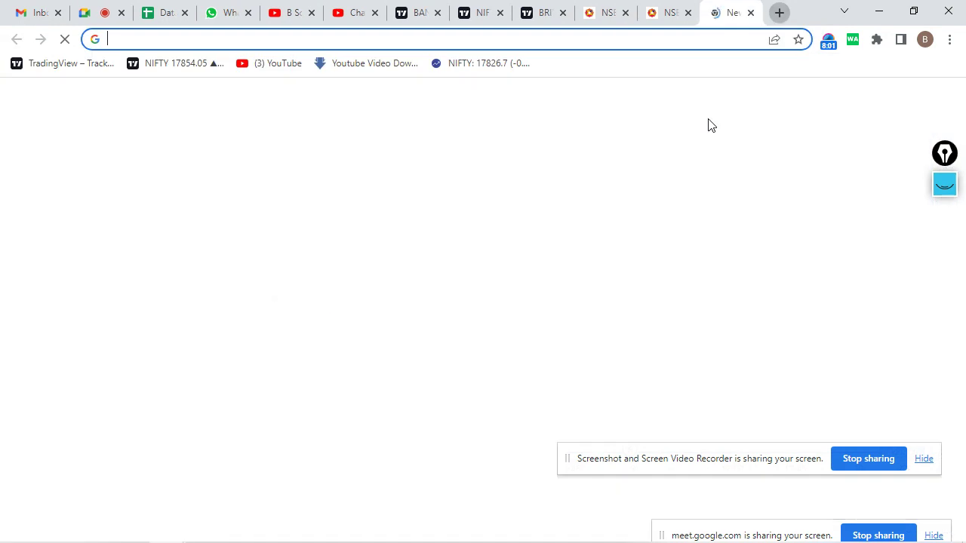
{"action": "type", "text": "ZERODH"}
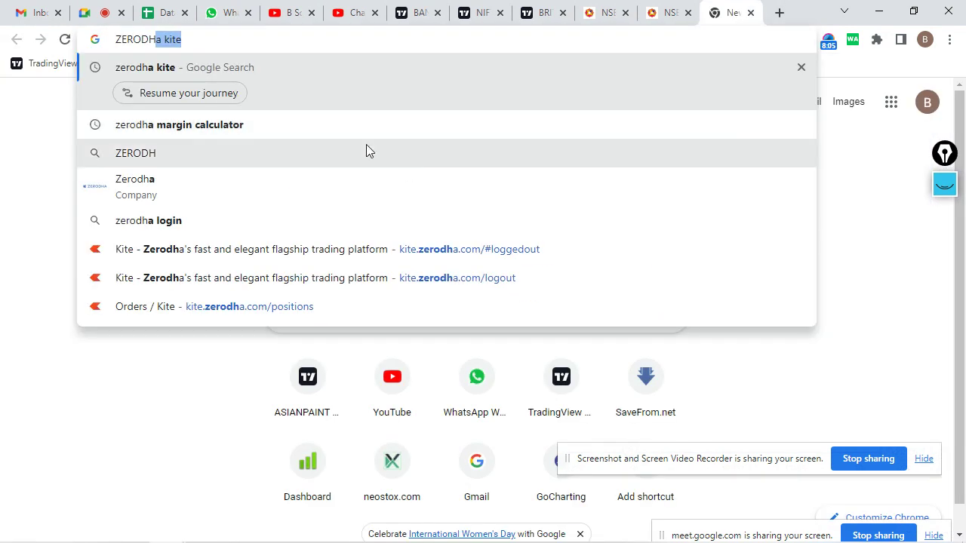
{"action": "left_click", "coordinate": [341, 125]}
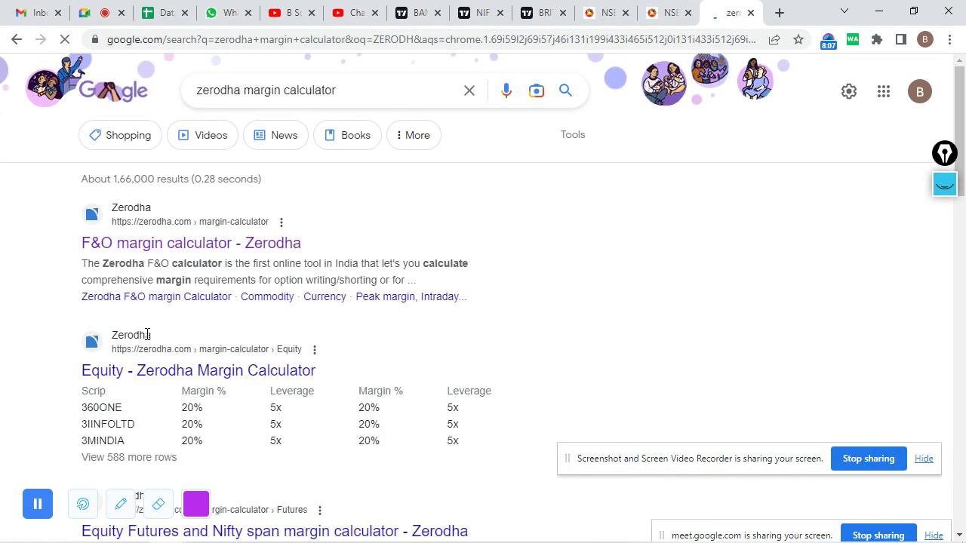
{"action": "scroll", "coordinate": [423, 316], "scroll_direction": "down", "scroll_amount": 1}
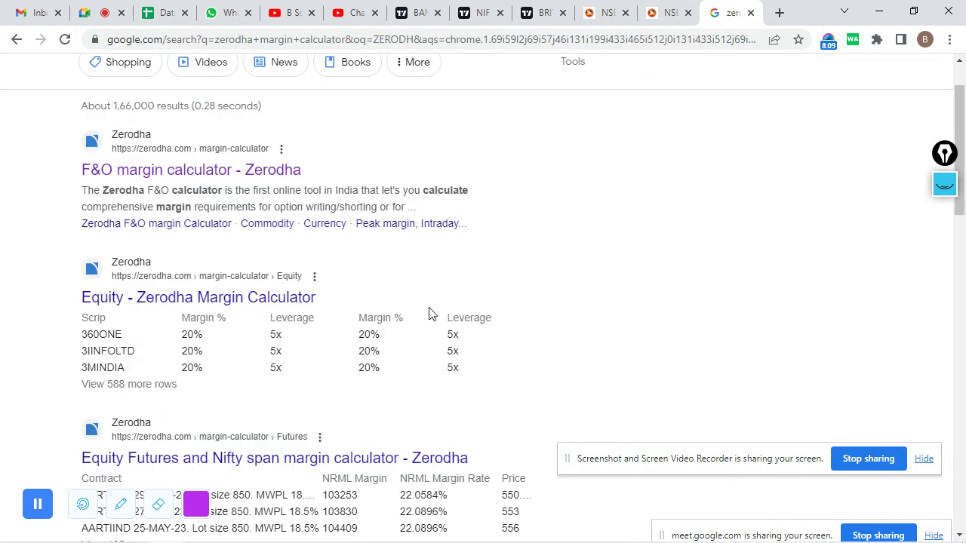
{"action": "scroll", "coordinate": [424, 315], "scroll_direction": "up", "scroll_amount": 1}
{"action": "left_click", "coordinate": [183, 253]}
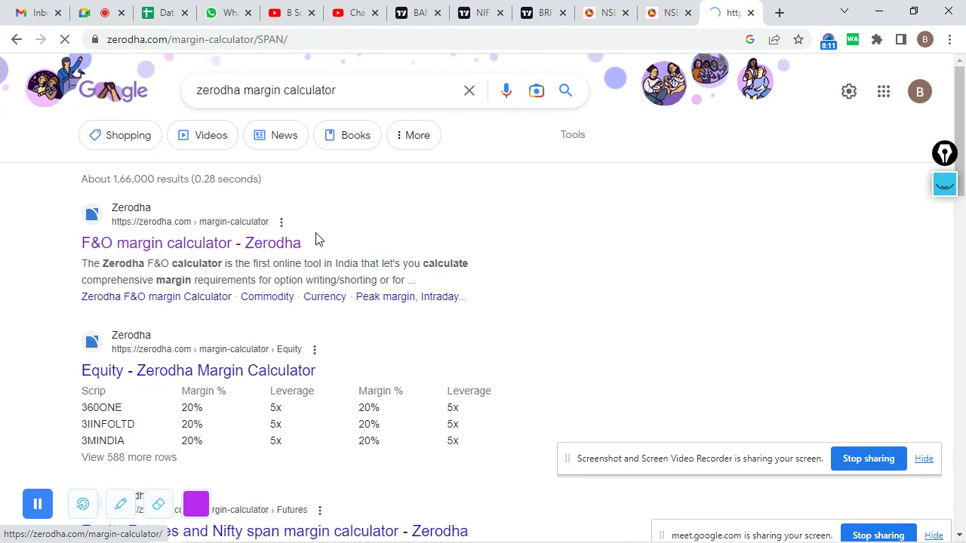
Select the BRITANNIA 29-MAR-23 futures contract as the calculator's symbol and review its lot size and net quantity.
{"action": "scroll", "coordinate": [397, 313], "scroll_direction": "down", "scroll_amount": 3}
{"action": "scroll", "coordinate": [397, 313], "scroll_direction": "down", "scroll_amount": 9}
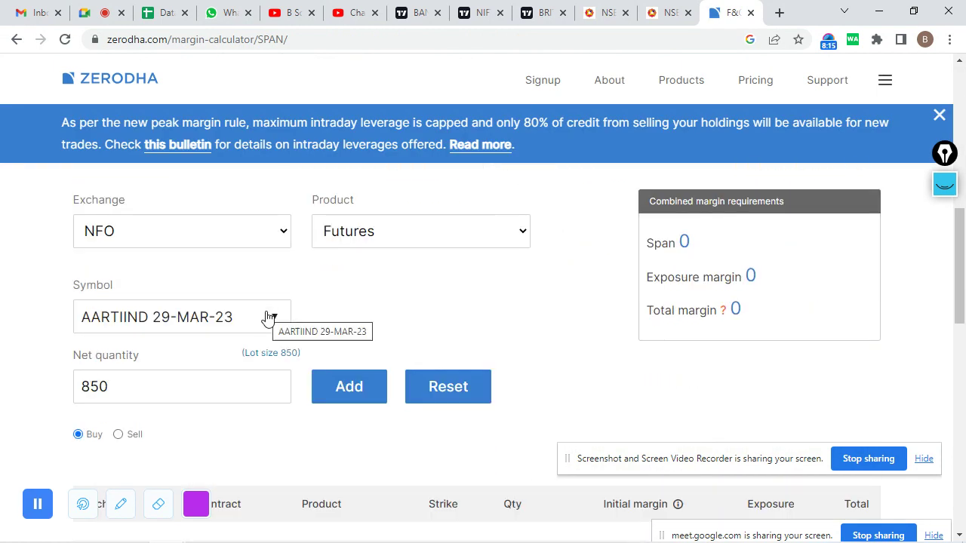
{"action": "left_click", "coordinate": [269, 316]}
{"action": "type", "text": "BRI"}
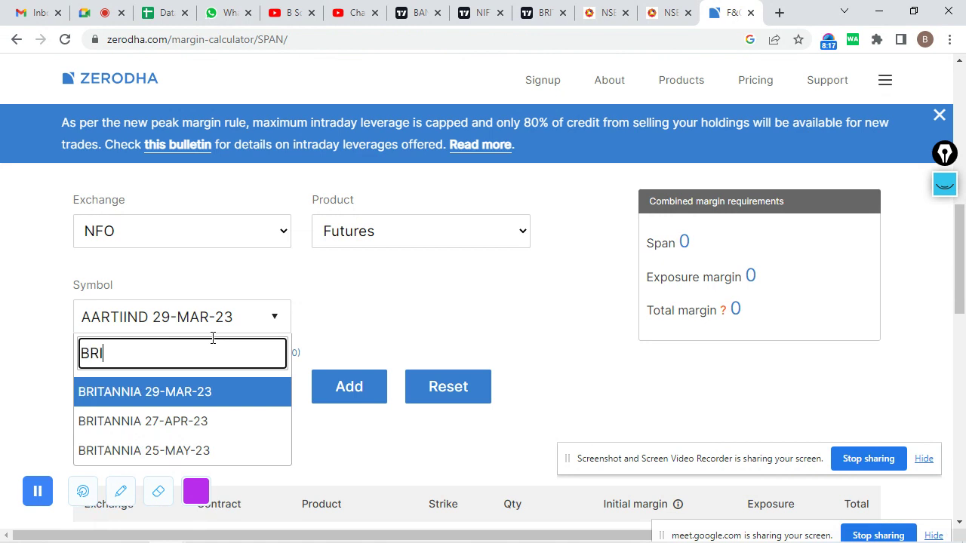
{"action": "left_click", "coordinate": [194, 397]}
{"action": "scroll", "coordinate": [188, 399], "scroll_direction": "down", "scroll_amount": 2}
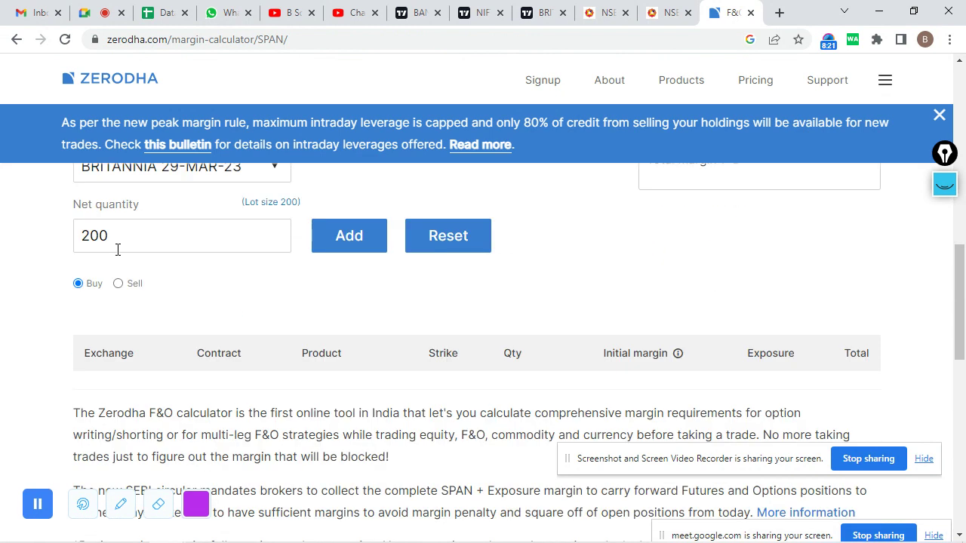
{"action": "scroll", "coordinate": [118, 250], "scroll_direction": "up", "scroll_amount": 1}
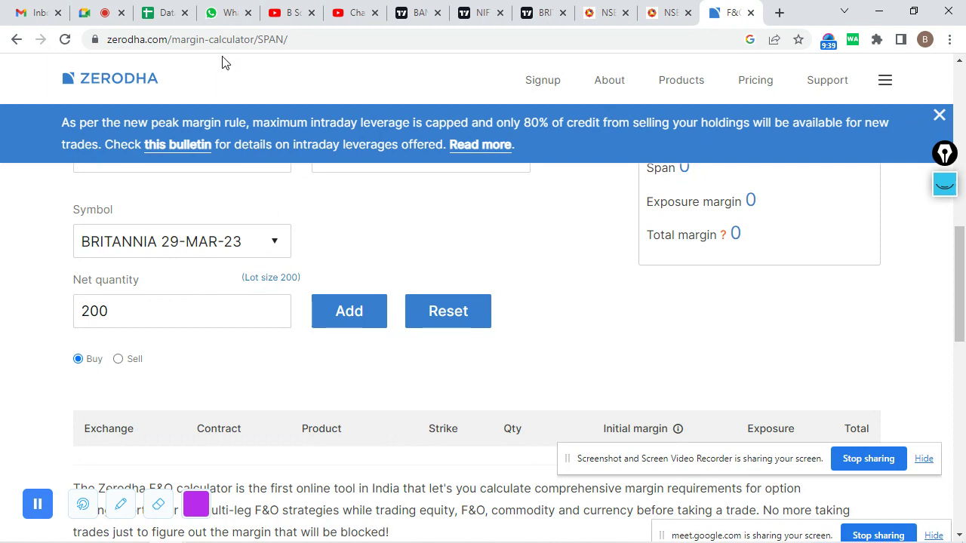
Switch back to the TradingView stock chart, load Apollo Hospitals from the BSQUARE LIST watchlist and hide the watchlist.
{"action": "left_click", "coordinate": [549, 6]}
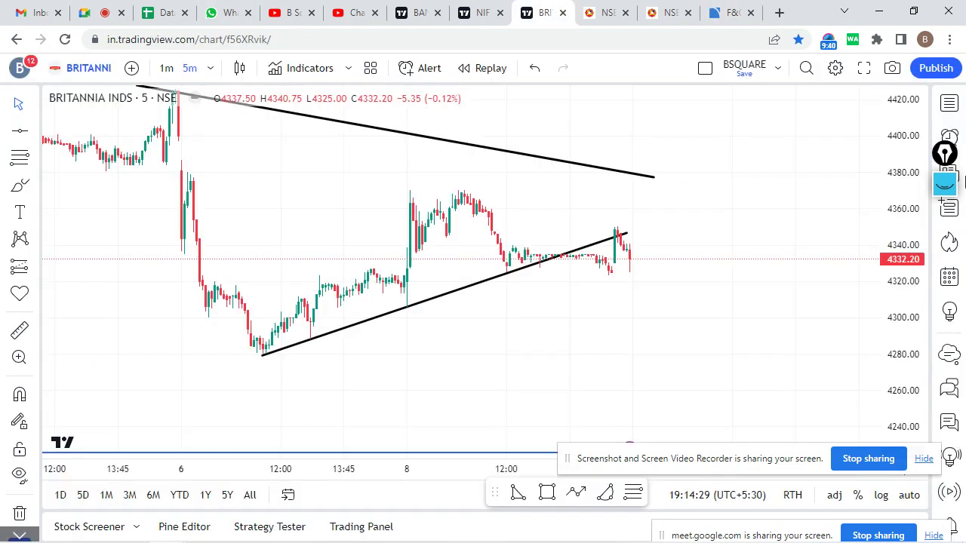
{"action": "left_click", "coordinate": [949, 103]}
{"action": "scroll", "coordinate": [742, 209], "scroll_direction": "up", "scroll_amount": 5}
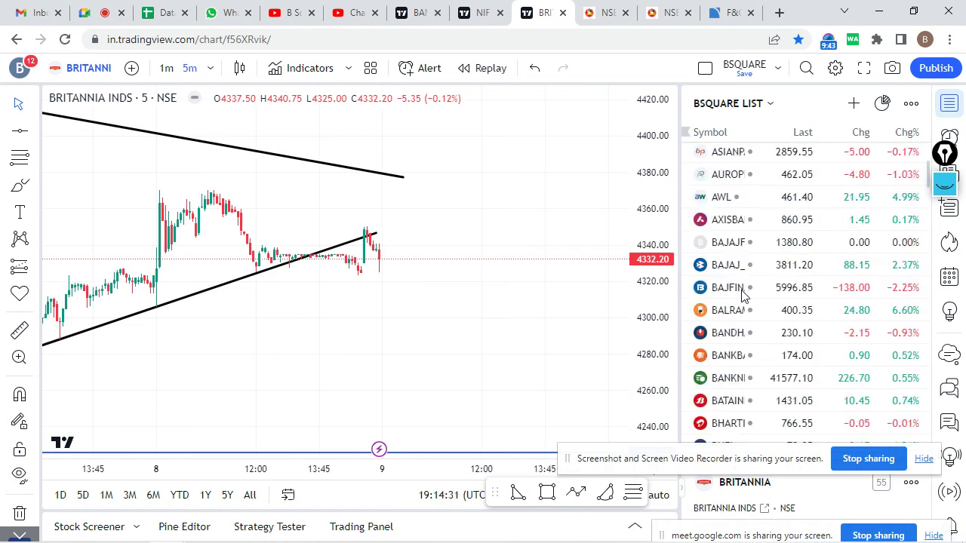
{"action": "left_click", "coordinate": [728, 326]}
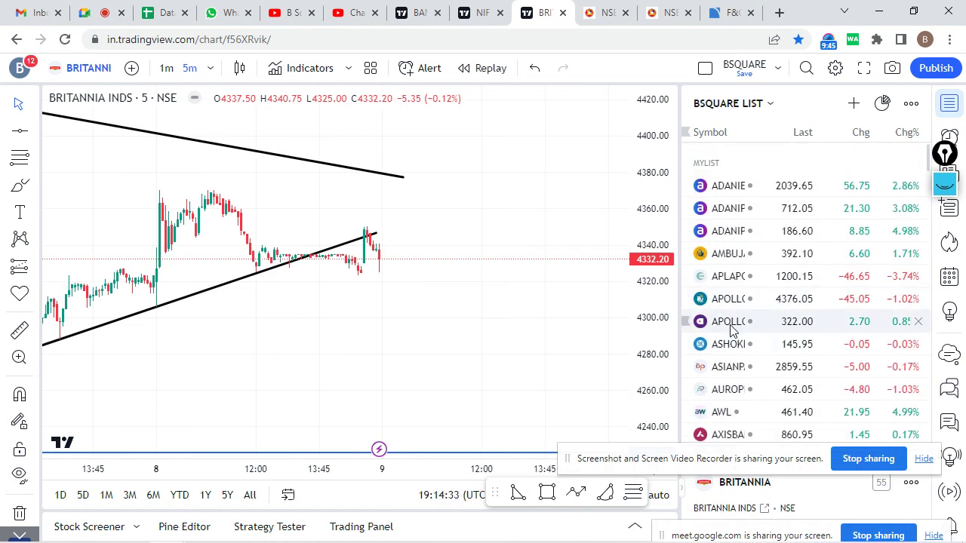
{"action": "left_click", "coordinate": [730, 299]}
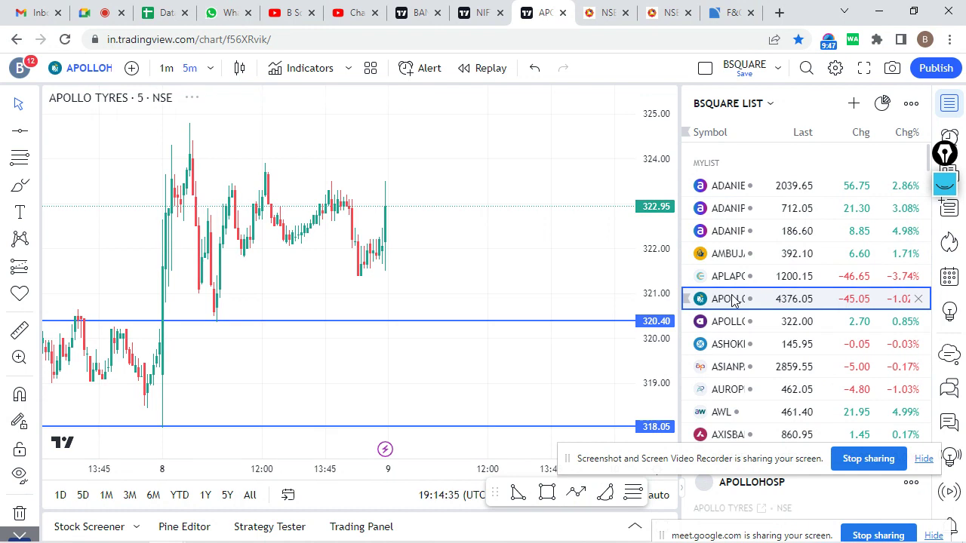
{"action": "left_click", "coordinate": [949, 103]}
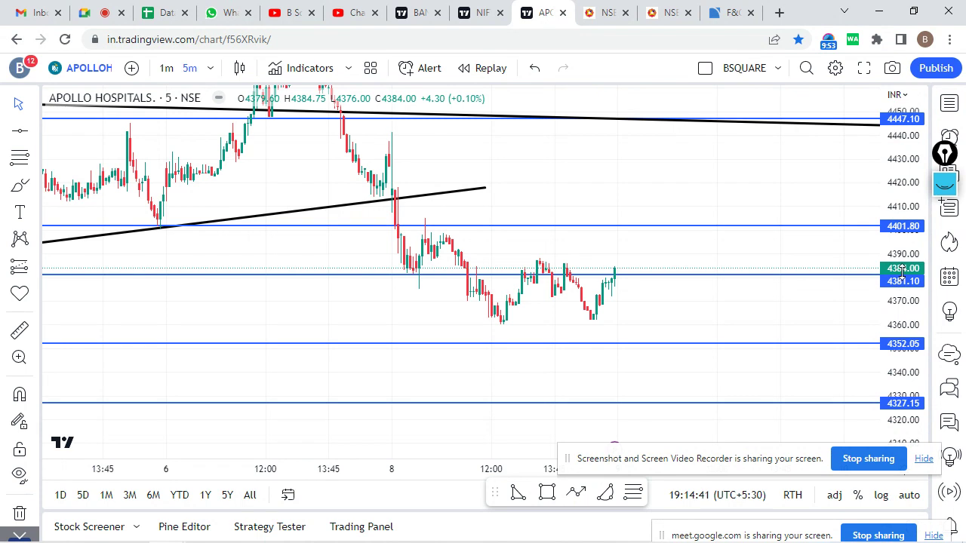
Switch to the Google Meet call, admit a waiting participant and return to the Apollo Hospitals chart.
{"action": "left_click", "coordinate": [102, 12]}
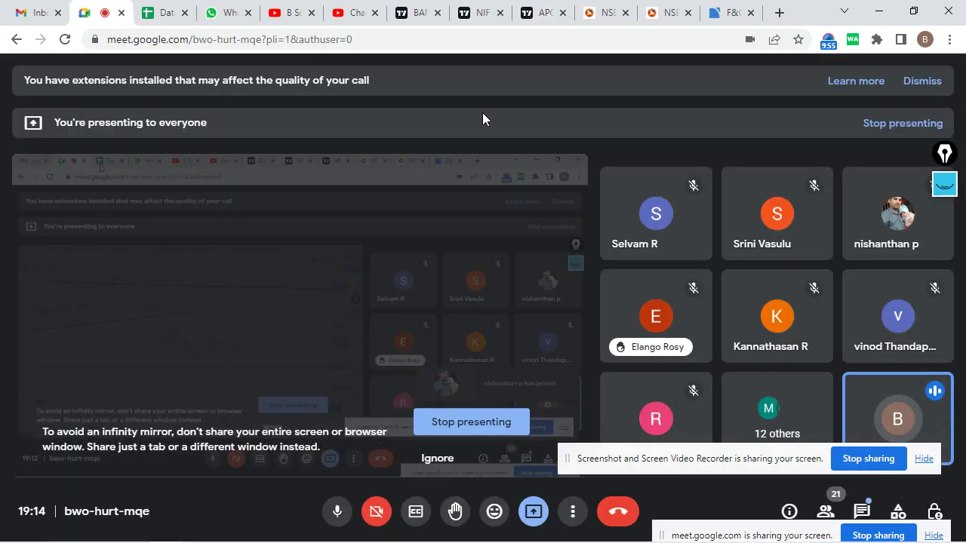
{"action": "left_click", "coordinate": [638, 141]}
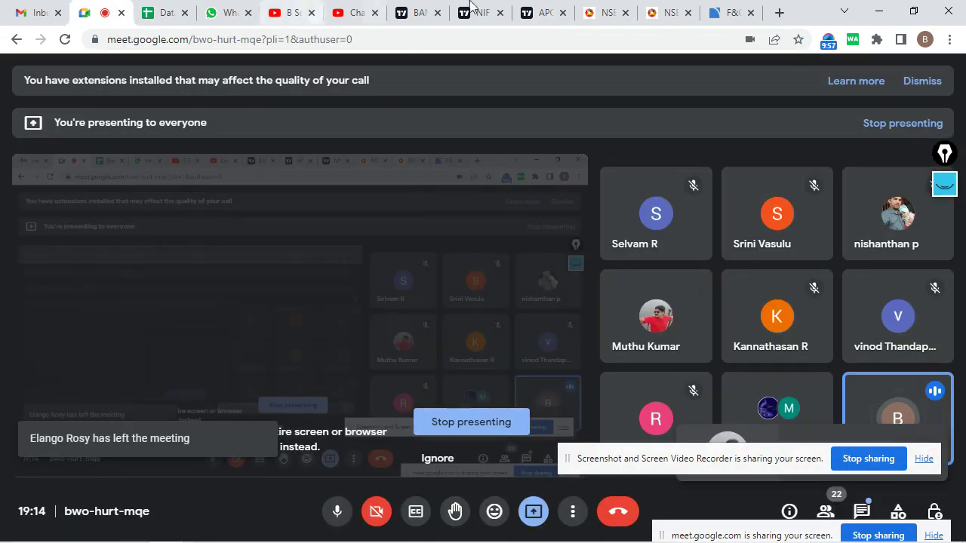
{"action": "left_click", "coordinate": [539, 9]}
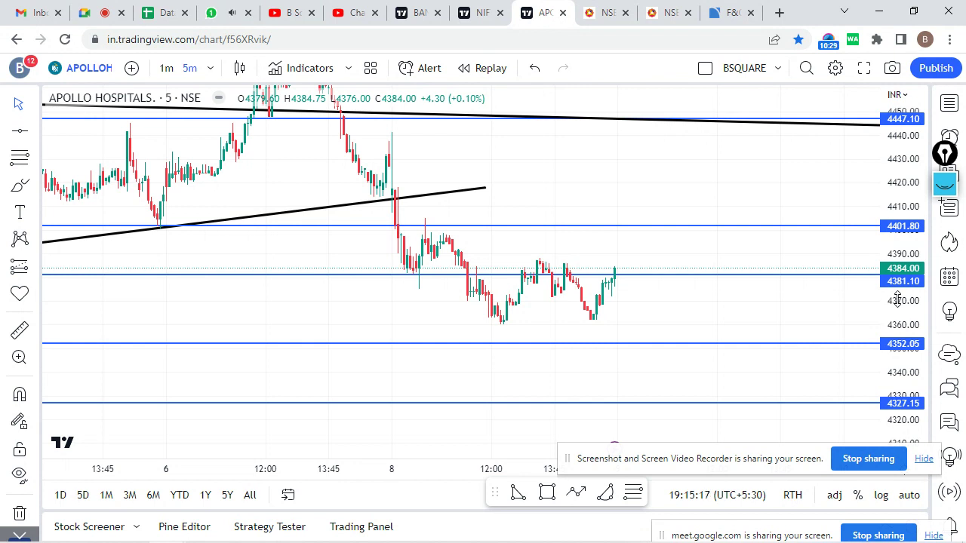
{"action": "left_click", "coordinate": [536, 64]}
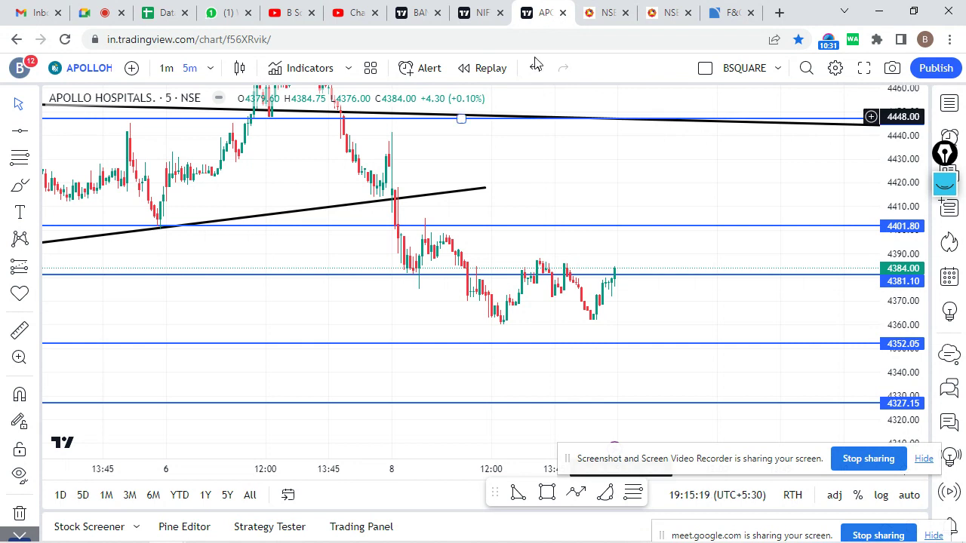
Check the participants in the Google Meet call twice, coming back to the Apollo Hospitals chart each time.
{"action": "left_click", "coordinate": [102, 12]}
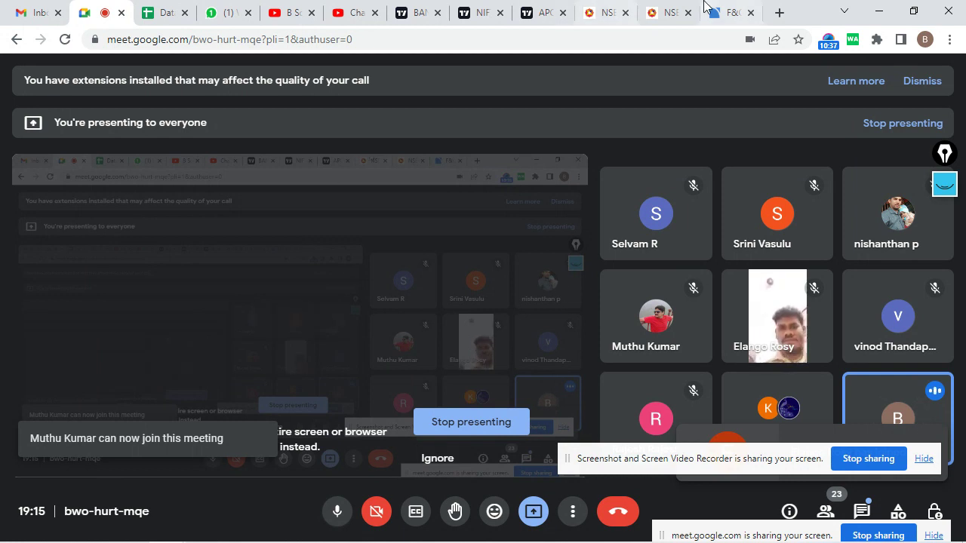
{"action": "left_click", "coordinate": [541, 12]}
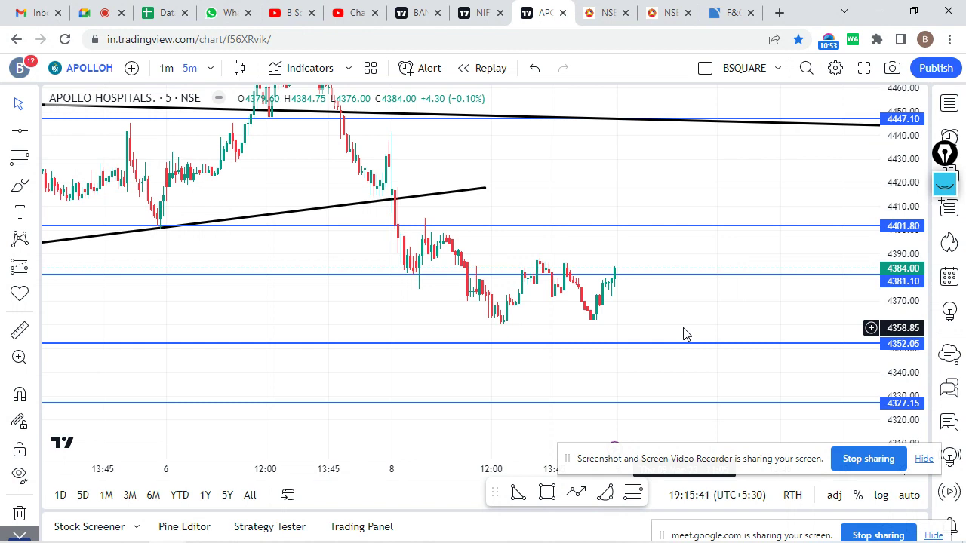
{"action": "left_click", "coordinate": [98, 13]}
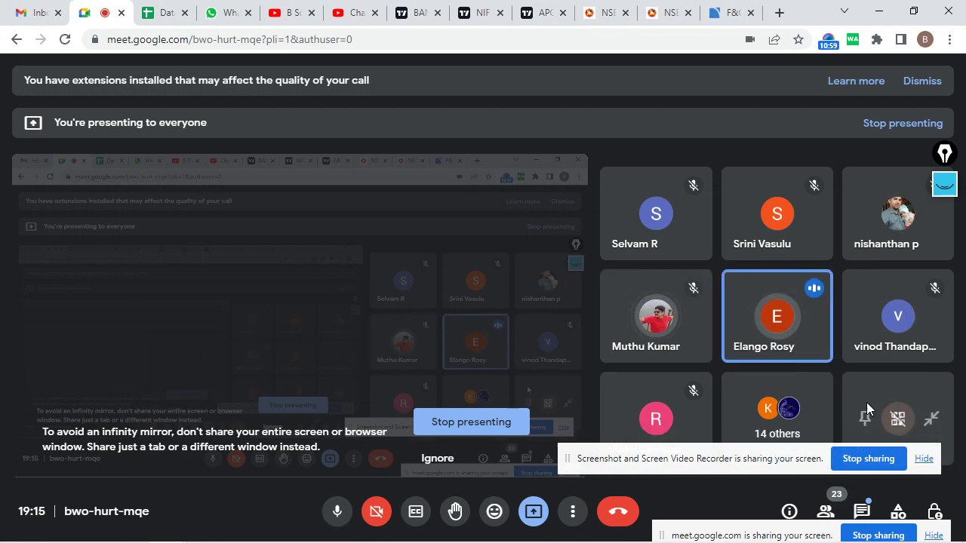
{"action": "left_click", "coordinate": [572, 11]}
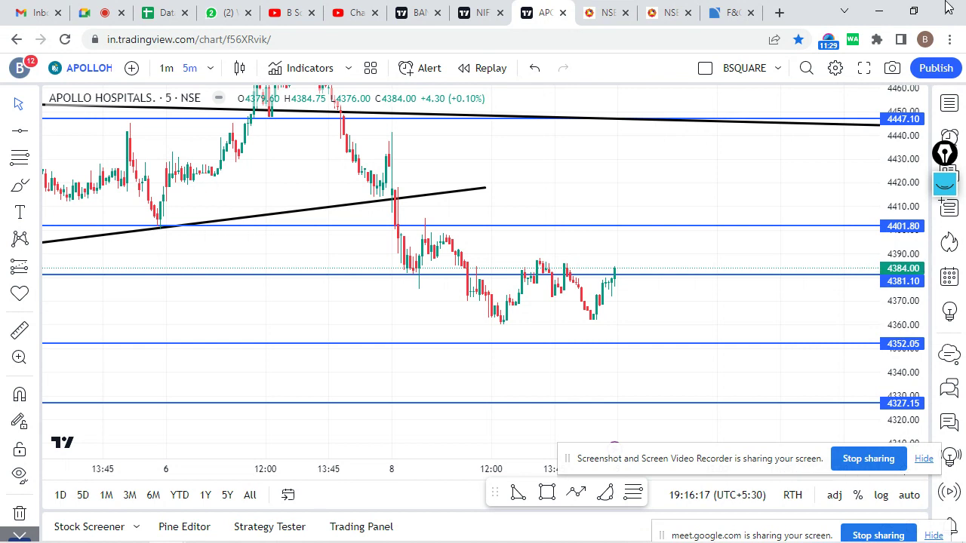
In Zerodha's margin calculator, select the APOLLOHOSP 29-MAR-23 futures contract as the symbol and review its lot size.
{"action": "left_click", "coordinate": [735, 12]}
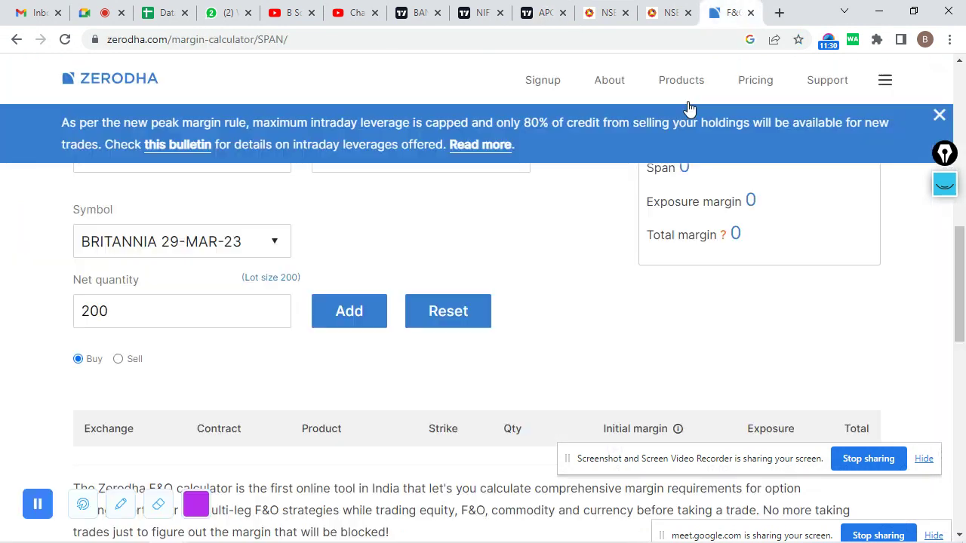
{"action": "left_click", "coordinate": [270, 240]}
{"action": "type", "text": "APOL"}
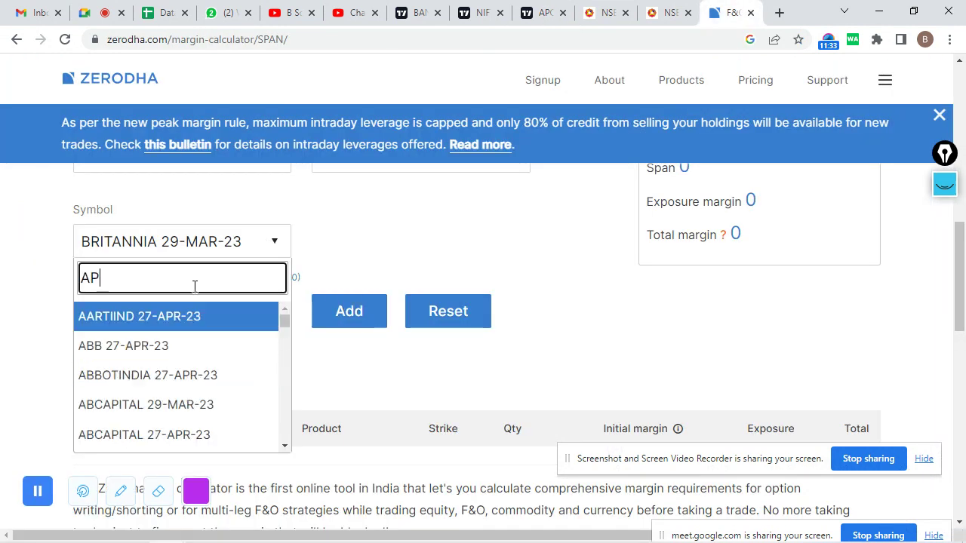
{"action": "left_click", "coordinate": [141, 321]}
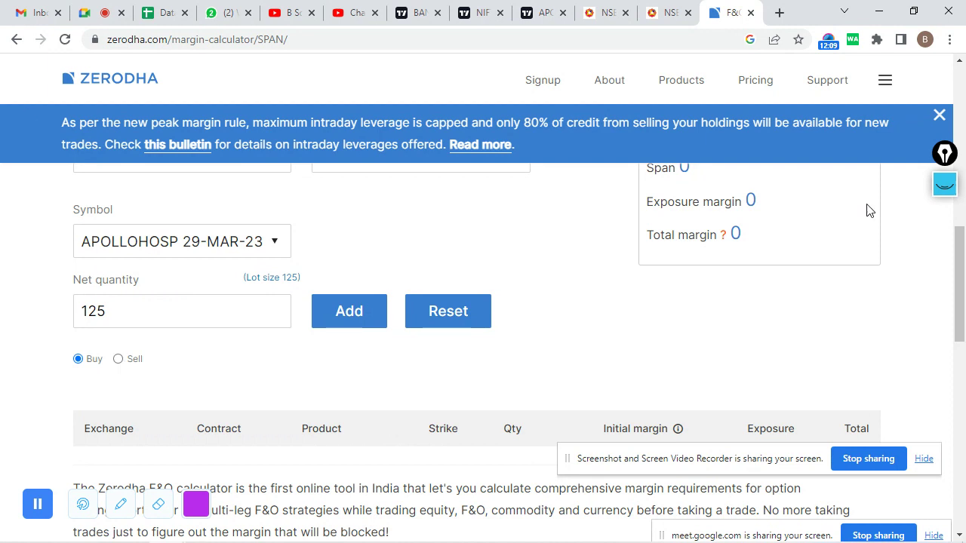
Look over the Bank Nifty chart, and return to the Apollo Hospitals chart to browse the BSQUARE LIST watchlist.
{"action": "left_click", "coordinate": [420, 9]}
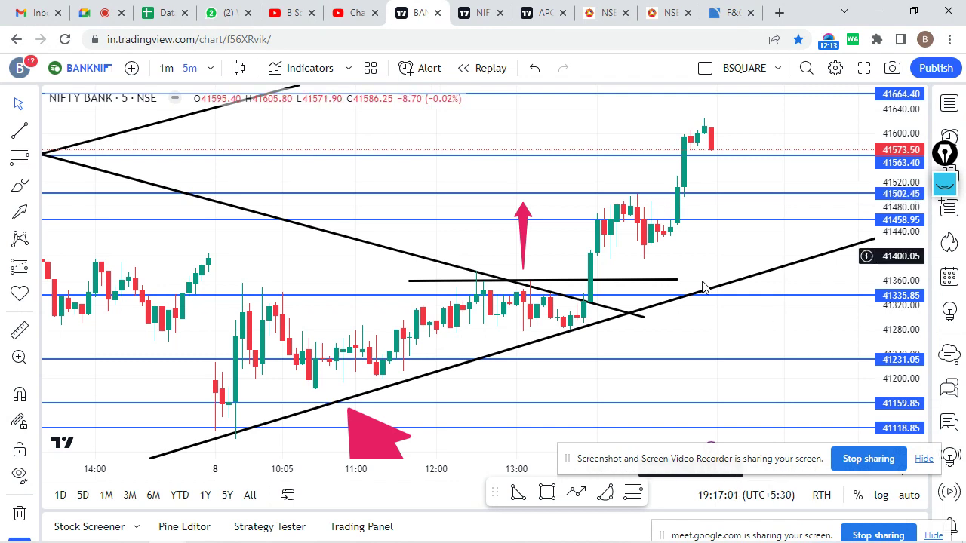
{"action": "scroll", "coordinate": [717, 310], "scroll_direction": "down", "scroll_amount": 1}
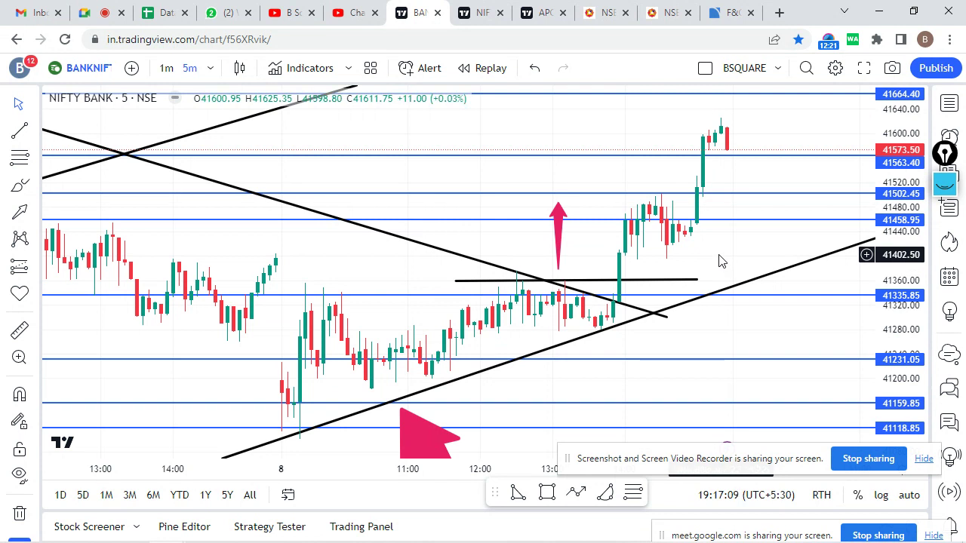
{"action": "left_click", "coordinate": [543, 12]}
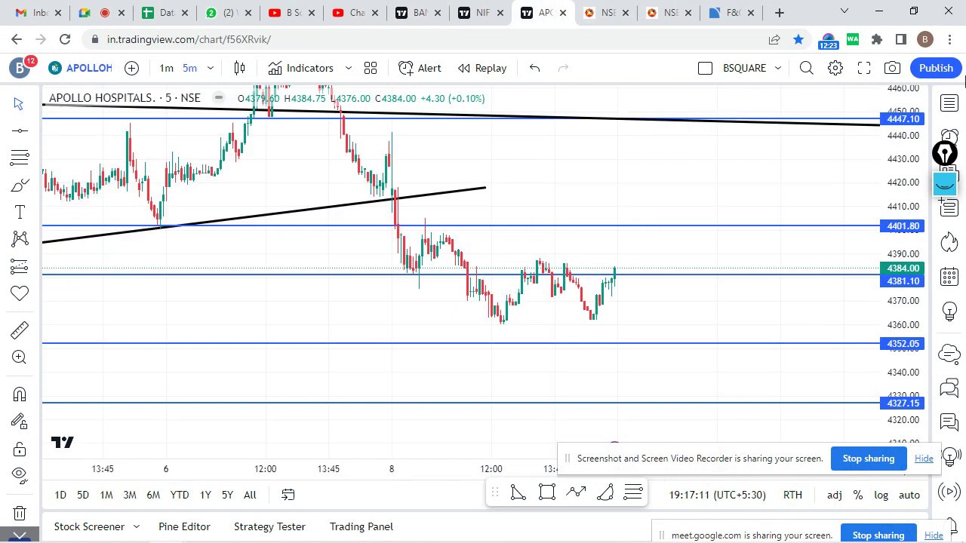
{"action": "left_click", "coordinate": [949, 104]}
{"action": "scroll", "coordinate": [809, 332], "scroll_direction": "down", "scroll_amount": 5}
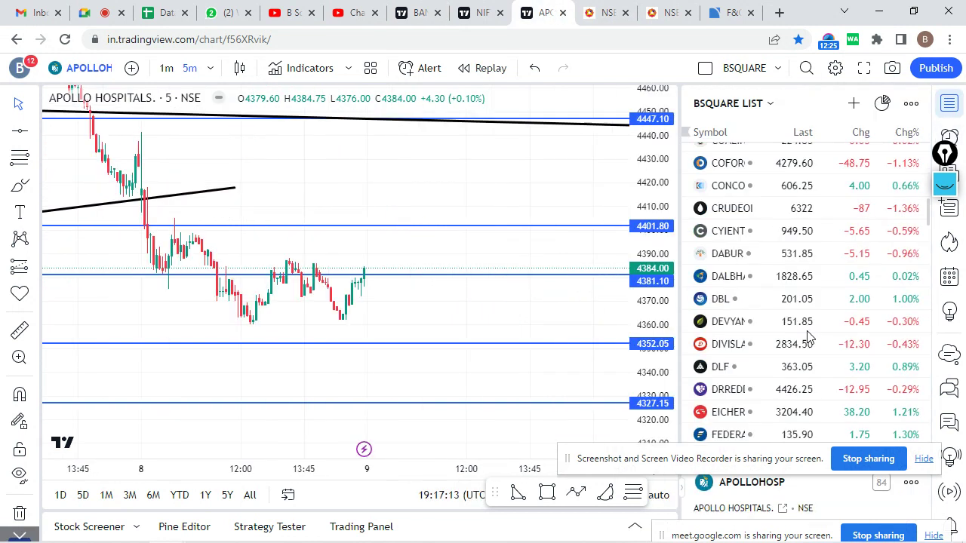
{"action": "scroll", "coordinate": [810, 336], "scroll_direction": "down", "scroll_amount": 15}
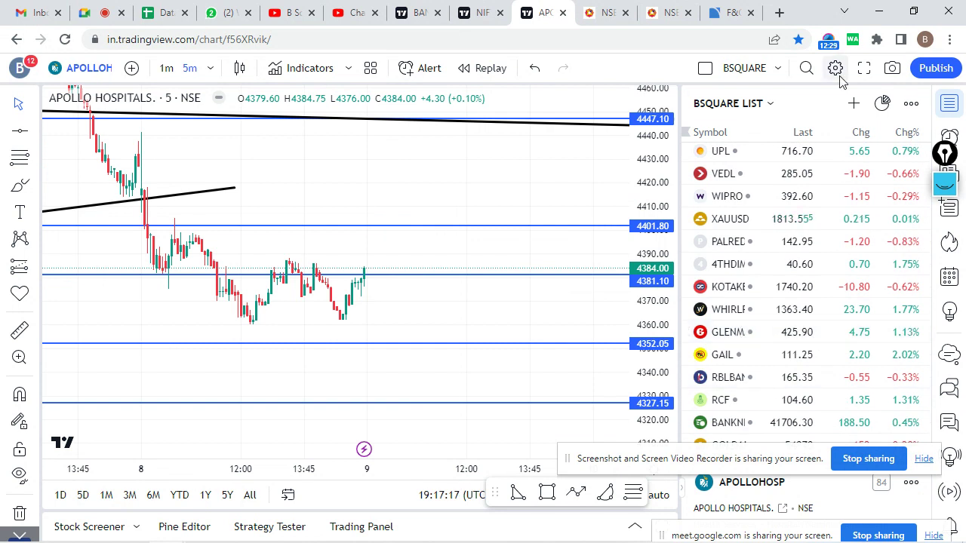
Search for WIPRO, and remove and re-add the NSE stock WIPRO LTD so it sits at the end of BSQUARE LIST.
{"action": "left_click", "coordinate": [853, 103]}
{"action": "type", "text": "WI"}
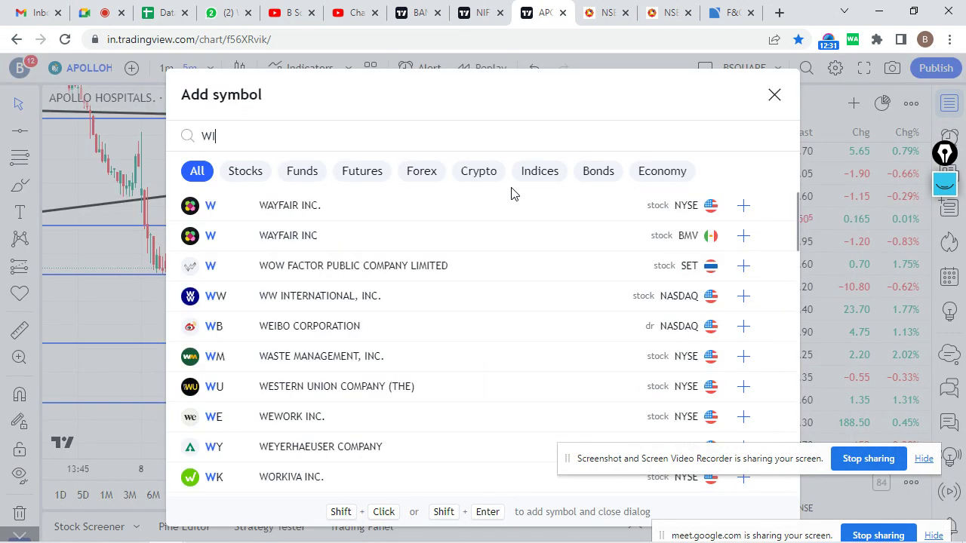
{"action": "type", "text": "PRO"}
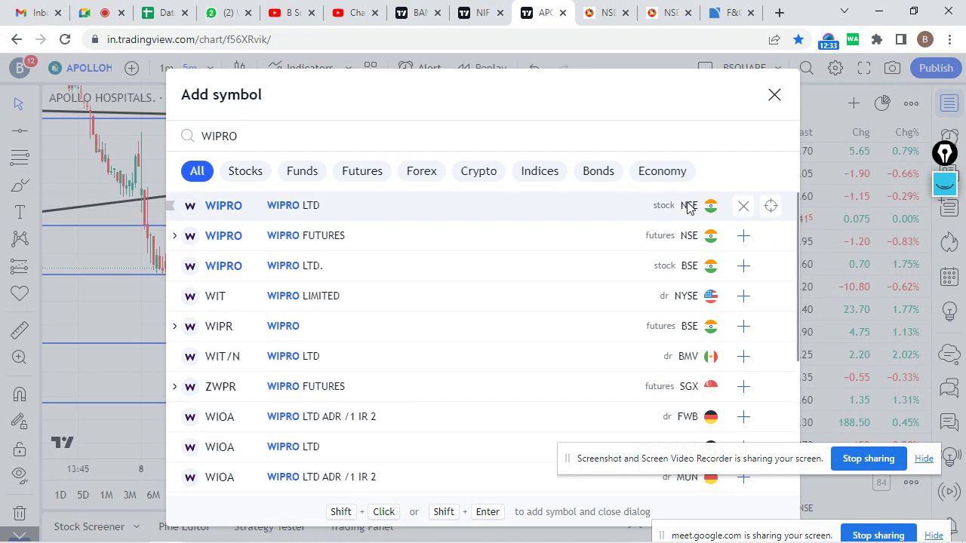
{"action": "left_click", "coordinate": [743, 205]}
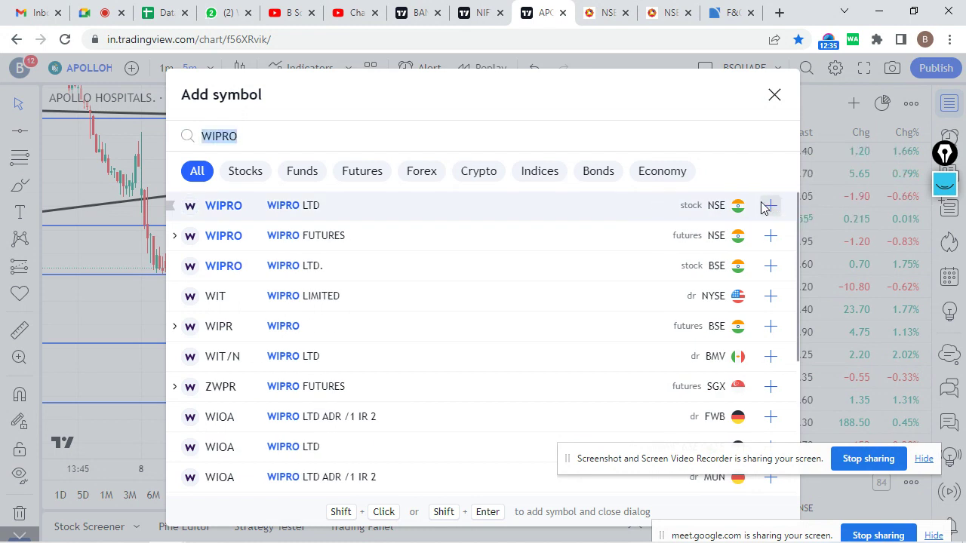
{"action": "left_click", "coordinate": [777, 97]}
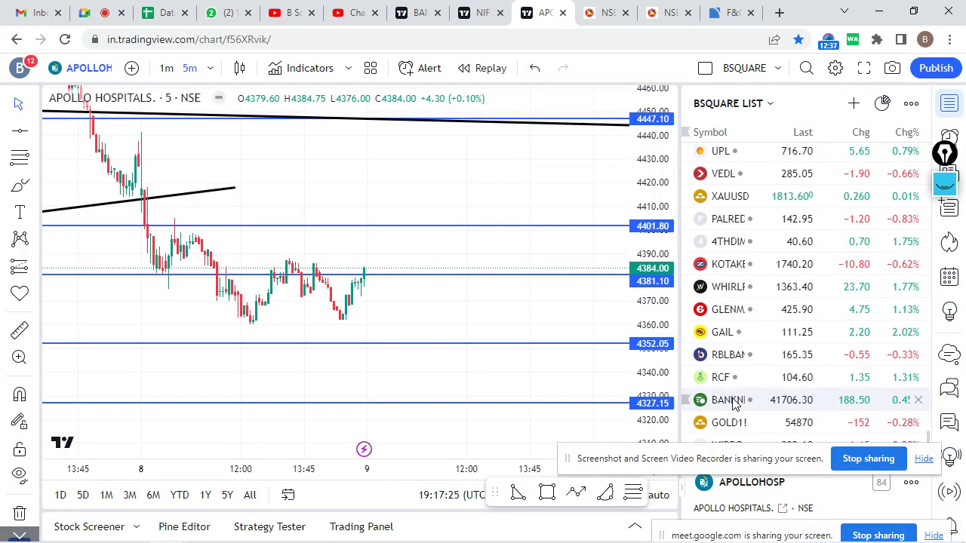
Move the screen-sharing notice off the watchlist, load the WIPRO chart from BSQUARE LIST and hide the watchlist.
{"action": "left_click", "coordinate": [769, 452]}
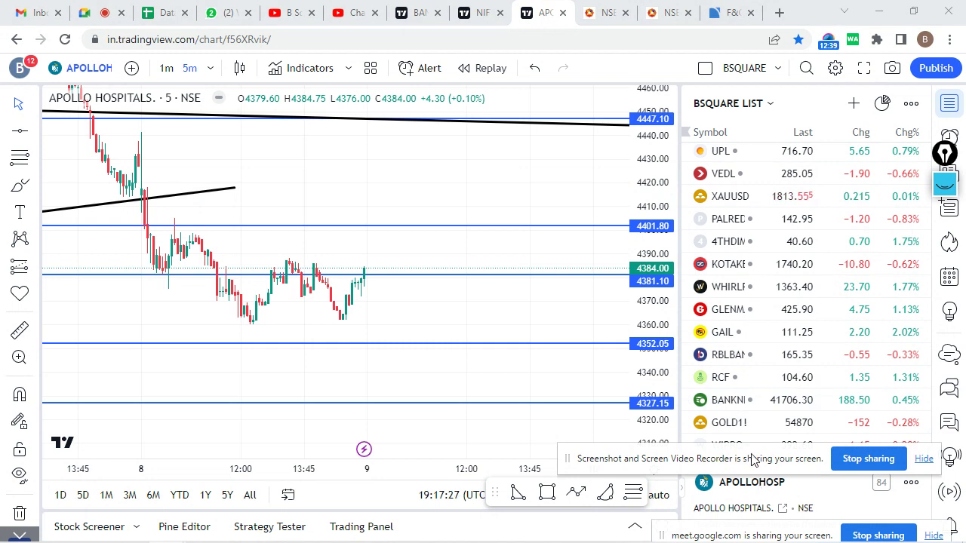
{"action": "left_click_drag", "start_coordinate": [752, 460], "coordinate": [692, 483]}
{"action": "left_click", "coordinate": [705, 444]}
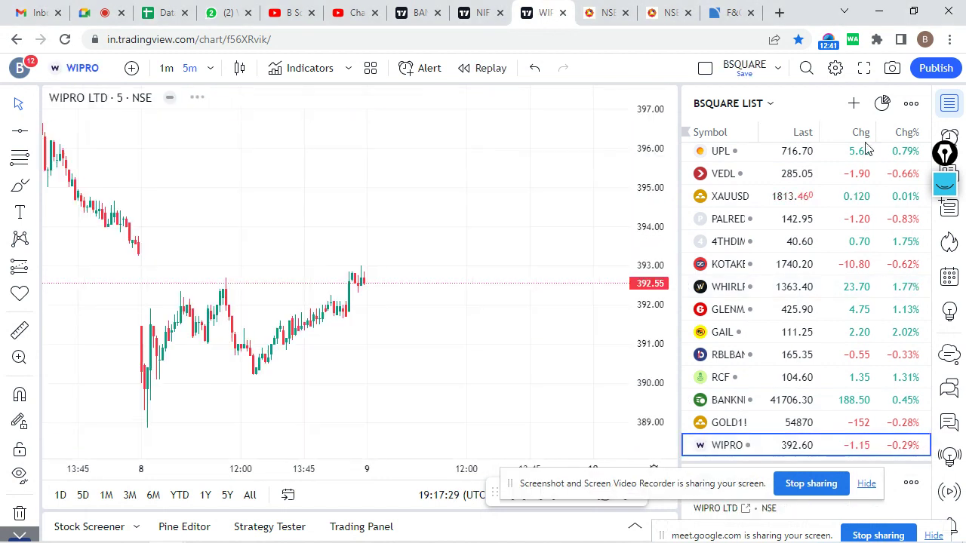
{"action": "left_click", "coordinate": [949, 103]}
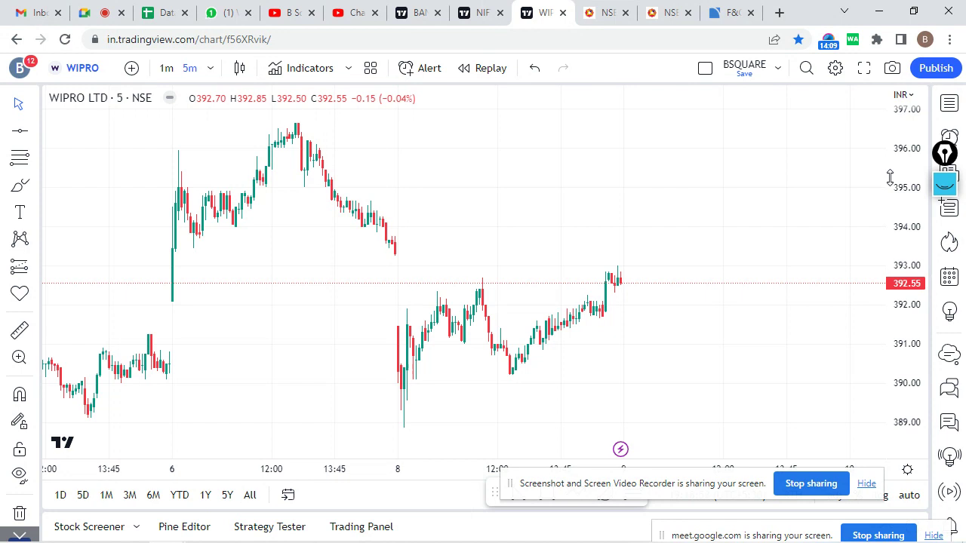
Return to Zerodha's margin calculator, select the WIPRO 29-MAR-23 futures contract as the symbol and review its lot size.
{"action": "left_click", "coordinate": [730, 11]}
{"action": "scroll", "coordinate": [123, 366], "scroll_direction": "up", "scroll_amount": 3}
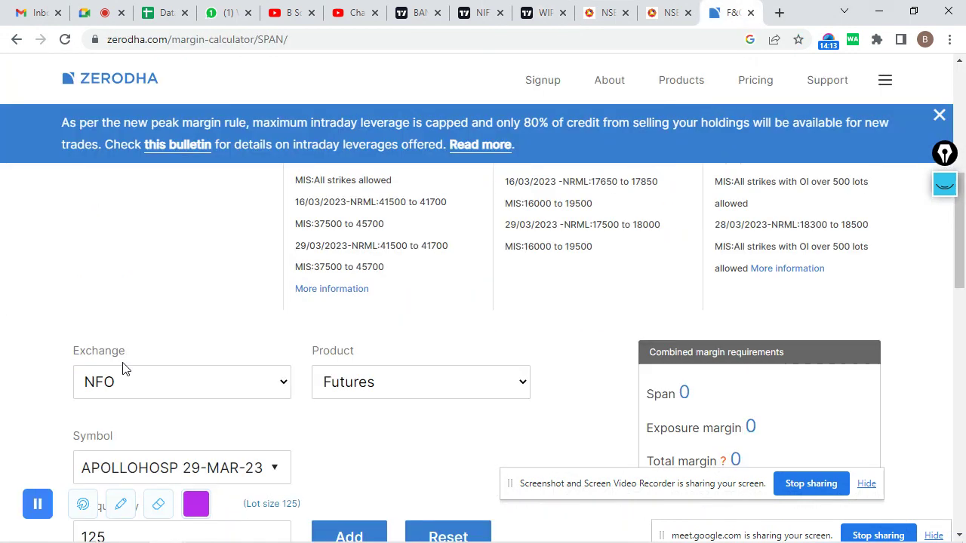
{"action": "scroll", "coordinate": [209, 373], "scroll_direction": "down", "scroll_amount": 2}
{"action": "left_click", "coordinate": [197, 321]}
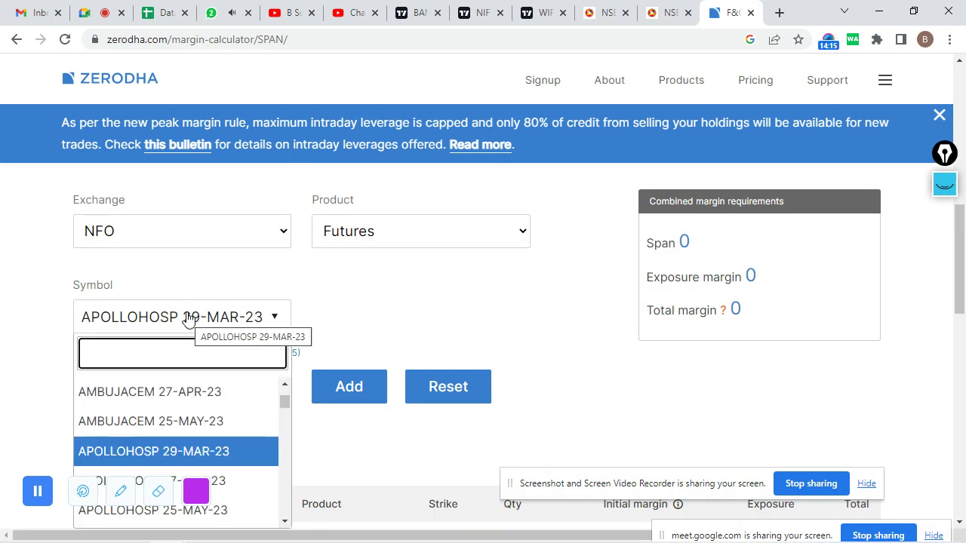
{"action": "type", "text": "WIP"}
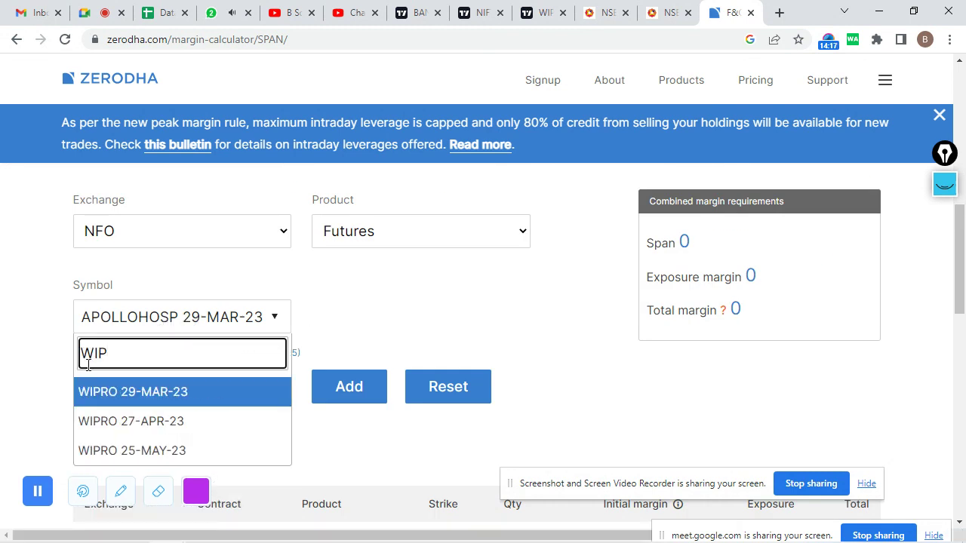
{"action": "left_click", "coordinate": [166, 398]}
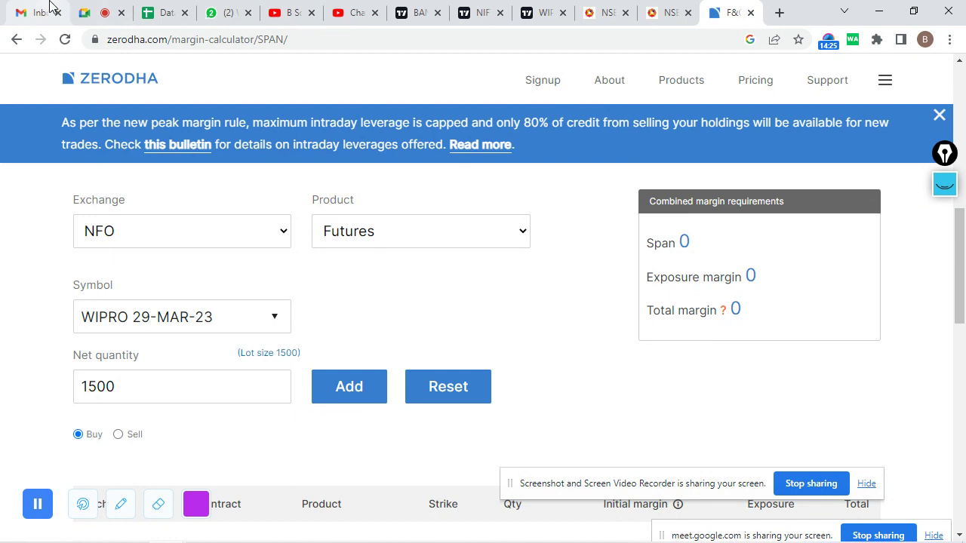
Check the Google Meet call, and browse the BSQUARE LIST watchlist beside the Nifty 50 chart from the Adani stocks down to Britannia.
{"action": "left_click", "coordinate": [98, 13]}
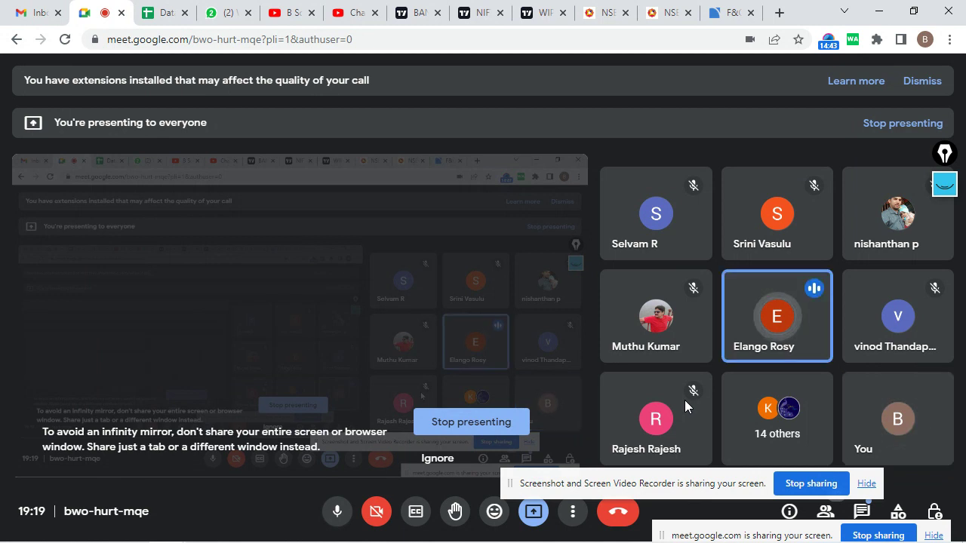
{"action": "mouse_move", "coordinate": [662, 305]}
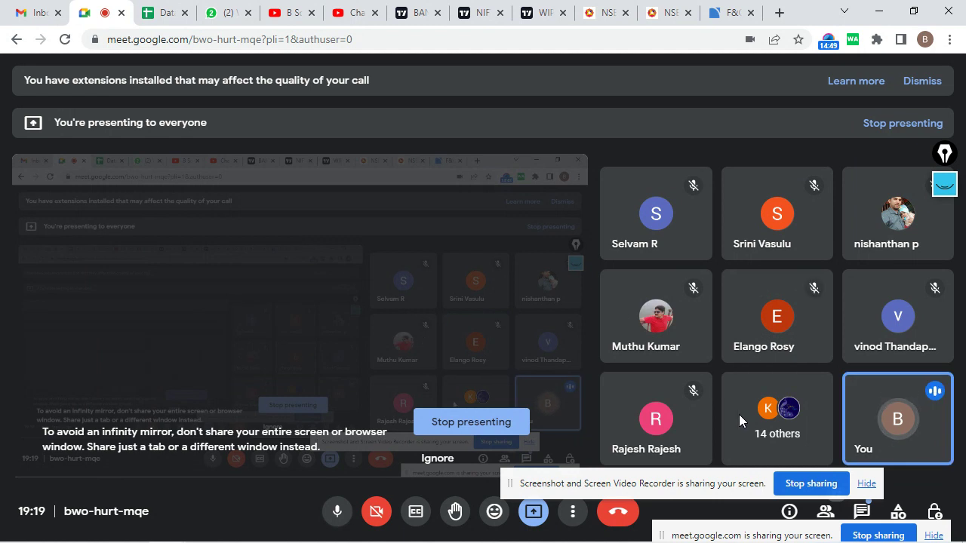
{"action": "left_click", "coordinate": [500, 14]}
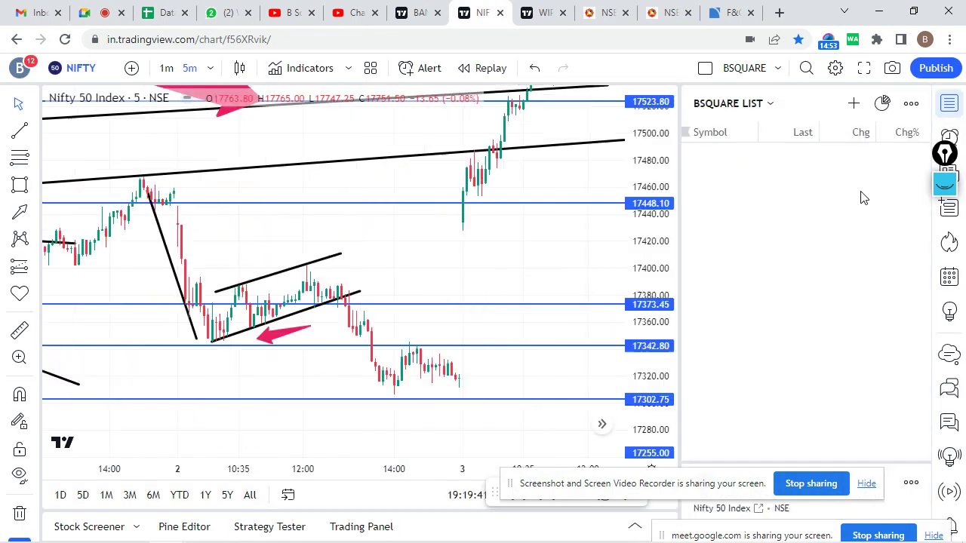
{"action": "scroll", "coordinate": [782, 243], "scroll_direction": "up", "scroll_amount": 15}
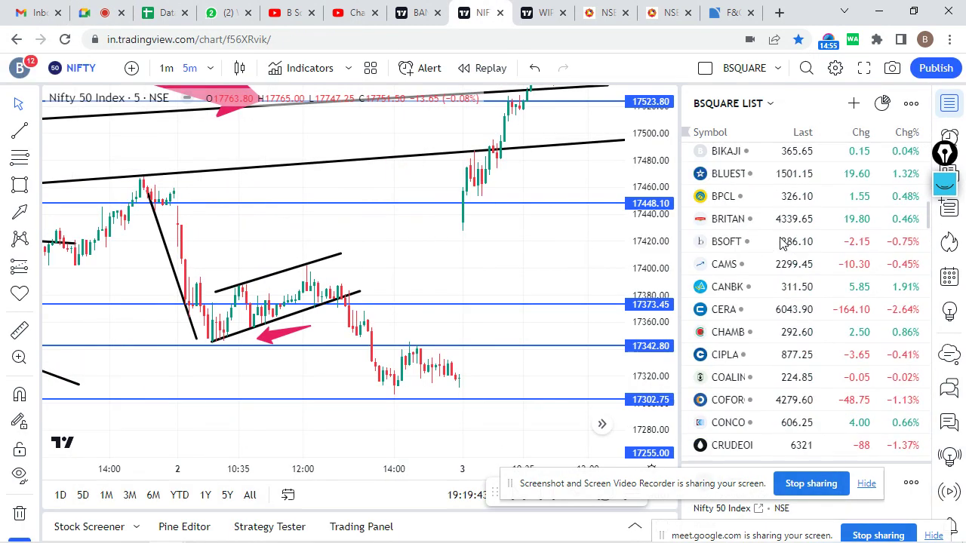
{"action": "scroll", "coordinate": [782, 243], "scroll_direction": "up", "scroll_amount": 8}
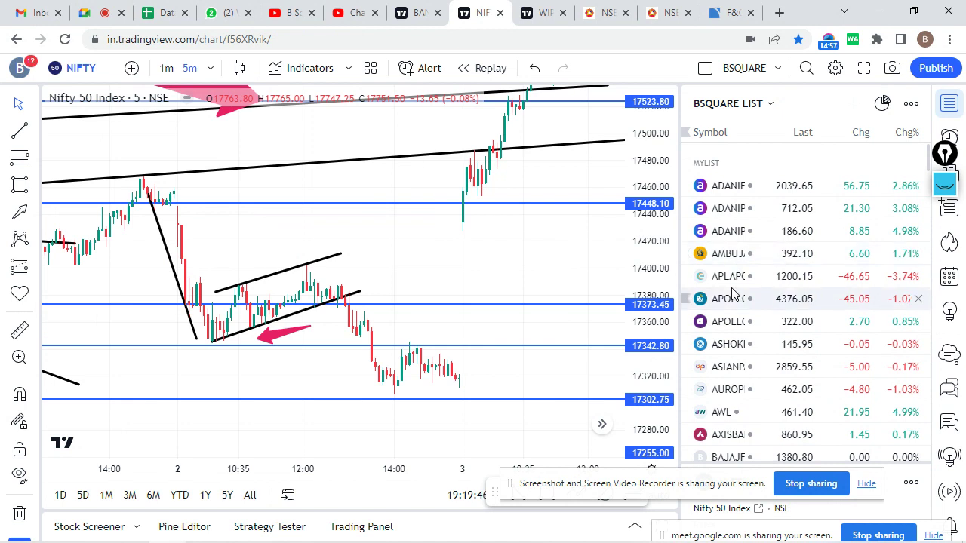
{"action": "scroll", "coordinate": [736, 306], "scroll_direction": "down", "scroll_amount": 1}
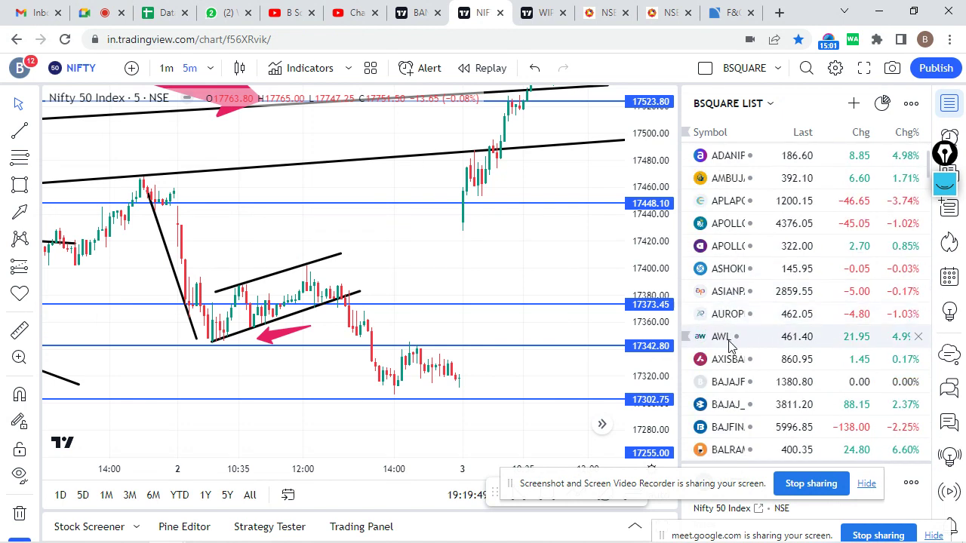
{"action": "scroll", "coordinate": [728, 344], "scroll_direction": "down", "scroll_amount": 2}
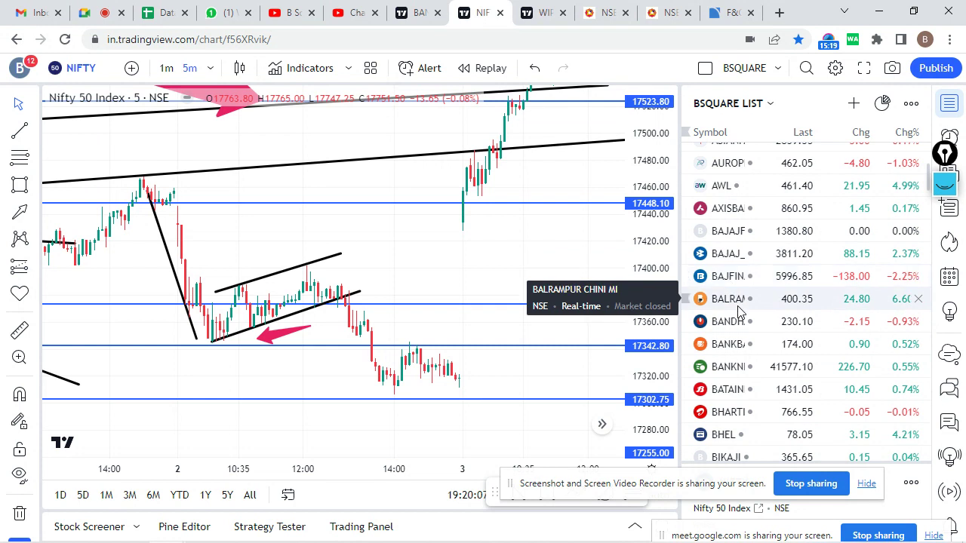
{"action": "scroll", "coordinate": [735, 309], "scroll_direction": "down", "scroll_amount": 4}
{"action": "scroll", "coordinate": [738, 313], "scroll_direction": "down", "scroll_amount": 2}
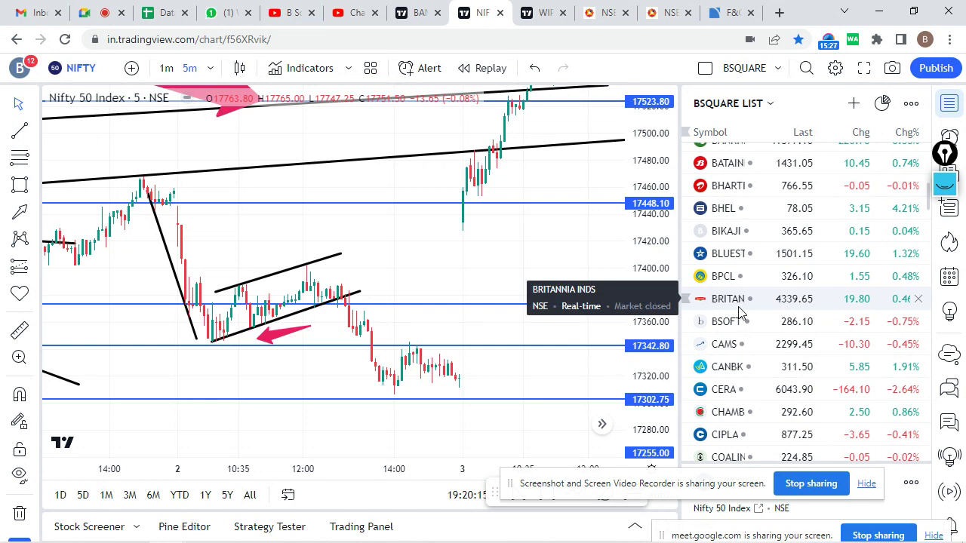
Browse BSQUARE LIST down to Coforge, and select the COFORGE 29-MAR-23 futures contract in Zerodha's margin calculator to review its lot size.
{"action": "scroll", "coordinate": [738, 309], "scroll_direction": "down", "scroll_amount": 2}
{"action": "scroll", "coordinate": [737, 313], "scroll_direction": "down", "scroll_amount": 2}
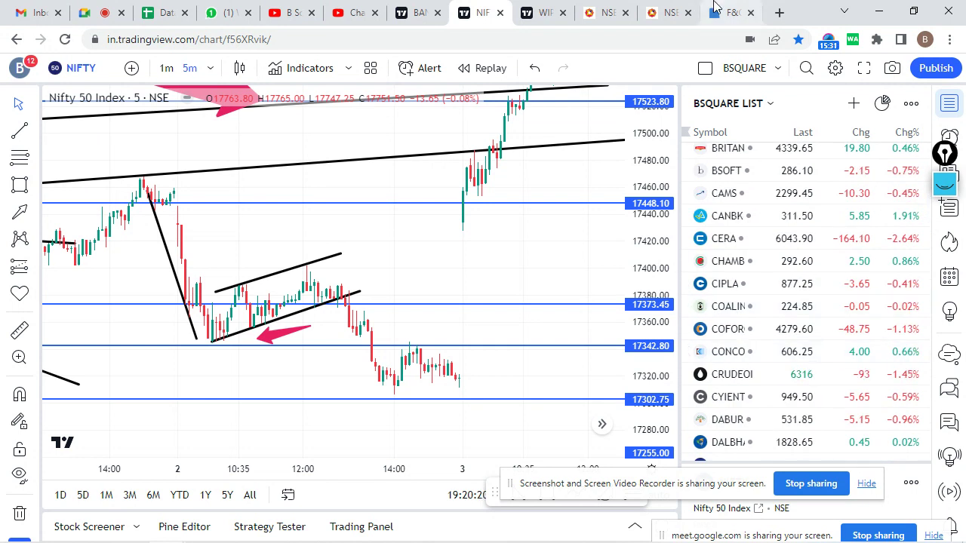
{"action": "left_click", "coordinate": [728, 13]}
{"action": "left_click", "coordinate": [208, 320]}
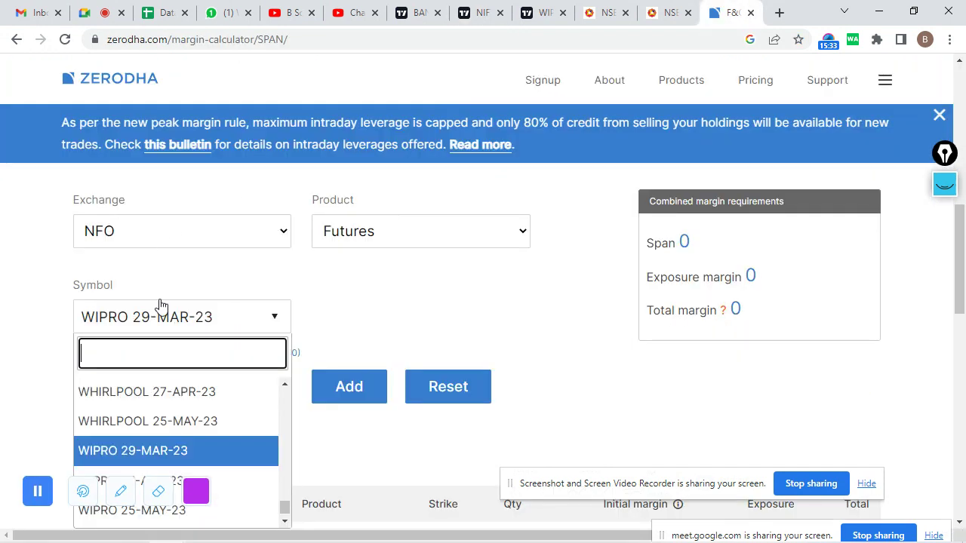
{"action": "type", "text": "COF"}
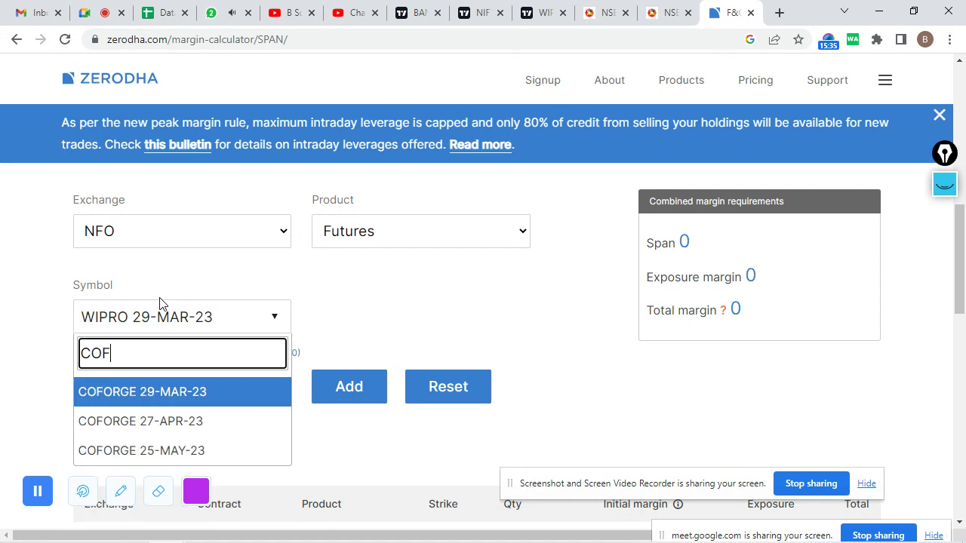
{"action": "left_click", "coordinate": [183, 400]}
{"action": "scroll", "coordinate": [242, 436], "scroll_direction": "down", "scroll_amount": 1}
{"action": "scroll", "coordinate": [243, 436], "scroll_direction": "down", "scroll_amount": 1}
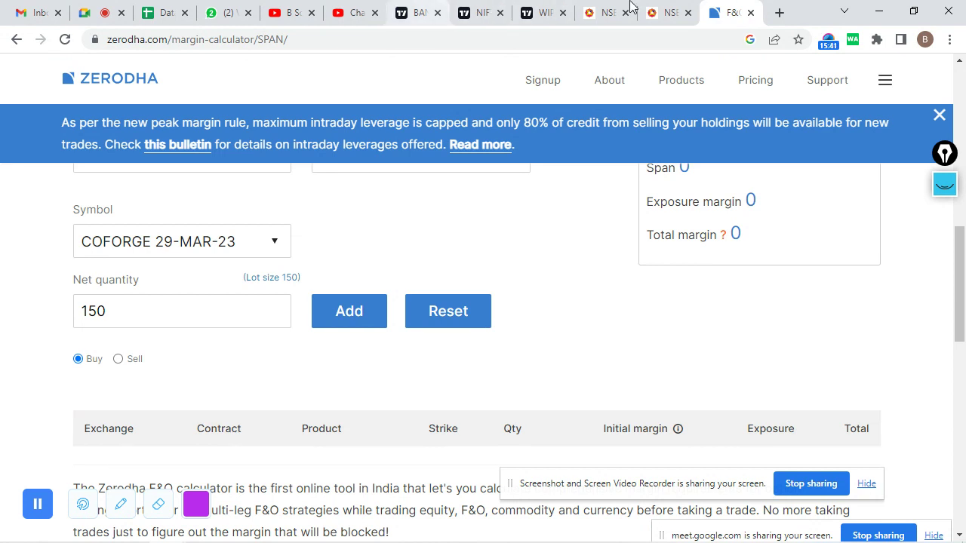
Browse BSQUARE LIST beside the Nifty 50 chart down to DRREDDY, and select the DRREDDY 29-MAR-23 futures contract in Zerodha's margin calculator.
{"action": "left_click", "coordinate": [442, 14]}
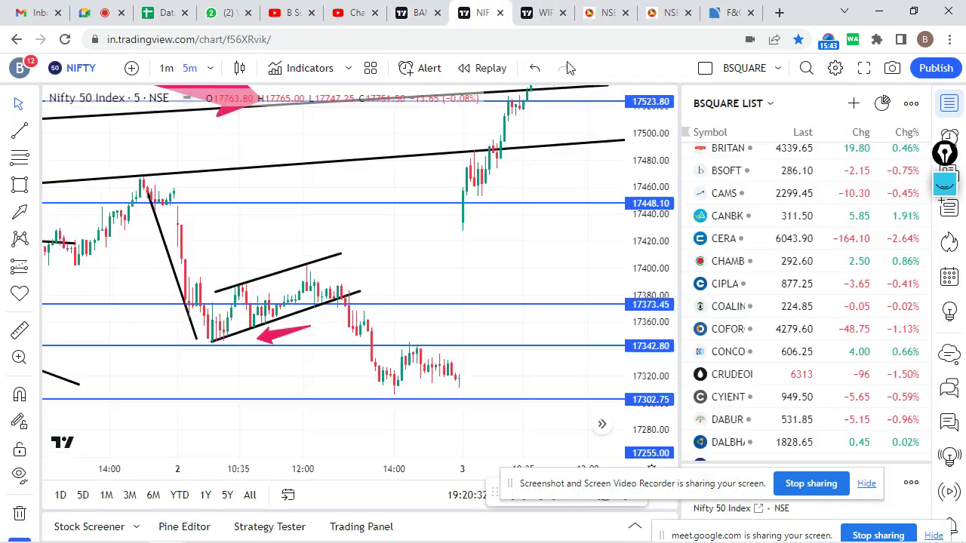
{"action": "scroll", "coordinate": [792, 371], "scroll_direction": "down", "scroll_amount": 2}
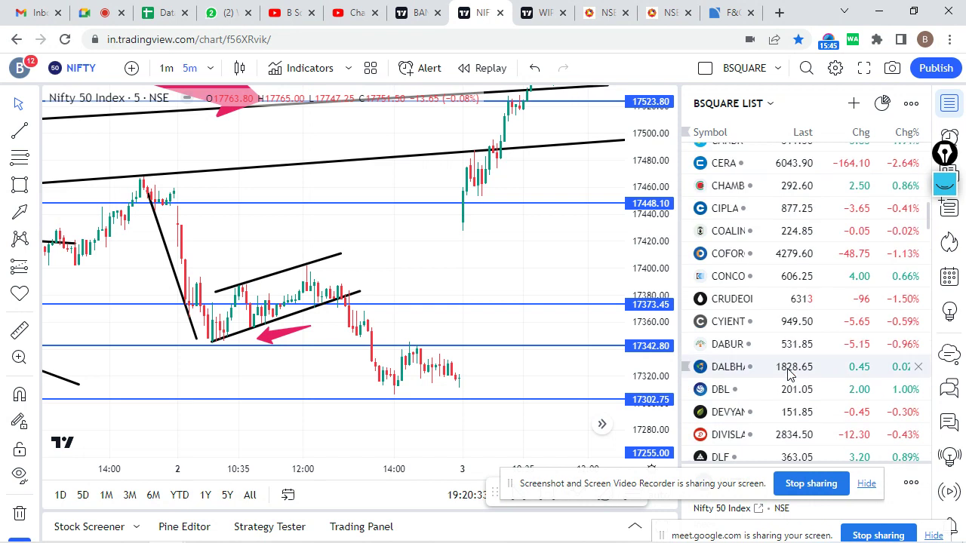
{"action": "scroll", "coordinate": [785, 371], "scroll_direction": "down", "scroll_amount": 2}
{"action": "scroll", "coordinate": [762, 355], "scroll_direction": "down", "scroll_amount": 3}
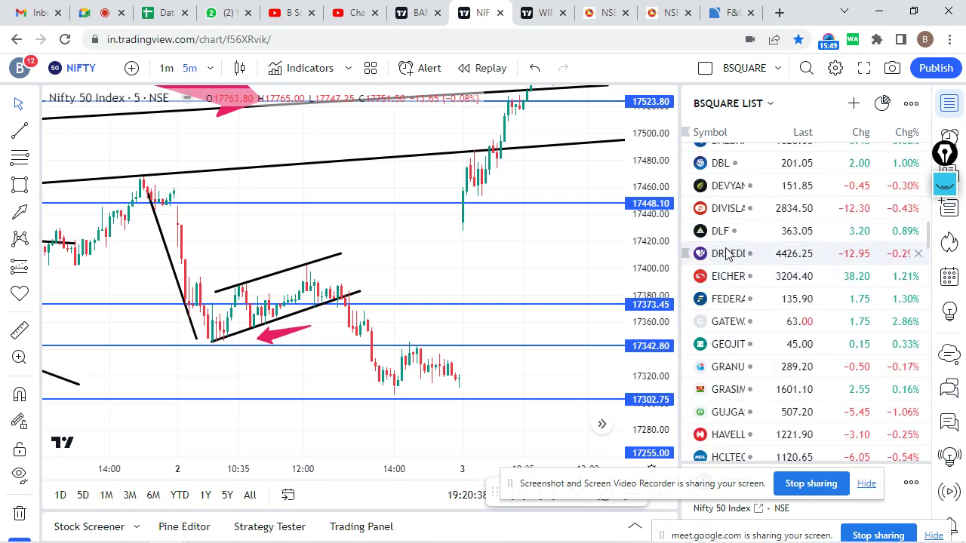
{"action": "left_click", "coordinate": [730, 12]}
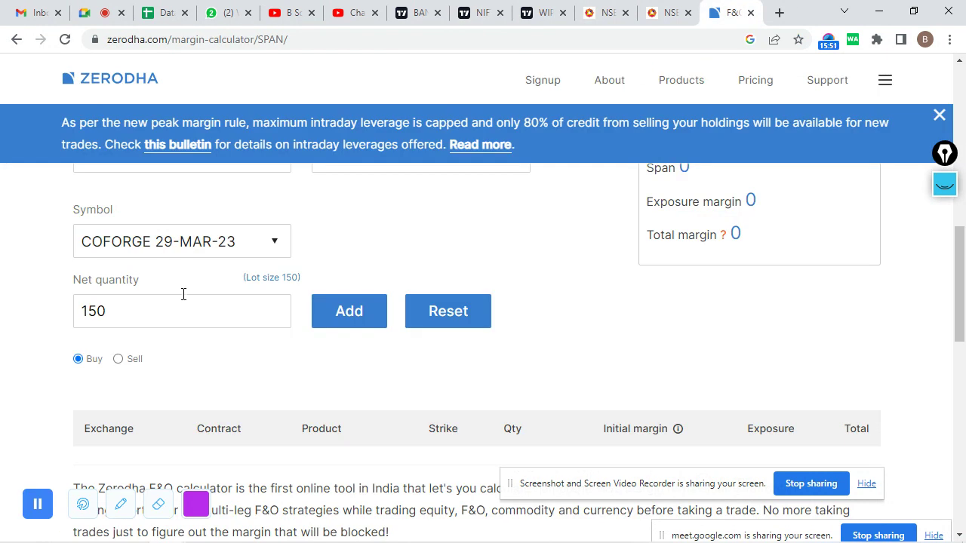
{"action": "left_click", "coordinate": [217, 243]}
{"action": "type", "text": "DR R"}
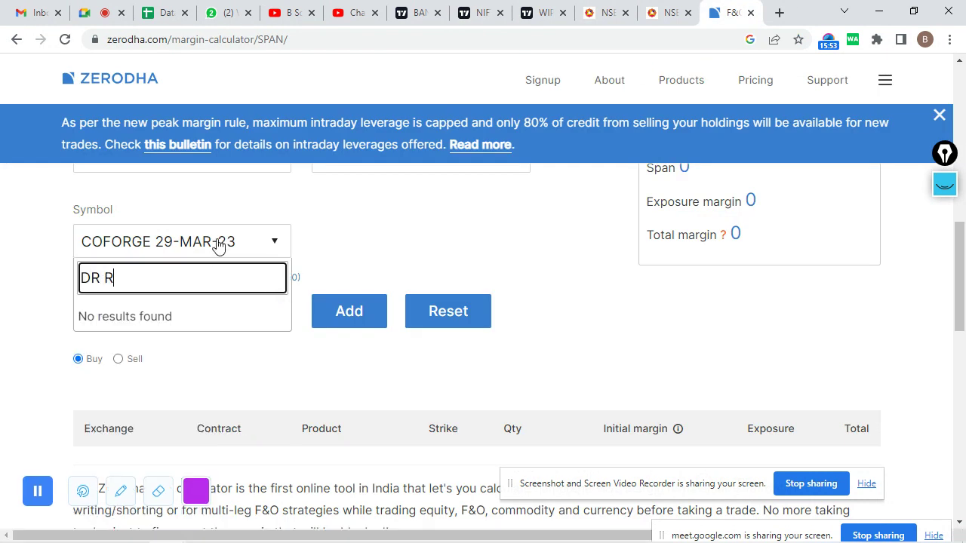
{"action": "key", "text": "BackSpace"}
{"action": "key", "text": "BackSpace"}
{"action": "key", "text": "BackSpace"}
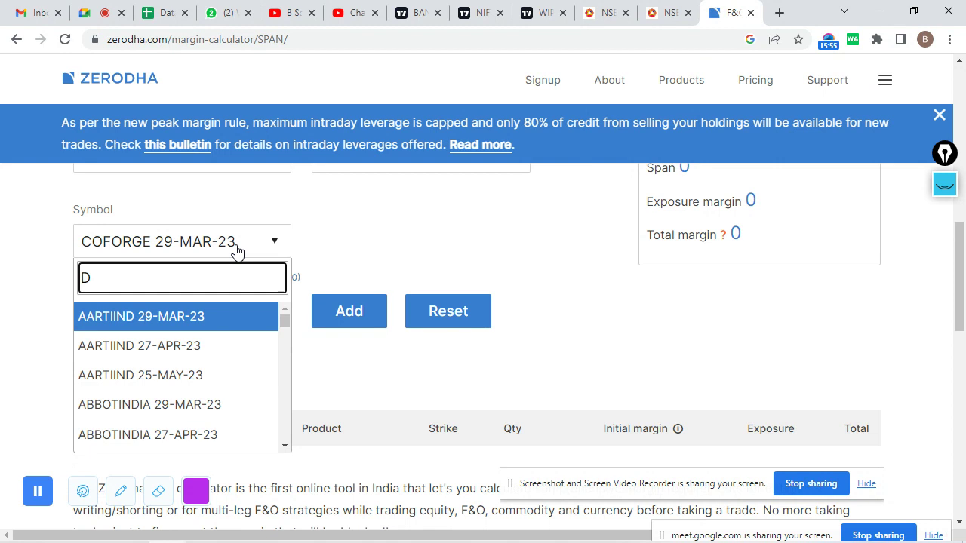
{"action": "type", "text": "R"}
{"action": "left_click", "coordinate": [158, 318]}
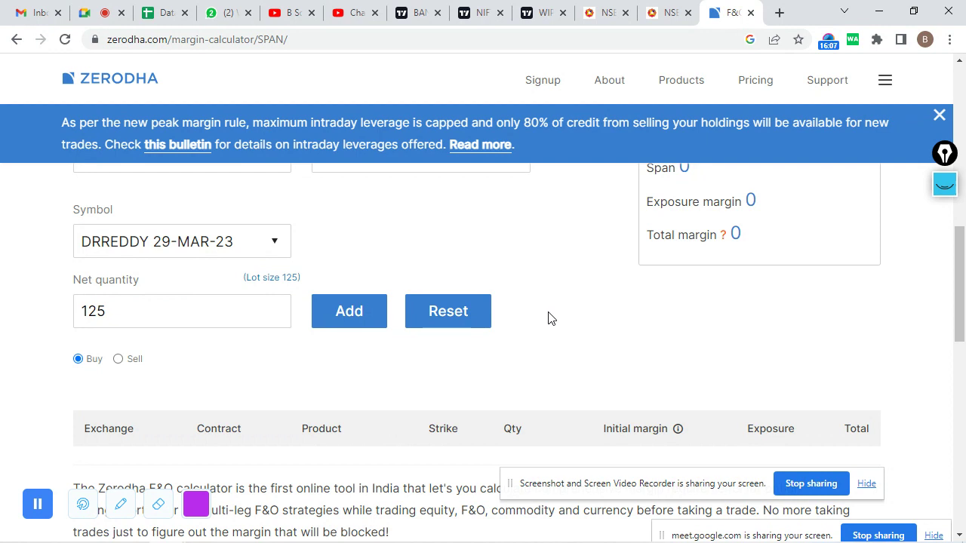
Check the Google Meet call and return to BSQUARE LIST beside the Nifty 50 chart to review the Eicher entry.
{"action": "left_click", "coordinate": [98, 13]}
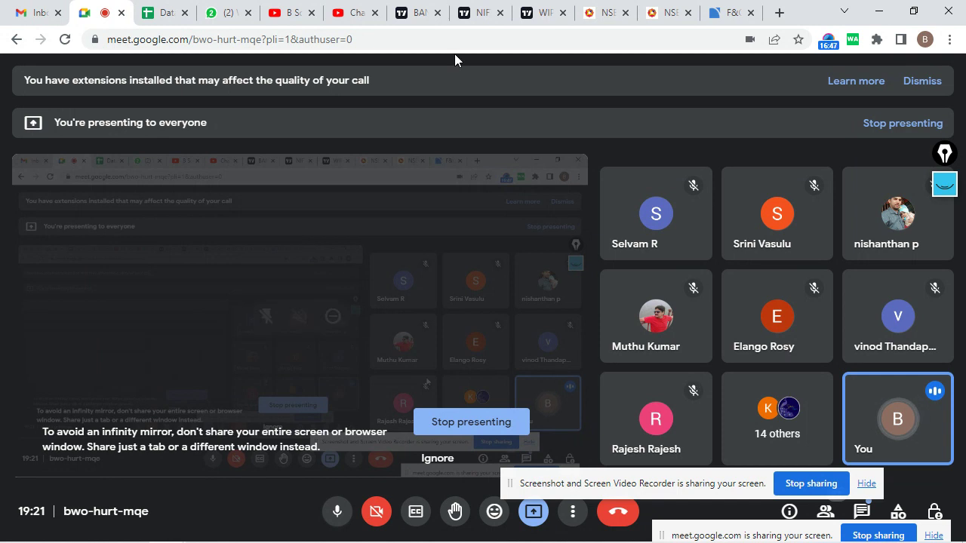
{"action": "left_click", "coordinate": [416, 12]}
{"action": "left_click", "coordinate": [481, 10]}
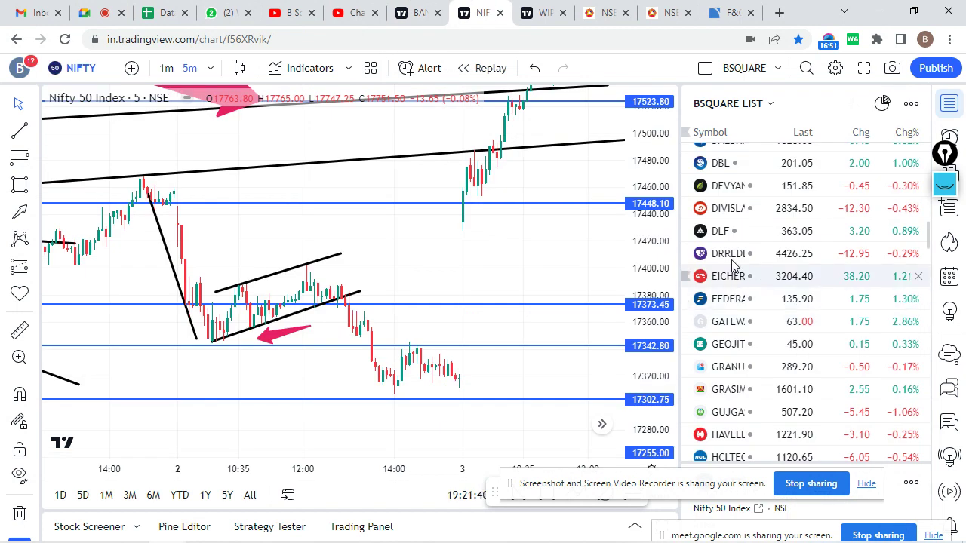
Switch to Zerodha's margin calculator and select the EICHERMOT 29-MAR-23 futures contract as the symbol to review its lot size.
{"action": "left_click", "coordinate": [729, 12]}
{"action": "left_click", "coordinate": [252, 241]}
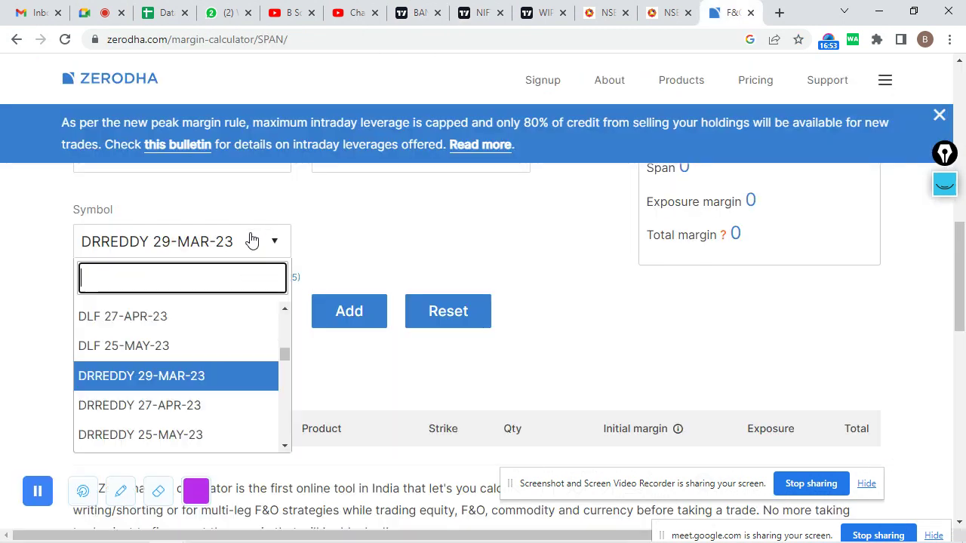
{"action": "type", "text": "EICH"}
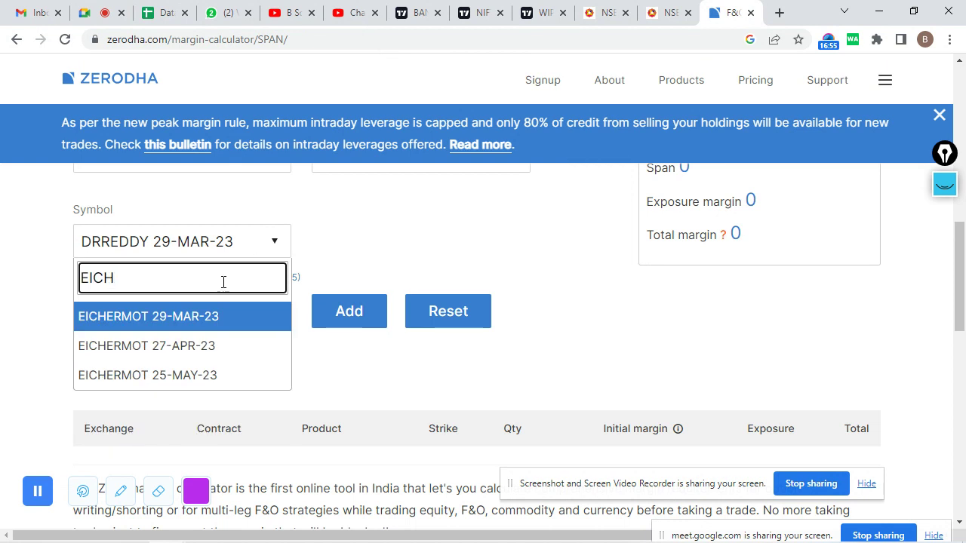
{"action": "left_click", "coordinate": [217, 317]}
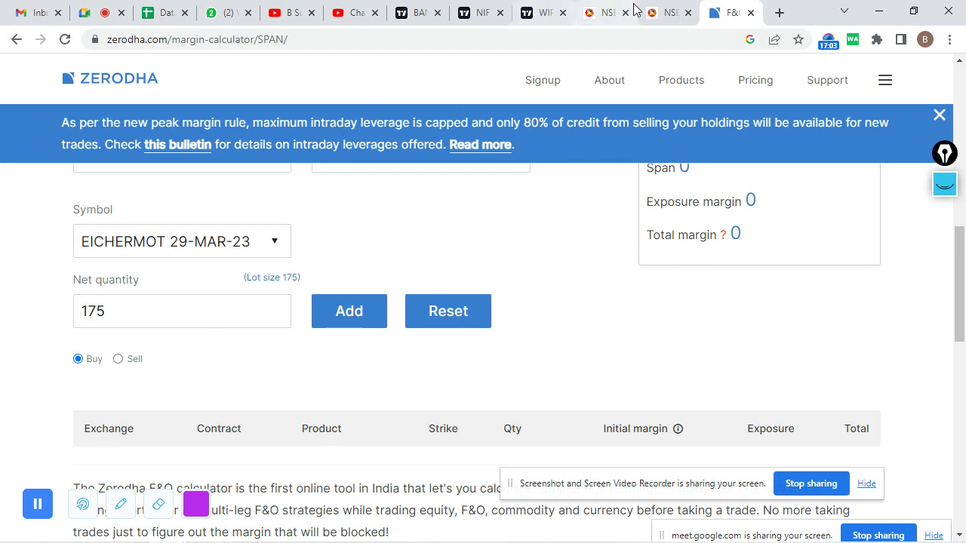
Browse BSQUARE LIST beside the Nifty 50 chart from the Federal Bank entry down to SBI Cards.
{"action": "left_click", "coordinate": [489, 11]}
{"action": "scroll", "coordinate": [724, 309], "scroll_direction": "down", "scroll_amount": 3}
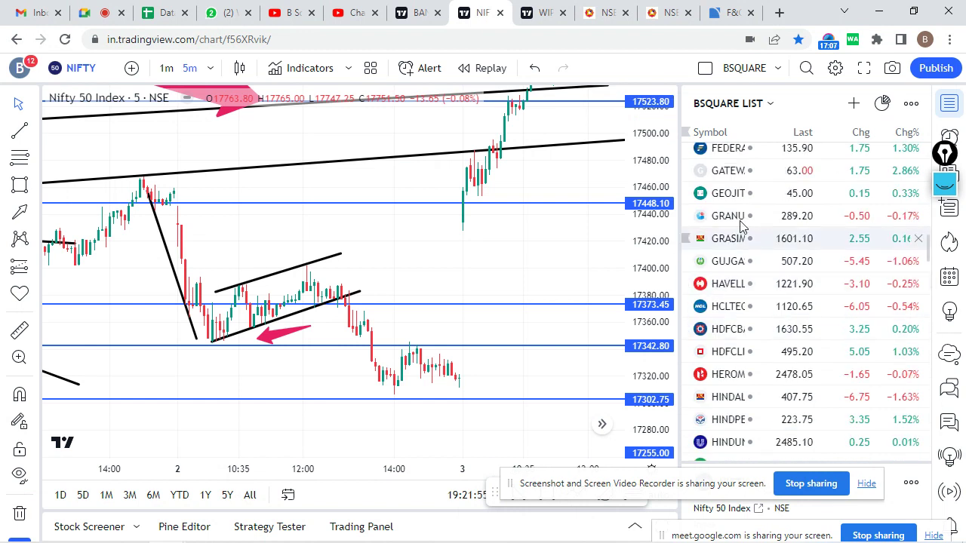
{"action": "scroll", "coordinate": [739, 242], "scroll_direction": "down", "scroll_amount": 1}
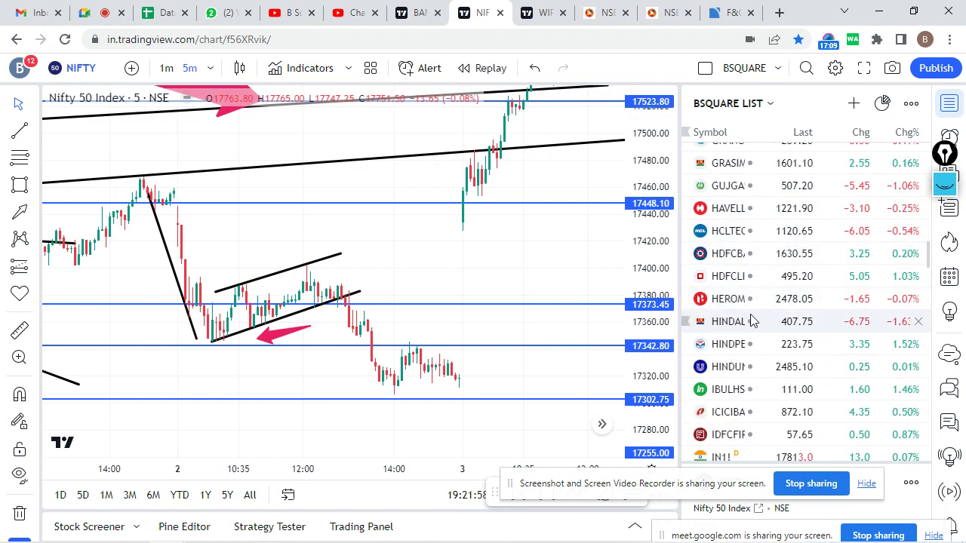
{"action": "scroll", "coordinate": [751, 320], "scroll_direction": "down", "scroll_amount": 3}
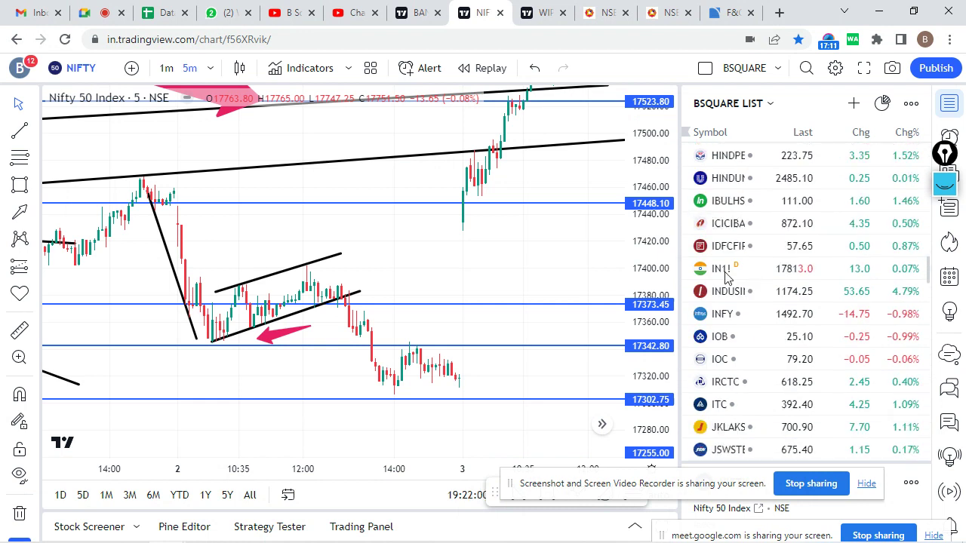
{"action": "scroll", "coordinate": [724, 278], "scroll_direction": "down", "scroll_amount": 4}
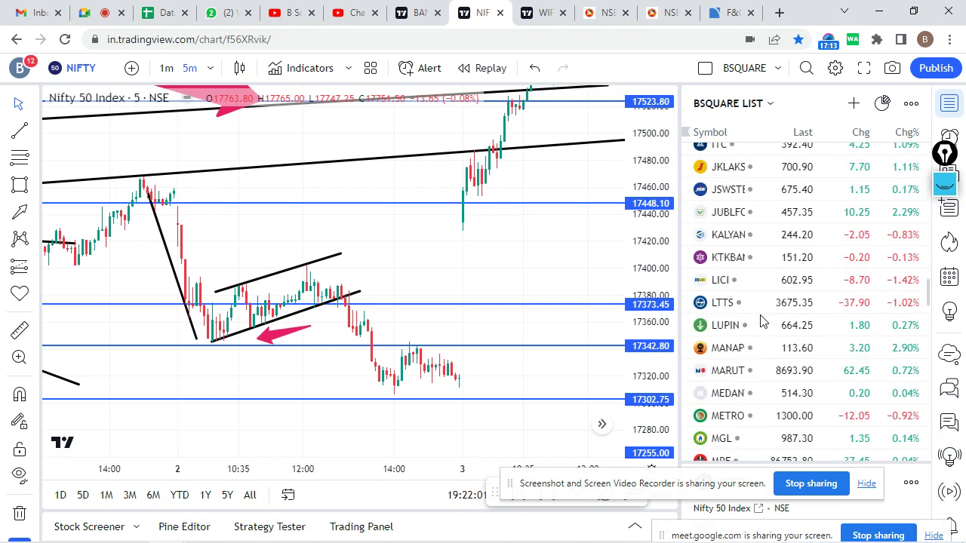
{"action": "scroll", "coordinate": [762, 321], "scroll_direction": "down", "scroll_amount": 1}
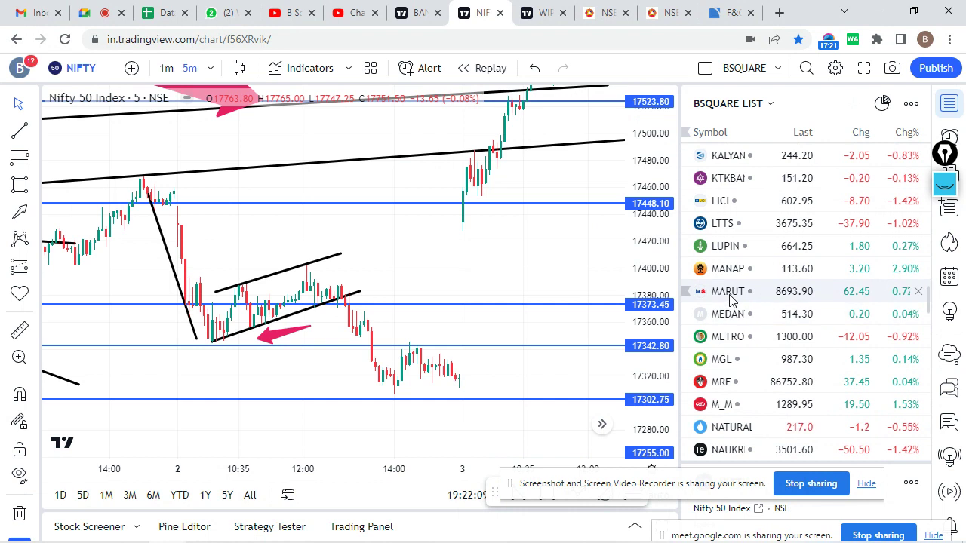
{"action": "scroll", "coordinate": [730, 300], "scroll_direction": "down", "scroll_amount": 2}
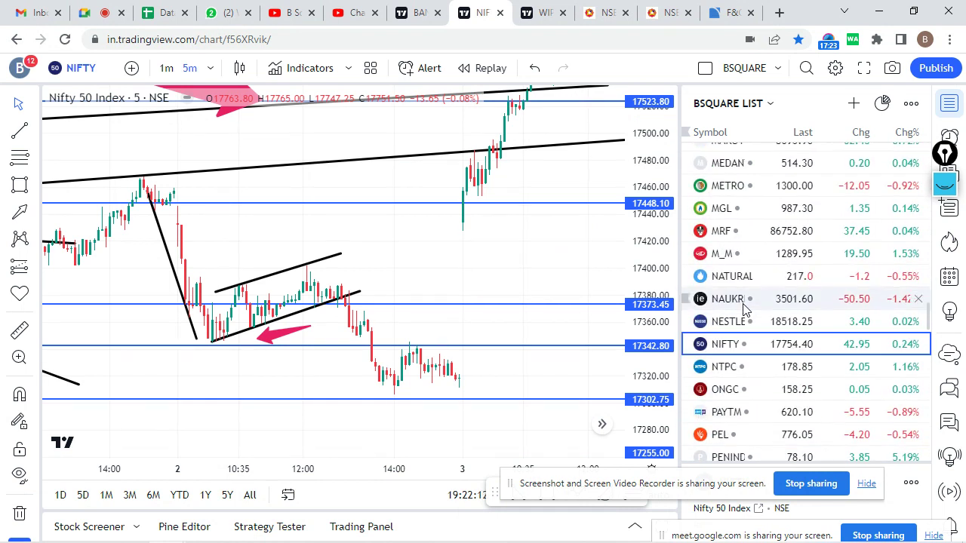
{"action": "scroll", "coordinate": [744, 307], "scroll_direction": "down", "scroll_amount": 3}
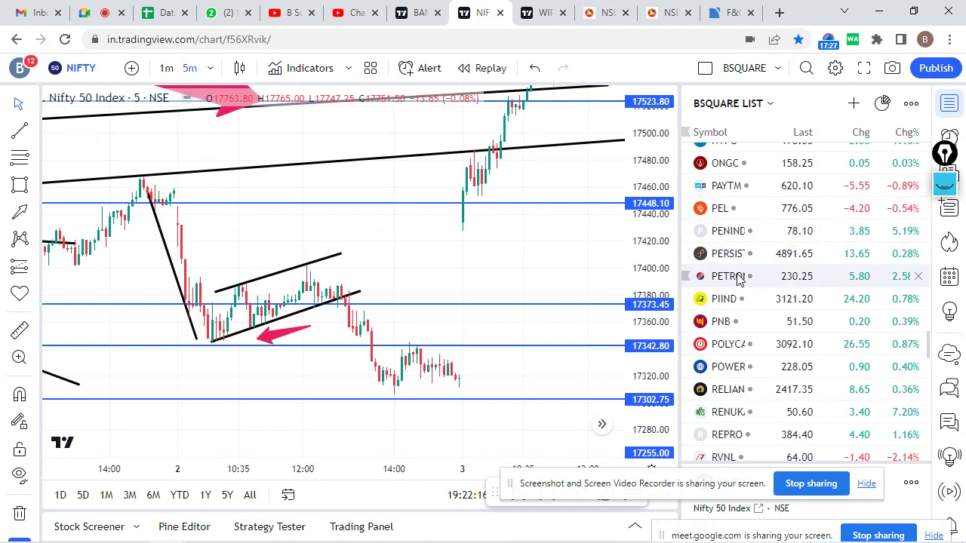
{"action": "scroll", "coordinate": [744, 287], "scroll_direction": "down", "scroll_amount": 1}
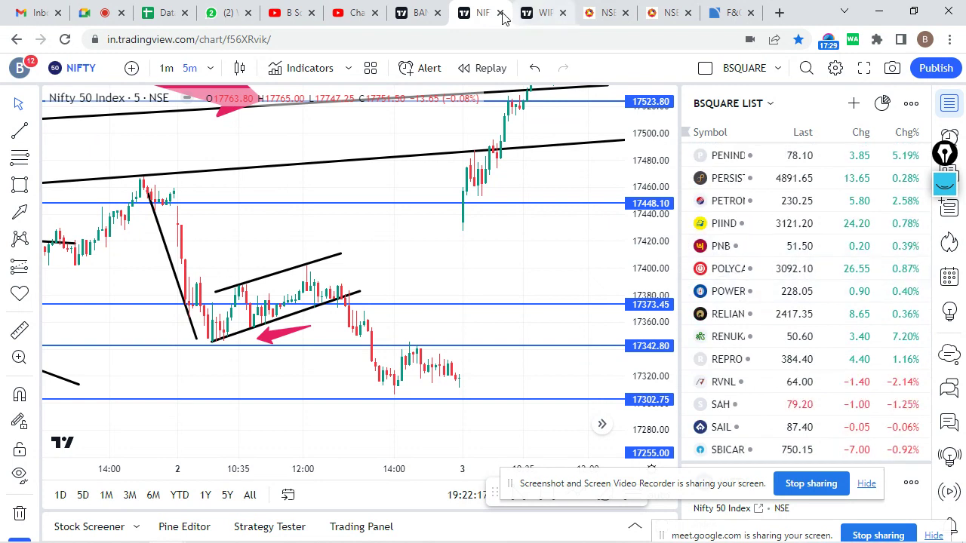
Return to Zerodha's margin calculator and select the PNB 29-MAR-23 futures contract as the symbol to review its lot size.
{"action": "left_click", "coordinate": [730, 13]}
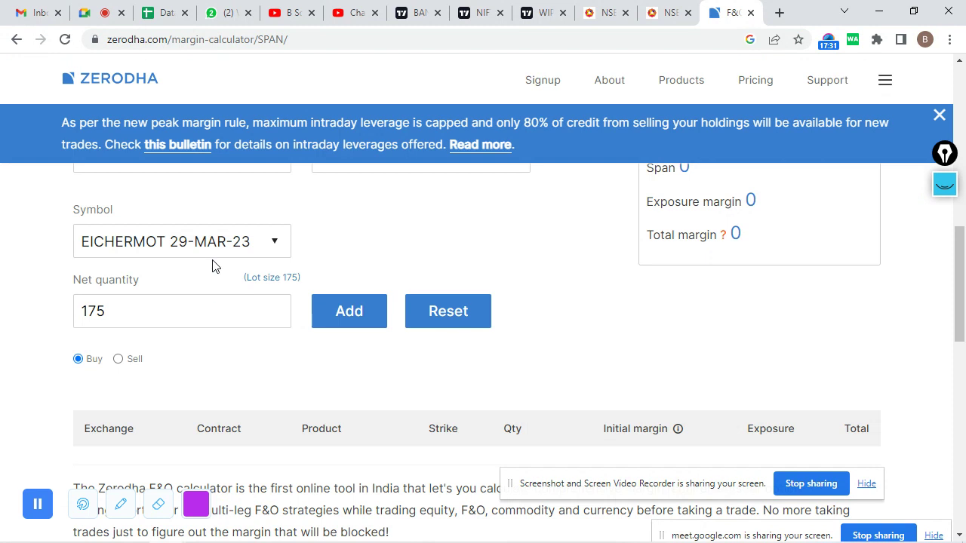
{"action": "scroll", "coordinate": [242, 257], "scroll_direction": "up", "scroll_amount": 1}
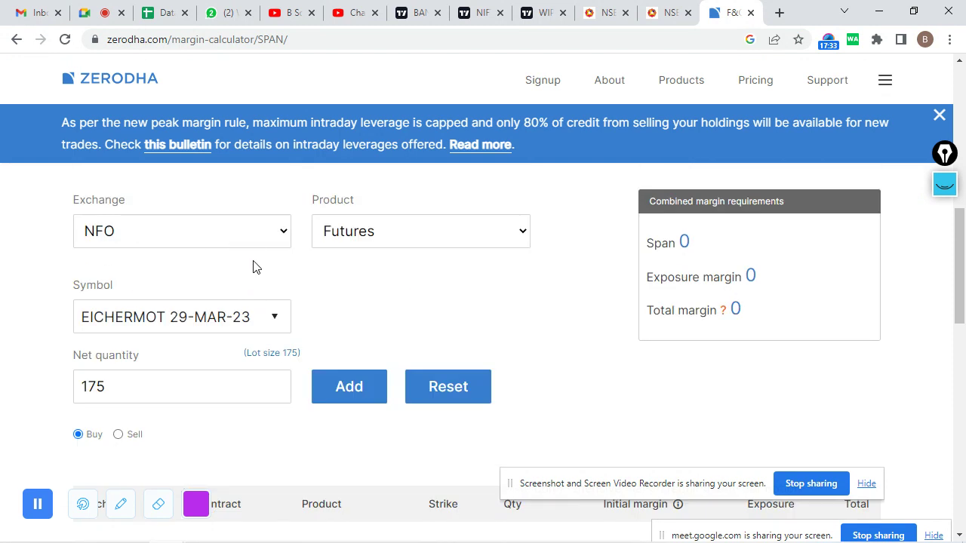
{"action": "left_click", "coordinate": [242, 314]}
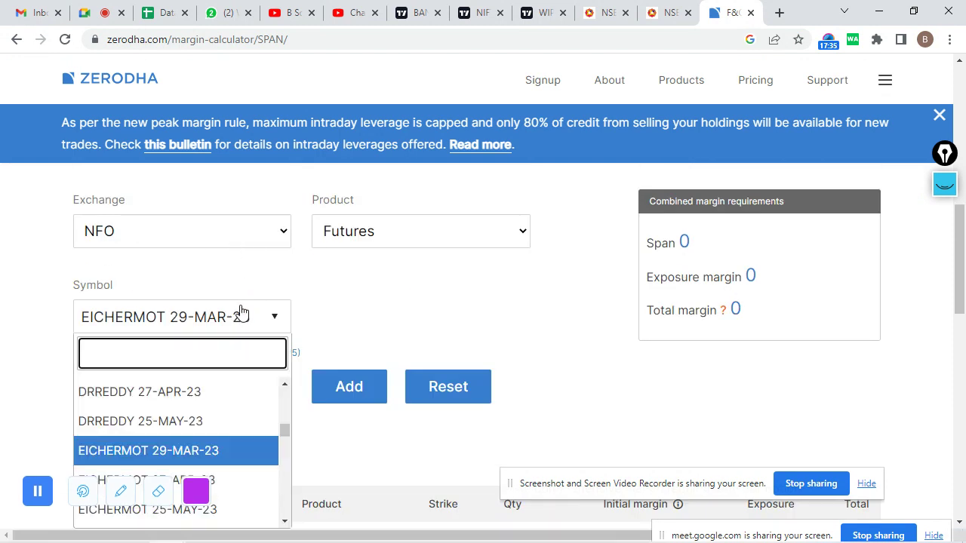
{"action": "type", "text": "PNB"}
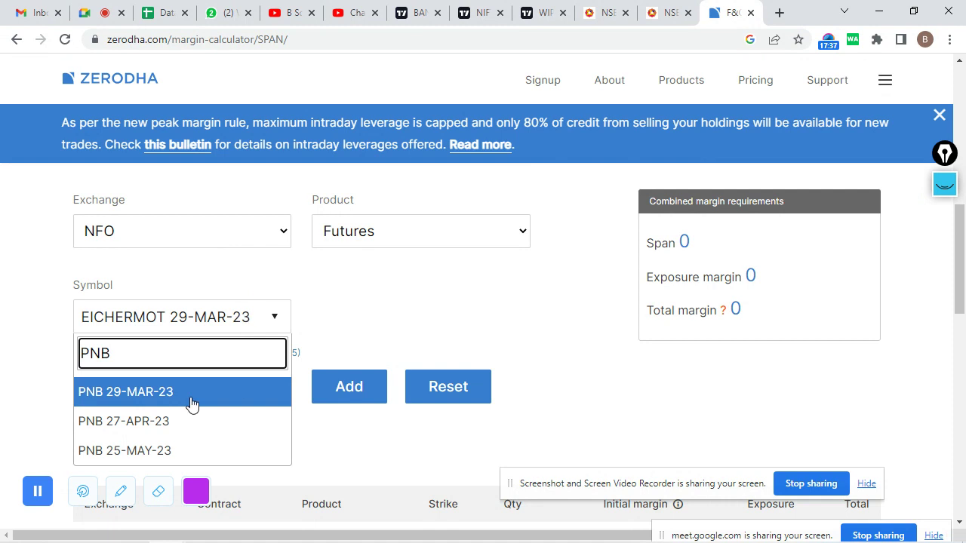
{"action": "left_click", "coordinate": [188, 398]}
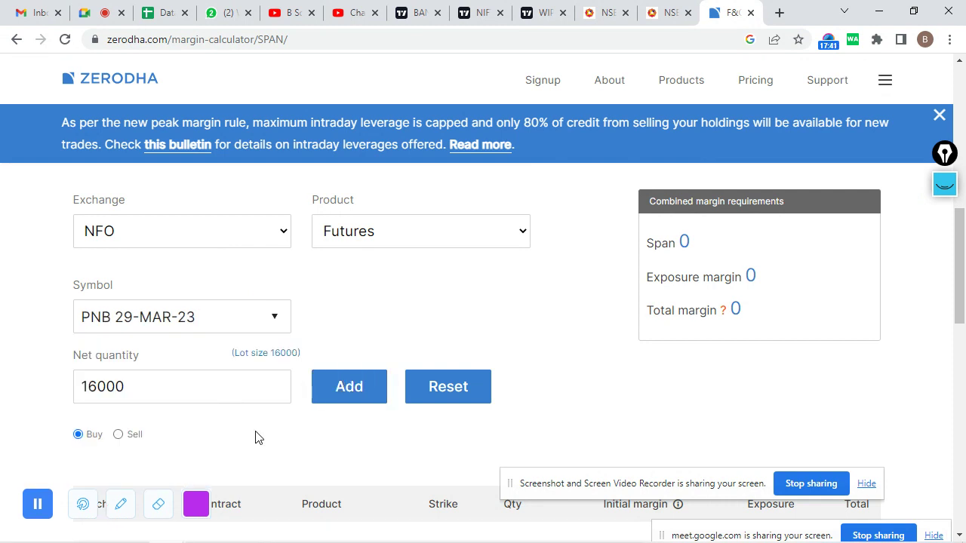
Check the Google Meet call, and browse BSQUARE LIST beside the Nifty 50 chart from Reliance down to TCS.
{"action": "left_click", "coordinate": [98, 8]}
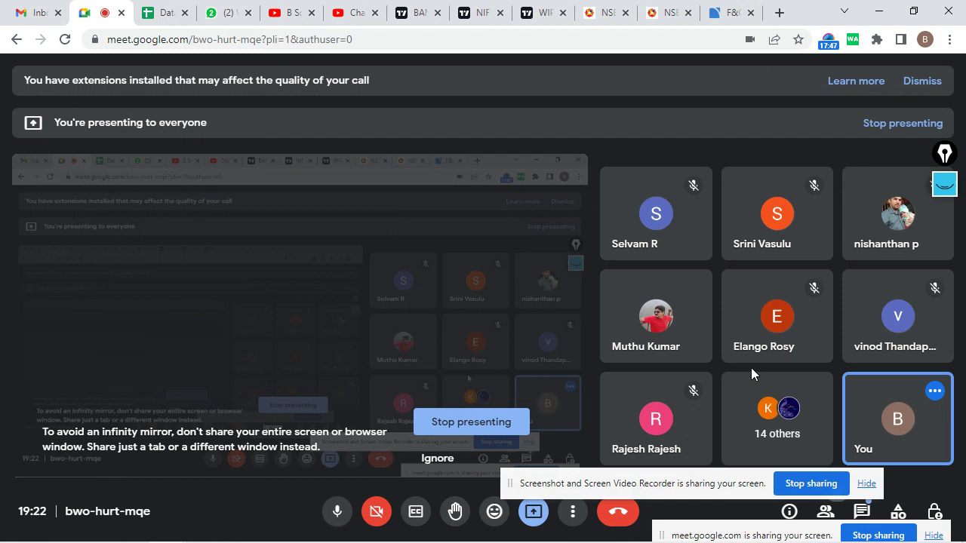
{"action": "left_click", "coordinate": [655, 316]}
{"action": "left_click", "coordinate": [587, 327]}
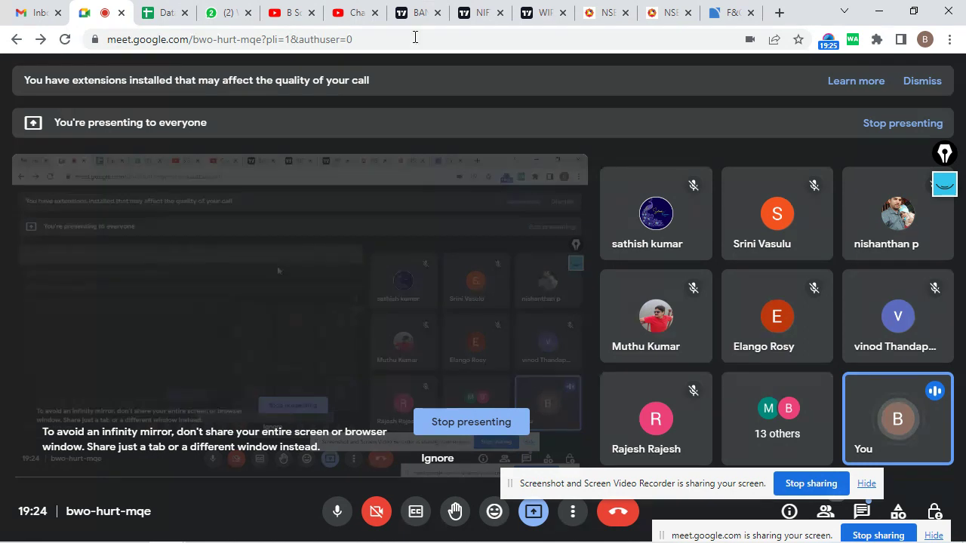
{"action": "left_click", "coordinate": [415, 13]}
{"action": "left_click", "coordinate": [483, 6]}
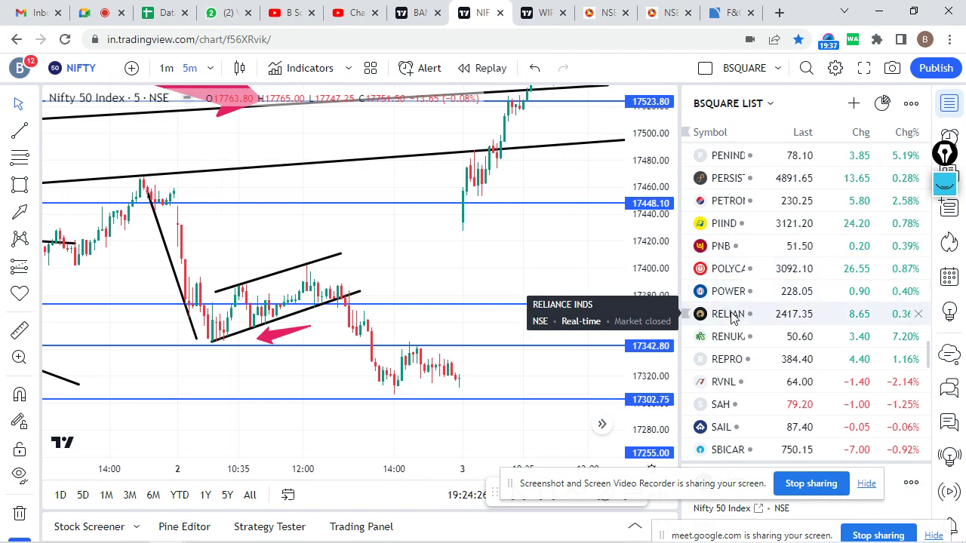
{"action": "scroll", "coordinate": [730, 316], "scroll_direction": "down", "scroll_amount": 4}
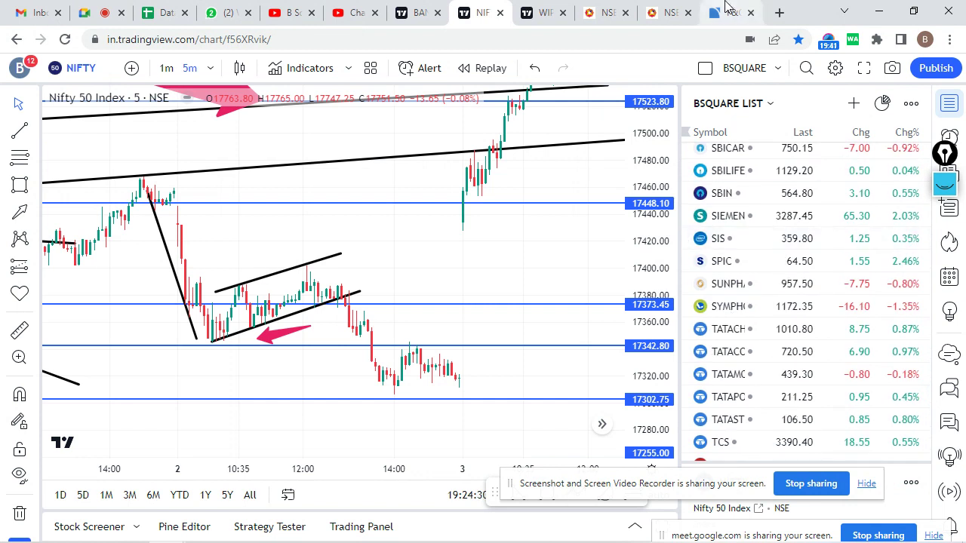
Switch to Zerodha's margin calculator and select the SIEMENS 29-MAR-23 futures contract as the symbol to review its lot size.
{"action": "left_click", "coordinate": [728, 13]}
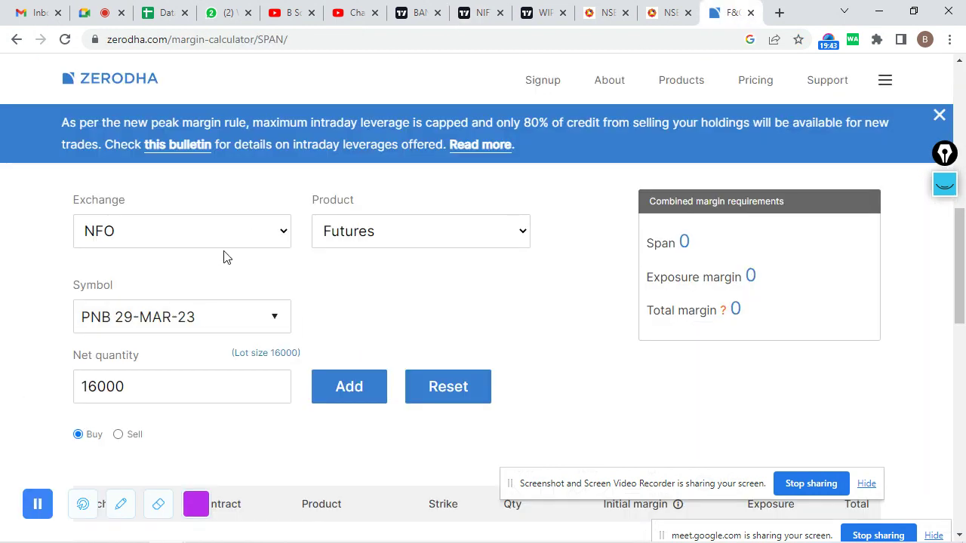
{"action": "left_click", "coordinate": [210, 317]}
{"action": "type", "text": "SIE"}
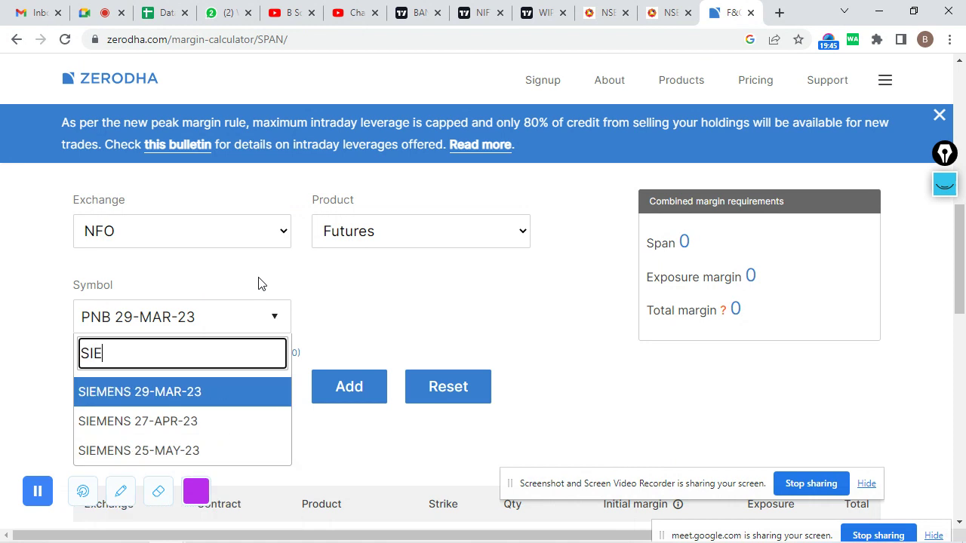
{"action": "left_click", "coordinate": [217, 391]}
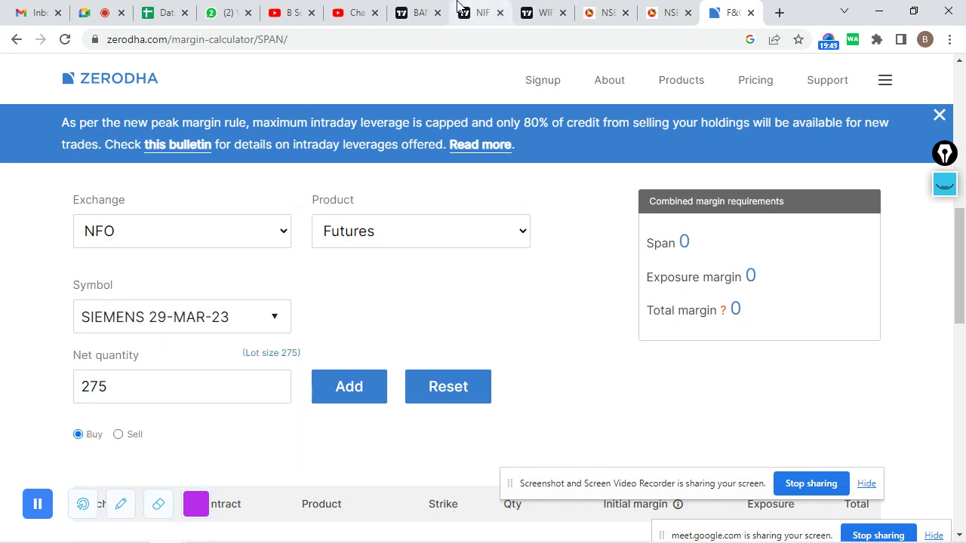
Return to TradingView and browse BSQUARE LIST beside the Nifty 50 chart, covering the entries between Reliance and RCF.
{"action": "left_click", "coordinate": [483, 13]}
{"action": "scroll", "coordinate": [781, 381], "scroll_direction": "down", "scroll_amount": 1}
{"action": "scroll", "coordinate": [781, 381], "scroll_direction": "down", "scroll_amount": 2}
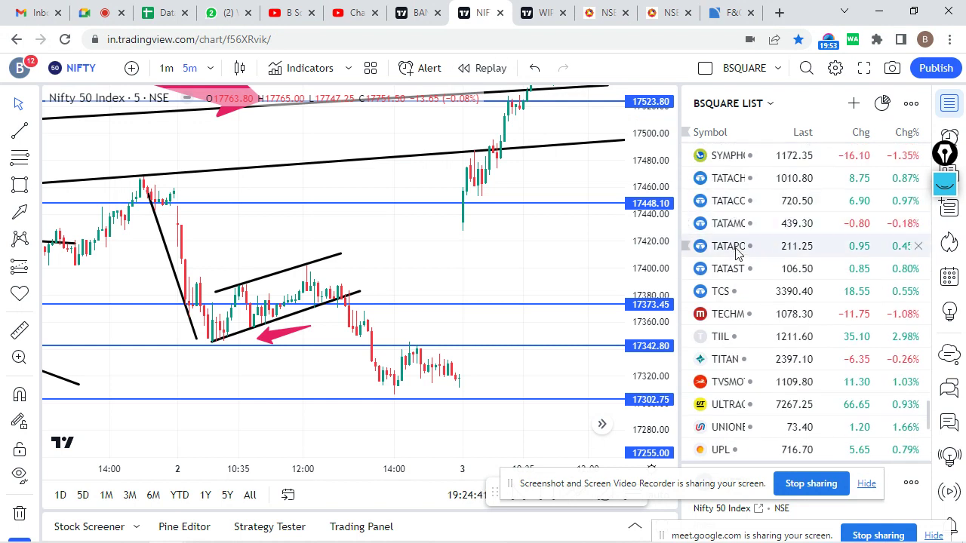
{"action": "scroll", "coordinate": [739, 264], "scroll_direction": "down", "scroll_amount": 2}
{"action": "scroll", "coordinate": [747, 282], "scroll_direction": "down", "scroll_amount": 2}
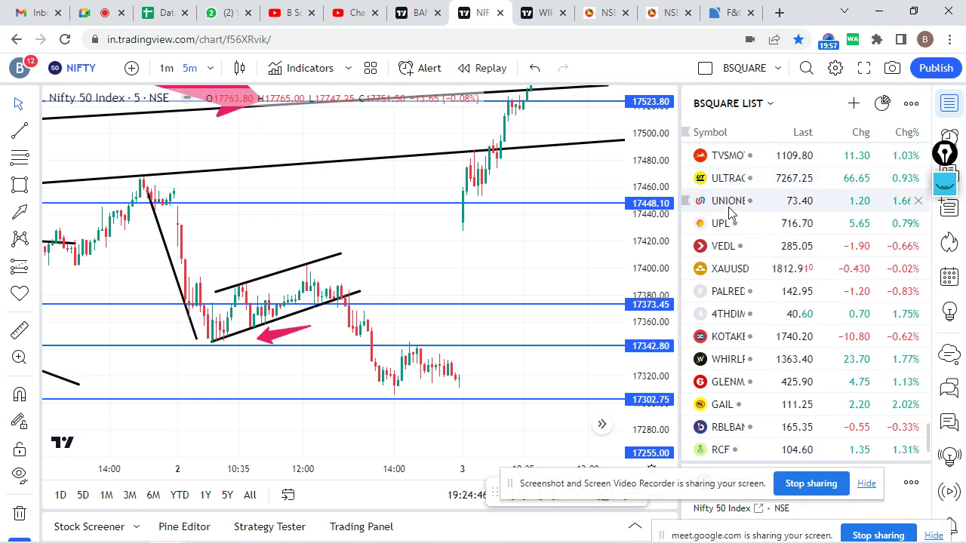
{"action": "scroll", "coordinate": [736, 219], "scroll_direction": "up", "scroll_amount": 3}
{"action": "scroll", "coordinate": [740, 249], "scroll_direction": "up", "scroll_amount": 1}
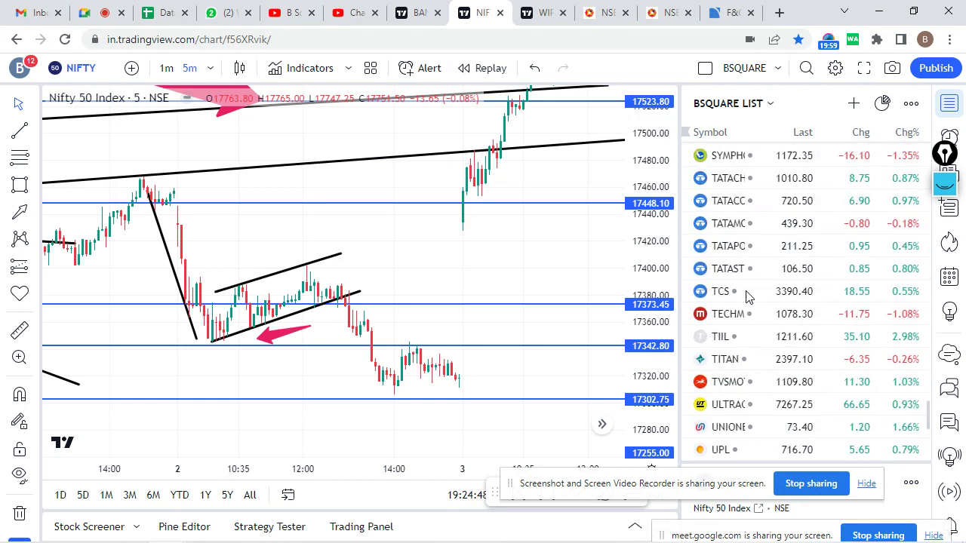
{"action": "scroll", "coordinate": [725, 237], "scroll_direction": "up", "scroll_amount": 2}
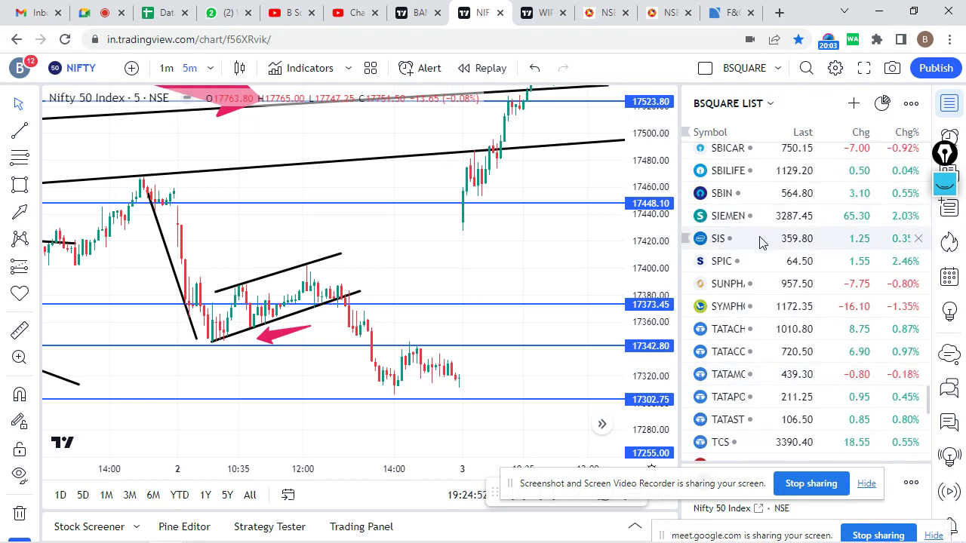
{"action": "scroll", "coordinate": [739, 245], "scroll_direction": "up", "scroll_amount": 1}
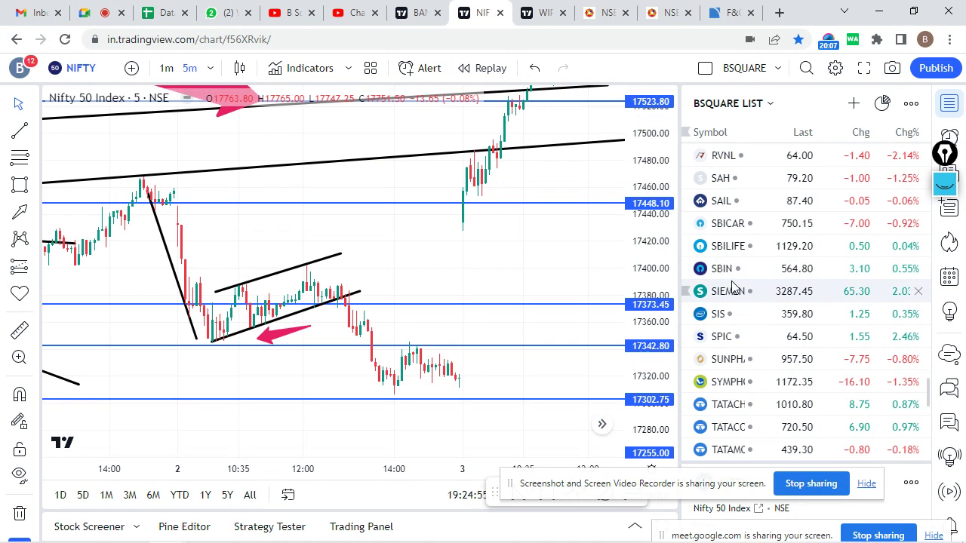
{"action": "scroll", "coordinate": [731, 284], "scroll_direction": "up", "scroll_amount": 1}
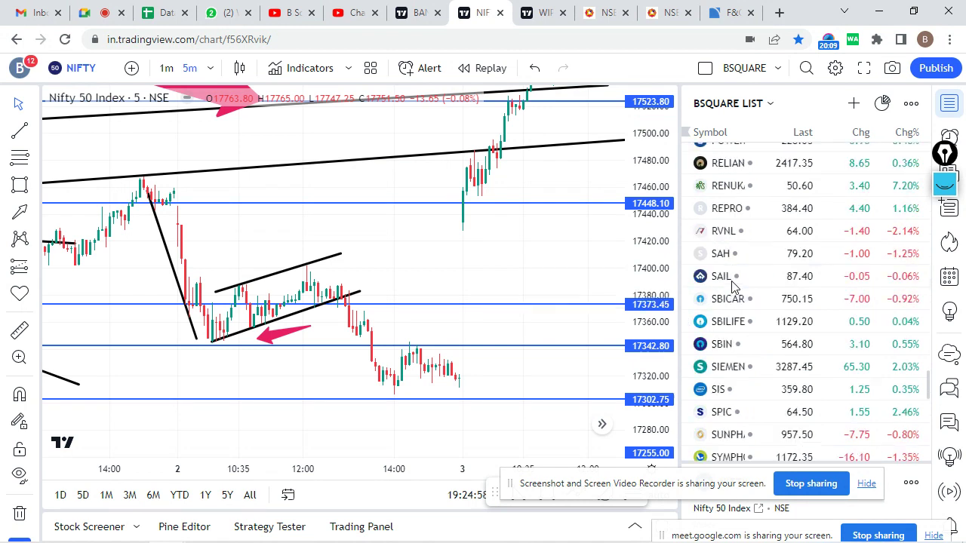
{"action": "scroll", "coordinate": [730, 298], "scroll_direction": "down", "scroll_amount": 2}
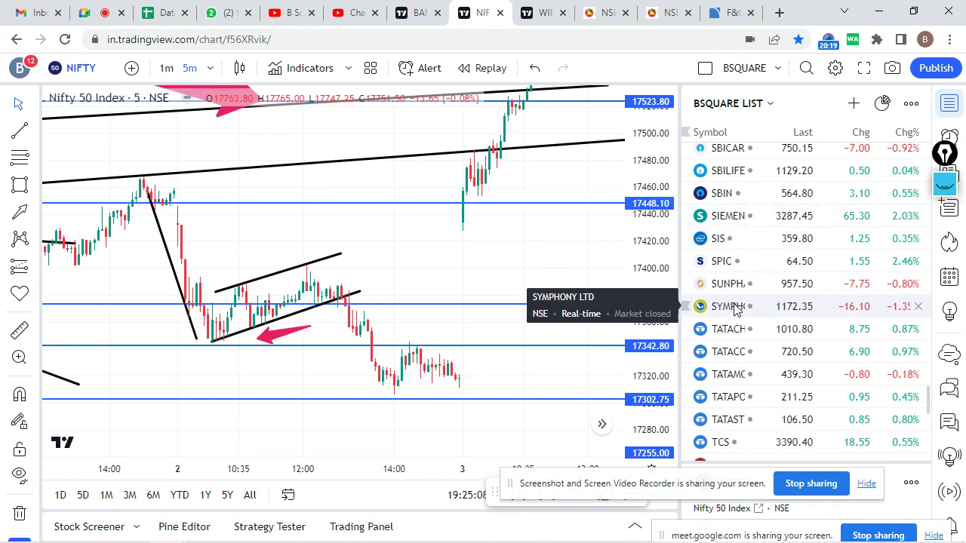
{"action": "scroll", "coordinate": [736, 317], "scroll_direction": "down", "scroll_amount": 1}
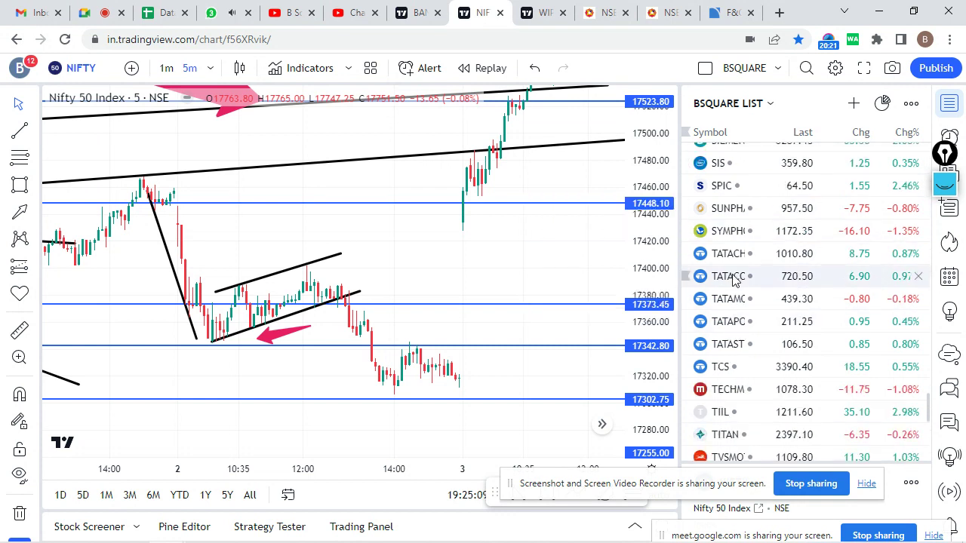
{"action": "scroll", "coordinate": [725, 321], "scroll_direction": "down", "scroll_amount": 1}
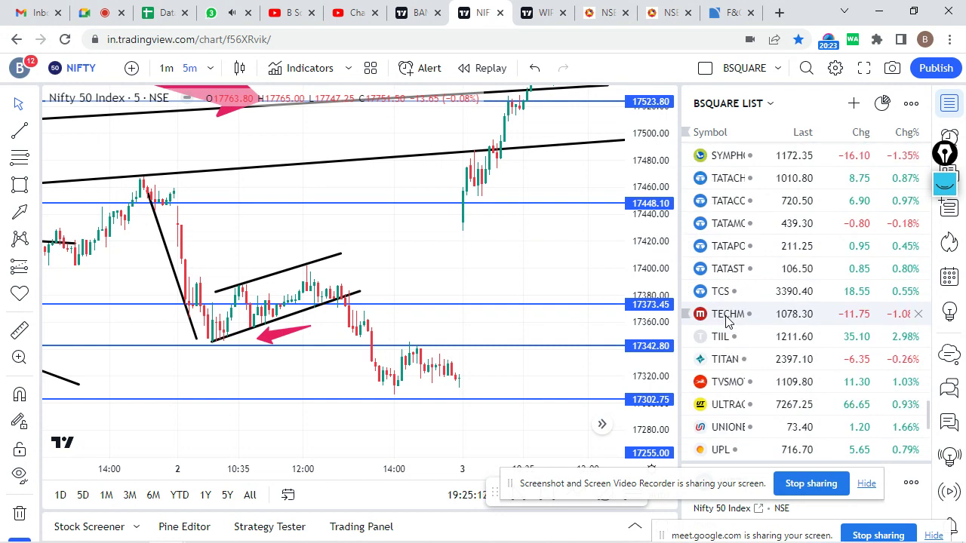
Return to Zerodha's margin calculator and select the TECHM 29-MAR-23 futures contract as the symbol to review its lot size.
{"action": "left_click", "coordinate": [725, 13]}
{"action": "left_click", "coordinate": [205, 315]}
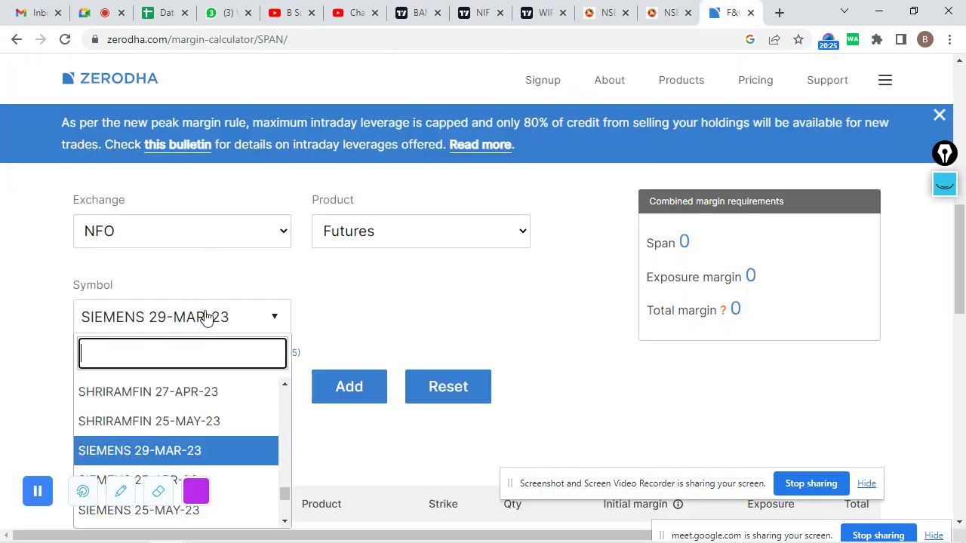
{"action": "type", "text": "TECHM"}
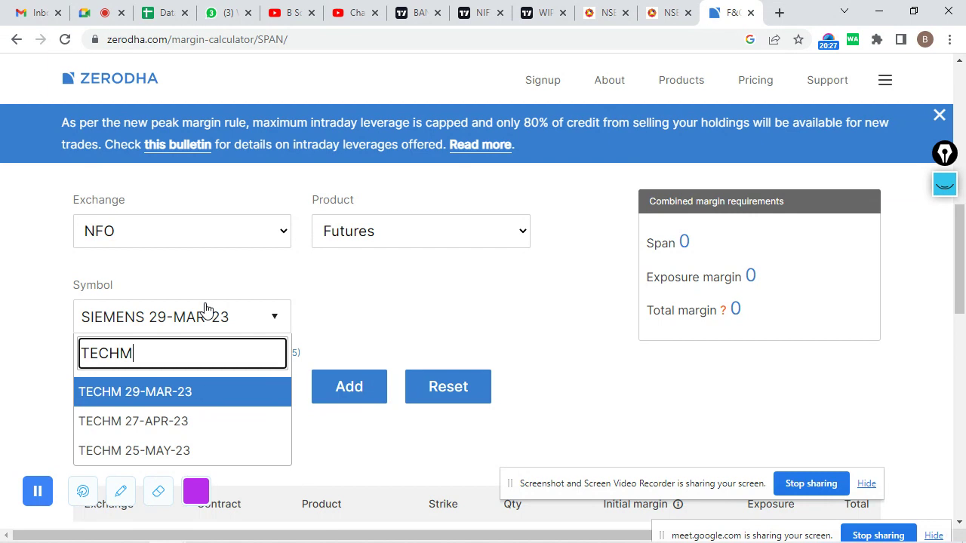
{"action": "left_click", "coordinate": [237, 391]}
{"action": "scroll", "coordinate": [338, 370], "scroll_direction": "down", "scroll_amount": 1}
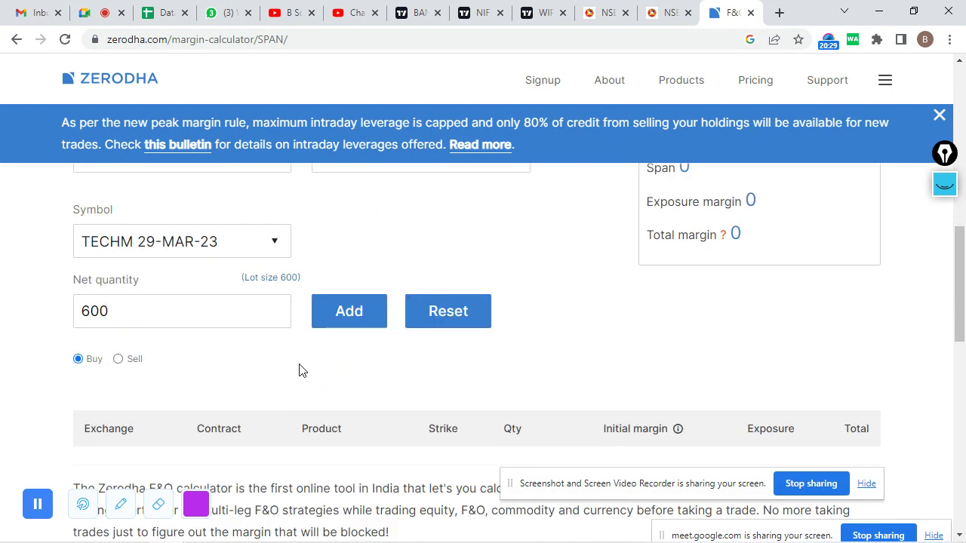
Check the Google Meet call, and show BSQUARE LIST beside the Wipro chart in TradingView.
{"action": "left_click", "coordinate": [98, 13]}
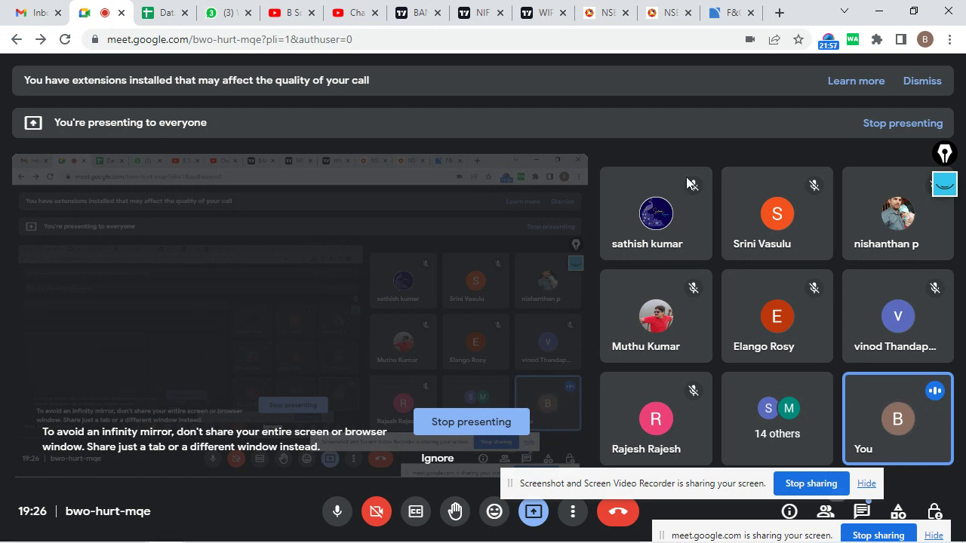
{"action": "left_click", "coordinate": [533, 8]}
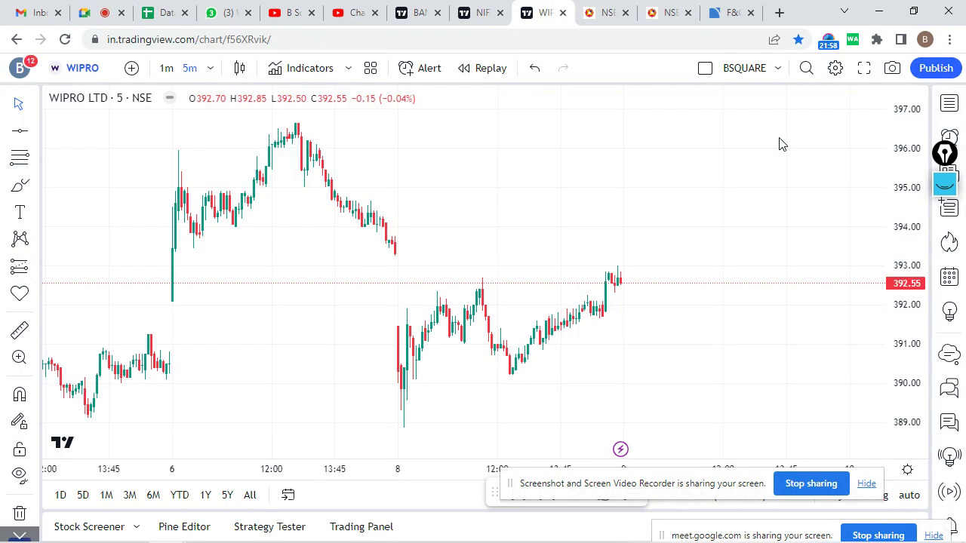
{"action": "left_click", "coordinate": [948, 105]}
{"action": "scroll", "coordinate": [755, 332], "scroll_direction": "down", "scroll_amount": 5}
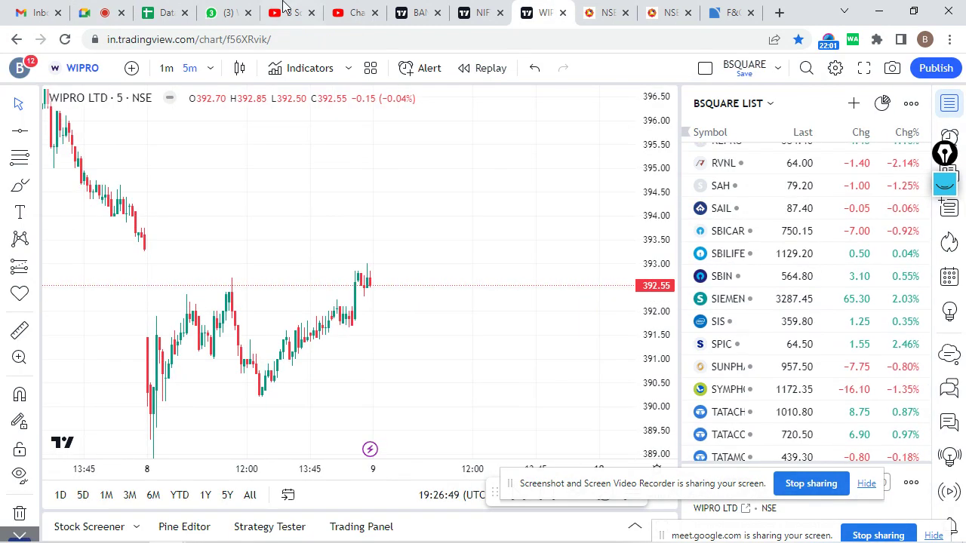
Return to the Google Meet call and move the screen recorder's sharing notice aside.
{"action": "left_click", "coordinate": [100, 12]}
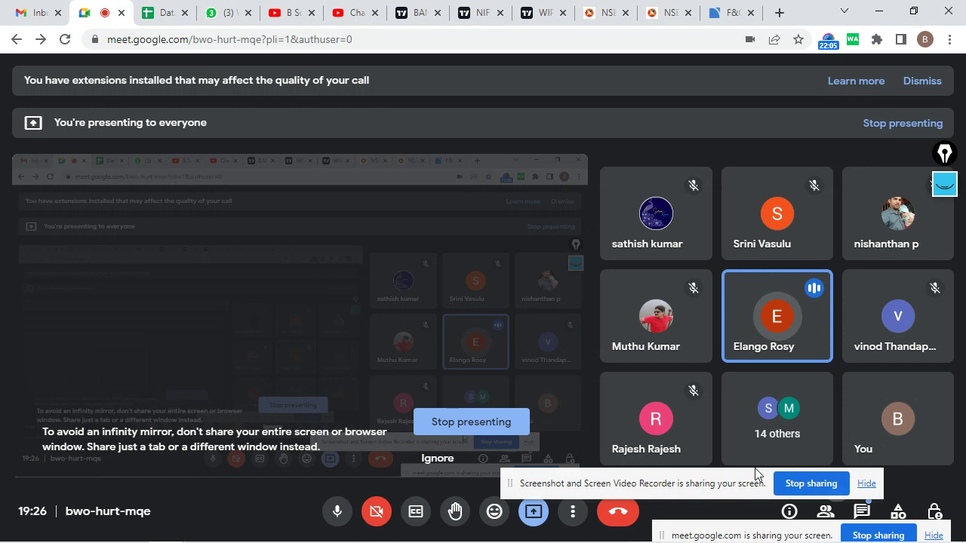
{"action": "left_click_drag", "start_coordinate": [725, 483], "coordinate": [829, 473]}
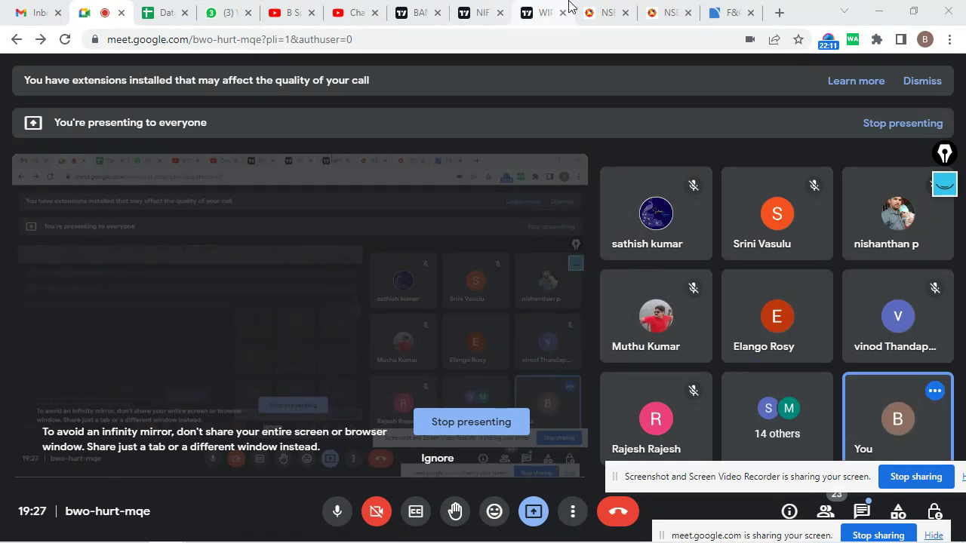
Replace the Nifty 50 chart in TradingView with Apollo Hospitals from BSQUARE LIST, and hide the watchlist.
{"action": "left_click", "coordinate": [479, 10]}
{"action": "scroll", "coordinate": [788, 272], "scroll_direction": "up", "scroll_amount": 10}
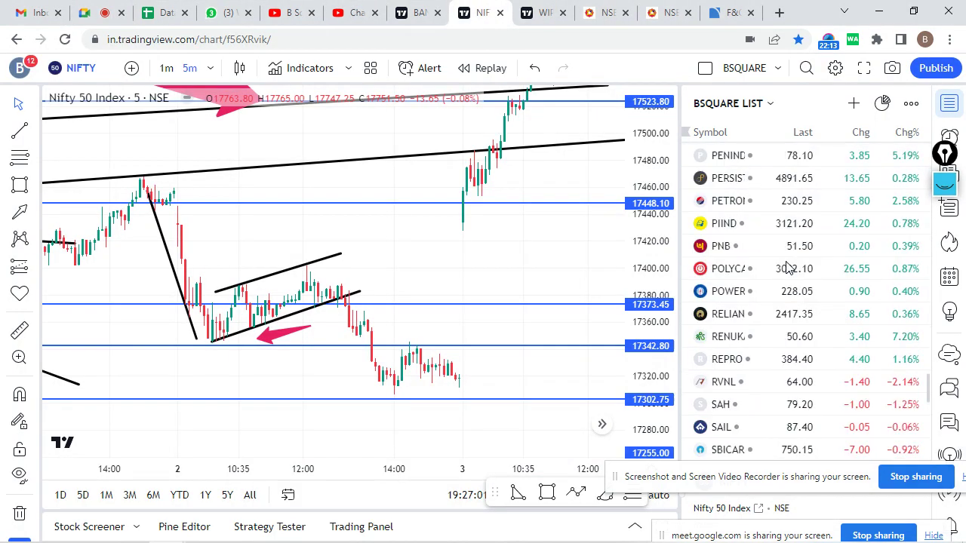
{"action": "scroll", "coordinate": [789, 271], "scroll_direction": "up", "scroll_amount": 15}
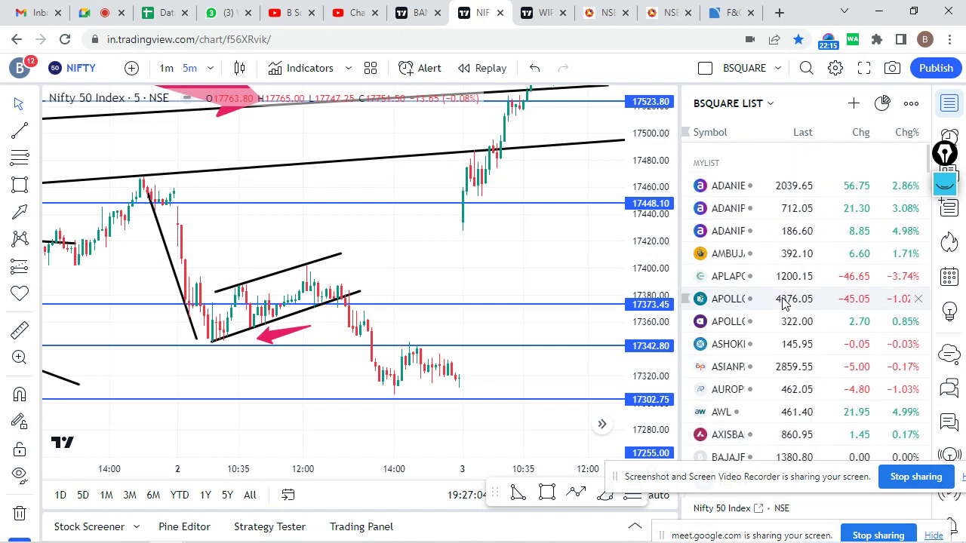
{"action": "left_click", "coordinate": [729, 326]}
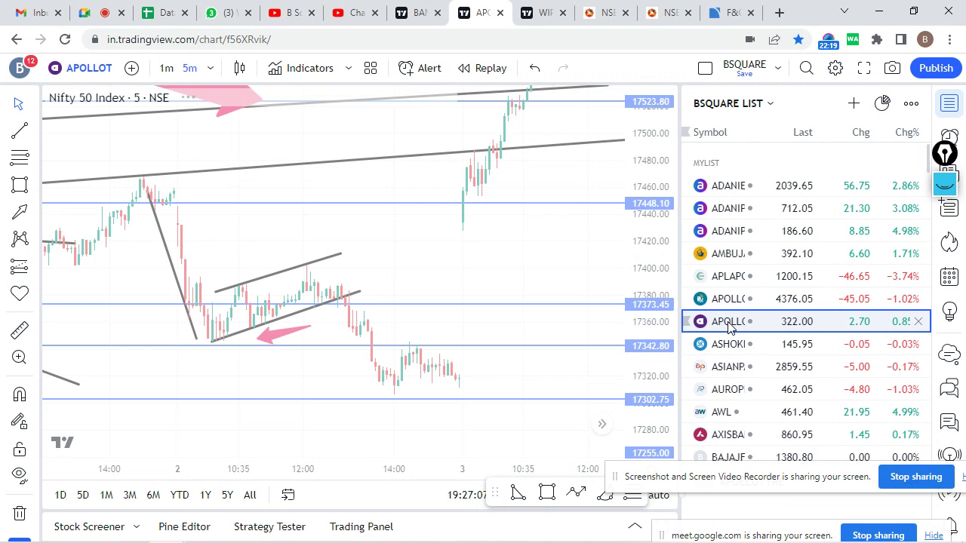
{"action": "left_click", "coordinate": [736, 300]}
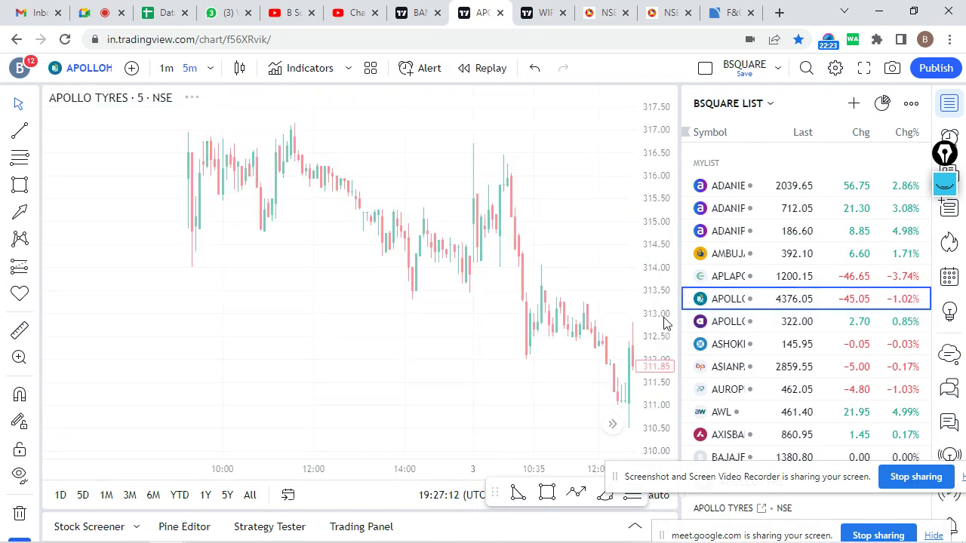
{"action": "left_click", "coordinate": [949, 103]}
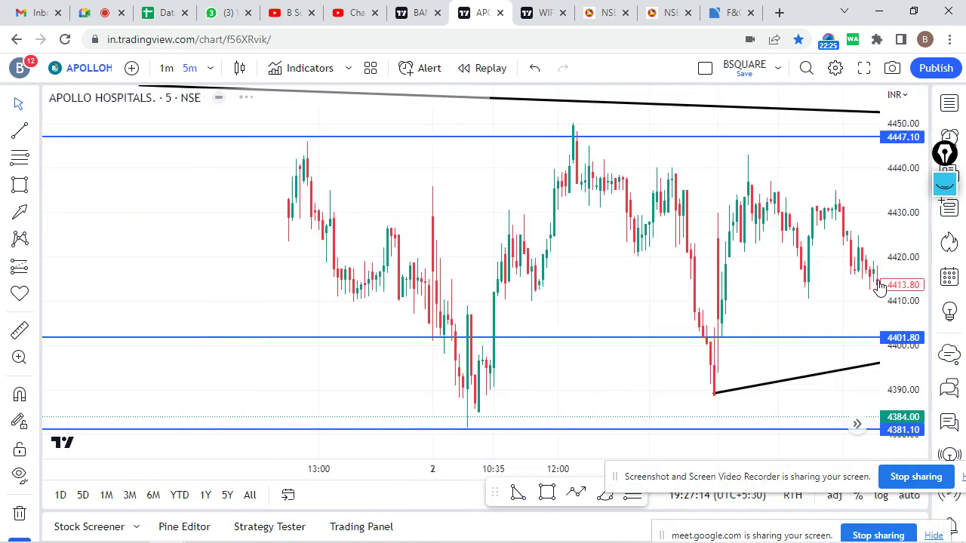
Set the Apollo Hospitals chart to the 1-day interval and compress its price scale to examine the converging trendlines.
{"action": "left_click", "coordinate": [190, 71]}
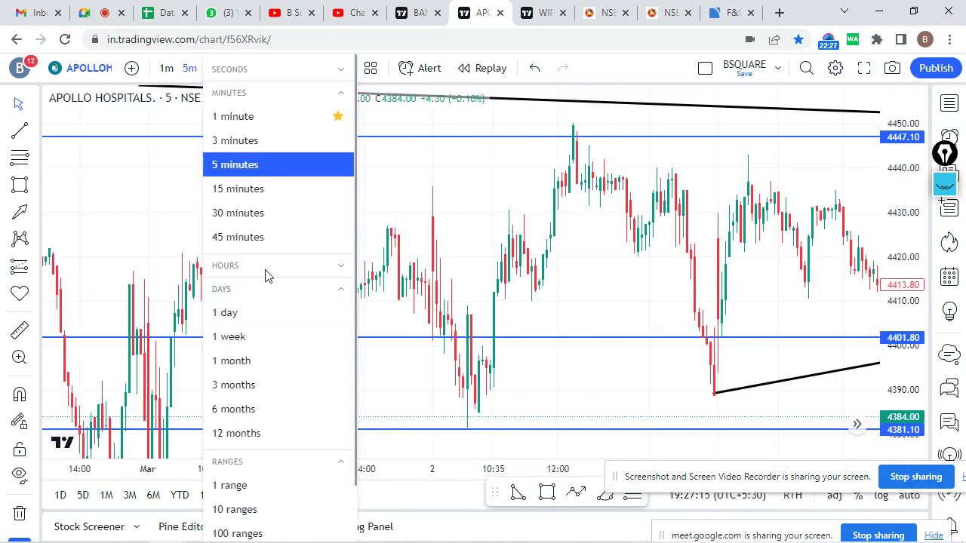
{"action": "left_click", "coordinate": [248, 312]}
{"action": "left_click_drag", "start_coordinate": [903, 259], "coordinate": [904, 336]}
{"action": "scroll", "coordinate": [677, 370], "scroll_direction": "down", "scroll_amount": 2}
{"action": "left_click_drag", "start_coordinate": [664, 380], "coordinate": [323, 356]}
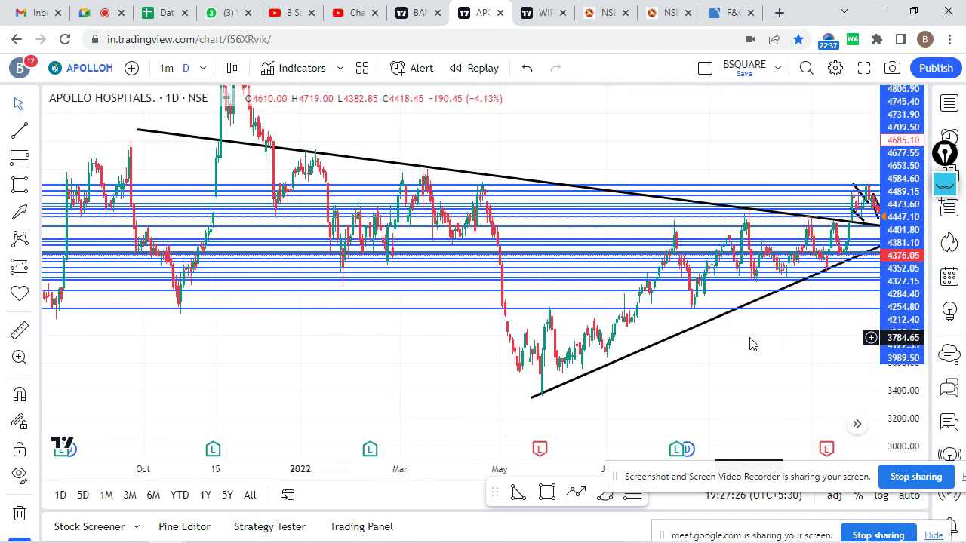
{"action": "left_click_drag", "start_coordinate": [704, 362], "coordinate": [613, 262]}
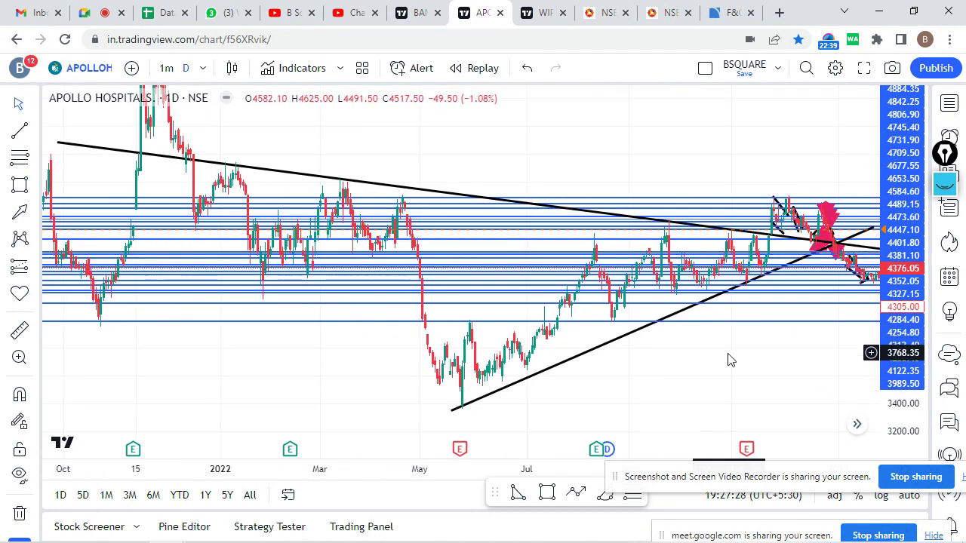
{"action": "left_click_drag", "start_coordinate": [733, 384], "coordinate": [616, 397]}
{"action": "mouse_move", "coordinate": [901, 306]}
{"action": "left_mouse_down"}
{"action": "mouse_move", "coordinate": [903, 336]}
{"action": "mouse_move", "coordinate": [899, 302]}
{"action": "left_mouse_up"}
{"action": "scroll", "coordinate": [746, 371], "scroll_direction": "down", "scroll_amount": 3}
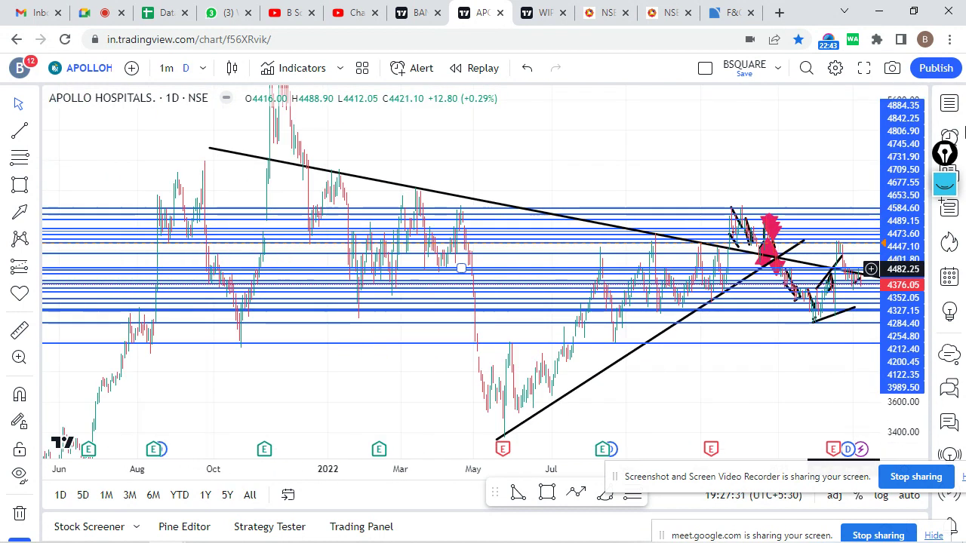
Load Britannia Industries from BSQUARE LIST into the daily chart and hide the watchlist.
{"action": "left_click", "coordinate": [949, 103]}
{"action": "scroll", "coordinate": [738, 300], "scroll_direction": "down", "scroll_amount": 10}
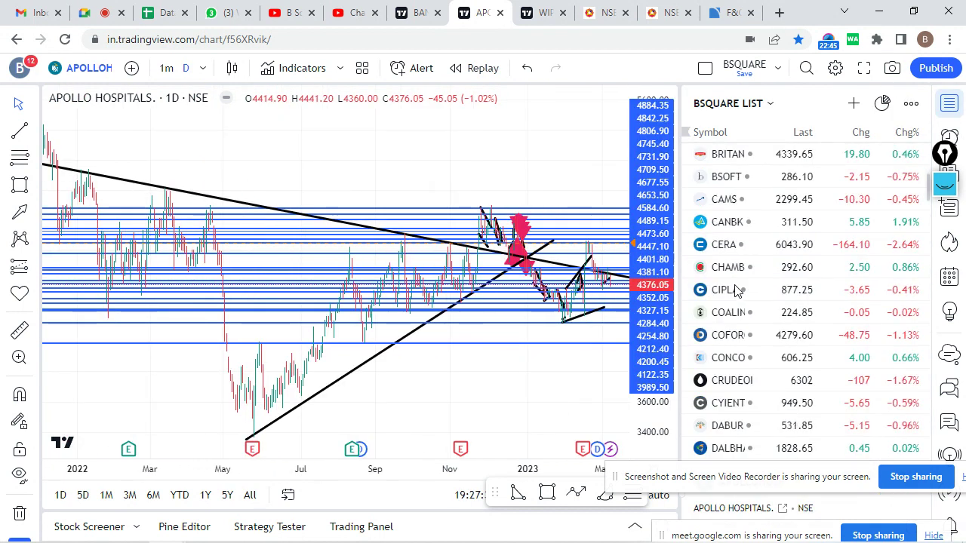
{"action": "scroll", "coordinate": [738, 298], "scroll_direction": "up", "scroll_amount": 3}
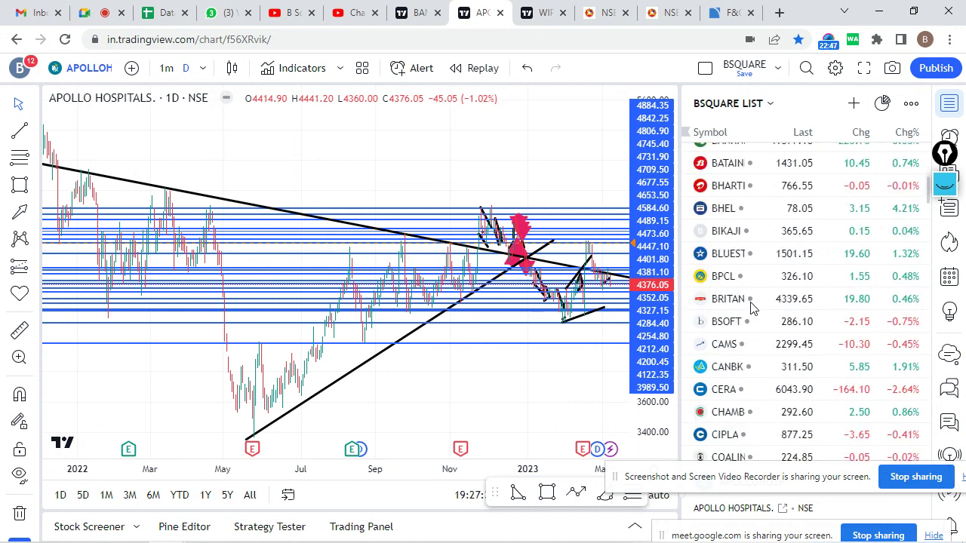
{"action": "left_click", "coordinate": [770, 295]}
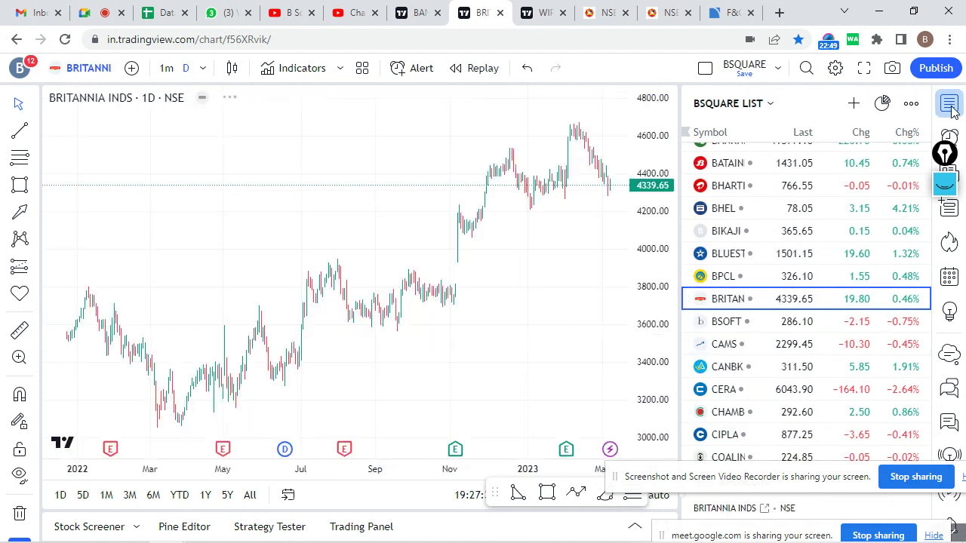
{"action": "left_click", "coordinate": [948, 104]}
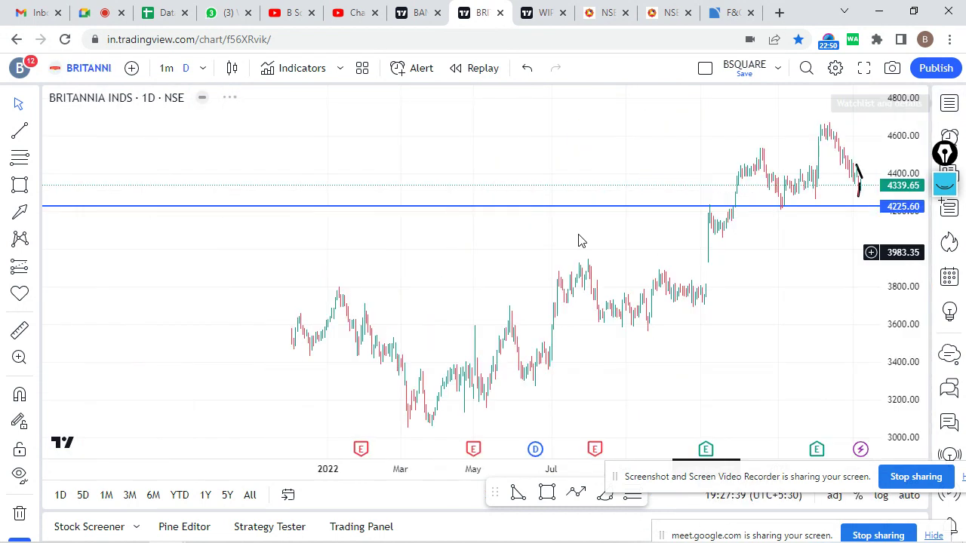
Set the Britannia Industries chart to the 5-minute interval and show the watchlist again.
{"action": "left_click", "coordinate": [202, 68]}
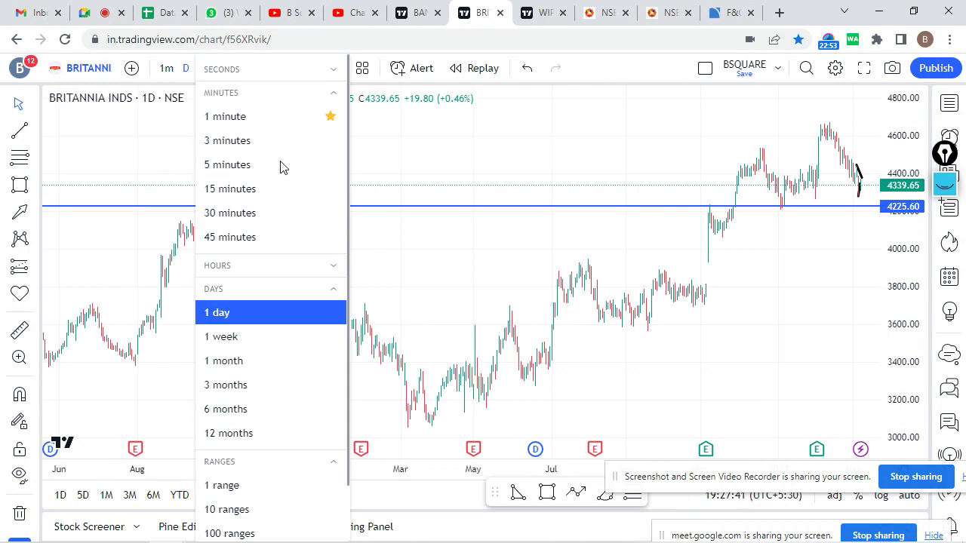
{"action": "left_click", "coordinate": [237, 165]}
{"action": "left_click", "coordinate": [952, 107]}
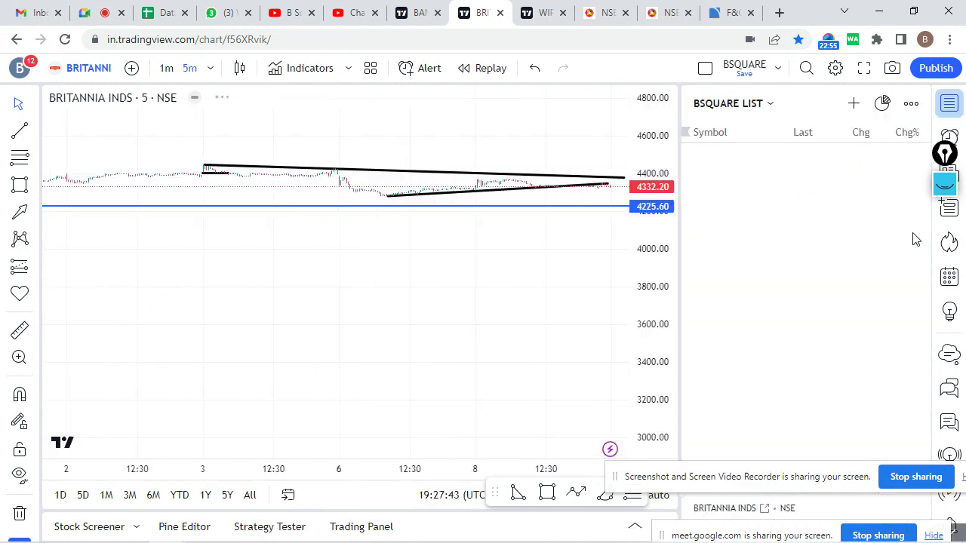
Hide the watchlist and stretch the price scale of the Britannia Industries 5-minute chart to examine its converging trendlines.
{"action": "left_click", "coordinate": [949, 103]}
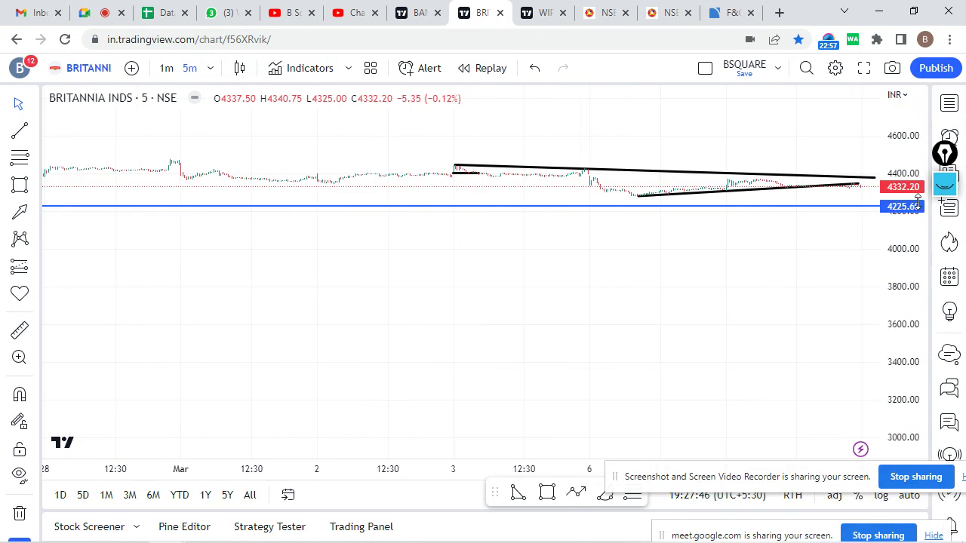
{"action": "left_click_drag", "start_coordinate": [922, 187], "coordinate": [625, 388]}
{"action": "left_click_drag", "start_coordinate": [920, 272], "coordinate": [905, 423]}
{"action": "key", "text": "alt+r"}
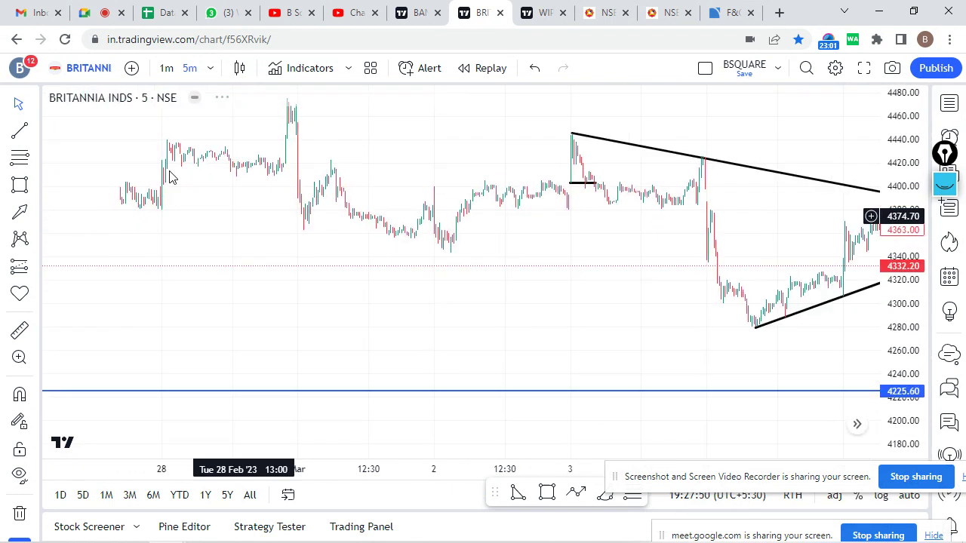
Set the Britannia Industries chart to the 1-day interval and fit its multi-year price history in view.
{"action": "left_click", "coordinate": [210, 68]}
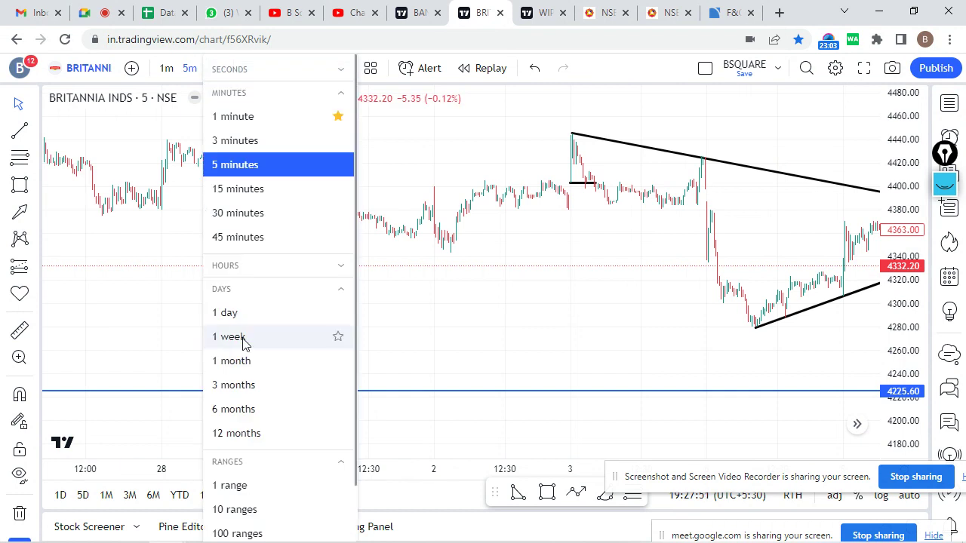
{"action": "left_click", "coordinate": [238, 312]}
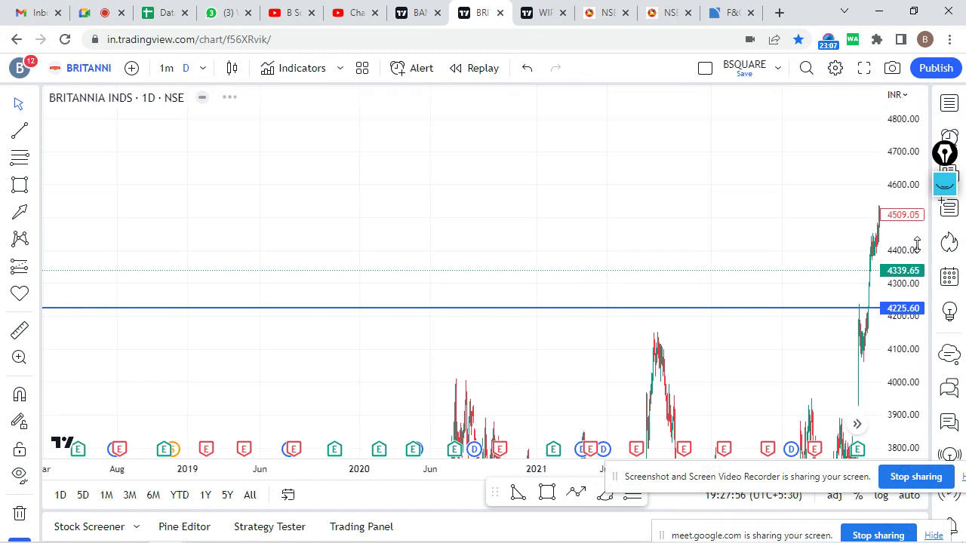
{"action": "left_click_drag", "start_coordinate": [825, 338], "coordinate": [671, 222]}
{"action": "scroll", "coordinate": [901, 252], "scroll_direction": "down", "scroll_amount": 5}
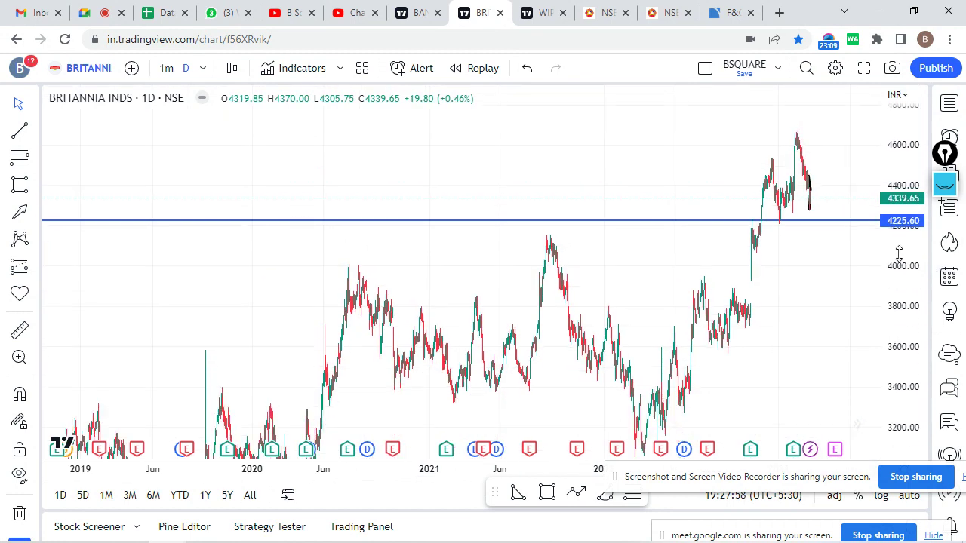
{"action": "scroll", "coordinate": [797, 309], "scroll_direction": "up", "scroll_amount": 5}
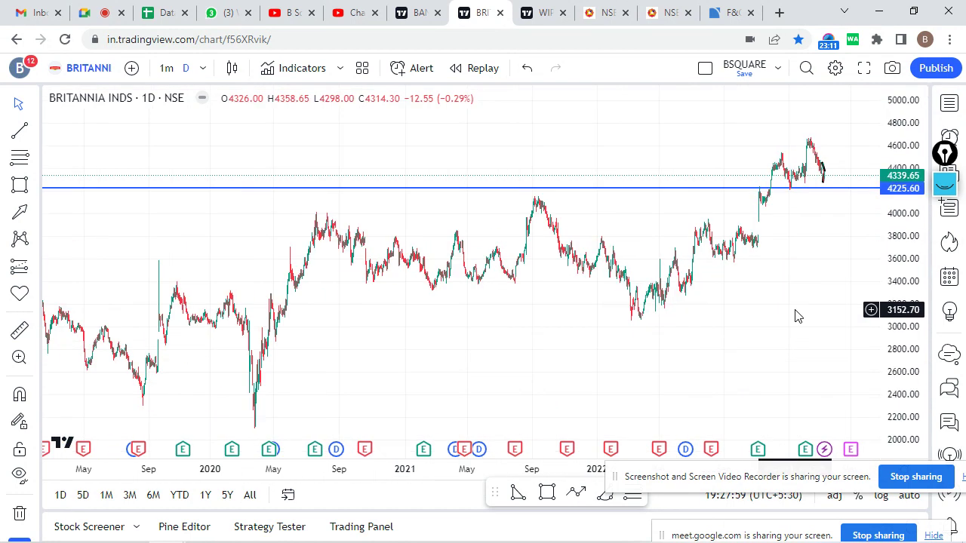
{"action": "scroll", "coordinate": [906, 280], "scroll_direction": "up", "scroll_amount": 2}
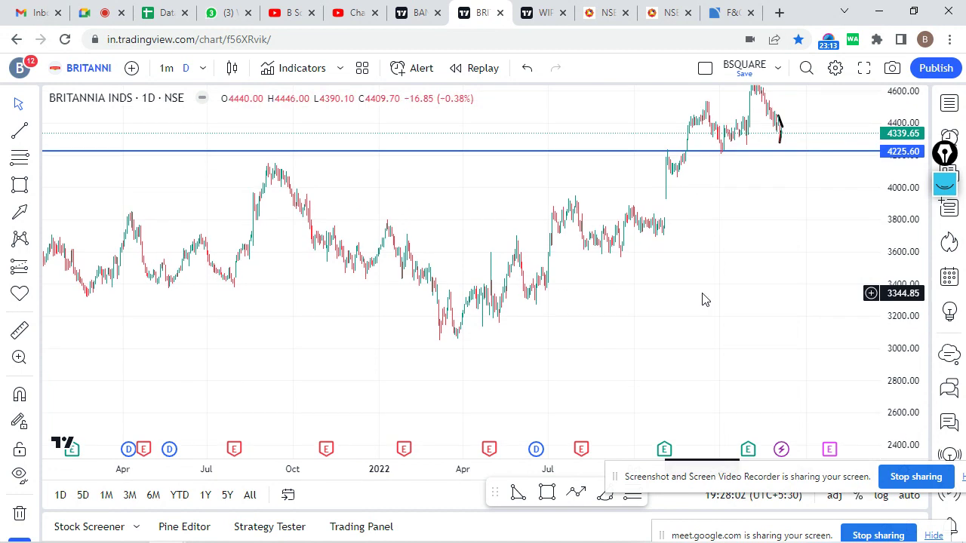
Examine the recent daily candles of Britannia Industries around the blue horizontal line at 4225.60.
{"action": "left_click_drag", "start_coordinate": [701, 297], "coordinate": [480, 251]}
{"action": "scroll", "coordinate": [464, 349], "scroll_direction": "up", "scroll_amount": 2}
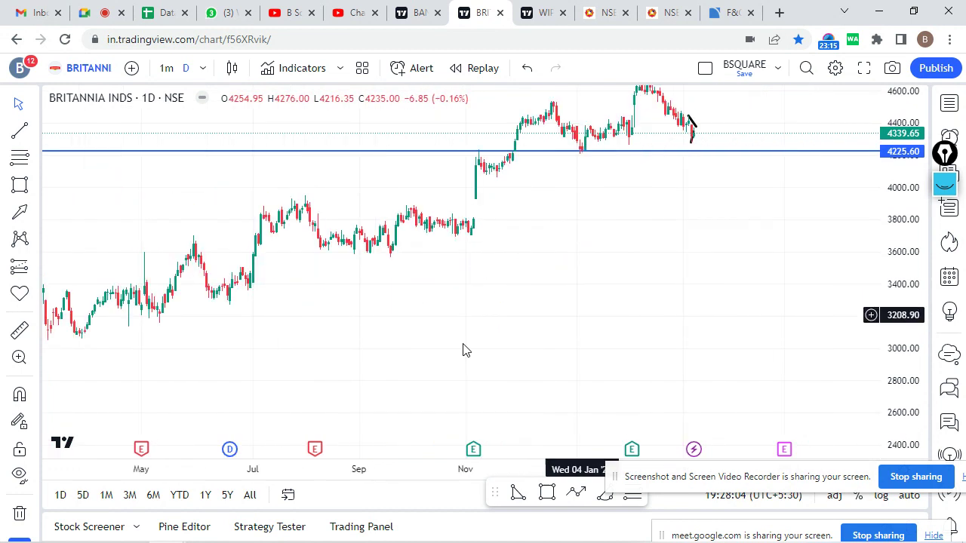
{"action": "left_click_drag", "start_coordinate": [367, 342], "coordinate": [421, 390]}
{"action": "scroll", "coordinate": [576, 377], "scroll_direction": "right", "scroll_amount": 5}
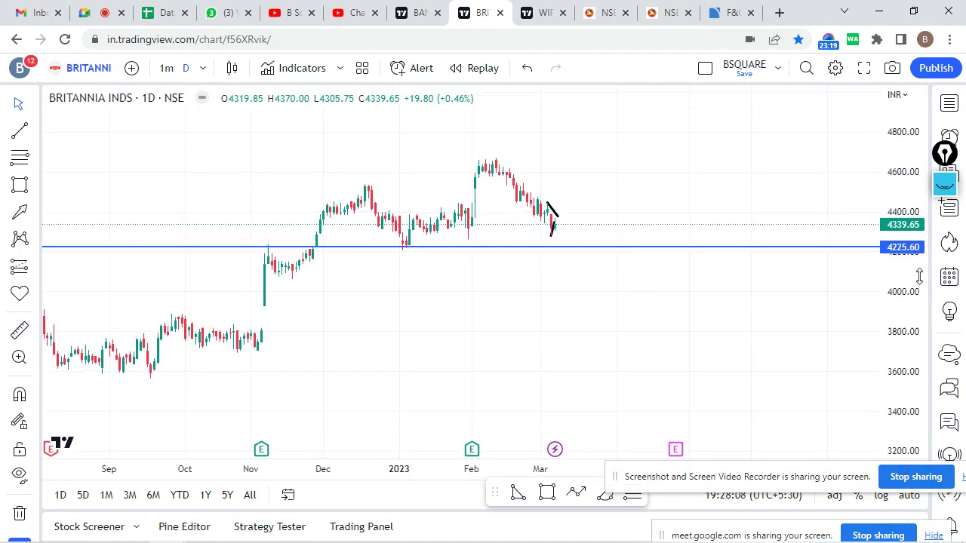
{"action": "scroll", "coordinate": [821, 272], "scroll_direction": "up", "scroll_amount": 2}
{"action": "scroll", "coordinate": [636, 294], "scroll_direction": "right", "scroll_amount": 1}
{"action": "scroll", "coordinate": [748, 334], "scroll_direction": "left", "scroll_amount": 3}
{"action": "scroll", "coordinate": [491, 274], "scroll_direction": "up", "scroll_amount": 2}
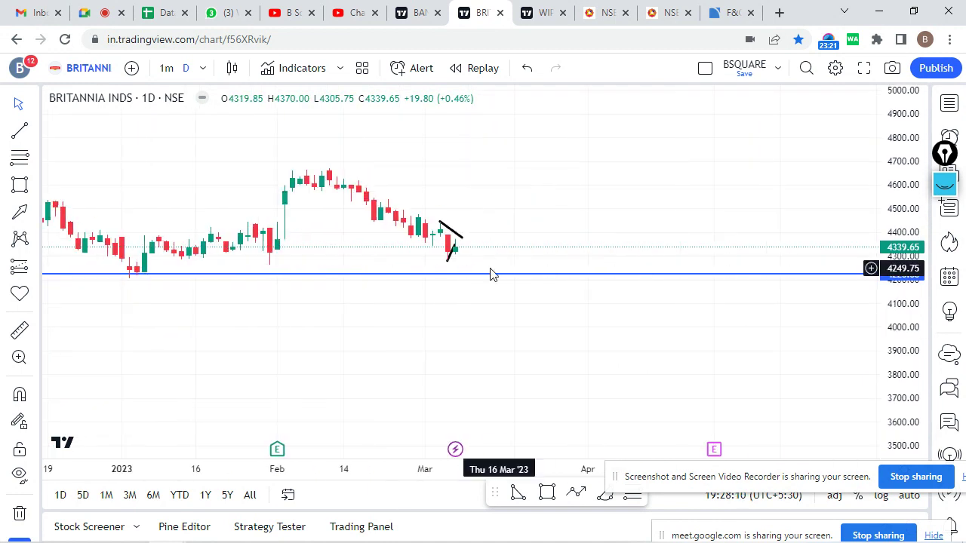
{"action": "scroll", "coordinate": [482, 196], "scroll_direction": "down", "scroll_amount": 3}
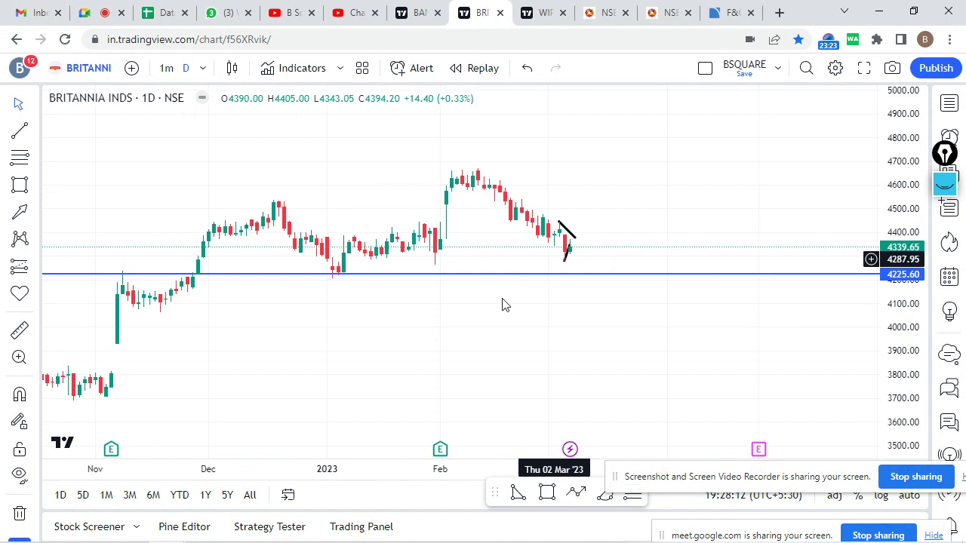
{"action": "scroll", "coordinate": [692, 278], "scroll_direction": "right", "scroll_amount": 3}
{"action": "scroll", "coordinate": [903, 271], "scroll_direction": "up", "scroll_amount": 1}
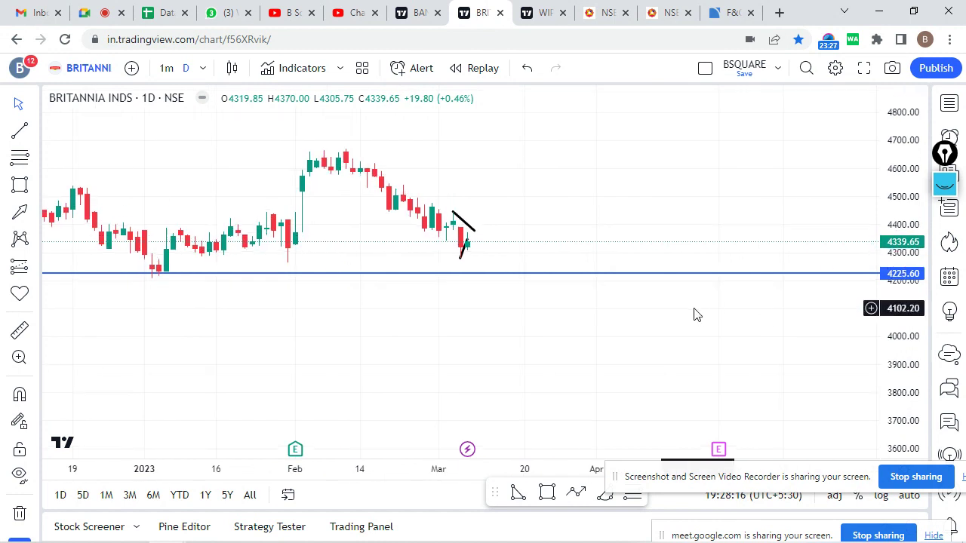
{"action": "left_click_drag", "start_coordinate": [644, 273], "coordinate": [692, 259]}
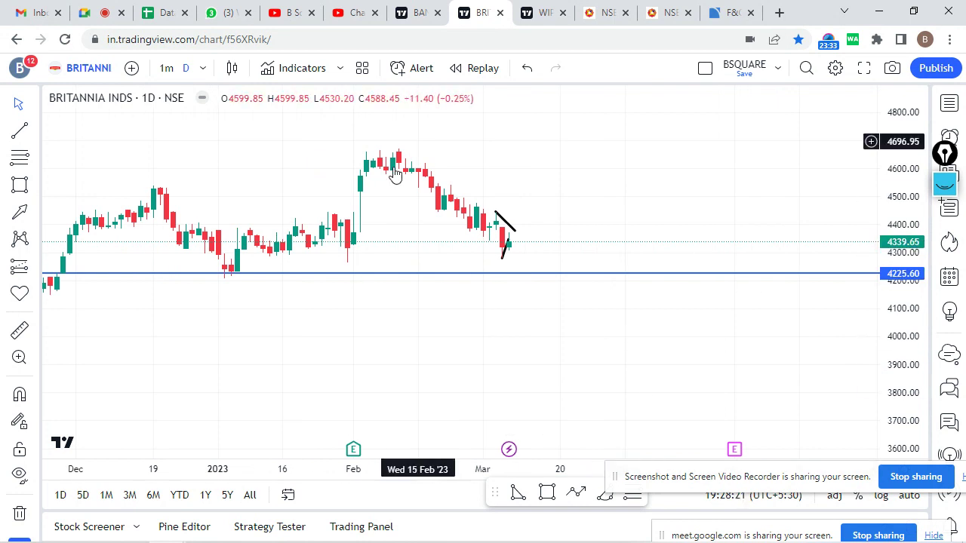
Examine the longer daily price history of Britannia Industries back to about September 2021, including the 2022 lows.
{"action": "scroll", "coordinate": [685, 304], "scroll_direction": "down", "scroll_amount": 5}
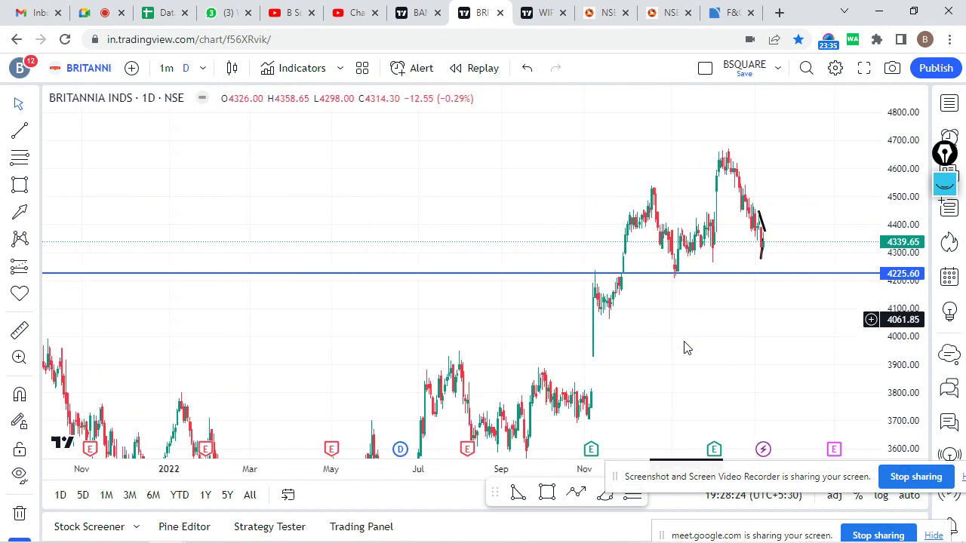
{"action": "left_click_drag", "start_coordinate": [686, 347], "coordinate": [738, 205]}
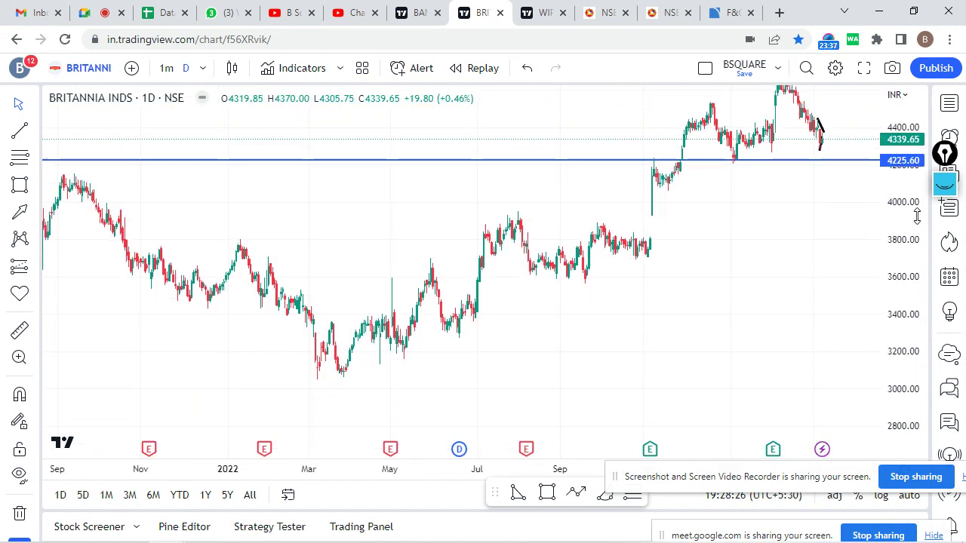
{"action": "scroll", "coordinate": [663, 267], "scroll_direction": "down", "scroll_amount": 3}
{"action": "scroll", "coordinate": [669, 278], "scroll_direction": "up", "scroll_amount": 5}
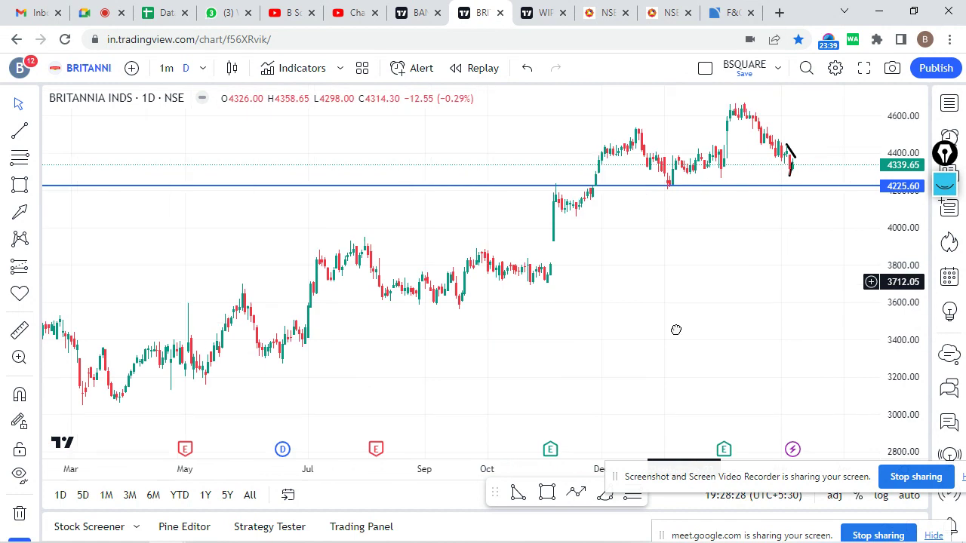
{"action": "left_click_drag", "start_coordinate": [675, 330], "coordinate": [714, 269]}
{"action": "scroll", "coordinate": [717, 267], "scroll_direction": "down", "scroll_amount": 2}
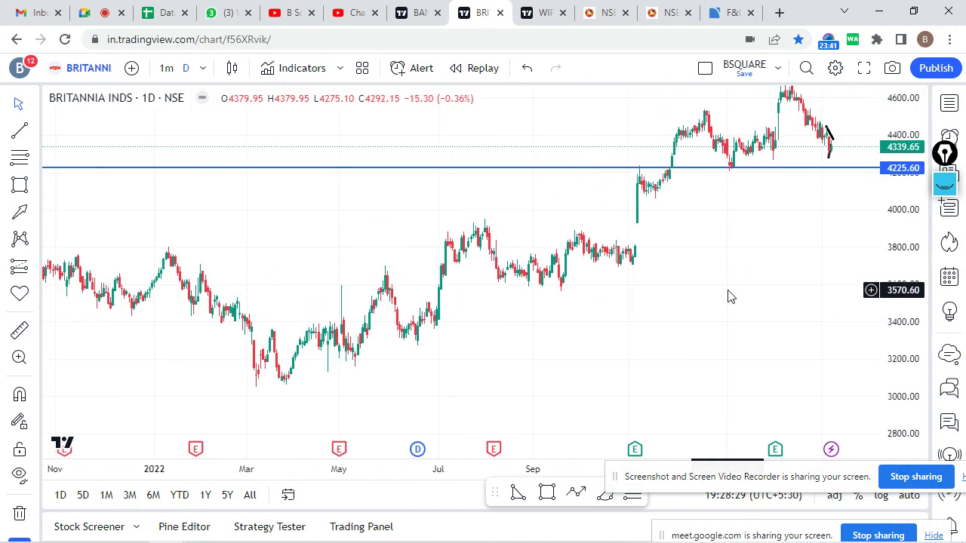
{"action": "left_click_drag", "start_coordinate": [815, 238], "coordinate": [884, 255]}
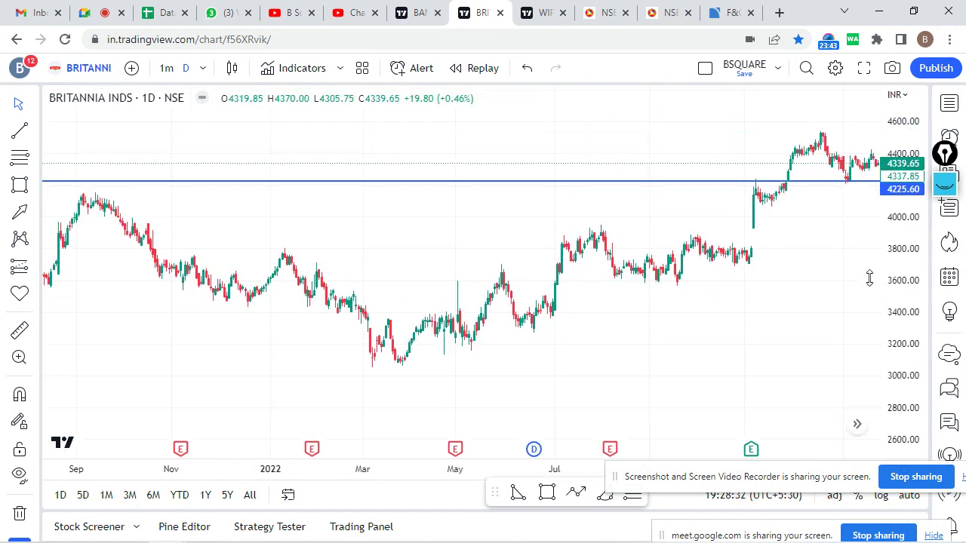
{"action": "scroll", "coordinate": [782, 335], "scroll_direction": "down", "scroll_amount": 2}
{"action": "left_click_drag", "start_coordinate": [782, 335], "coordinate": [694, 352]}
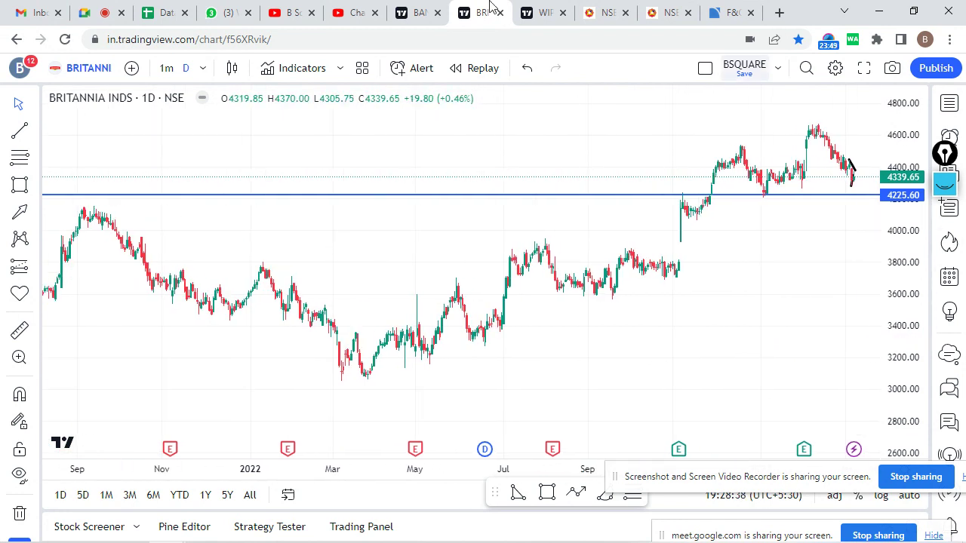
Draw a rectangle zone over the March 2022 lows, from about 3060 to 3150, extending into August 2022.
{"action": "left_click", "coordinate": [34, 189]}
{"action": "left_click", "coordinate": [107, 249]}
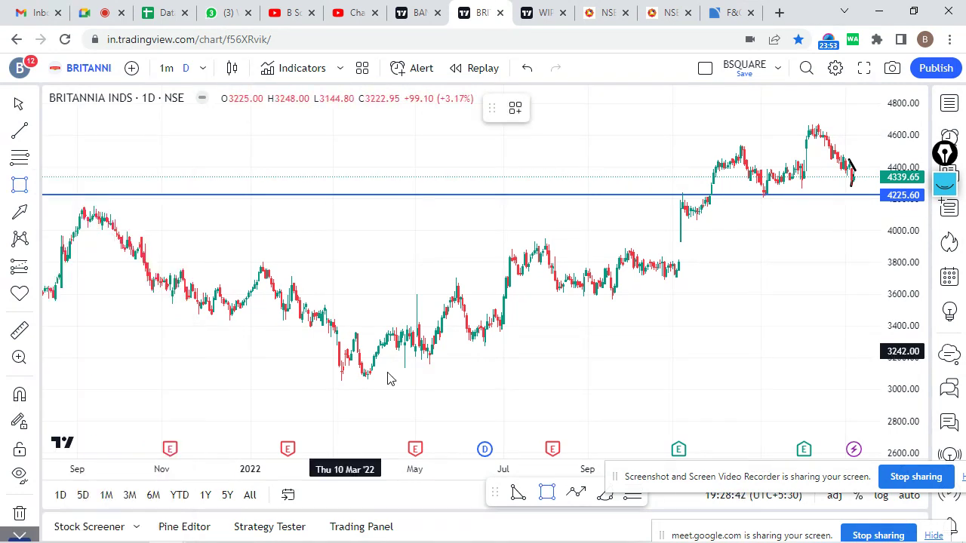
{"action": "mouse_move", "coordinate": [310, 368]}
{"action": "left_mouse_down"}
{"action": "mouse_move", "coordinate": [355, 384]}
{"action": "mouse_move", "coordinate": [535, 390]}
{"action": "mouse_move", "coordinate": [567, 389]}
{"action": "mouse_move", "coordinate": [565, 377]}
{"action": "mouse_move", "coordinate": [567, 386]}
{"action": "left_mouse_up"}
{"action": "left_click", "coordinate": [641, 353]}
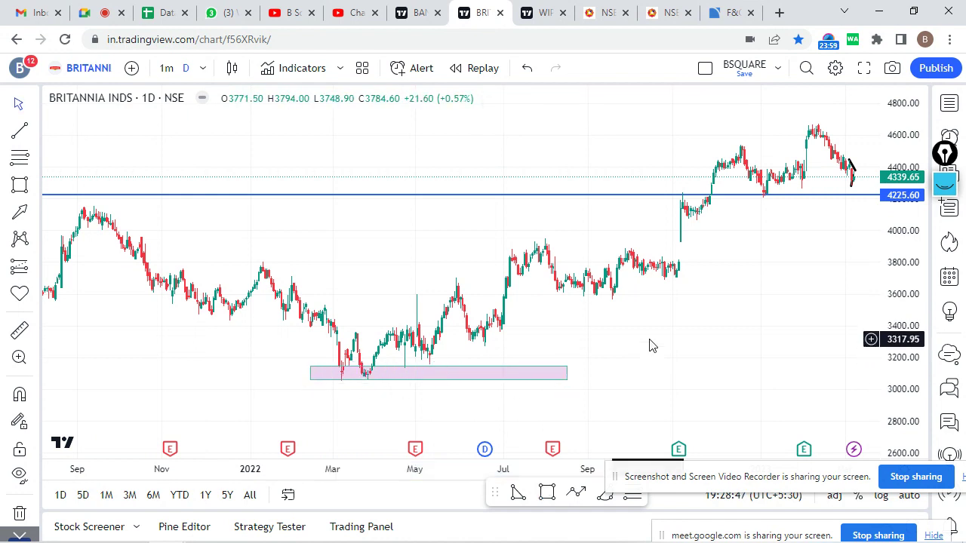
Draw a second rectangle zone from November 2021 to late 2022 and lower it to about 3370–3460.
{"action": "left_click", "coordinate": [20, 185]}
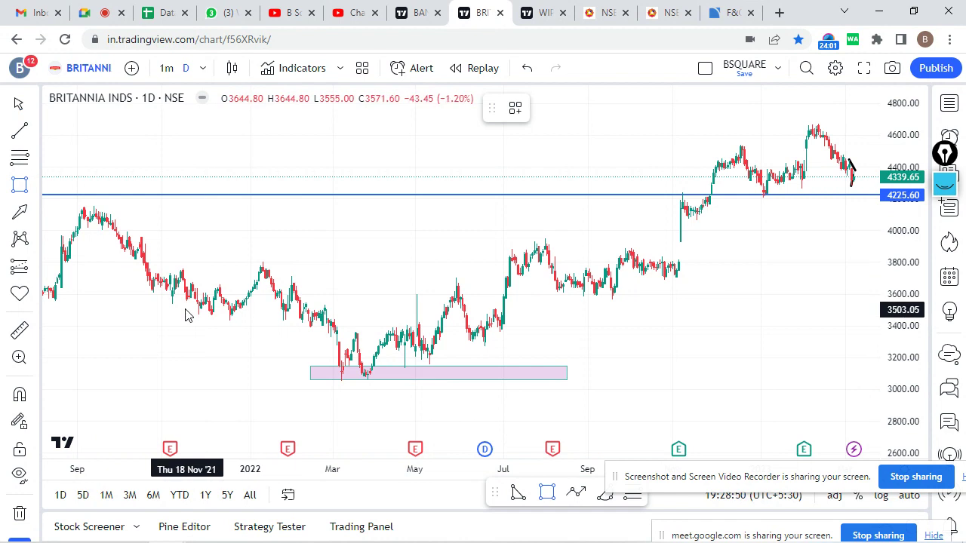
{"action": "mouse_move", "coordinate": [189, 322]}
{"action": "left_mouse_down"}
{"action": "mouse_move", "coordinate": [750, 334]}
{"action": "mouse_move", "coordinate": [751, 325]}
{"action": "left_mouse_up"}
{"action": "left_click", "coordinate": [575, 327]}
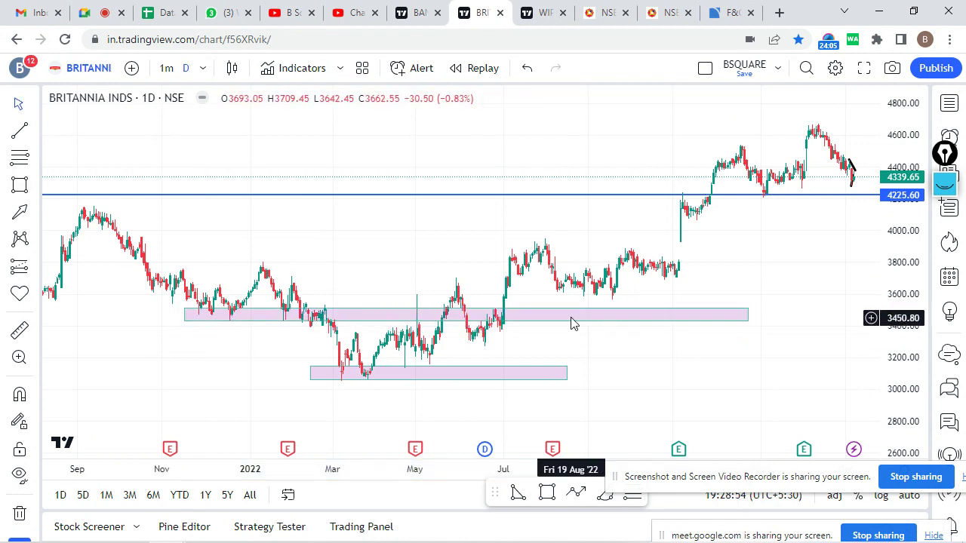
{"action": "left_click_drag", "start_coordinate": [566, 319], "coordinate": [570, 321]}
{"action": "left_click", "coordinate": [729, 294]}
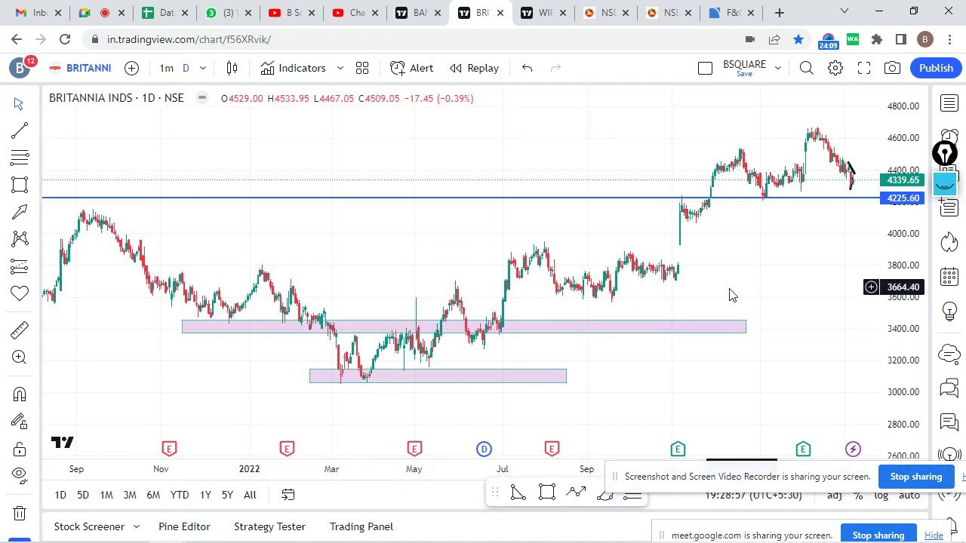
Draw a third rectangle zone at about 3830–3910, spanning from August 2021 to the end of 2022.
{"action": "scroll", "coordinate": [729, 300], "scroll_direction": "down", "scroll_amount": 1}
{"action": "scroll", "coordinate": [729, 302], "scroll_direction": "up", "scroll_amount": 2}
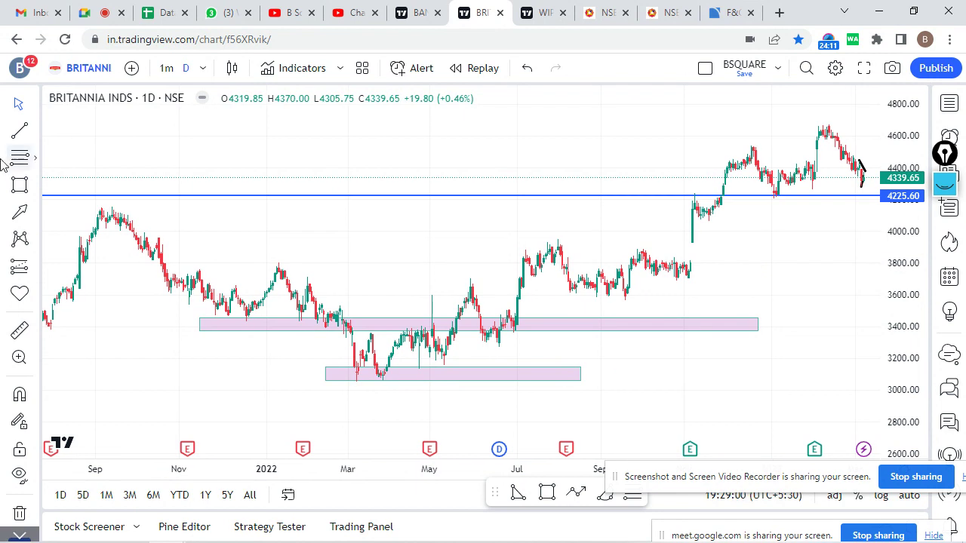
{"action": "left_click", "coordinate": [19, 187]}
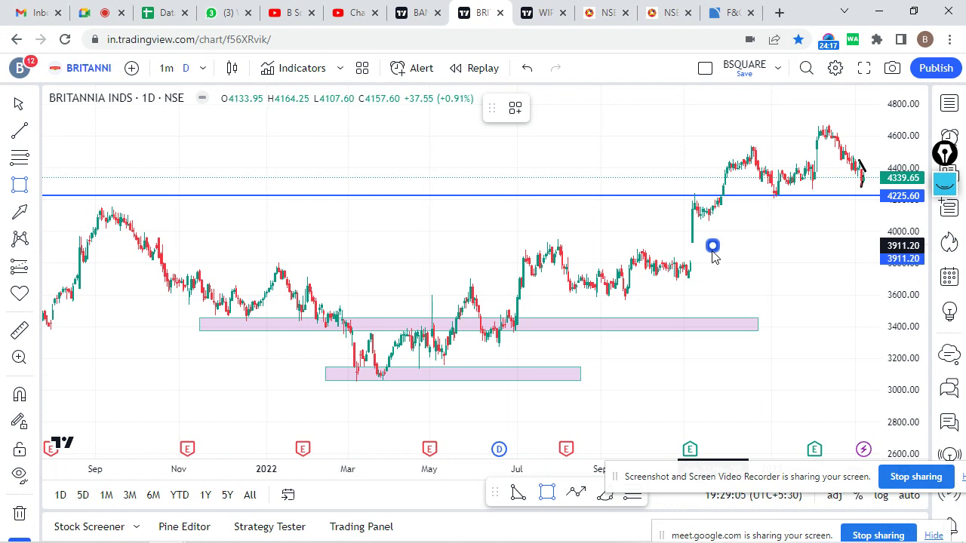
{"action": "mouse_move", "coordinate": [713, 247]}
{"action": "left_mouse_down"}
{"action": "mouse_move", "coordinate": [460, 266]}
{"action": "mouse_move", "coordinate": [65, 254]}
{"action": "mouse_move", "coordinate": [44, 266]}
{"action": "mouse_move", "coordinate": [52, 262]}
{"action": "left_mouse_up"}
{"action": "left_click_drag", "start_coordinate": [714, 254], "coordinate": [765, 253]}
{"action": "left_click", "coordinate": [821, 302]}
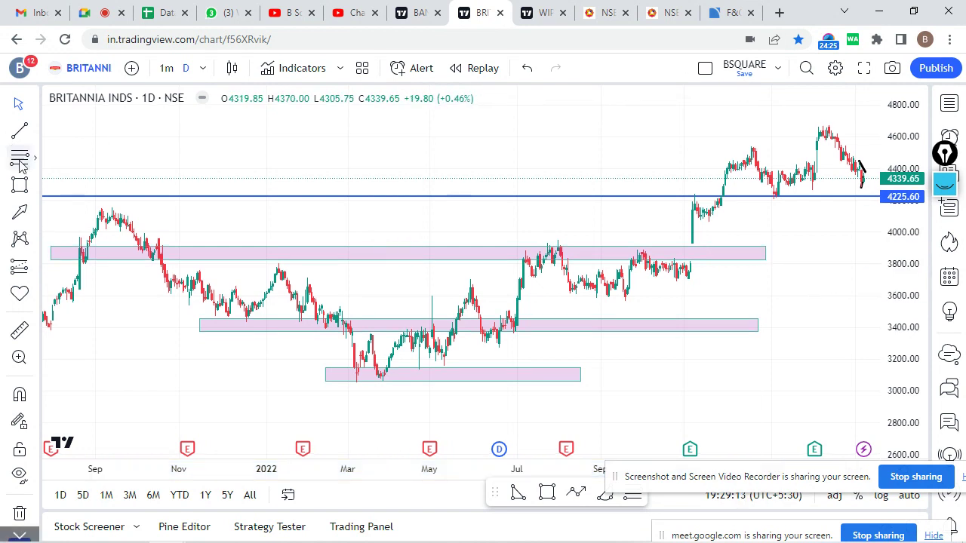
Draw a rectangle zone around the 4225.60 line, extend it past the latest candles, and lower its upper edge to 4267.15.
{"action": "key", "text": "alt+shift+r"}
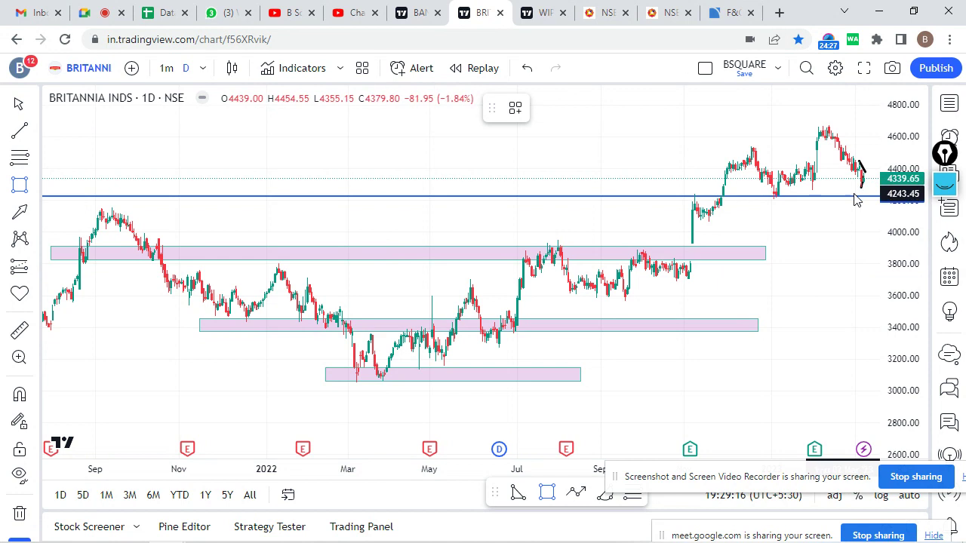
{"action": "mouse_move", "coordinate": [851, 198]}
{"action": "left_mouse_down"}
{"action": "mouse_move", "coordinate": [530, 214]}
{"action": "mouse_move", "coordinate": [411, 205]}
{"action": "left_mouse_up"}
{"action": "left_click", "coordinate": [810, 224]}
{"action": "scroll", "coordinate": [812, 243], "scroll_direction": "up", "scroll_amount": 1}
{"action": "left_click_drag", "start_coordinate": [813, 244], "coordinate": [626, 248]}
{"action": "left_click", "coordinate": [692, 199]}
{"action": "left_click_drag", "start_coordinate": [697, 195], "coordinate": [784, 197]}
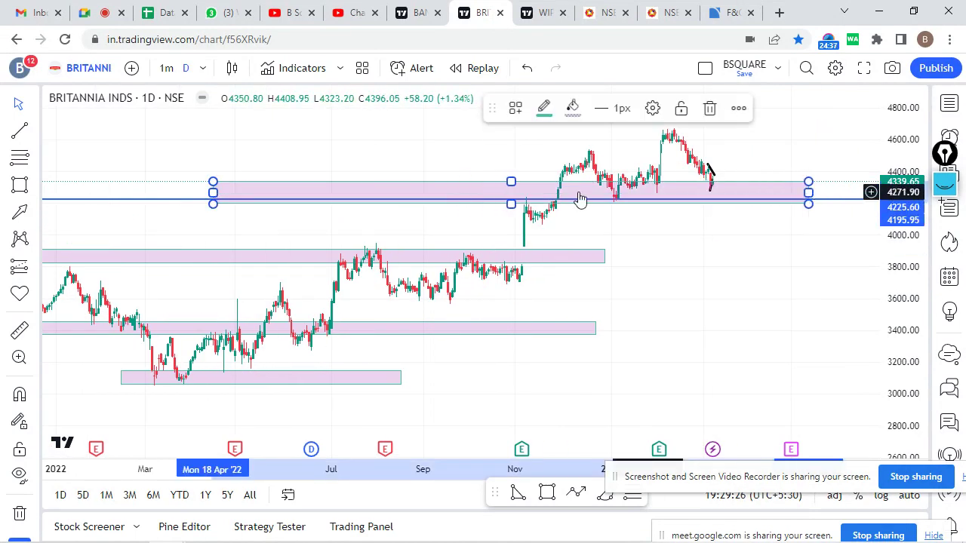
{"action": "left_click_drag", "start_coordinate": [508, 182], "coordinate": [515, 192]}
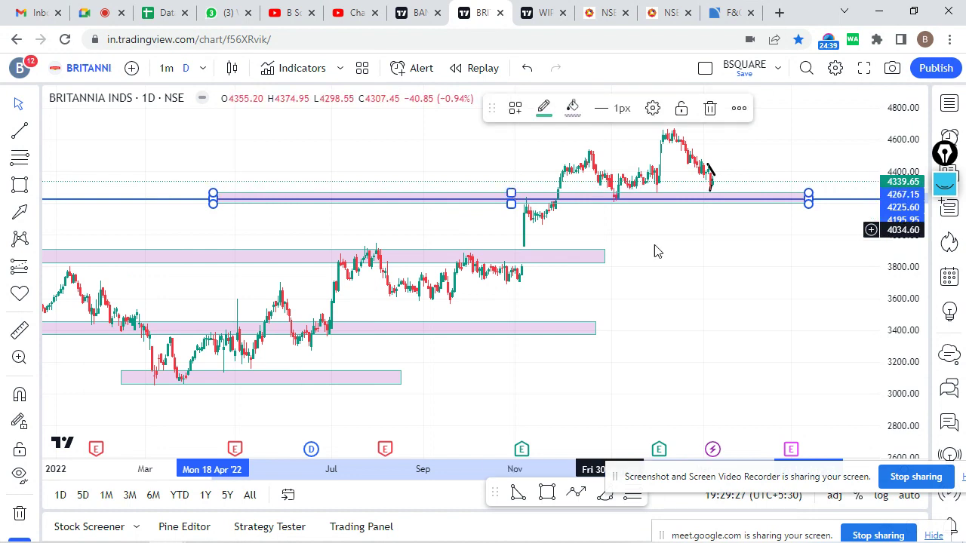
{"action": "left_click", "coordinate": [754, 274]}
Examine the daily Britannia Industries candles against the drawn zones, focusing on the zone around the 4225.60 line.
{"action": "scroll", "coordinate": [743, 281], "scroll_direction": "down", "scroll_amount": 2}
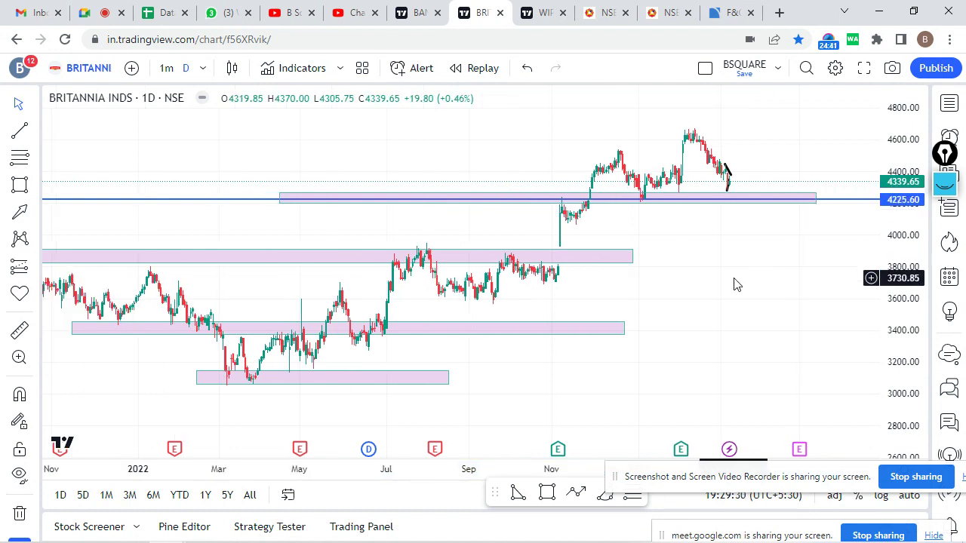
{"action": "scroll", "coordinate": [737, 284], "scroll_direction": "down", "scroll_amount": 1}
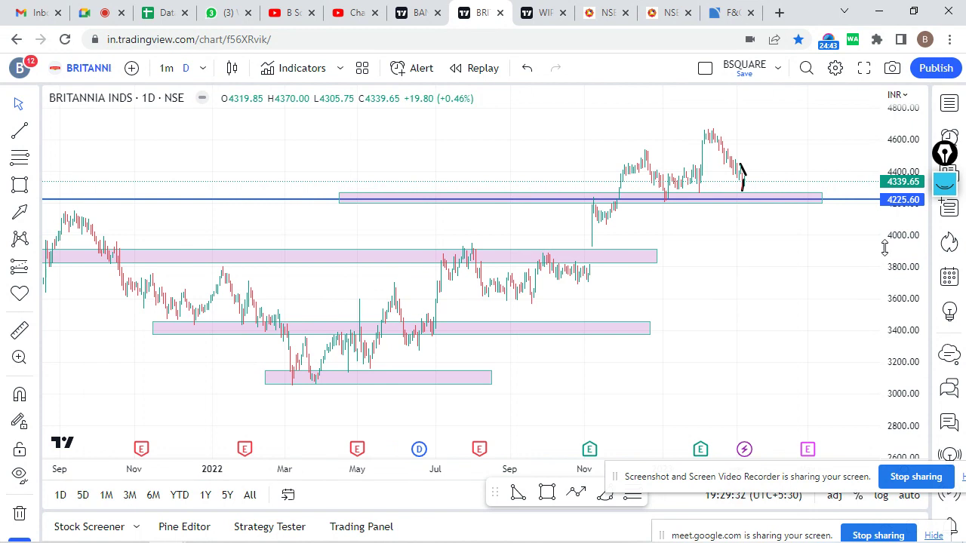
{"action": "left_click_drag", "start_coordinate": [897, 249], "coordinate": [808, 113]}
{"action": "scroll", "coordinate": [727, 295], "scroll_direction": "up", "scroll_amount": 3}
{"action": "scroll", "coordinate": [784, 146], "scroll_direction": "down", "scroll_amount": 3}
{"action": "scroll", "coordinate": [785, 147], "scroll_direction": "up", "scroll_amount": 3}
{"action": "left_click_drag", "start_coordinate": [785, 146], "coordinate": [578, 453]}
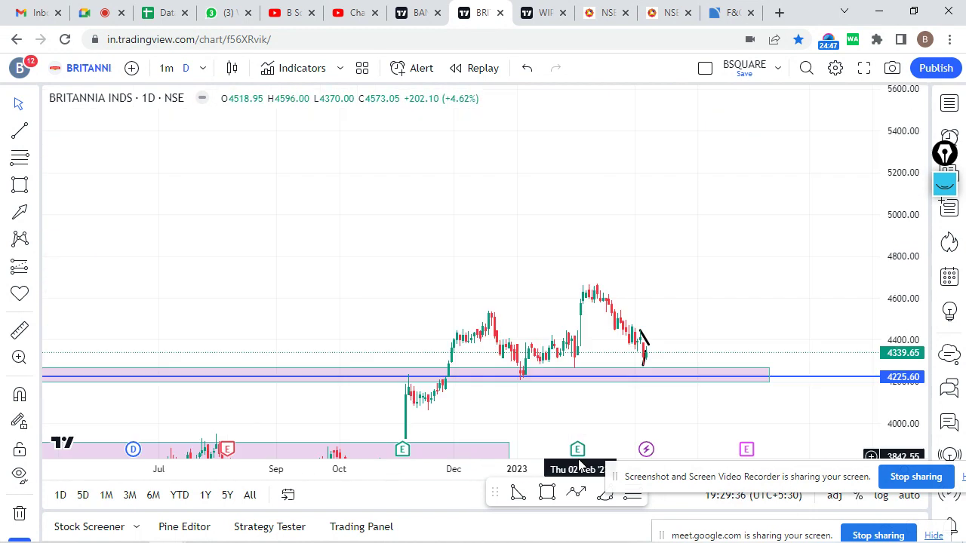
{"action": "left_click_drag", "start_coordinate": [722, 298], "coordinate": [668, 190]}
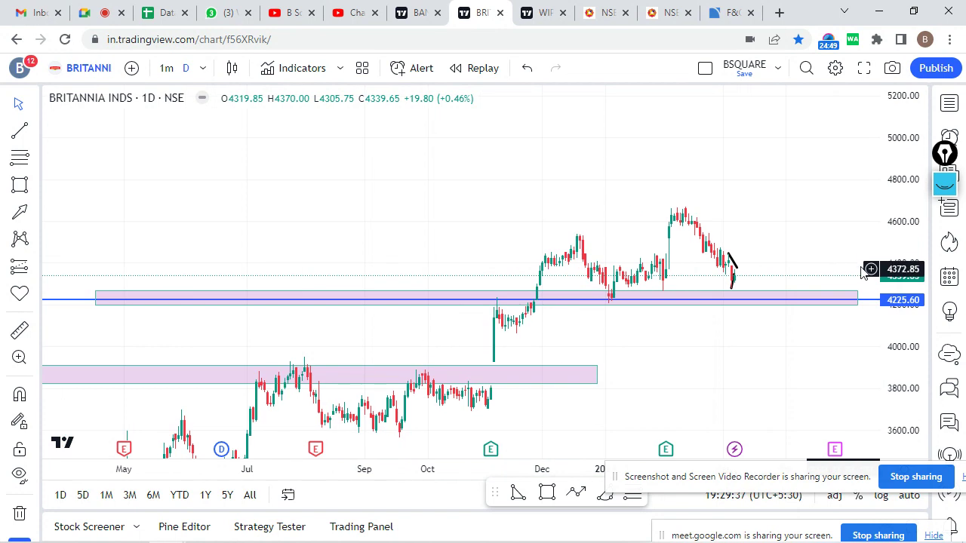
{"action": "left_click_drag", "start_coordinate": [902, 266], "coordinate": [910, 251]}
{"action": "scroll", "coordinate": [726, 352], "scroll_direction": "up", "scroll_amount": 3}
{"action": "left_click_drag", "start_coordinate": [727, 351], "coordinate": [551, 313]}
{"action": "left_click", "coordinate": [561, 315]}
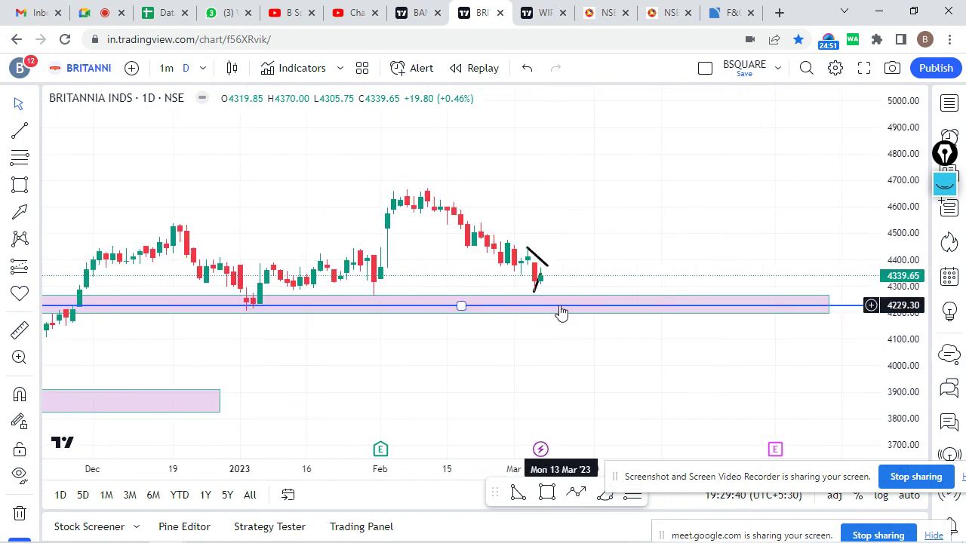
Examine the daily Britannia Industries candles against the zones drawn below the current price, back to early 2022.
{"action": "scroll", "coordinate": [559, 315], "scroll_direction": "down", "scroll_amount": 2}
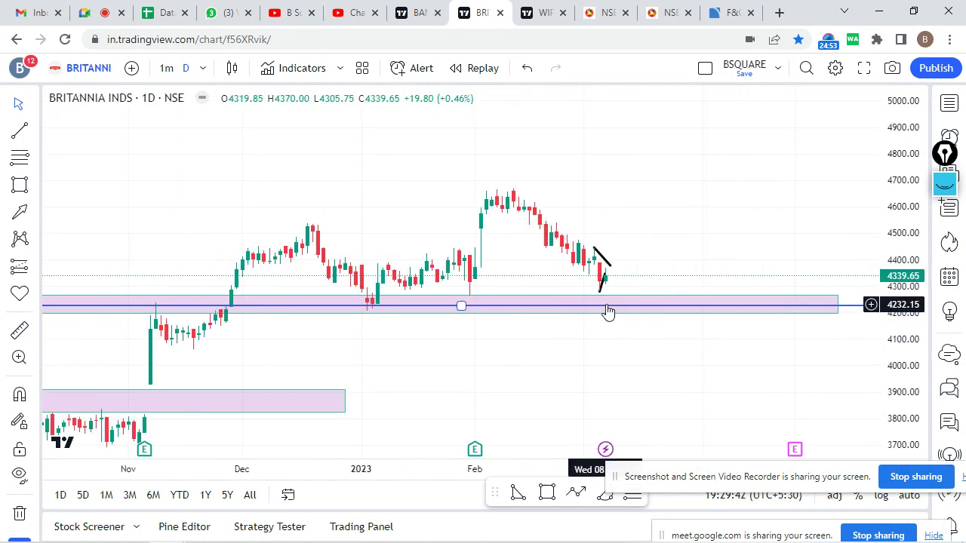
{"action": "scroll", "coordinate": [603, 309], "scroll_direction": "down", "scroll_amount": 2}
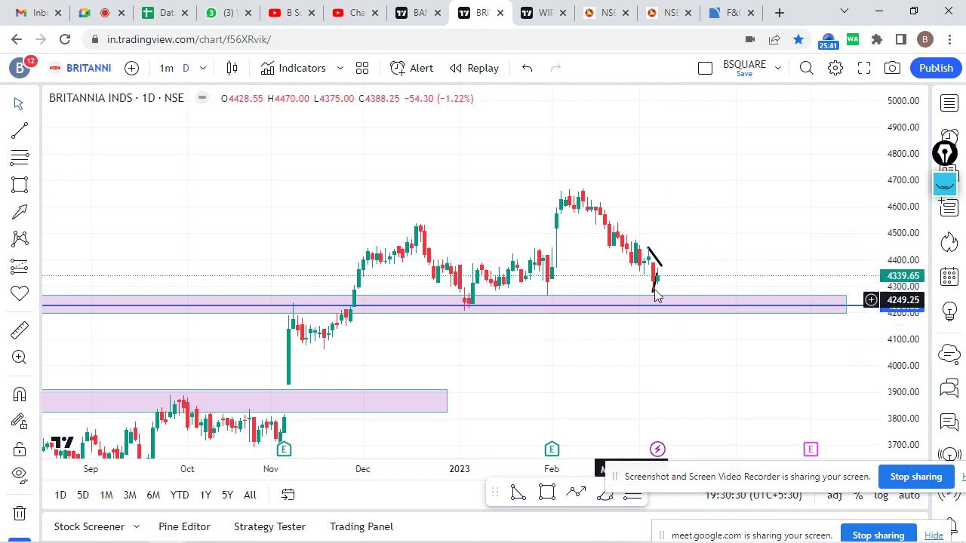
{"action": "left_click_drag", "start_coordinate": [636, 399], "coordinate": [716, 249]}
{"action": "left_click_drag", "start_coordinate": [909, 198], "coordinate": [911, 220]}
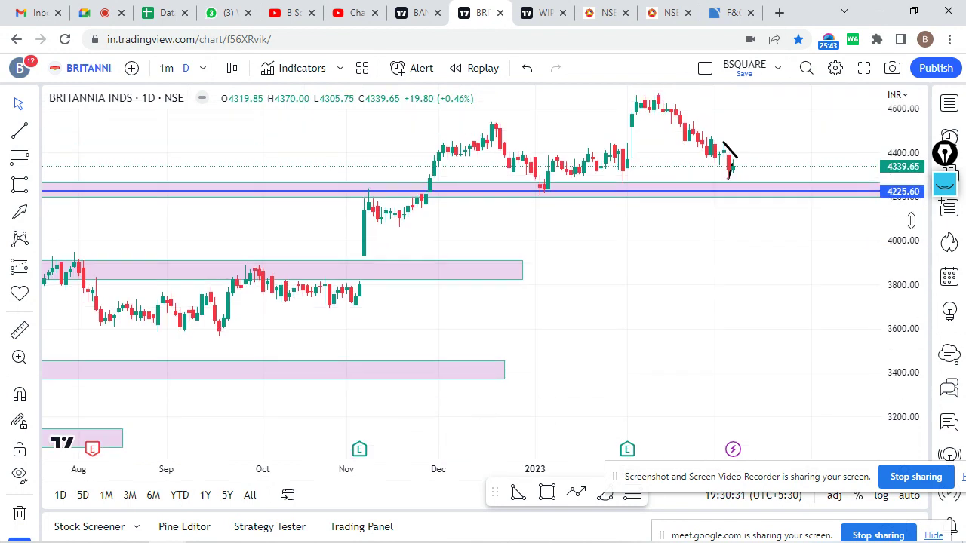
{"action": "scroll", "coordinate": [780, 311], "scroll_direction": "down", "scroll_amount": 2}
{"action": "left_click_drag", "start_coordinate": [777, 311], "coordinate": [737, 226]}
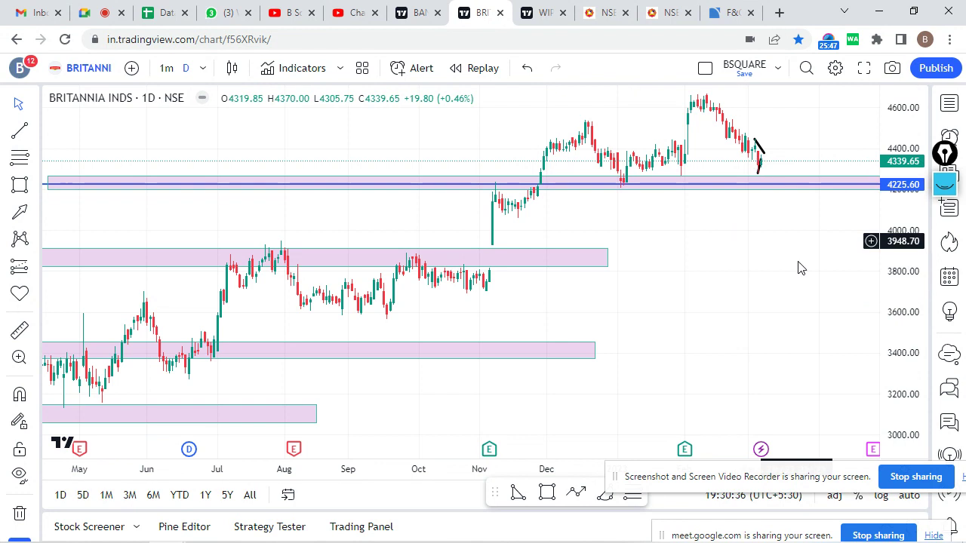
{"action": "left_click_drag", "start_coordinate": [798, 267], "coordinate": [762, 276]}
{"action": "left_click_drag", "start_coordinate": [886, 238], "coordinate": [895, 273]}
{"action": "scroll", "coordinate": [724, 293], "scroll_direction": "down", "scroll_amount": 1}
{"action": "scroll", "coordinate": [768, 296], "scroll_direction": "down", "scroll_amount": 1}
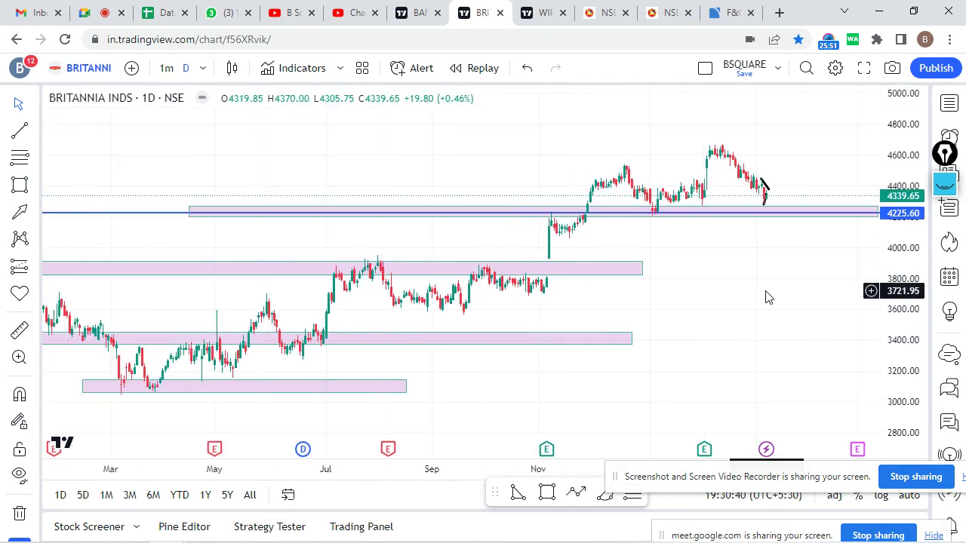
Draw a rising trend line across the highs from about 4150 in September 2021 to about 4710 past the latest candles.
{"action": "left_click", "coordinate": [18, 132]}
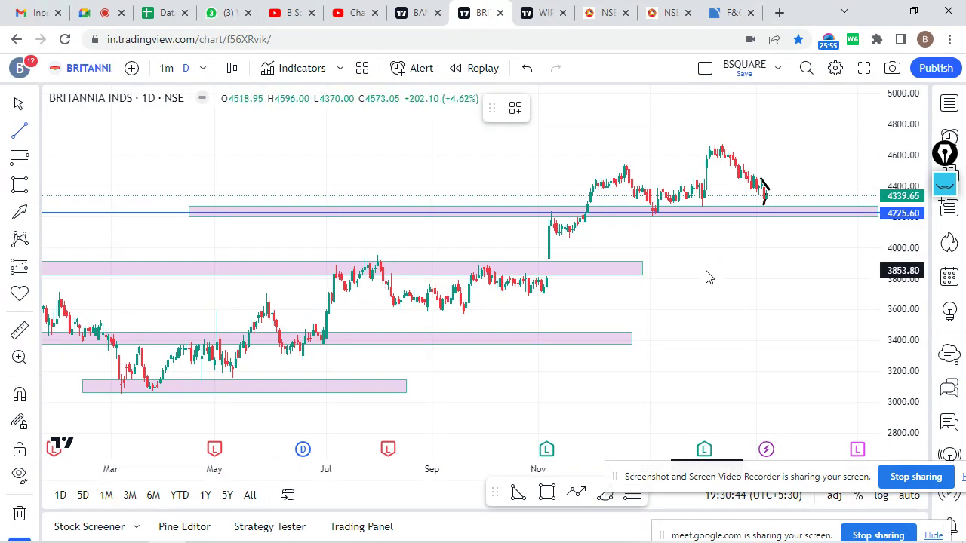
{"action": "scroll", "coordinate": [702, 277], "scroll_direction": "up", "scroll_amount": 1}
{"action": "scroll", "coordinate": [702, 277], "scroll_direction": "down", "scroll_amount": 1}
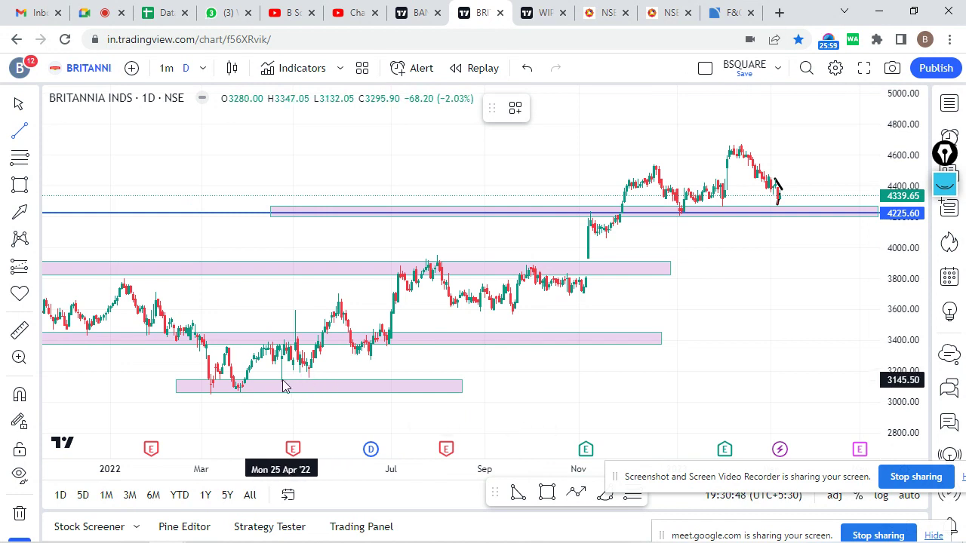
{"action": "scroll", "coordinate": [721, 291], "scroll_direction": "down", "scroll_amount": 3}
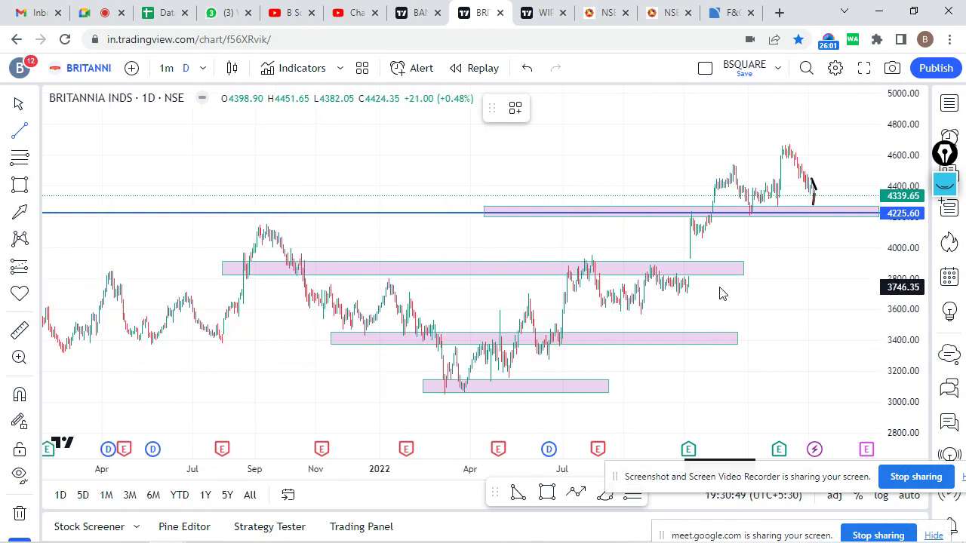
{"action": "scroll", "coordinate": [747, 314], "scroll_direction": "down", "scroll_amount": 1}
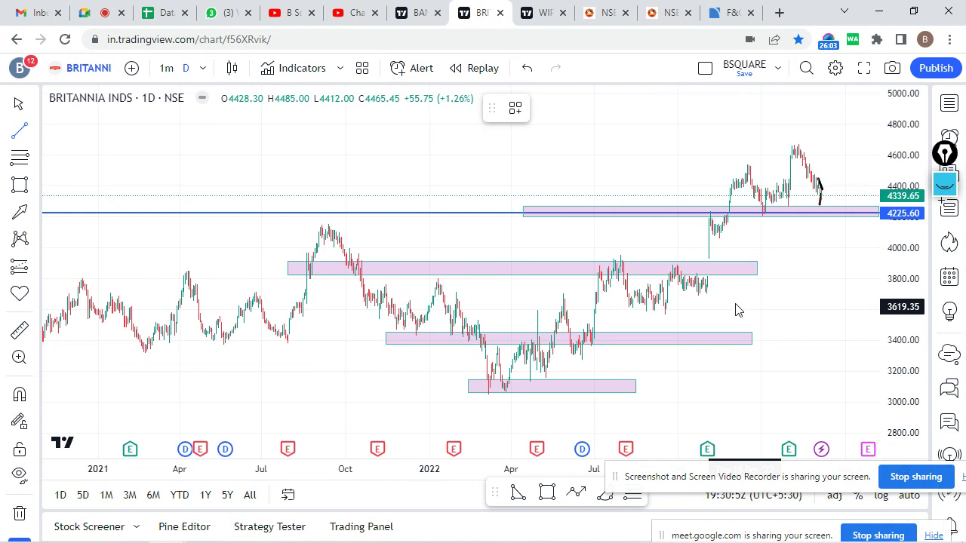
{"action": "left_click_drag", "start_coordinate": [319, 225], "coordinate": [847, 138]}
Examine the price swings between the upper trend line and the support zones from 2021 to the latest candles.
{"action": "left_click_drag", "start_coordinate": [818, 281], "coordinate": [760, 275]}
{"action": "scroll", "coordinate": [759, 276], "scroll_direction": "down", "scroll_amount": 2}
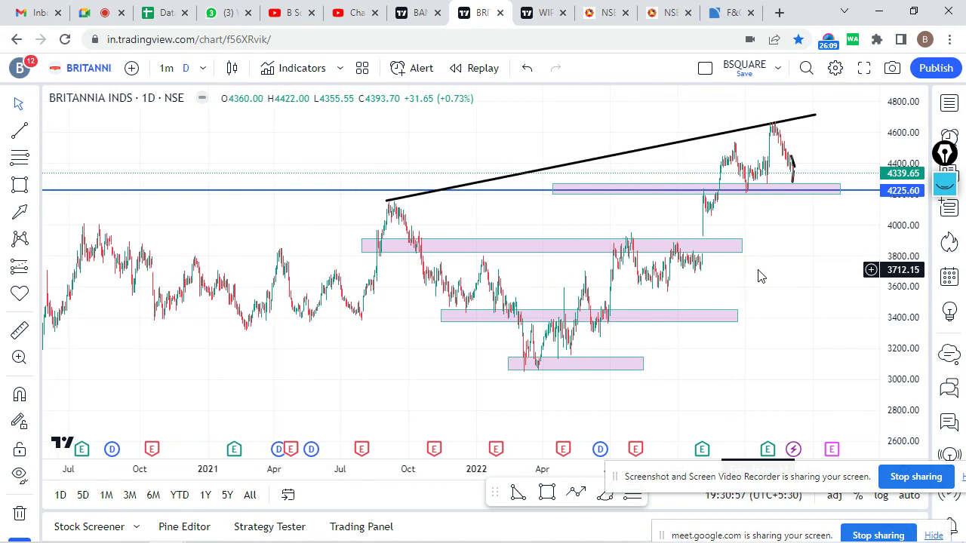
{"action": "scroll", "coordinate": [751, 281], "scroll_direction": "up", "scroll_amount": 1}
{"action": "scroll", "coordinate": [751, 281], "scroll_direction": "down", "scroll_amount": 1}
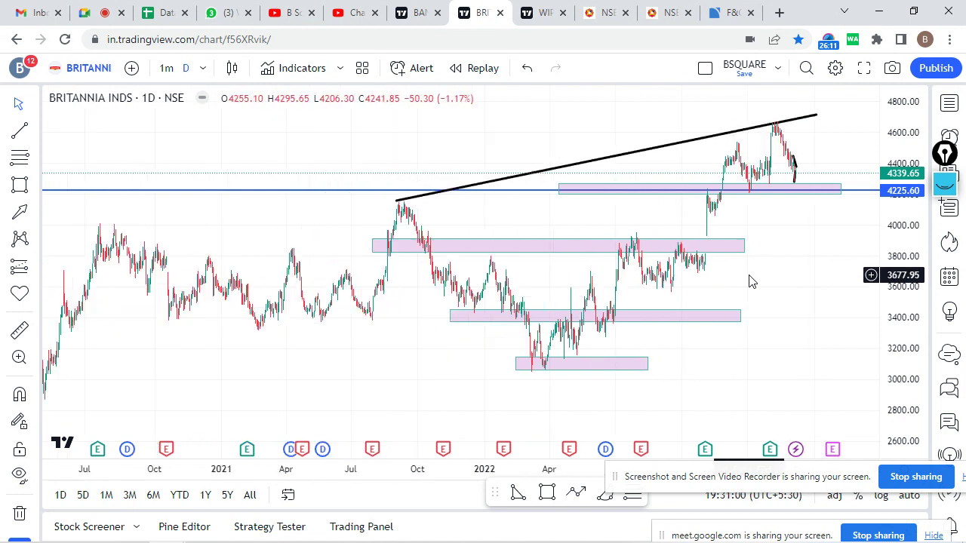
{"action": "scroll", "coordinate": [751, 281], "scroll_direction": "up", "scroll_amount": 4}
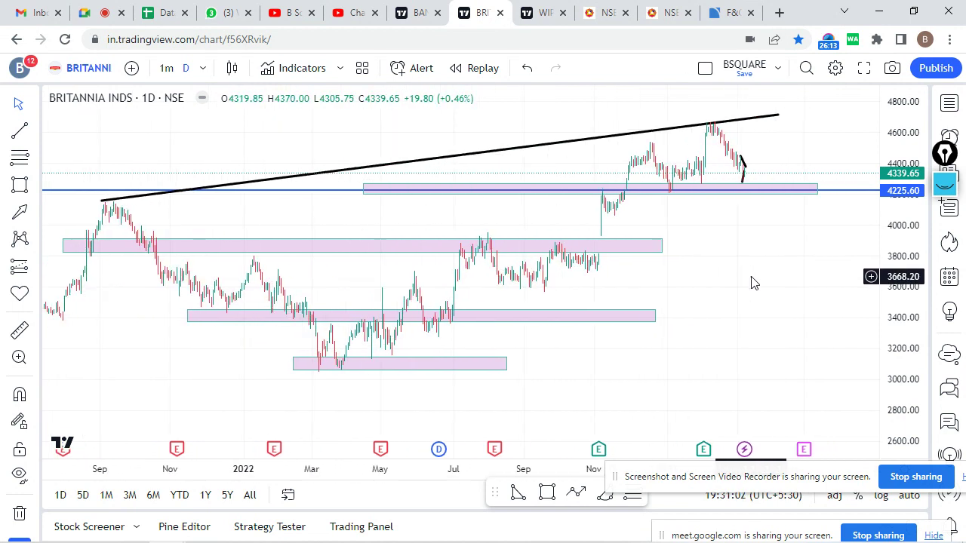
{"action": "scroll", "coordinate": [751, 283], "scroll_direction": "up", "scroll_amount": 1}
{"action": "scroll", "coordinate": [751, 283], "scroll_direction": "up", "scroll_amount": 2}
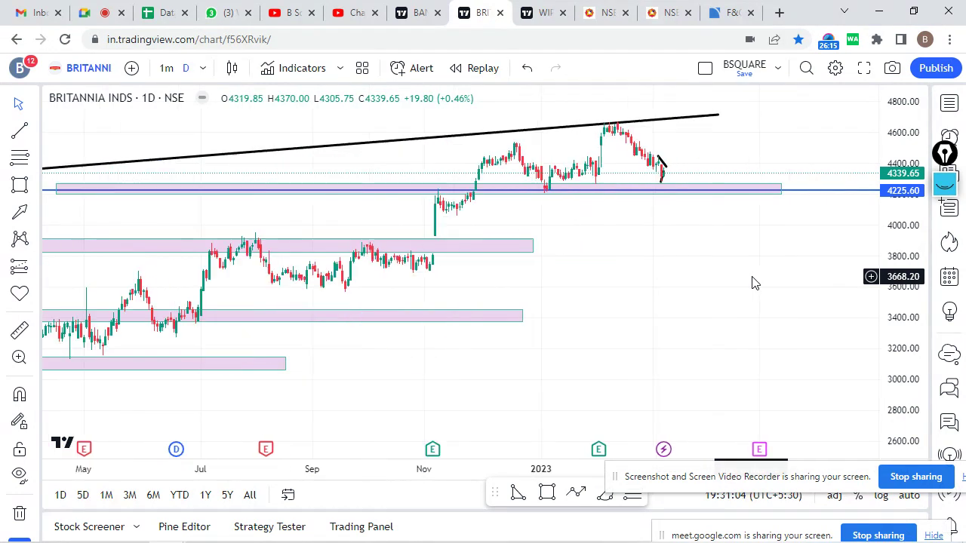
{"action": "scroll", "coordinate": [754, 283], "scroll_direction": "down", "scroll_amount": 3}
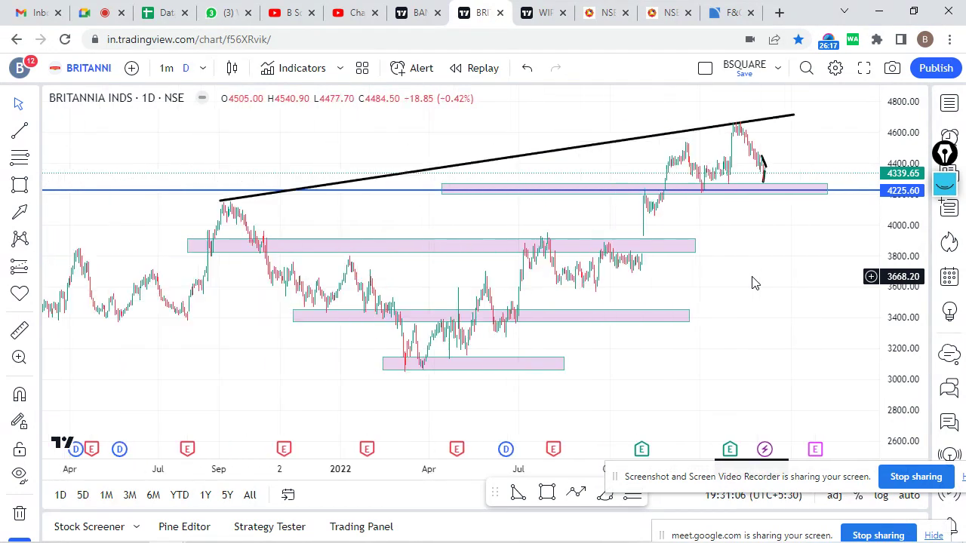
{"action": "scroll", "coordinate": [754, 282], "scroll_direction": "down", "scroll_amount": 1}
{"action": "left_click_drag", "start_coordinate": [722, 330], "coordinate": [762, 323]}
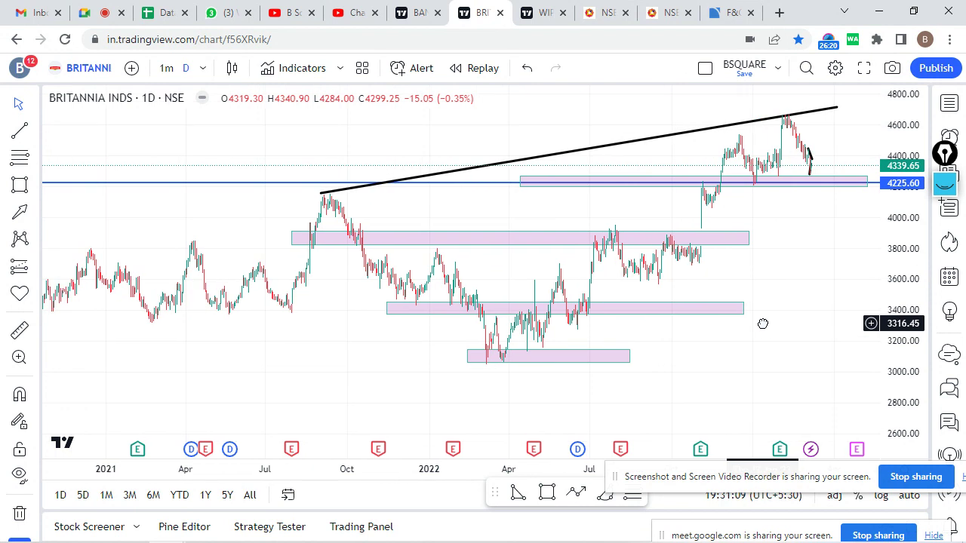
Draw a rising trend line under the lows from 3160.15 on 12 May 2022 to about 4210 past the latest candles.
{"action": "left_click", "coordinate": [20, 130]}
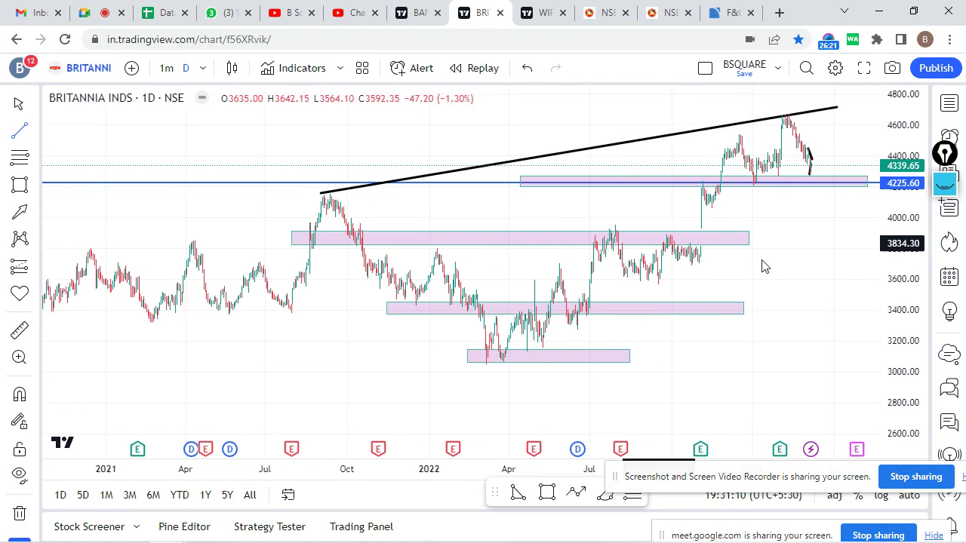
{"action": "left_click", "coordinate": [543, 347]}
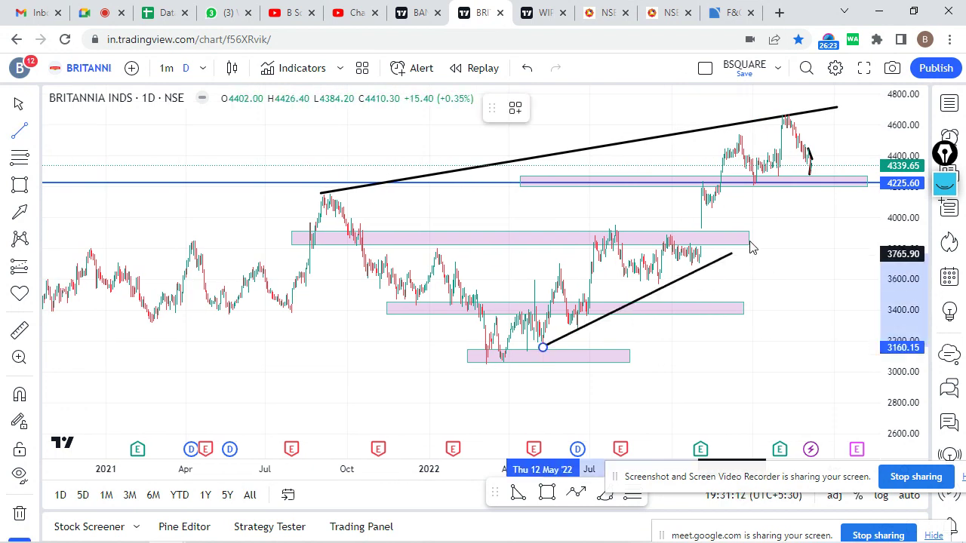
{"action": "left_click", "coordinate": [849, 192]}
{"action": "scroll", "coordinate": [815, 261], "scroll_direction": "up", "scroll_amount": 3}
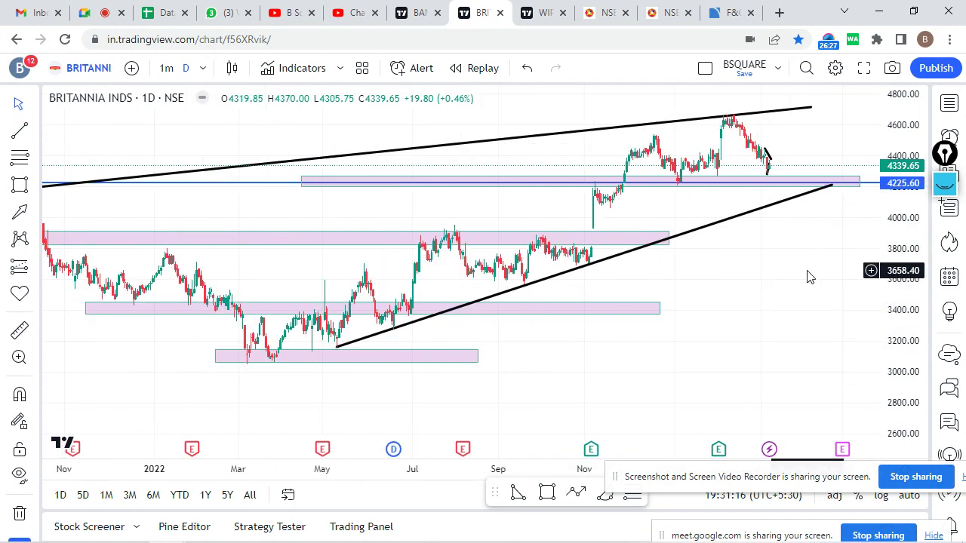
{"action": "scroll", "coordinate": [792, 280], "scroll_direction": "up", "scroll_amount": 2}
{"action": "scroll", "coordinate": [760, 257], "scroll_direction": "up", "scroll_amount": 1}
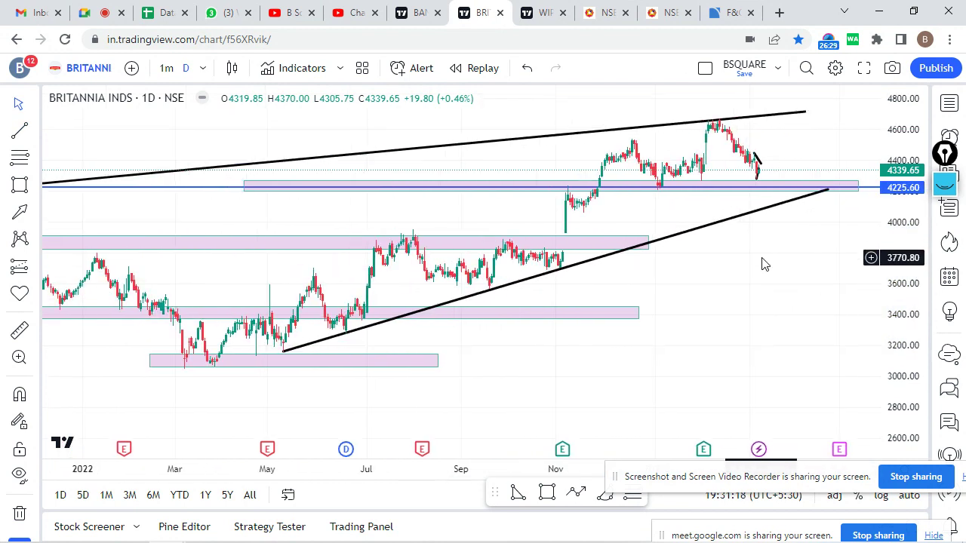
Draw a shorter rising trend line from the 4208.70 low near the start of 2023 to about 4390 past the latest candles.
{"action": "scroll", "coordinate": [792, 261], "scroll_direction": "up", "scroll_amount": 2}
{"action": "left_click_drag", "start_coordinate": [918, 224], "coordinate": [791, 261]}
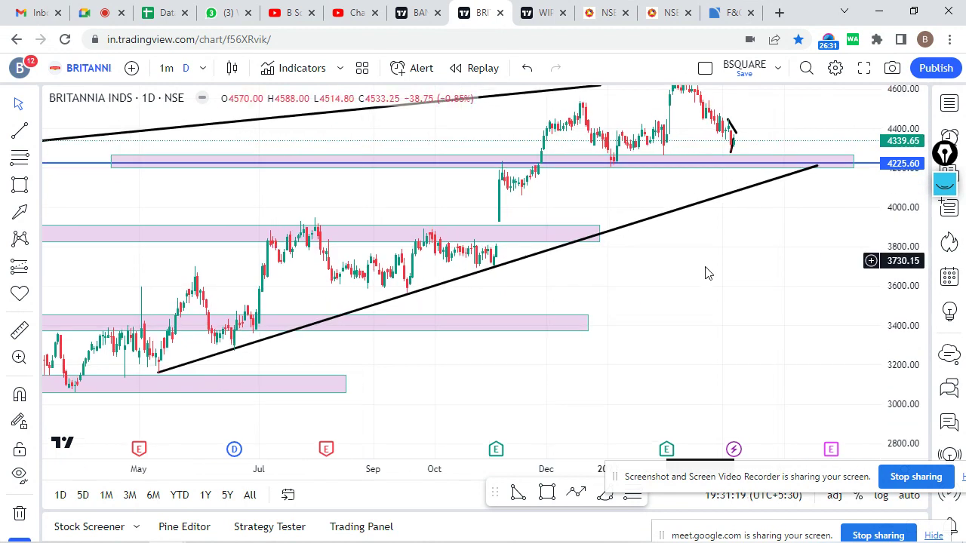
{"action": "left_click_drag", "start_coordinate": [705, 272], "coordinate": [726, 294]}
{"action": "left_click", "coordinate": [20, 131]}
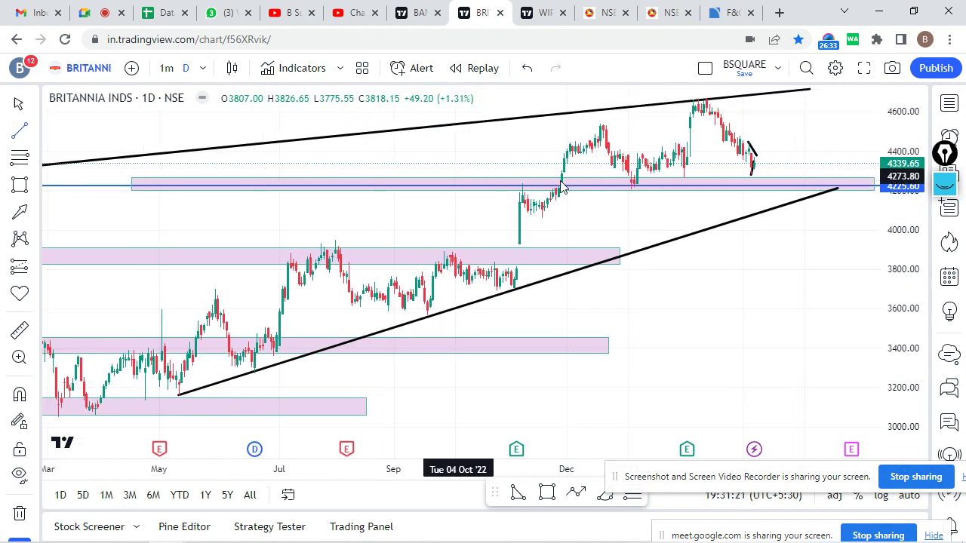
{"action": "left_click", "coordinate": [631, 189]}
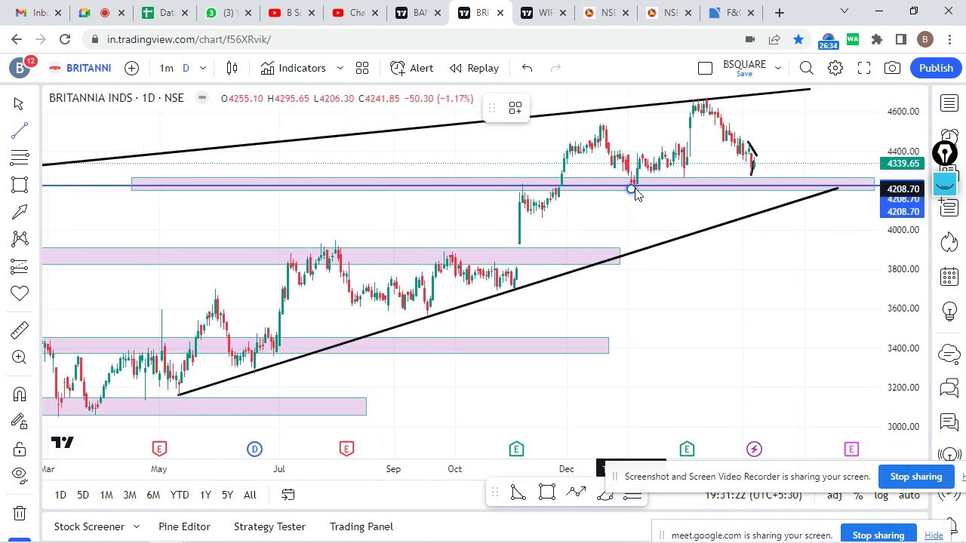
{"action": "left_click", "coordinate": [810, 157]}
Extend the start of the short rising trend line back to about 4150 in early December 2022.
{"action": "scroll", "coordinate": [649, 208], "scroll_direction": "down", "scroll_amount": 2}
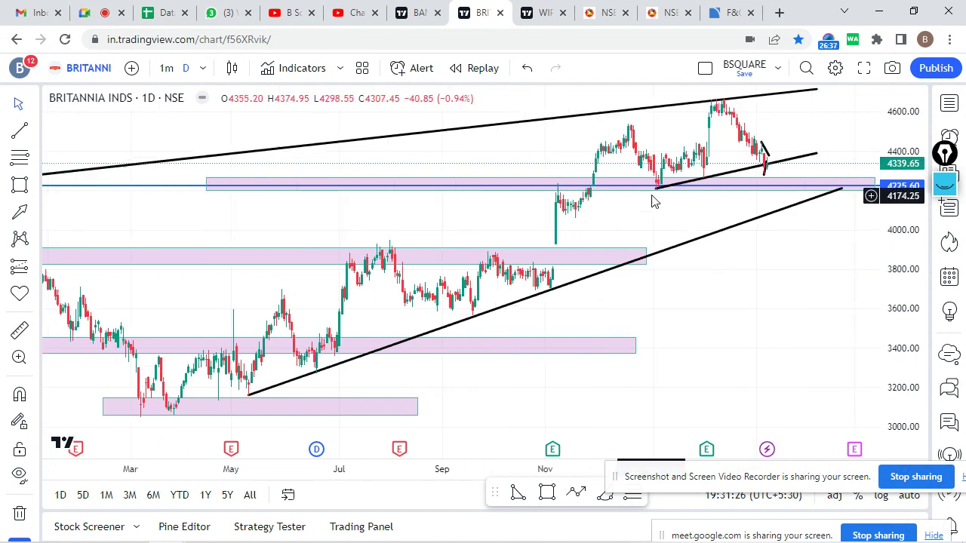
{"action": "left_click_drag", "start_coordinate": [656, 194], "coordinate": [628, 198]}
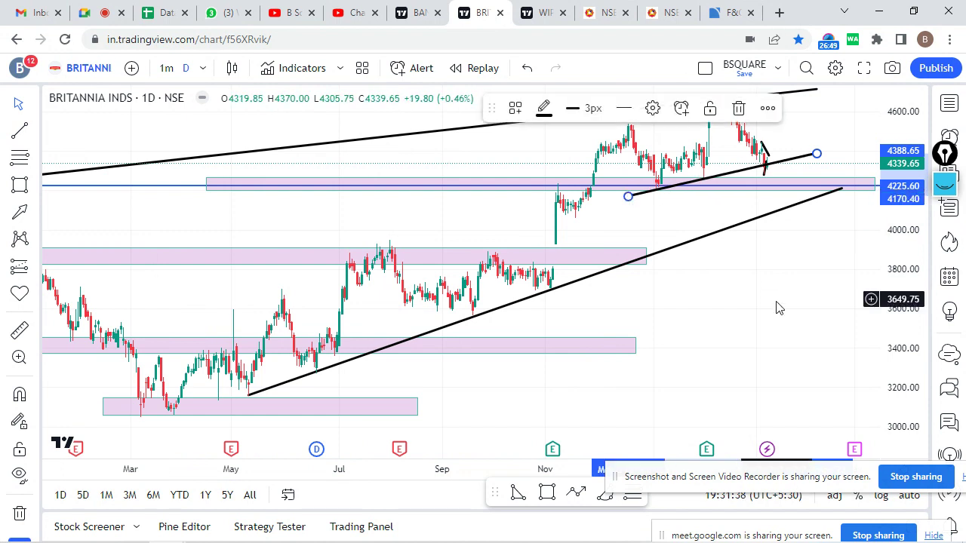
{"action": "left_click", "coordinate": [703, 349]}
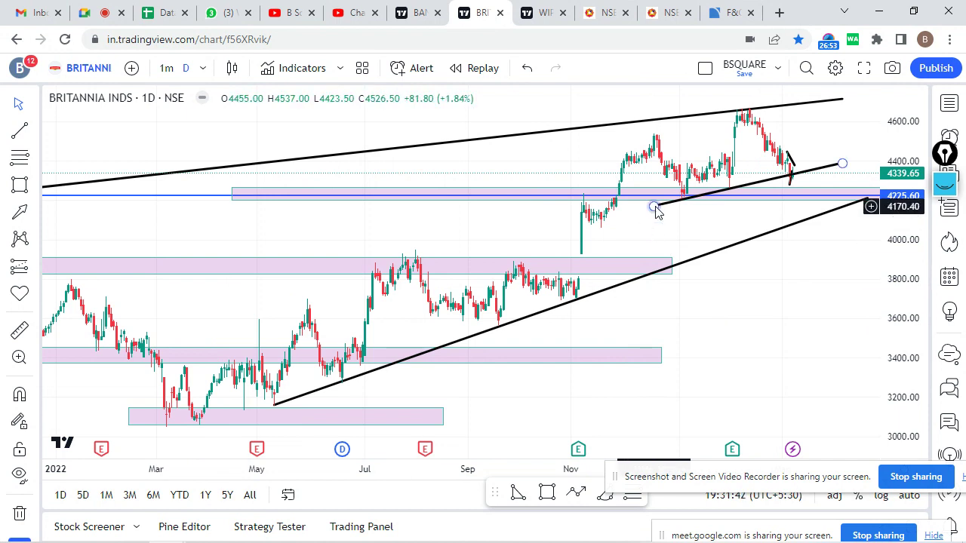
{"action": "mouse_move", "coordinate": [651, 209]}
{"action": "left_mouse_down"}
{"action": "mouse_move", "coordinate": [445, 230]}
{"action": "mouse_move", "coordinate": [343, 269]}
{"action": "mouse_move", "coordinate": [345, 281]}
{"action": "mouse_move", "coordinate": [347, 263]}
{"action": "mouse_move", "coordinate": [348, 282]}
{"action": "mouse_move", "coordinate": [633, 217]}
{"action": "left_mouse_up"}
Examine how the recent candles touch the short rising trend line, the 4225.60 zone and the longer lower trend line.
{"action": "scroll", "coordinate": [700, 360], "scroll_direction": "up", "scroll_amount": 3}
{"action": "left_click_drag", "start_coordinate": [926, 282], "coordinate": [923, 293]}
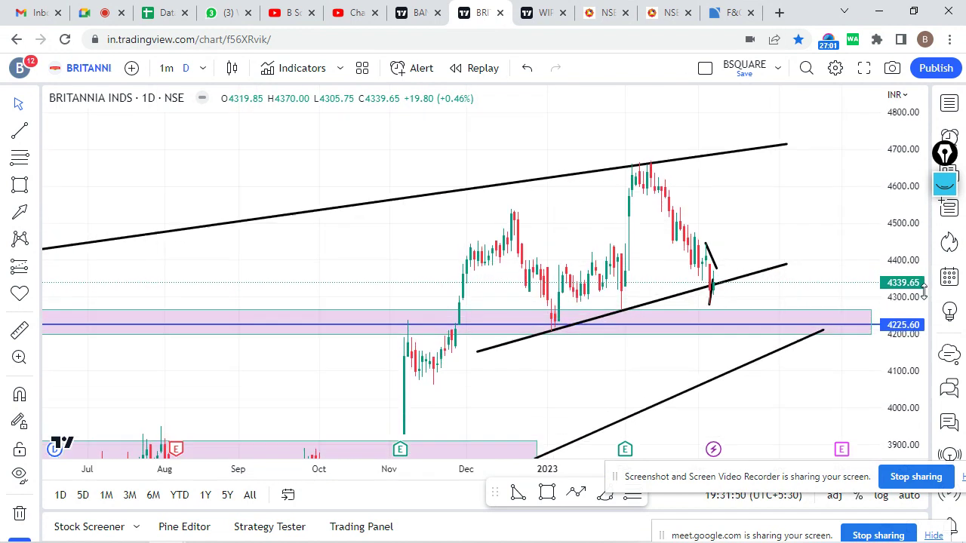
{"action": "scroll", "coordinate": [729, 273], "scroll_direction": "up", "scroll_amount": 6}
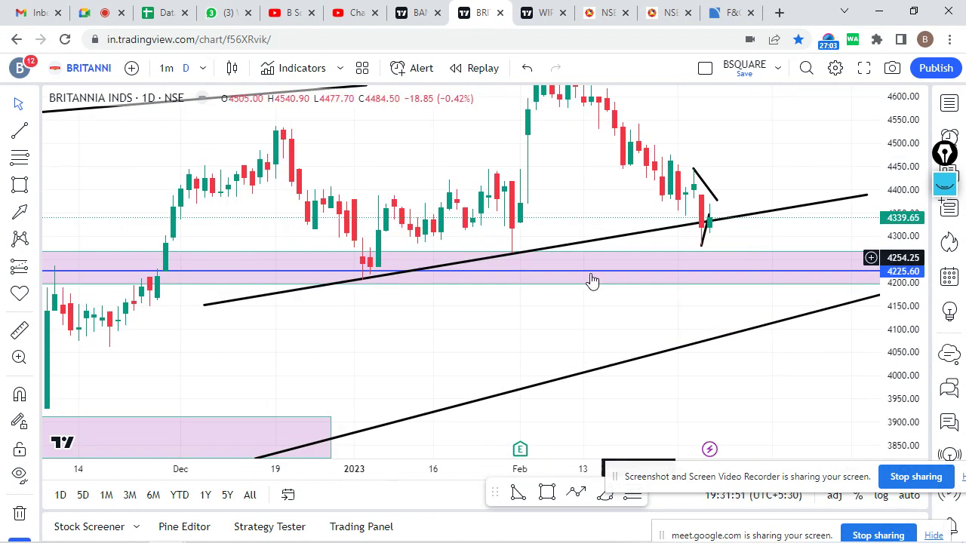
{"action": "scroll", "coordinate": [589, 281], "scroll_direction": "down", "scroll_amount": 1}
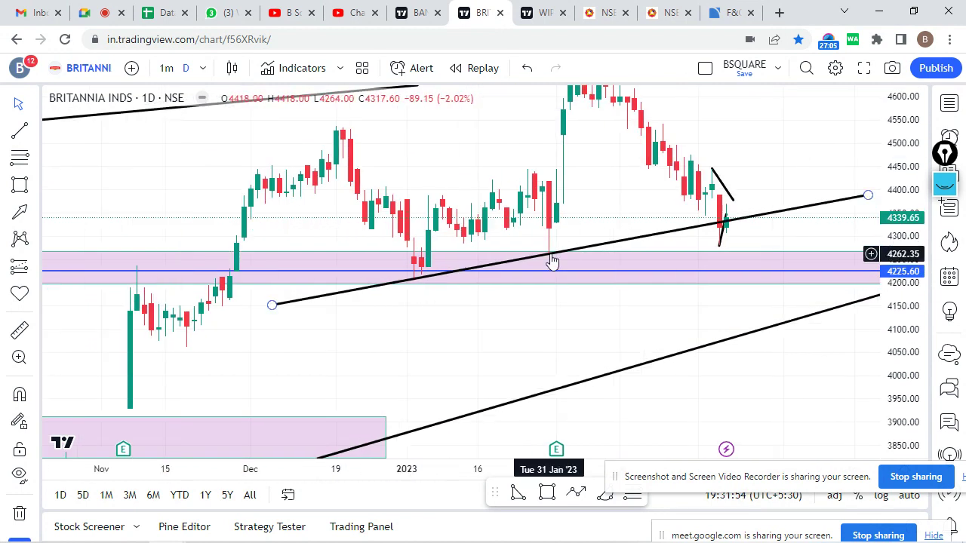
{"action": "left_click_drag", "start_coordinate": [568, 289], "coordinate": [500, 317]}
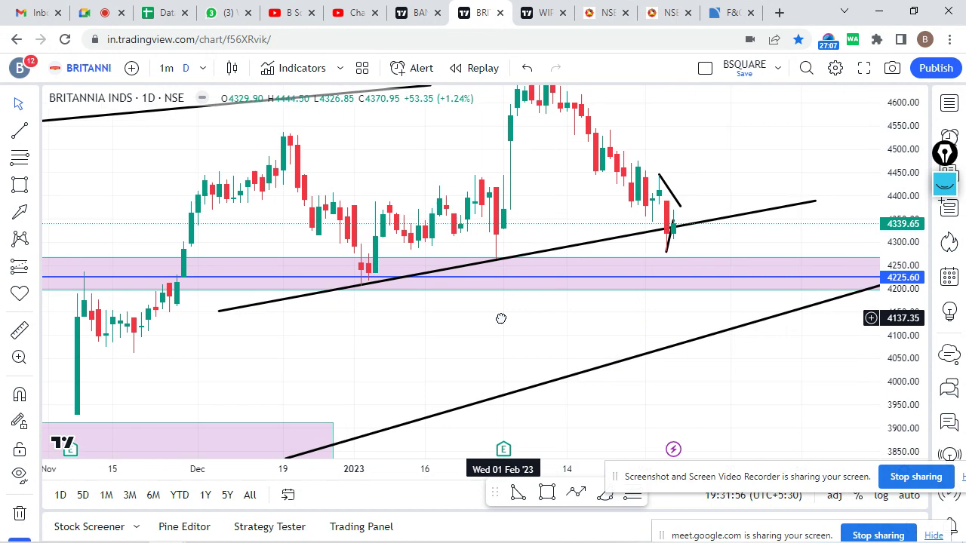
{"action": "scroll", "coordinate": [802, 319], "scroll_direction": "down", "scroll_amount": 1}
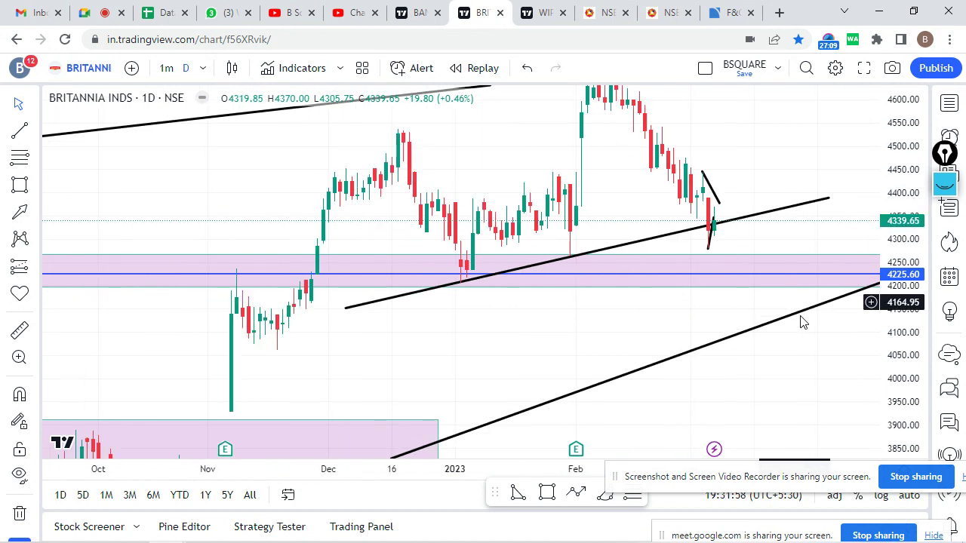
{"action": "left_click_drag", "start_coordinate": [802, 319], "coordinate": [720, 270]}
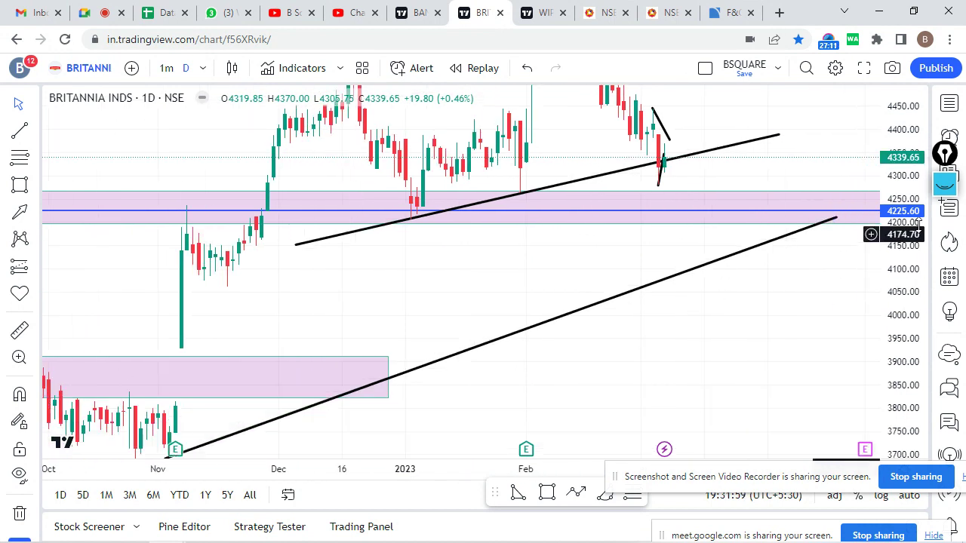
{"action": "scroll", "coordinate": [721, 264], "scroll_direction": "down", "scroll_amount": 3}
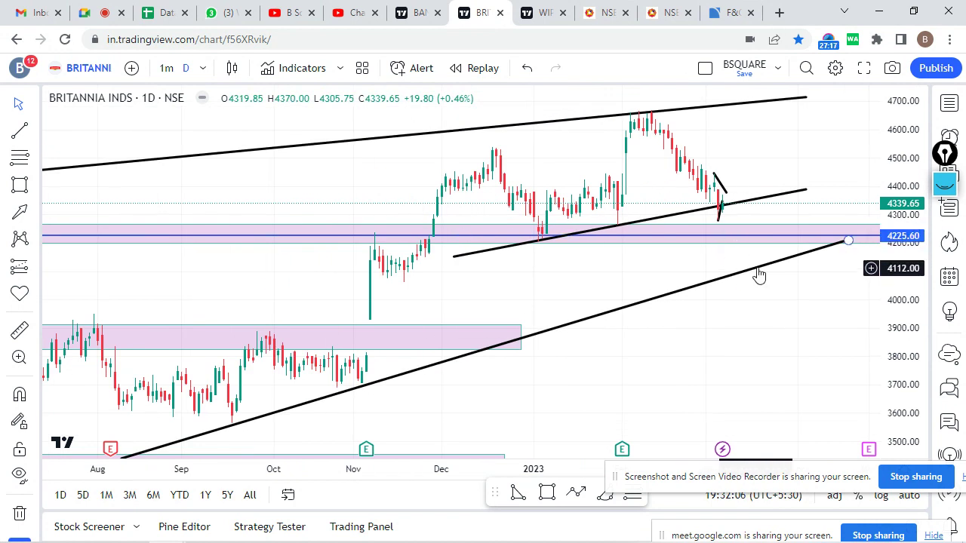
Extend the 3830–3910 rectangle zone past the latest candles.
{"action": "left_click_drag", "start_coordinate": [739, 338], "coordinate": [683, 283]}
{"action": "scroll", "coordinate": [641, 277], "scroll_direction": "down", "scroll_amount": 3}
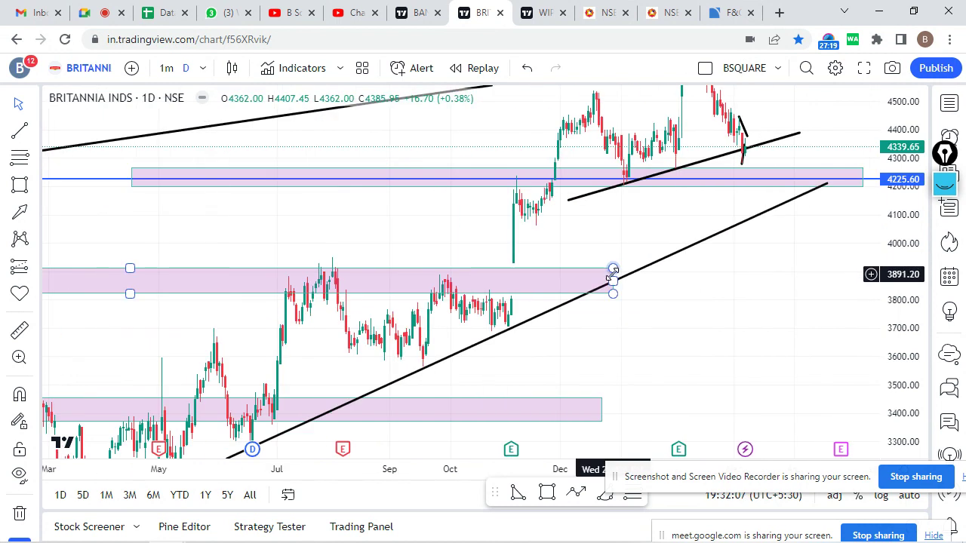
{"action": "mouse_move", "coordinate": [612, 280]}
{"action": "left_mouse_down"}
{"action": "mouse_move", "coordinate": [824, 285]}
{"action": "mouse_move", "coordinate": [790, 261]}
{"action": "left_mouse_up"}
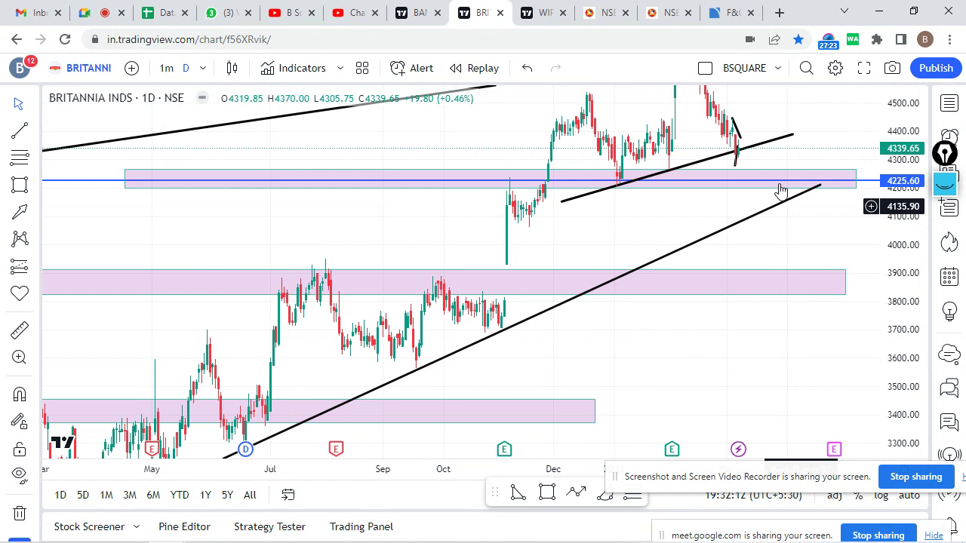
{"action": "left_click", "coordinate": [738, 163]}
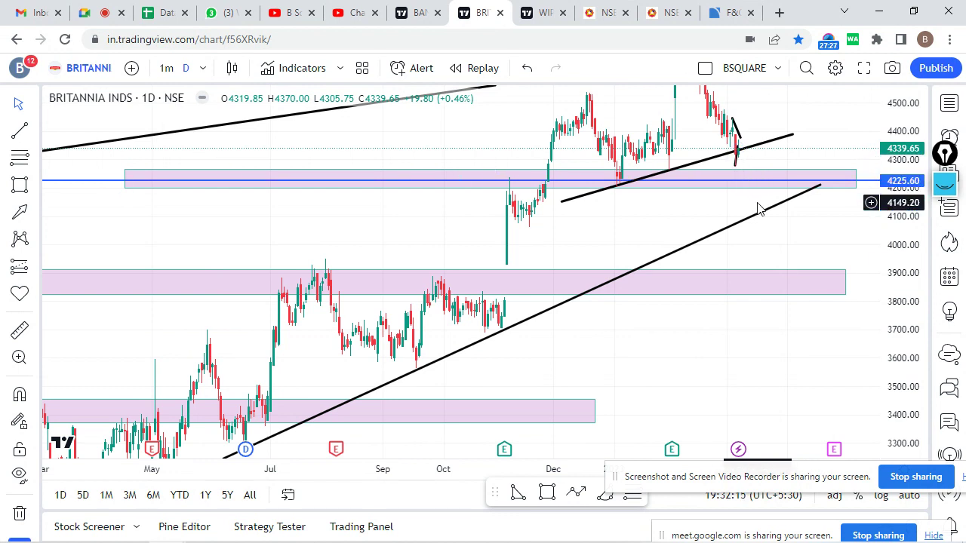
Examine the latest Britannia daily candles against the short rising trend line, the 4225.60 zone and the longer lower trend line.
{"action": "scroll", "coordinate": [795, 264], "scroll_direction": "up", "scroll_amount": 3}
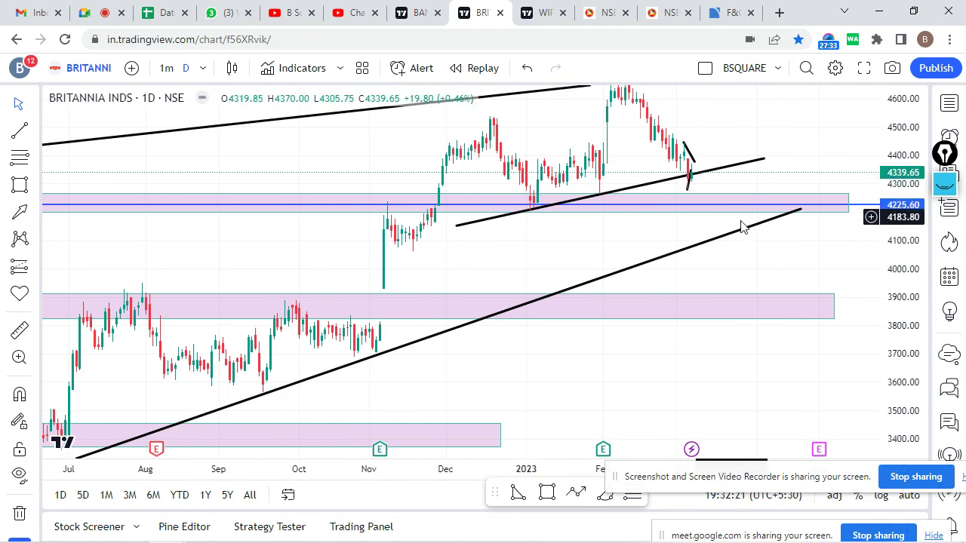
{"action": "left_click", "coordinate": [715, 169]}
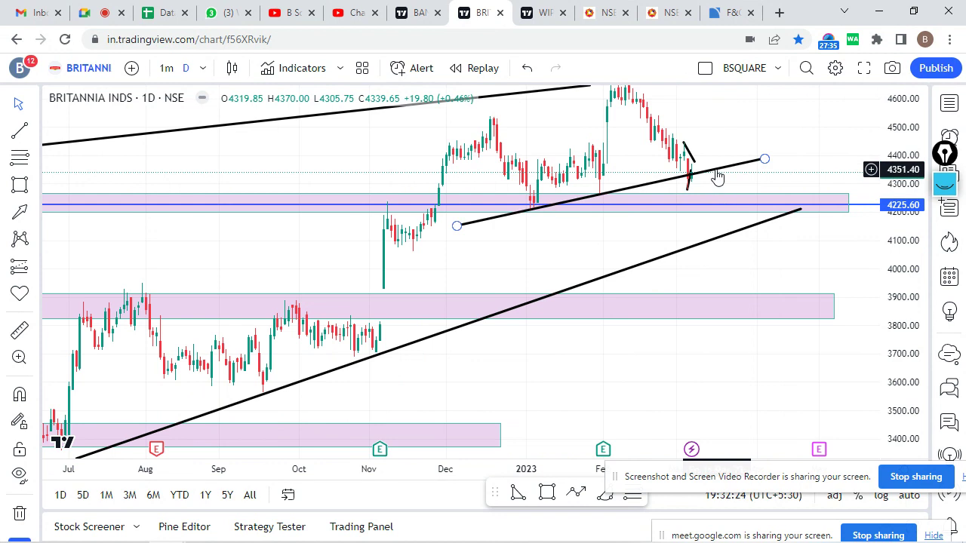
{"action": "left_click_drag", "start_coordinate": [808, 153], "coordinate": [789, 189]}
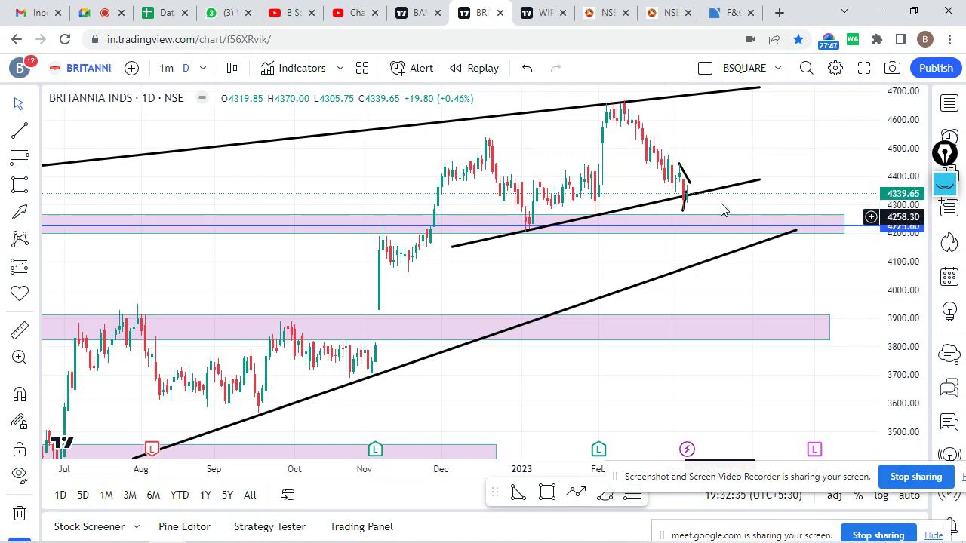
{"action": "left_click_drag", "start_coordinate": [740, 261], "coordinate": [764, 222]}
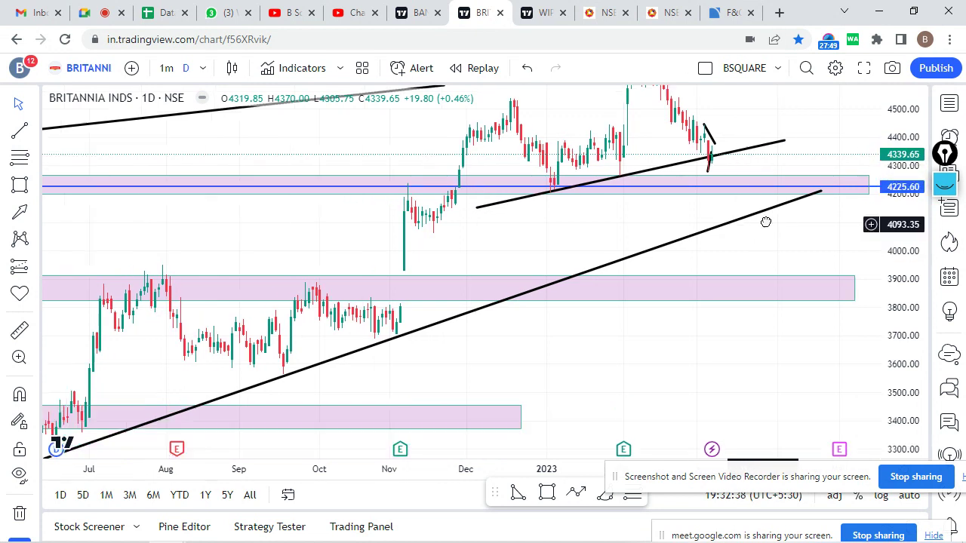
{"action": "scroll", "coordinate": [569, 178], "scroll_direction": "up", "scroll_amount": 2}
{"action": "left_click_drag", "start_coordinate": [611, 216], "coordinate": [603, 277]}
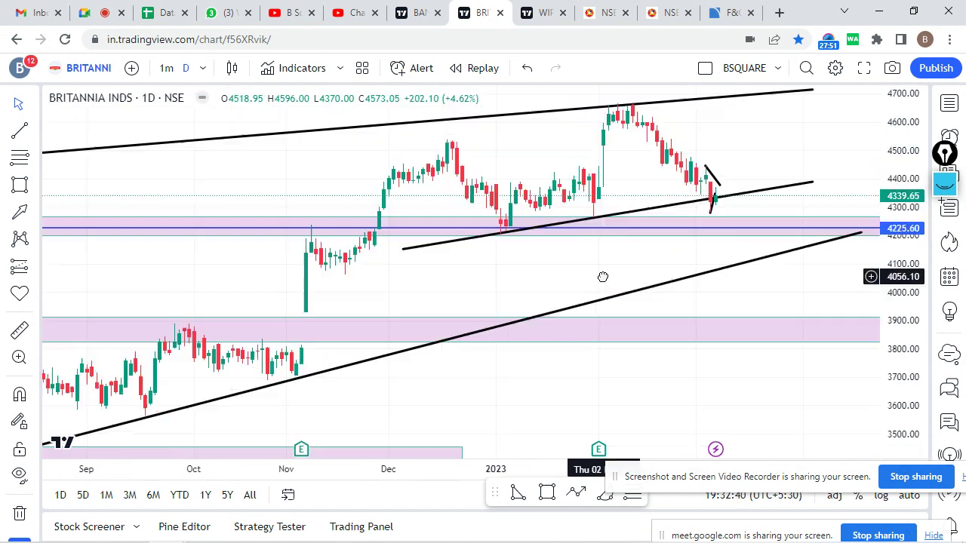
{"action": "scroll", "coordinate": [603, 277], "scroll_direction": "right", "scroll_amount": 5}
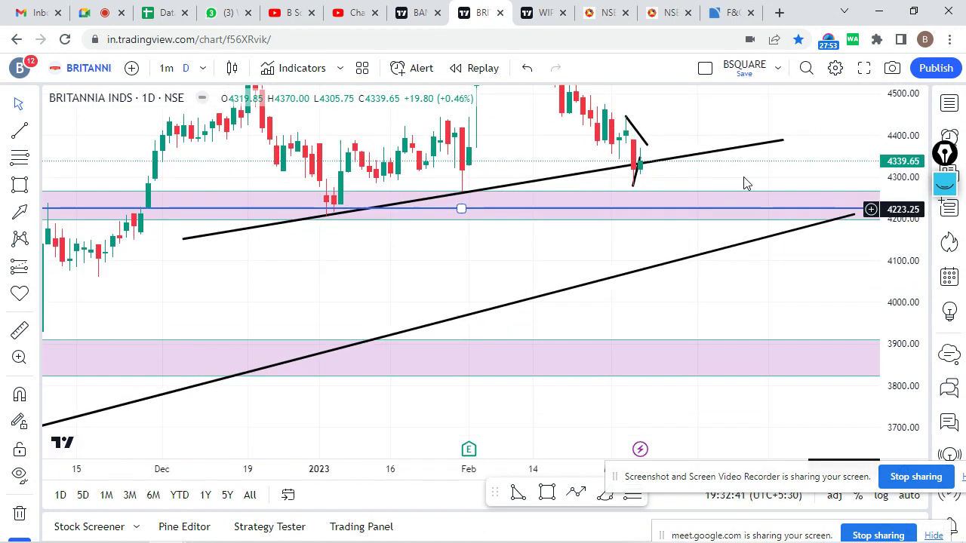
{"action": "scroll", "coordinate": [745, 184], "scroll_direction": "up", "scroll_amount": 3}
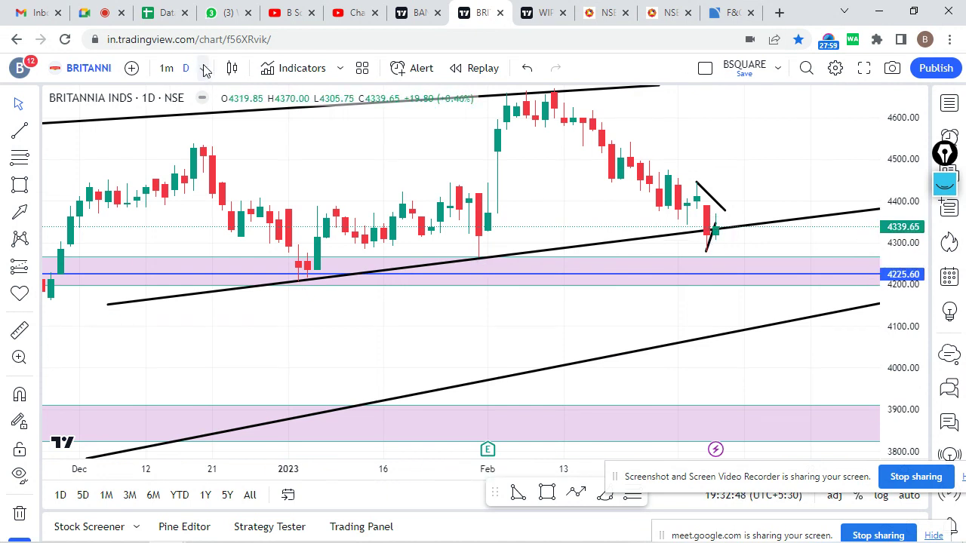
Switch the Britannia chart to the 5-minute interval and examine price action around the rising line drawn from the low near 4280.
{"action": "left_click", "coordinate": [205, 69]}
{"action": "left_click", "coordinate": [242, 167]}
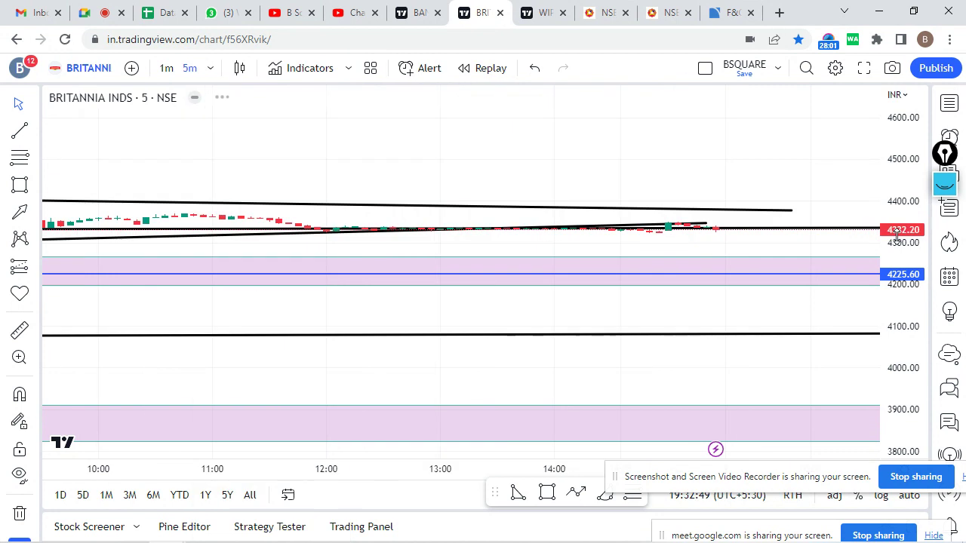
{"action": "scroll", "coordinate": [816, 257], "scroll_direction": "down", "scroll_amount": 5}
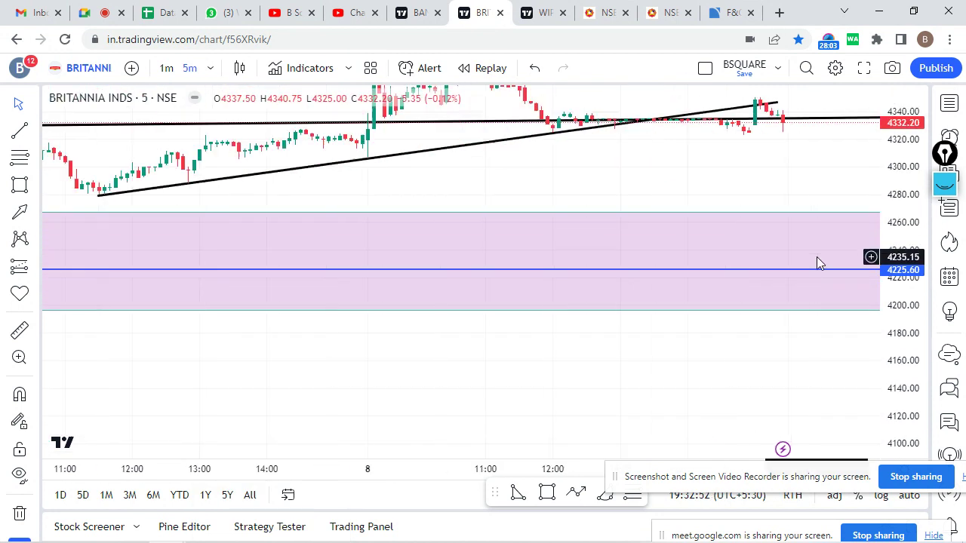
{"action": "left_click_drag", "start_coordinate": [777, 175], "coordinate": [733, 293]}
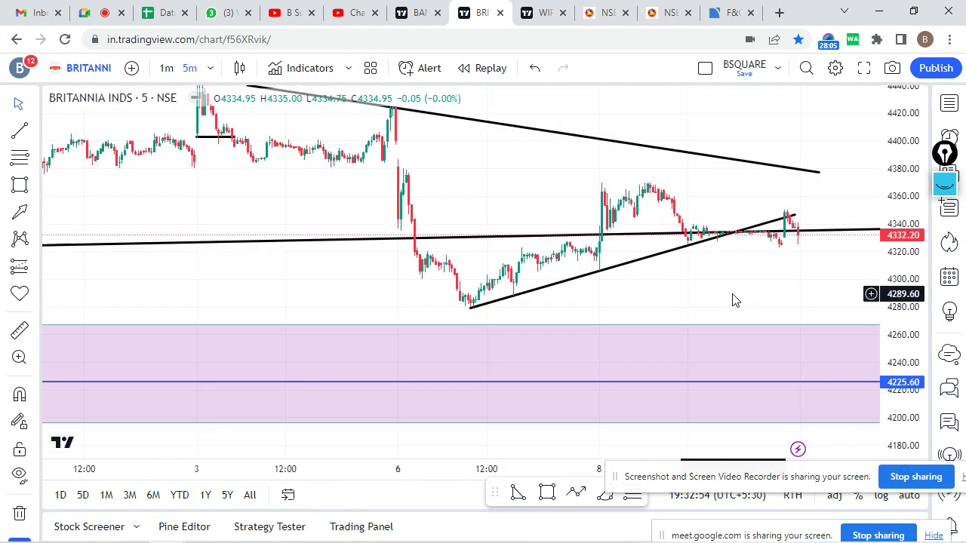
{"action": "scroll", "coordinate": [733, 295], "scroll_direction": "down", "scroll_amount": 3}
{"action": "scroll", "coordinate": [626, 293], "scroll_direction": "down", "scroll_amount": 2}
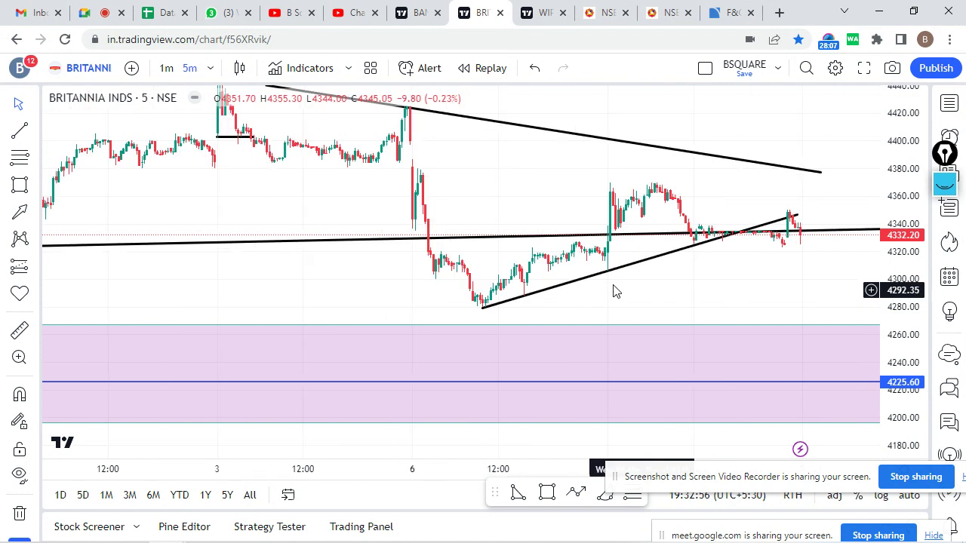
{"action": "scroll", "coordinate": [604, 283], "scroll_direction": "up", "scroll_amount": 5}
{"action": "left_click_drag", "start_coordinate": [911, 236], "coordinate": [911, 200]}
{"action": "scroll", "coordinate": [510, 323], "scroll_direction": "up", "scroll_amount": 3}
{"action": "left_click_drag", "start_coordinate": [510, 322], "coordinate": [655, 233]}
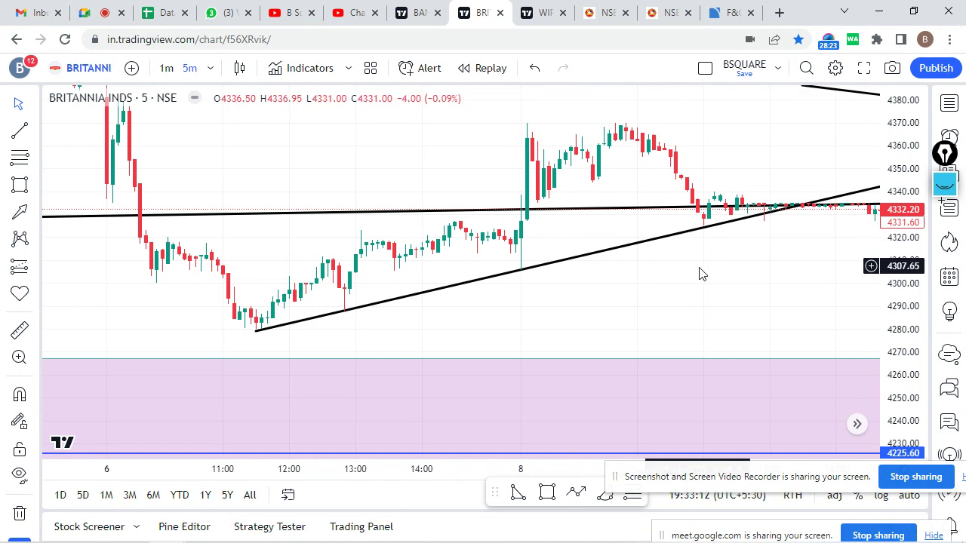
{"action": "left_click_drag", "start_coordinate": [750, 274], "coordinate": [571, 271]}
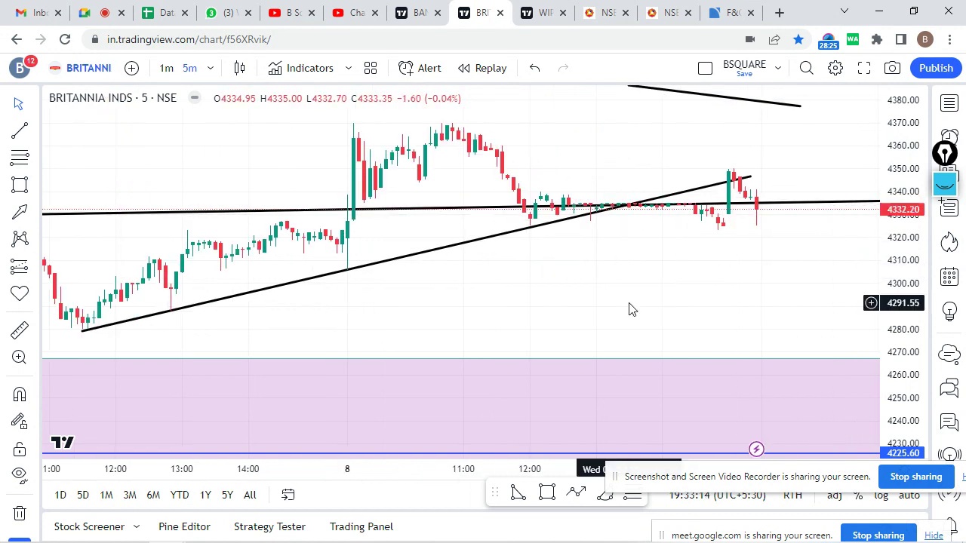
Return the chart to the 1-day interval, rescale its prices, and examine the latest candles at the short rising trend line.
{"action": "left_click", "coordinate": [212, 70]}
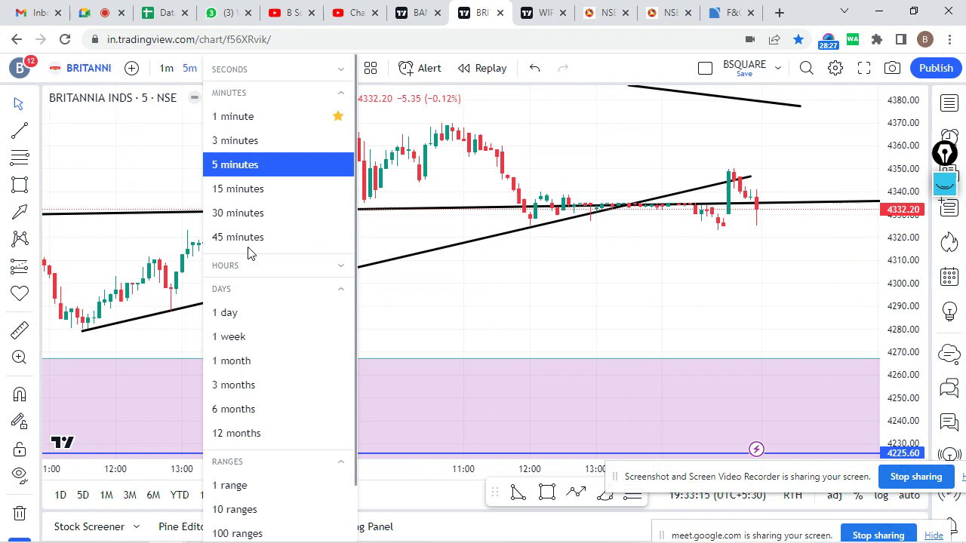
{"action": "left_click", "coordinate": [237, 311]}
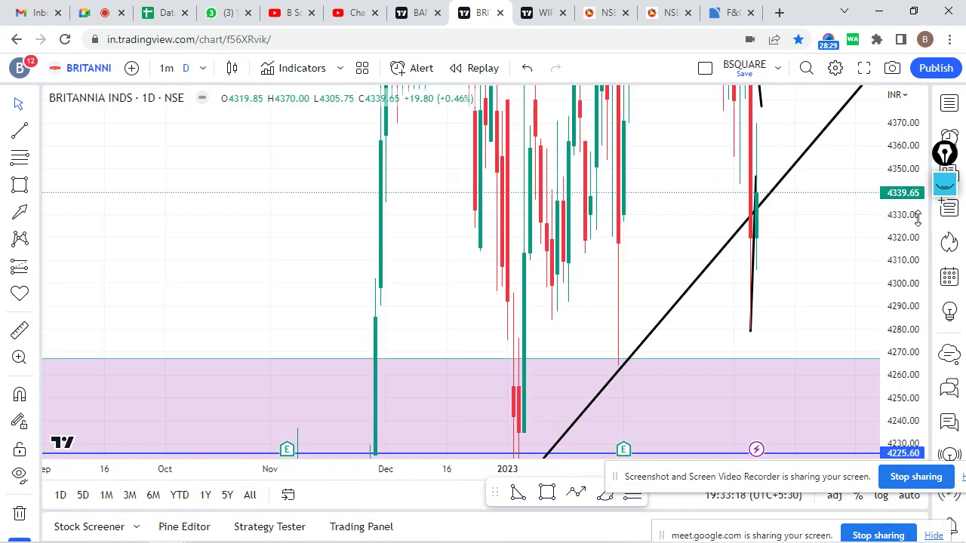
{"action": "left_click_drag", "start_coordinate": [904, 204], "coordinate": [903, 219]}
{"action": "left_click", "coordinate": [780, 297]}
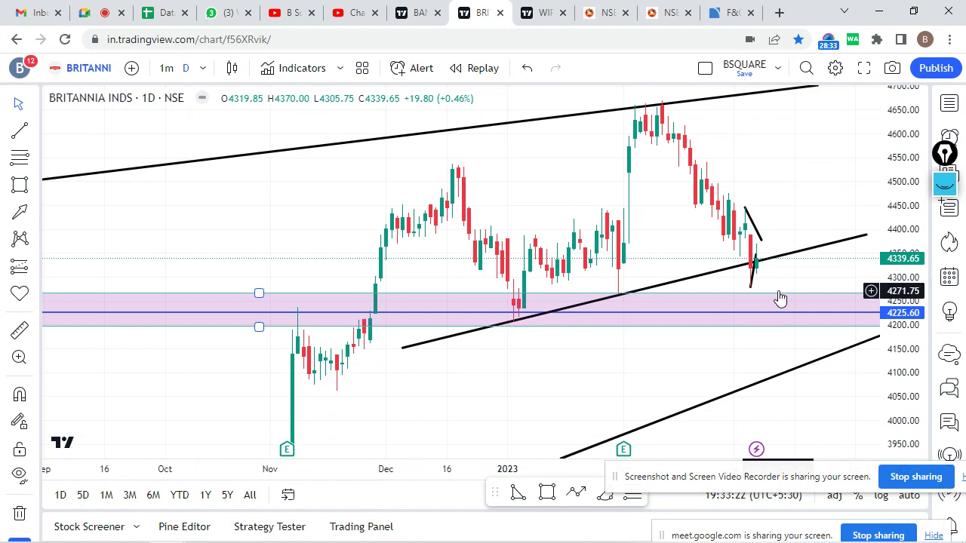
{"action": "scroll", "coordinate": [780, 297], "scroll_direction": "up", "scroll_amount": 2}
{"action": "scroll", "coordinate": [736, 302], "scroll_direction": "down", "scroll_amount": 2}
{"action": "scroll", "coordinate": [802, 271], "scroll_direction": "down", "scroll_amount": 2}
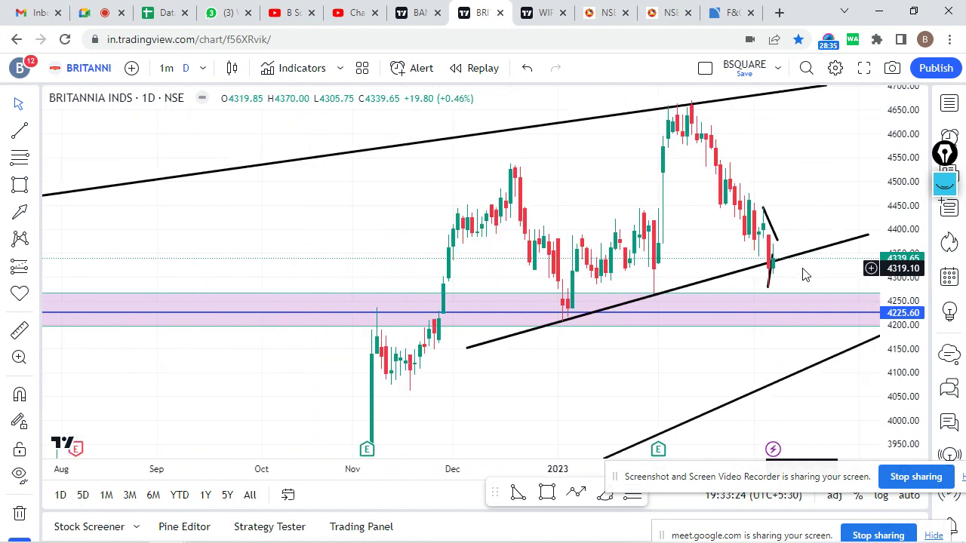
{"action": "left_click_drag", "start_coordinate": [802, 272], "coordinate": [826, 209]}
{"action": "scroll", "coordinate": [813, 230], "scroll_direction": "up", "scroll_amount": 2}
{"action": "scroll", "coordinate": [811, 226], "scroll_direction": "up", "scroll_amount": 2}
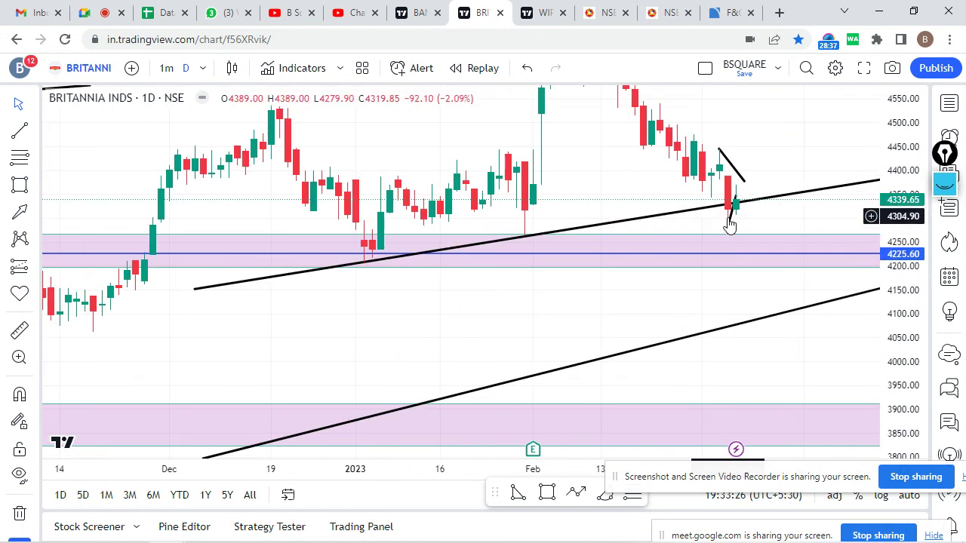
{"action": "scroll", "coordinate": [765, 218], "scroll_direction": "down", "scroll_amount": 3}
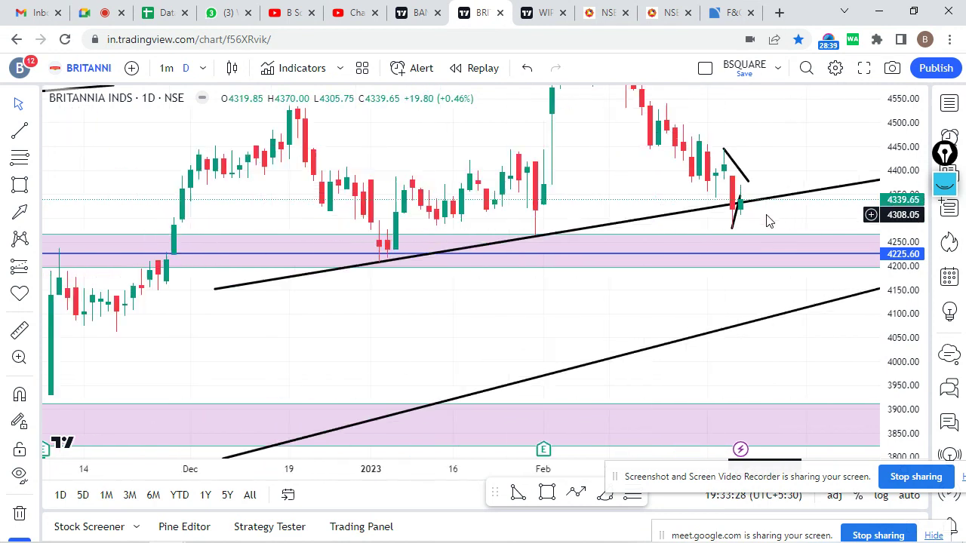
{"action": "left_click_drag", "start_coordinate": [791, 216], "coordinate": [747, 274]}
{"action": "scroll", "coordinate": [768, 265], "scroll_direction": "down", "scroll_amount": 2}
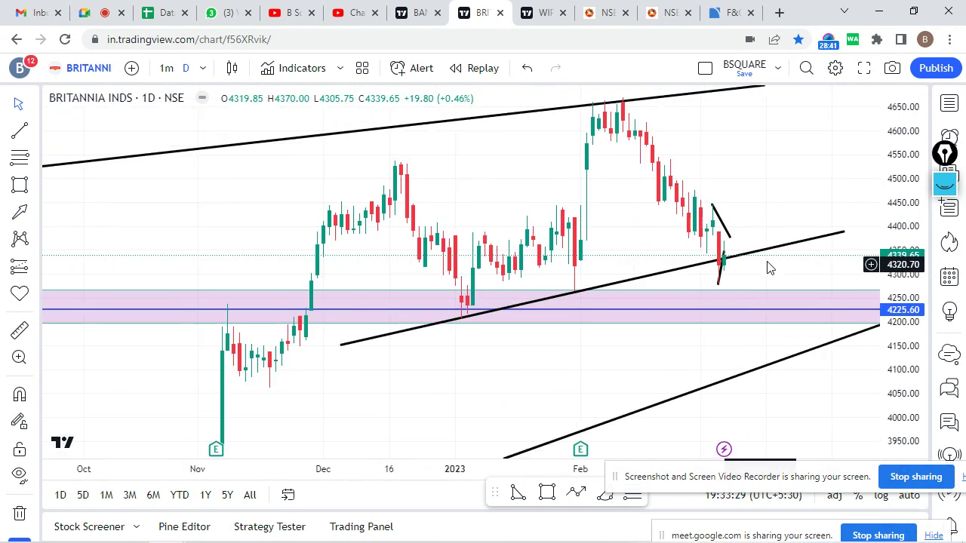
Delete the short falling line from 4445.30 to 4377.10 above the latest candles.
{"action": "scroll", "coordinate": [674, 240], "scroll_direction": "up", "scroll_amount": 3}
{"action": "left_click", "coordinate": [676, 236]}
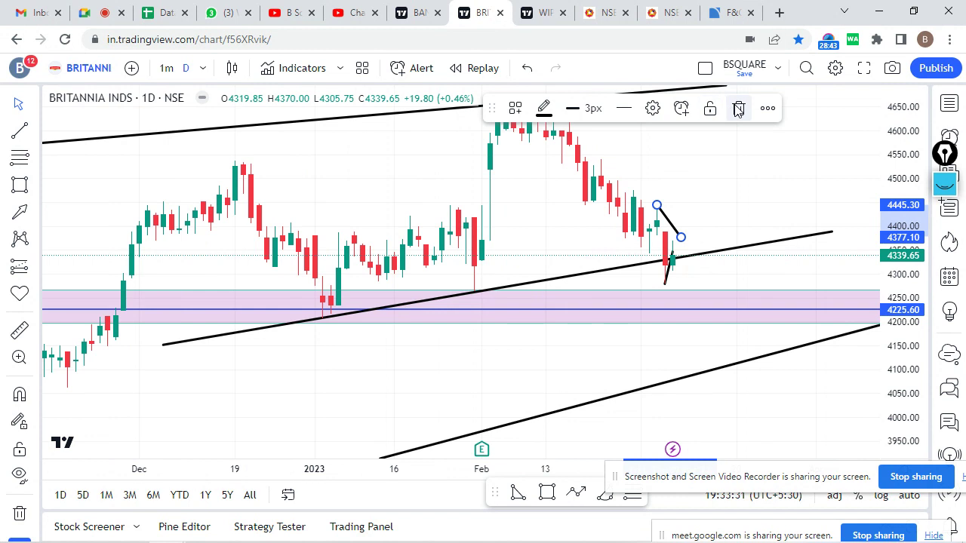
{"action": "left_click", "coordinate": [738, 109]}
{"action": "scroll", "coordinate": [772, 264], "scroll_direction": "up", "scroll_amount": 2}
{"action": "scroll", "coordinate": [777, 267], "scroll_direction": "down", "scroll_amount": 2}
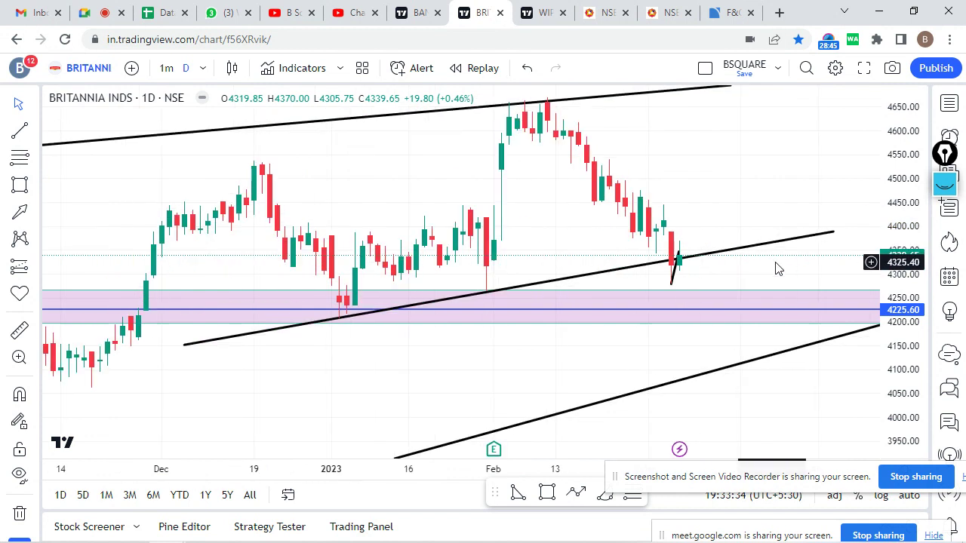
Inspect the last two daily candles where they meet the short rising trend line above the 4225.60 support zone.
{"action": "left_click_drag", "start_coordinate": [739, 263], "coordinate": [761, 252]}
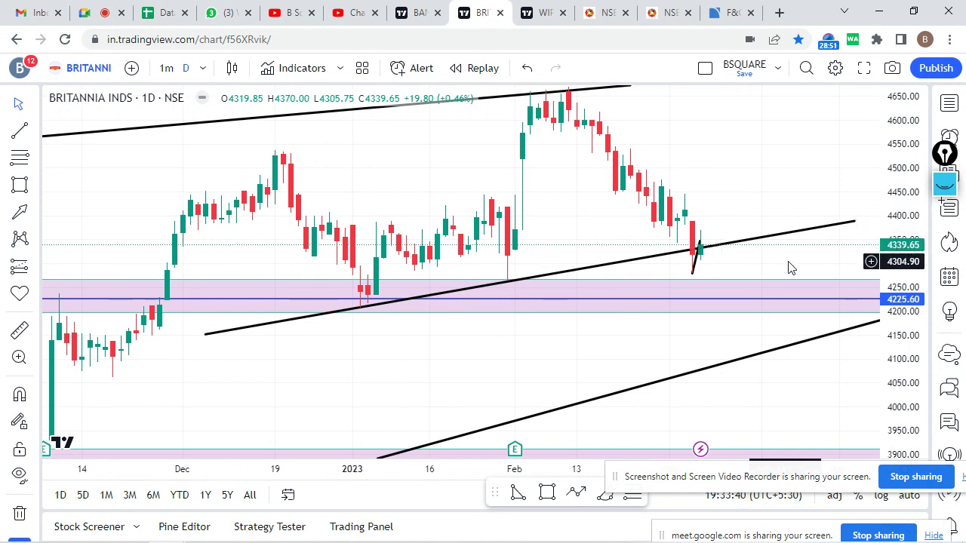
{"action": "scroll", "coordinate": [791, 268], "scroll_direction": "down", "scroll_amount": 3}
{"action": "scroll", "coordinate": [909, 240], "scroll_direction": "down", "scroll_amount": 3}
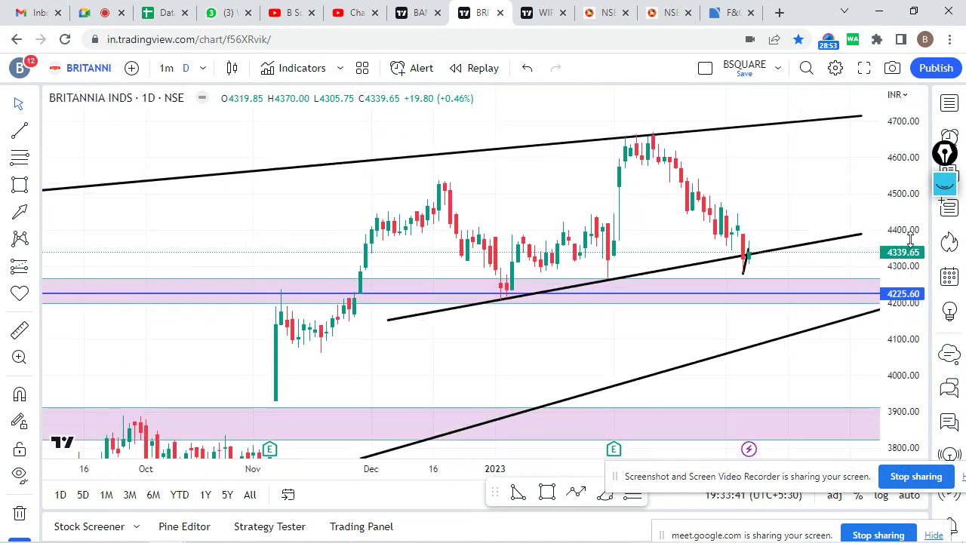
{"action": "scroll", "coordinate": [909, 240], "scroll_direction": "down", "scroll_amount": 2}
{"action": "scroll", "coordinate": [790, 371], "scroll_direction": "right", "scroll_amount": 2}
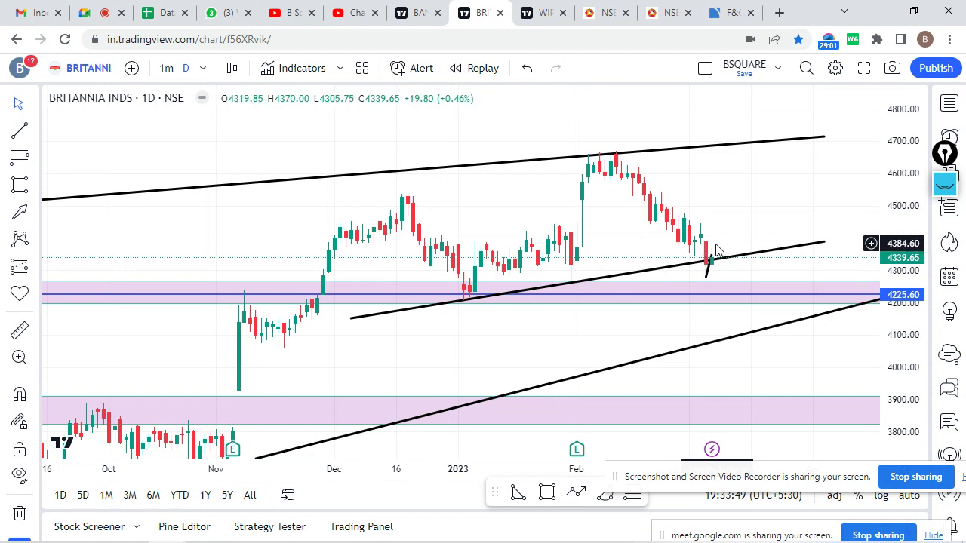
{"action": "scroll", "coordinate": [690, 289], "scroll_direction": "up", "scroll_amount": 5}
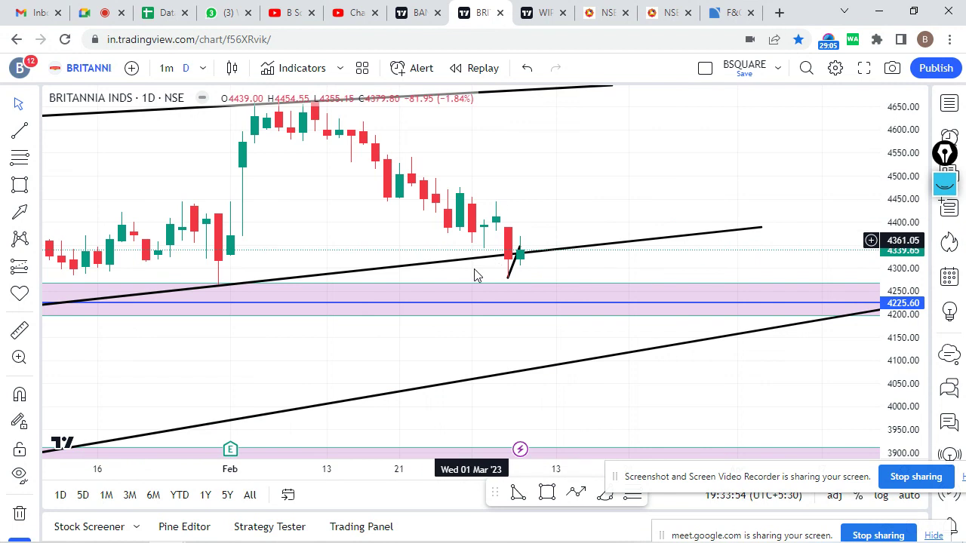
{"action": "scroll", "coordinate": [596, 291], "scroll_direction": "down", "scroll_amount": 3}
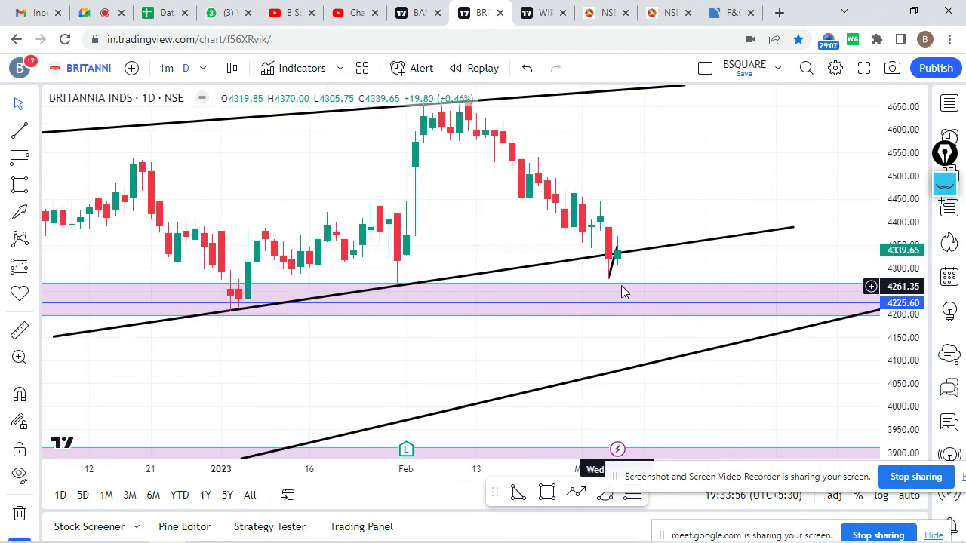
{"action": "scroll", "coordinate": [621, 293], "scroll_direction": "down", "scroll_amount": 1}
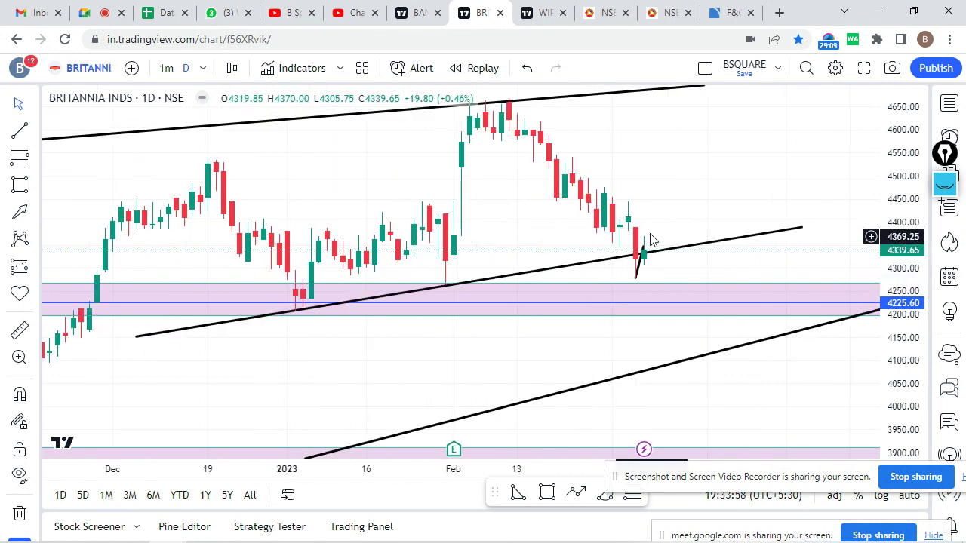
{"action": "left_click_drag", "start_coordinate": [648, 232], "coordinate": [650, 242]}
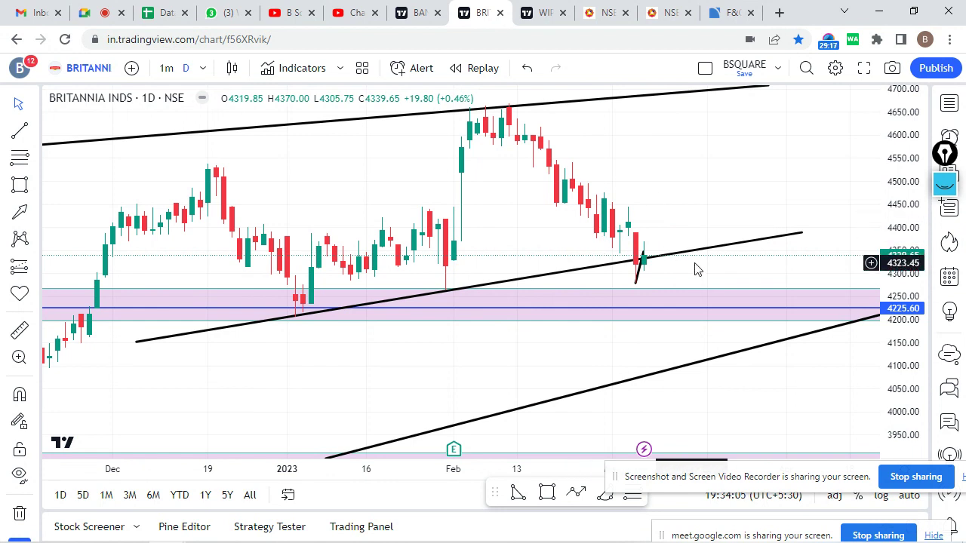
Review the wider daily structure from the upper trend line near 4700 down to the 3830–3910 zone.
{"action": "scroll", "coordinate": [694, 267], "scroll_direction": "down", "scroll_amount": 1}
{"action": "scroll", "coordinate": [728, 253], "scroll_direction": "left", "scroll_amount": 2}
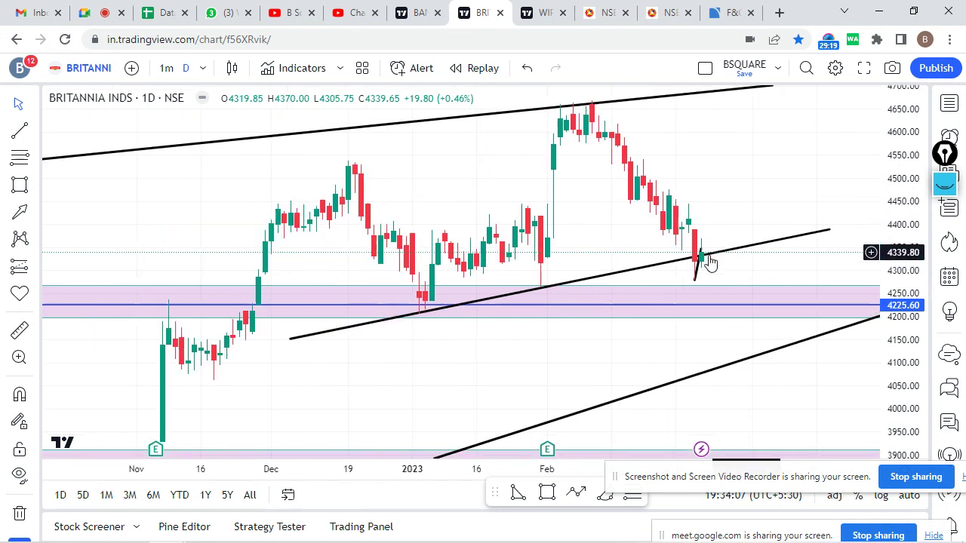
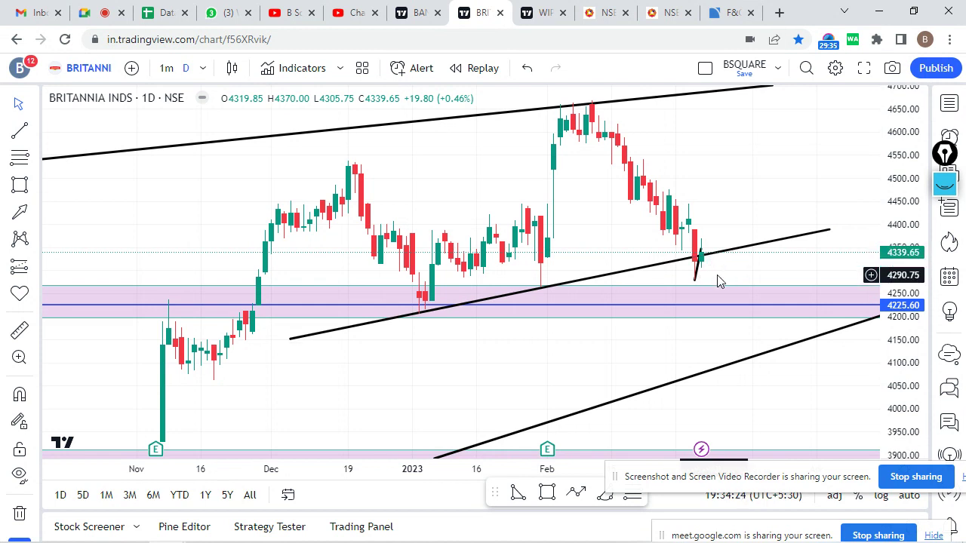
{"action": "scroll", "coordinate": [765, 272], "scroll_direction": "down", "scroll_amount": 2}
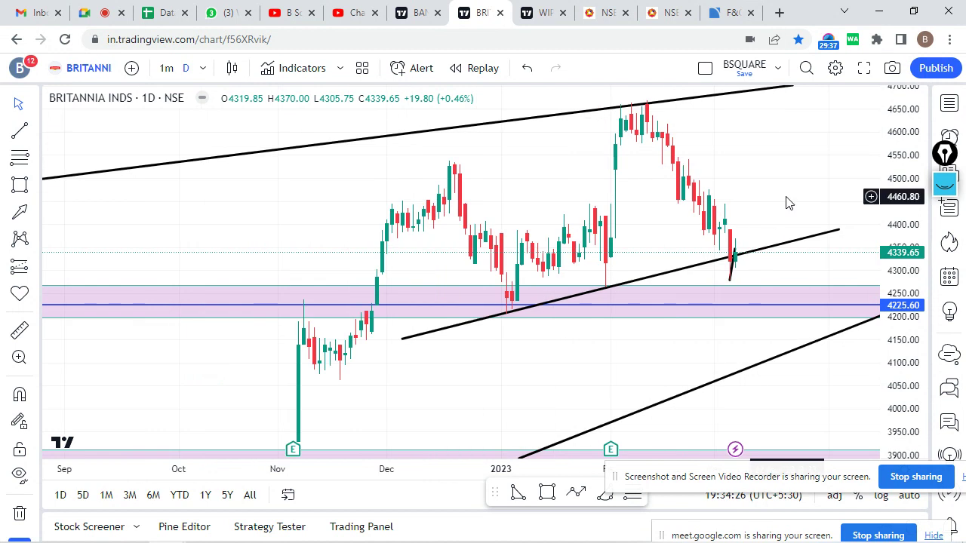
{"action": "scroll", "coordinate": [787, 201], "scroll_direction": "right", "scroll_amount": 2}
{"action": "scroll", "coordinate": [772, 307], "scroll_direction": "down", "scroll_amount": 3}
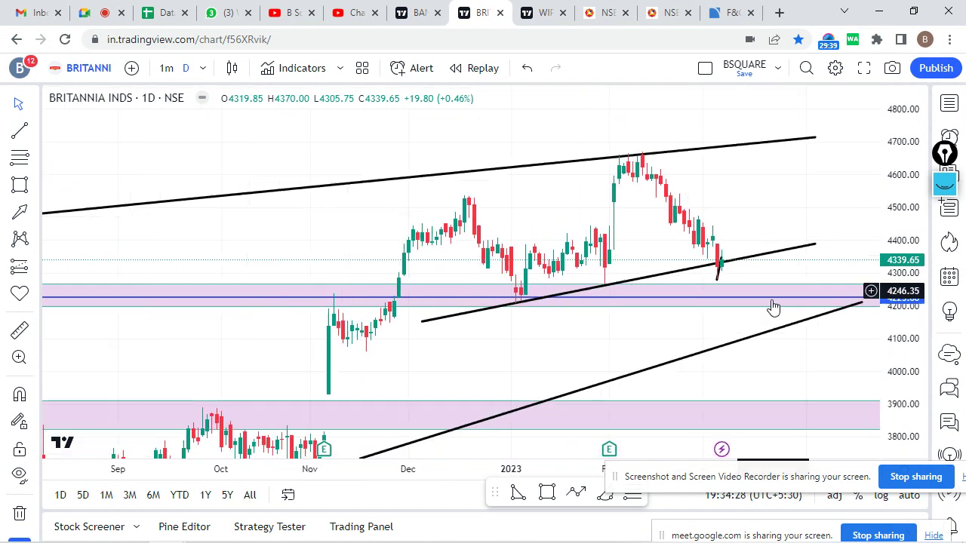
{"action": "left_click_drag", "start_coordinate": [794, 375], "coordinate": [726, 367]}
{"action": "scroll", "coordinate": [732, 354], "scroll_direction": "down", "scroll_amount": 3}
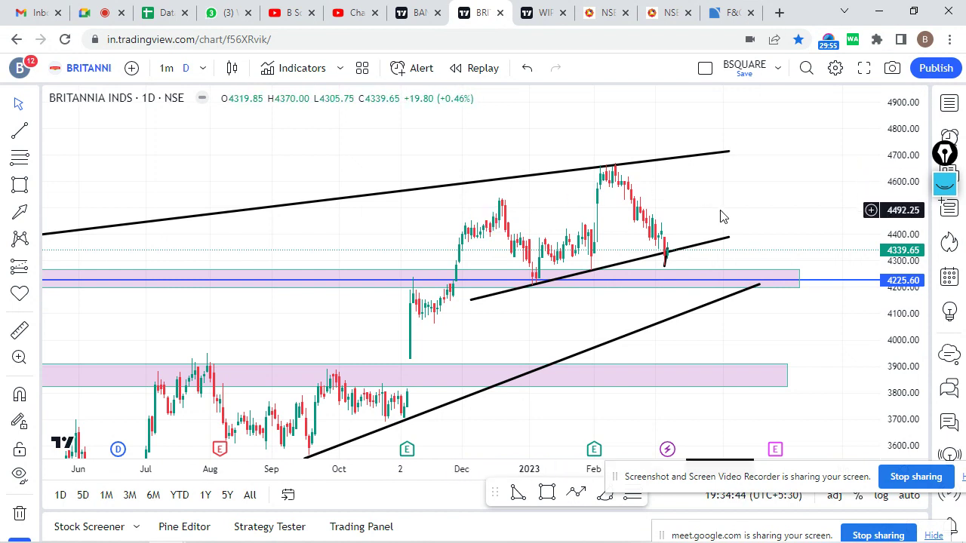
{"action": "scroll", "coordinate": [719, 216], "scroll_direction": "down", "scroll_amount": 2}
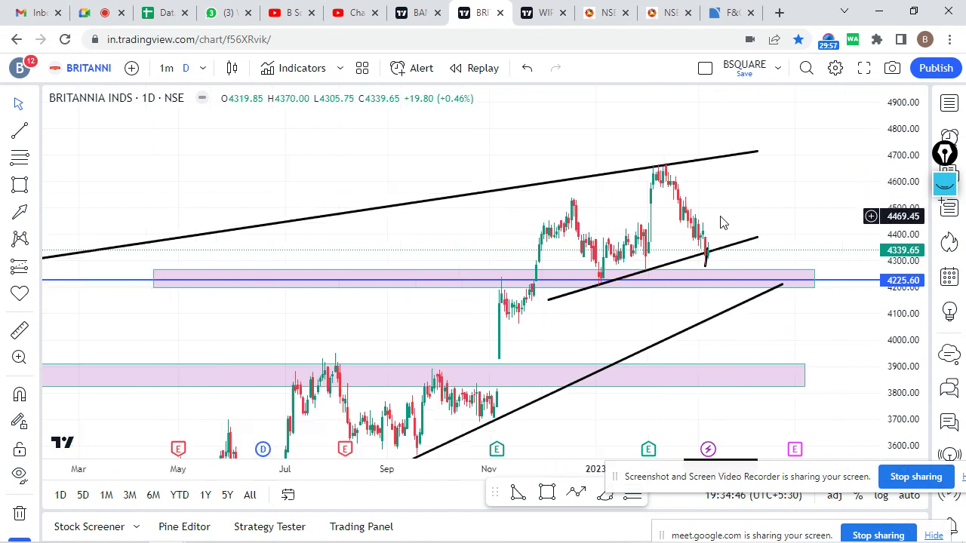
Compare Britannia's latest daily candles at the short rising trend line with the upper trend line and the 4225.60 support zone.
{"action": "scroll", "coordinate": [759, 216], "scroll_direction": "up", "scroll_amount": 2}
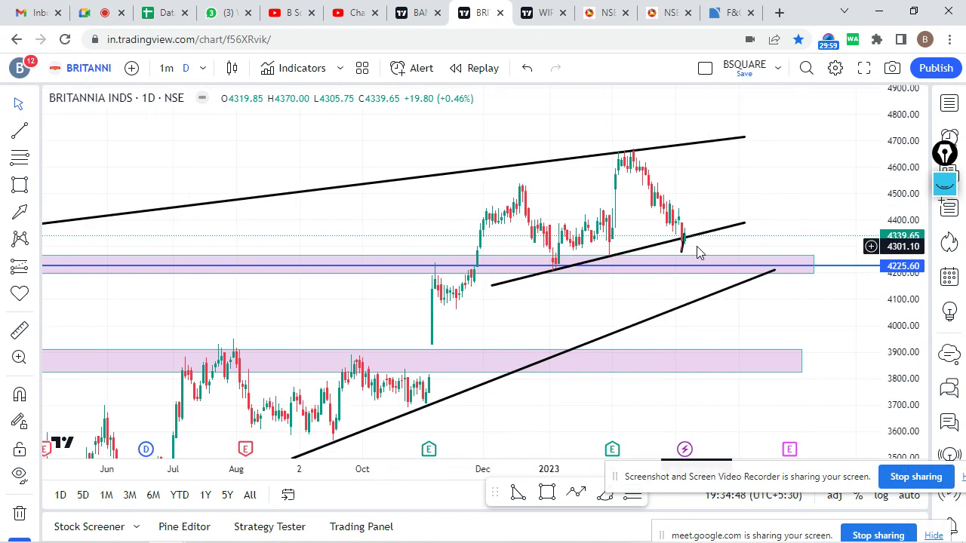
{"action": "scroll", "coordinate": [618, 271], "scroll_direction": "up", "scroll_amount": 2}
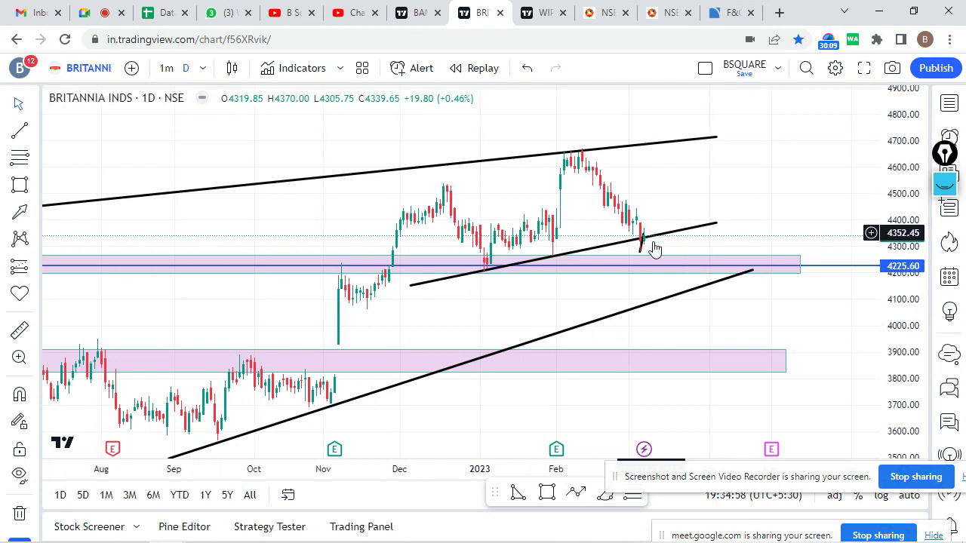
{"action": "scroll", "coordinate": [709, 235], "scroll_direction": "down", "scroll_amount": 5}
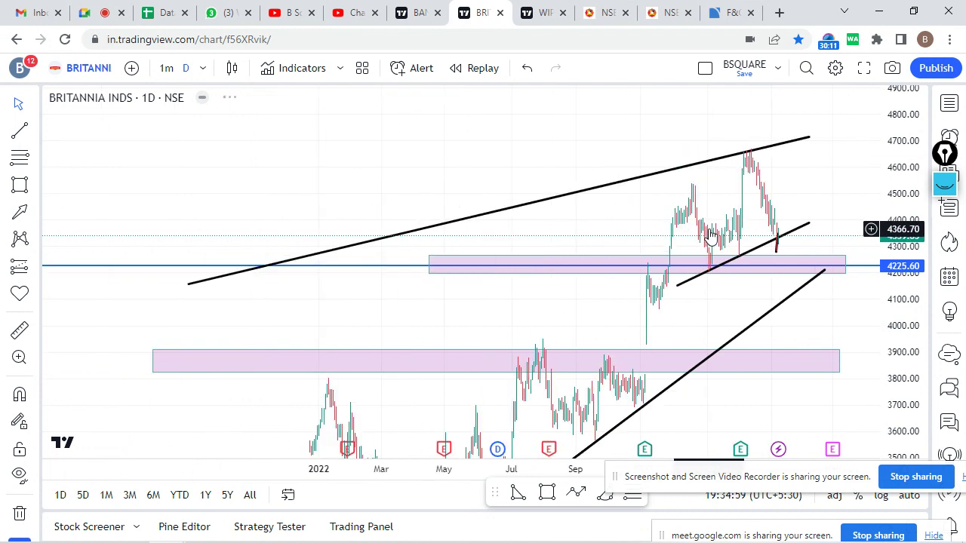
{"action": "scroll", "coordinate": [762, 234], "scroll_direction": "up", "scroll_amount": 3}
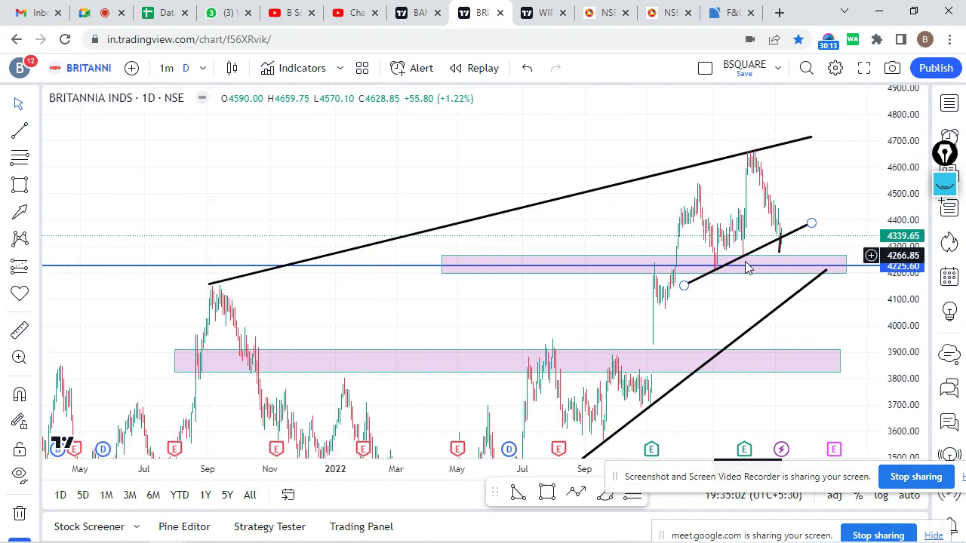
{"action": "scroll", "coordinate": [578, 284], "scroll_direction": "down", "scroll_amount": 4}
{"action": "scroll", "coordinate": [720, 241], "scroll_direction": "up", "scroll_amount": 4}
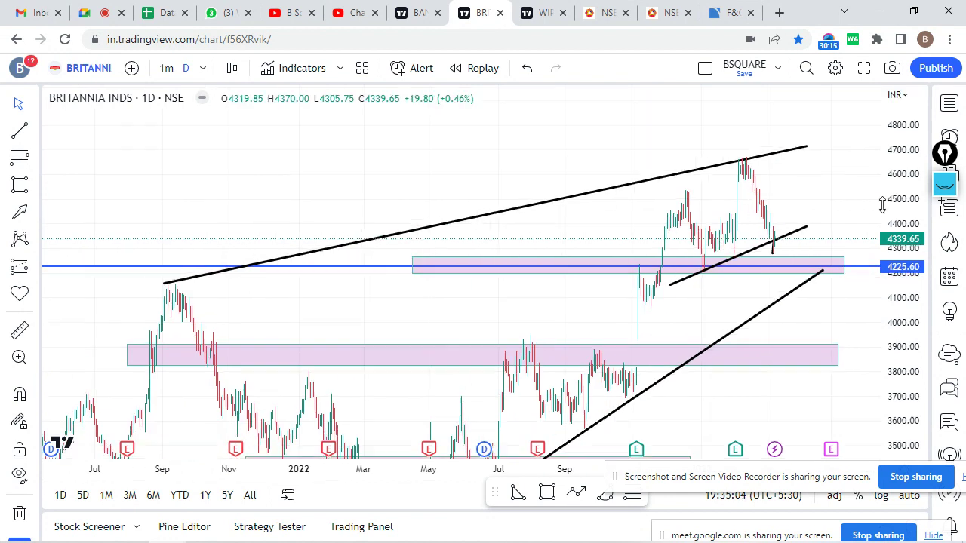
{"action": "scroll", "coordinate": [825, 295], "scroll_direction": "up", "scroll_amount": 5}
{"action": "scroll", "coordinate": [722, 330], "scroll_direction": "up", "scroll_amount": 3}
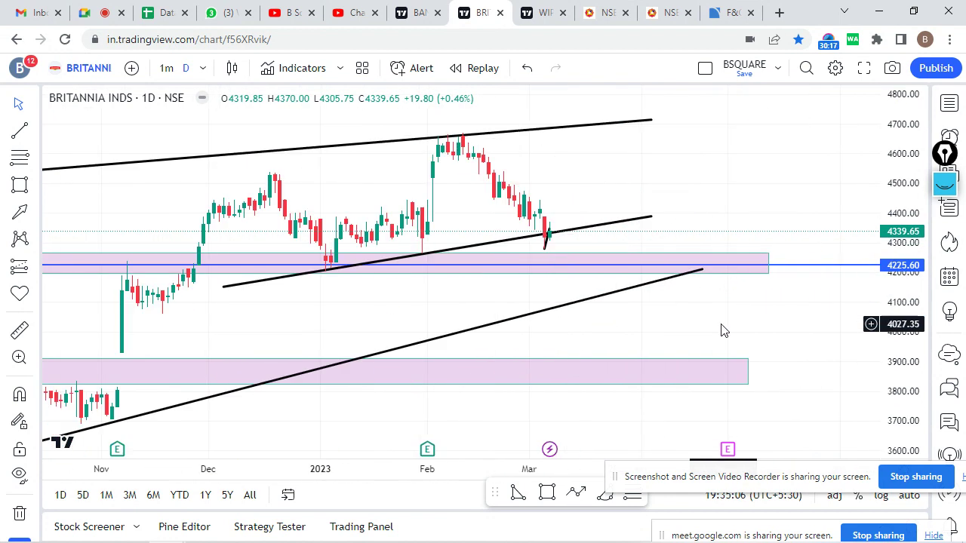
{"action": "scroll", "coordinate": [772, 319], "scroll_direction": "down", "scroll_amount": 1}
{"action": "scroll", "coordinate": [820, 277], "scroll_direction": "down", "scroll_amount": 5}
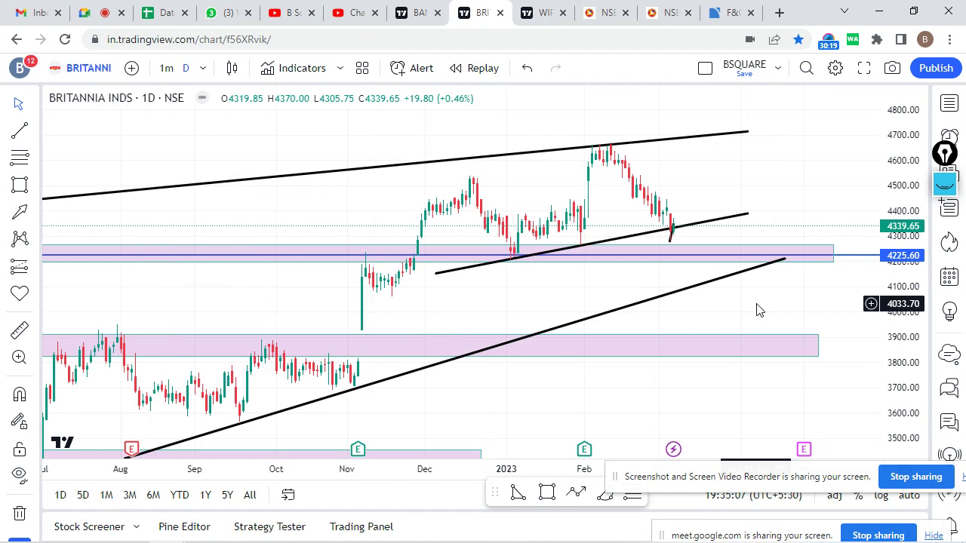
Examine where the daily candles touch the long rising trend line between May and November 2022.
{"action": "left_click_drag", "start_coordinate": [762, 272], "coordinate": [771, 244]}
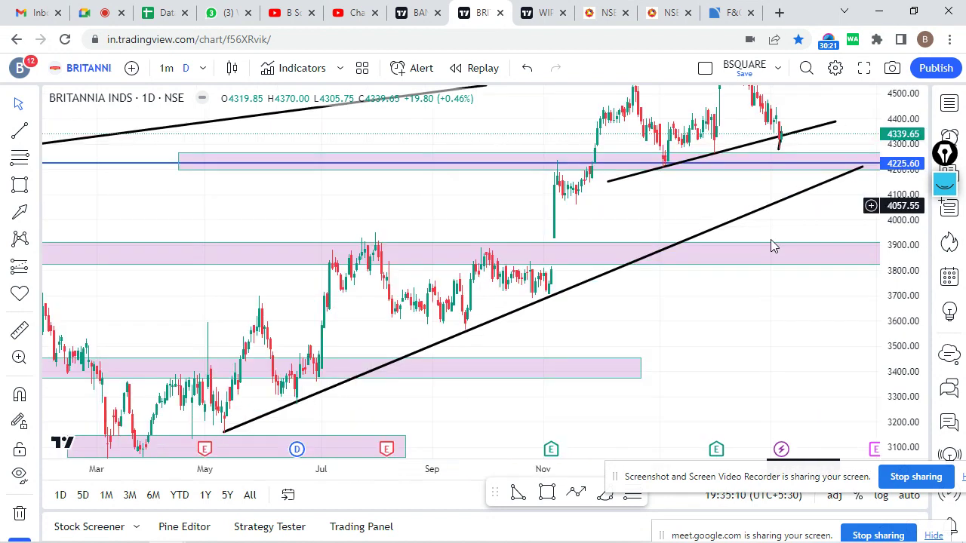
{"action": "left_click_drag", "start_coordinate": [657, 324], "coordinate": [686, 259]}
{"action": "scroll", "coordinate": [600, 284], "scroll_direction": "up", "scroll_amount": 3}
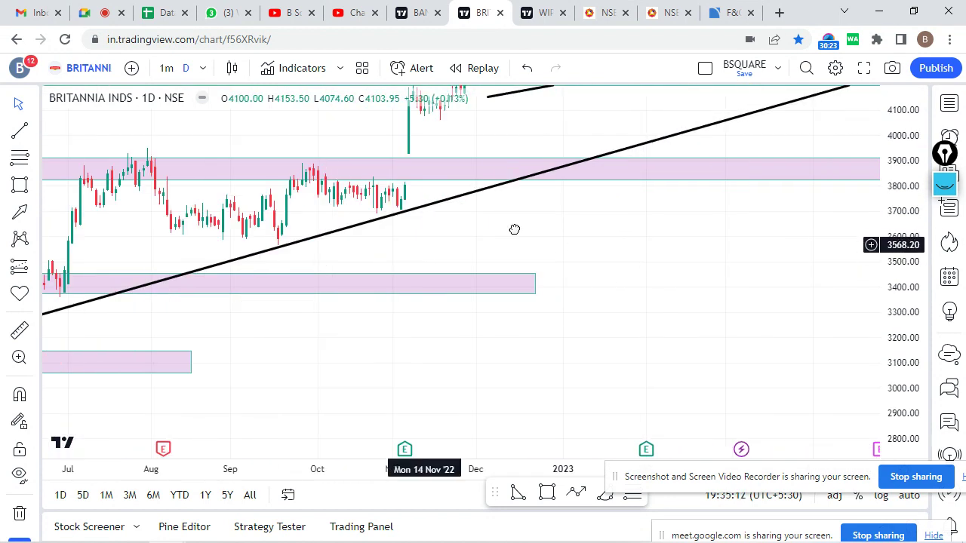
{"action": "left_click_drag", "start_coordinate": [513, 228], "coordinate": [851, 186]}
{"action": "scroll", "coordinate": [719, 293], "scroll_direction": "up", "scroll_amount": 2}
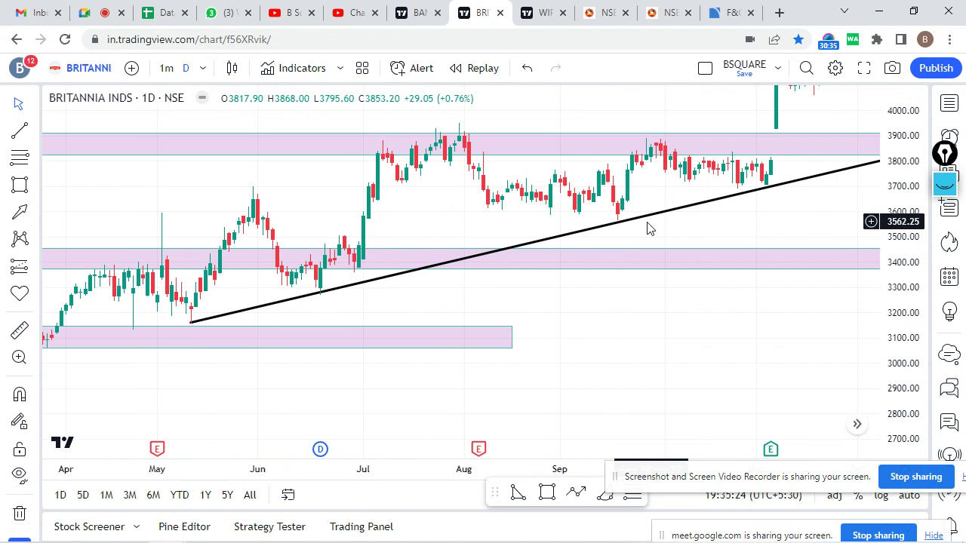
{"action": "left_click_drag", "start_coordinate": [649, 228], "coordinate": [636, 236]}
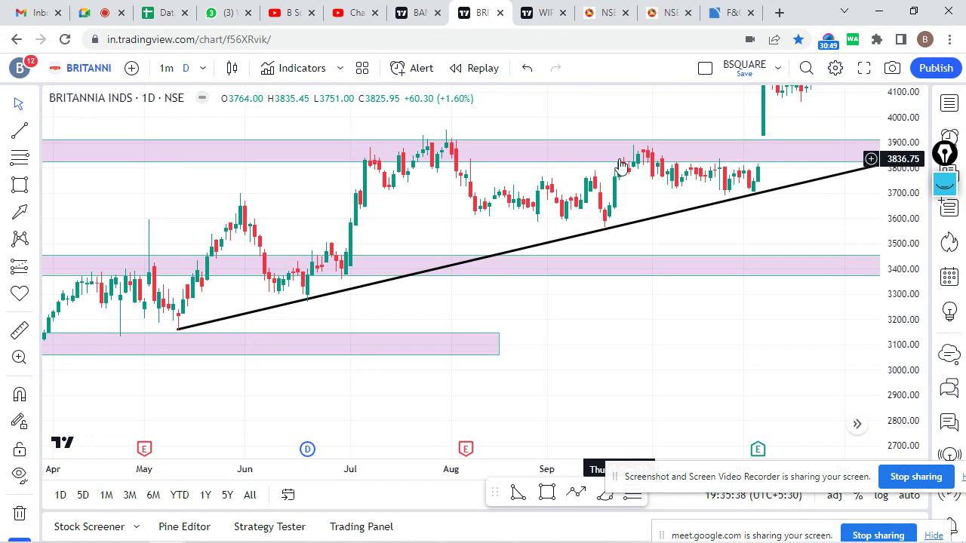
{"action": "left_click_drag", "start_coordinate": [789, 201], "coordinate": [722, 237]}
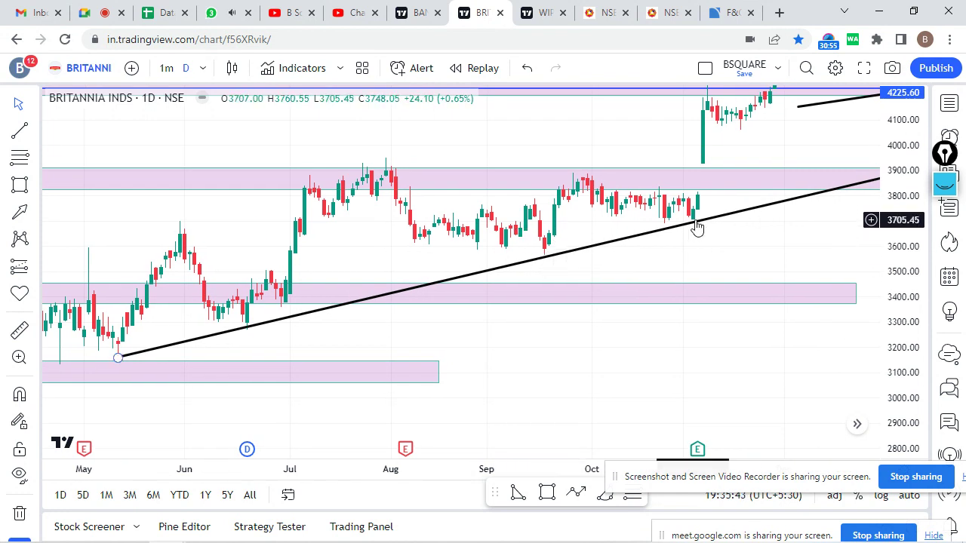
{"action": "scroll", "coordinate": [720, 233], "scroll_direction": "down", "scroll_amount": 2}
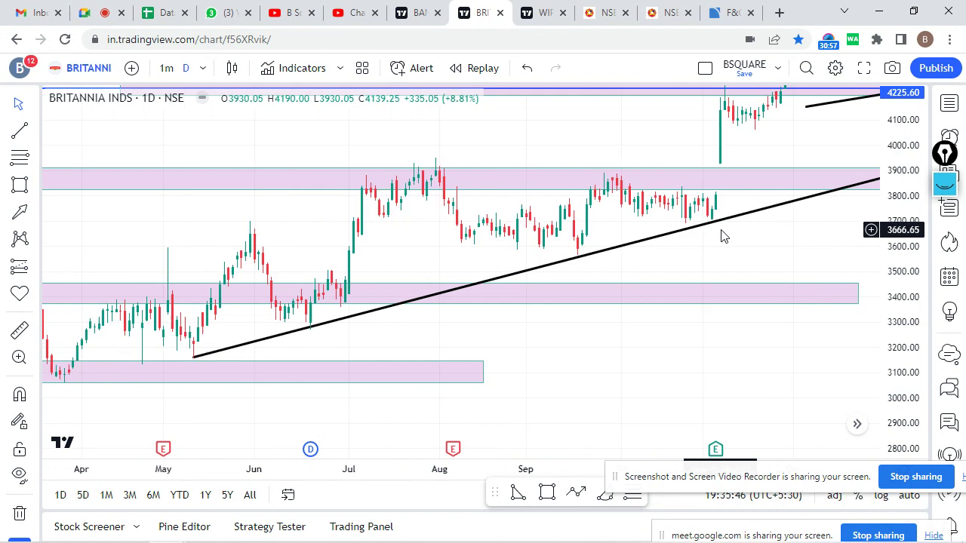
{"action": "left_click_drag", "start_coordinate": [720, 233], "coordinate": [623, 325]}
{"action": "scroll", "coordinate": [717, 312], "scroll_direction": "down", "scroll_amount": 2}
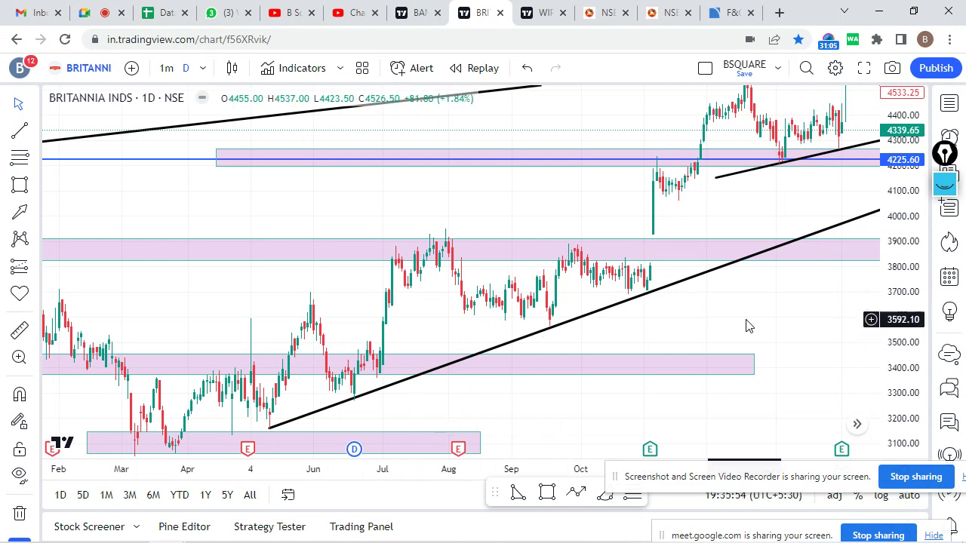
{"action": "left_click_drag", "start_coordinate": [746, 322], "coordinate": [696, 332]}
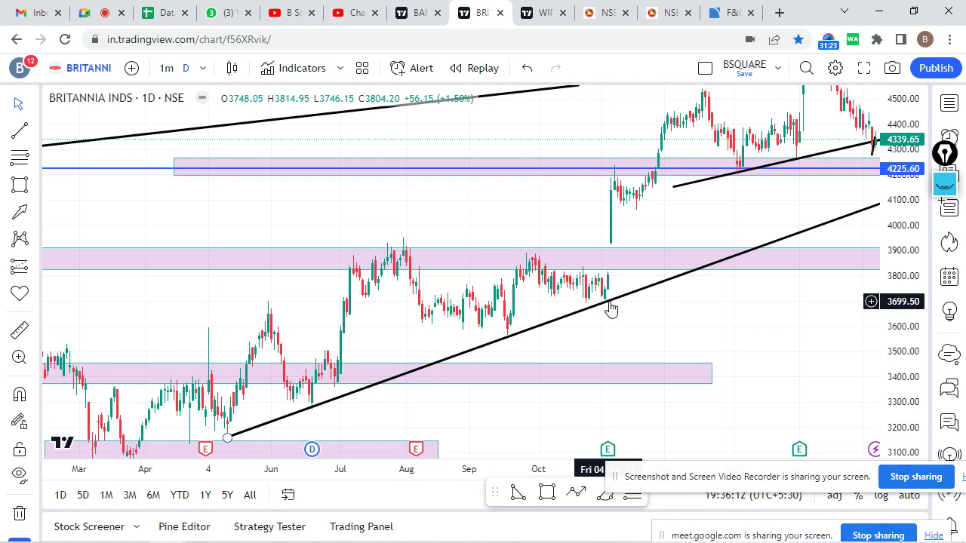
Follow the long rising trend line to the latest candles and review its position relative to the 4225.60 support zone.
{"action": "left_click_drag", "start_coordinate": [734, 315], "coordinate": [472, 322]}
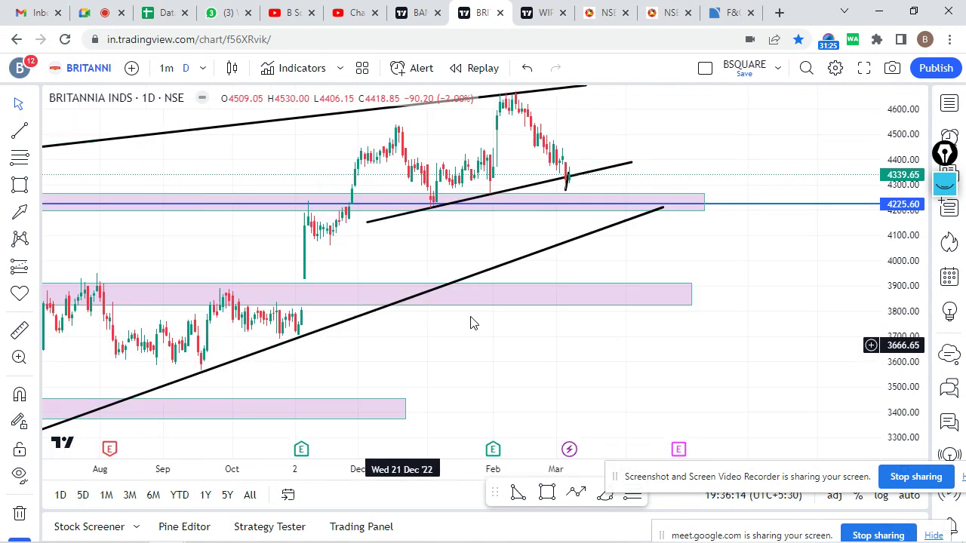
{"action": "left_click_drag", "start_coordinate": [640, 244], "coordinate": [828, 204]}
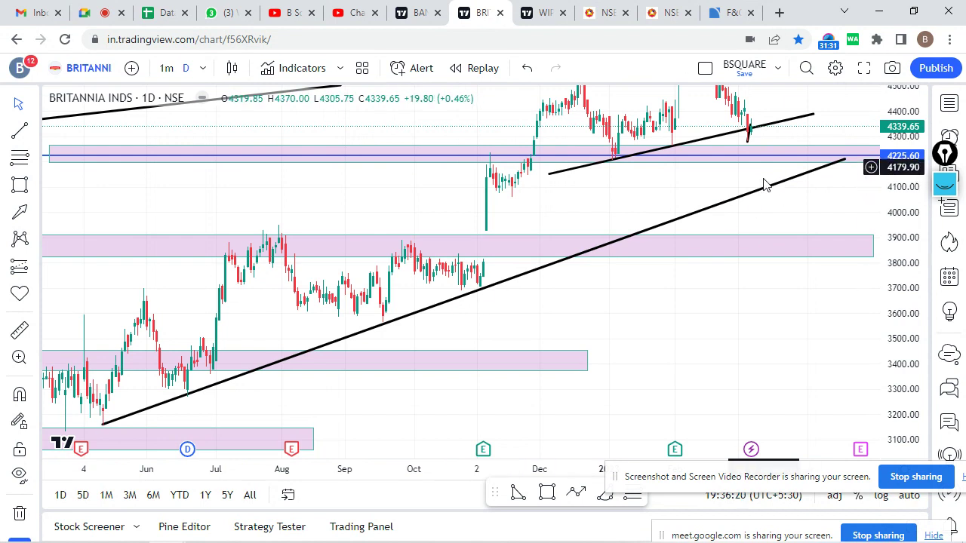
{"action": "left_click_drag", "start_coordinate": [797, 198], "coordinate": [770, 257]}
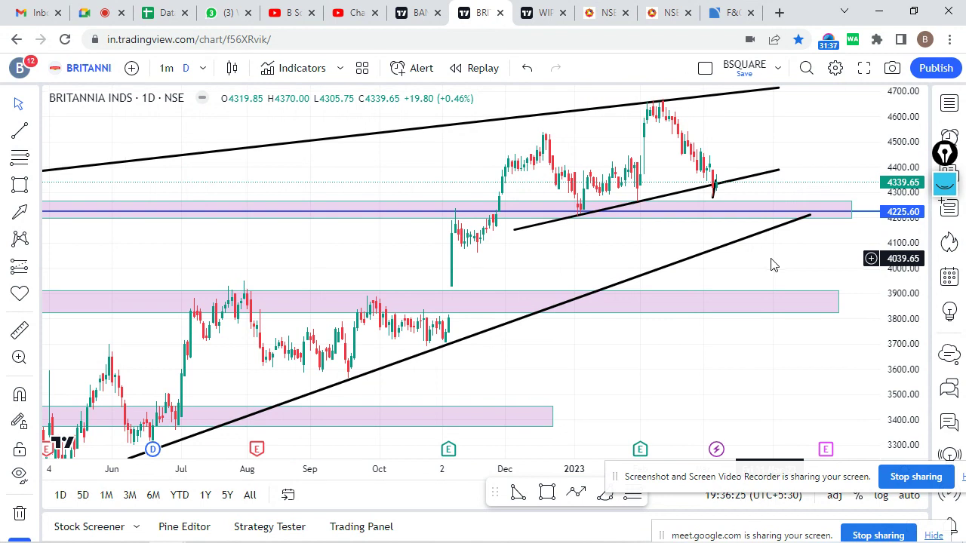
{"action": "left_click_drag", "start_coordinate": [771, 264], "coordinate": [832, 231]}
{"action": "scroll", "coordinate": [800, 301], "scroll_direction": "down", "scroll_amount": 5}
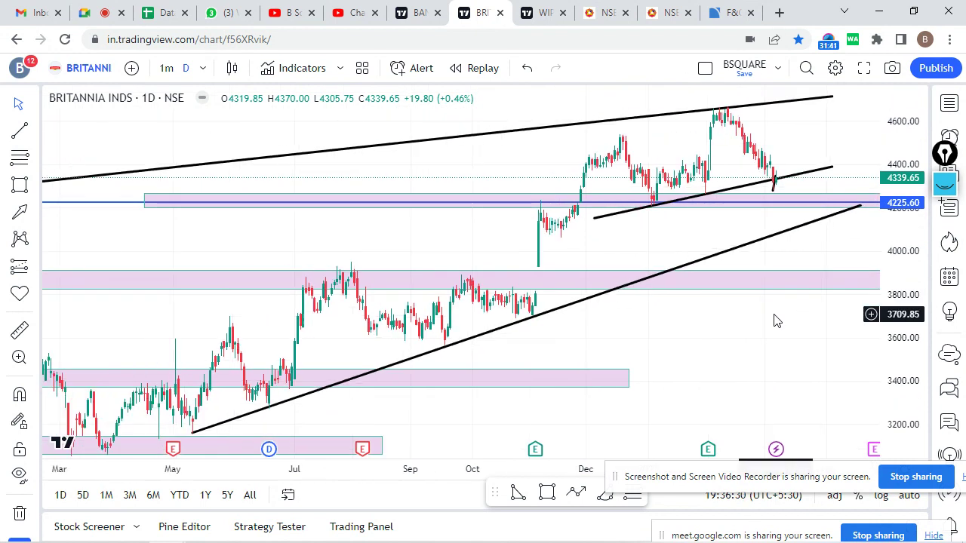
Load the MARUTI chart from the BSQUARE LIST watchlist, and hide the watchlist again.
{"action": "left_click", "coordinate": [949, 103]}
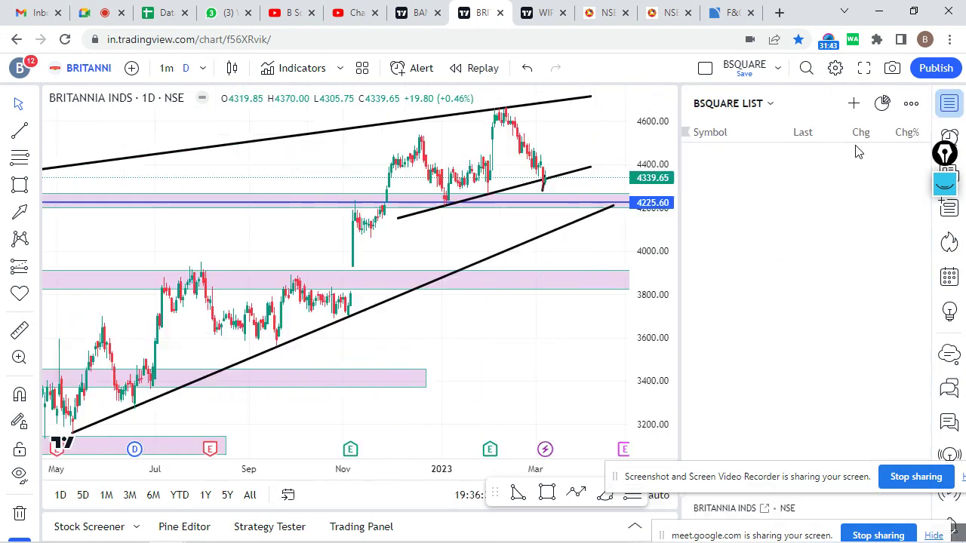
{"action": "scroll", "coordinate": [721, 311], "scroll_direction": "down", "scroll_amount": 9}
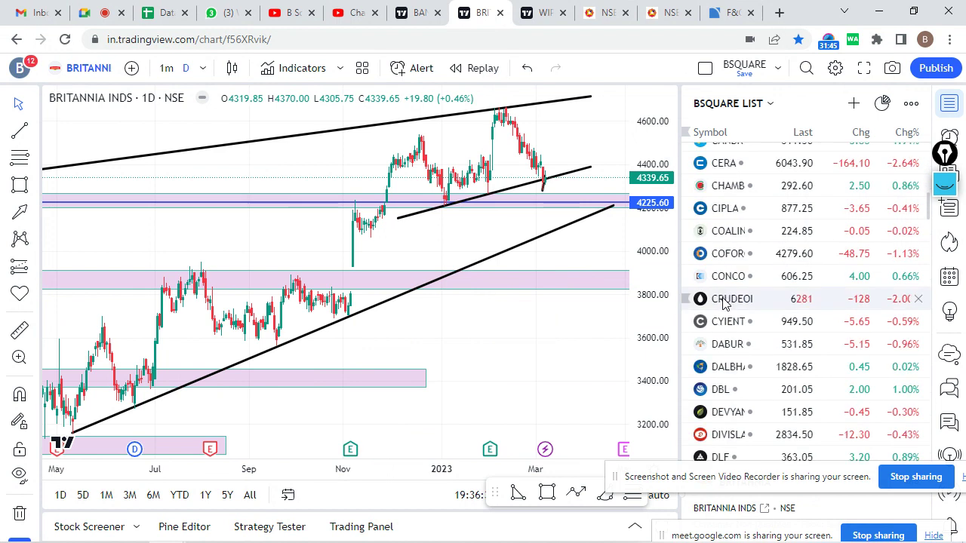
{"action": "scroll", "coordinate": [724, 306], "scroll_direction": "down", "scroll_amount": 6}
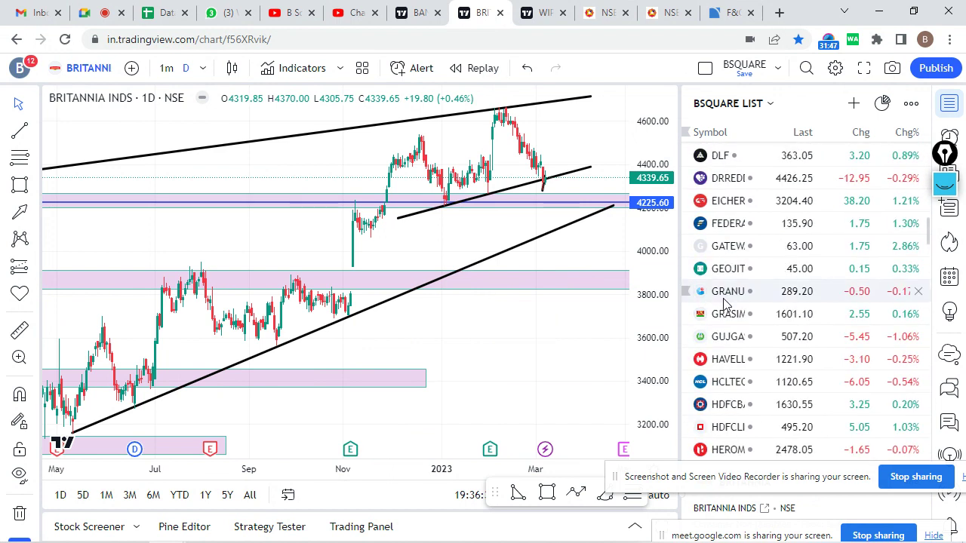
{"action": "scroll", "coordinate": [732, 323], "scroll_direction": "down", "scroll_amount": 8}
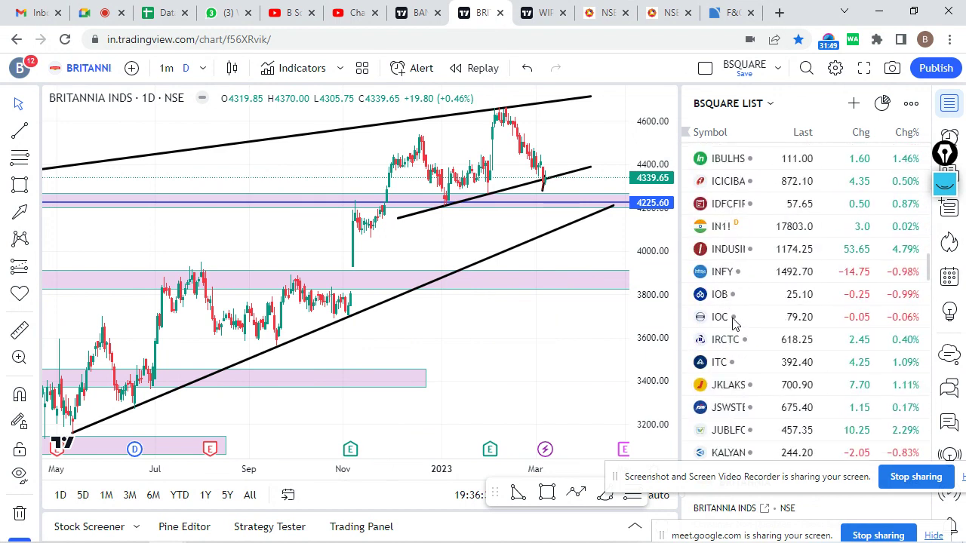
{"action": "scroll", "coordinate": [738, 260], "scroll_direction": "down", "scroll_amount": 3}
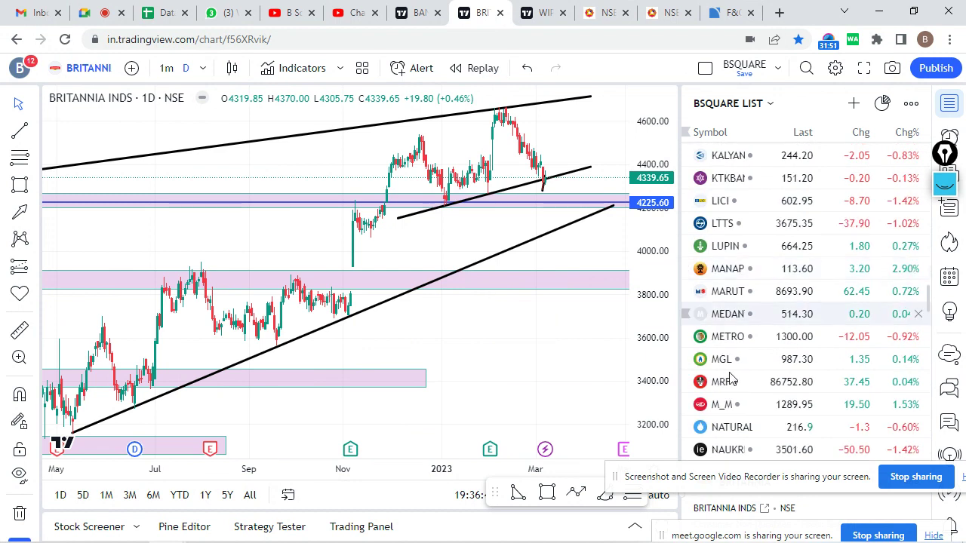
{"action": "left_click", "coordinate": [722, 291]}
{"action": "left_click", "coordinate": [949, 102]}
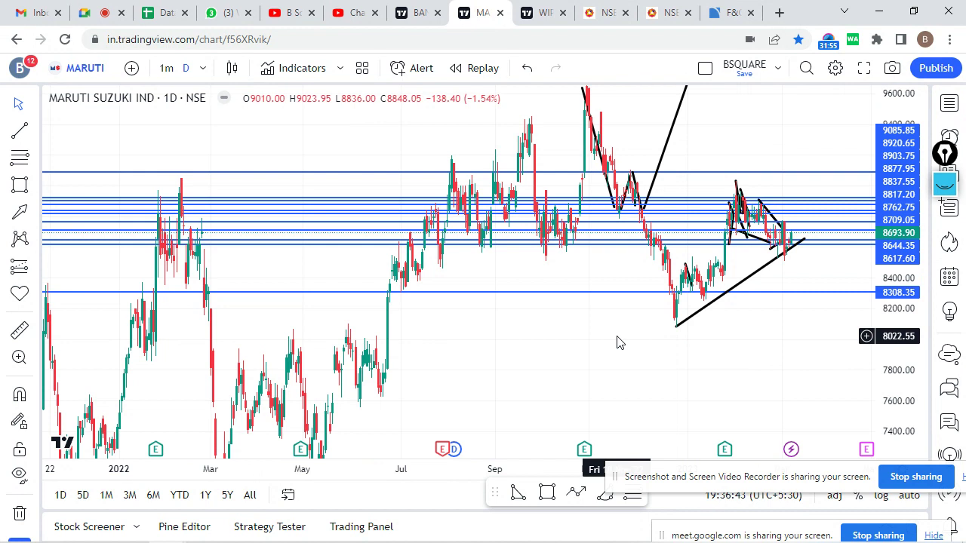
Examine Maruti's rising trend line from the late December 2022 low to the March 2023 candles.
{"action": "left_click_drag", "start_coordinate": [618, 340], "coordinate": [393, 395]}
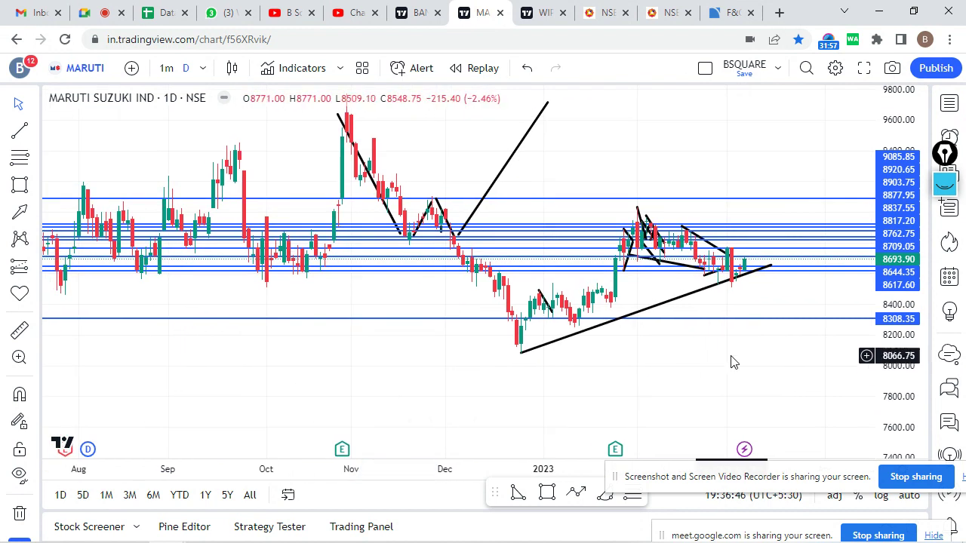
{"action": "scroll", "coordinate": [860, 281], "scroll_direction": "up", "scroll_amount": 2}
{"action": "scroll", "coordinate": [556, 375], "scroll_direction": "up", "scroll_amount": 2}
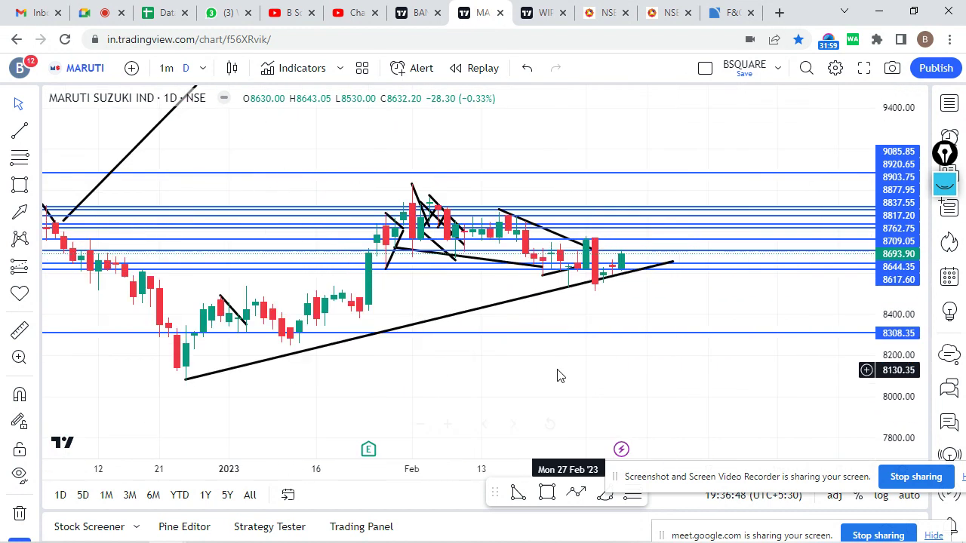
{"action": "scroll", "coordinate": [707, 341], "scroll_direction": "up", "scroll_amount": 2}
{"action": "scroll", "coordinate": [390, 378], "scroll_direction": "down", "scroll_amount": 1}
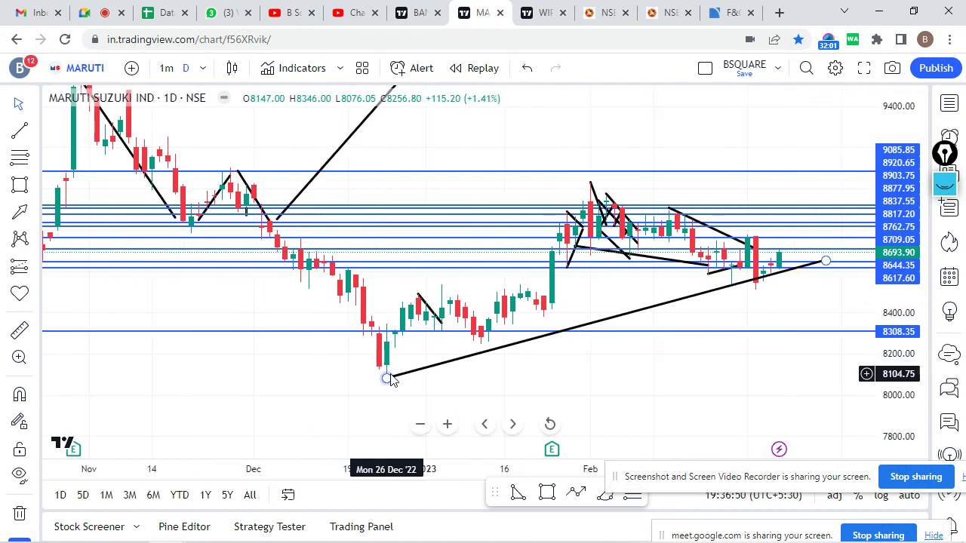
{"action": "scroll", "coordinate": [755, 328], "scroll_direction": "up", "scroll_amount": 3}
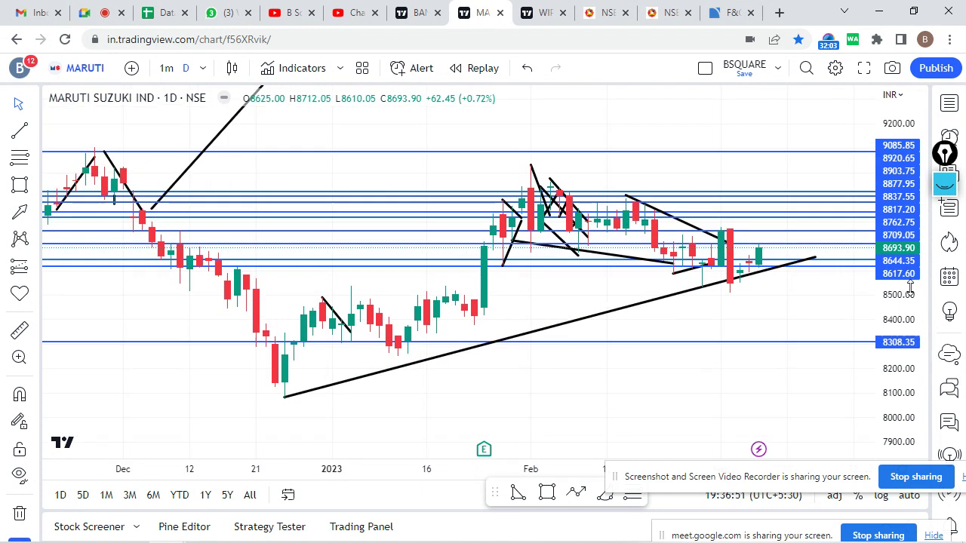
{"action": "scroll", "coordinate": [614, 328], "scroll_direction": "up", "scroll_amount": 2}
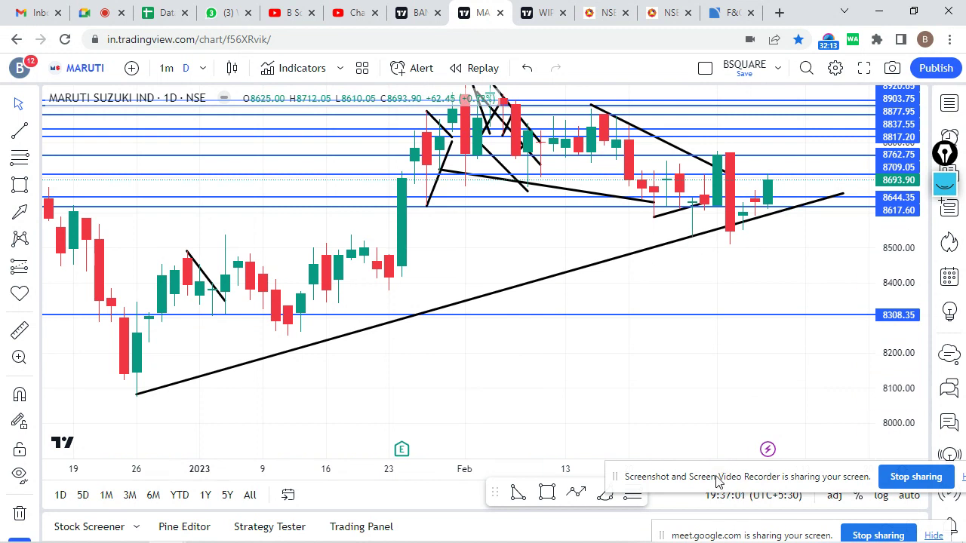
Move the screen-sharing notice off the date axis and inspect the late February and early March candles at Maruti's rising trend line.
{"action": "left_click_drag", "start_coordinate": [713, 477], "coordinate": [713, 494]}
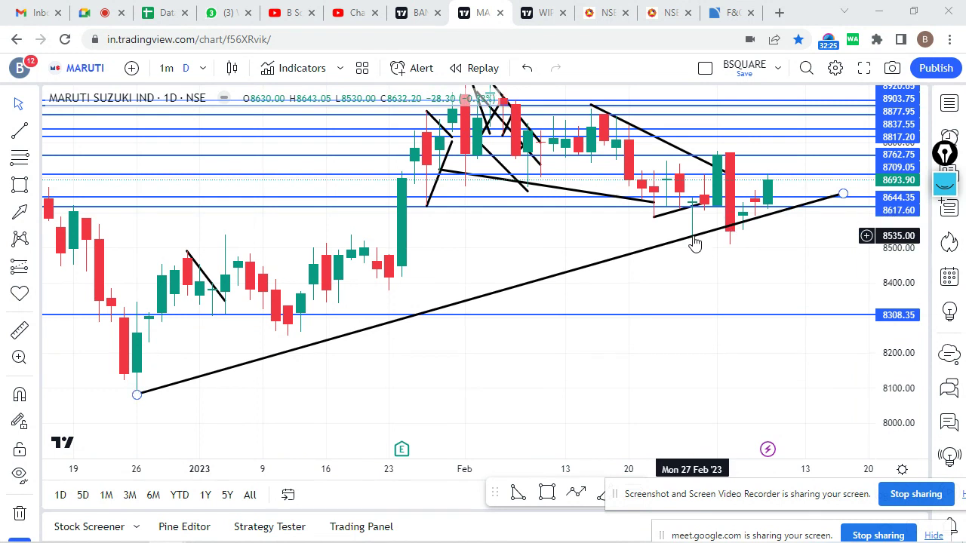
{"action": "left_click_drag", "start_coordinate": [764, 240], "coordinate": [705, 291]}
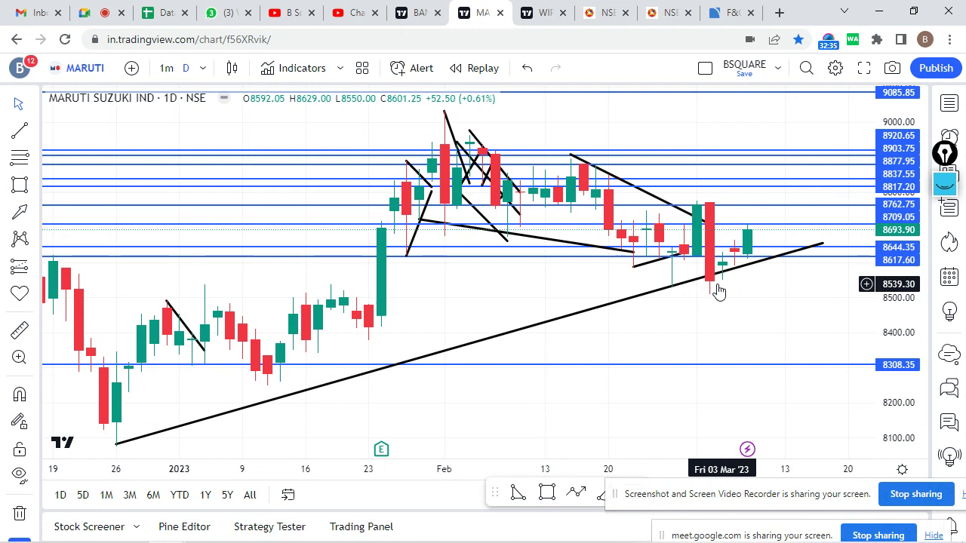
{"action": "scroll", "coordinate": [716, 286], "scroll_direction": "down", "scroll_amount": 2}
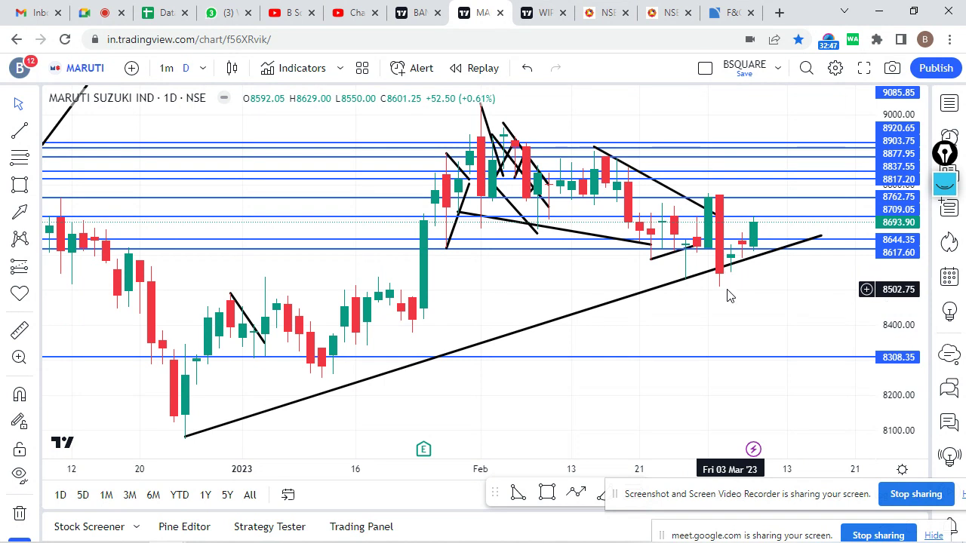
{"action": "left_click", "coordinate": [698, 276]}
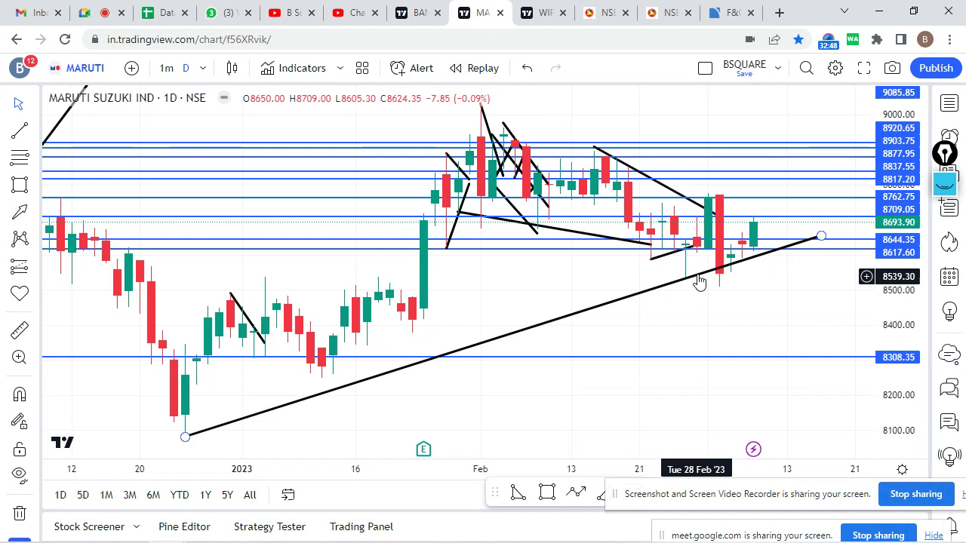
{"action": "left_click", "coordinate": [727, 241]}
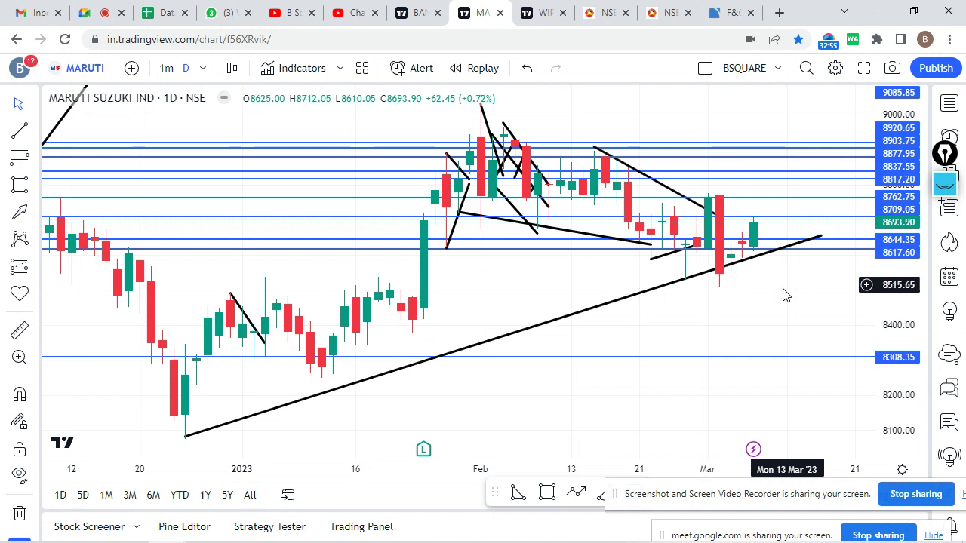
Examine Maruti's early March 2023 candles against the rising trend line and the 8617.60 and 8644.35 support levels.
{"action": "left_click_drag", "start_coordinate": [782, 295], "coordinate": [737, 333]}
{"action": "scroll", "coordinate": [756, 331], "scroll_direction": "down", "scroll_amount": 2}
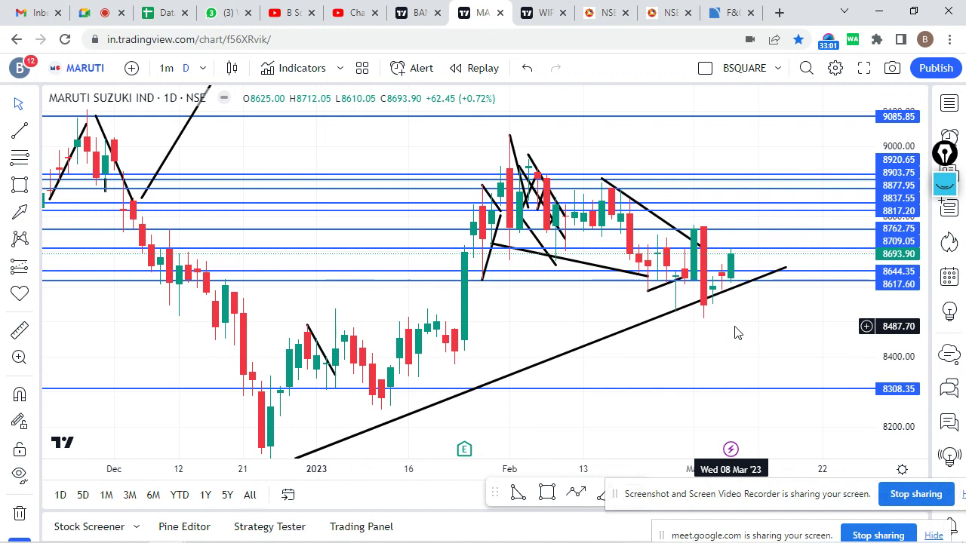
{"action": "left_click_drag", "start_coordinate": [733, 330], "coordinate": [758, 304]}
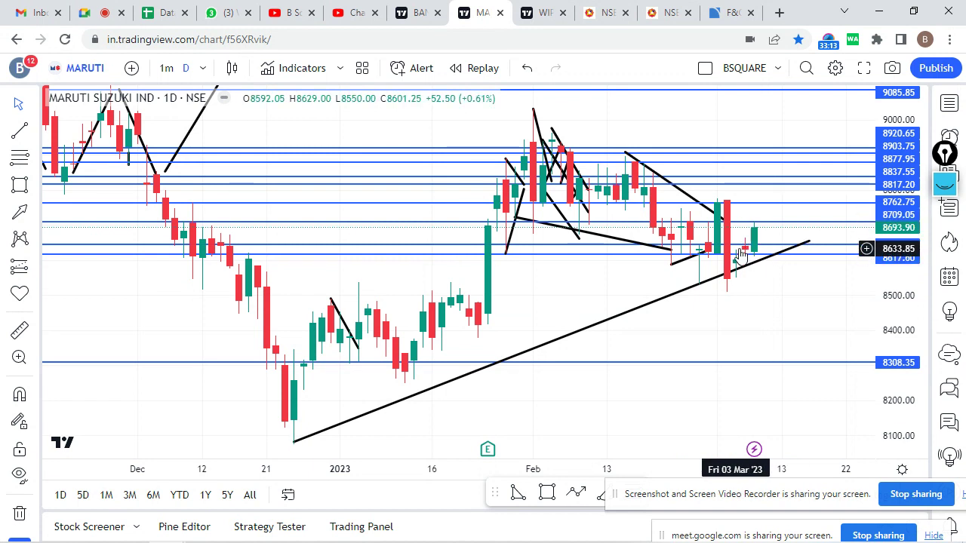
{"action": "scroll", "coordinate": [747, 267], "scroll_direction": "down", "scroll_amount": 2}
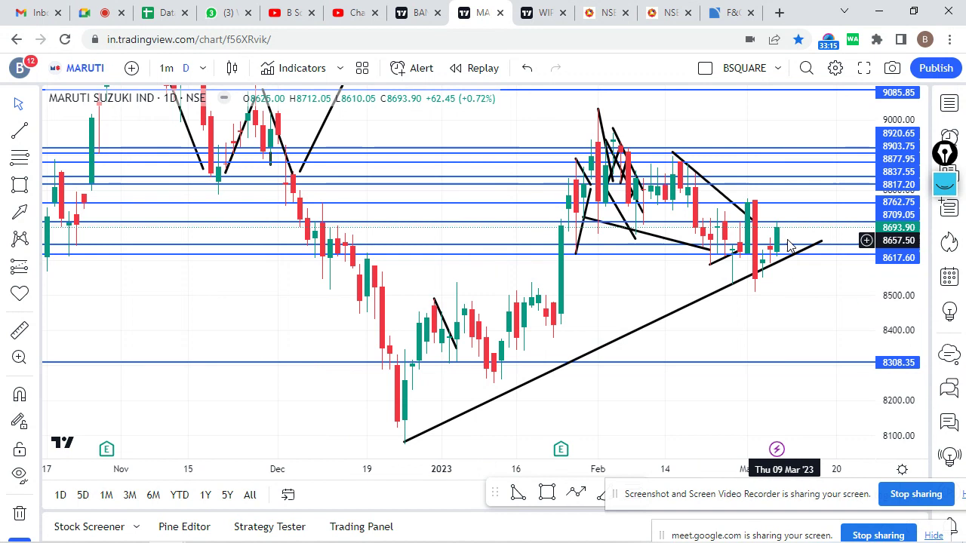
{"action": "scroll", "coordinate": [799, 281], "scroll_direction": "up", "scroll_amount": 2}
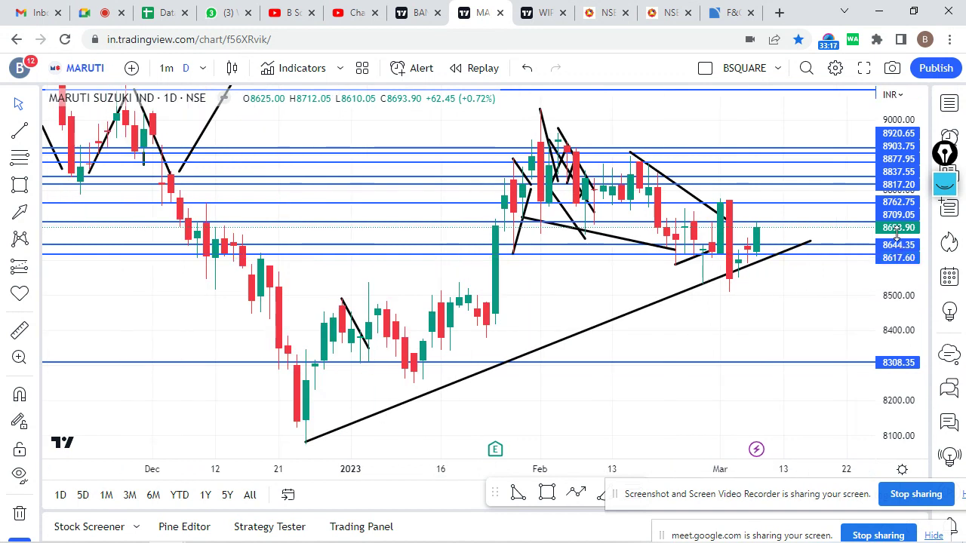
{"action": "scroll", "coordinate": [895, 235], "scroll_direction": "down", "scroll_amount": 2}
{"action": "scroll", "coordinate": [755, 319], "scroll_direction": "up", "scroll_amount": 2}
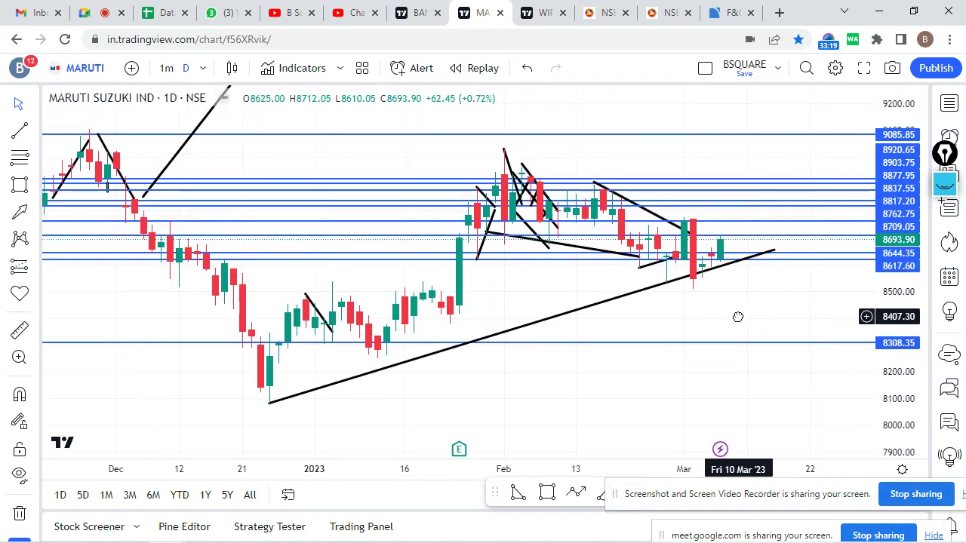
{"action": "scroll", "coordinate": [749, 323], "scroll_direction": "down", "scroll_amount": 2}
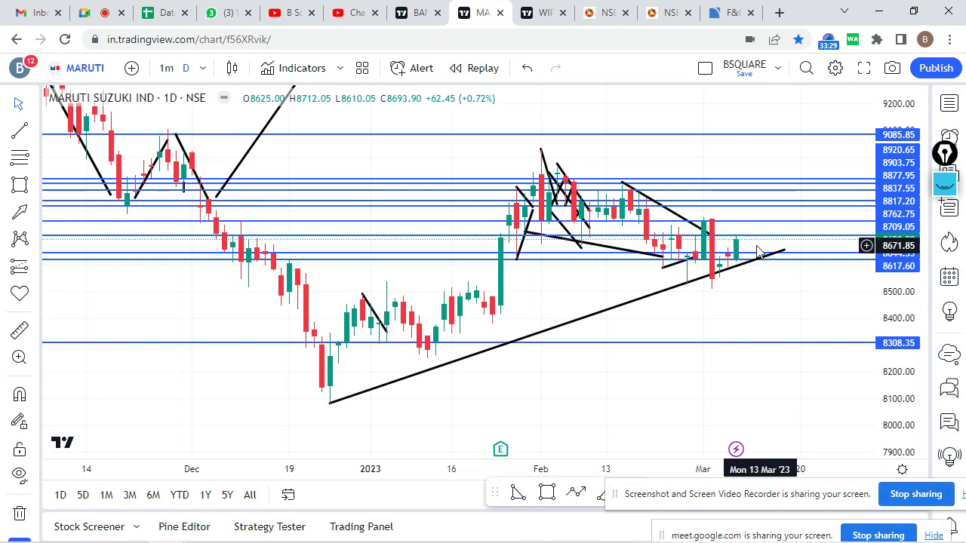
{"action": "left_click_drag", "start_coordinate": [714, 292], "coordinate": [722, 306]}
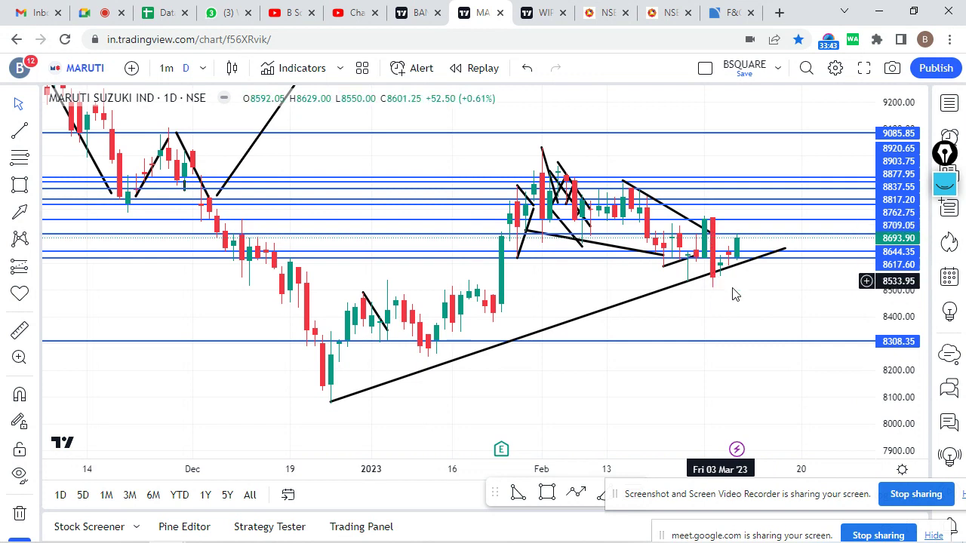
{"action": "scroll", "coordinate": [735, 285], "scroll_direction": "up", "scroll_amount": 1}
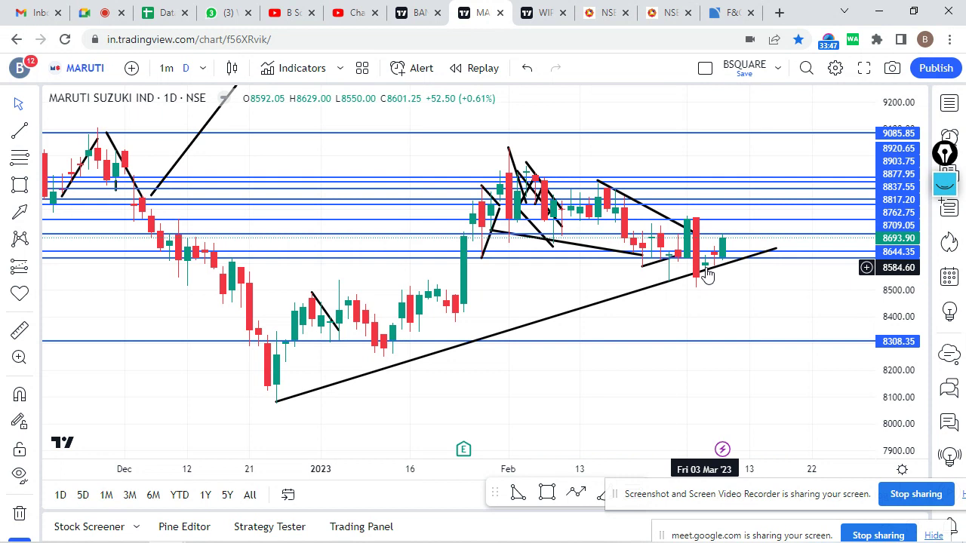
{"action": "scroll", "coordinate": [712, 279], "scroll_direction": "down", "scroll_amount": 5}
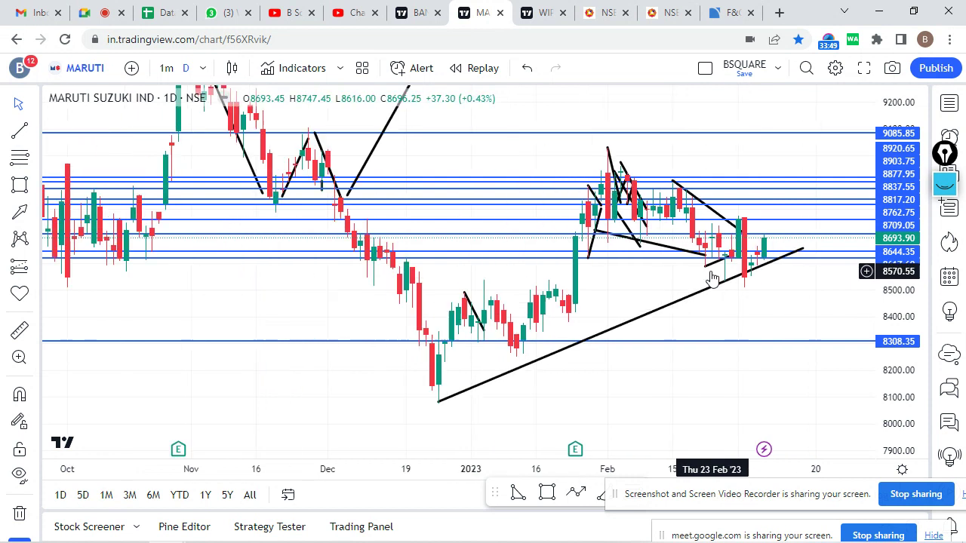
{"action": "scroll", "coordinate": [818, 308], "scroll_direction": "up", "scroll_amount": 4}
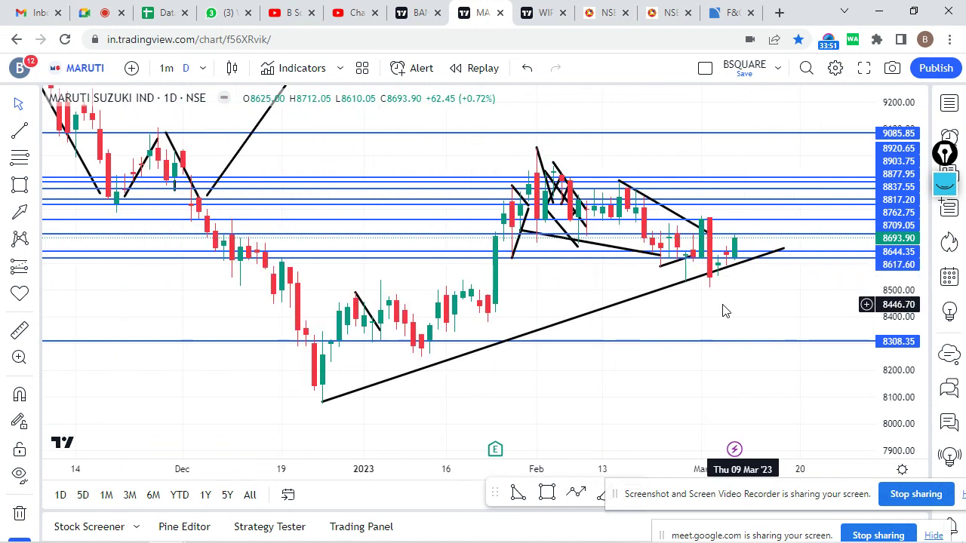
Draw a rectangle over the 8617.60 and 8644.35 levels as a support zone, from about mid-August 2022 to April 2023.
{"action": "scroll", "coordinate": [785, 308], "scroll_direction": "down", "scroll_amount": 4}
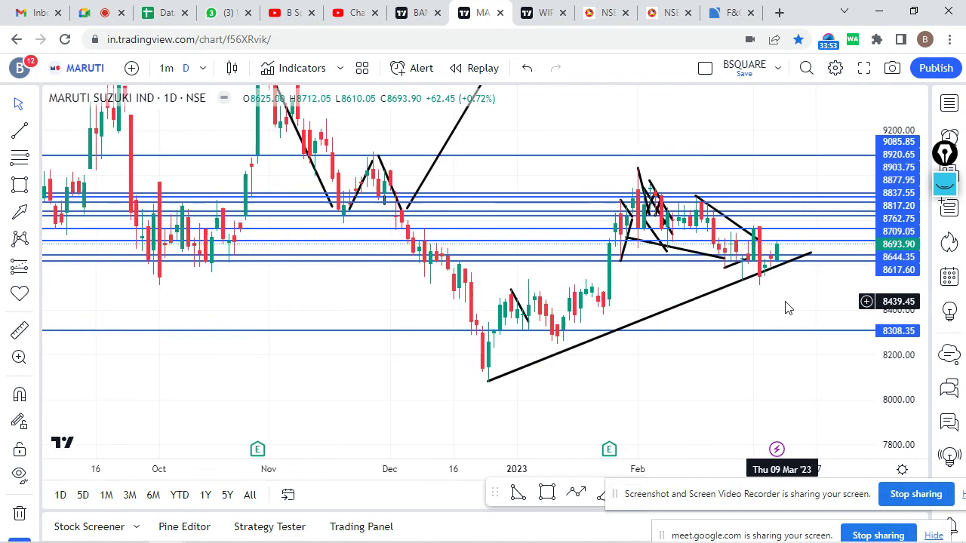
{"action": "scroll", "coordinate": [506, 311], "scroll_direction": "down", "scroll_amount": 1}
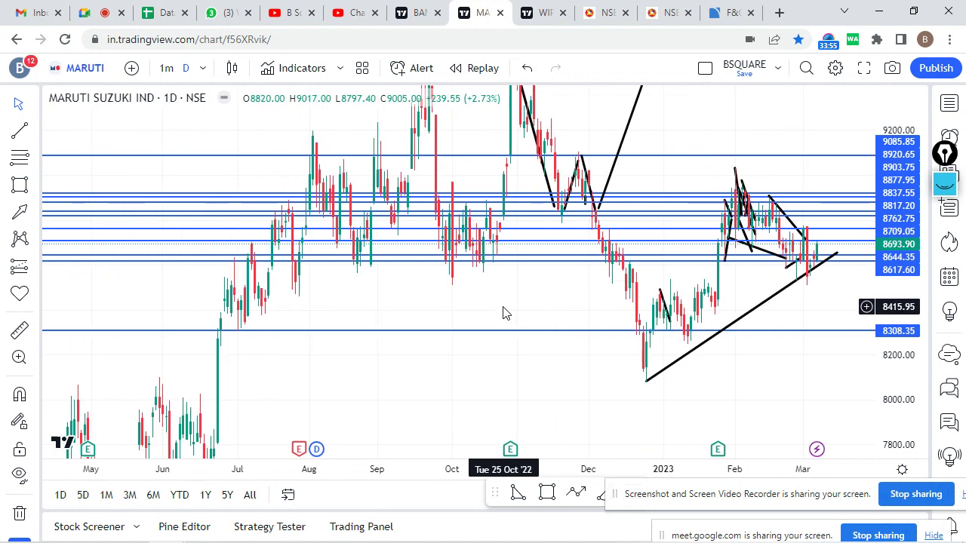
{"action": "left_click_drag", "start_coordinate": [518, 312], "coordinate": [448, 308]}
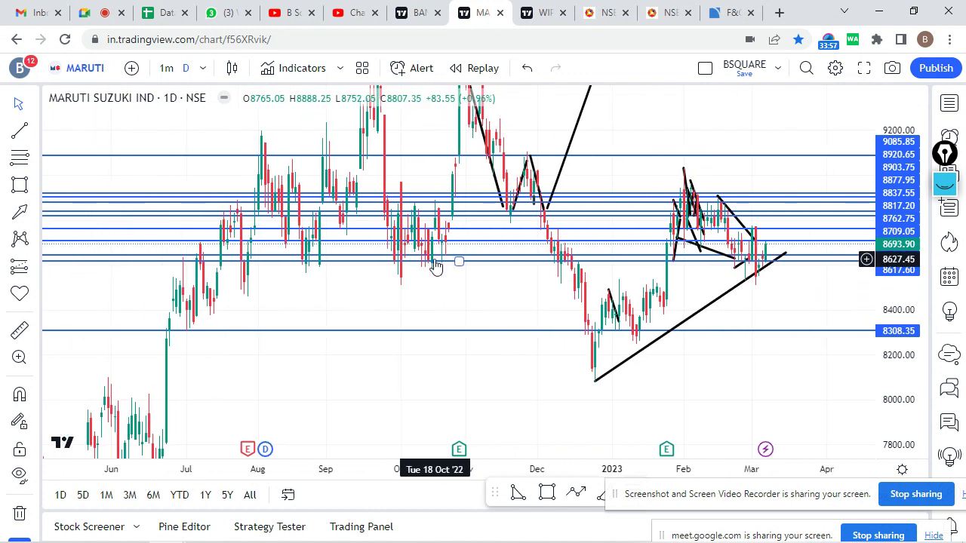
{"action": "key", "text": "alt+shift+r"}
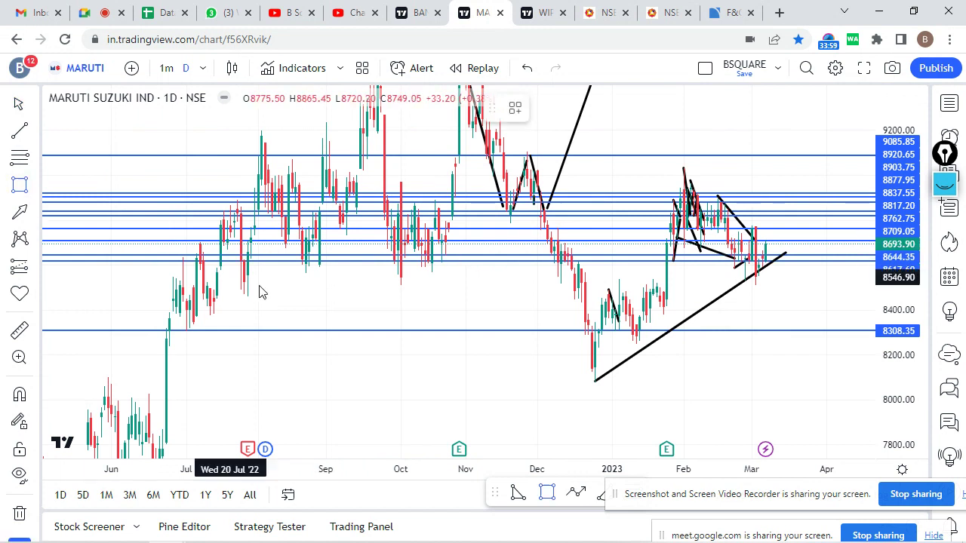
{"action": "left_click_drag", "start_coordinate": [286, 258], "coordinate": [852, 272]}
{"action": "left_click", "coordinate": [807, 315]}
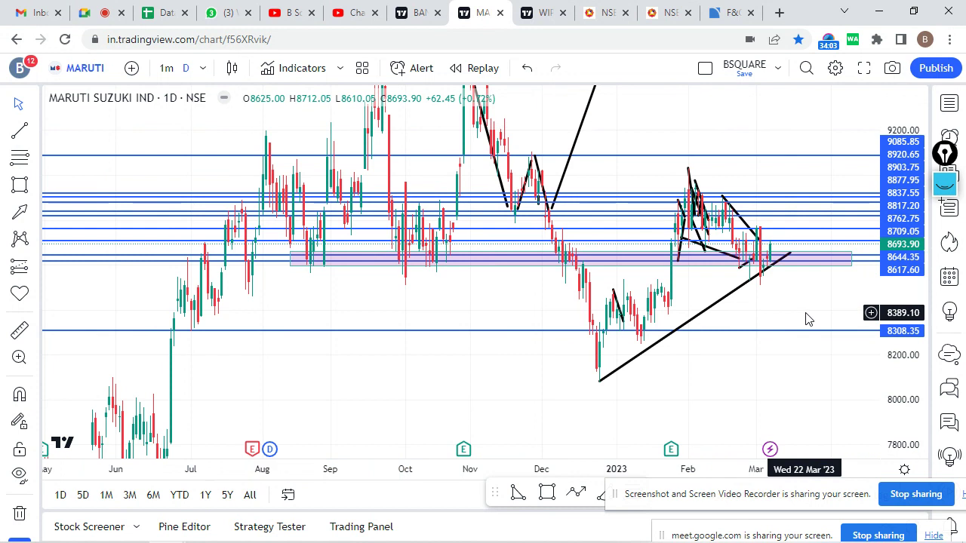
Compare Maruti's autumn 2022 lows and early March 2023 candles with the shaded support zone and the rising trend line.
{"action": "scroll", "coordinate": [804, 319], "scroll_direction": "up", "scroll_amount": 2}
{"action": "left_click_drag", "start_coordinate": [909, 291], "coordinate": [913, 237]}
{"action": "scroll", "coordinate": [815, 295], "scroll_direction": "up", "scroll_amount": 2}
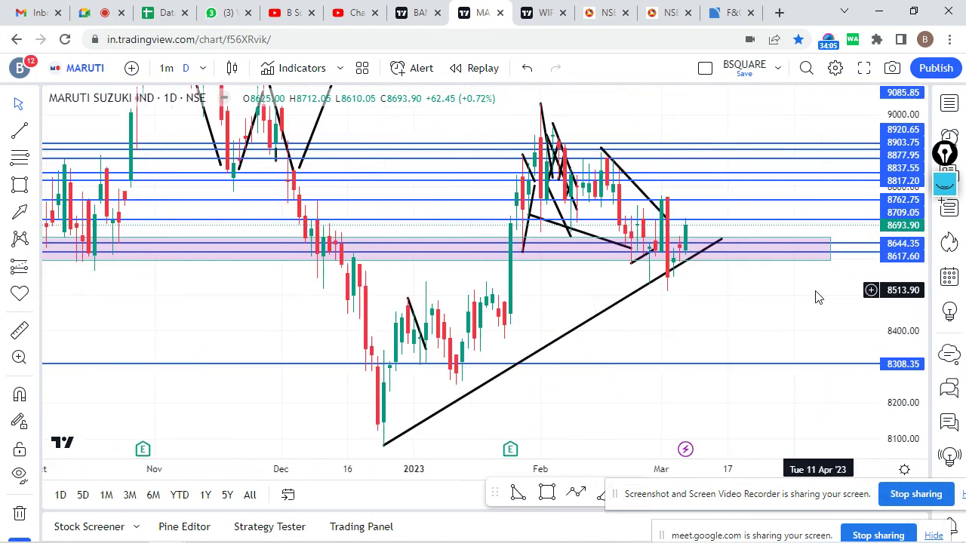
{"action": "left_click_drag", "start_coordinate": [733, 319], "coordinate": [785, 360]}
{"action": "scroll", "coordinate": [787, 359], "scroll_direction": "down", "scroll_amount": 2}
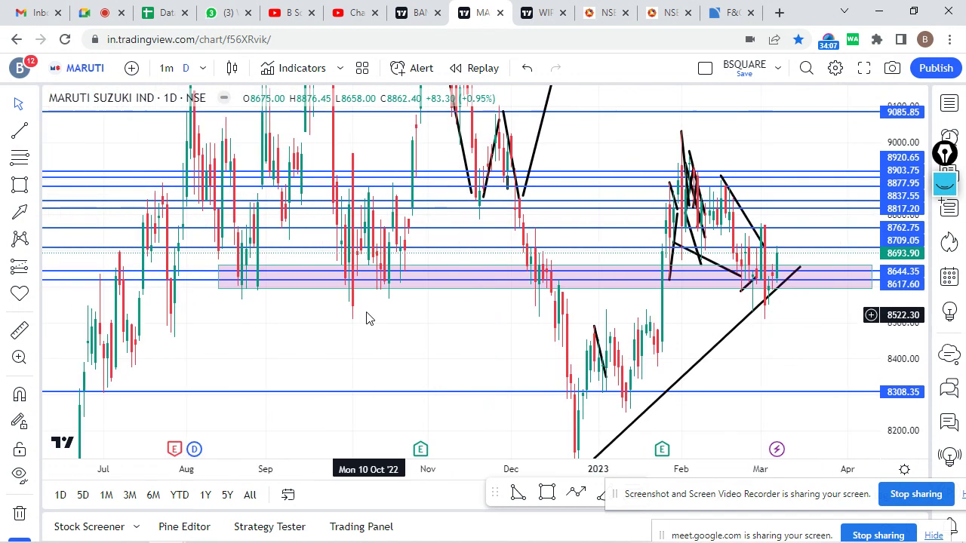
{"action": "left_click", "coordinate": [387, 268]}
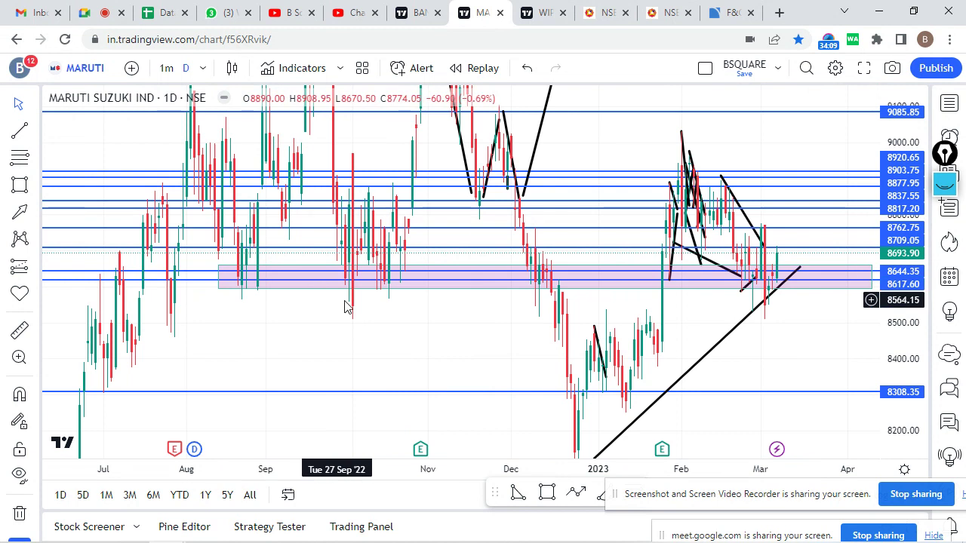
{"action": "scroll", "coordinate": [422, 283], "scroll_direction": "up", "scroll_amount": 2}
{"action": "left_click", "coordinate": [747, 277]}
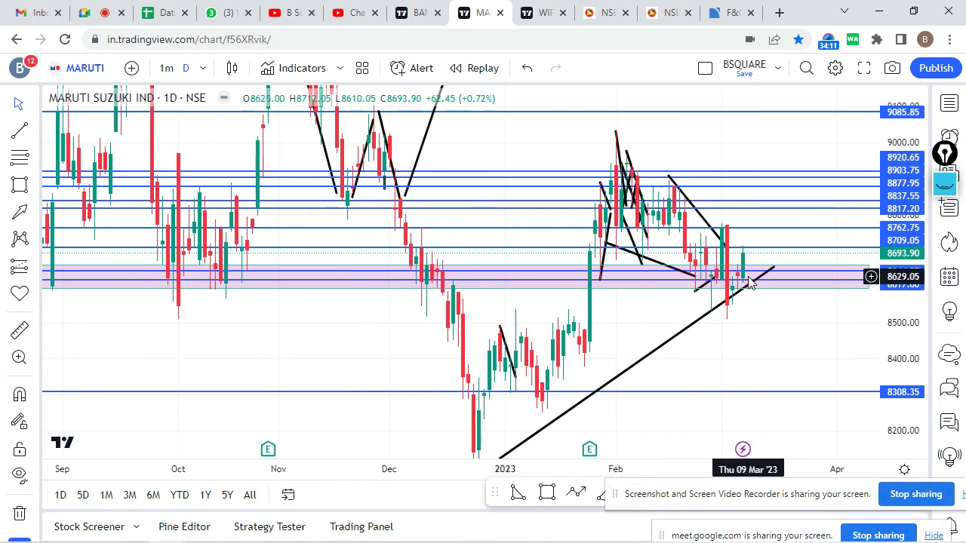
{"action": "scroll", "coordinate": [750, 279], "scroll_direction": "up", "scroll_amount": 2}
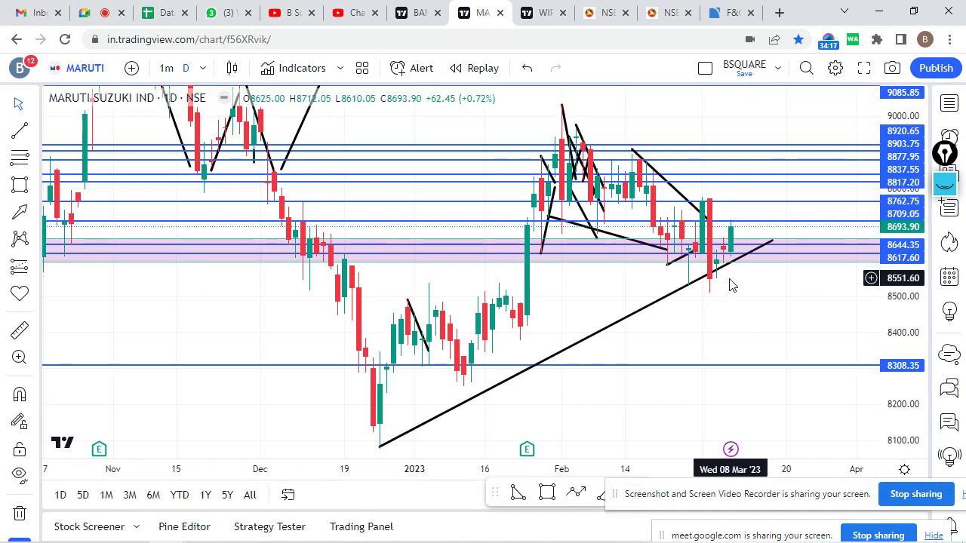
Load the Persistent Systems daily chart from the BSQUARE LIST watchlist, with the watchlist collapsed again.
{"action": "scroll", "coordinate": [728, 289], "scroll_direction": "down", "scroll_amount": 2}
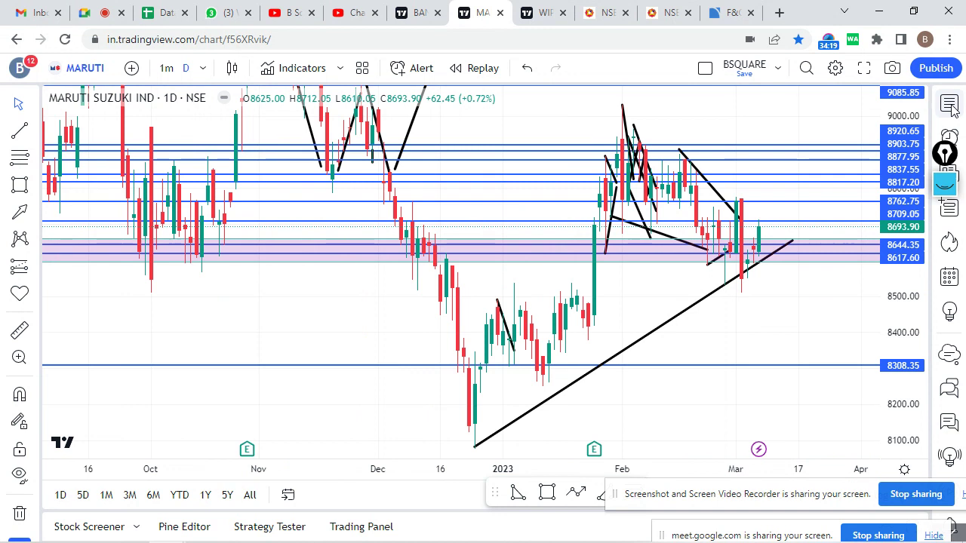
{"action": "left_click", "coordinate": [949, 104]}
{"action": "scroll", "coordinate": [746, 377], "scroll_direction": "down", "scroll_amount": 8}
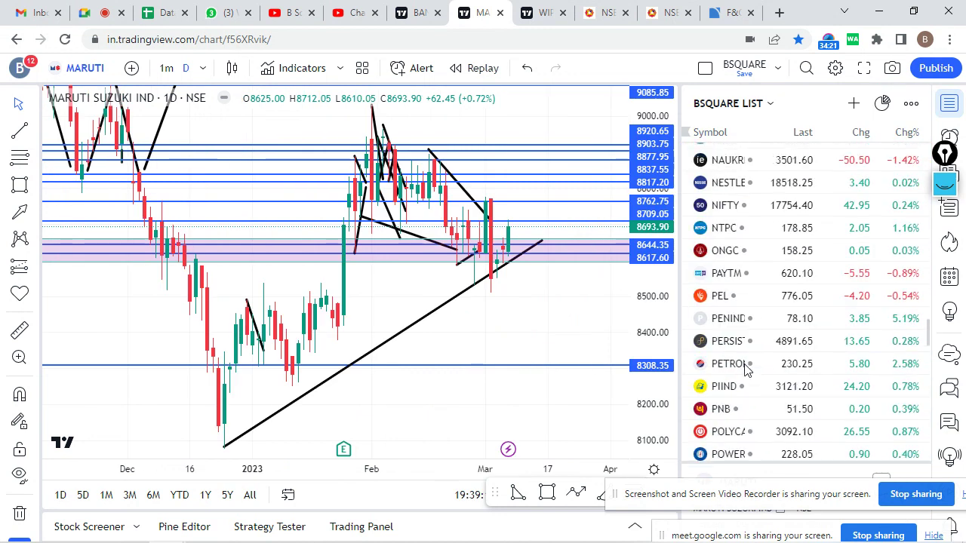
{"action": "scroll", "coordinate": [745, 347], "scroll_direction": "down", "scroll_amount": 1}
{"action": "left_click", "coordinate": [735, 260]}
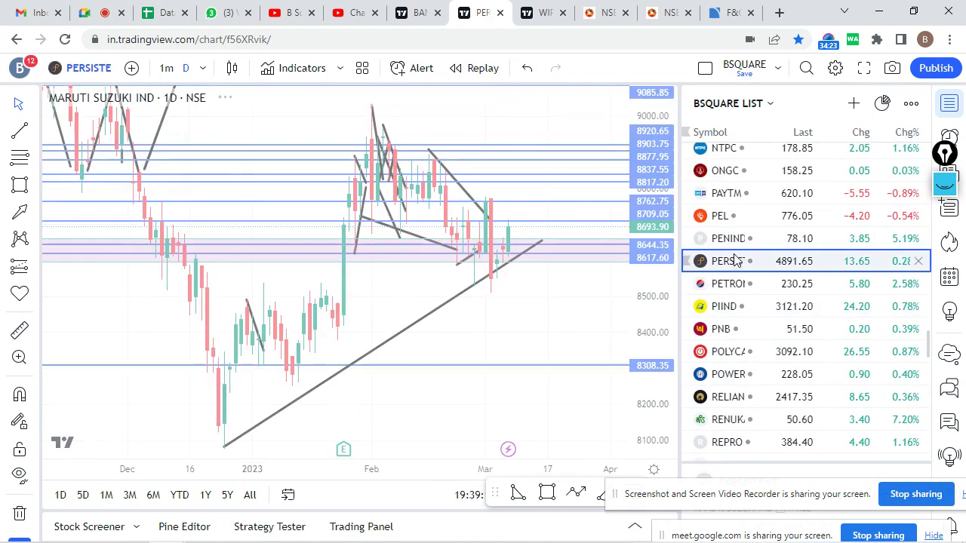
{"action": "left_click", "coordinate": [949, 104]}
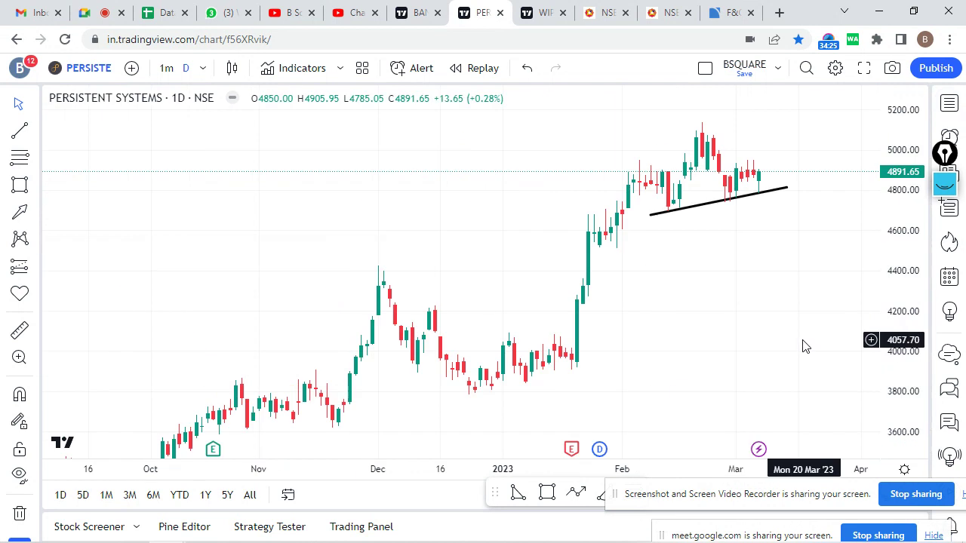
Examine Persistent Systems' longer price history against the shaded zones, down to the demand zone near 3200.
{"action": "scroll", "coordinate": [777, 350], "scroll_direction": "down", "scroll_amount": 2}
{"action": "left_click_drag", "start_coordinate": [746, 357], "coordinate": [807, 264]}
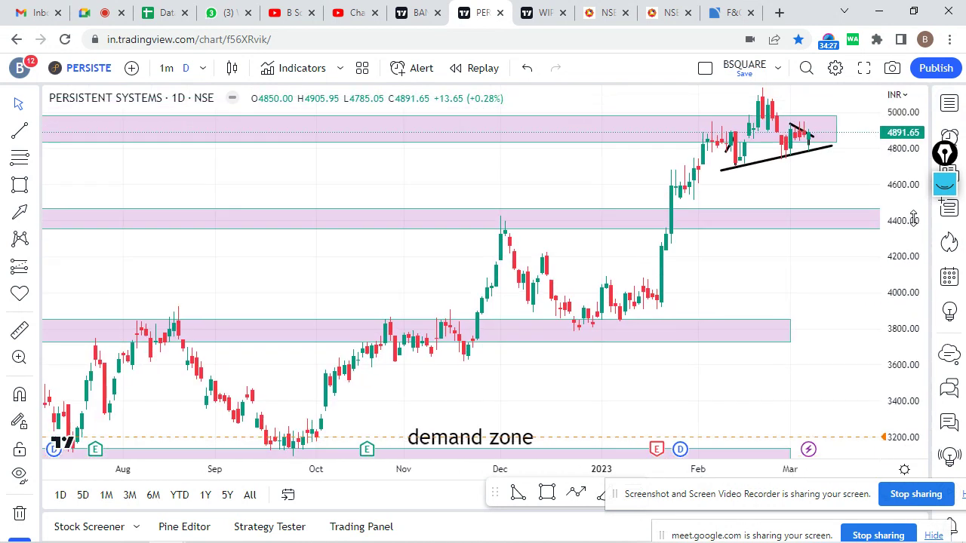
{"action": "scroll", "coordinate": [886, 294], "scroll_direction": "down", "scroll_amount": 5}
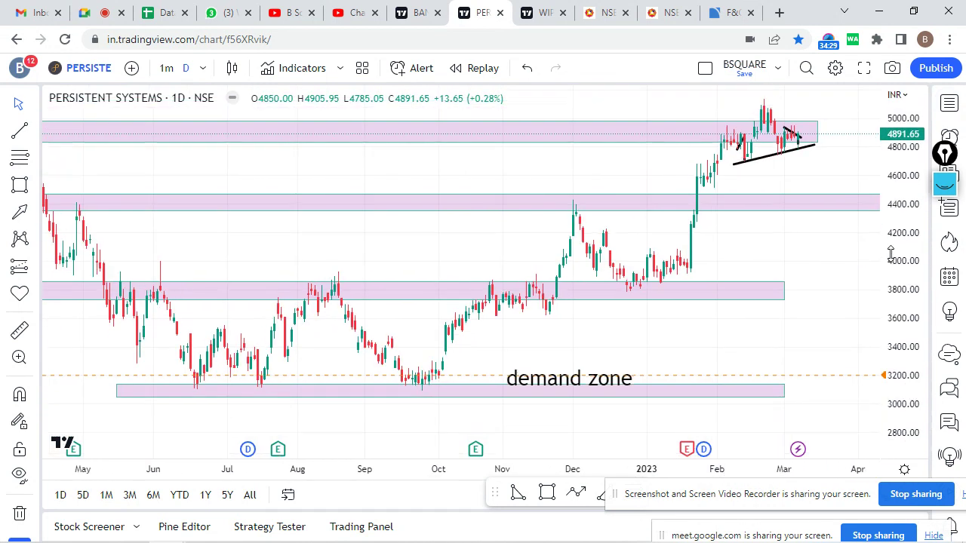
{"action": "scroll", "coordinate": [802, 295], "scroll_direction": "down", "scroll_amount": 2}
{"action": "scroll", "coordinate": [781, 287], "scroll_direction": "up", "scroll_amount": 2}
{"action": "left_click_drag", "start_coordinate": [771, 259], "coordinate": [827, 268]}
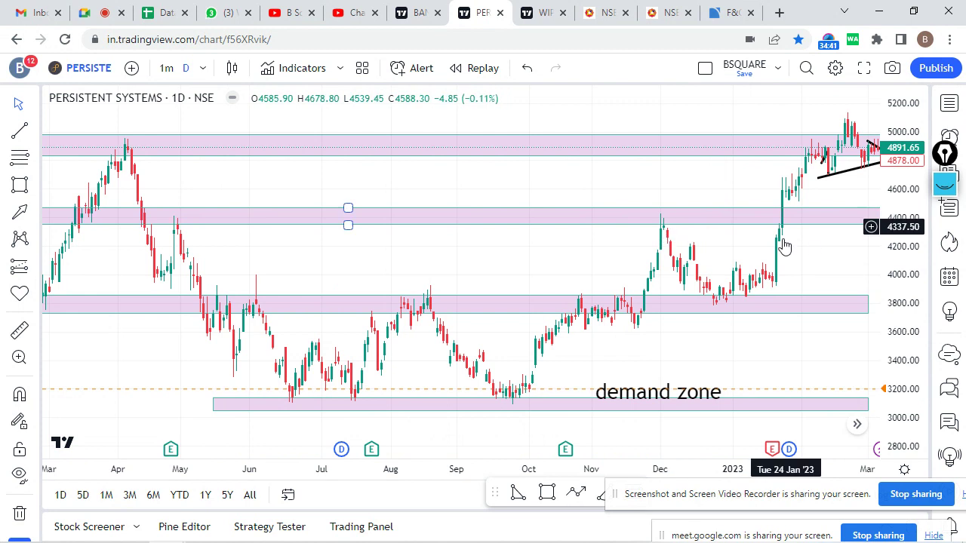
{"action": "left_click_drag", "start_coordinate": [808, 270], "coordinate": [672, 338]}
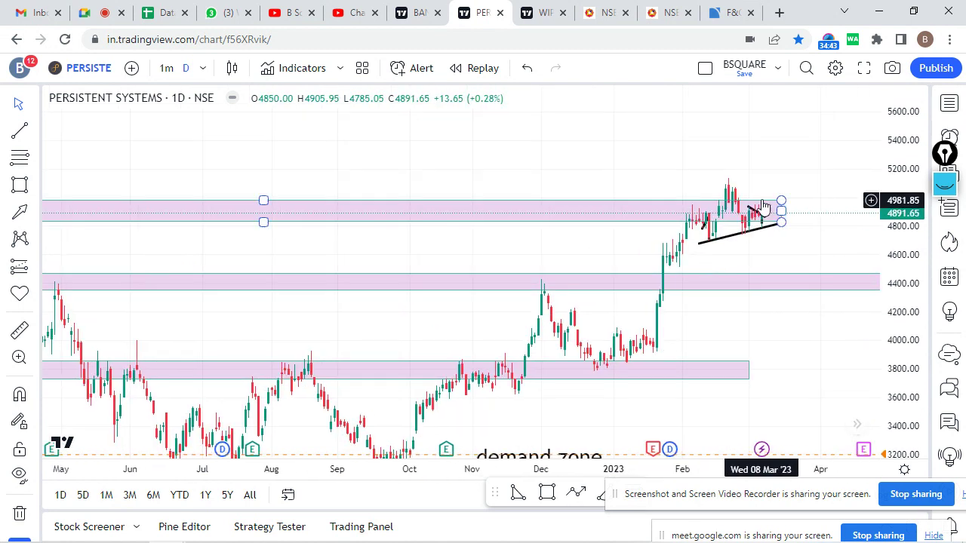
Examine the January to March price action around the uppermost shaded zone and the rising trendline.
{"action": "scroll", "coordinate": [717, 144], "scroll_direction": "up", "scroll_amount": 4}
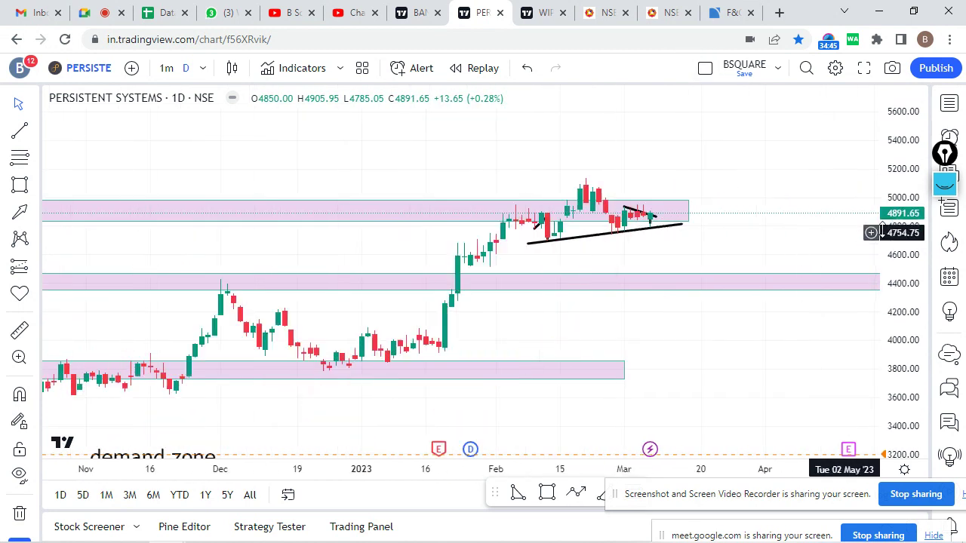
{"action": "scroll", "coordinate": [755, 296], "scroll_direction": "down", "scroll_amount": 3}
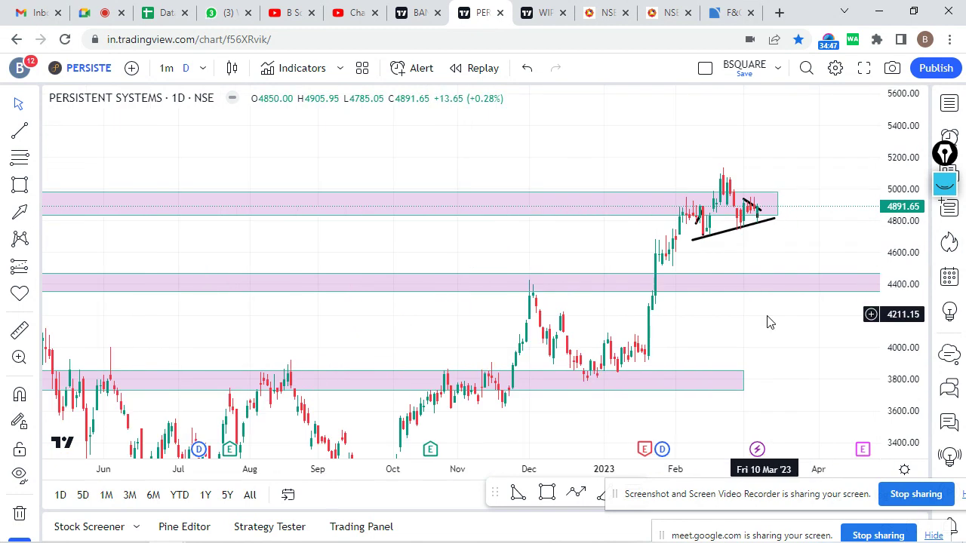
{"action": "scroll", "coordinate": [762, 365], "scroll_direction": "up", "scroll_amount": 2}
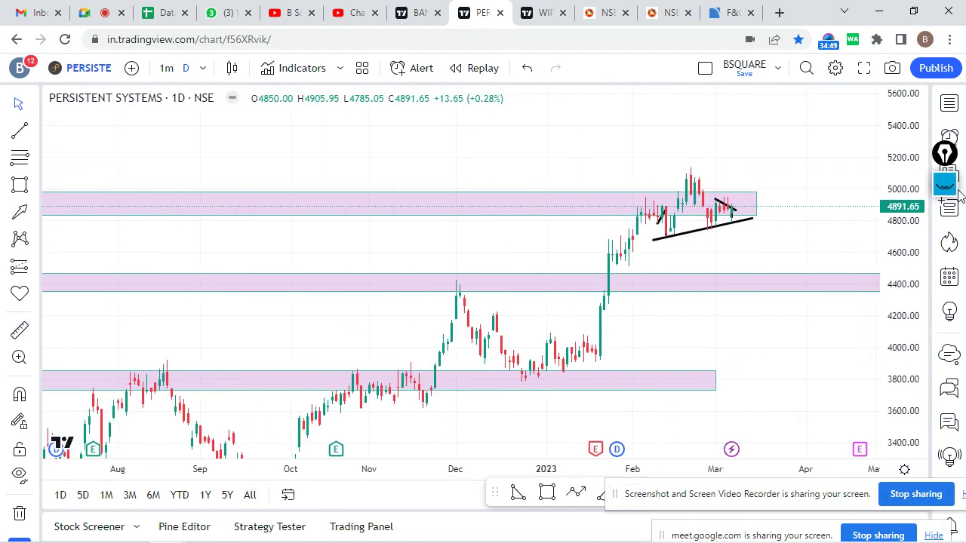
{"action": "scroll", "coordinate": [925, 218], "scroll_direction": "down", "scroll_amount": 1}
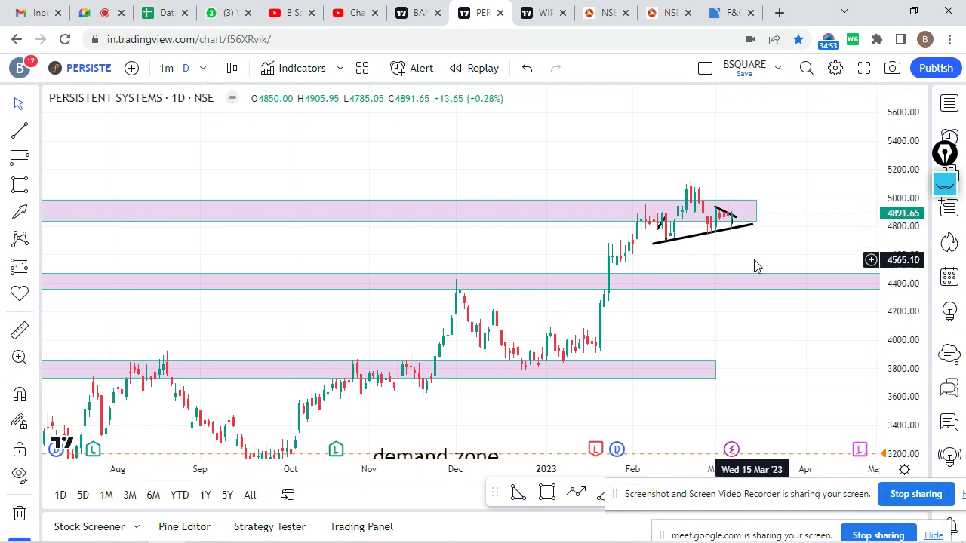
{"action": "scroll", "coordinate": [757, 266], "scroll_direction": "down", "scroll_amount": 1}
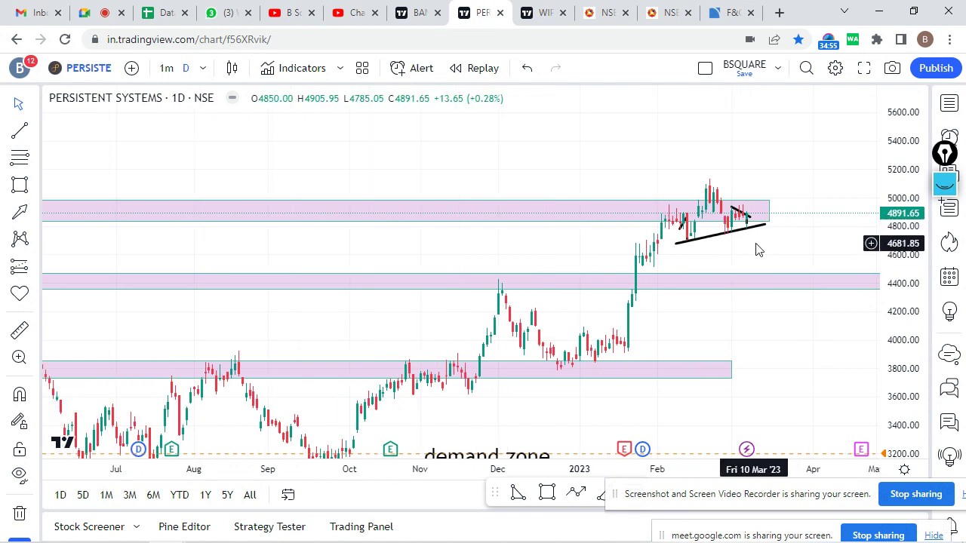
{"action": "scroll", "coordinate": [758, 251], "scroll_direction": "up", "scroll_amount": 3}
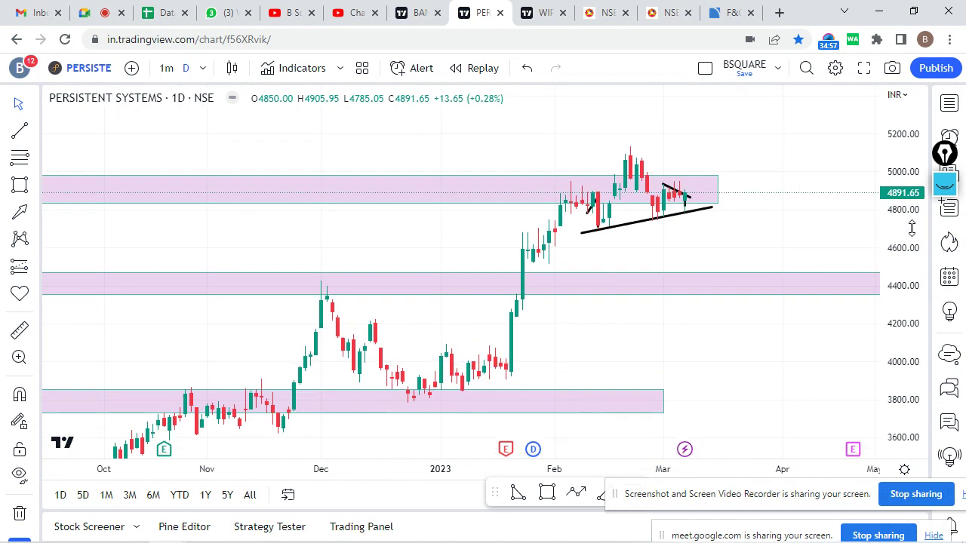
{"action": "scroll", "coordinate": [745, 257], "scroll_direction": "up", "scroll_amount": 2}
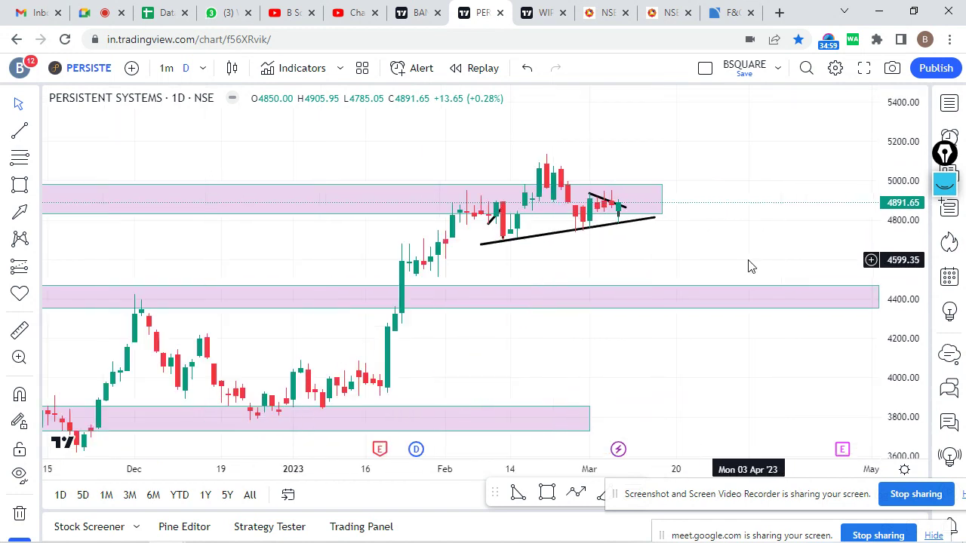
{"action": "left_click_drag", "start_coordinate": [913, 219], "coordinate": [912, 189]}
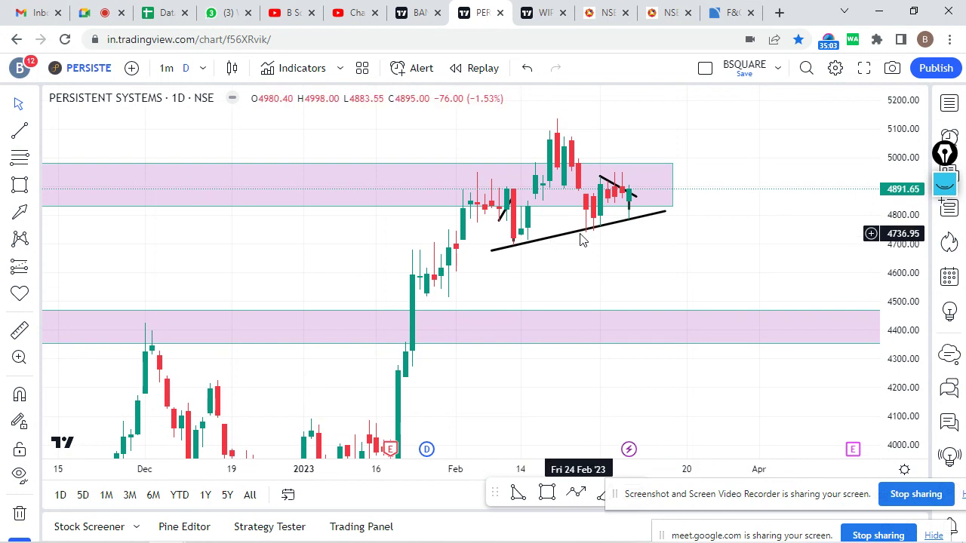
{"action": "left_click_drag", "start_coordinate": [909, 214], "coordinate": [909, 234]}
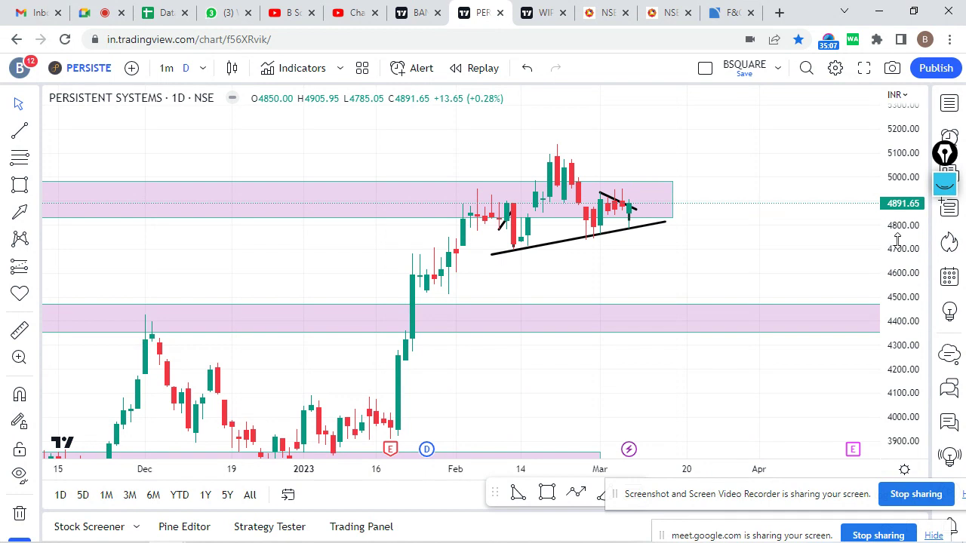
{"action": "left_click_drag", "start_coordinate": [896, 240], "coordinate": [896, 220]}
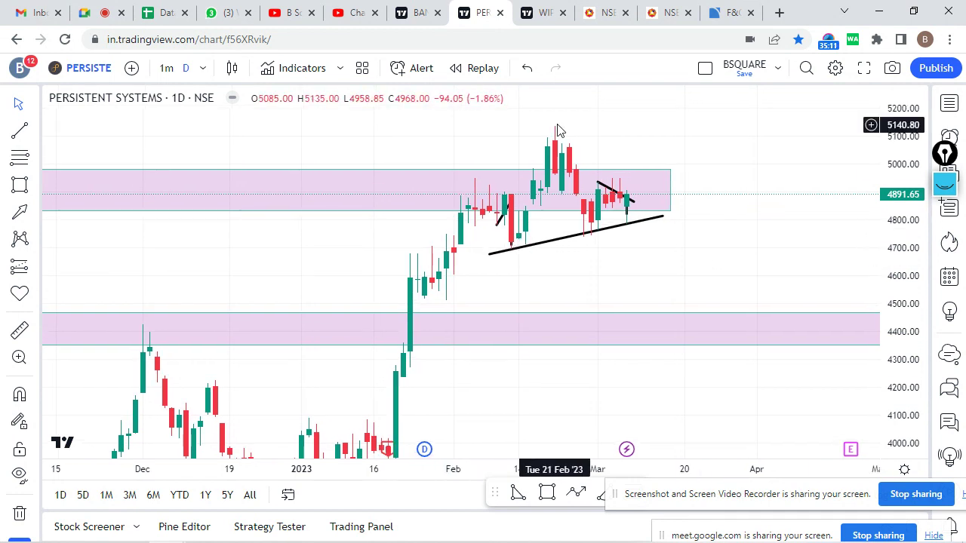
Examine the February and March candles up close where they meet the rising trendline.
{"action": "scroll", "coordinate": [641, 242], "scroll_direction": "up", "scroll_amount": 4}
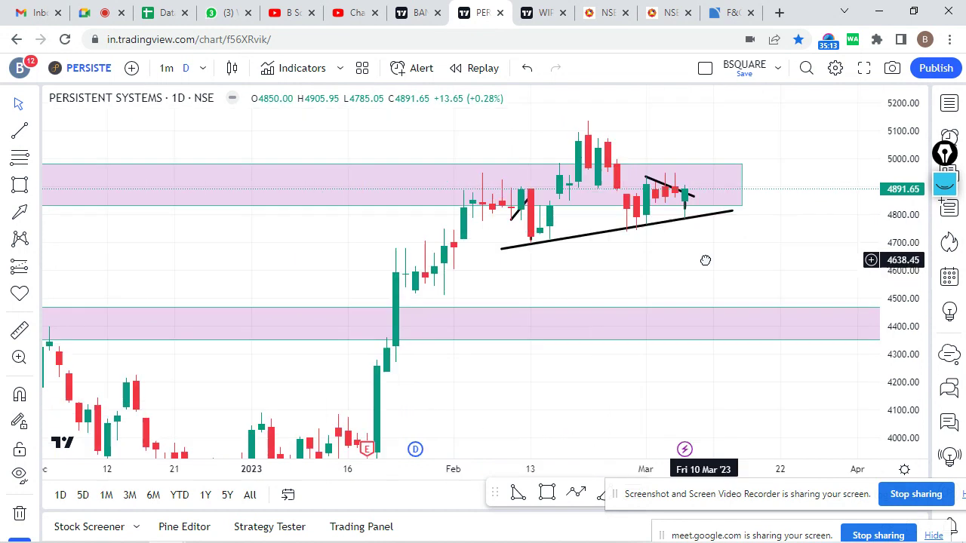
{"action": "scroll", "coordinate": [659, 280], "scroll_direction": "up", "scroll_amount": 3}
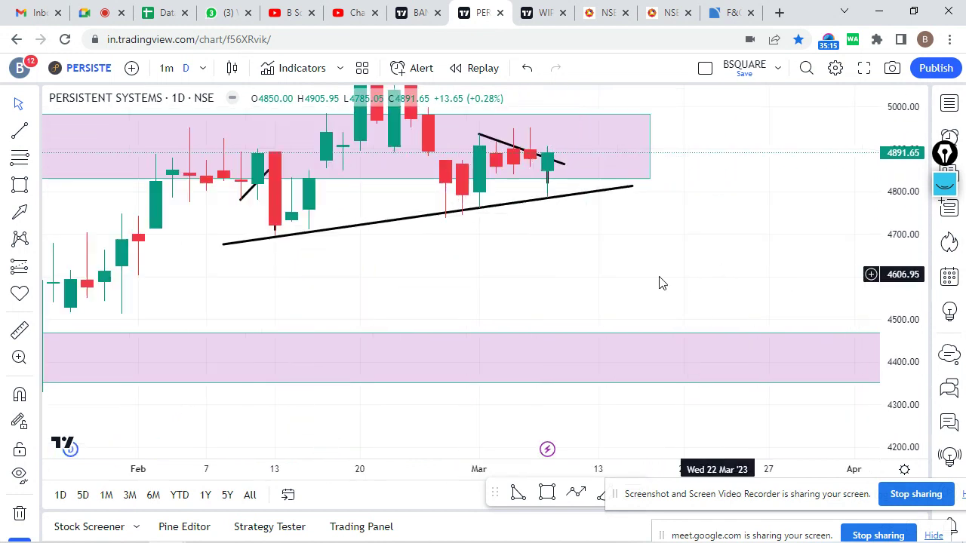
{"action": "left_click_drag", "start_coordinate": [283, 252], "coordinate": [337, 252]}
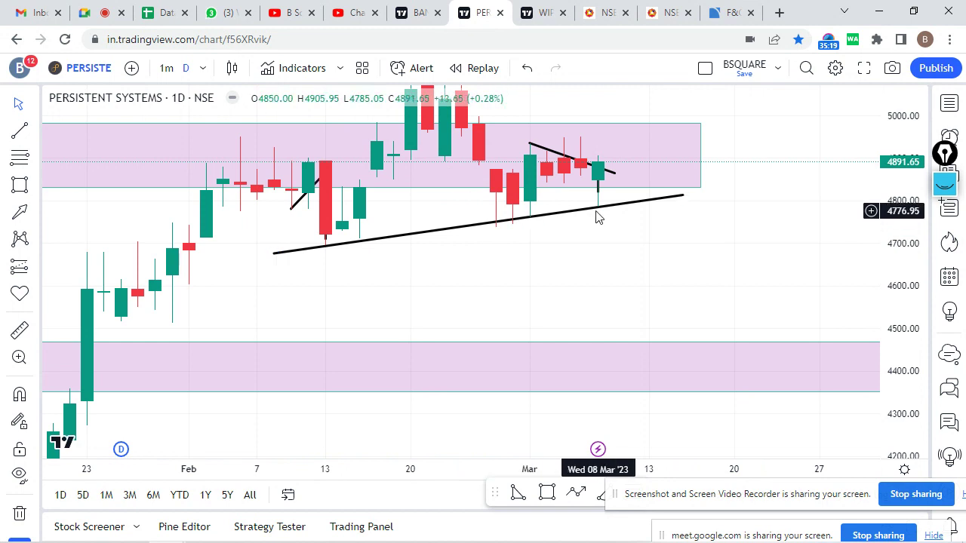
{"action": "left_click_drag", "start_coordinate": [598, 217], "coordinate": [594, 242]}
{"action": "scroll", "coordinate": [610, 276], "scroll_direction": "down", "scroll_amount": 2}
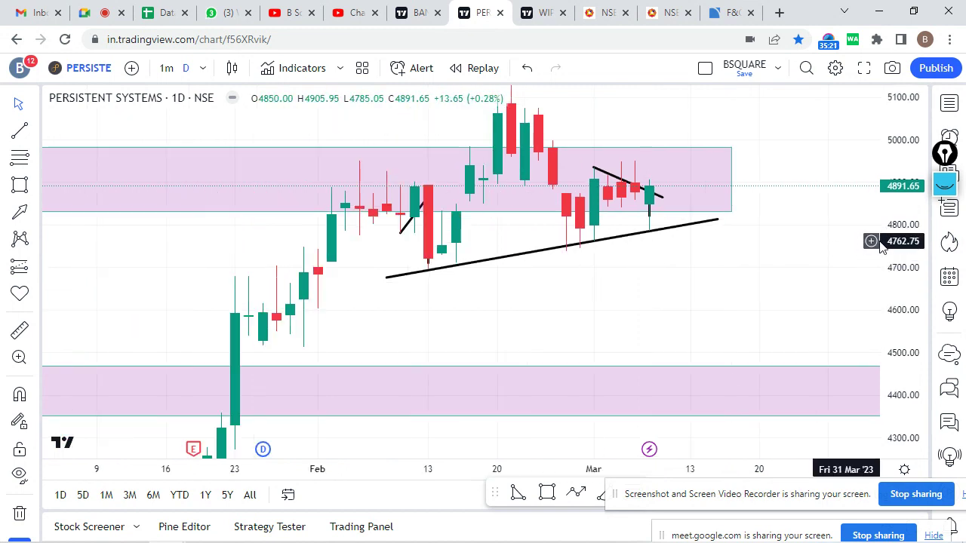
{"action": "left_click_drag", "start_coordinate": [881, 247], "coordinate": [900, 220]}
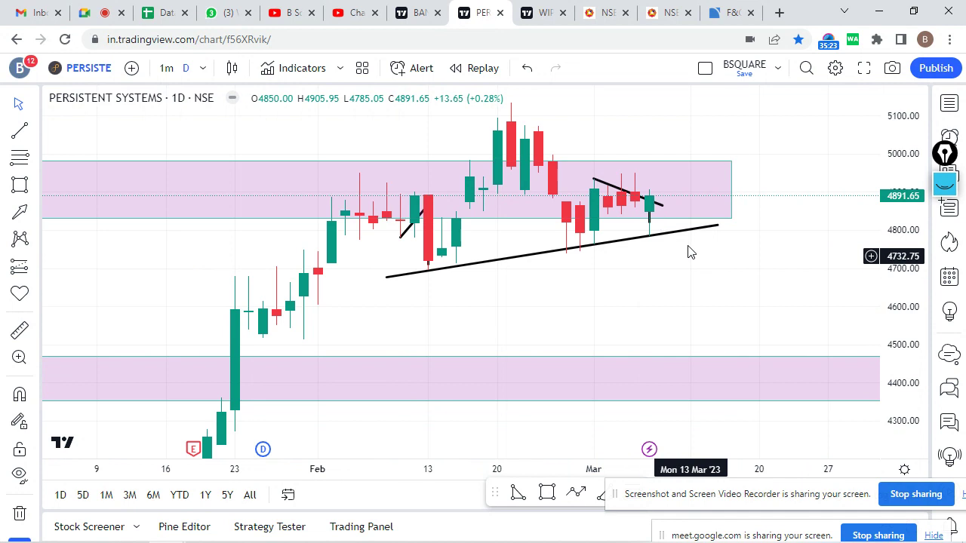
{"action": "scroll", "coordinate": [702, 276], "scroll_direction": "down", "scroll_amount": 2}
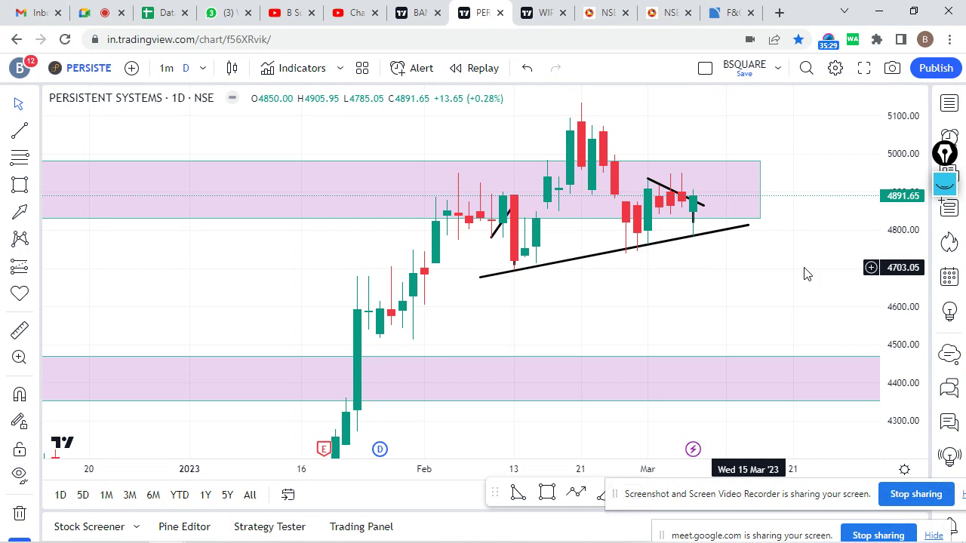
{"action": "left_click_drag", "start_coordinate": [933, 260], "coordinate": [933, 275]}
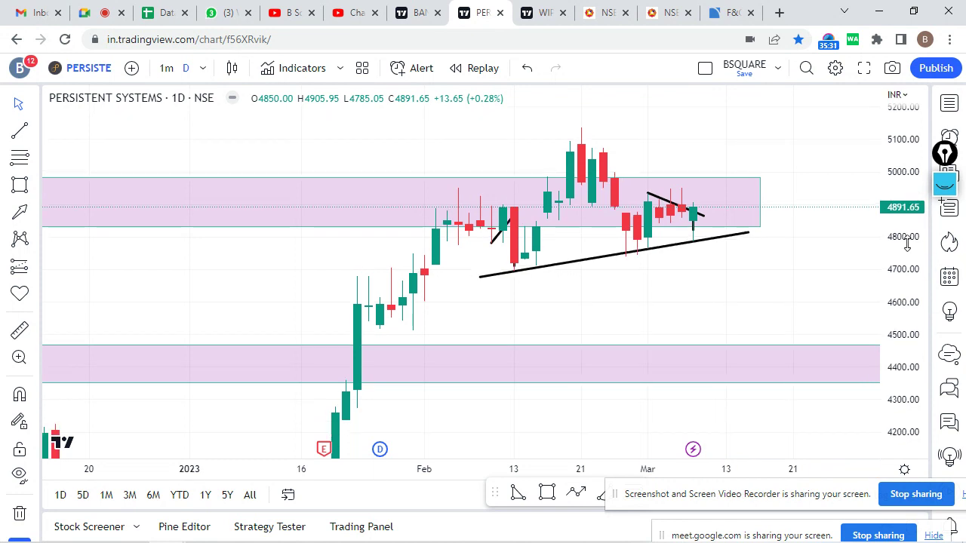
Review the recent peaks and rising trendline in the context of the preceding months' rally and lower zones.
{"action": "scroll", "coordinate": [800, 298], "scroll_direction": "down", "scroll_amount": 2}
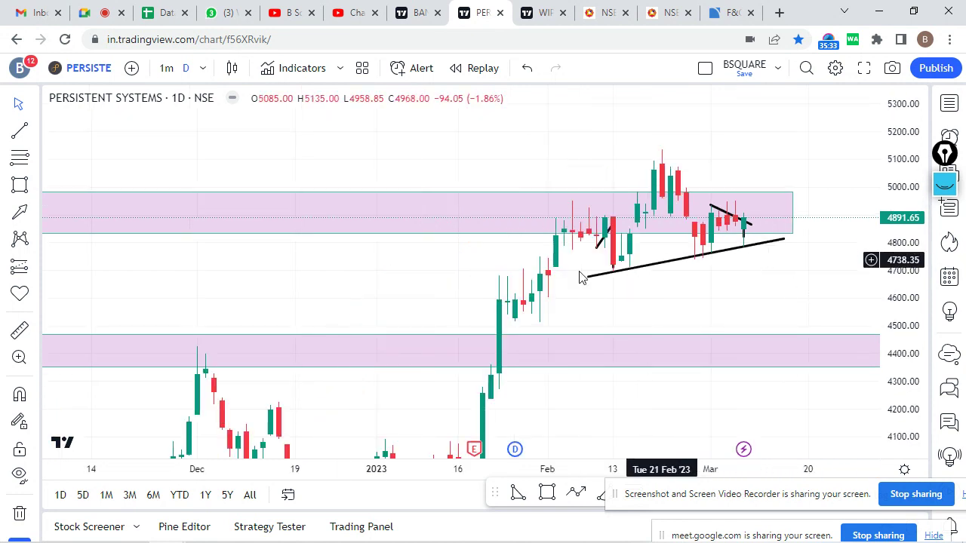
{"action": "left_click_drag", "start_coordinate": [802, 301], "coordinate": [659, 291]}
{"action": "scroll", "coordinate": [729, 299], "scroll_direction": "down", "scroll_amount": 2}
{"action": "left_click_drag", "start_coordinate": [909, 252], "coordinate": [909, 279]}
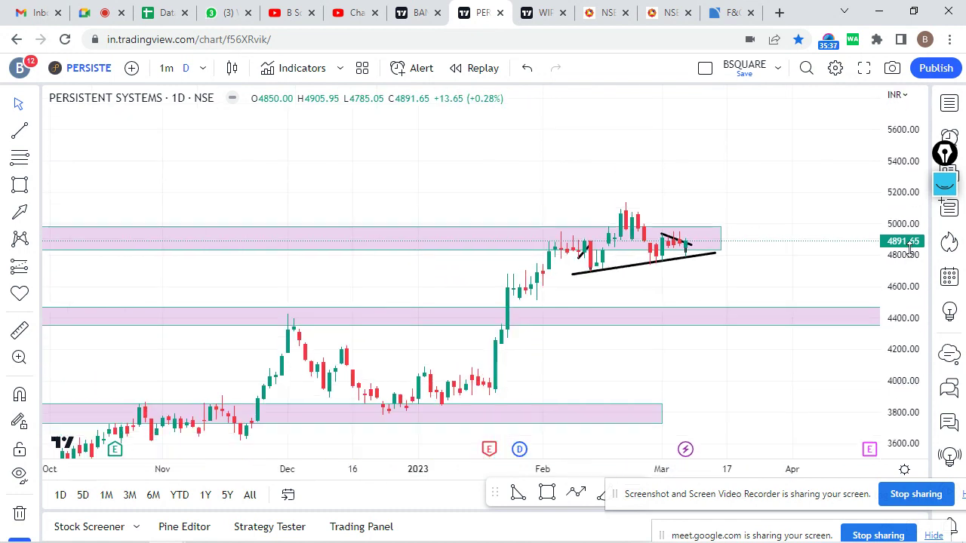
{"action": "scroll", "coordinate": [776, 340], "scroll_direction": "down", "scroll_amount": 2}
{"action": "left_click_drag", "start_coordinate": [776, 340], "coordinate": [667, 294]}
{"action": "scroll", "coordinate": [666, 294], "scroll_direction": "down", "scroll_amount": 2}
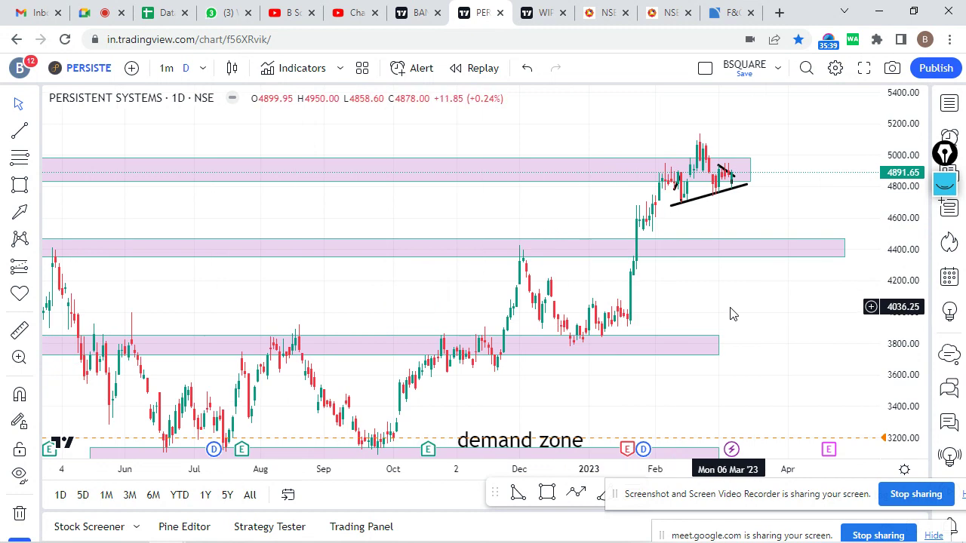
{"action": "left_click_drag", "start_coordinate": [734, 314], "coordinate": [657, 324]}
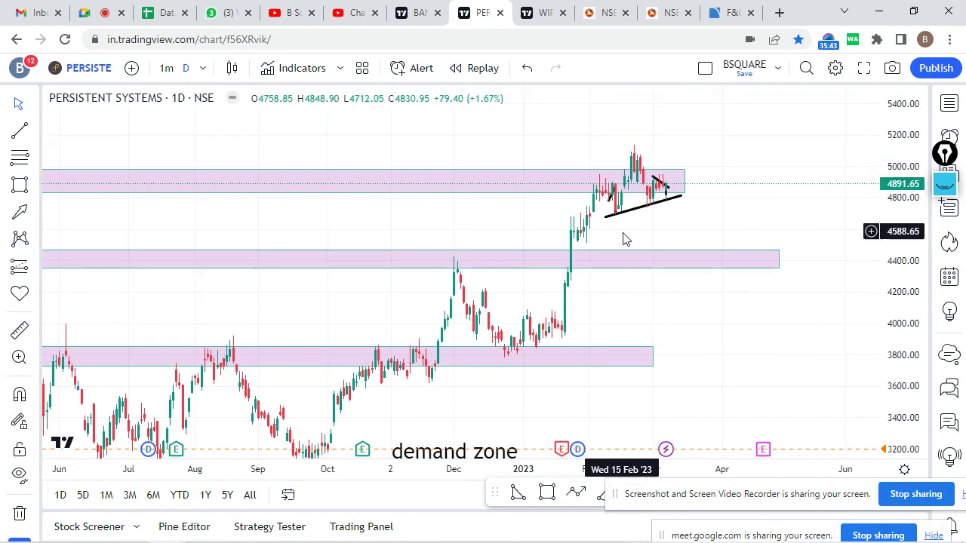
Draw a Head and Shoulders pattern from 1 Feb '23, with shoulders at about 4917 and 4955, head at about 5142, ending near 4636.
{"action": "scroll", "coordinate": [623, 237], "scroll_direction": "up", "scroll_amount": 2}
{"action": "left_click_drag", "start_coordinate": [918, 249], "coordinate": [918, 232]}
{"action": "left_click_drag", "start_coordinate": [717, 219], "coordinate": [718, 323]}
{"action": "scroll", "coordinate": [819, 355], "scroll_direction": "up", "scroll_amount": 3}
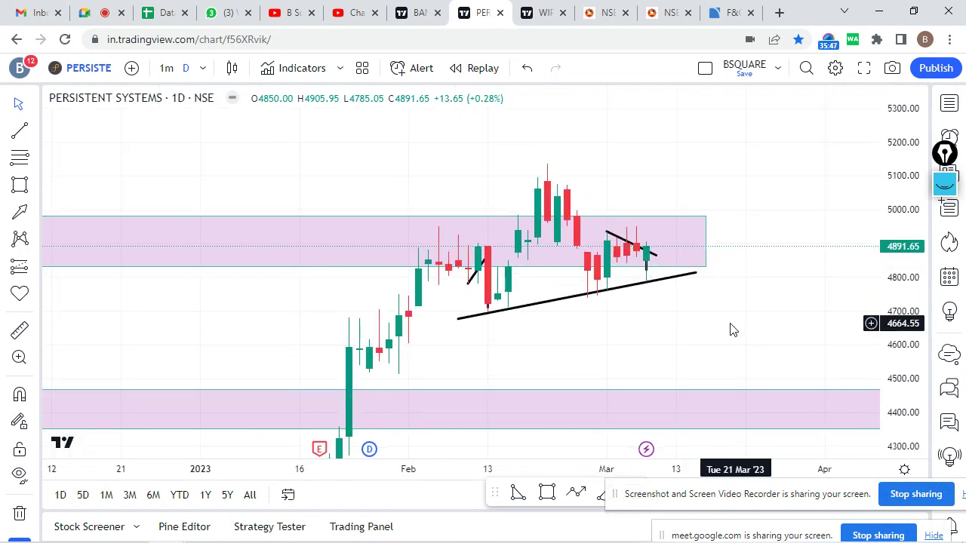
{"action": "left_click", "coordinate": [33, 240]}
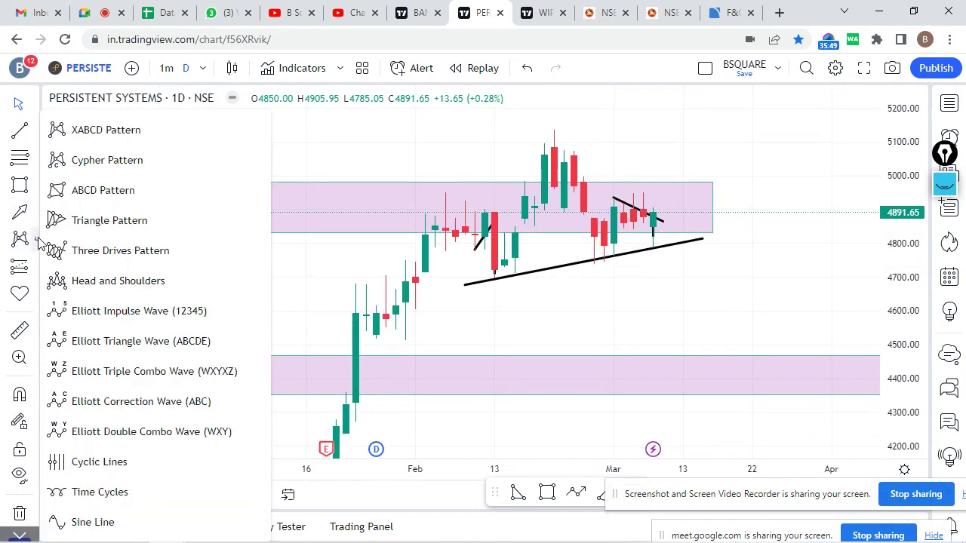
{"action": "left_click", "coordinate": [85, 281]}
{"action": "left_click", "coordinate": [414, 281]}
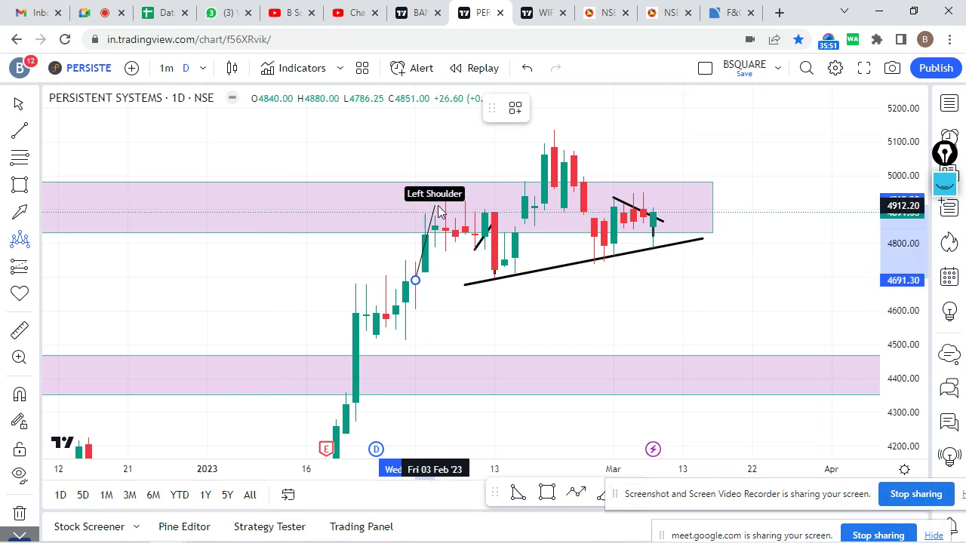
{"action": "left_click", "coordinate": [445, 204]}
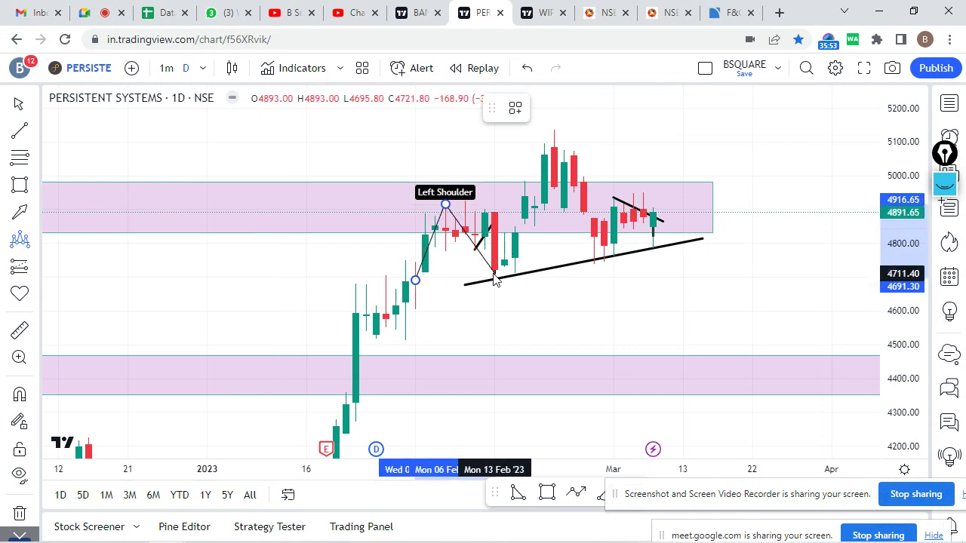
{"action": "left_click", "coordinate": [494, 273]}
{"action": "left_click", "coordinate": [543, 128]}
{"action": "left_click", "coordinate": [613, 255]}
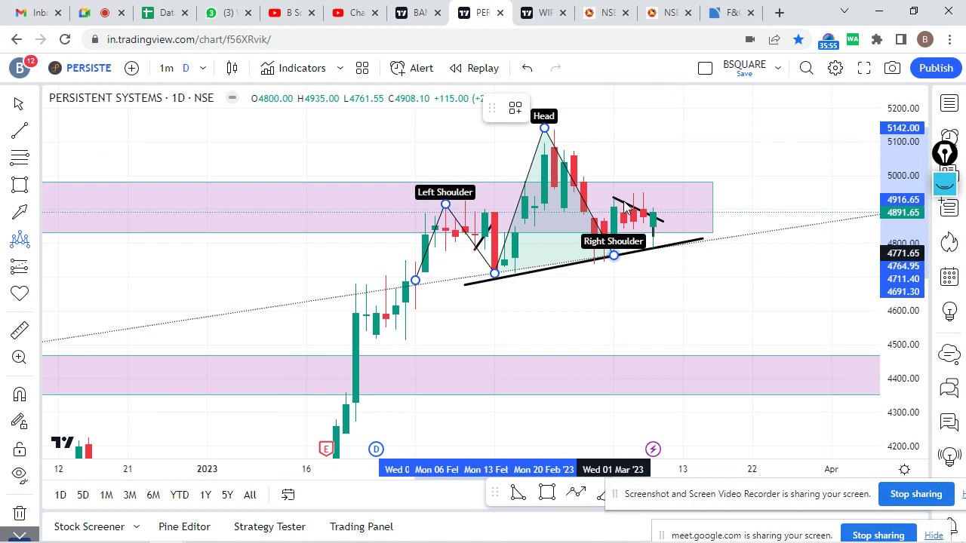
{"action": "left_click", "coordinate": [623, 192]}
{"action": "left_click", "coordinate": [742, 299]}
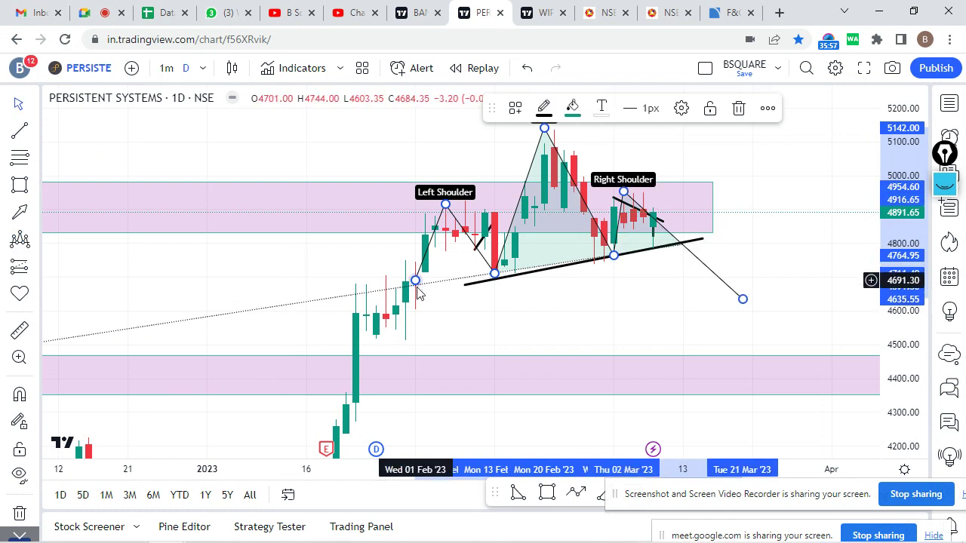
Delete the Head and Shoulders pattern drawn over the February and March candles.
{"action": "left_click_drag", "start_coordinate": [604, 286], "coordinate": [616, 280]}
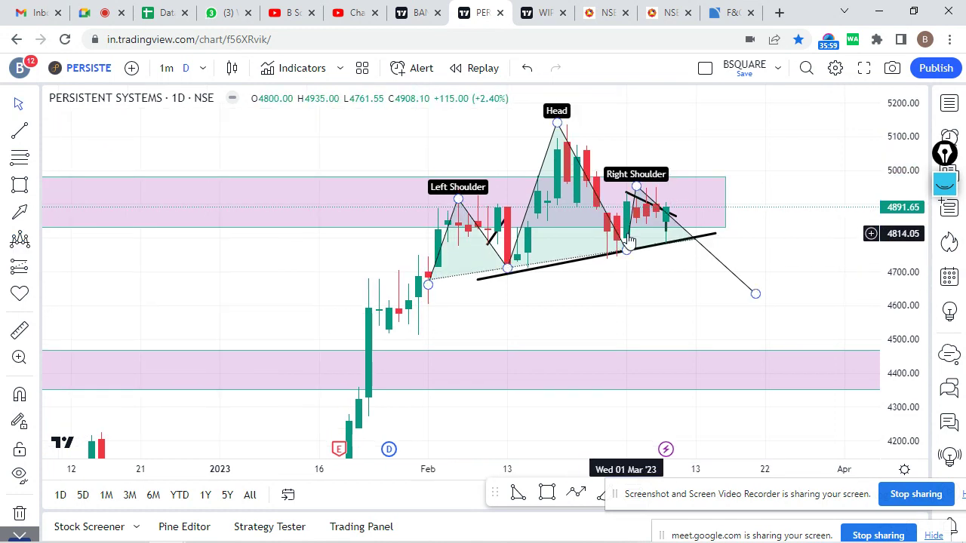
{"action": "left_click", "coordinate": [647, 200]}
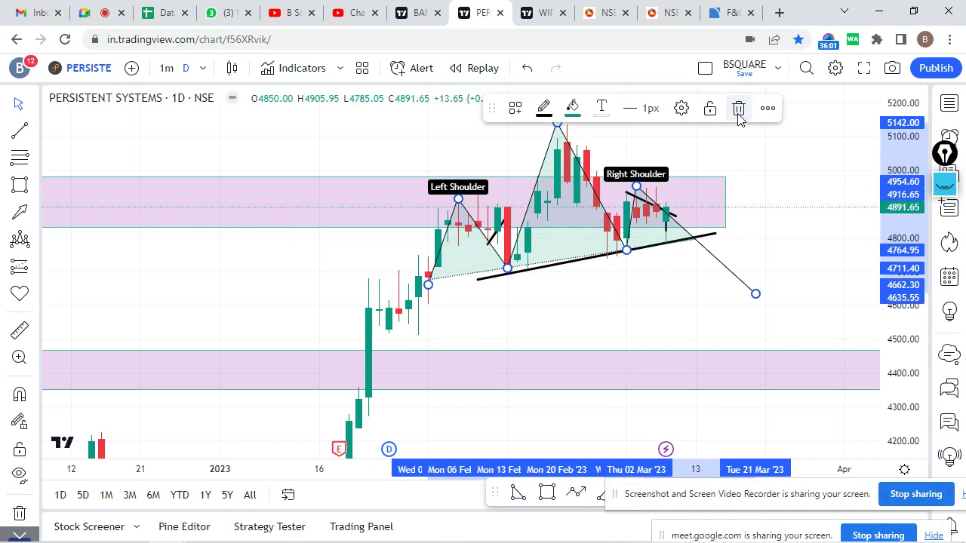
{"action": "left_click", "coordinate": [738, 109]}
Draw a Head and Shoulders pattern from 14 Nov '22, with shoulders at about 4450 and 4460, head at about 5119, ending near 3726.
{"action": "scroll", "coordinate": [822, 294], "scroll_direction": "down", "scroll_amount": 4}
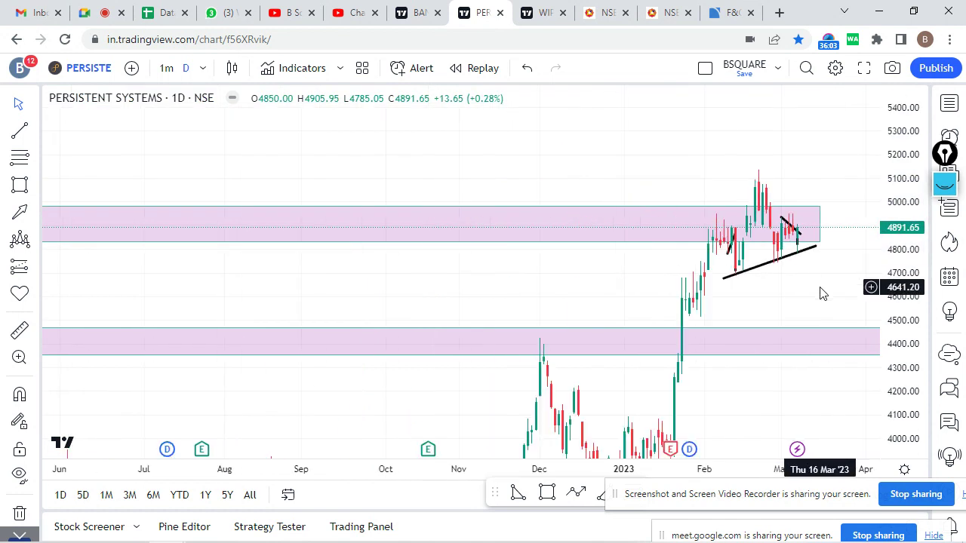
{"action": "scroll", "coordinate": [823, 294], "scroll_direction": "down", "scroll_amount": 5}
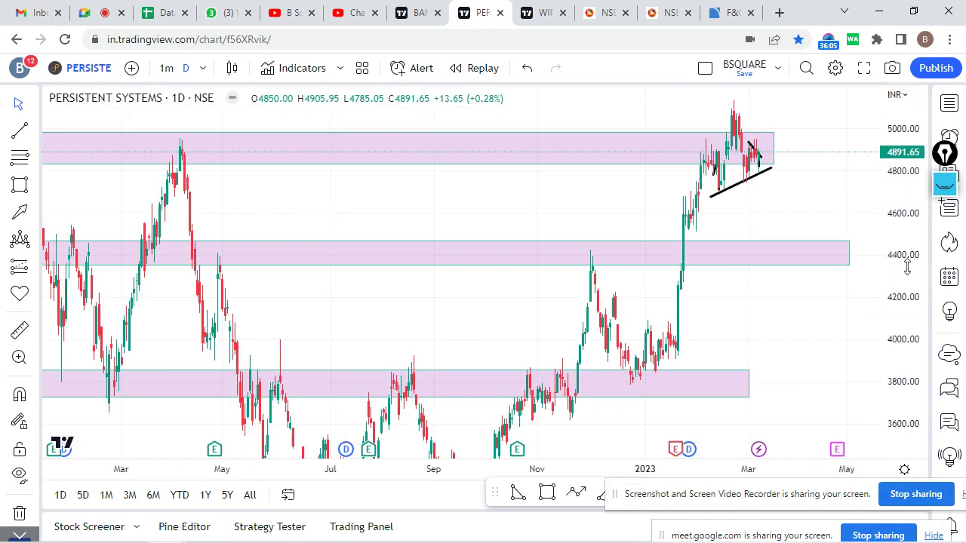
{"action": "left_click_drag", "start_coordinate": [907, 268], "coordinate": [729, 324]}
{"action": "scroll", "coordinate": [442, 355], "scroll_direction": "right", "scroll_amount": 3}
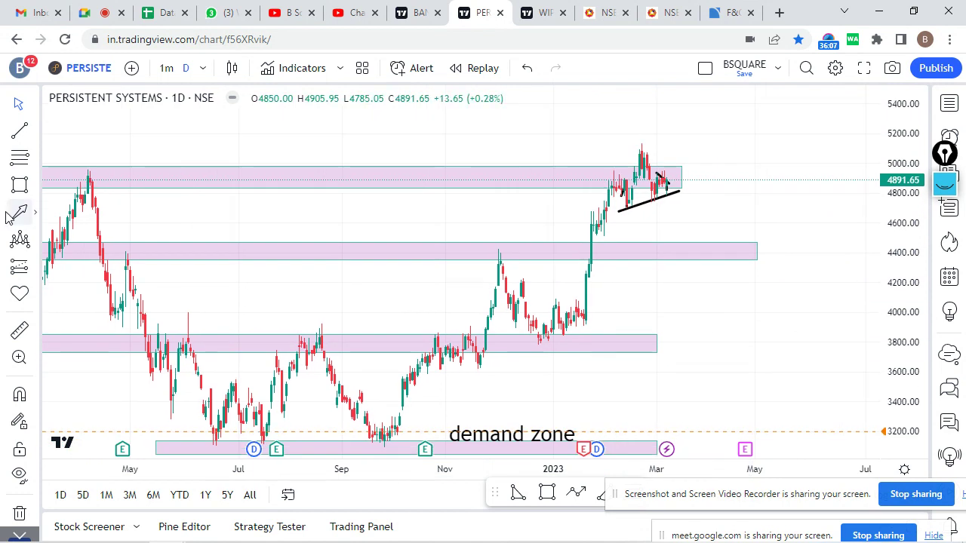
{"action": "left_click", "coordinate": [20, 242]}
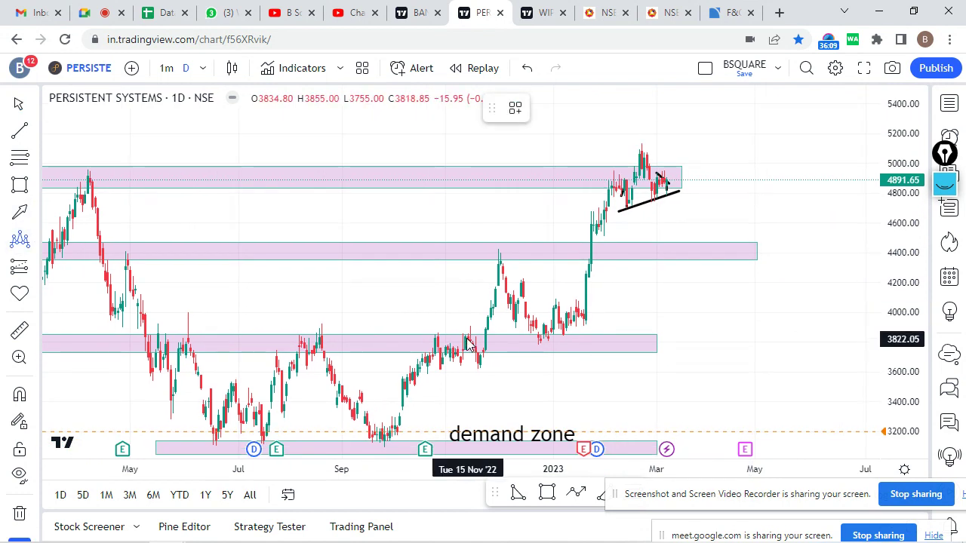
{"action": "left_click", "coordinate": [465, 336]}
{"action": "left_click", "coordinate": [500, 246]}
{"action": "left_click", "coordinate": [559, 332]}
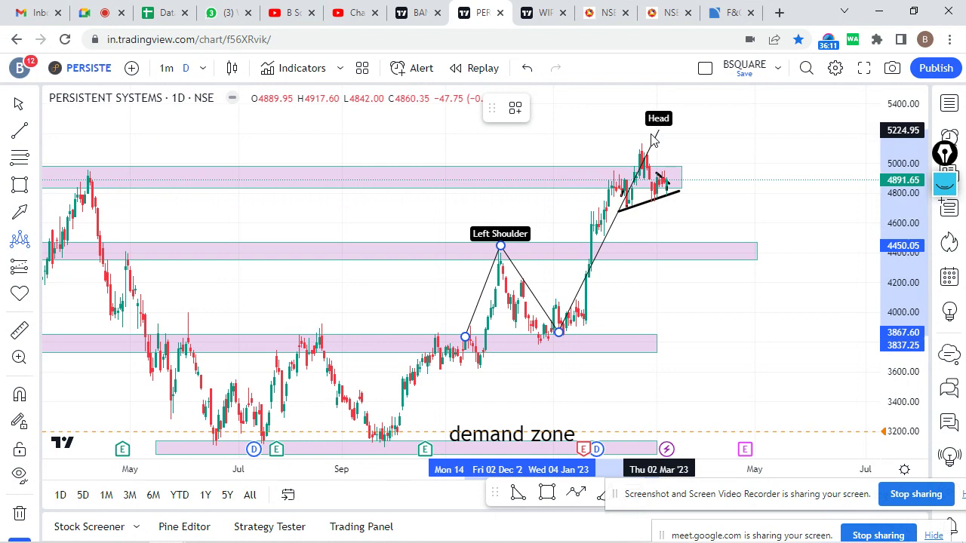
{"action": "left_click", "coordinate": [641, 146]}
{"action": "left_click", "coordinate": [727, 330]}
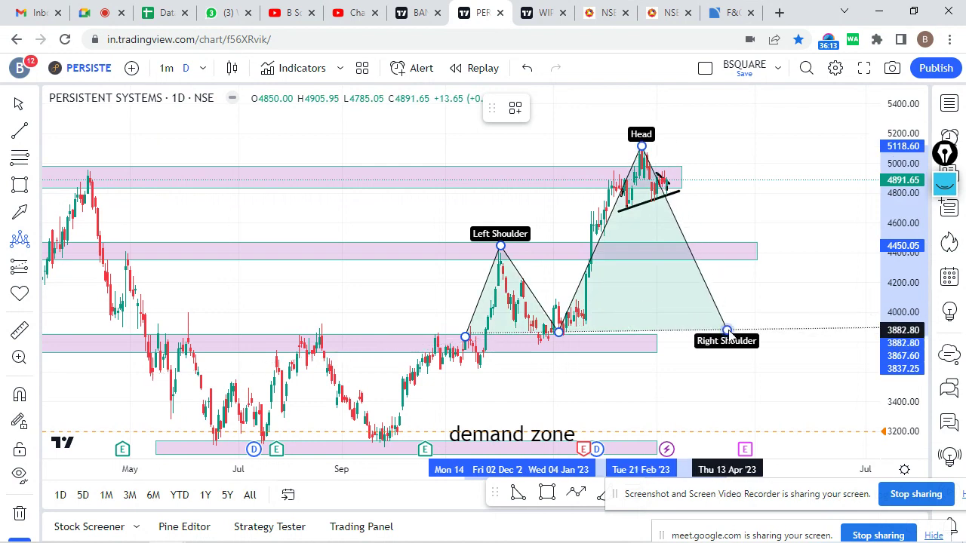
{"action": "left_click", "coordinate": [750, 247]}
{"action": "left_click", "coordinate": [835, 352]}
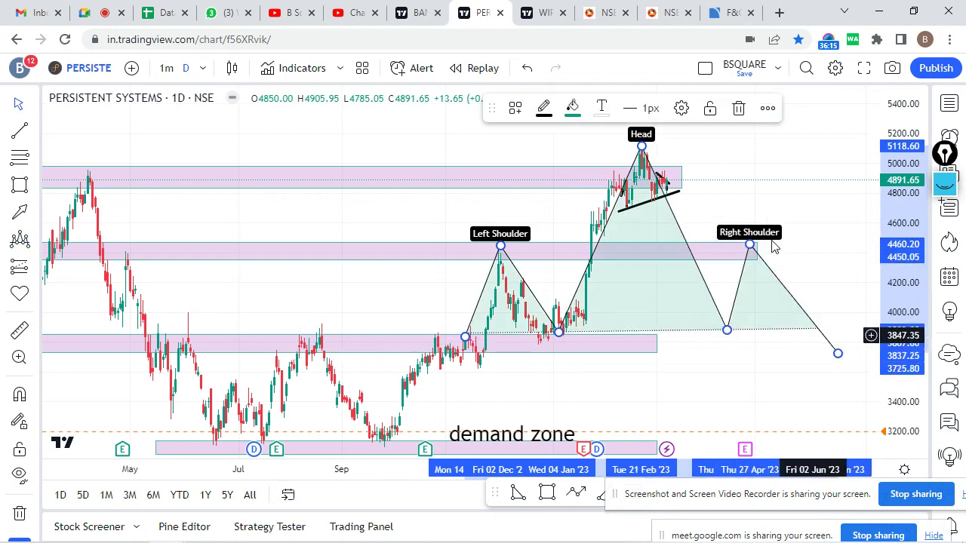
Delete the large Head and Shoulders pattern that starts in November 2022.
{"action": "scroll", "coordinate": [770, 219], "scroll_direction": "right", "scroll_amount": 3}
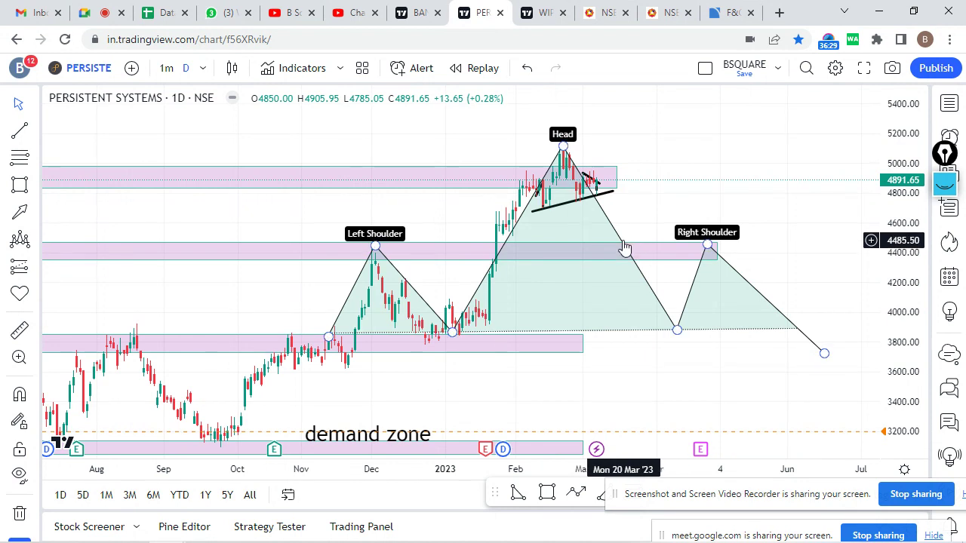
{"action": "left_click", "coordinate": [660, 305]}
{"action": "left_click", "coordinate": [737, 108]}
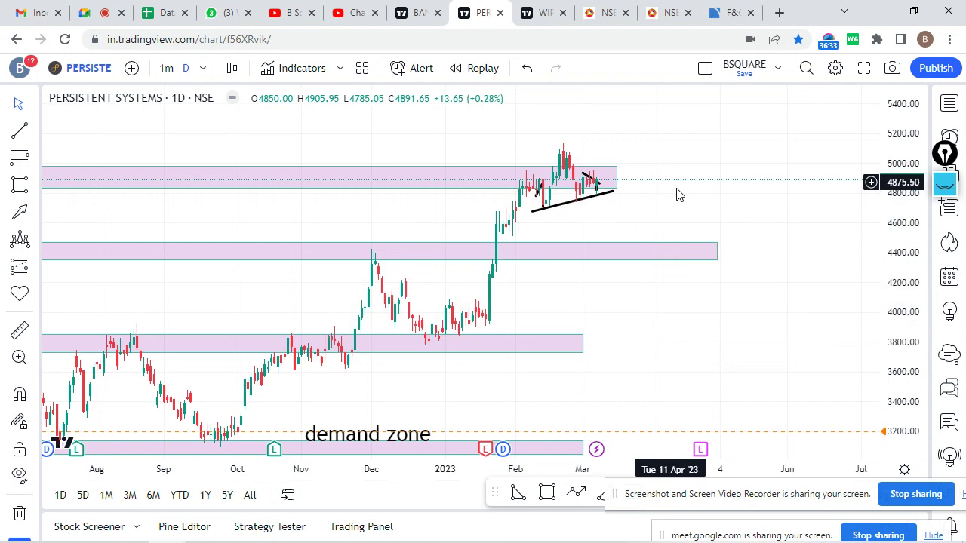
Examine the February and March candles around the short rising trendline and the uppermost shaded zone.
{"action": "scroll", "coordinate": [676, 202], "scroll_direction": "up", "scroll_amount": 2}
{"action": "left_click_drag", "start_coordinate": [623, 211], "coordinate": [751, 193]}
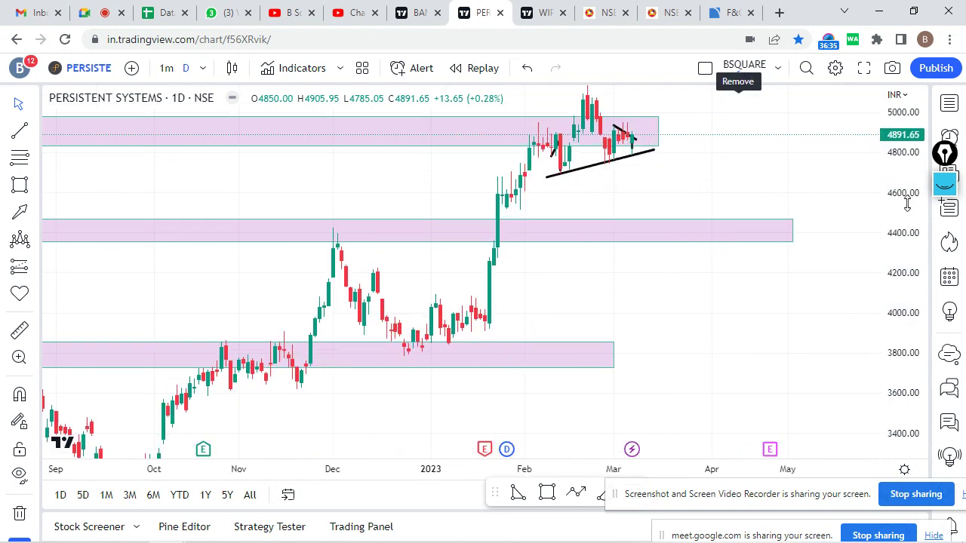
{"action": "scroll", "coordinate": [772, 282], "scroll_direction": "up", "scroll_amount": 3}
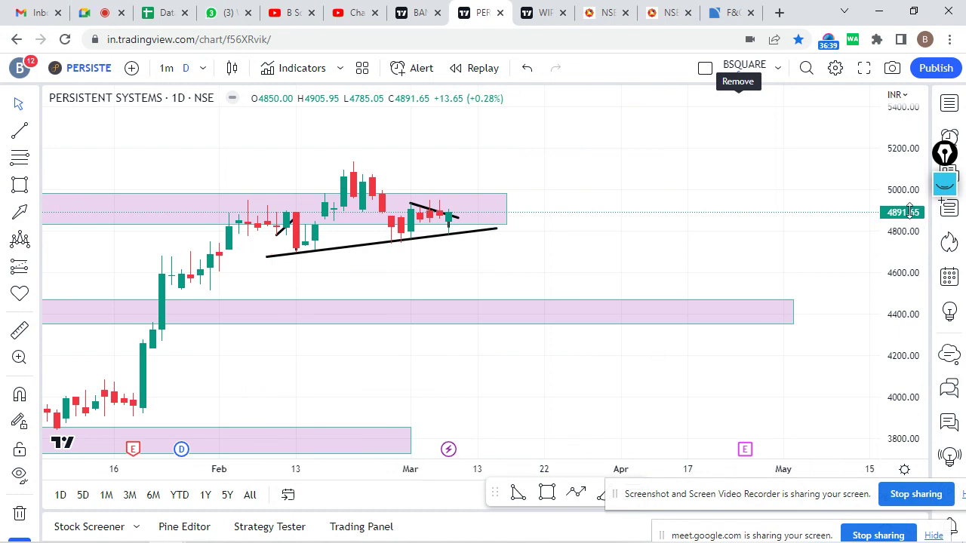
{"action": "left_click_drag", "start_coordinate": [576, 278], "coordinate": [605, 254]}
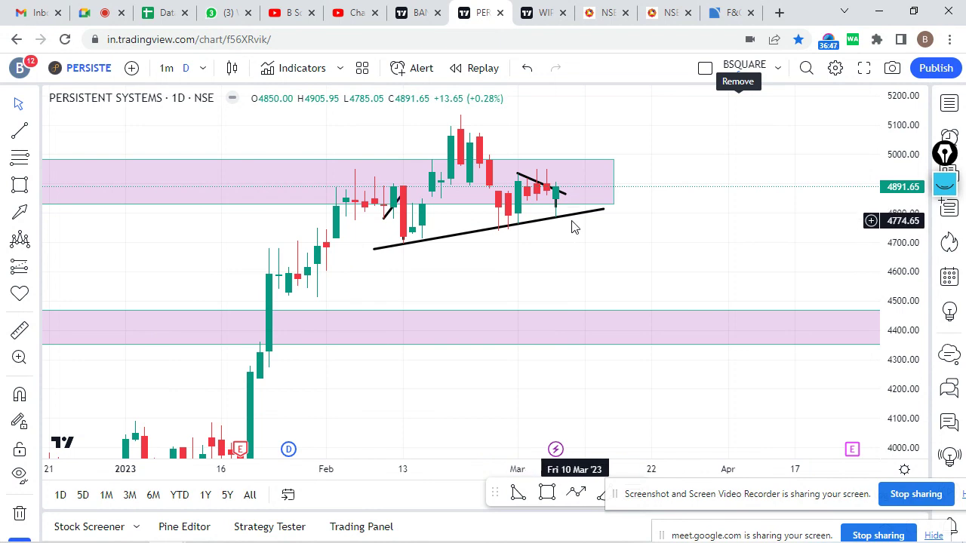
{"action": "scroll", "coordinate": [573, 228], "scroll_direction": "down", "scroll_amount": 3}
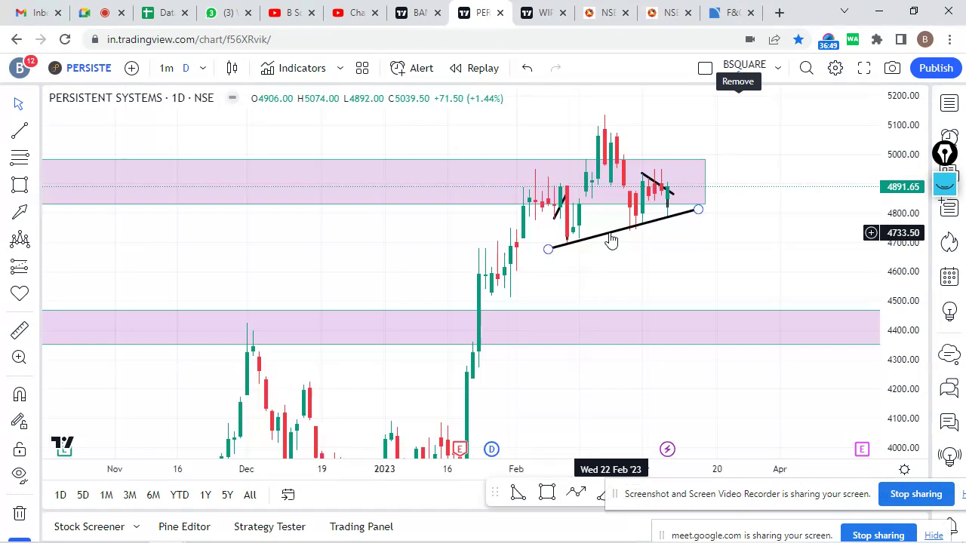
{"action": "scroll", "coordinate": [899, 211], "scroll_direction": "down", "scroll_amount": 2}
Review the price swings since late 2021 against the four shaded zones, including the January 2023 rally.
{"action": "scroll", "coordinate": [752, 308], "scroll_direction": "down", "scroll_amount": 8}
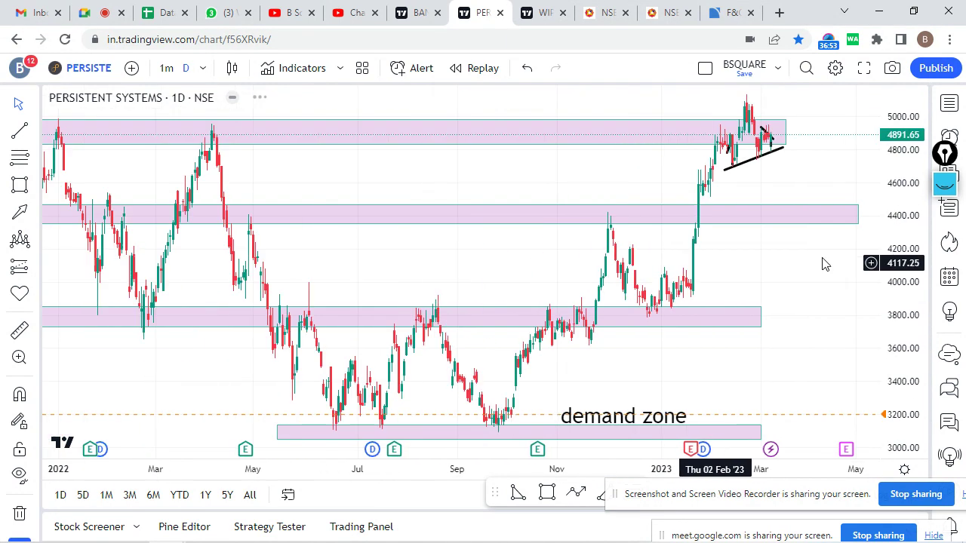
{"action": "scroll", "coordinate": [824, 264], "scroll_direction": "down", "scroll_amount": 5}
{"action": "left_click", "coordinate": [772, 314]}
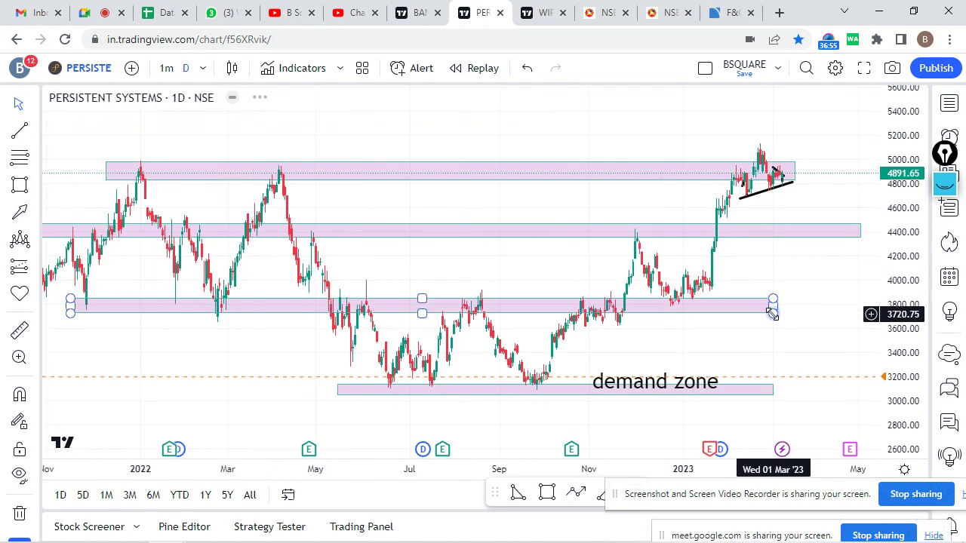
{"action": "left_click", "coordinate": [720, 340]}
{"action": "scroll", "coordinate": [720, 340], "scroll_direction": "up", "scroll_amount": 3}
{"action": "scroll", "coordinate": [717, 337], "scroll_direction": "down", "scroll_amount": 5}
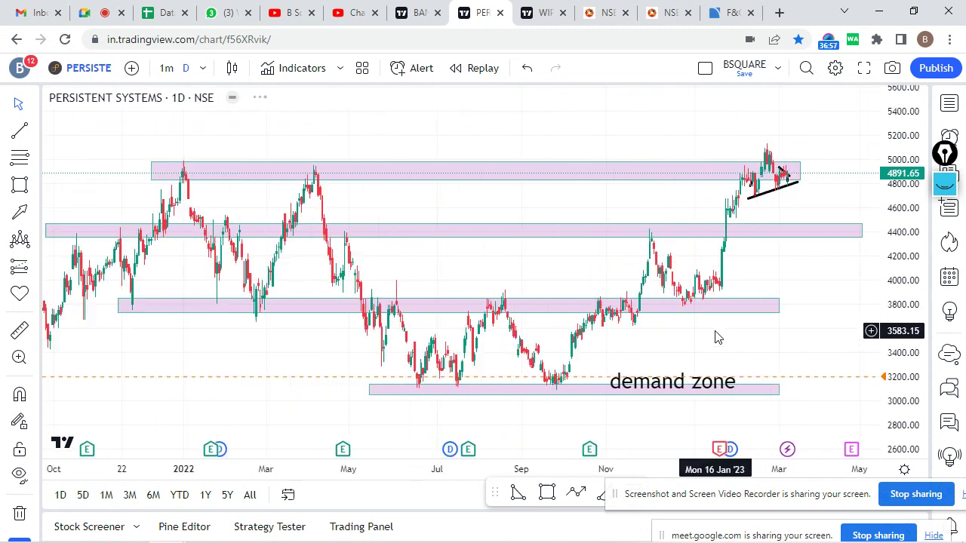
{"action": "scroll", "coordinate": [837, 279], "scroll_direction": "down", "scroll_amount": 2}
{"action": "left_click", "coordinate": [782, 302]}
{"action": "scroll", "coordinate": [787, 306], "scroll_direction": "down", "scroll_amount": 2}
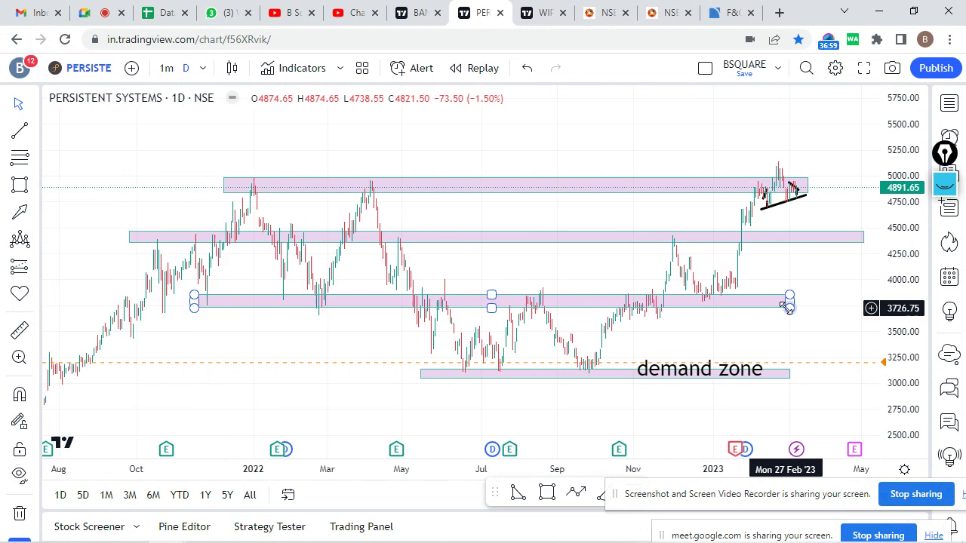
{"action": "left_click", "coordinate": [716, 275]}
{"action": "scroll", "coordinate": [642, 250], "scroll_direction": "up", "scroll_amount": 3}
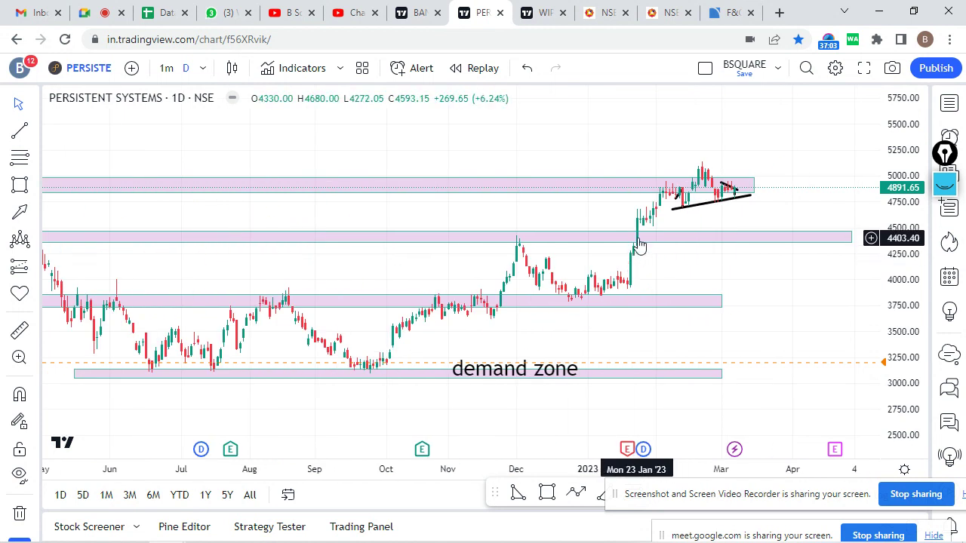
{"action": "scroll", "coordinate": [804, 277], "scroll_direction": "down", "scroll_amount": 4}
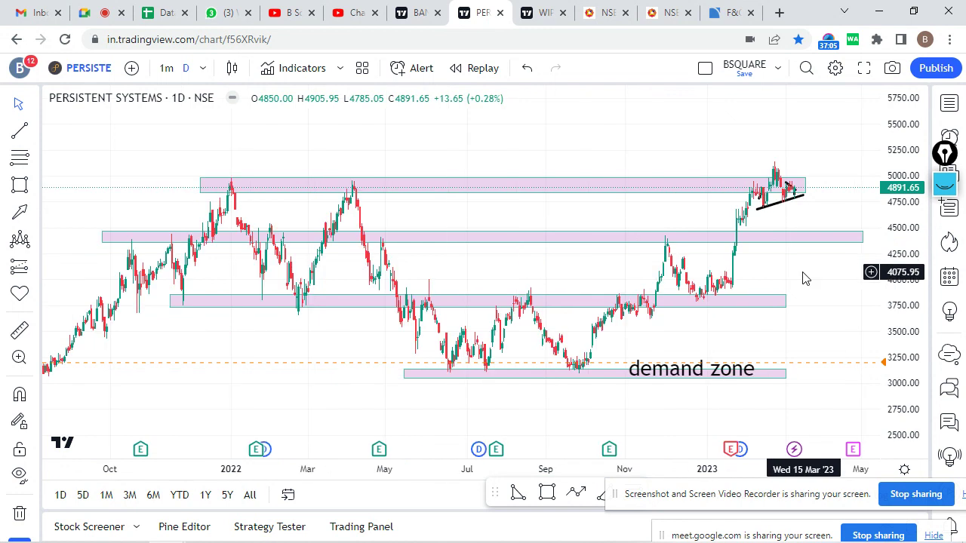
Draw a trend line from the August 2022 high at about 3916 to the March 2023 candles and delete it.
{"action": "scroll", "coordinate": [804, 276], "scroll_direction": "up", "scroll_amount": 2}
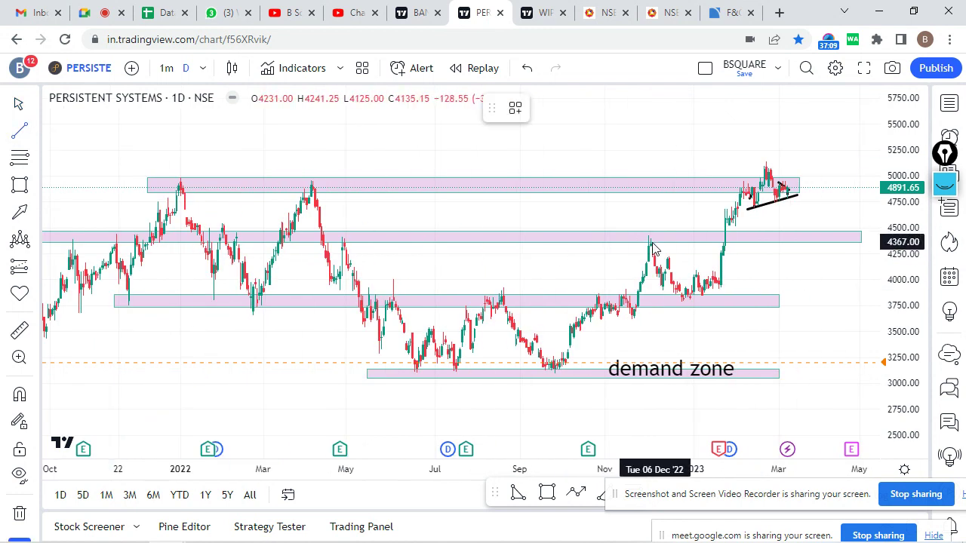
{"action": "left_click", "coordinate": [503, 291]}
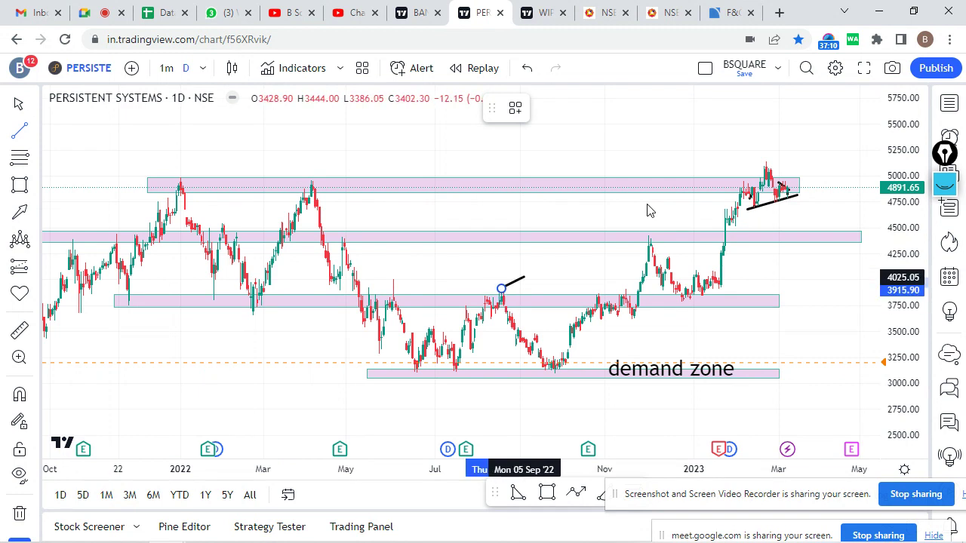
{"action": "left_click", "coordinate": [784, 187]}
{"action": "left_click", "coordinate": [740, 110]}
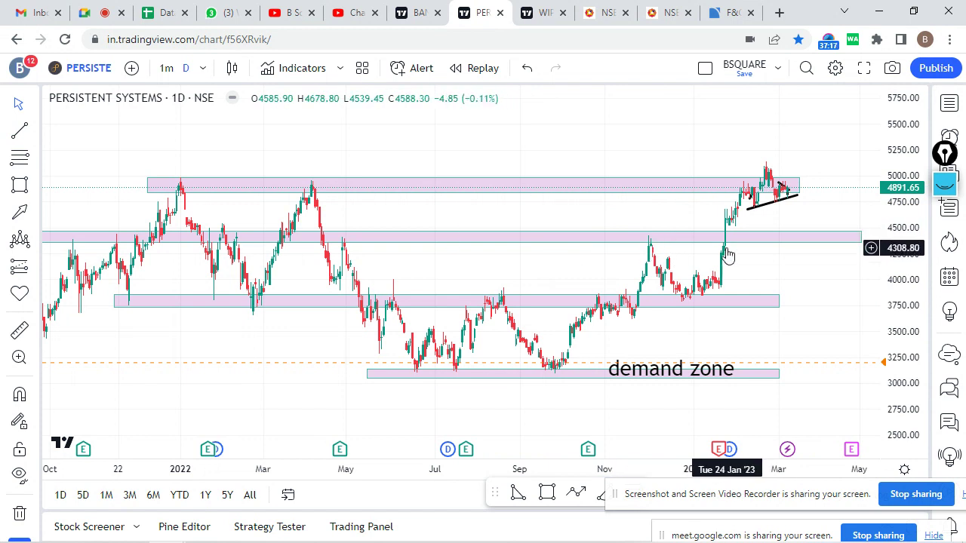
Draw a falling trend line from the 4 Apr '22 high at about 4949 through the December peak to 13 Apr '23 near 4112.
{"action": "left_click", "coordinate": [21, 133]}
{"action": "left_click", "coordinate": [308, 182]}
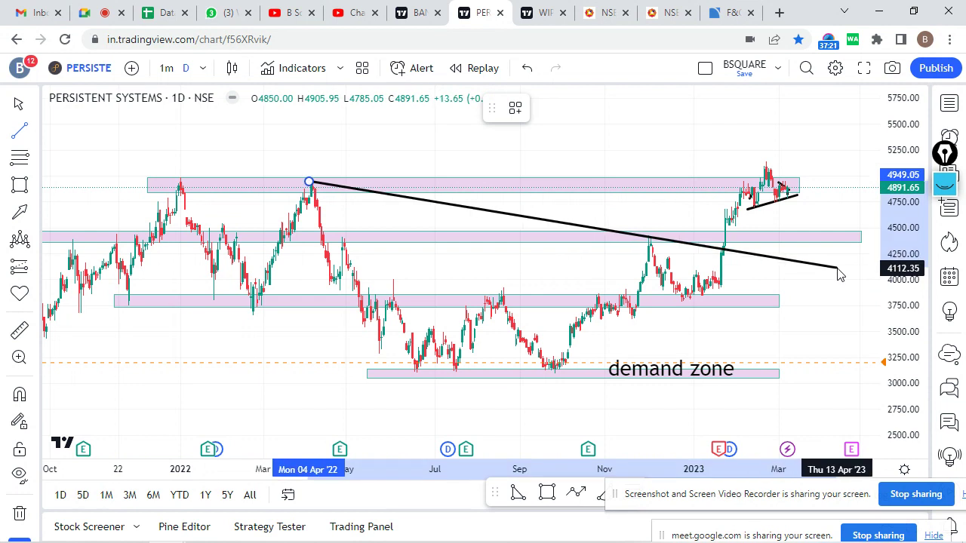
{"action": "left_click", "coordinate": [837, 268]}
{"action": "scroll", "coordinate": [799, 313], "scroll_direction": "up", "scroll_amount": 2}
{"action": "scroll", "coordinate": [791, 306], "scroll_direction": "down", "scroll_amount": 3}
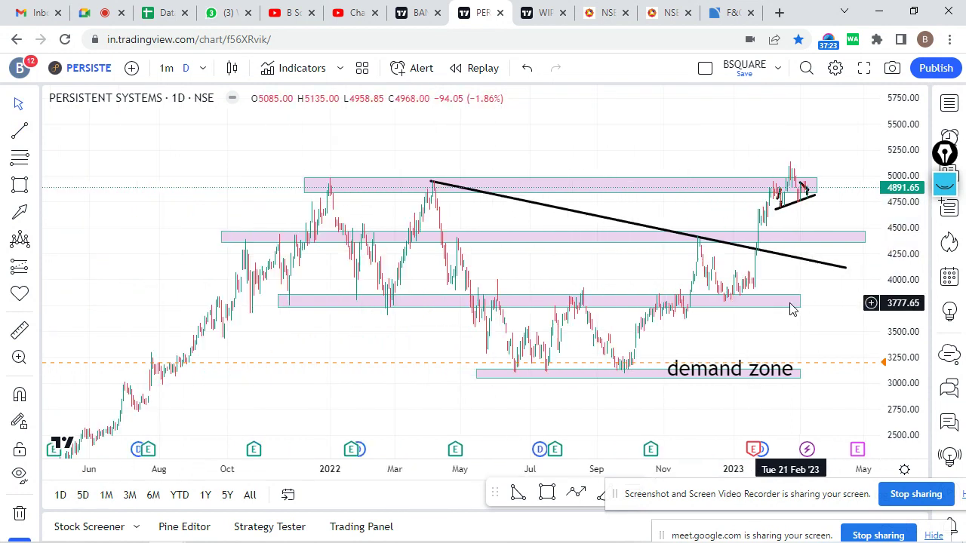
Examine how the January 2023 rally crosses the falling trend line and the nearby shaded zones.
{"action": "scroll", "coordinate": [722, 295], "scroll_direction": "up", "scroll_amount": 5}
{"action": "left_click_drag", "start_coordinate": [901, 294], "coordinate": [900, 264]}
{"action": "scroll", "coordinate": [772, 302], "scroll_direction": "down", "scroll_amount": 2}
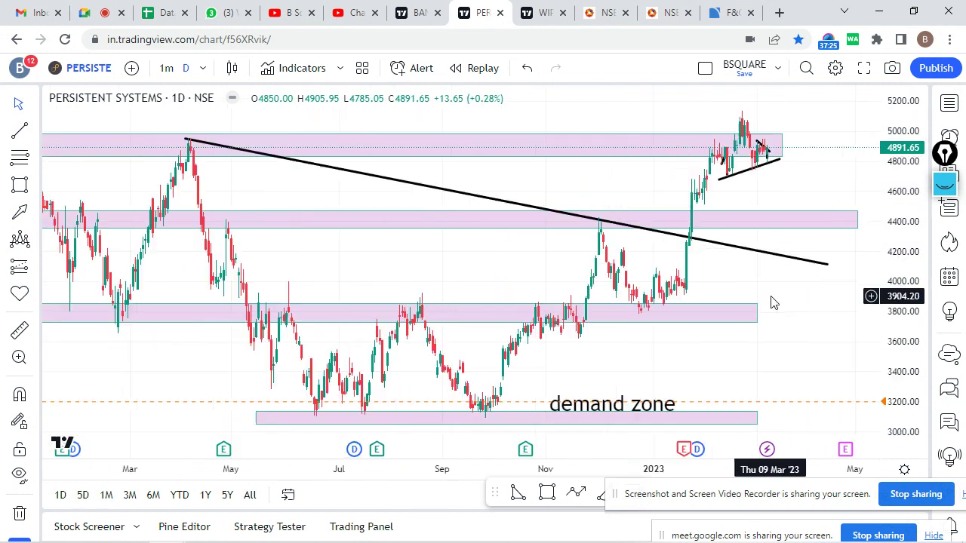
{"action": "scroll", "coordinate": [731, 275], "scroll_direction": "up", "scroll_amount": 2}
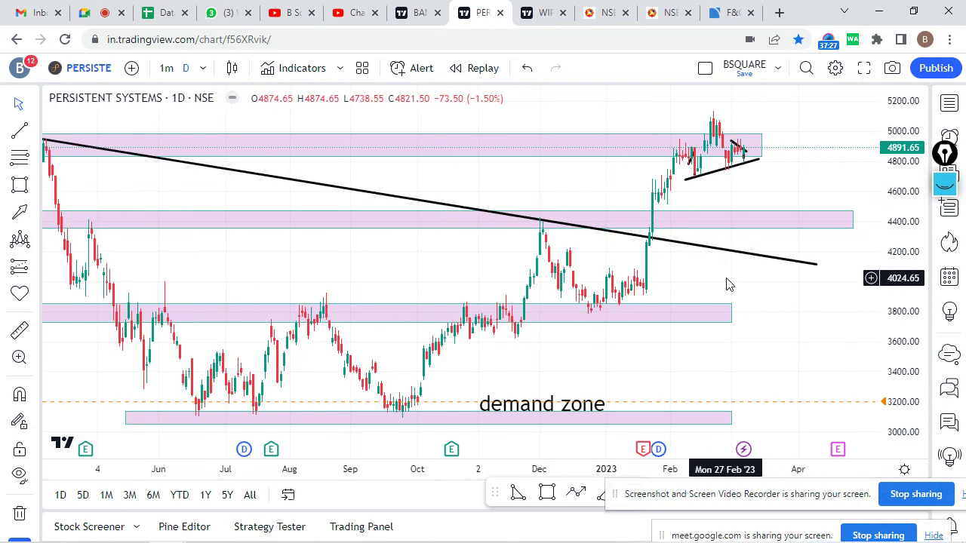
{"action": "scroll", "coordinate": [722, 295], "scroll_direction": "down", "scroll_amount": 2}
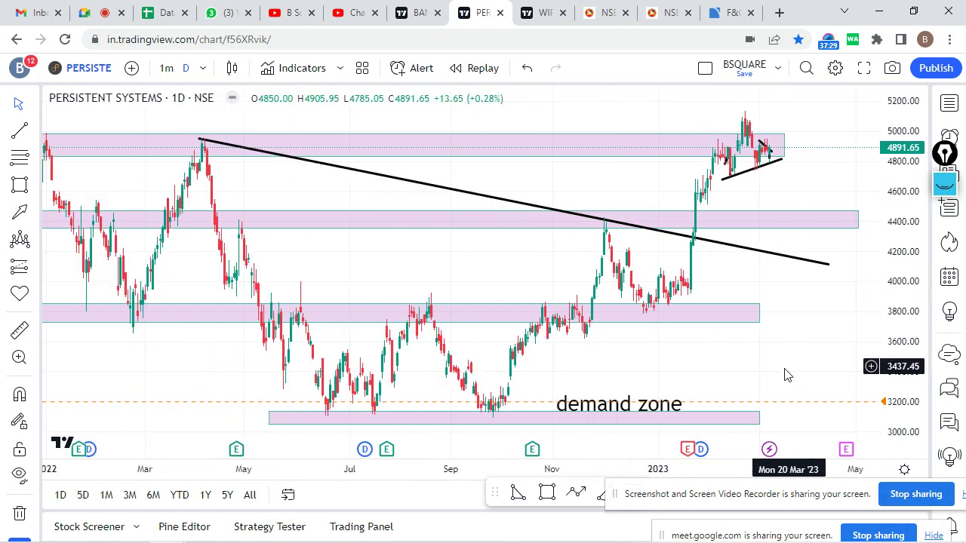
{"action": "left_click_drag", "start_coordinate": [787, 373], "coordinate": [828, 370]}
{"action": "scroll", "coordinate": [808, 375], "scroll_direction": "up", "scroll_amount": 1}
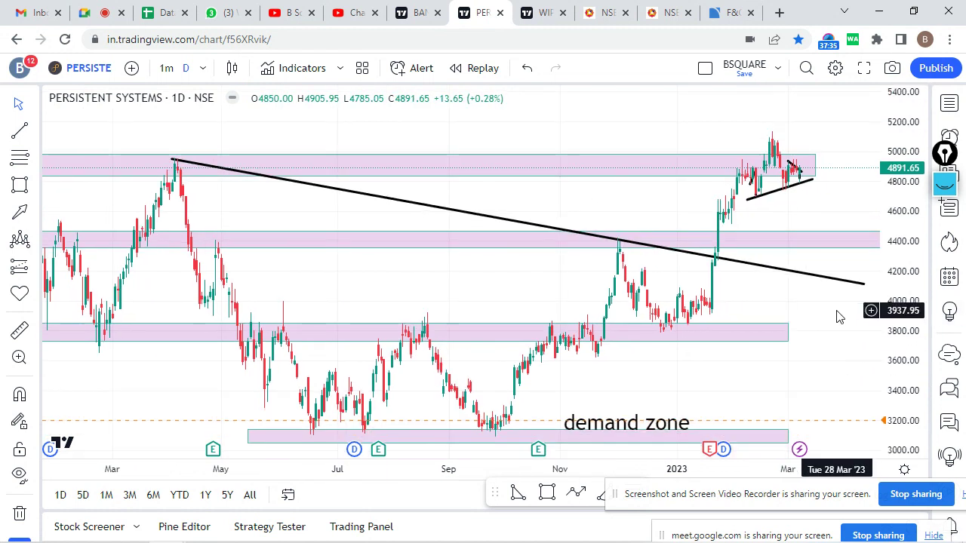
Undo the accidental resize of the shaded zone just below 3854.50.
{"action": "scroll", "coordinate": [838, 321], "scroll_direction": "down", "scroll_amount": 1}
{"action": "left_click_drag", "start_coordinate": [804, 325], "coordinate": [796, 271]}
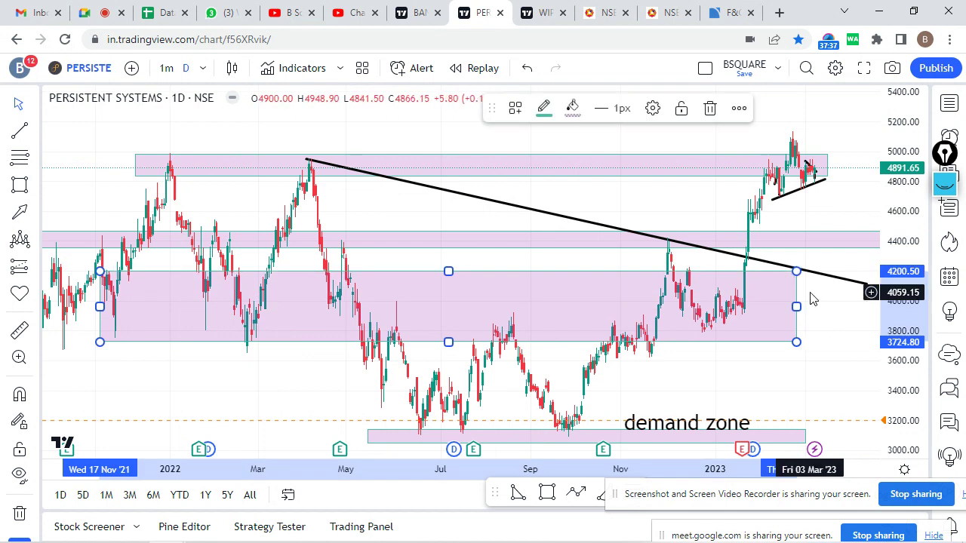
{"action": "left_click", "coordinate": [527, 68]}
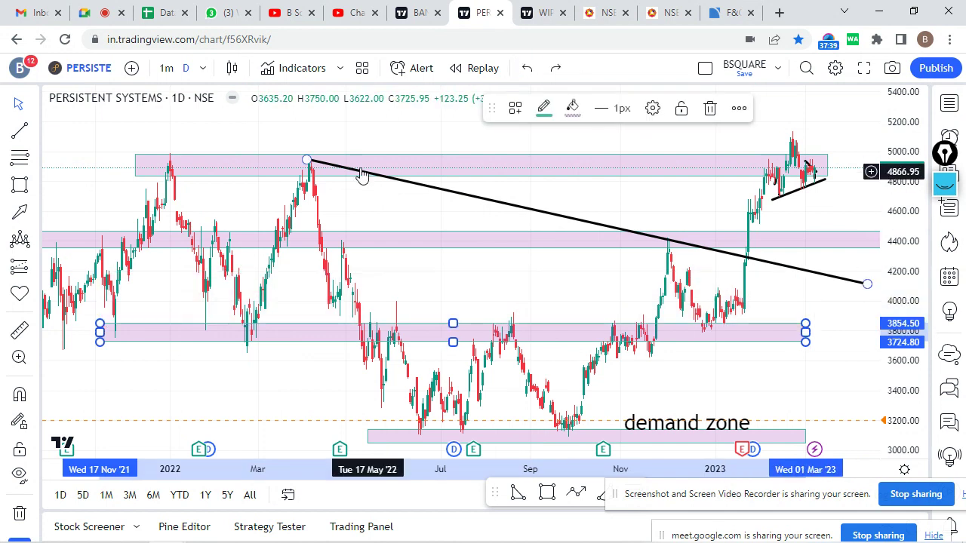
Reposition the long trend line so it rises from 29 Jul '22 near 3822 through the December peak to 9 May '23 near 5049.
{"action": "left_click_drag", "start_coordinate": [308, 160], "coordinate": [470, 317]}
{"action": "left_click_drag", "start_coordinate": [511, 274], "coordinate": [369, 240]}
{"action": "left_click_drag", "start_coordinate": [725, 253], "coordinate": [764, 113]}
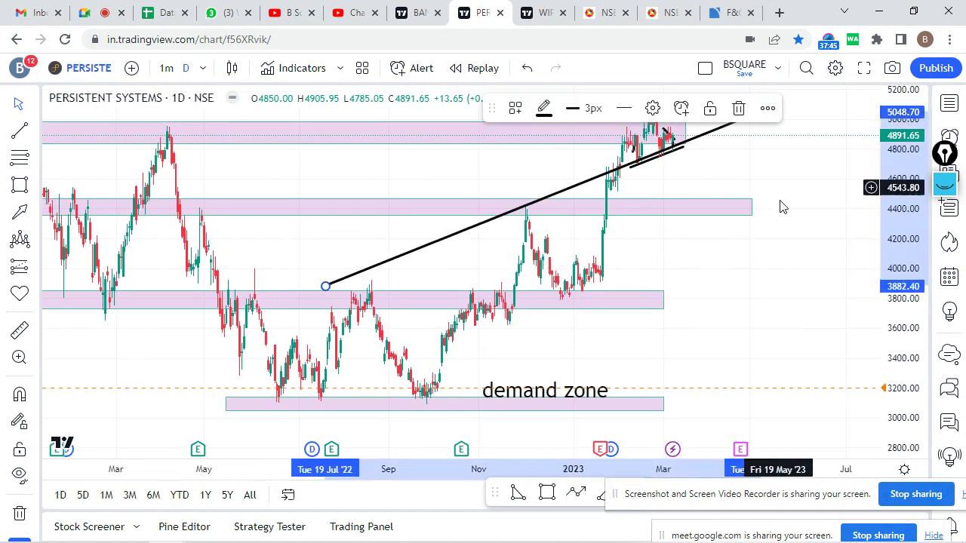
{"action": "left_click", "coordinate": [780, 241]}
{"action": "left_click_drag", "start_coordinate": [750, 264], "coordinate": [789, 302]}
{"action": "scroll", "coordinate": [732, 323], "scroll_direction": "down", "scroll_amount": 2}
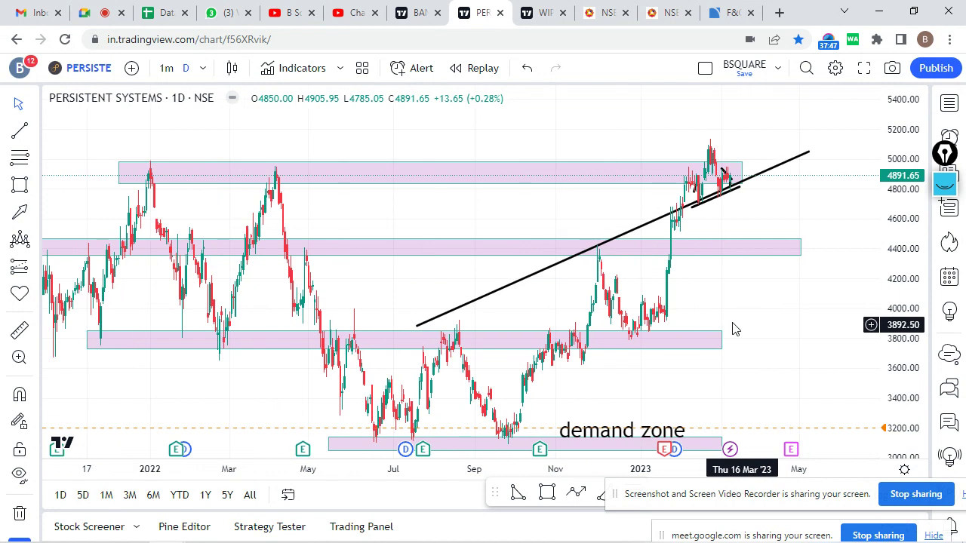
{"action": "left_click_drag", "start_coordinate": [417, 329], "coordinate": [433, 335]}
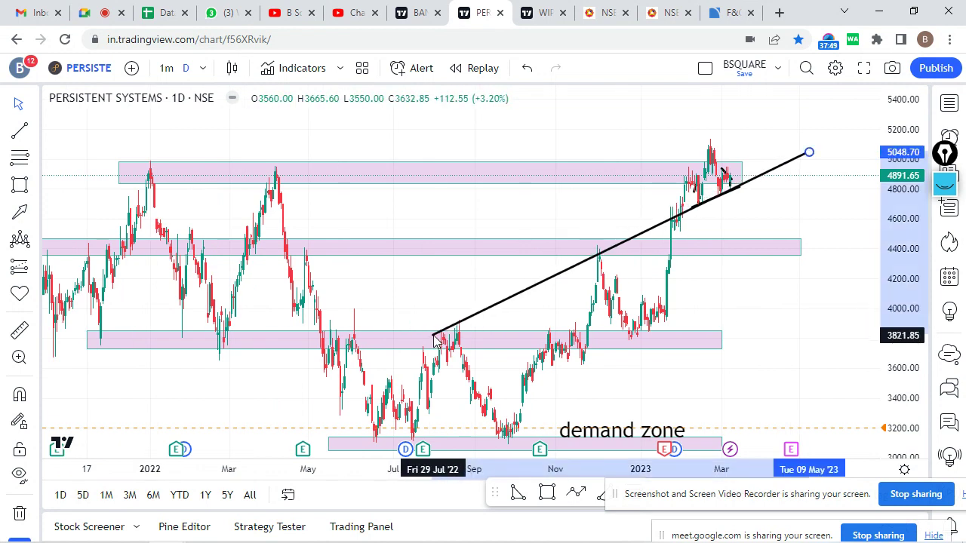
Raise the later end of the long rising trend line to about 5185 on 3 May '23.
{"action": "left_click_drag", "start_coordinate": [808, 153], "coordinate": [800, 134]}
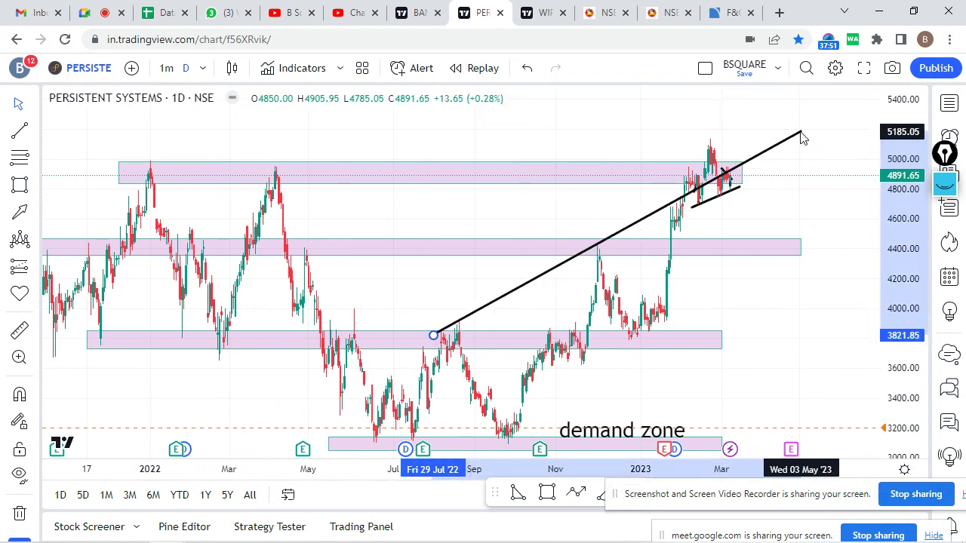
{"action": "scroll", "coordinate": [754, 282], "scroll_direction": "up", "scroll_amount": 2}
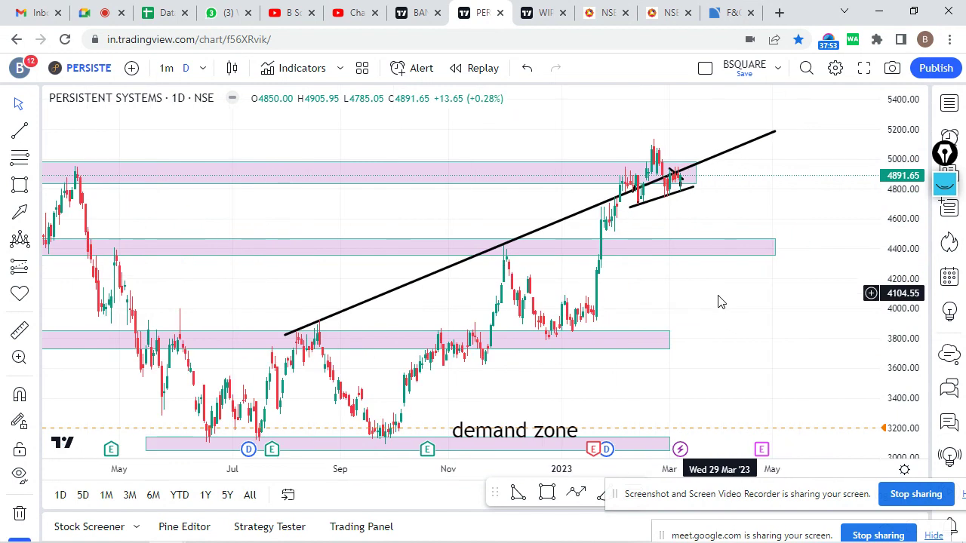
{"action": "left_click_drag", "start_coordinate": [720, 300], "coordinate": [737, 267]}
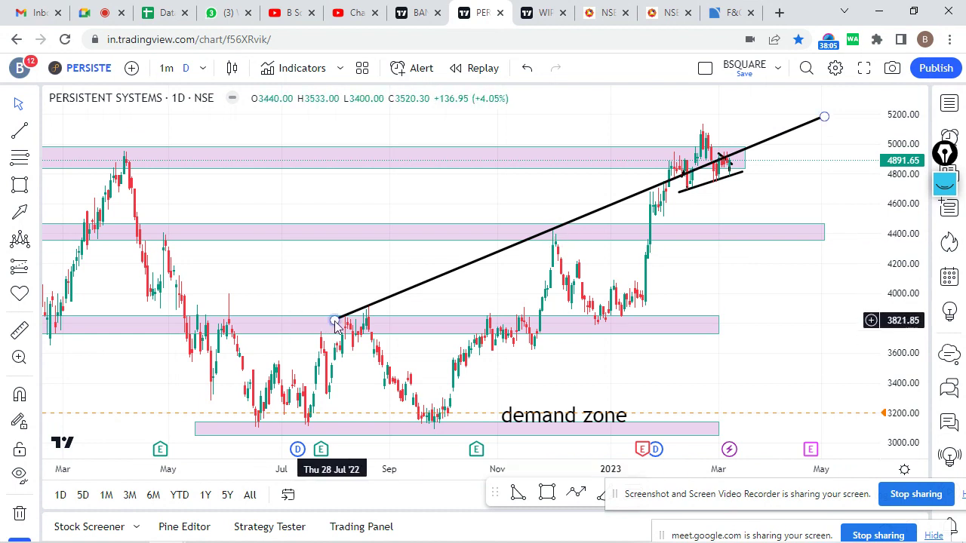
Reposition the long trend line so it falls from 28 Mar '22 near 4933 through the December peak to about 4100 in late April '23.
{"action": "left_click_drag", "start_coordinate": [334, 319], "coordinate": [107, 154]}
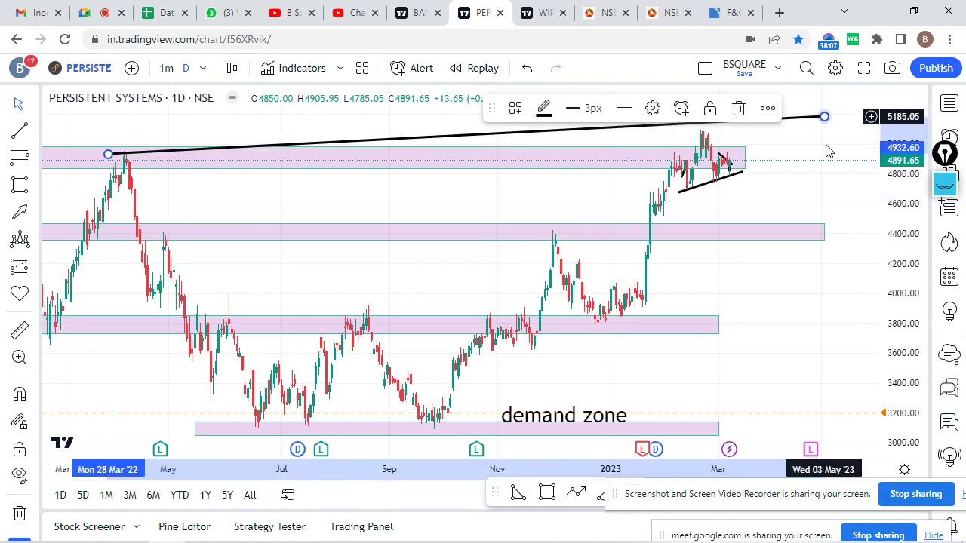
{"action": "left_click_drag", "start_coordinate": [823, 117], "coordinate": [819, 279]}
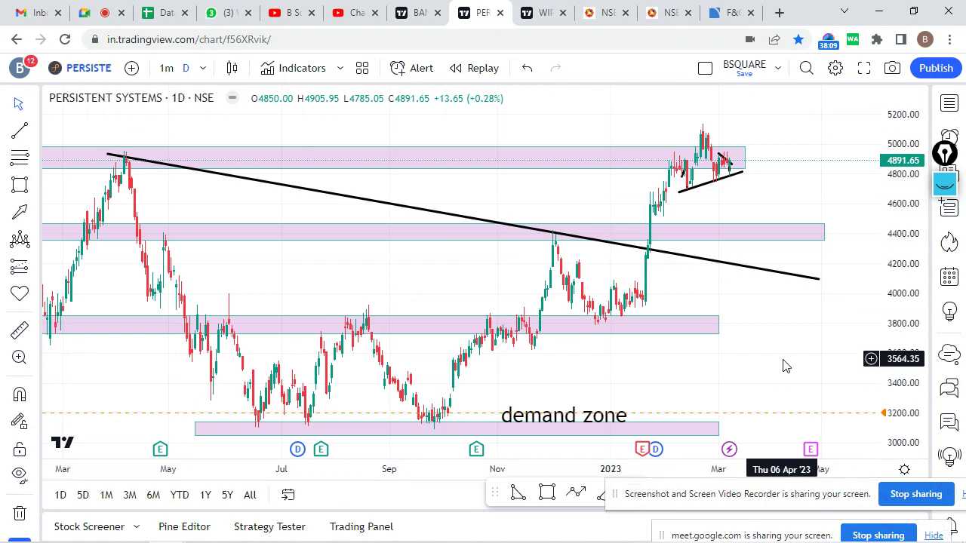
Examine the January 2023 breakout through the falling trend line and its position against the shaded zones at several zoom levels.
{"action": "scroll", "coordinate": [785, 371], "scroll_direction": "up", "scroll_amount": 2}
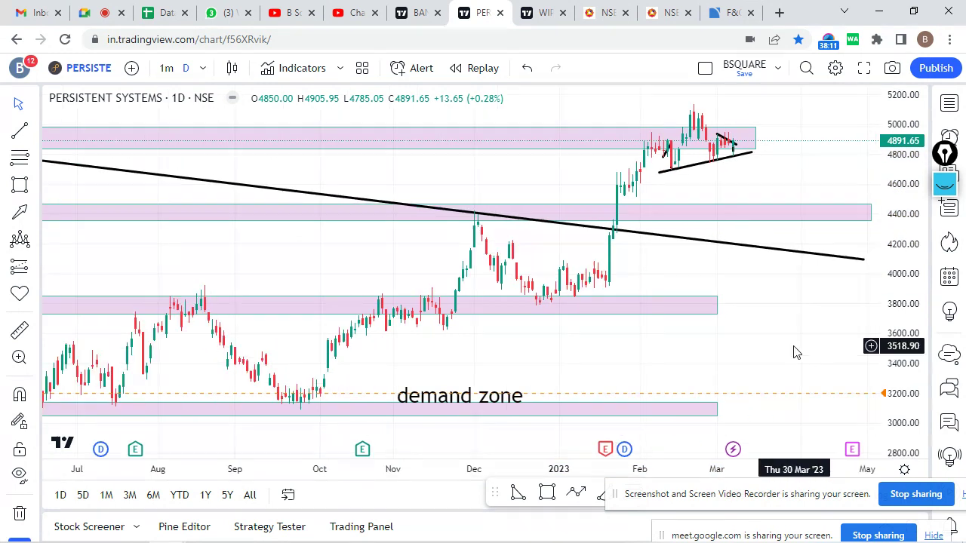
{"action": "scroll", "coordinate": [793, 352], "scroll_direction": "up", "scroll_amount": 4}
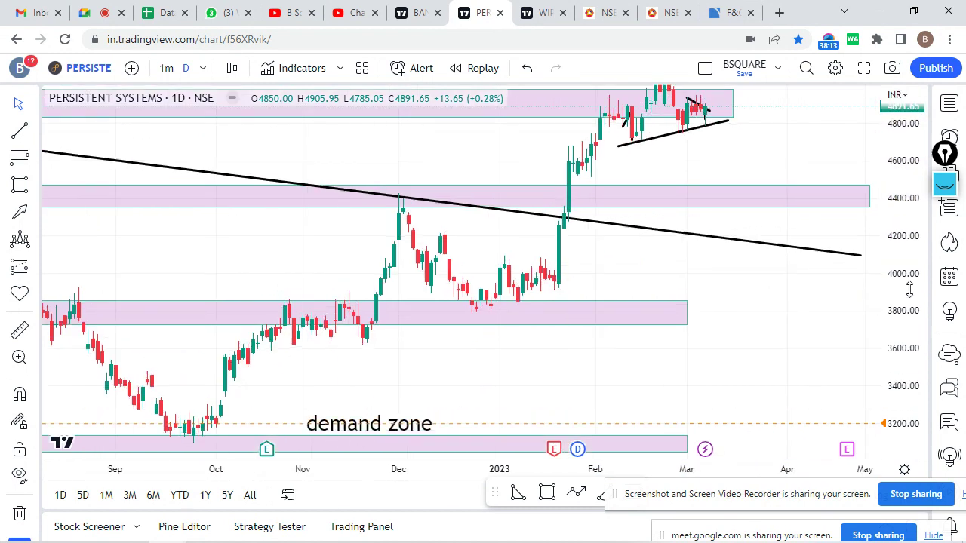
{"action": "scroll", "coordinate": [724, 324], "scroll_direction": "down", "scroll_amount": 1}
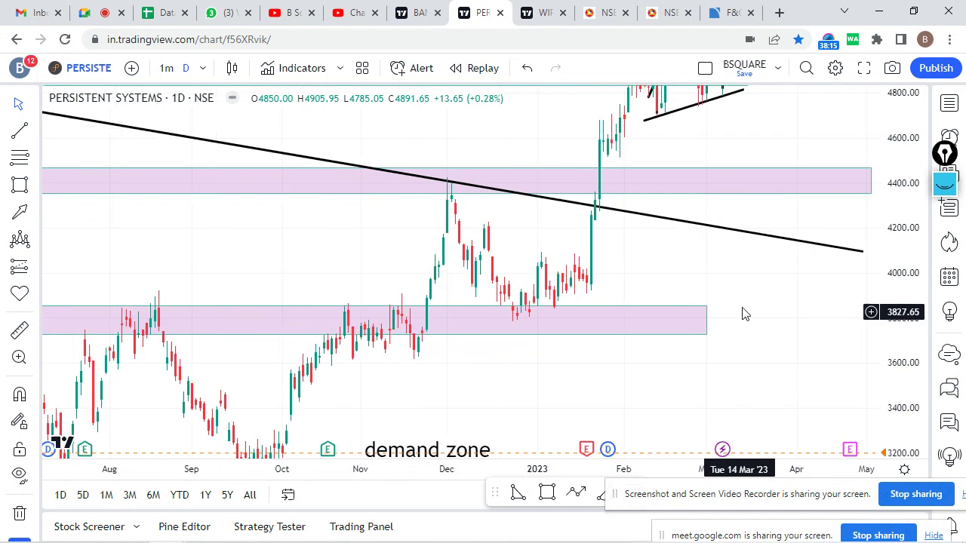
{"action": "scroll", "coordinate": [908, 249], "scroll_direction": "down", "scroll_amount": 3}
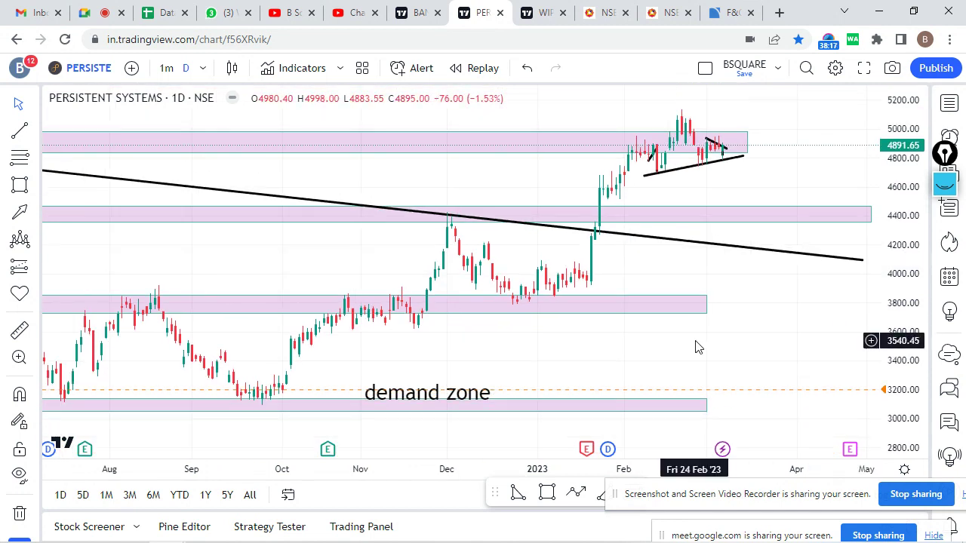
{"action": "scroll", "coordinate": [696, 345], "scroll_direction": "down", "scroll_amount": 2}
{"action": "scroll", "coordinate": [702, 347], "scroll_direction": "down", "scroll_amount": 3}
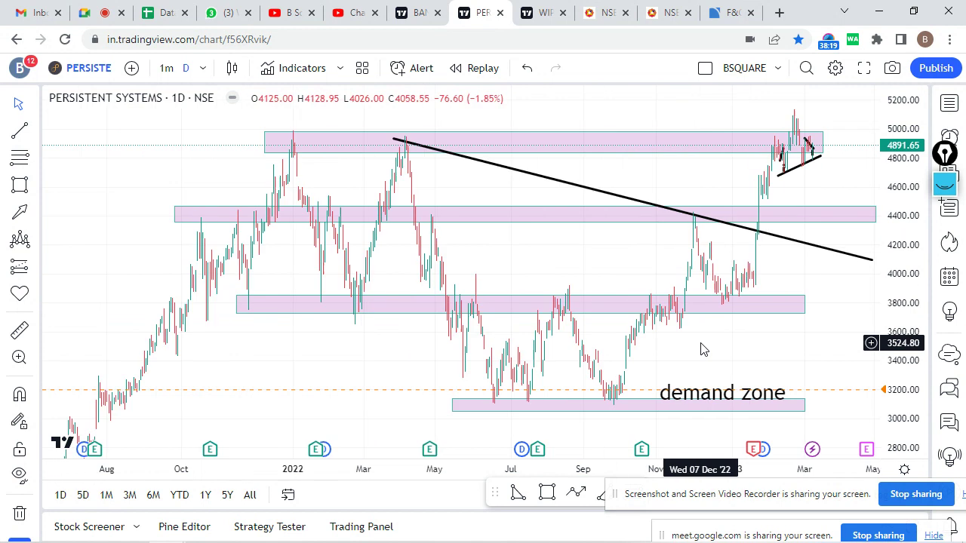
{"action": "scroll", "coordinate": [713, 353], "scroll_direction": "up", "scroll_amount": 2}
{"action": "scroll", "coordinate": [910, 273], "scroll_direction": "down", "scroll_amount": 1}
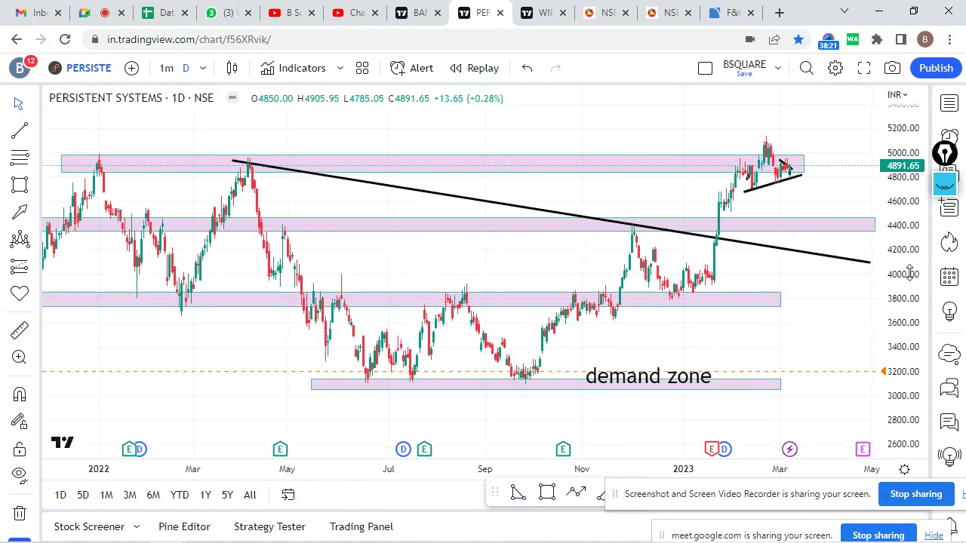
Switch the chart to PI Industries (PIIND) from the BSQUARE LIST watchlist and hide the watchlist.
{"action": "left_click", "coordinate": [955, 105]}
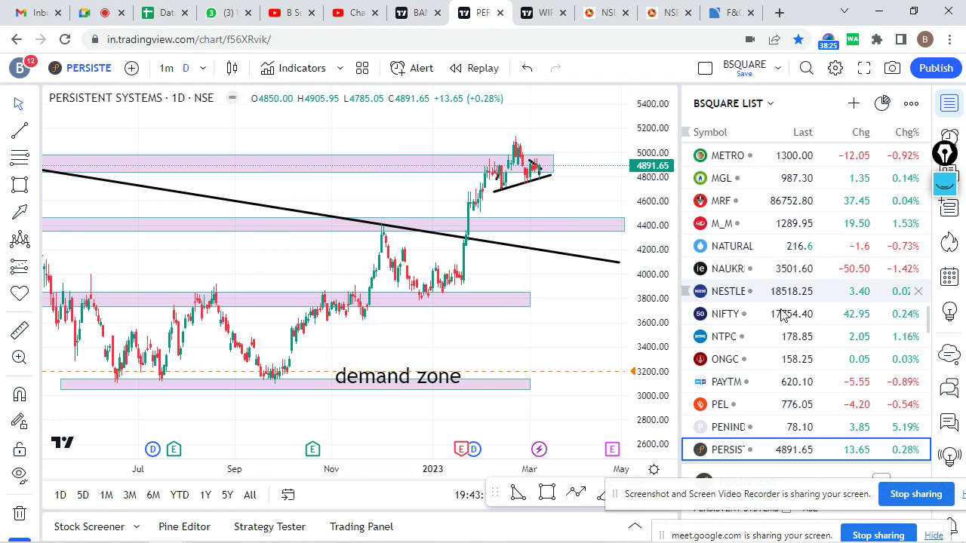
{"action": "scroll", "coordinate": [781, 314], "scroll_direction": "down", "scroll_amount": 3}
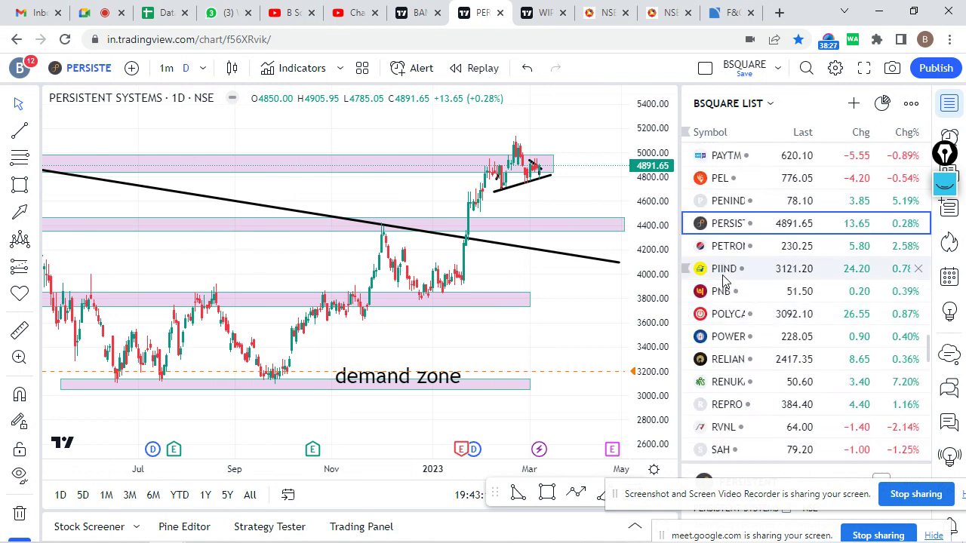
{"action": "left_click", "coordinate": [724, 270]}
{"action": "left_click", "coordinate": [949, 104]}
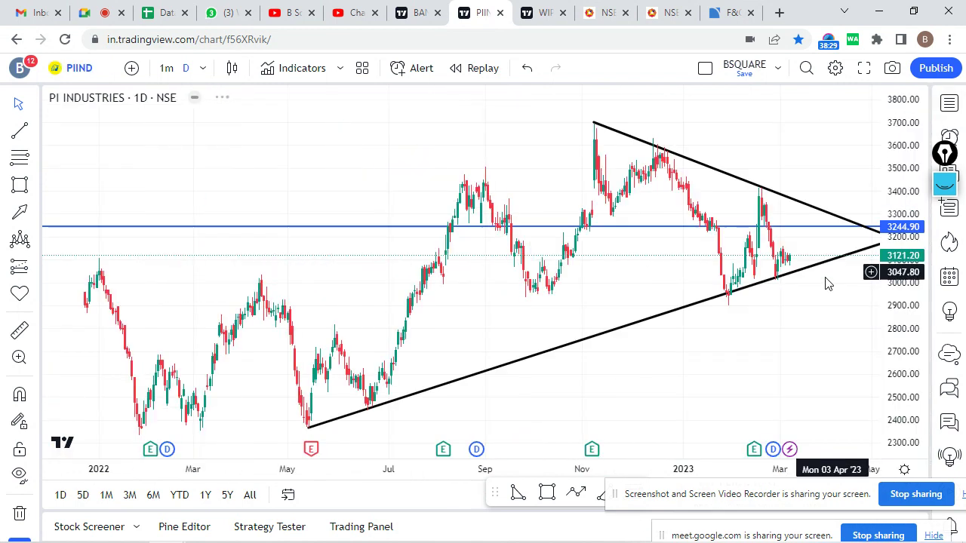
Draw a shaded zone over the 2022 lows from 6 Jan '22 to 10 Aug '22, between about 2389 and 2505.
{"action": "scroll", "coordinate": [712, 173], "scroll_direction": "up", "scroll_amount": 5}
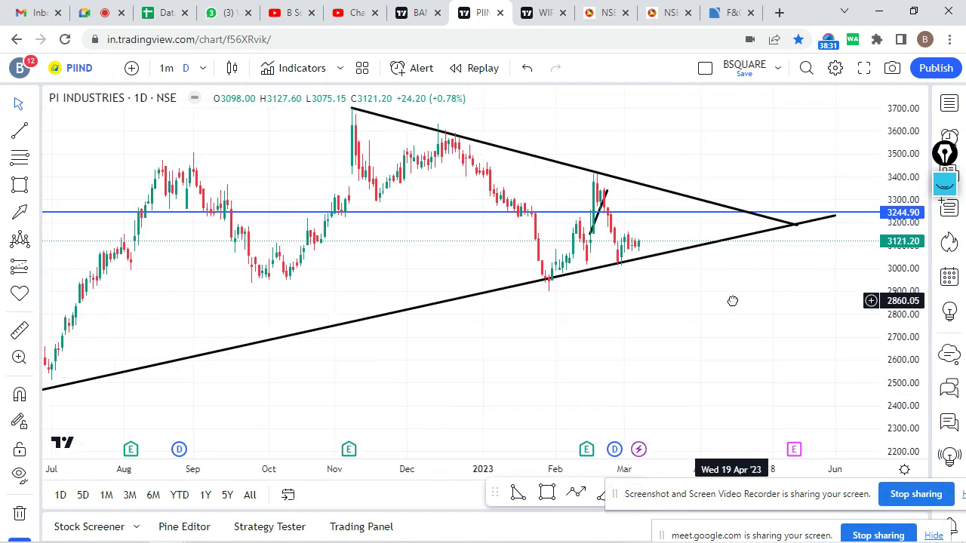
{"action": "scroll", "coordinate": [732, 301], "scroll_direction": "down", "scroll_amount": 3}
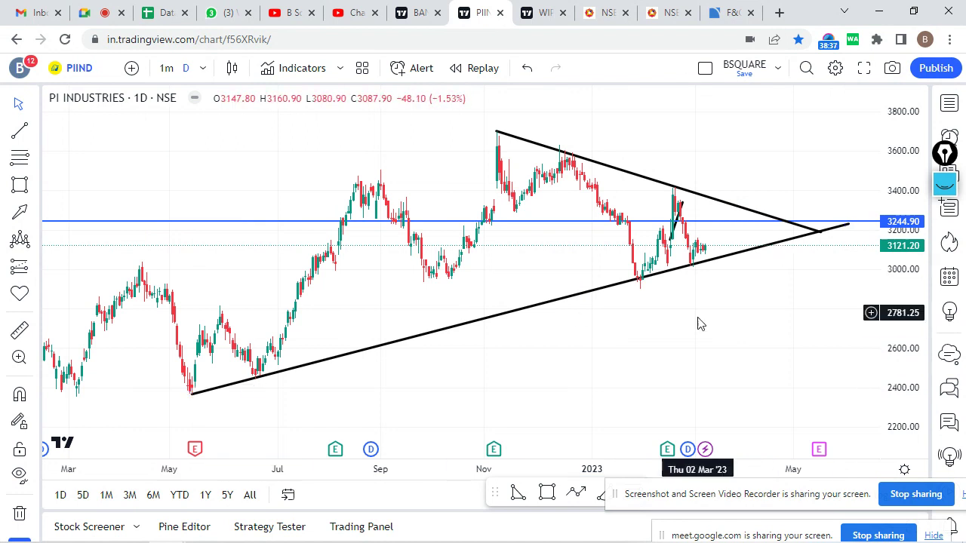
{"action": "scroll", "coordinate": [729, 305], "scroll_direction": "down", "scroll_amount": 2}
{"action": "scroll", "coordinate": [745, 317], "scroll_direction": "up", "scroll_amount": 2}
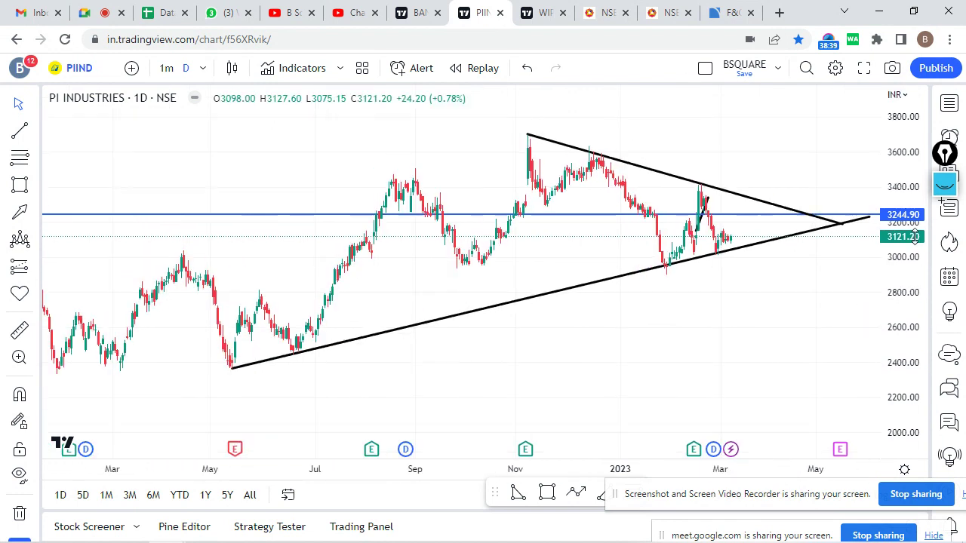
{"action": "scroll", "coordinate": [789, 313], "scroll_direction": "down", "scroll_amount": 1}
{"action": "left_click_drag", "start_coordinate": [768, 320], "coordinate": [785, 316]}
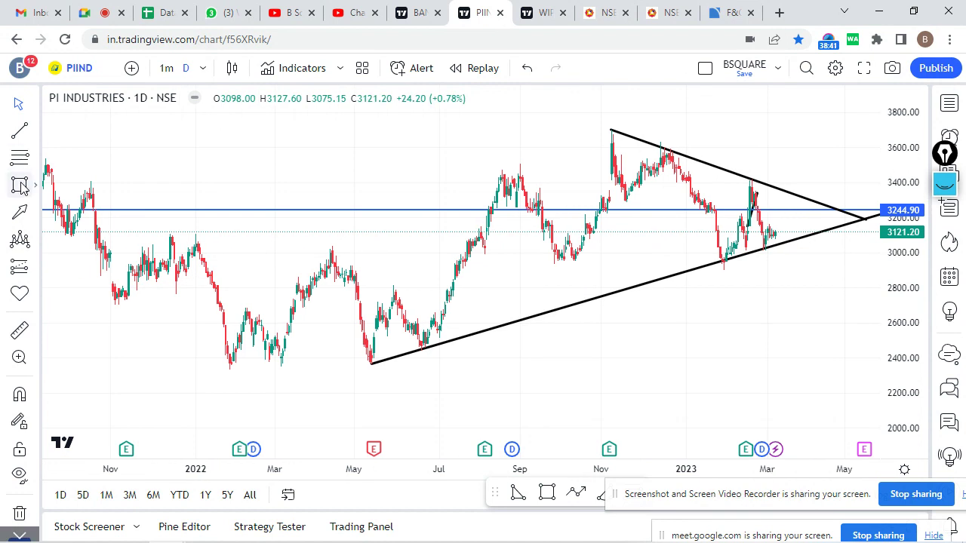
{"action": "left_click", "coordinate": [20, 185]}
{"action": "left_click", "coordinate": [202, 353]}
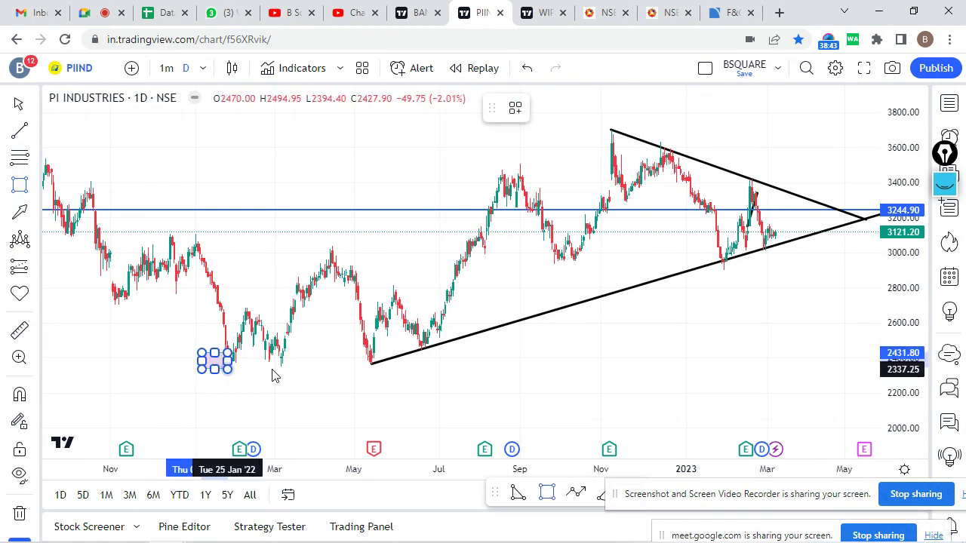
{"action": "left_click", "coordinate": [492, 337]}
{"action": "left_click", "coordinate": [412, 364]}
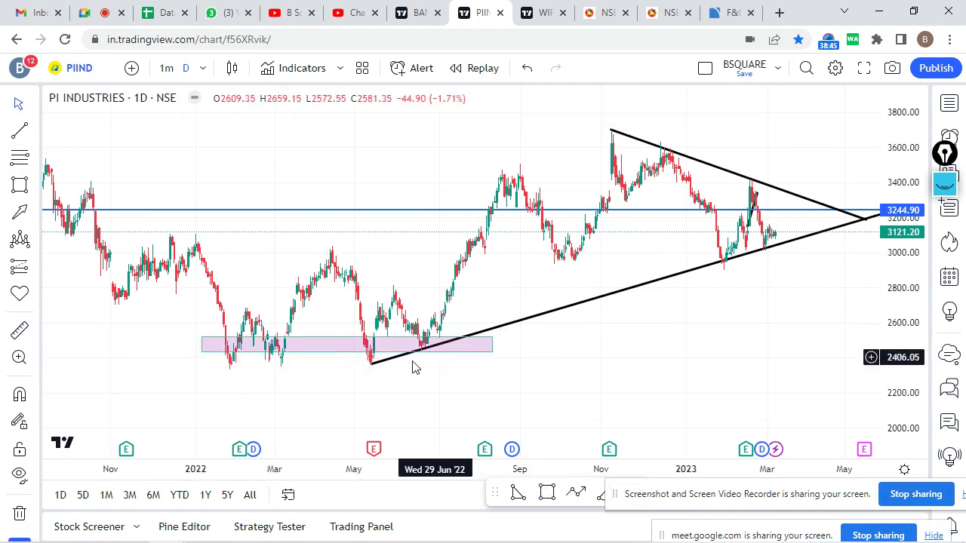
{"action": "left_click_drag", "start_coordinate": [385, 354], "coordinate": [347, 340]}
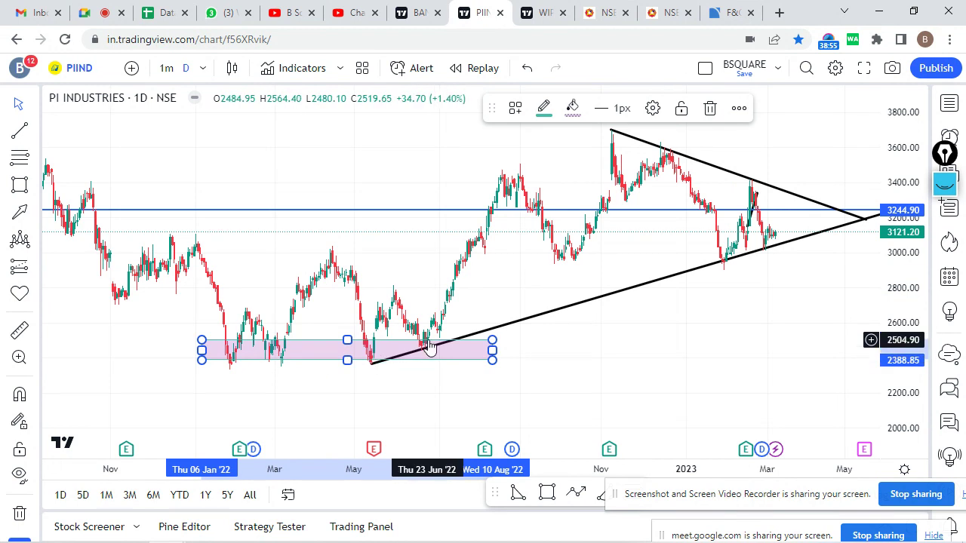
{"action": "left_click", "coordinate": [582, 361]}
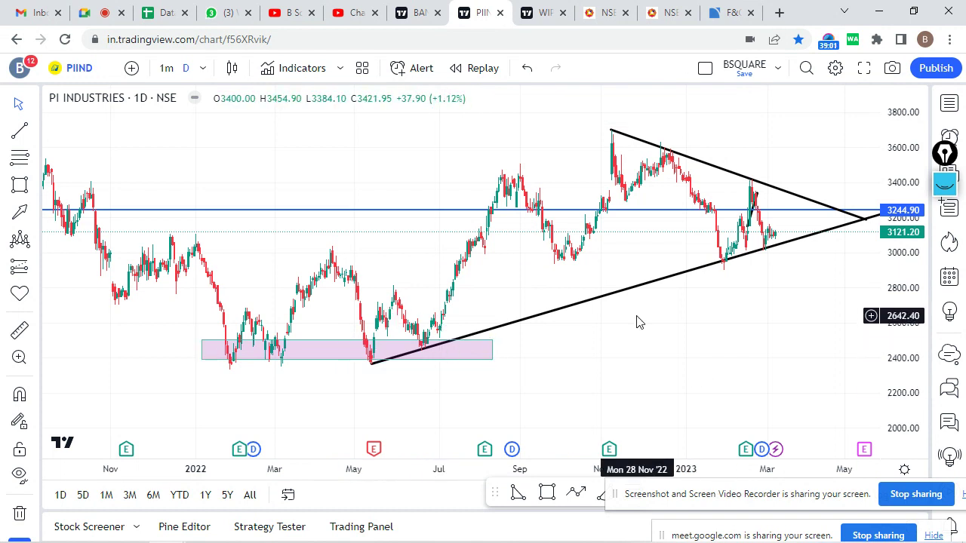
Draw a shaded zone from 18 Oct '21 to mid-April '23, between about 2700 and 2793.
{"action": "left_click_drag", "start_coordinate": [637, 328], "coordinate": [638, 333]}
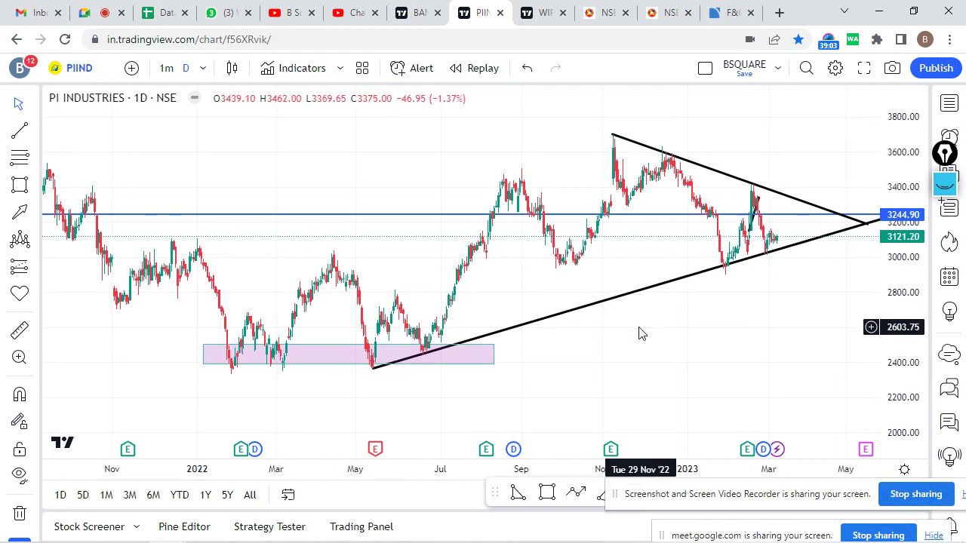
{"action": "scroll", "coordinate": [639, 333], "scroll_direction": "left", "scroll_amount": 3}
{"action": "scroll", "coordinate": [511, 358], "scroll_direction": "right", "scroll_amount": 2}
{"action": "scroll", "coordinate": [129, 291], "scroll_direction": "left", "scroll_amount": 3}
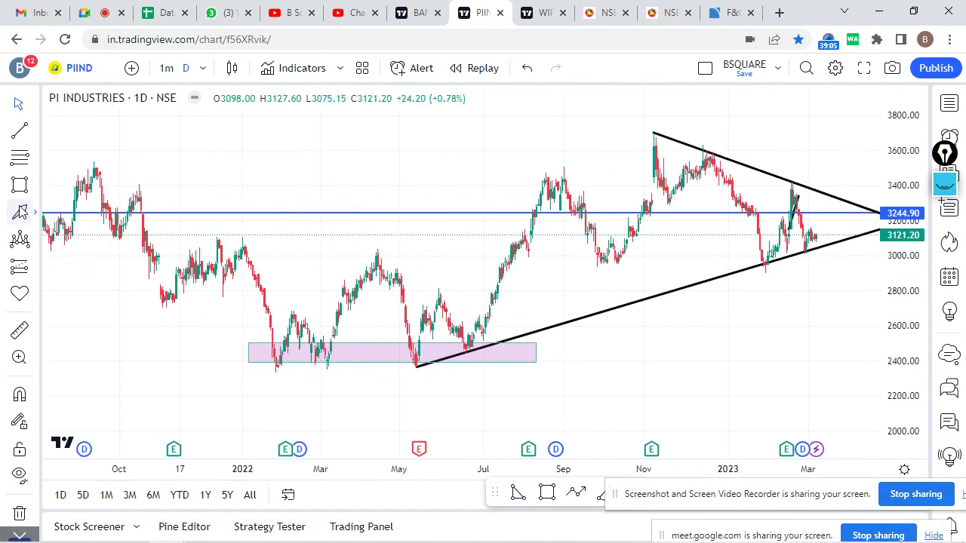
{"action": "left_click", "coordinate": [19, 184]}
{"action": "left_click_drag", "start_coordinate": [138, 292], "coordinate": [219, 307]}
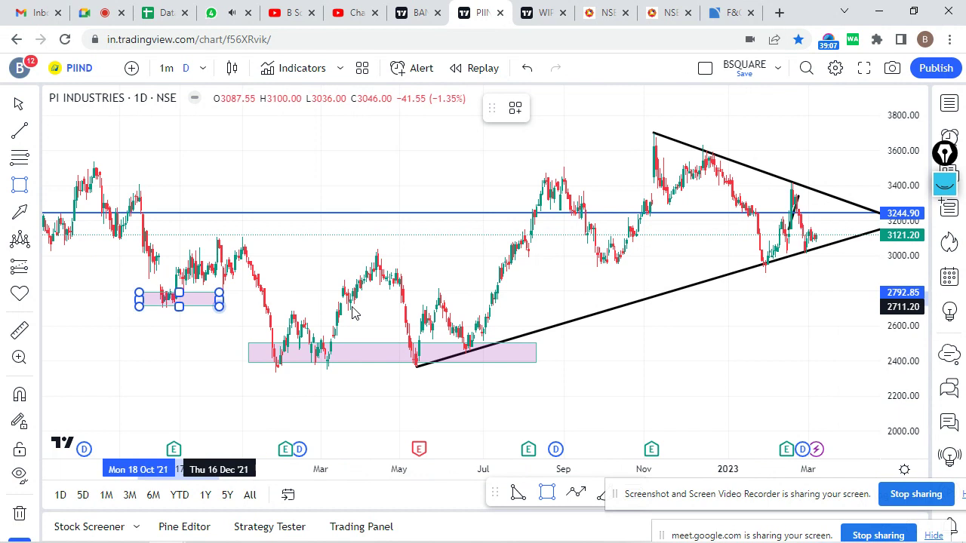
{"action": "left_click_drag", "start_coordinate": [355, 313], "coordinate": [859, 315]}
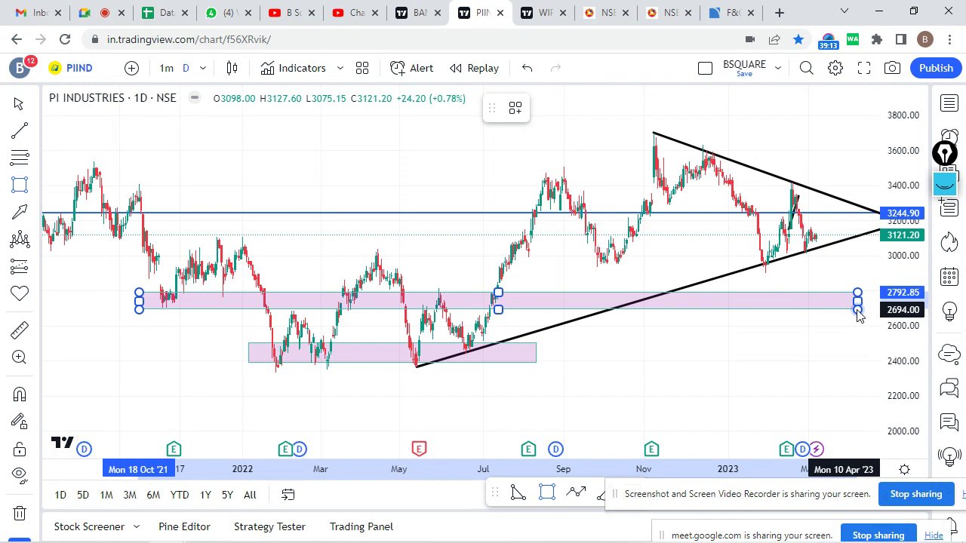
{"action": "left_click_drag", "start_coordinate": [857, 315], "coordinate": [868, 308]}
{"action": "left_click", "coordinate": [780, 349]}
Draw a shaded zone along the September 2022 and early 2023 lows, from 9 Sep '22 to 21 Apr '23, between about 2960 and 3038.
{"action": "left_click_drag", "start_coordinate": [780, 349], "coordinate": [722, 366]}
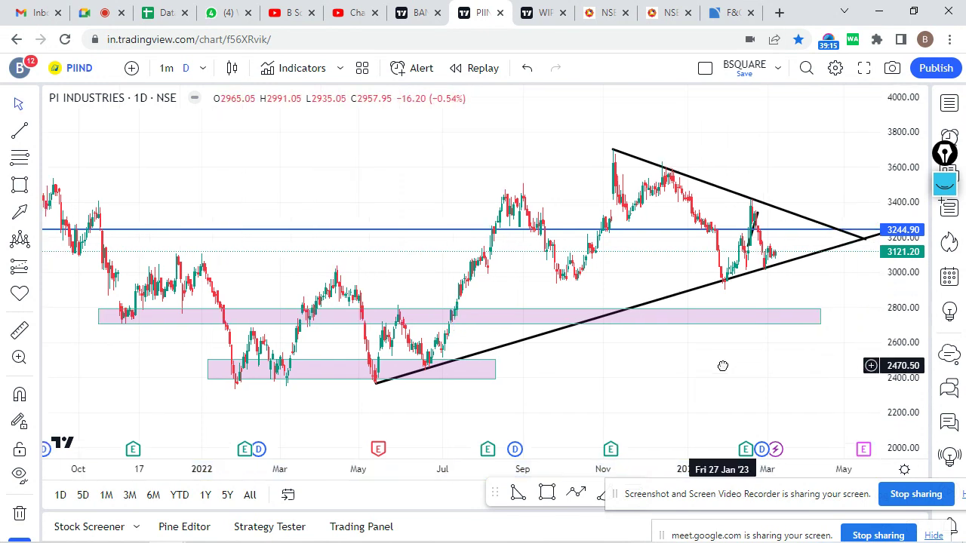
{"action": "scroll", "coordinate": [698, 370], "scroll_direction": "left", "scroll_amount": 3}
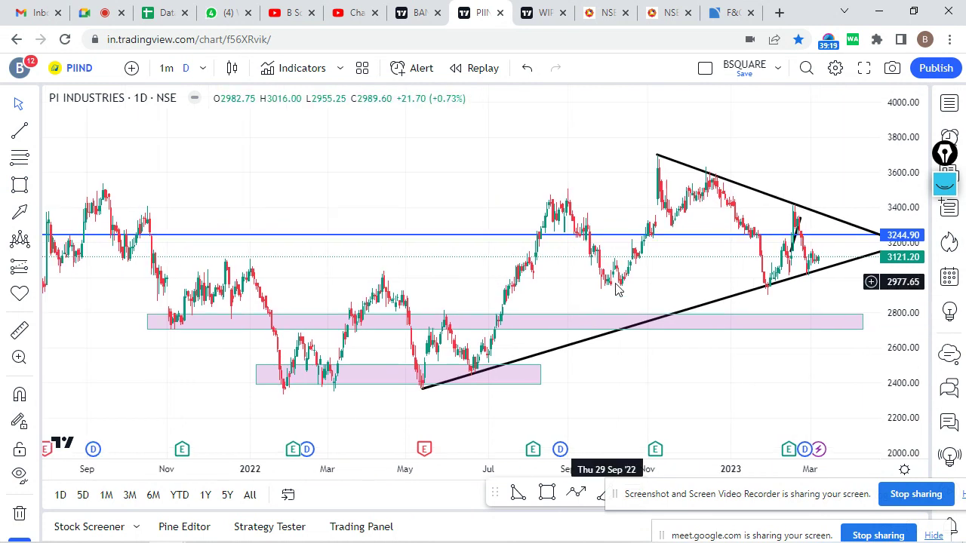
{"action": "left_click", "coordinate": [20, 185]}
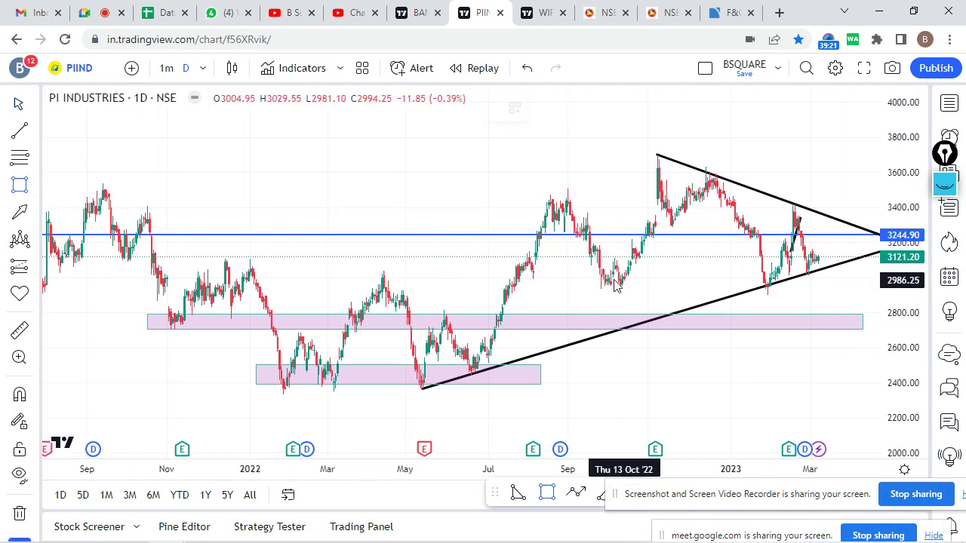
{"action": "left_click", "coordinate": [579, 272]}
{"action": "left_click", "coordinate": [860, 296]}
{"action": "left_click_drag", "start_coordinate": [860, 296], "coordinate": [874, 284]}
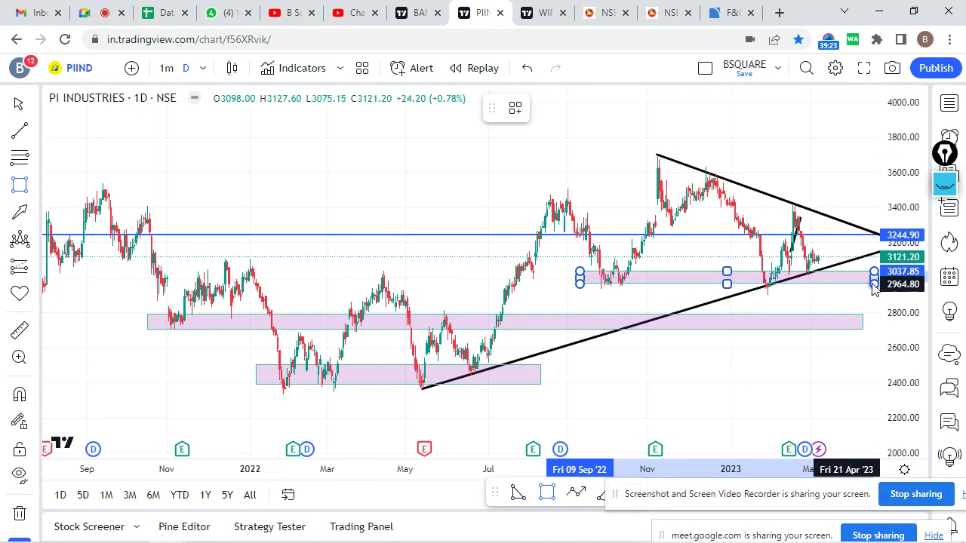
{"action": "left_click_drag", "start_coordinate": [827, 366], "coordinate": [766, 371]}
{"action": "right_click", "coordinate": [766, 370]}
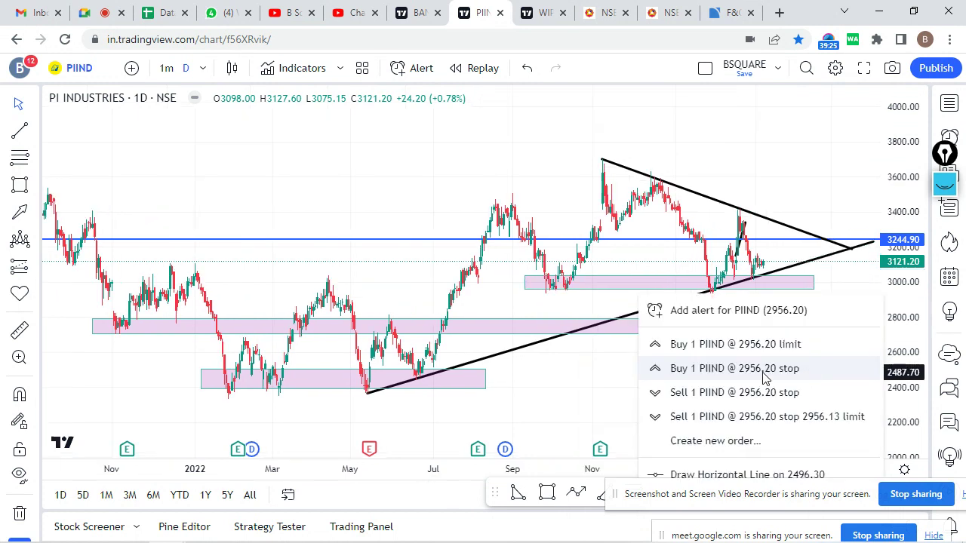
{"action": "left_click", "coordinate": [841, 157]}
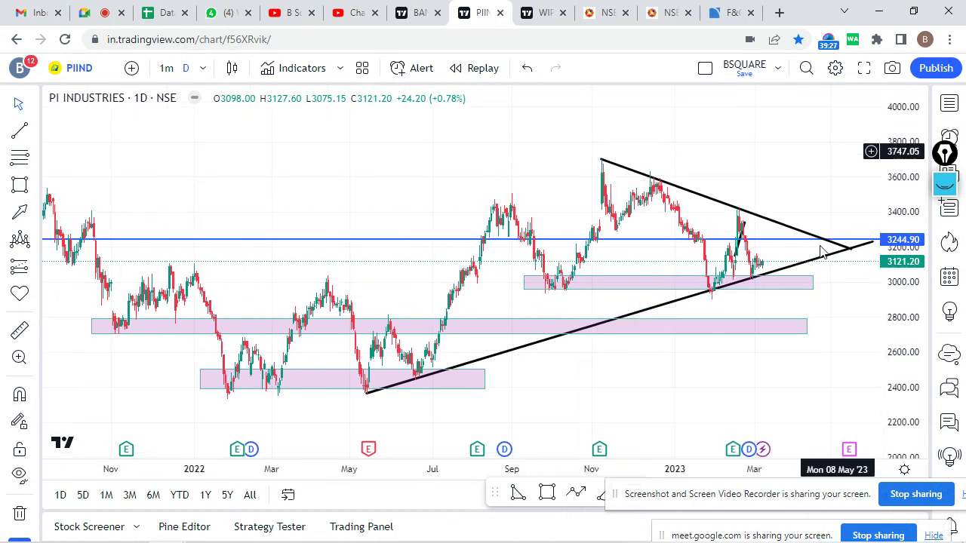
Extend the later end of the shaded zone near 3000 to about the start of May '23.
{"action": "scroll", "coordinate": [802, 379], "scroll_direction": "up", "scroll_amount": 4}
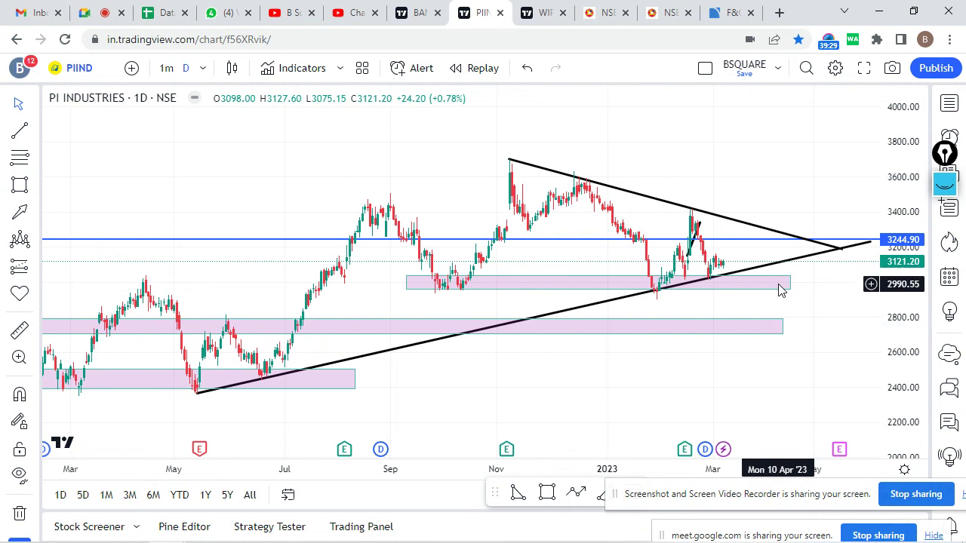
{"action": "left_click_drag", "start_coordinate": [789, 283], "coordinate": [814, 283]}
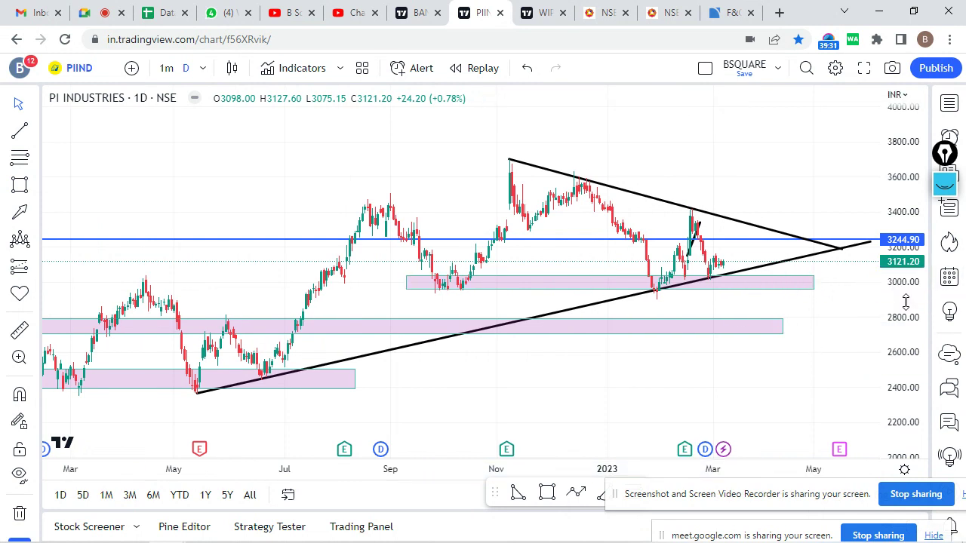
{"action": "left_click_drag", "start_coordinate": [906, 302], "coordinate": [883, 317]}
{"action": "scroll", "coordinate": [798, 344], "scroll_direction": "up", "scroll_amount": 2}
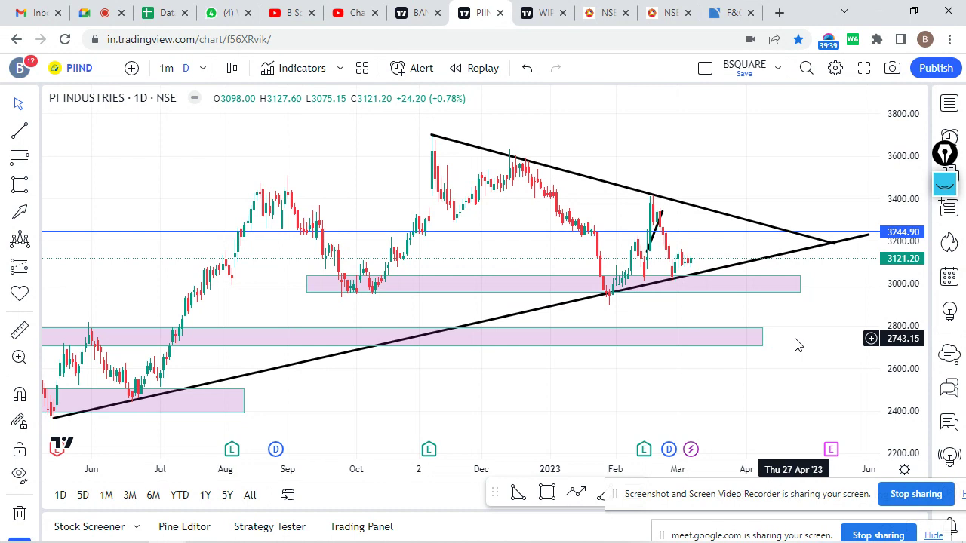
Draw a shaded zone from 2 Aug '22 to 23 May '23, between about 3414 and 3489, and shift it slightly earlier and lower.
{"action": "scroll", "coordinate": [798, 344], "scroll_direction": "down", "scroll_amount": 1}
{"action": "left_click", "coordinate": [20, 187]}
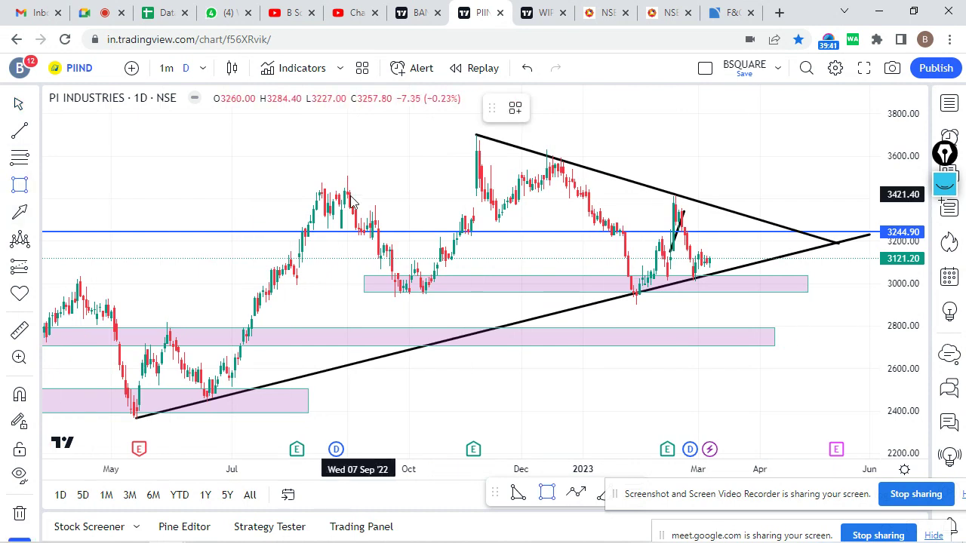
{"action": "left_click_drag", "start_coordinate": [294, 181], "coordinate": [850, 195]}
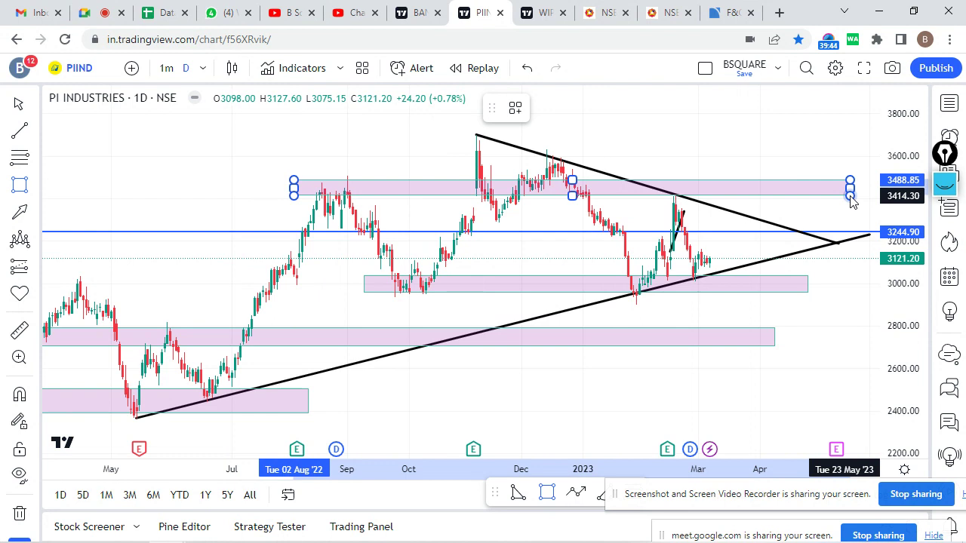
{"action": "mouse_move", "coordinate": [573, 177]}
{"action": "left_mouse_down"}
{"action": "mouse_move", "coordinate": [599, 197]}
{"action": "mouse_move", "coordinate": [579, 197]}
{"action": "left_mouse_up"}
{"action": "left_click", "coordinate": [677, 167]}
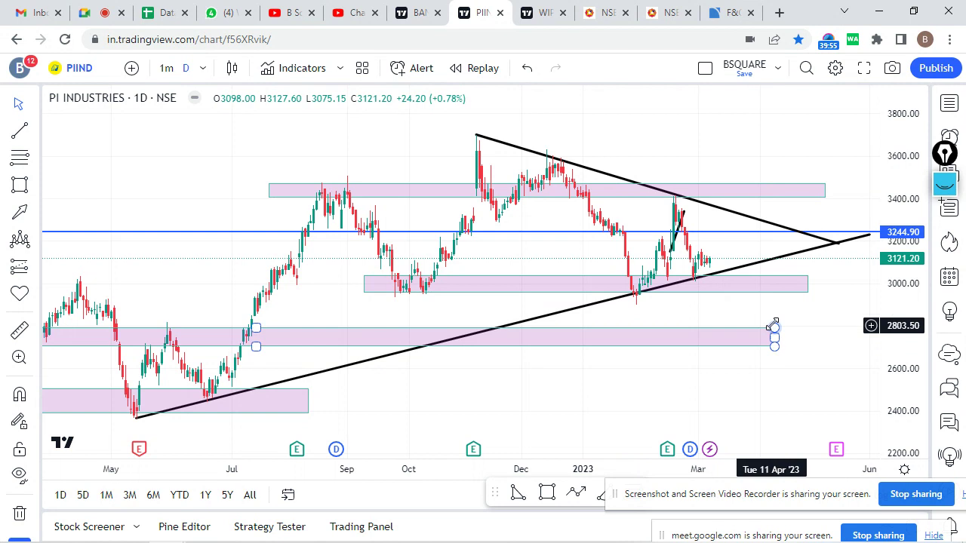
Switch to the Google Meet call and admit the participant waiting to join.
{"action": "key", "text": "ctrl+2"}
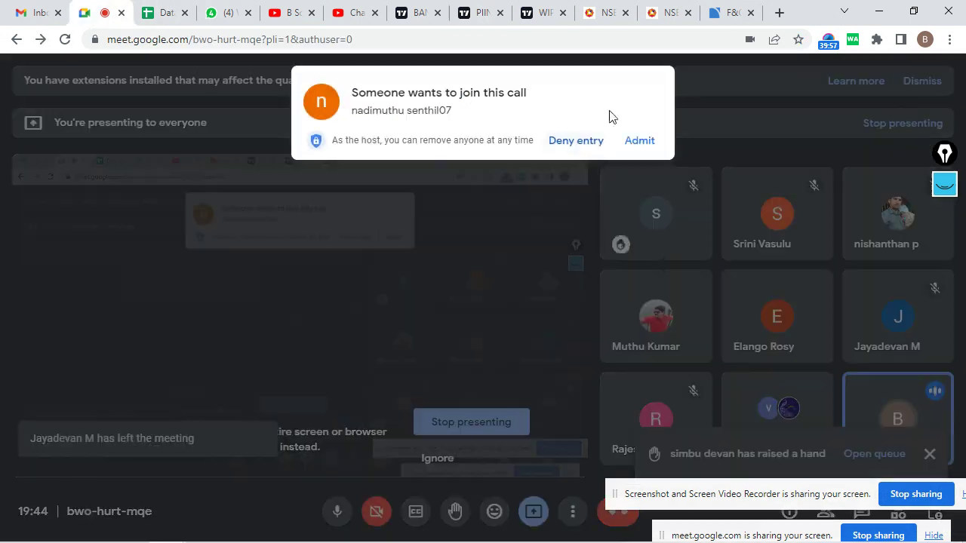
{"action": "left_click", "coordinate": [638, 141]}
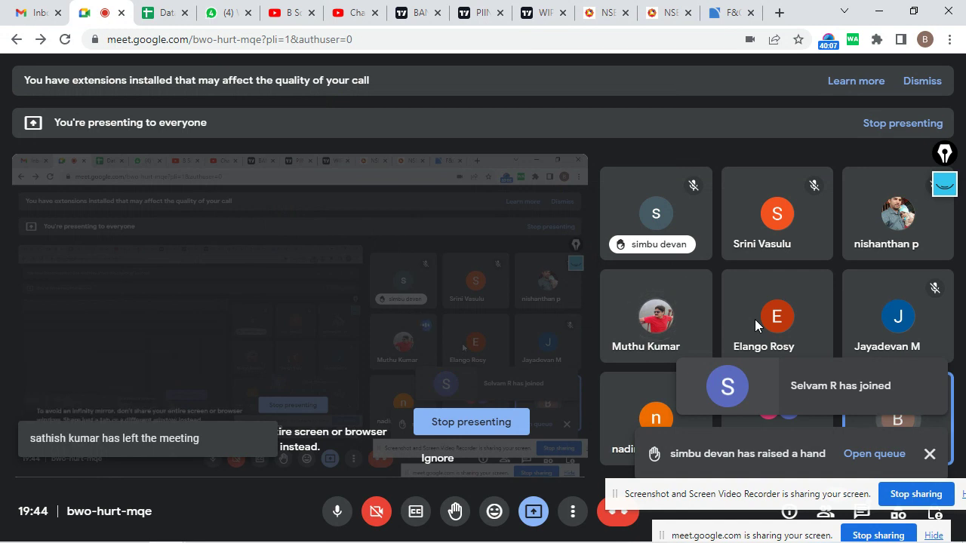
{"action": "mouse_move", "coordinate": [754, 319]}
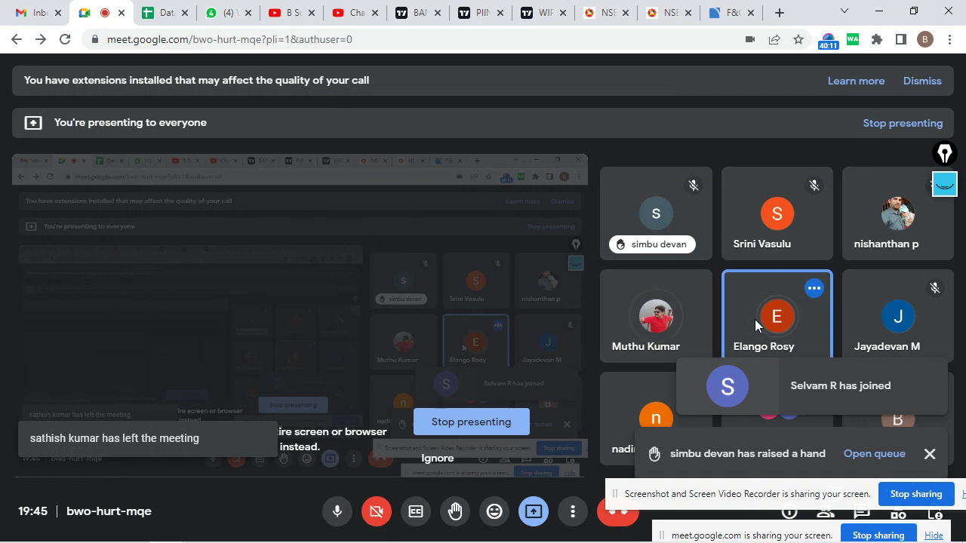
Return to the PI Industries chart in TradingView and examine the triangle's apex against the surrounding shaded zones.
{"action": "left_click", "coordinate": [541, 17]}
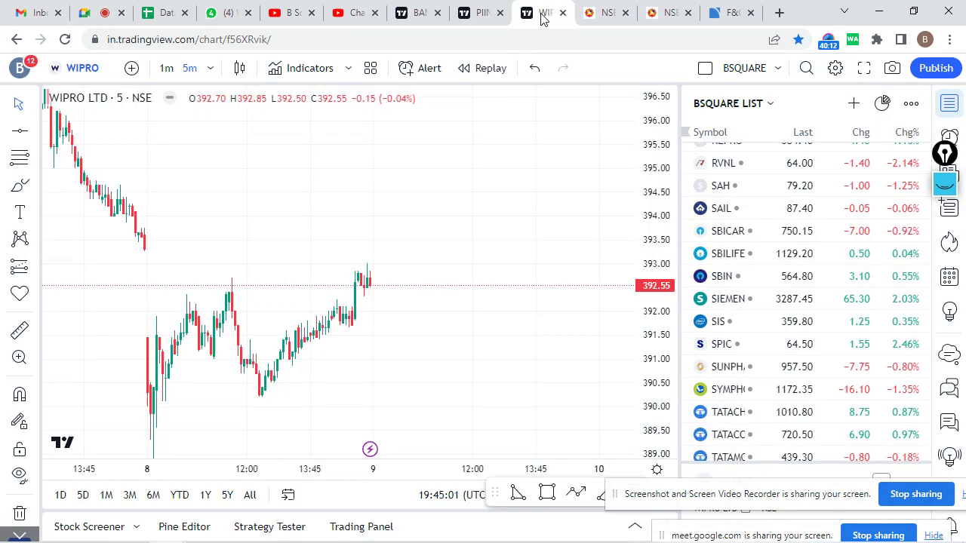
{"action": "left_click", "coordinate": [471, 9]}
{"action": "scroll", "coordinate": [694, 362], "scroll_direction": "down", "scroll_amount": 2}
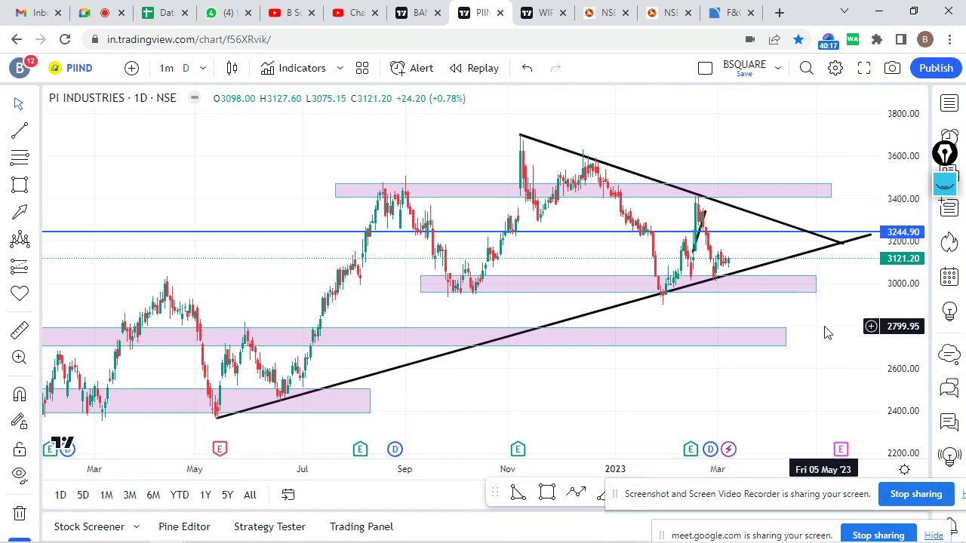
{"action": "scroll", "coordinate": [825, 347], "scroll_direction": "up", "scroll_amount": 2}
{"action": "scroll", "coordinate": [818, 370], "scroll_direction": "down", "scroll_amount": 2}
{"action": "scroll", "coordinate": [845, 381], "scroll_direction": "right", "scroll_amount": 2}
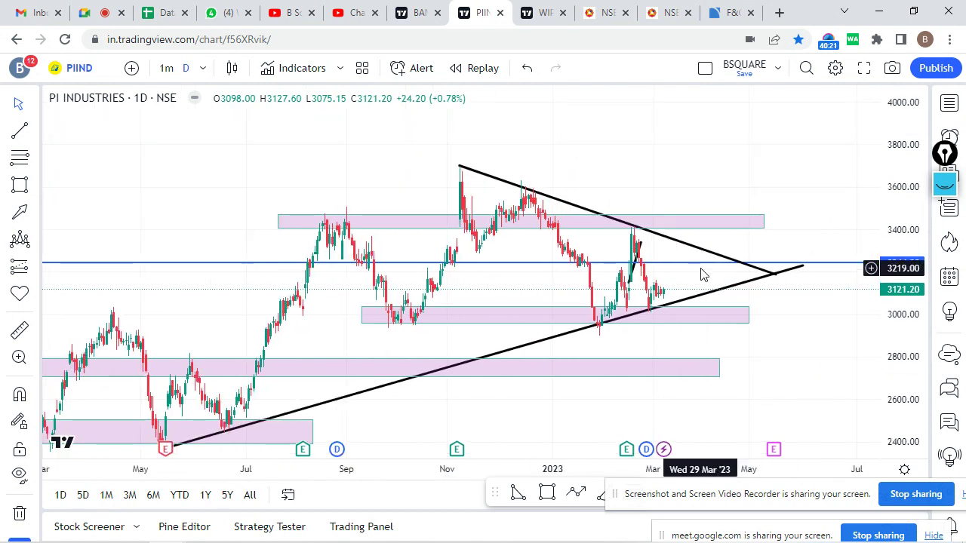
{"action": "scroll", "coordinate": [701, 275], "scroll_direction": "up", "scroll_amount": 3}
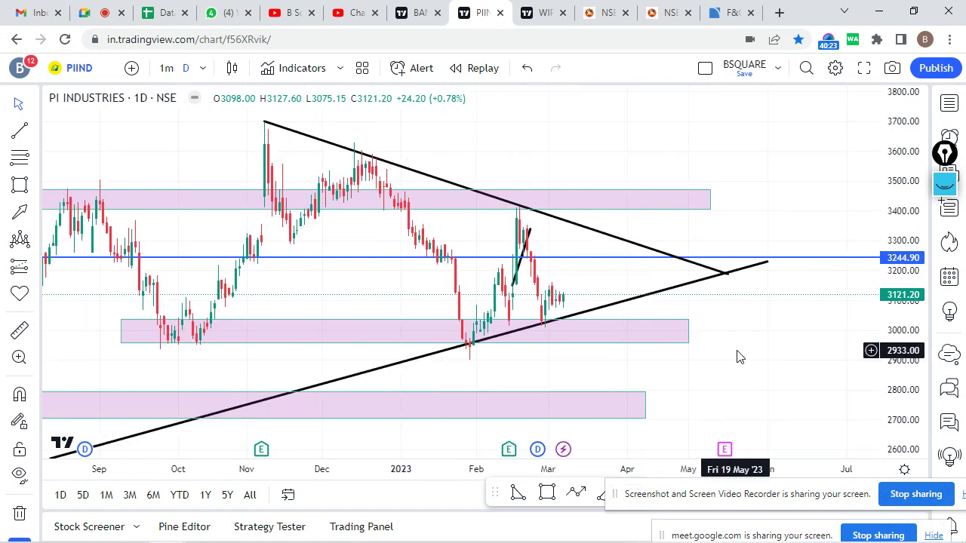
{"action": "scroll", "coordinate": [491, 327], "scroll_direction": "up", "scroll_amount": 2}
{"action": "scroll", "coordinate": [513, 336], "scroll_direction": "right", "scroll_amount": 3}
{"action": "scroll", "coordinate": [759, 347], "scroll_direction": "left", "scroll_amount": 3}
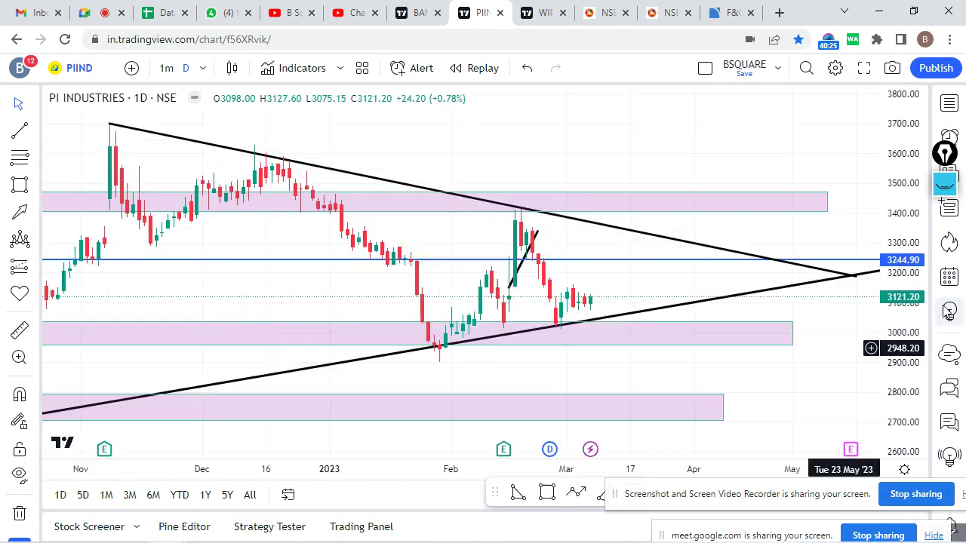
{"action": "left_click_drag", "start_coordinate": [906, 317], "coordinate": [905, 241]}
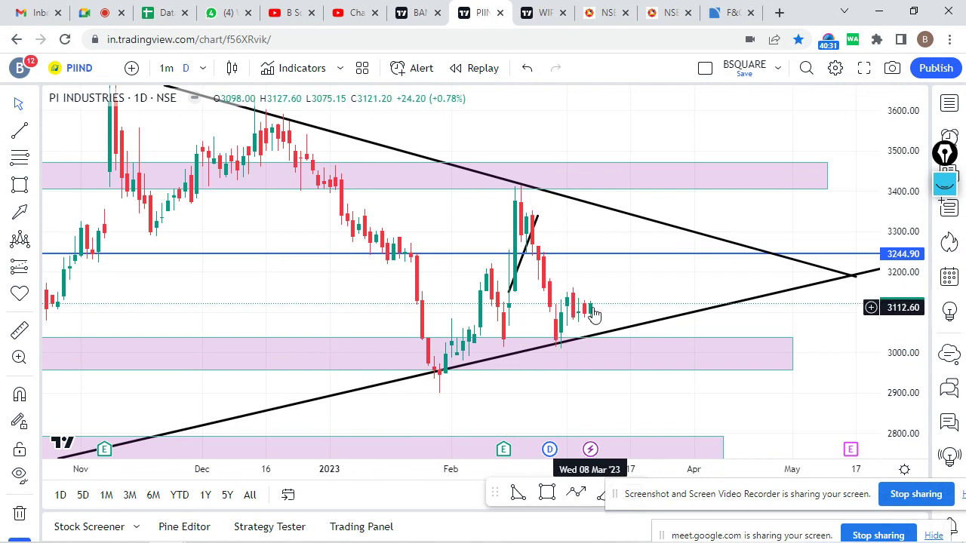
Examine the latest PI Industries candles against the rising trend line and the shaded support zones beneath them.
{"action": "scroll", "coordinate": [691, 341], "scroll_direction": "down", "scroll_amount": 3}
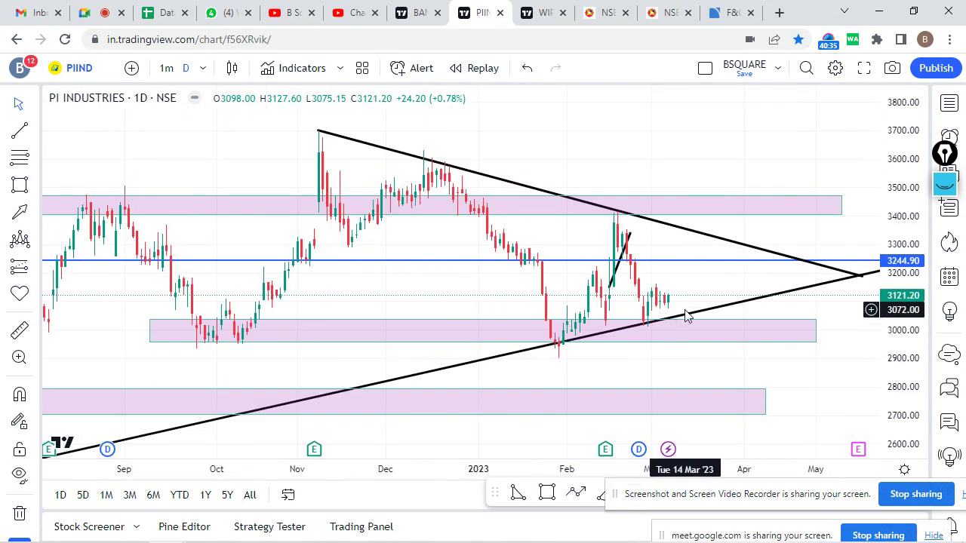
{"action": "scroll", "coordinate": [704, 317], "scroll_direction": "down", "scroll_amount": 2}
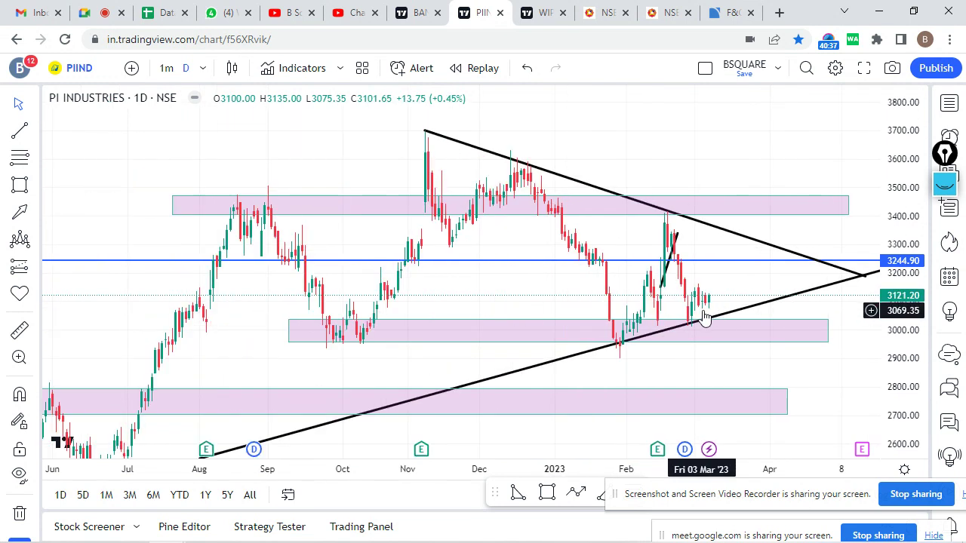
{"action": "scroll", "coordinate": [704, 317], "scroll_direction": "up", "scroll_amount": 1}
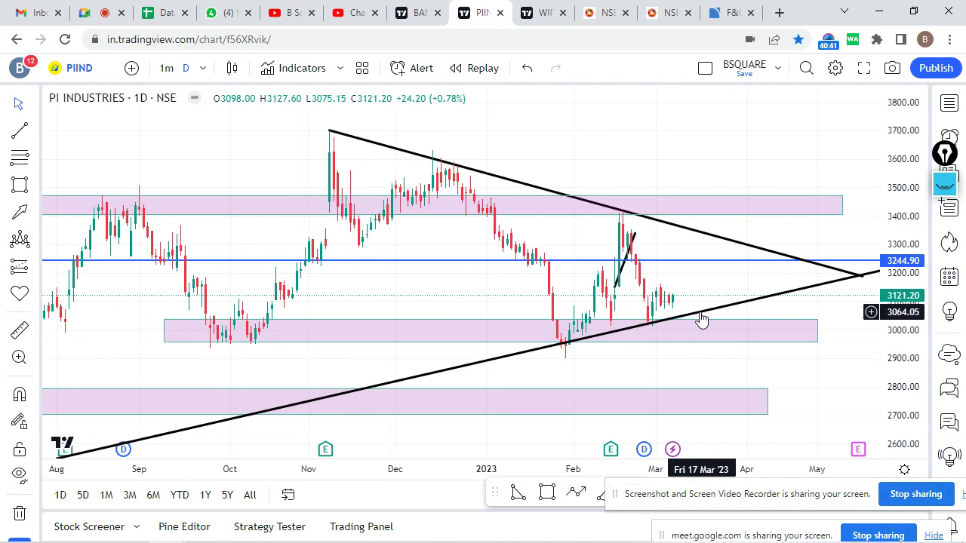
{"action": "scroll", "coordinate": [701, 320], "scroll_direction": "down", "scroll_amount": 3}
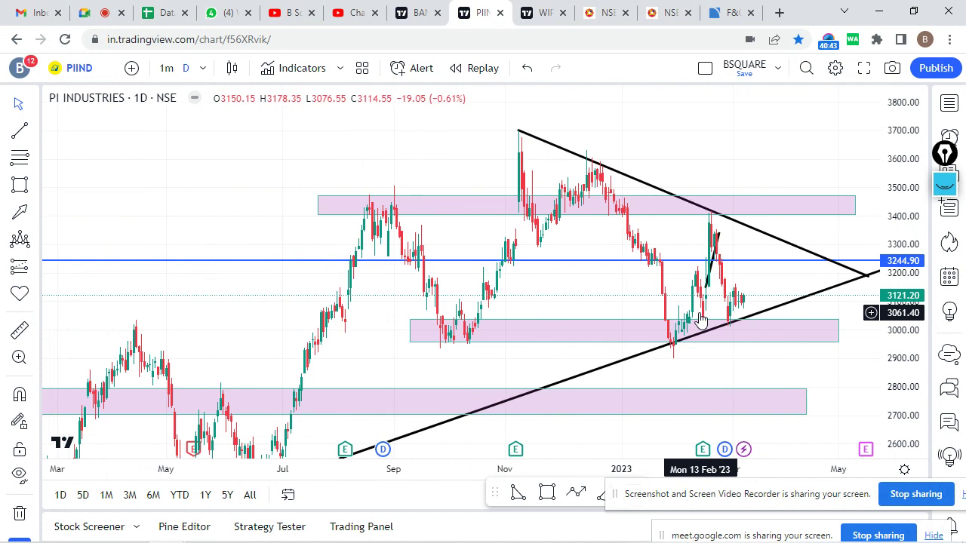
{"action": "scroll", "coordinate": [893, 286], "scroll_direction": "up", "scroll_amount": 3}
{"action": "left_click_drag", "start_coordinate": [893, 285], "coordinate": [659, 337]}
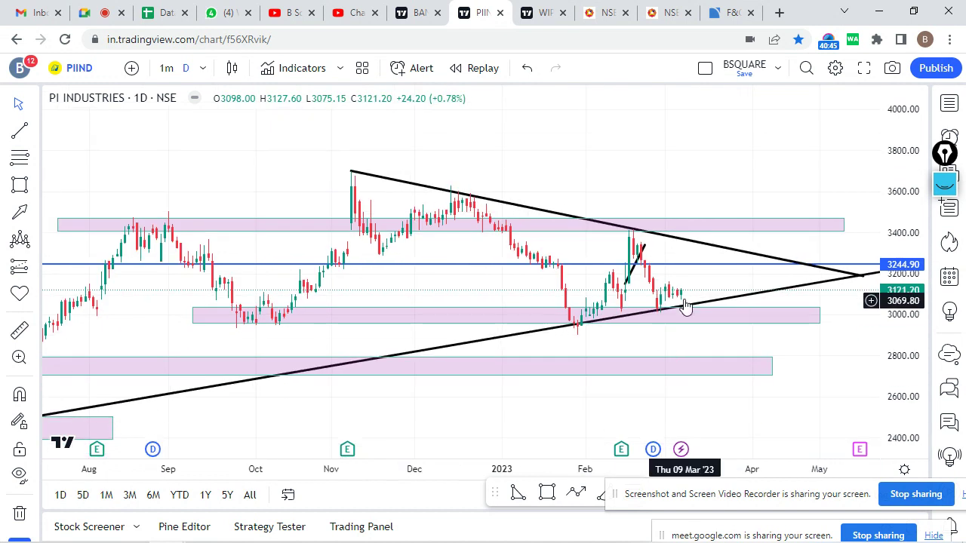
{"action": "scroll", "coordinate": [688, 315], "scroll_direction": "down", "scroll_amount": 2}
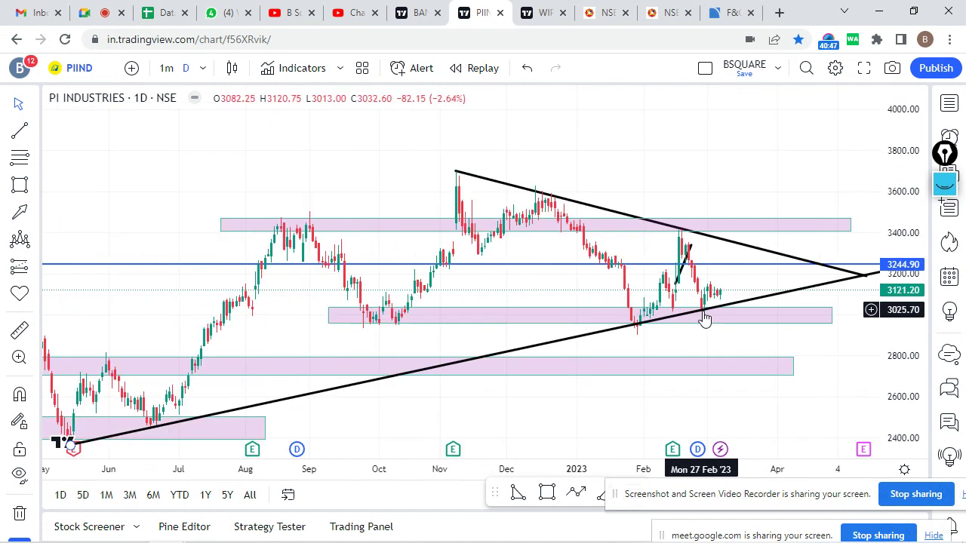
{"action": "scroll", "coordinate": [698, 320], "scroll_direction": "up", "scroll_amount": 2}
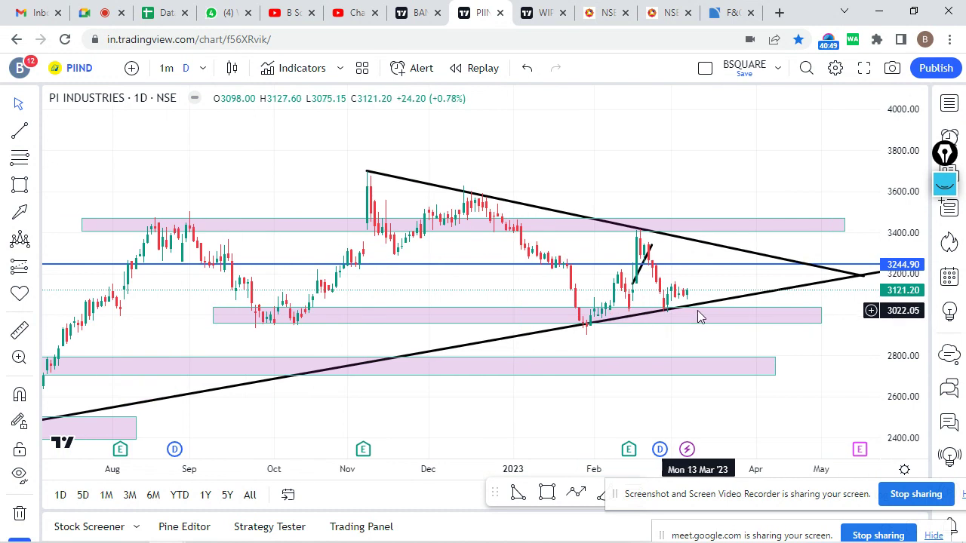
{"action": "scroll", "coordinate": [695, 316], "scroll_direction": "down", "scroll_amount": 4}
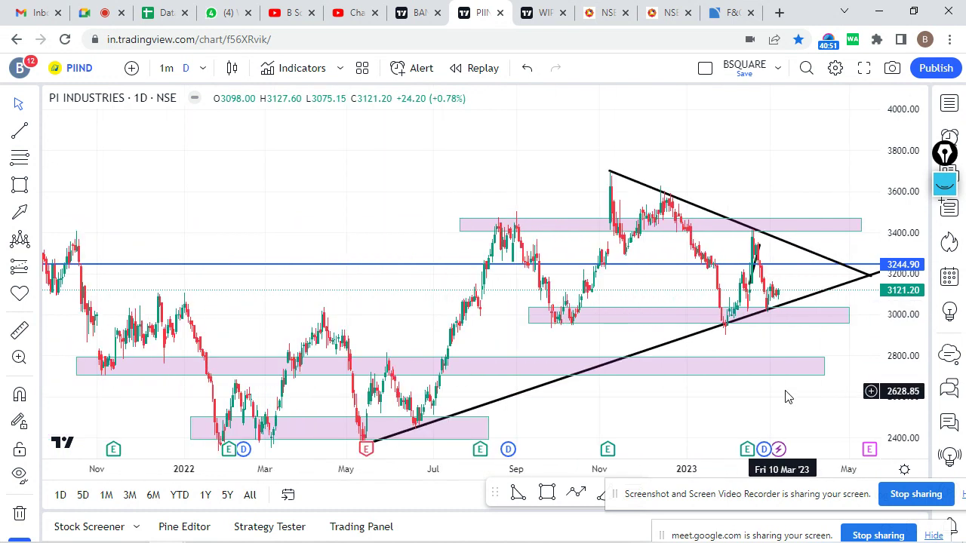
{"action": "scroll", "coordinate": [749, 332], "scroll_direction": "up", "scroll_amount": 2}
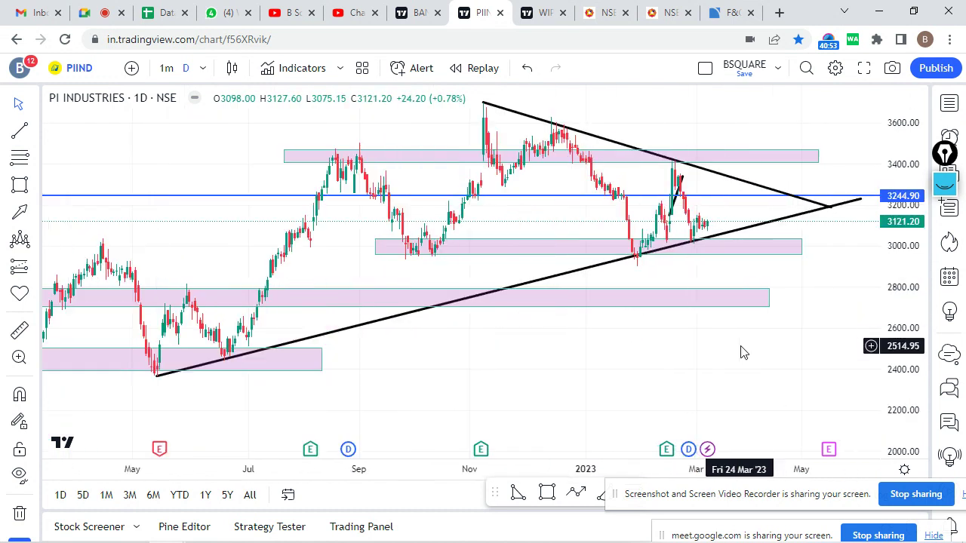
{"action": "scroll", "coordinate": [741, 351], "scroll_direction": "down", "scroll_amount": 2}
{"action": "scroll", "coordinate": [649, 377], "scroll_direction": "up", "scroll_amount": 2}
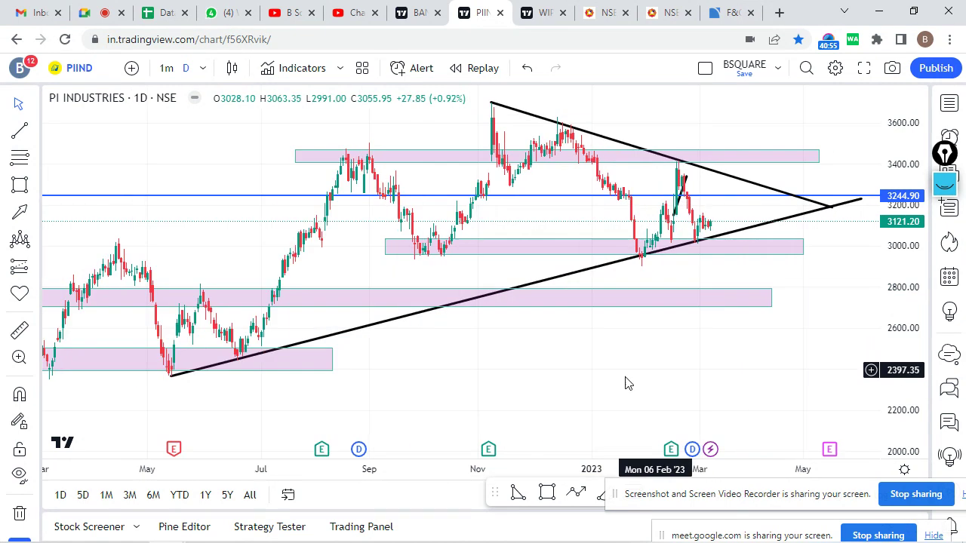
{"action": "scroll", "coordinate": [679, 377], "scroll_direction": "up", "scroll_amount": 2}
{"action": "scroll", "coordinate": [679, 378], "scroll_direction": "down", "scroll_amount": 2}
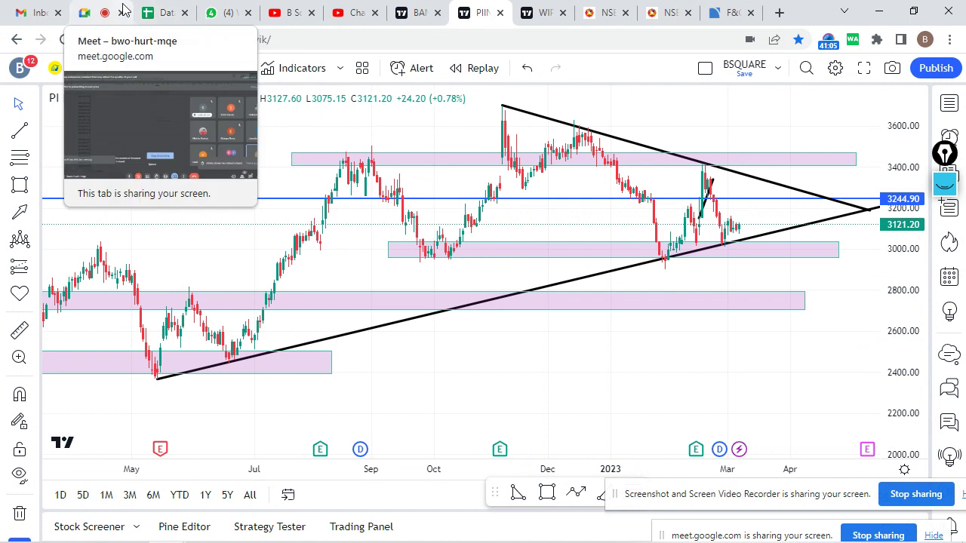
Switch to the Nifty Bank 5-minute chart and examine the breakout from the converging trend lines on 8 Mar '23.
{"action": "left_click", "coordinate": [399, 9]}
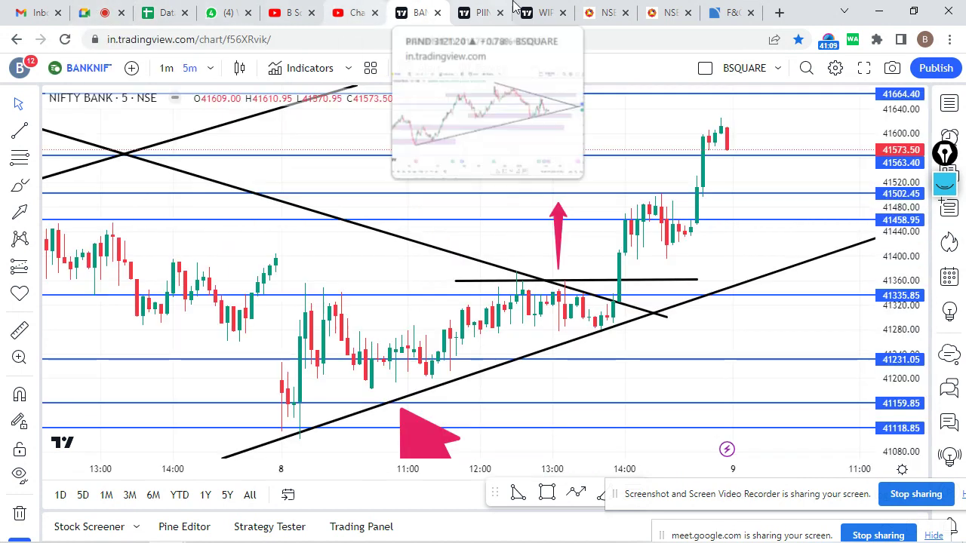
{"action": "left_click", "coordinate": [477, 12]}
{"action": "left_click", "coordinate": [411, 9]}
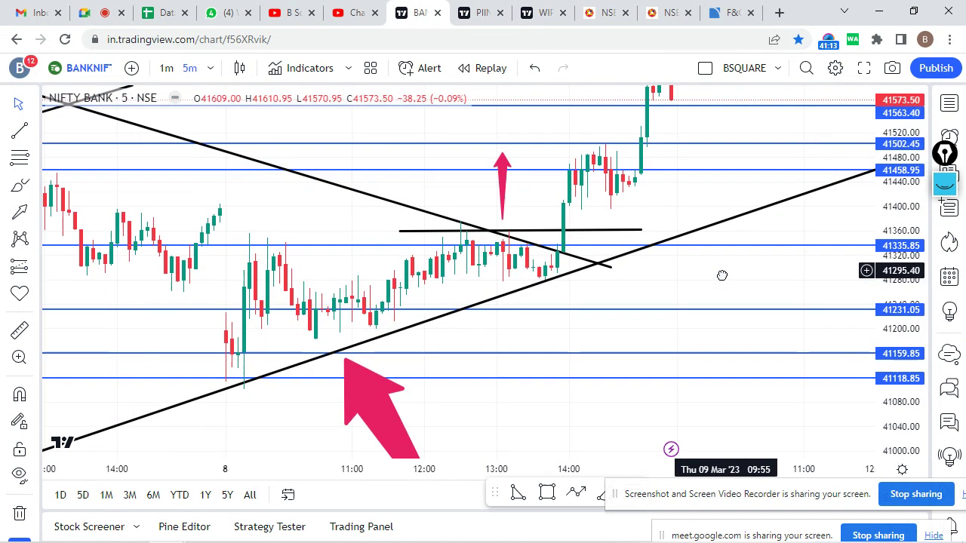
{"action": "left_click_drag", "start_coordinate": [891, 235], "coordinate": [694, 295]}
{"action": "scroll", "coordinate": [664, 302], "scroll_direction": "down", "scroll_amount": 3}
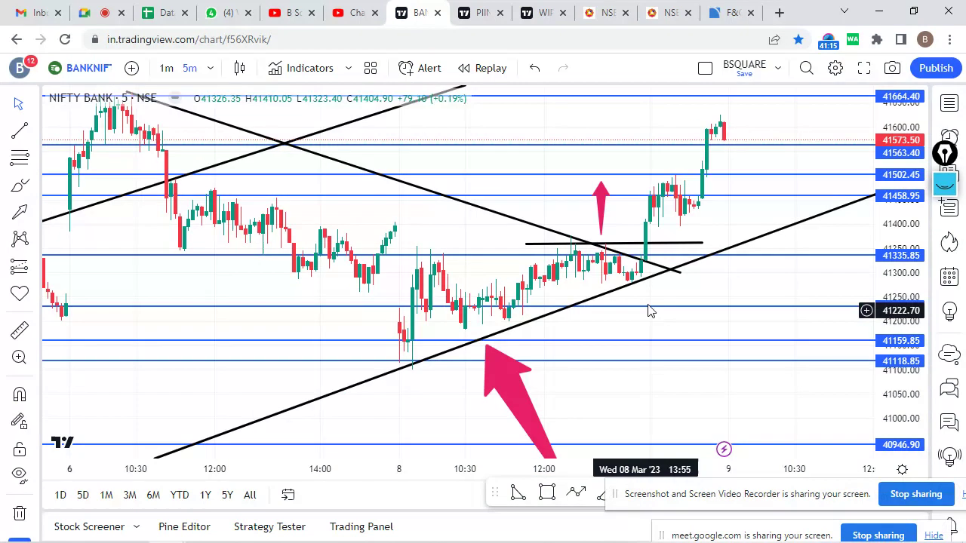
{"action": "left_click_drag", "start_coordinate": [759, 286], "coordinate": [715, 325]}
{"action": "left_click_drag", "start_coordinate": [864, 295], "coordinate": [900, 278]}
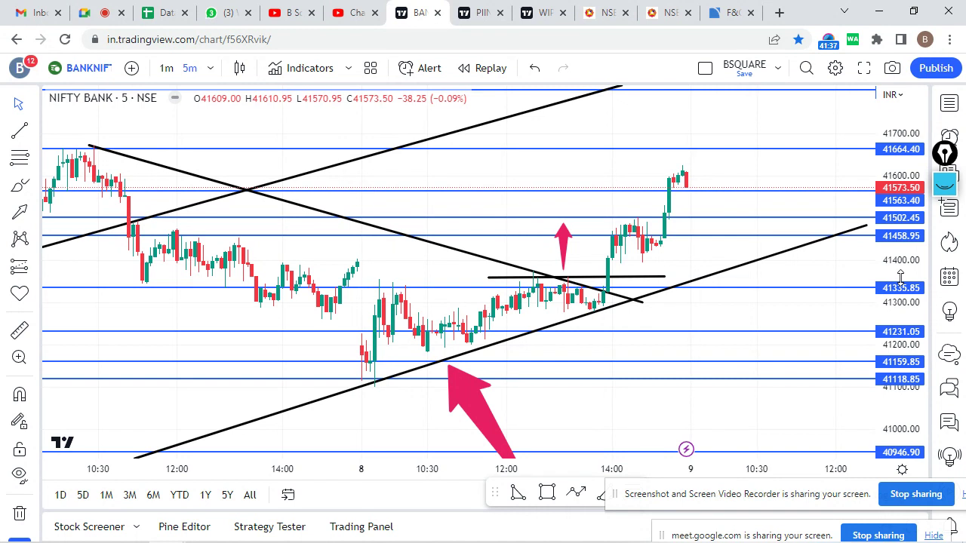
{"action": "scroll", "coordinate": [776, 269], "scroll_direction": "down", "scroll_amount": 1}
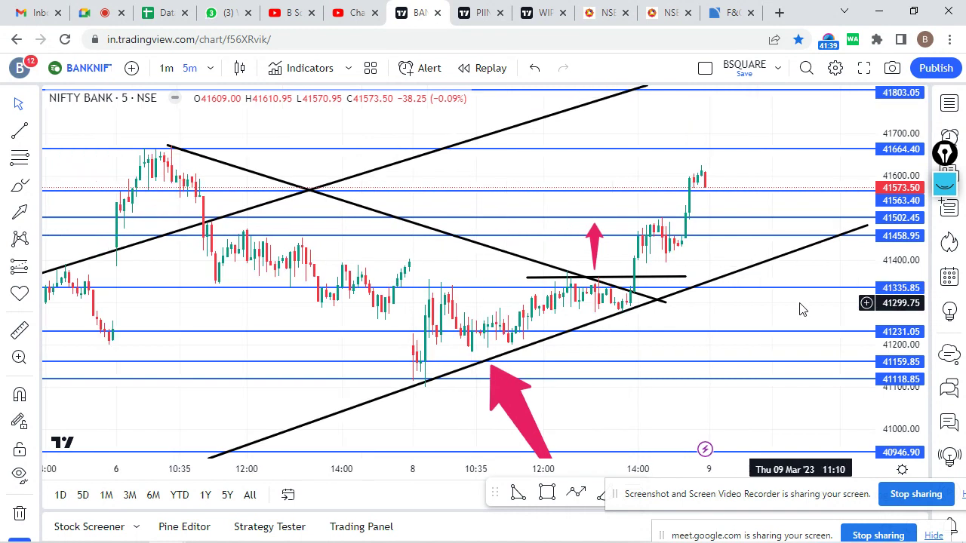
{"action": "left_click_drag", "start_coordinate": [802, 308], "coordinate": [778, 256]}
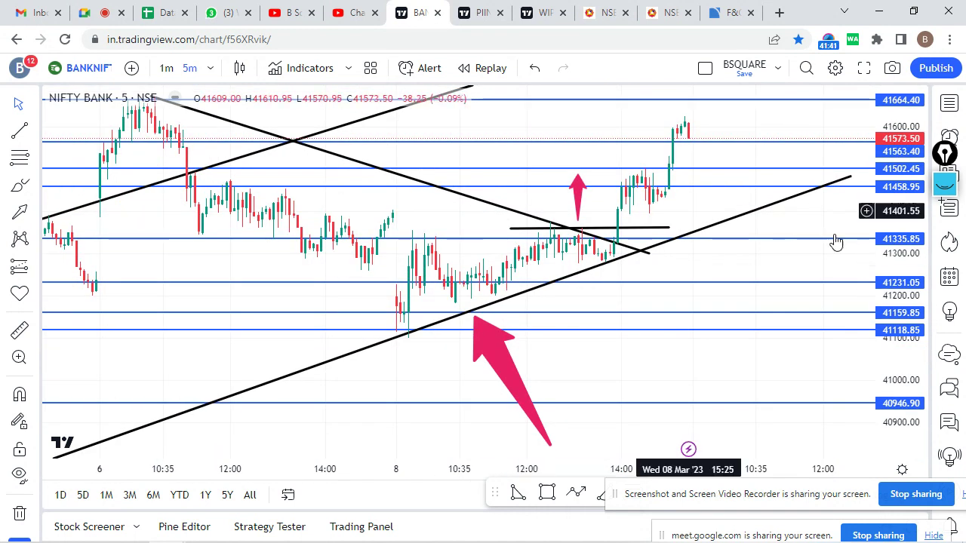
{"action": "scroll", "coordinate": [723, 361], "scroll_direction": "down", "scroll_amount": 3}
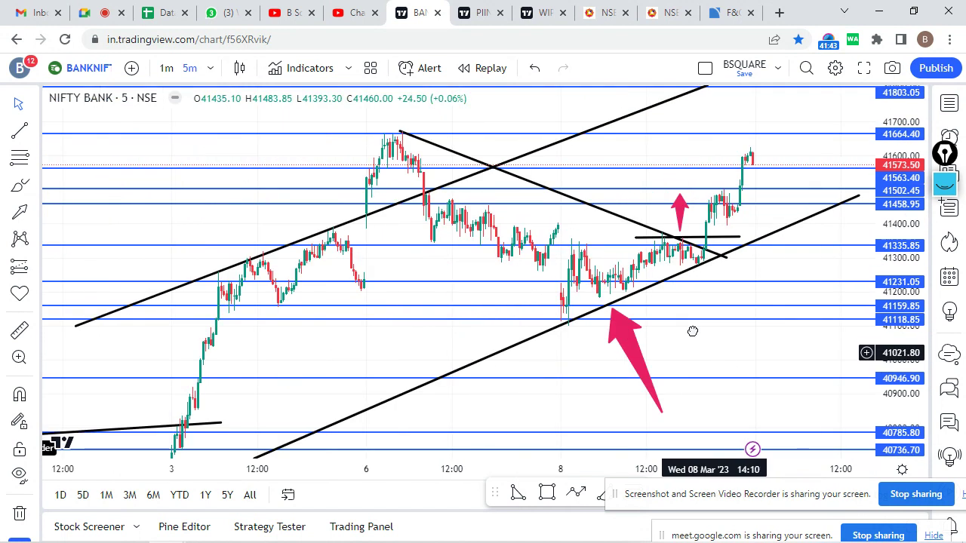
Delete the large pink arrow beneath the rising trend line on the Nifty Bank chart.
{"action": "left_click_drag", "start_coordinate": [692, 330], "coordinate": [604, 269]}
{"action": "left_click", "coordinate": [590, 227]}
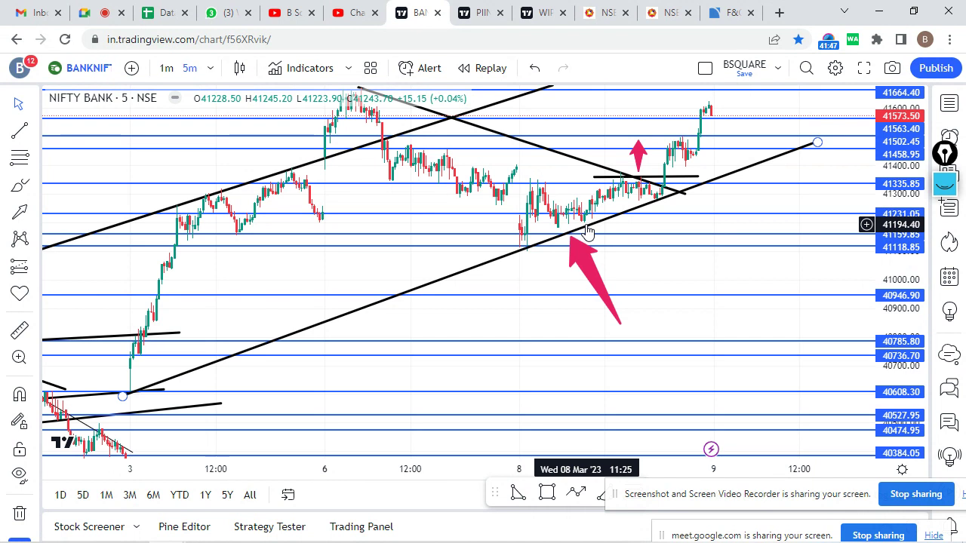
{"action": "left_click", "coordinate": [620, 323]}
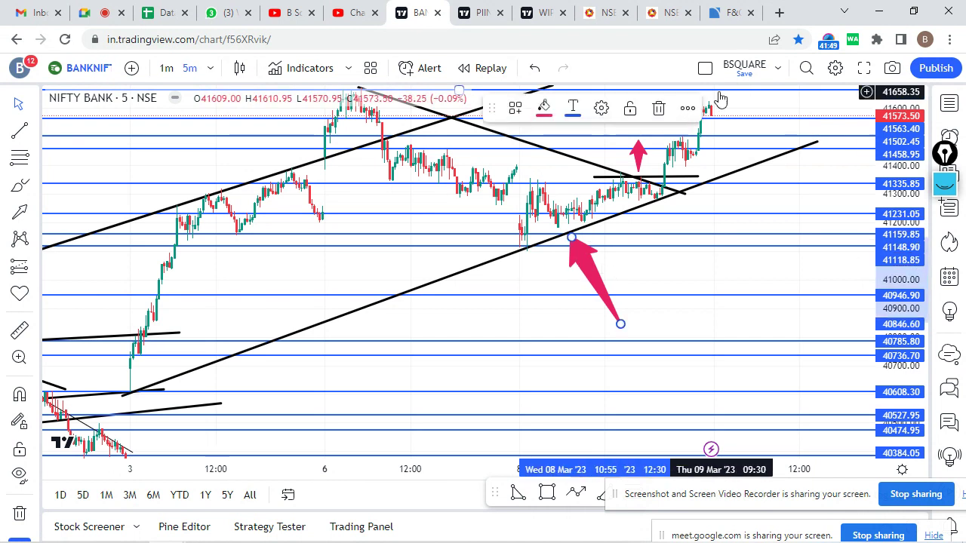
{"action": "left_click", "coordinate": [659, 108]}
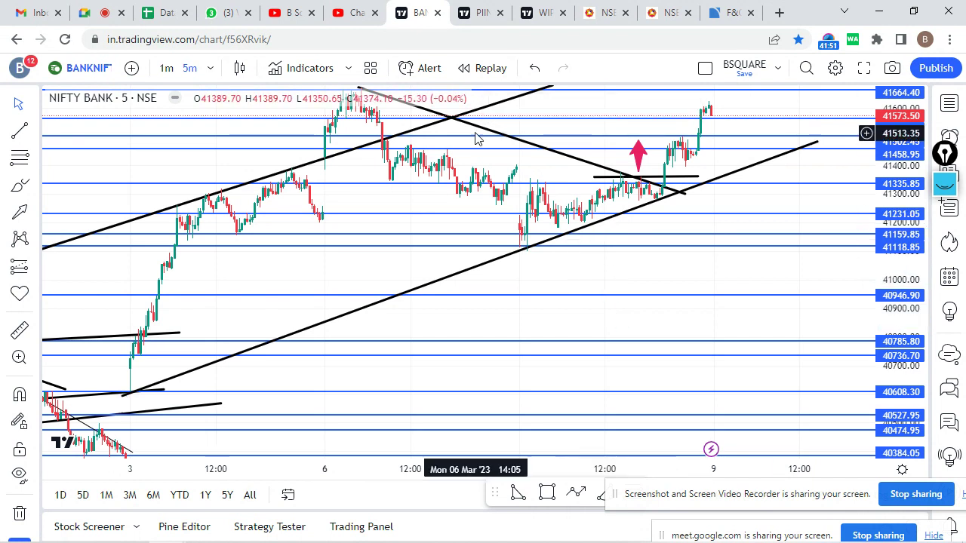
{"action": "left_click", "coordinate": [653, 178]}
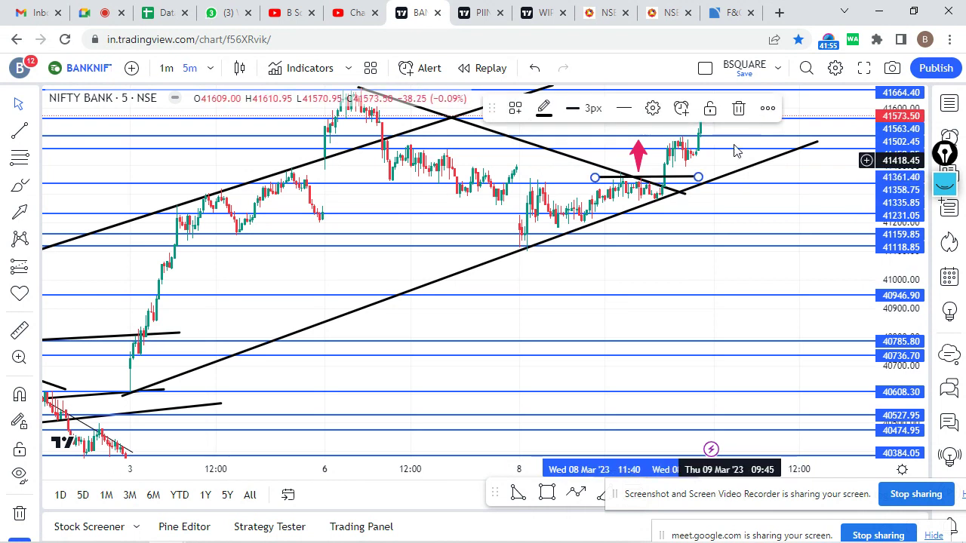
{"action": "left_click", "coordinate": [802, 163]}
{"action": "left_click_drag", "start_coordinate": [810, 179], "coordinate": [834, 230]}
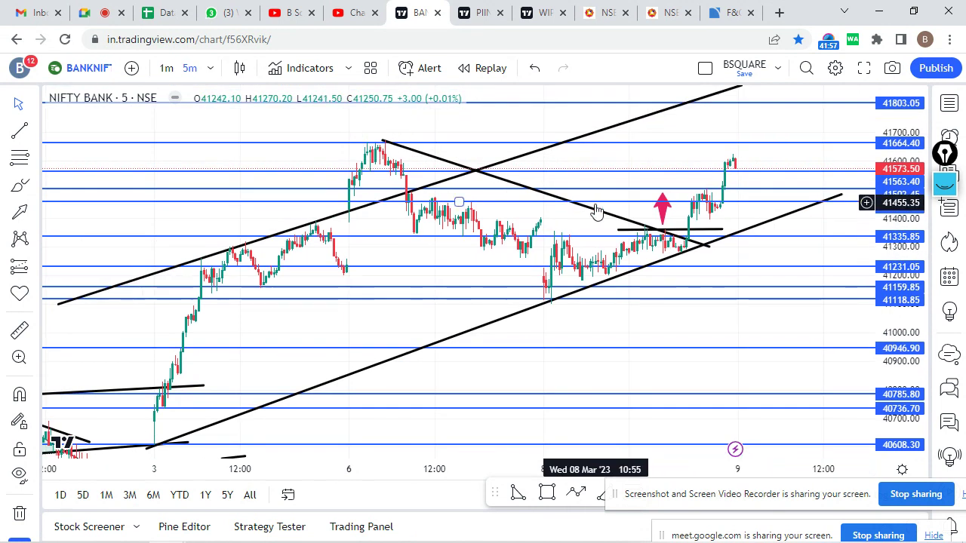
Delete the falling trend line and the lower rising trend line that converge on 8 Mar '23 on the Nifty Bank chart.
{"action": "left_click", "coordinate": [543, 234]}
{"action": "mouse_move", "coordinate": [543, 236]}
{"action": "left_mouse_down"}
{"action": "mouse_move", "coordinate": [618, 238]}
{"action": "mouse_move", "coordinate": [583, 218]}
{"action": "mouse_move", "coordinate": [606, 299]}
{"action": "mouse_move", "coordinate": [580, 195]}
{"action": "mouse_move", "coordinate": [591, 203]}
{"action": "left_mouse_up"}
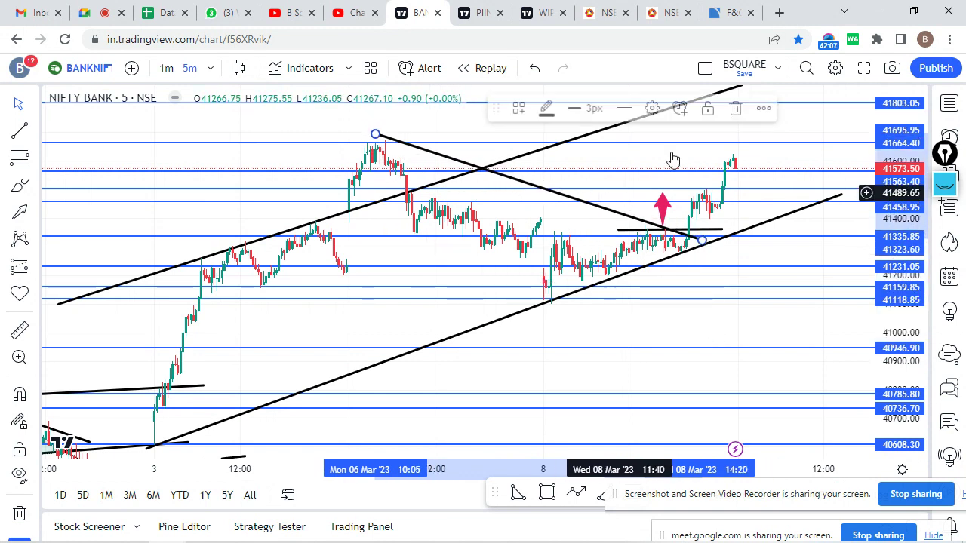
{"action": "left_click", "coordinate": [736, 108]}
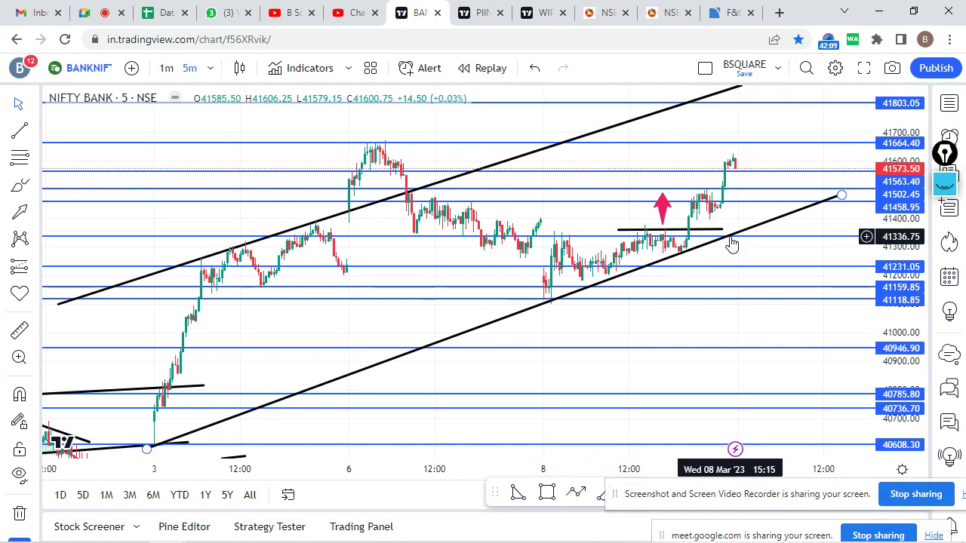
{"action": "left_click", "coordinate": [758, 227]}
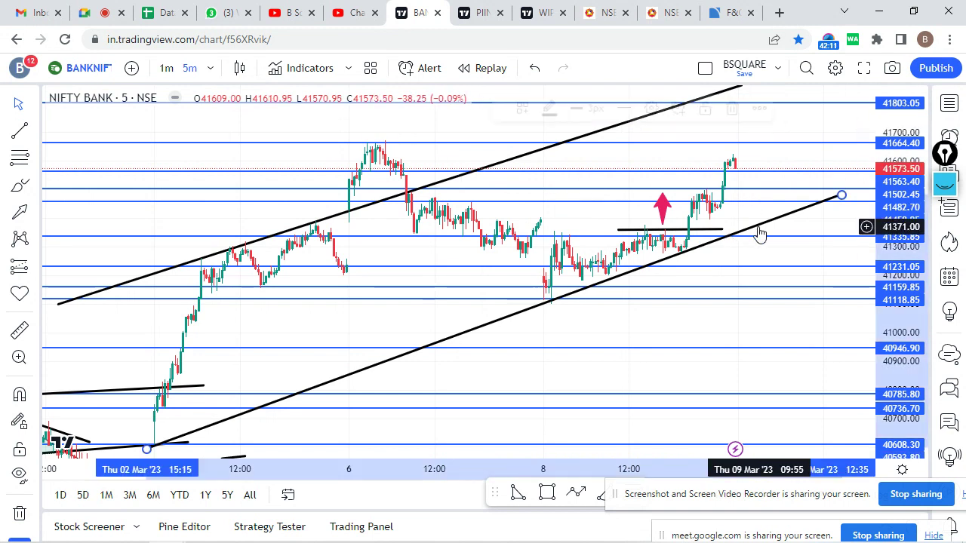
{"action": "left_click", "coordinate": [740, 108]}
Examine the Nifty Bank candles of 8 Mar '23, from the morning low to the short horizontal breakout line, against earlier sessions.
{"action": "left_click_drag", "start_coordinate": [694, 340], "coordinate": [727, 284]}
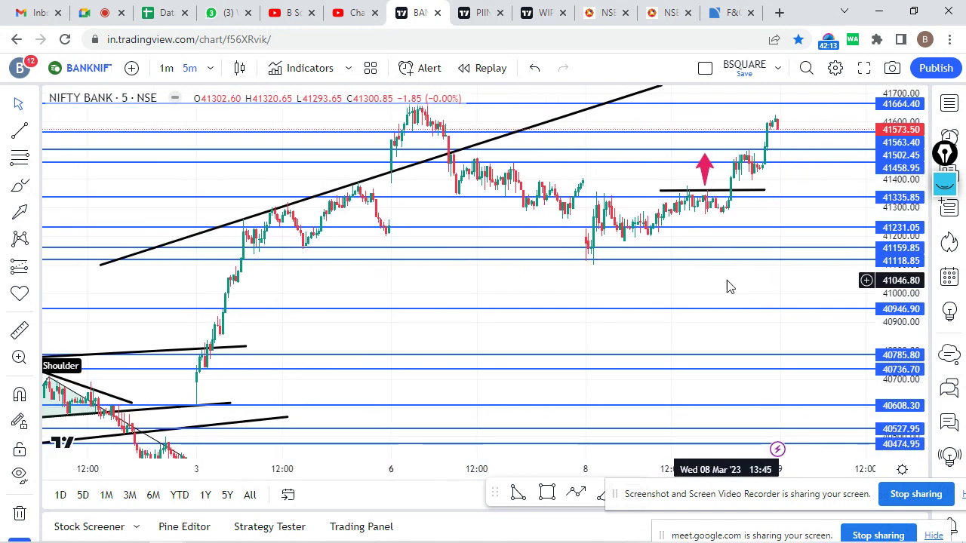
{"action": "left_click_drag", "start_coordinate": [895, 262], "coordinate": [895, 248]}
{"action": "scroll", "coordinate": [545, 308], "scroll_direction": "up", "scroll_amount": 2}
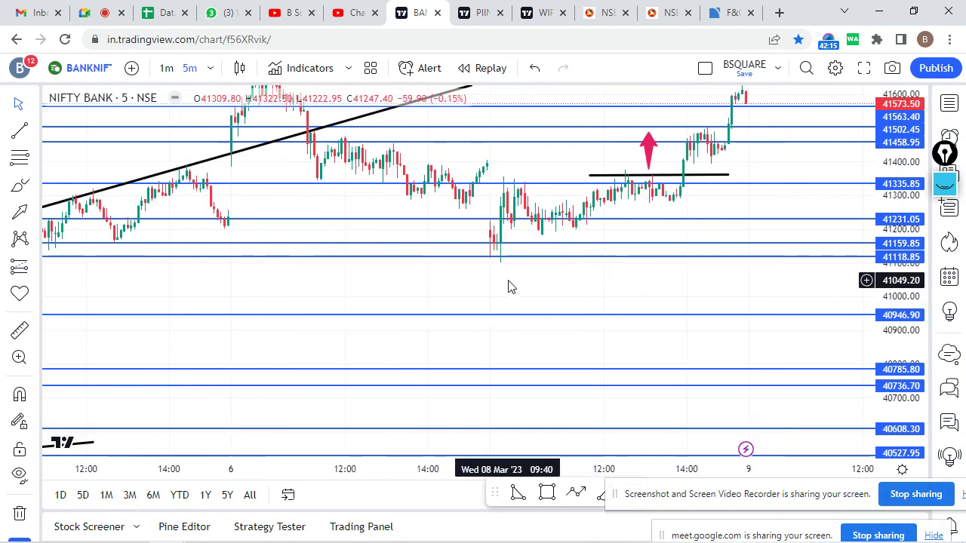
{"action": "left_click_drag", "start_coordinate": [505, 285], "coordinate": [623, 302]}
{"action": "scroll", "coordinate": [533, 278], "scroll_direction": "up", "scroll_amount": 1}
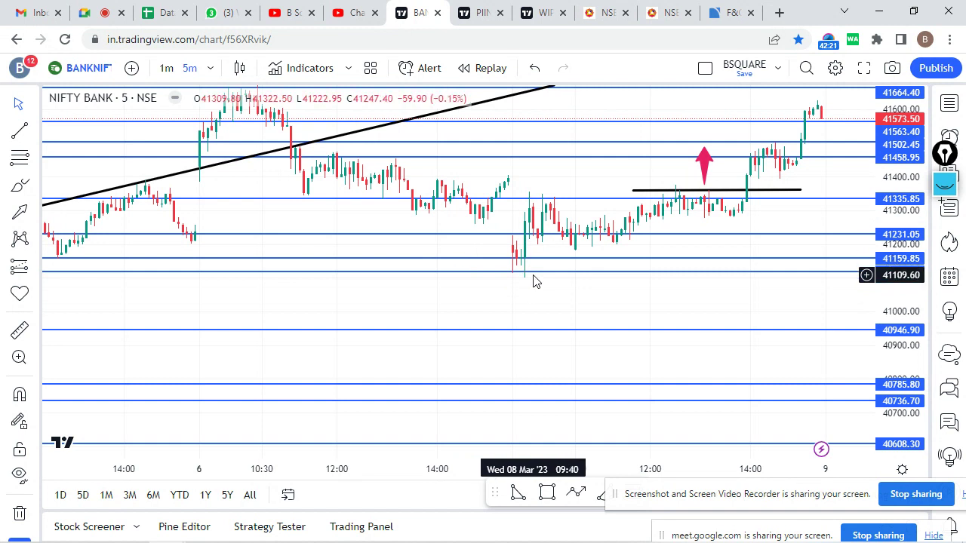
{"action": "scroll", "coordinate": [543, 287], "scroll_direction": "up", "scroll_amount": 2}
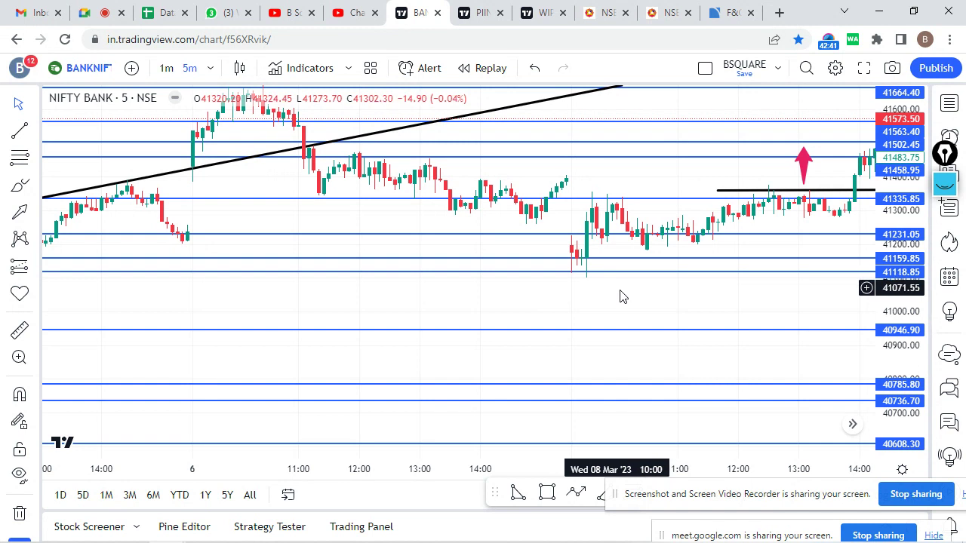
{"action": "left_click_drag", "start_coordinate": [614, 291], "coordinate": [597, 280]}
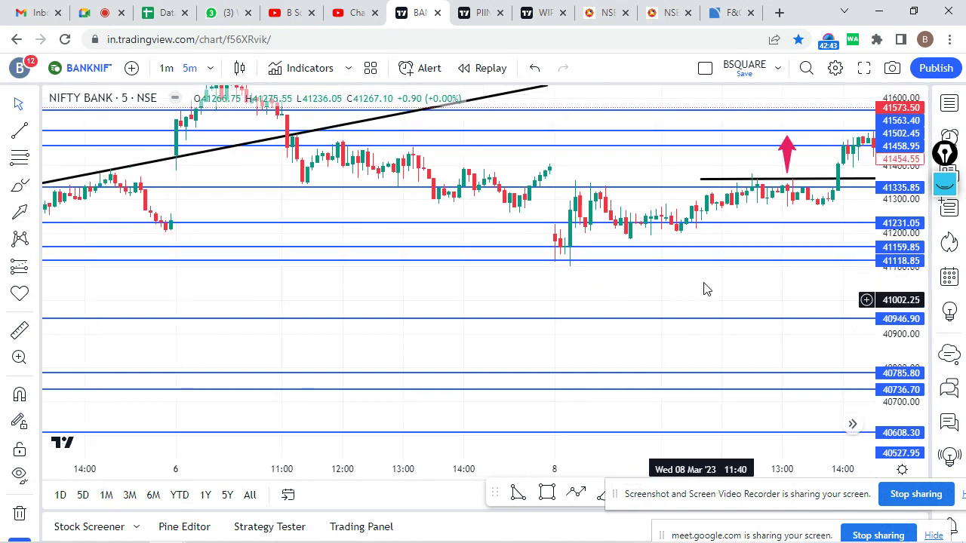
{"action": "scroll", "coordinate": [705, 287], "scroll_direction": "down", "scroll_amount": 5}
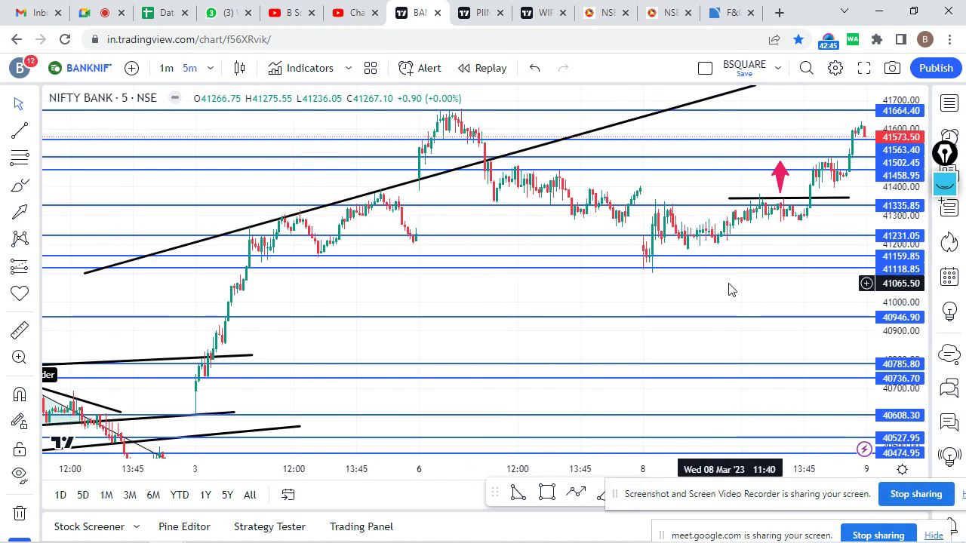
{"action": "scroll", "coordinate": [721, 294], "scroll_direction": "up", "scroll_amount": 3}
{"action": "left_click_drag", "start_coordinate": [716, 297], "coordinate": [739, 268]}
{"action": "scroll", "coordinate": [724, 271], "scroll_direction": "down", "scroll_amount": 3}
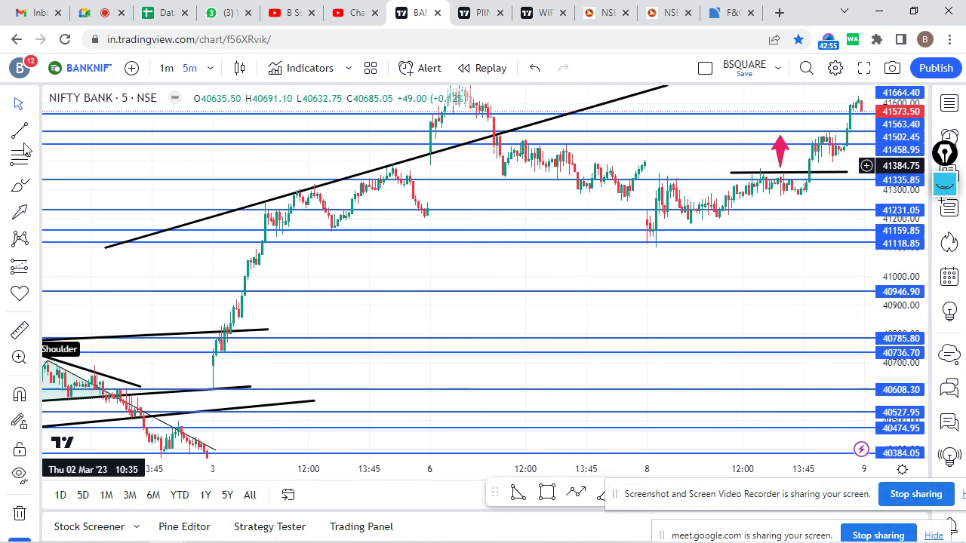
Draw a rising trend line from the 3 Mar '23 09:15 low along the 8 Mar lows to about 41342.90.
{"action": "key", "text": "alt+t"}
{"action": "left_click", "coordinate": [213, 395]}
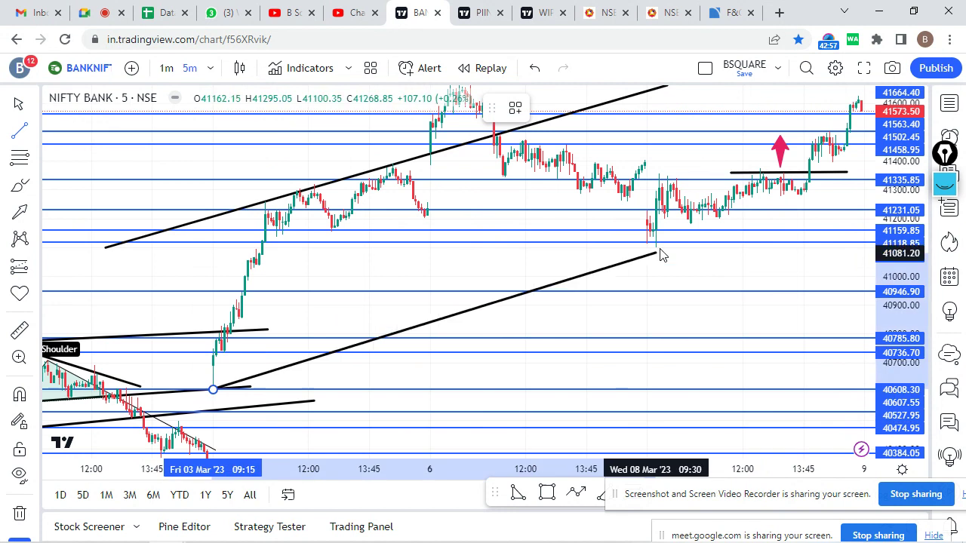
{"action": "left_click", "coordinate": [856, 179]}
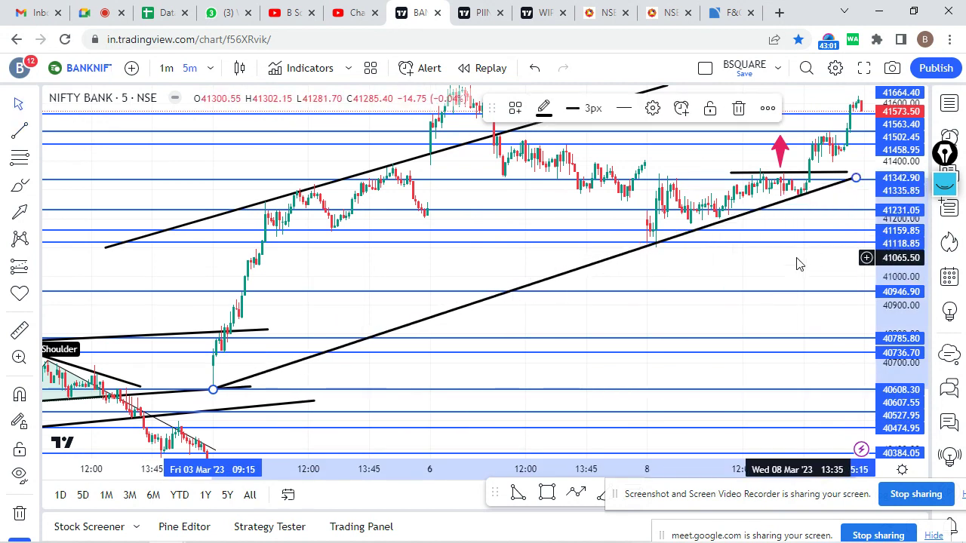
Draw a falling trend line from the 6 Mar '23 10:25 high at about 41671.40 to about 41288.75 on 8 Mar.
{"action": "left_click_drag", "start_coordinate": [795, 261], "coordinate": [781, 296]}
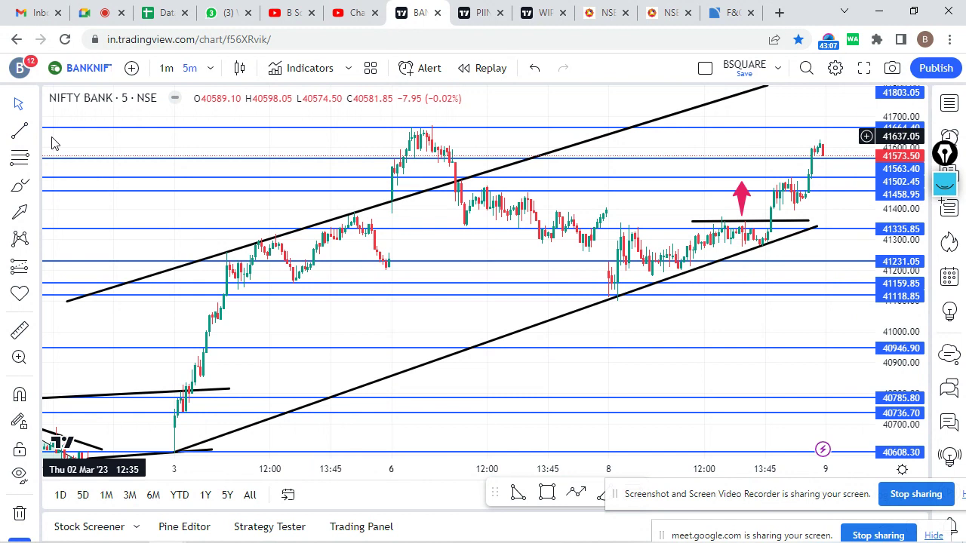
{"action": "left_click", "coordinate": [19, 130]}
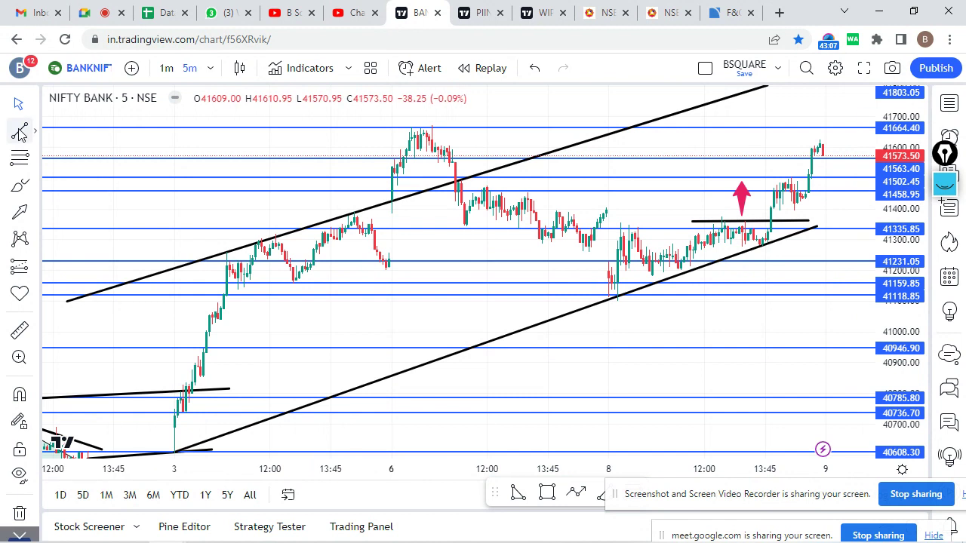
{"action": "left_click", "coordinate": [431, 127]}
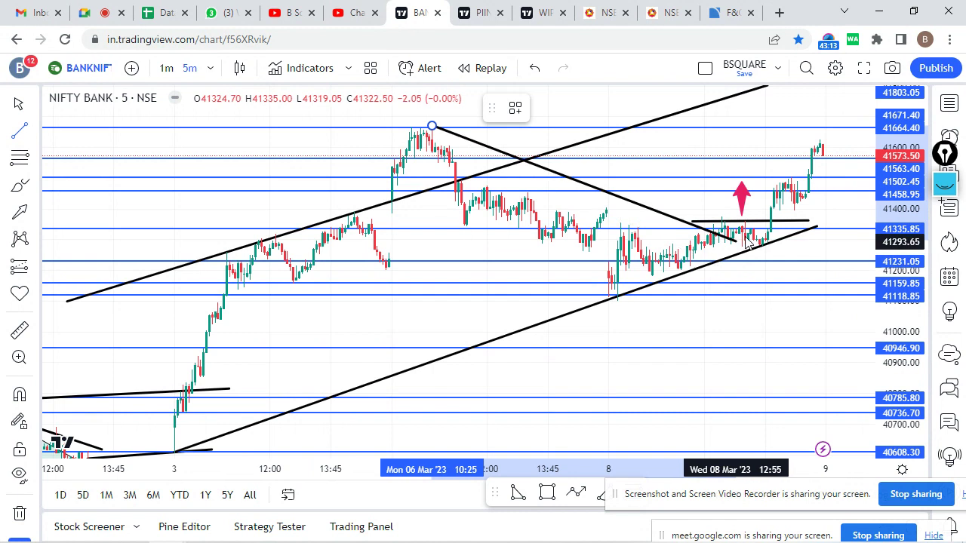
{"action": "left_click", "coordinate": [804, 243]}
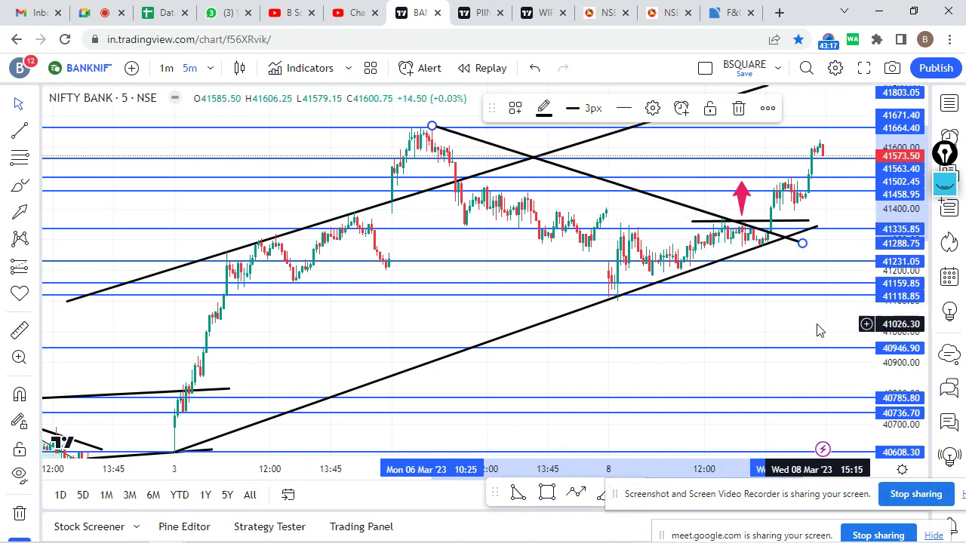
Delete the short horizontal line and the pink up arrow near the triangle's apex.
{"action": "scroll", "coordinate": [817, 327], "scroll_direction": "up", "scroll_amount": 2}
{"action": "scroll", "coordinate": [890, 287], "scroll_direction": "up", "scroll_amount": 3}
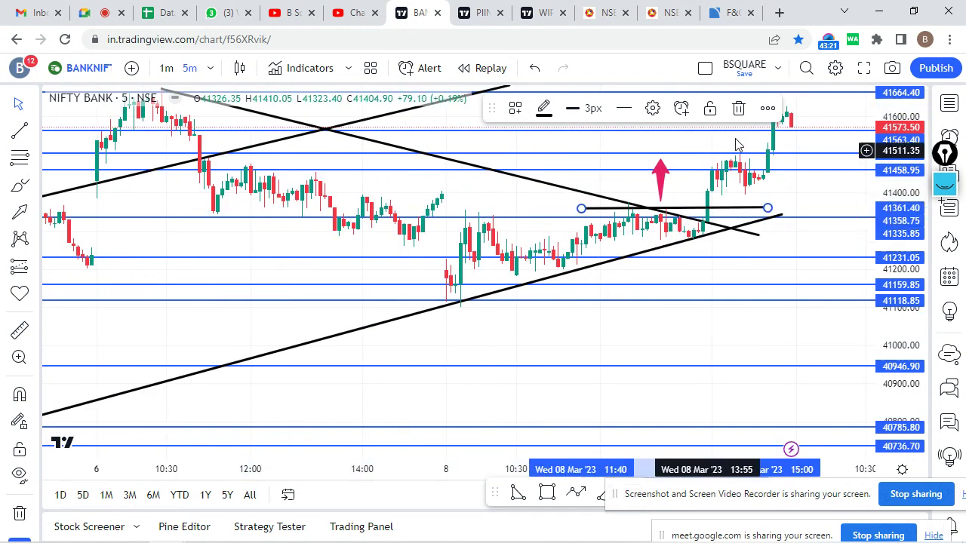
{"action": "left_click", "coordinate": [738, 108]}
{"action": "left_click_drag", "start_coordinate": [735, 351], "coordinate": [691, 354]}
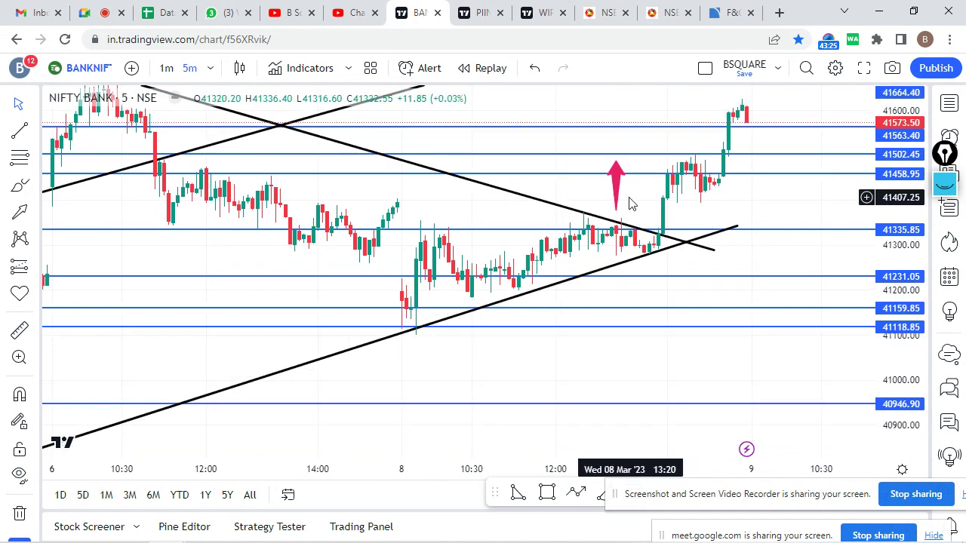
{"action": "left_click", "coordinate": [617, 190]}
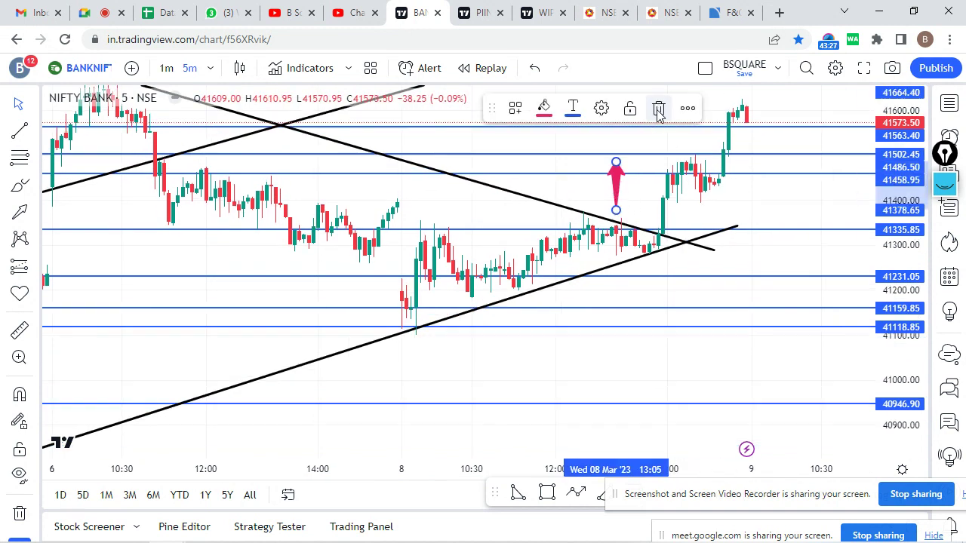
{"action": "left_click", "coordinate": [658, 111]}
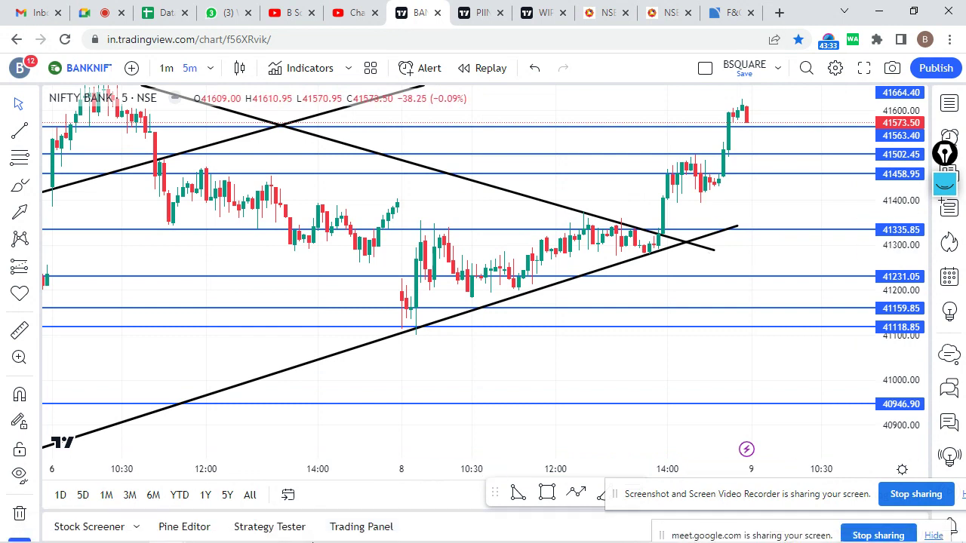
Switch to Paint 3D and start a new blank canvas, discarding the unsaved drawing.
{"action": "left_click", "coordinate": [204, 528]}
{"action": "left_click", "coordinate": [13, 47]}
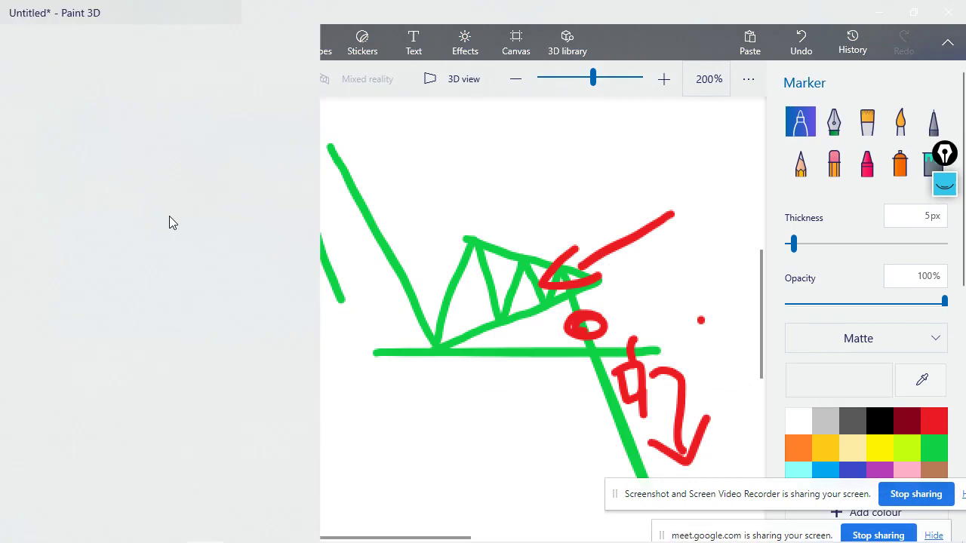
{"action": "left_click", "coordinate": [74, 88]}
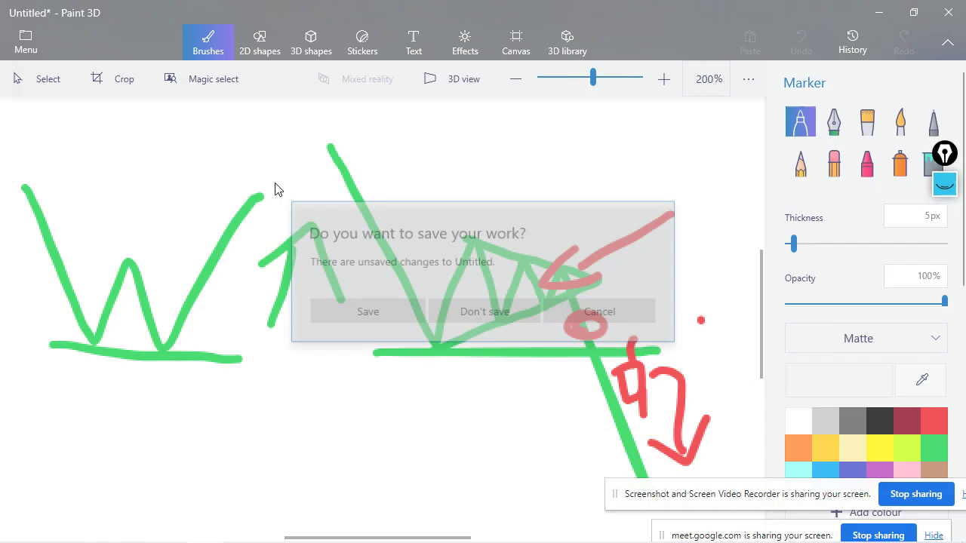
{"action": "left_click", "coordinate": [483, 310]}
Sketch a short red marker stroke and a green price swing with a circled peak crossed by a long horizontal line.
{"action": "left_click", "coordinate": [664, 79]}
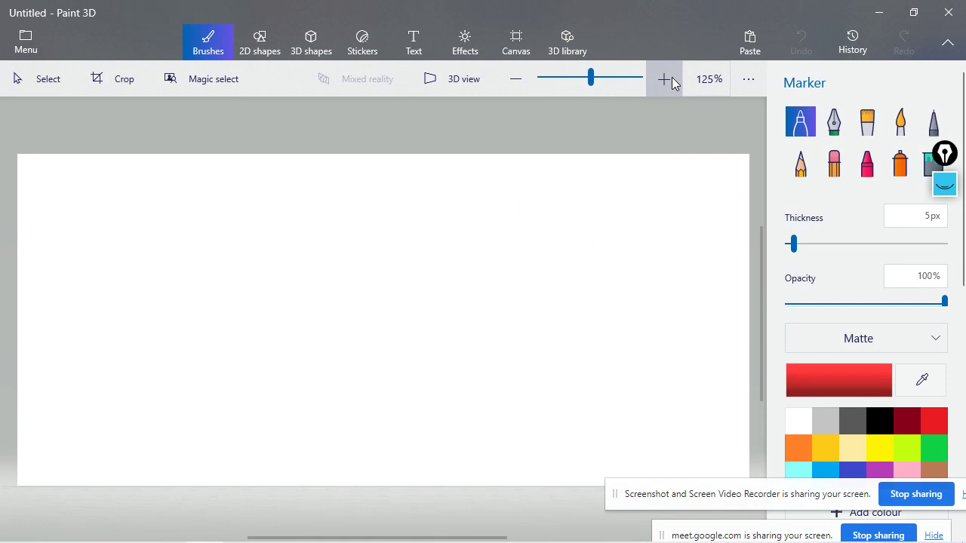
{"action": "left_click", "coordinate": [664, 79]}
{"action": "left_click_drag", "start_coordinate": [170, 397], "coordinate": [186, 306]}
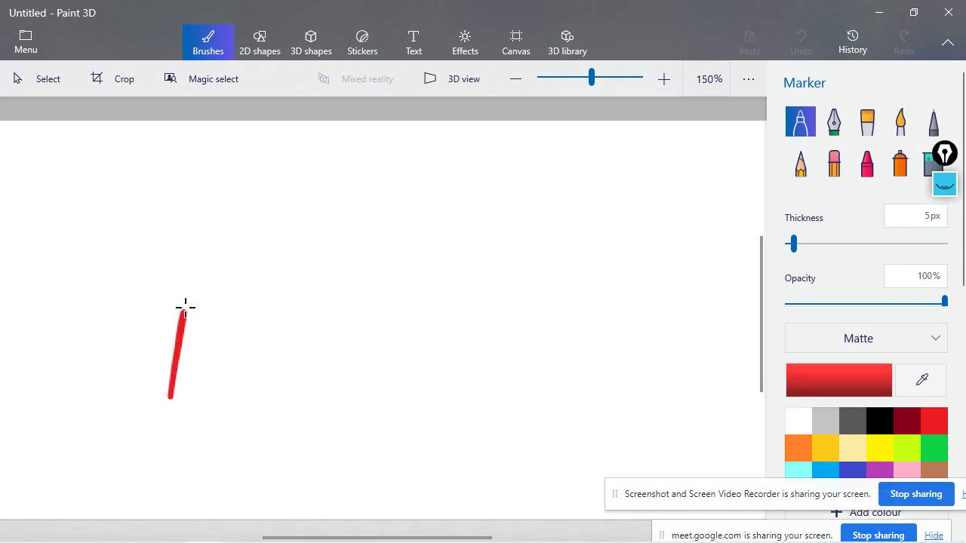
{"action": "left_click", "coordinate": [936, 453]}
{"action": "left_click_drag", "start_coordinate": [276, 391], "coordinate": [285, 306]}
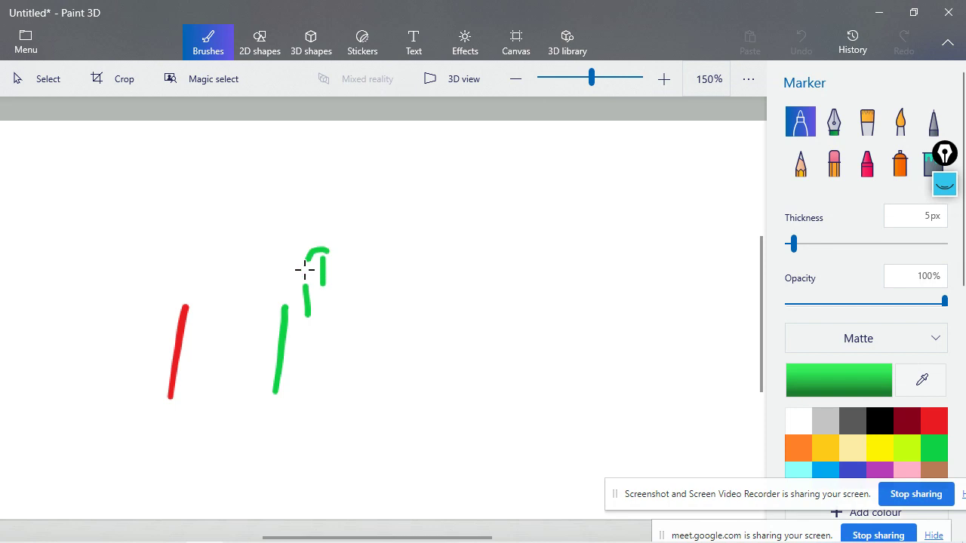
{"action": "left_click_drag", "start_coordinate": [341, 285], "coordinate": [351, 394]}
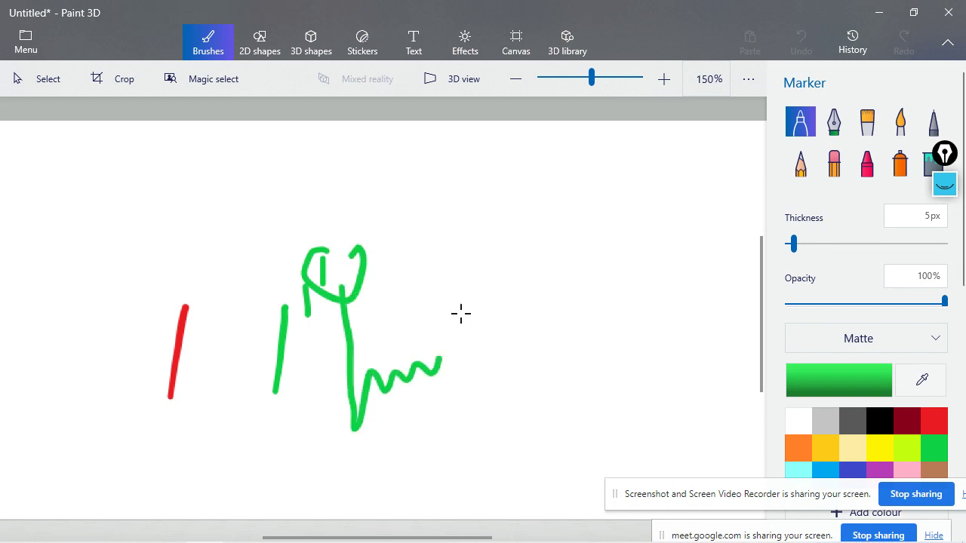
{"action": "left_click_drag", "start_coordinate": [258, 255], "coordinate": [698, 265]}
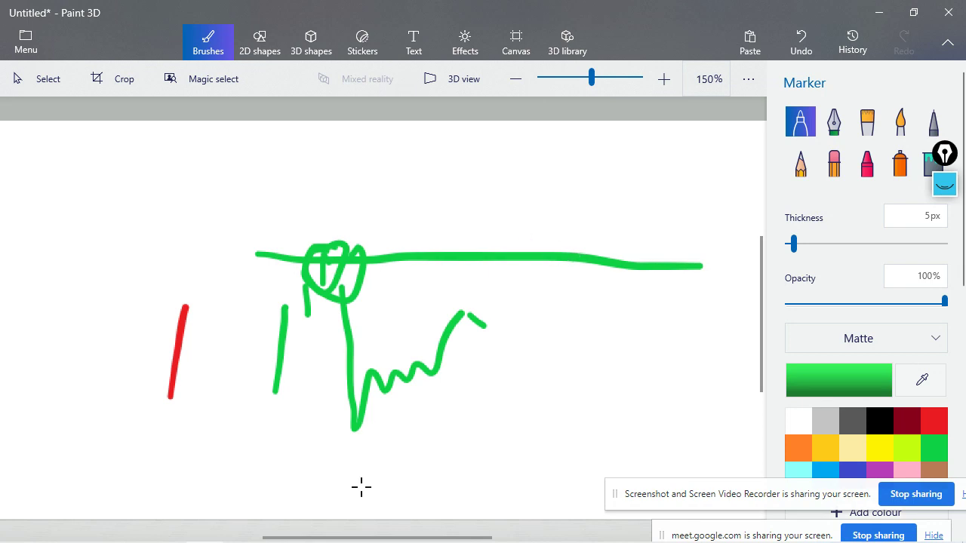
Return to the Nifty Bank chart in TradingView and draw a nearly horizontal trend line from 8 Mar '23 11:55 at about 41373.70 to 9 Mar 09:55.
{"action": "mouse_move", "coordinate": [343, 542]}
{"action": "mouse_move", "coordinate": [167, 530]}
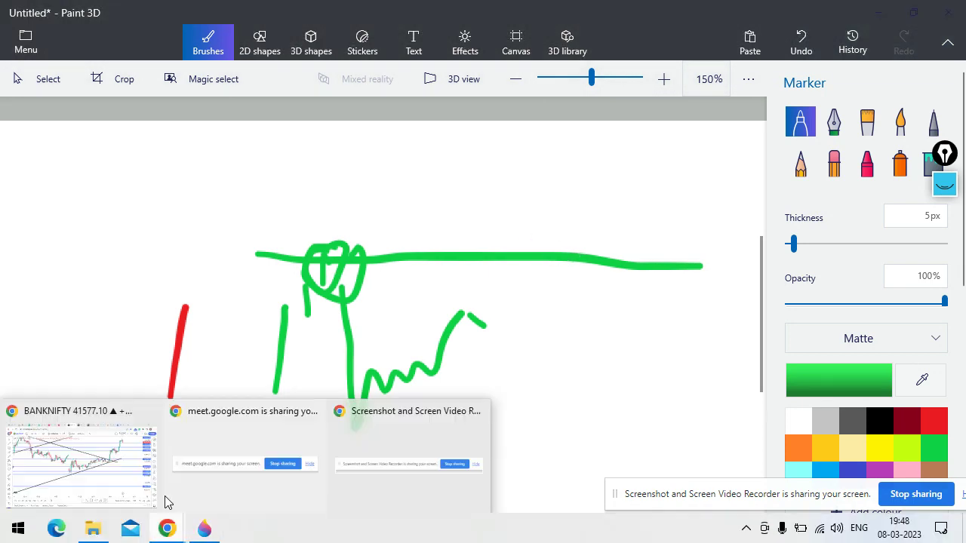
{"action": "left_click", "coordinate": [117, 474]}
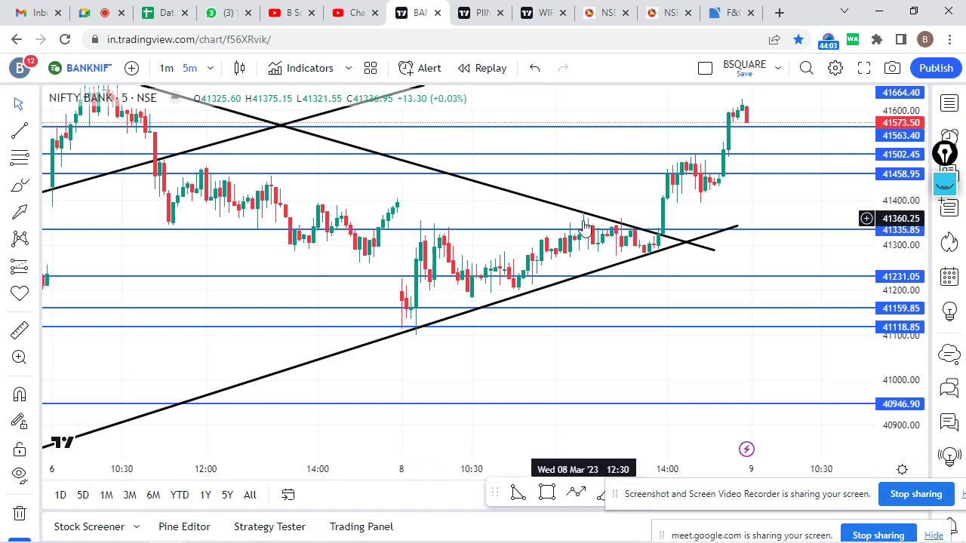
{"action": "left_click", "coordinate": [20, 134]}
{"action": "left_click", "coordinate": [551, 213]}
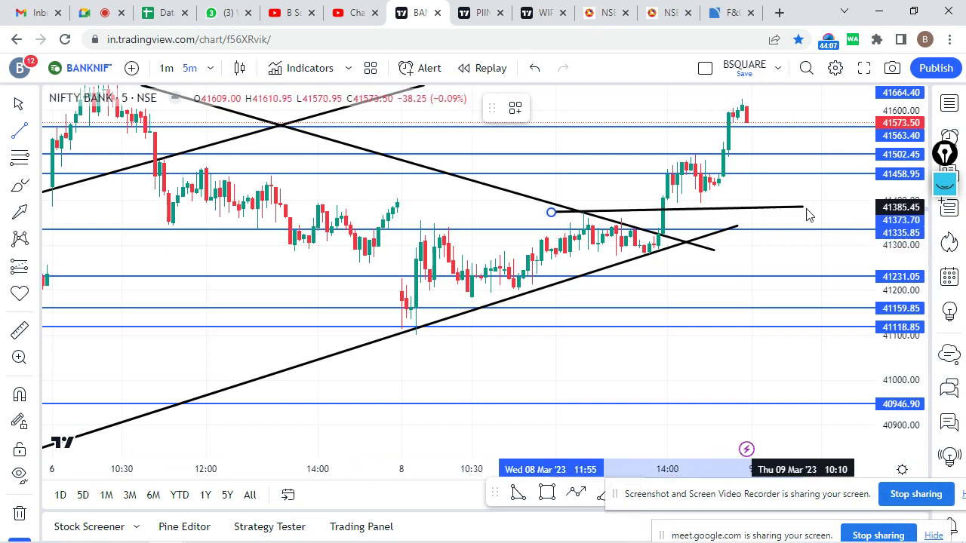
{"action": "left_click", "coordinate": [788, 217]}
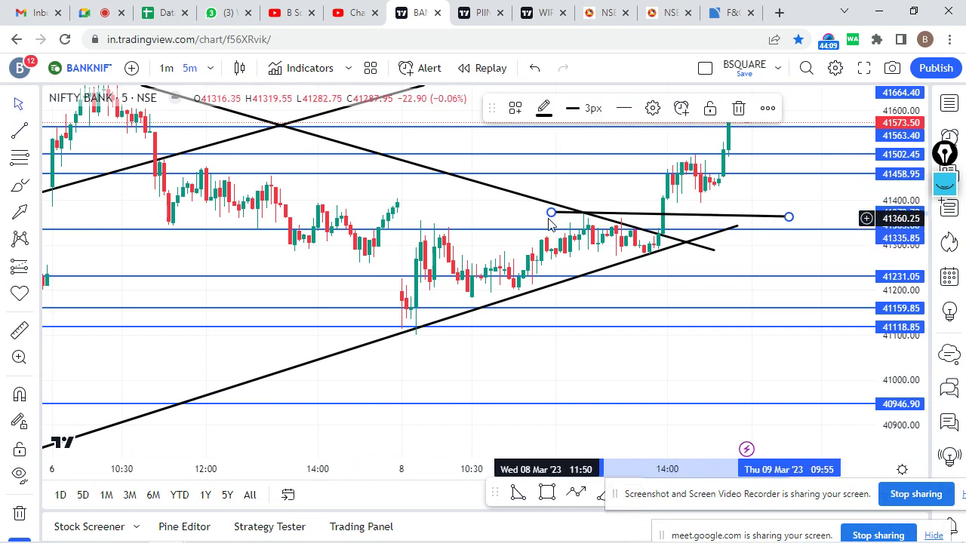
Examine the 8 Mar '23 breakout candles above the converging trend lines and the nearly horizontal resistance line.
{"action": "scroll", "coordinate": [642, 276], "scroll_direction": "down", "scroll_amount": 1}
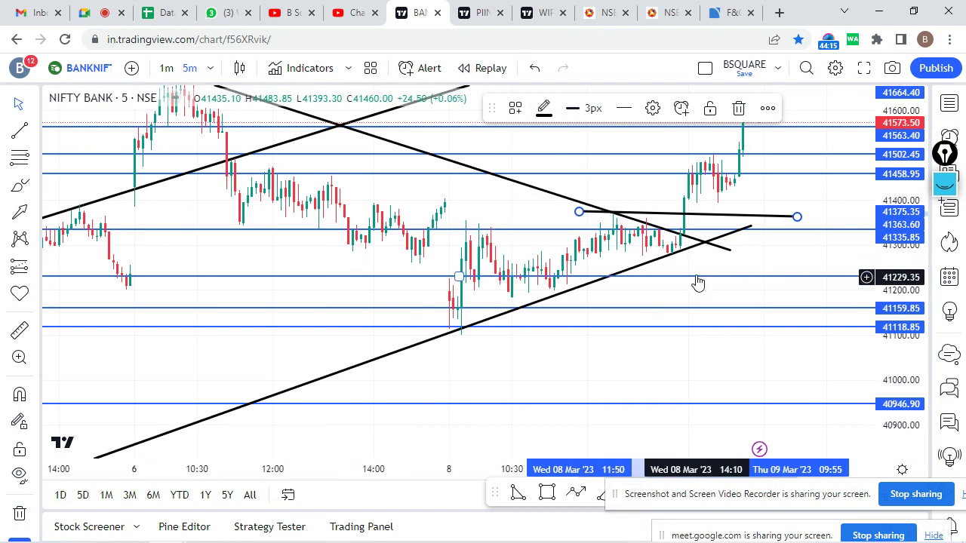
{"action": "scroll", "coordinate": [687, 275], "scroll_direction": "up", "scroll_amount": 1}
{"action": "left_click", "coordinate": [656, 209]}
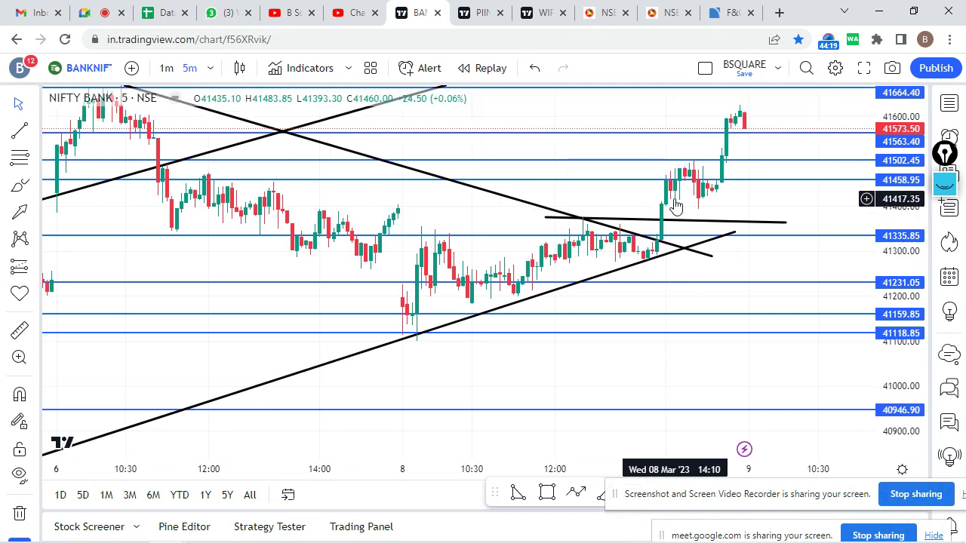
{"action": "scroll", "coordinate": [675, 205], "scroll_direction": "down", "scroll_amount": 1}
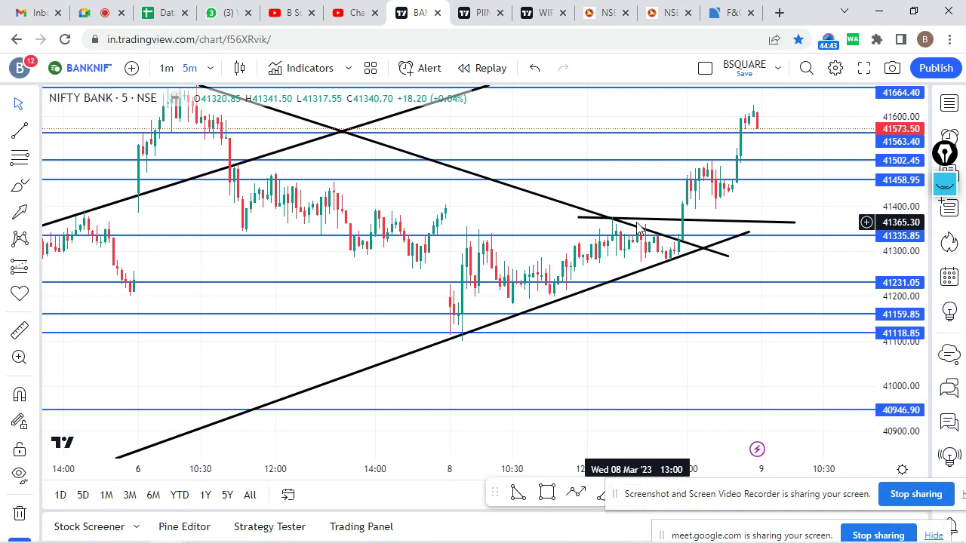
{"action": "scroll", "coordinate": [636, 219], "scroll_direction": "up", "scroll_amount": 1}
{"action": "left_click_drag", "start_coordinate": [910, 236], "coordinate": [746, 261]}
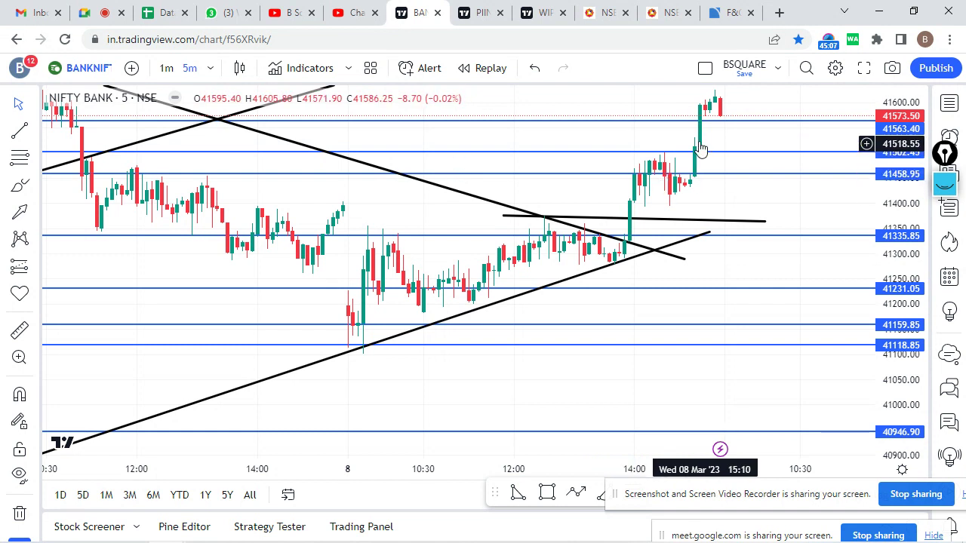
Switch to the Google Meet call, dismiss the raised-hand notification and move the screen-sharing bar off the meeting controls.
{"action": "left_click_drag", "start_coordinate": [792, 197], "coordinate": [795, 302]}
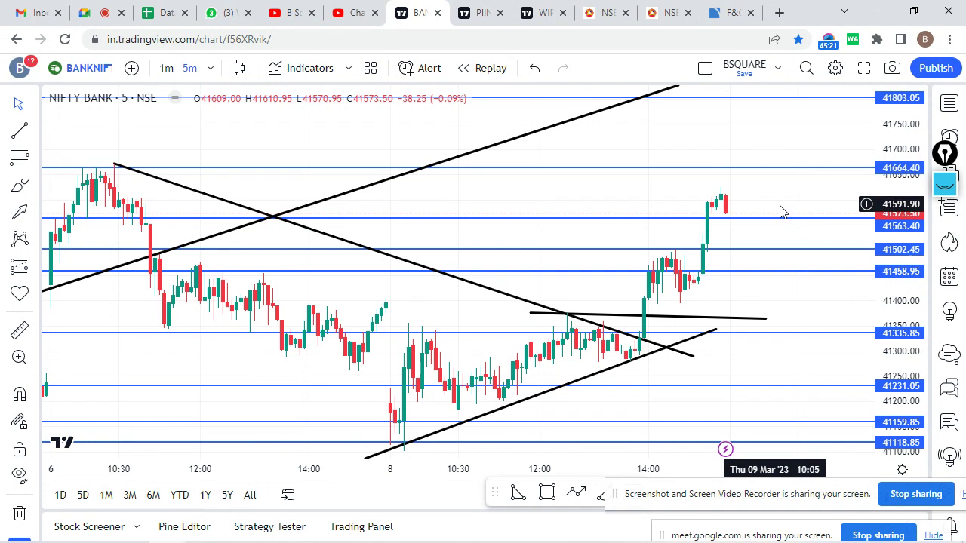
{"action": "left_click", "coordinate": [98, 13]}
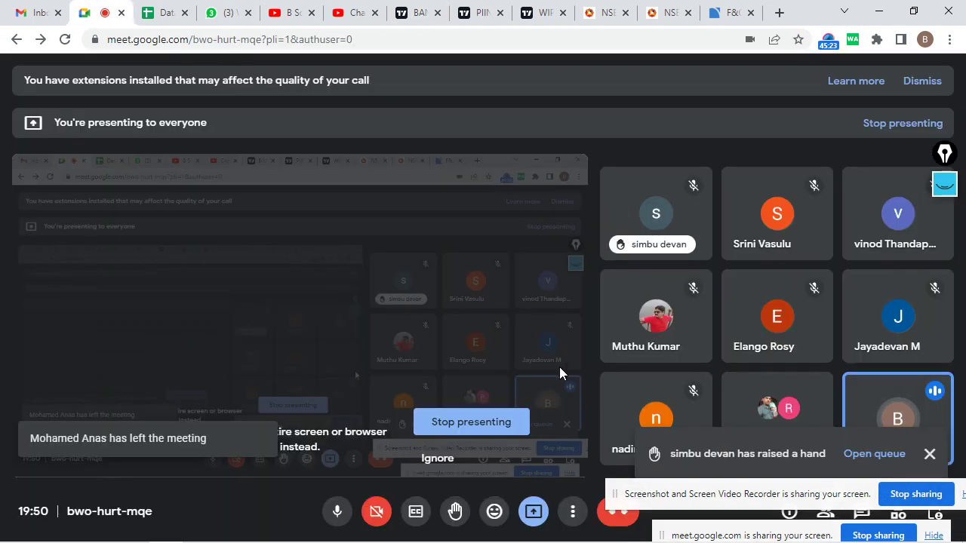
{"action": "mouse_move", "coordinate": [620, 295]}
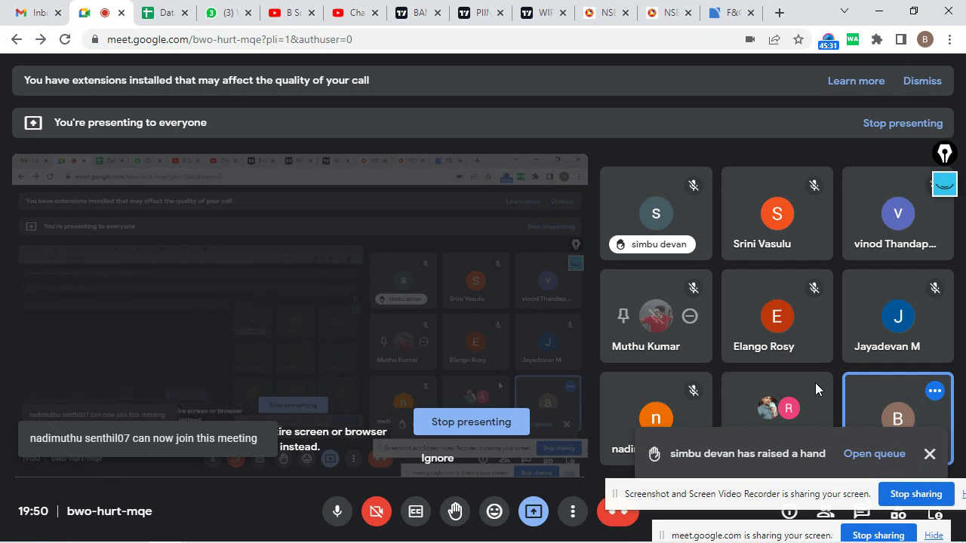
{"action": "mouse_move", "coordinate": [875, 339]}
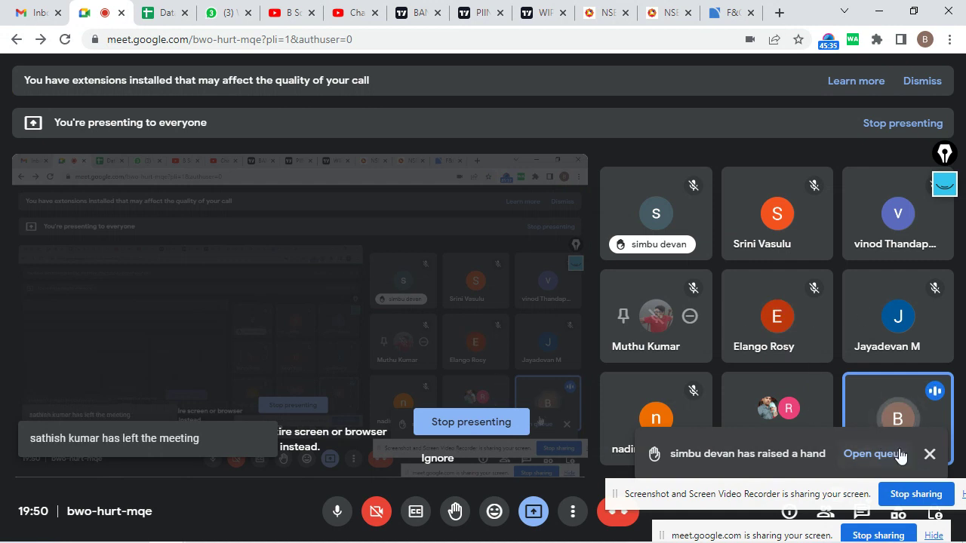
{"action": "left_click", "coordinate": [930, 455]}
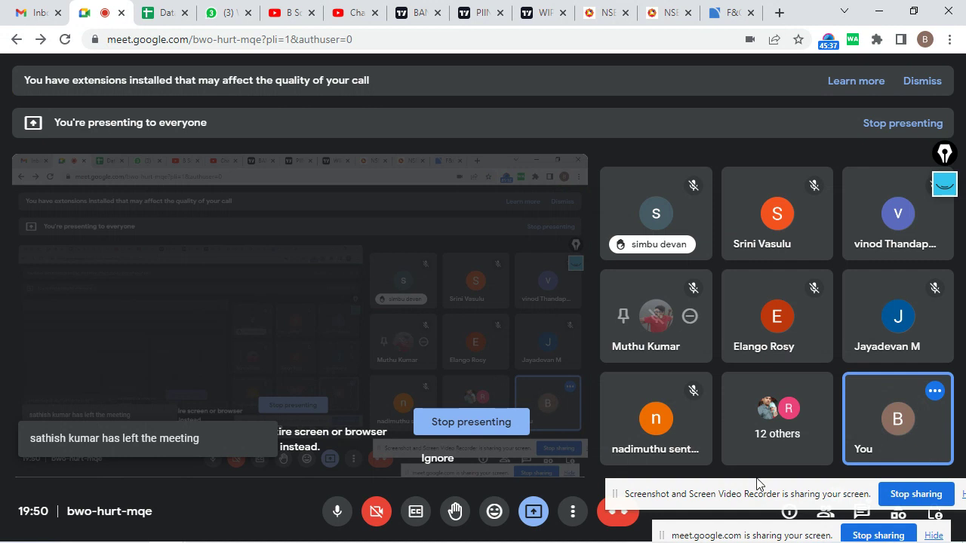
{"action": "left_click_drag", "start_coordinate": [767, 494], "coordinate": [826, 424]}
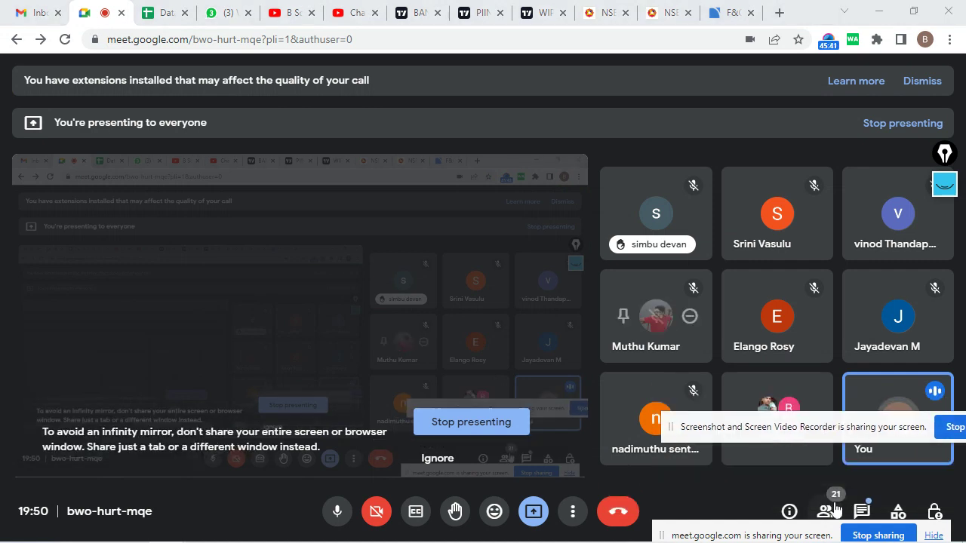
Look through the call's participant list and admit the person waiting to join.
{"action": "left_click", "coordinate": [825, 513]}
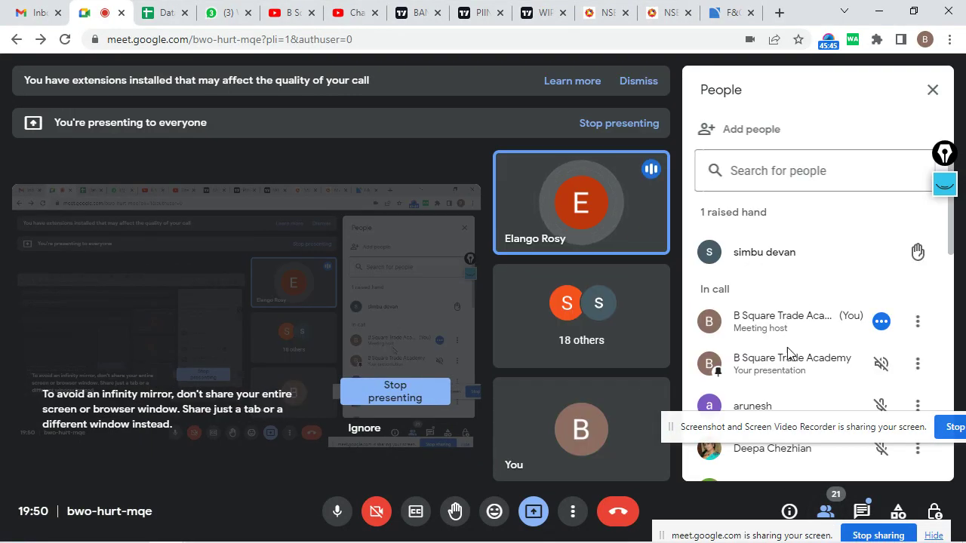
{"action": "scroll", "coordinate": [787, 353], "scroll_direction": "down", "scroll_amount": 5}
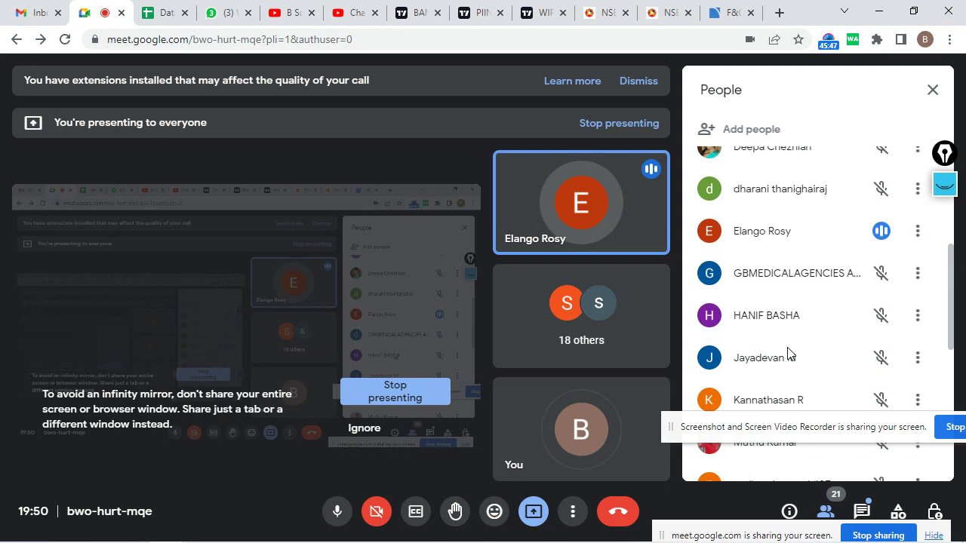
{"action": "scroll", "coordinate": [787, 353], "scroll_direction": "down", "scroll_amount": 3}
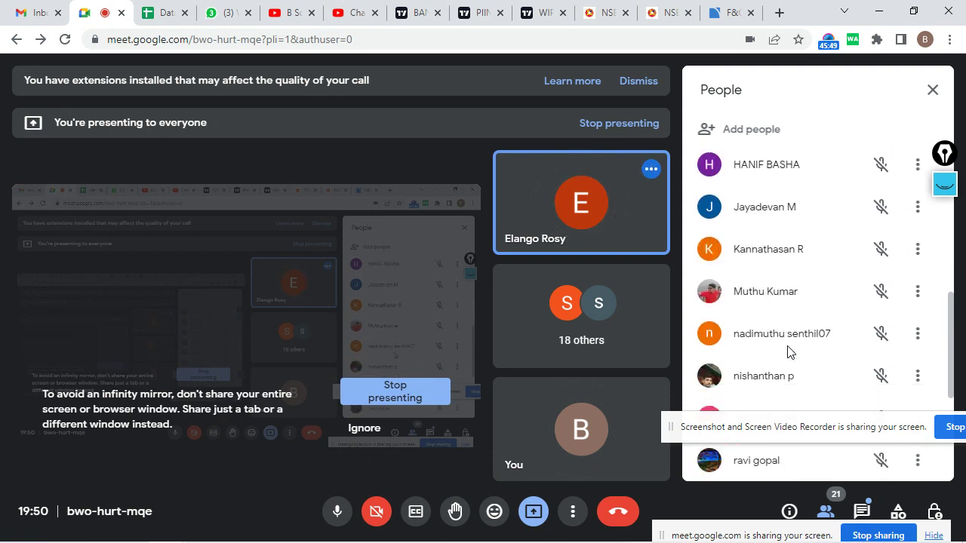
{"action": "scroll", "coordinate": [787, 353], "scroll_direction": "down", "scroll_amount": 3}
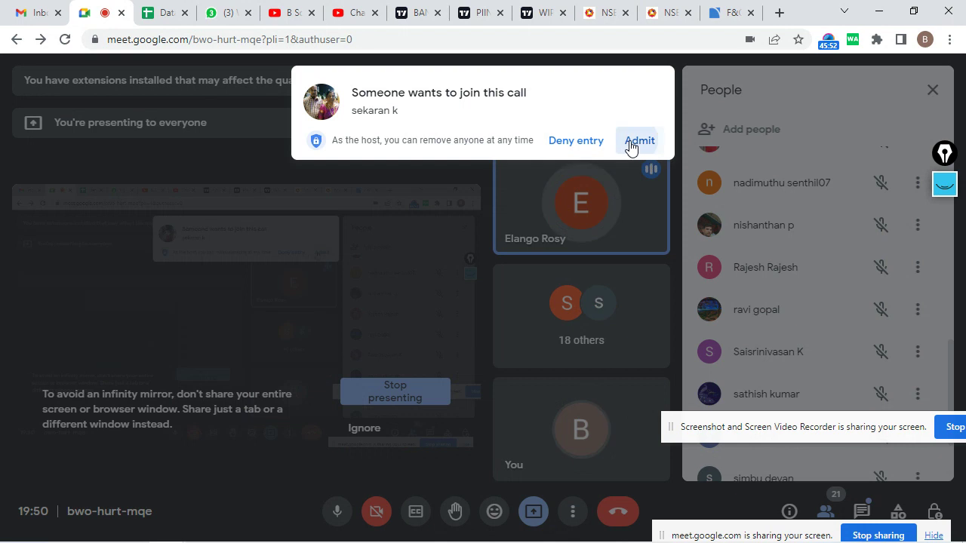
{"action": "left_click", "coordinate": [626, 153]}
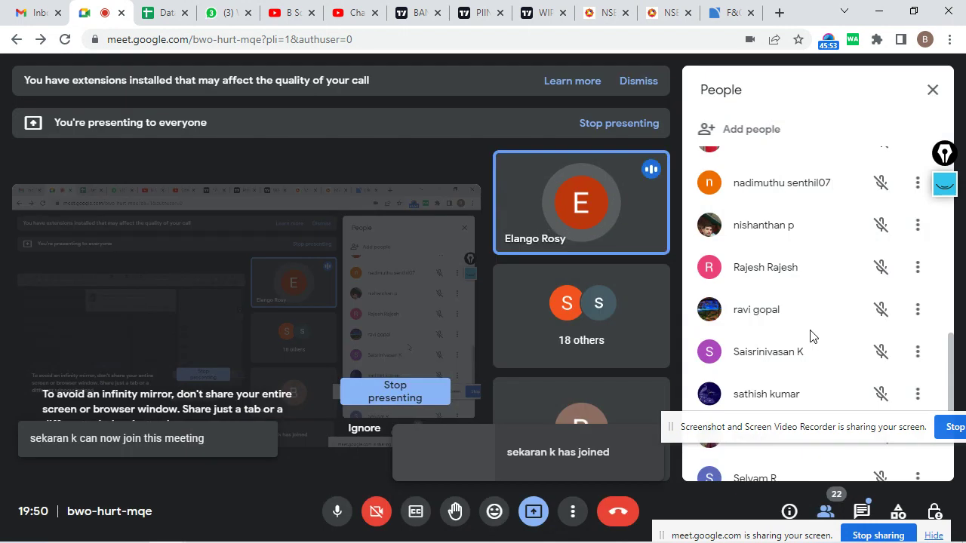
{"action": "scroll", "coordinate": [800, 355], "scroll_direction": "down", "scroll_amount": 2}
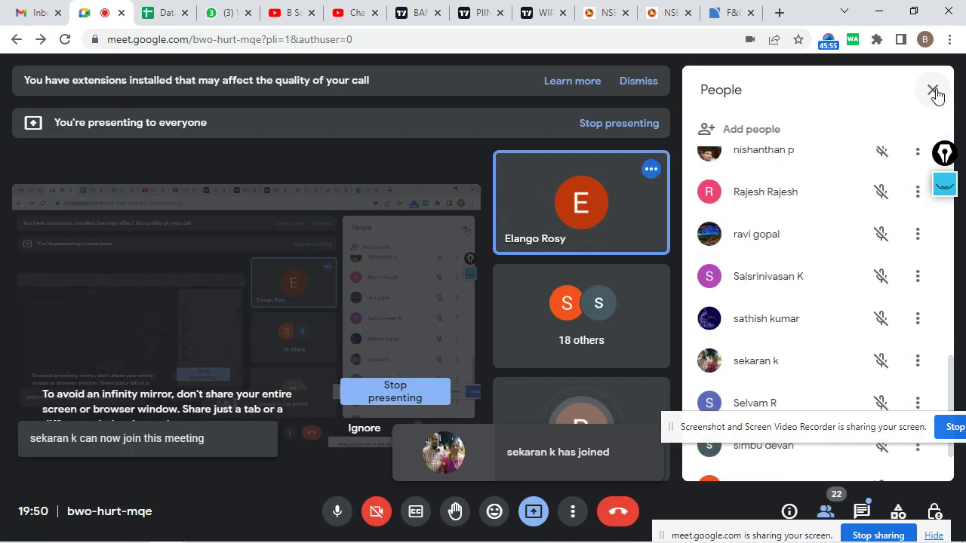
{"action": "scroll", "coordinate": [825, 295], "scroll_direction": "down", "scroll_amount": 2}
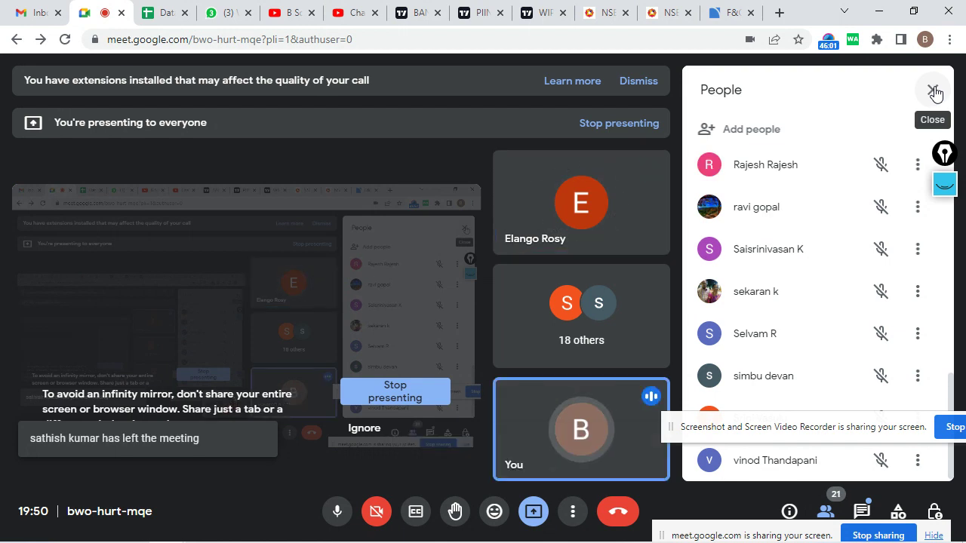
{"action": "left_click", "coordinate": [933, 90]}
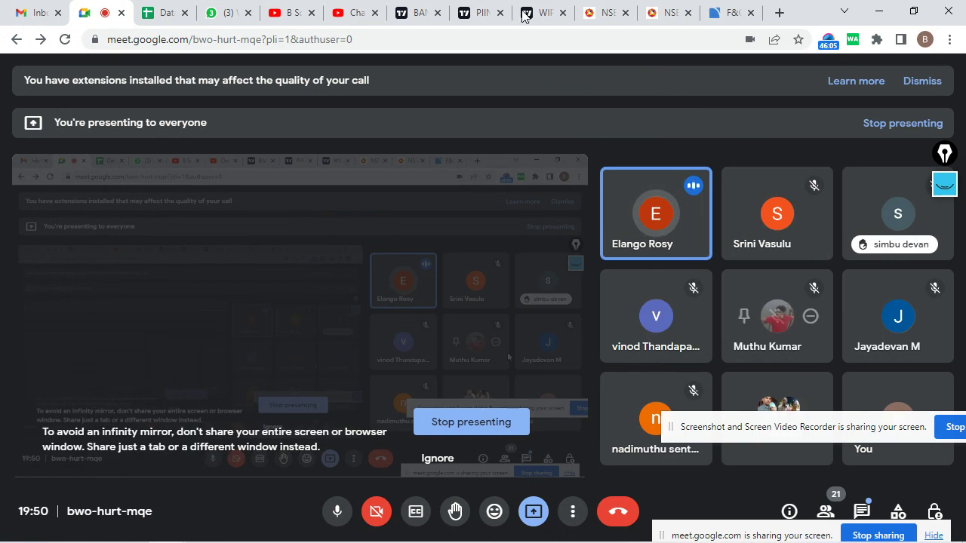
Return to the Nifty Bank chart in TradingView and move the falling trend line's later end to 8 Mar '23 13:00 at 41173.95.
{"action": "left_click", "coordinate": [413, 9]}
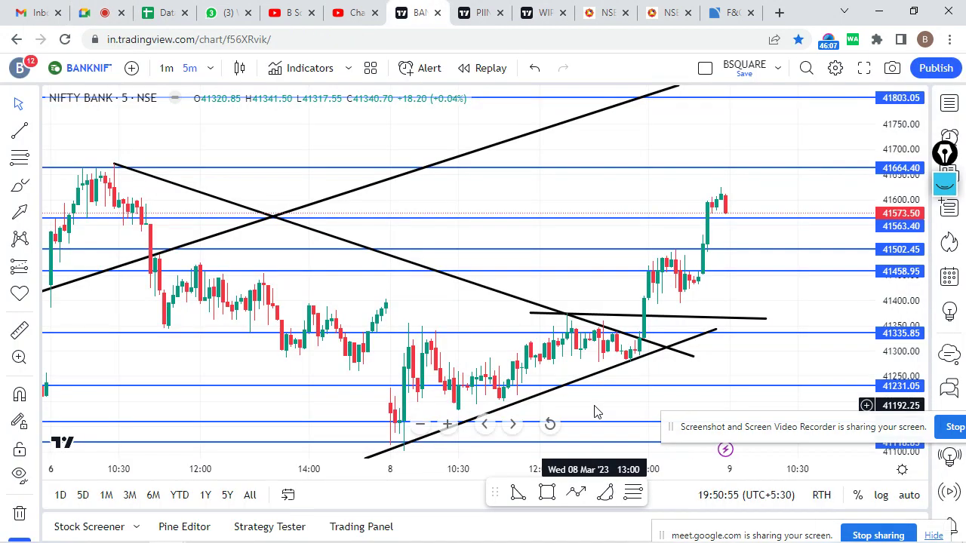
{"action": "scroll", "coordinate": [596, 410], "scroll_direction": "up", "scroll_amount": 3}
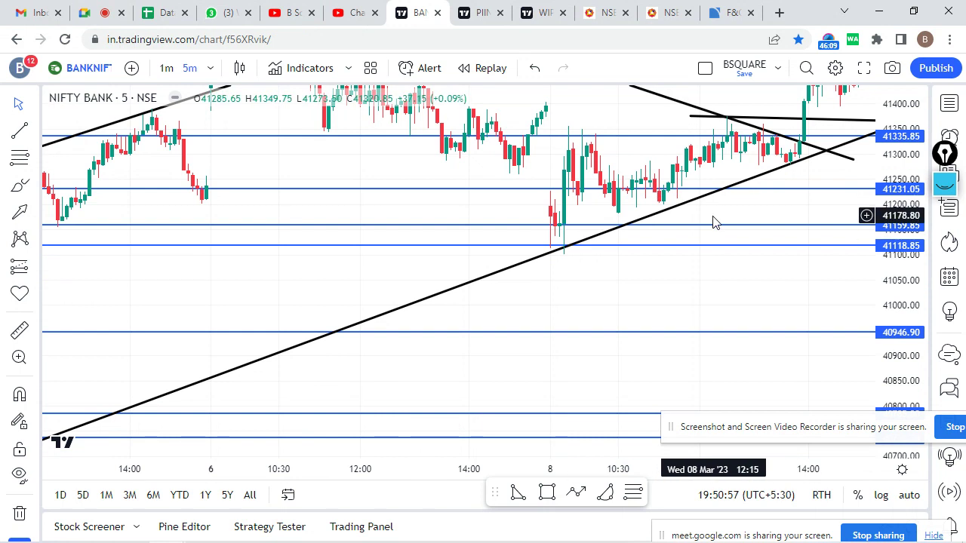
{"action": "left_click_drag", "start_coordinate": [795, 209], "coordinate": [747, 230]}
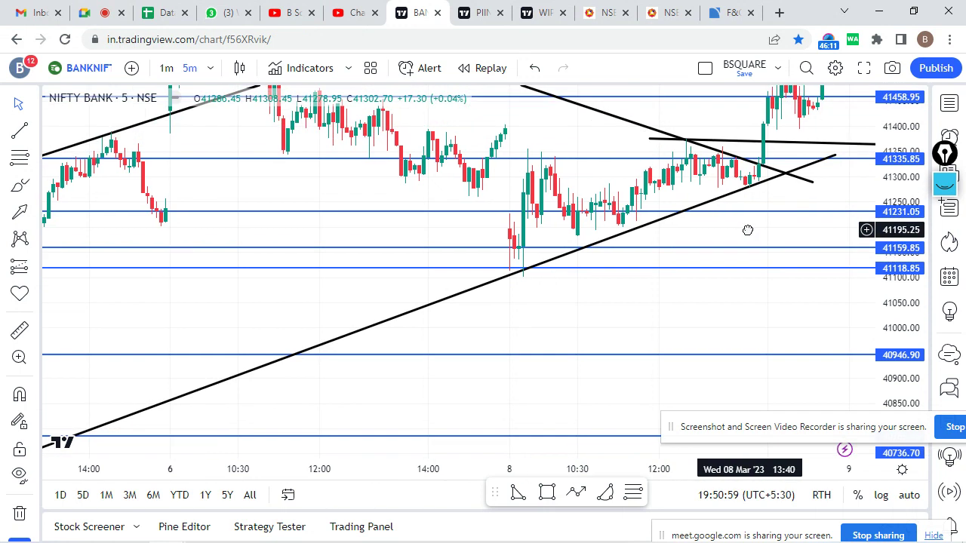
{"action": "scroll", "coordinate": [830, 241], "scroll_direction": "down", "scroll_amount": 2}
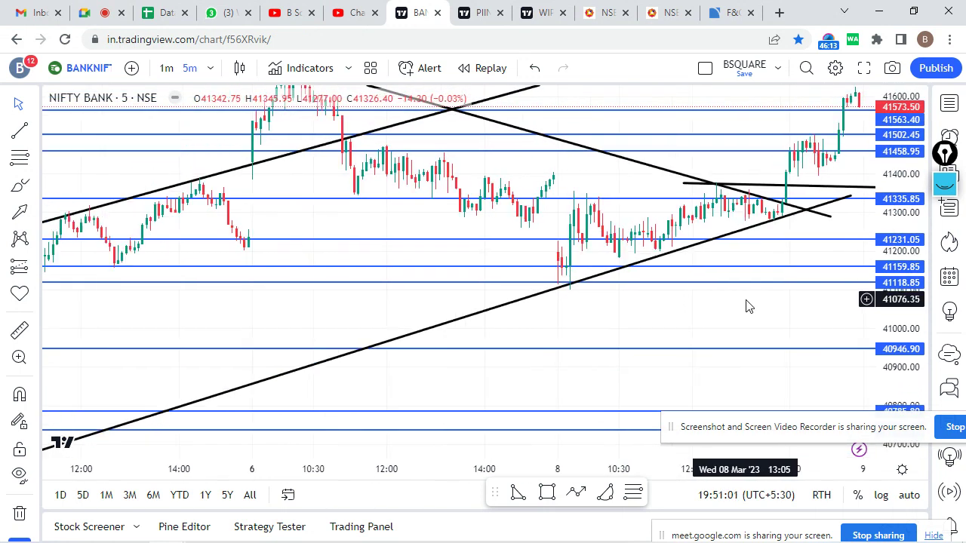
{"action": "left_click_drag", "start_coordinate": [518, 207], "coordinate": [538, 255]}
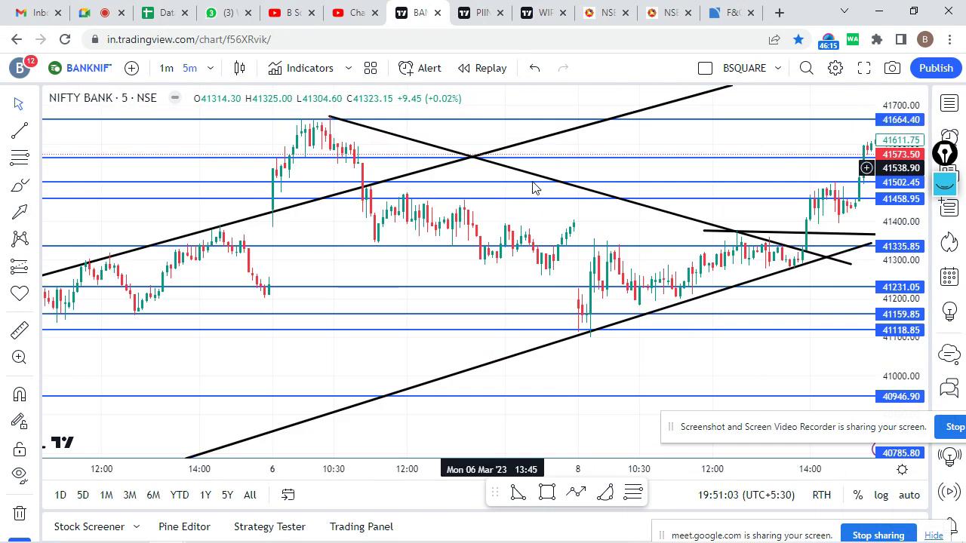
{"action": "scroll", "coordinate": [793, 269], "scroll_direction": "right", "scroll_amount": 2}
{"action": "left_click", "coordinate": [809, 265]}
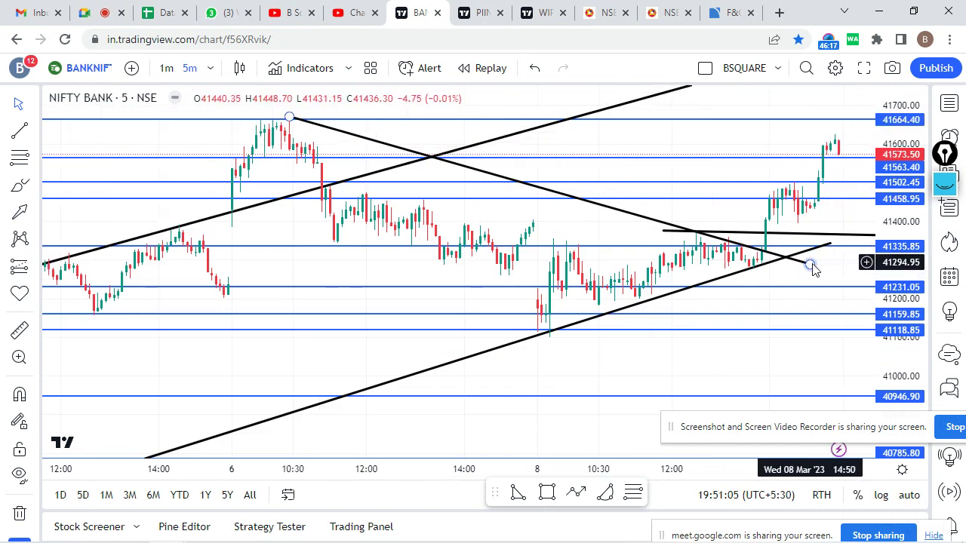
{"action": "left_click_drag", "start_coordinate": [812, 266], "coordinate": [722, 316]}
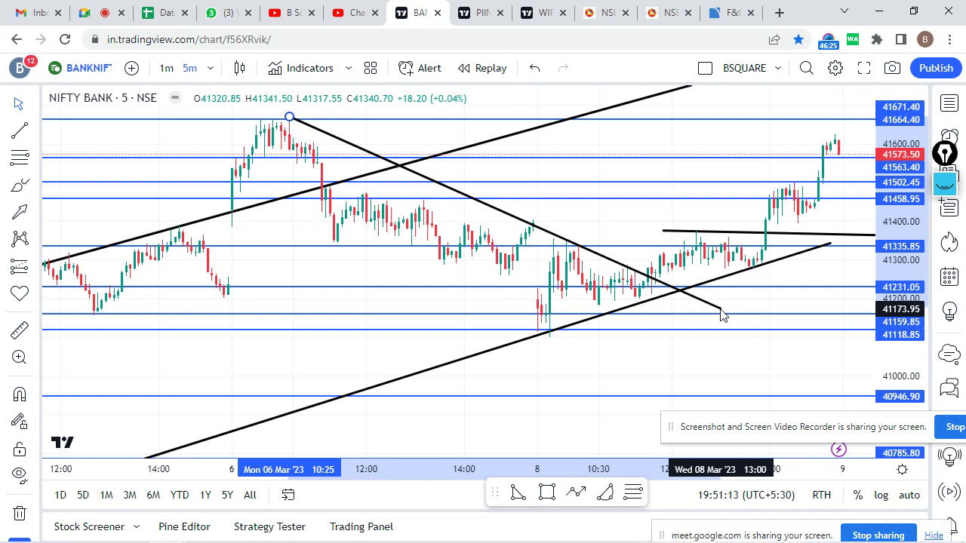
{"action": "left_click_drag", "start_coordinate": [721, 315], "coordinate": [721, 314]}
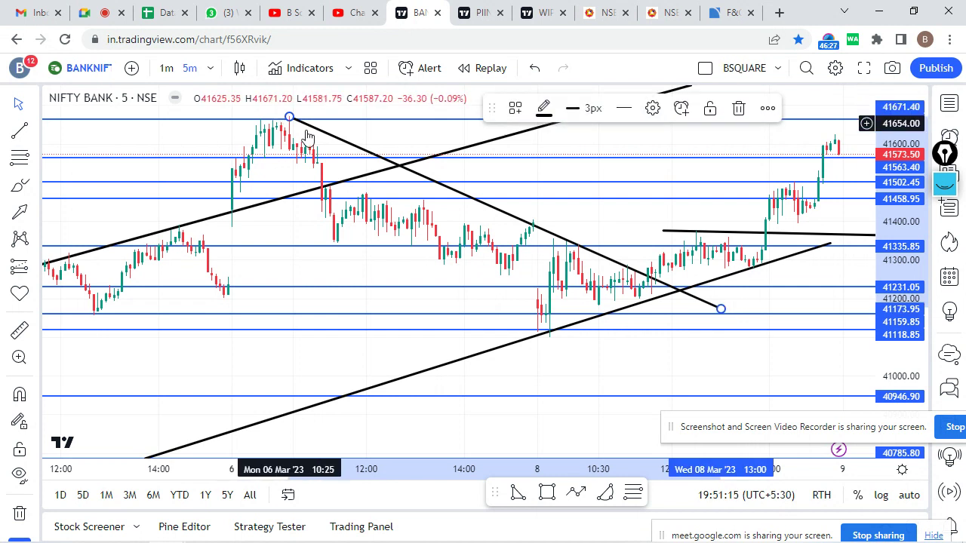
Move the falling trend line's starting point to 6 Mar '23 10:20 at about 41679.40.
{"action": "left_click", "coordinate": [587, 228]}
{"action": "left_click_drag", "start_coordinate": [589, 227], "coordinate": [623, 231]}
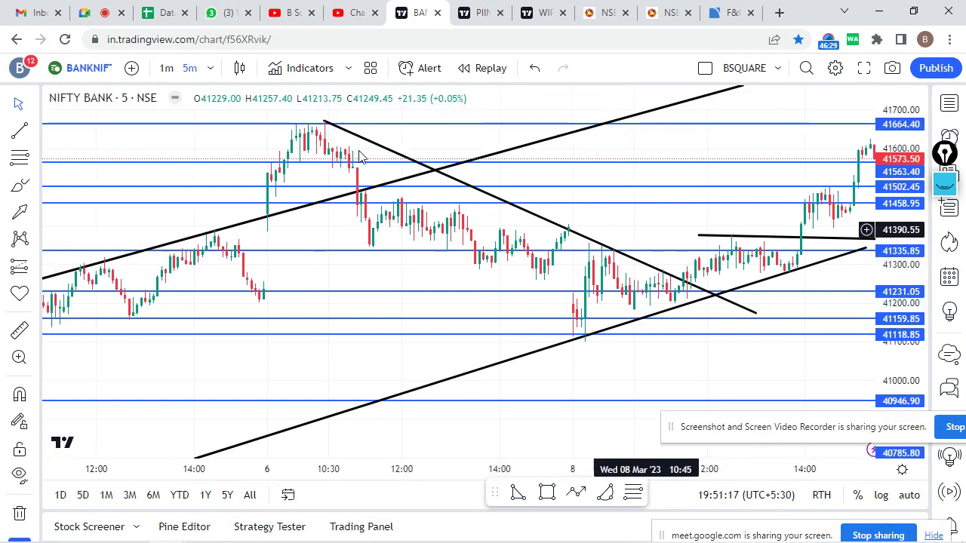
{"action": "mouse_move", "coordinate": [324, 122]}
{"action": "left_mouse_down"}
{"action": "mouse_move", "coordinate": [310, 122]}
{"action": "mouse_move", "coordinate": [320, 118]}
{"action": "left_mouse_up"}
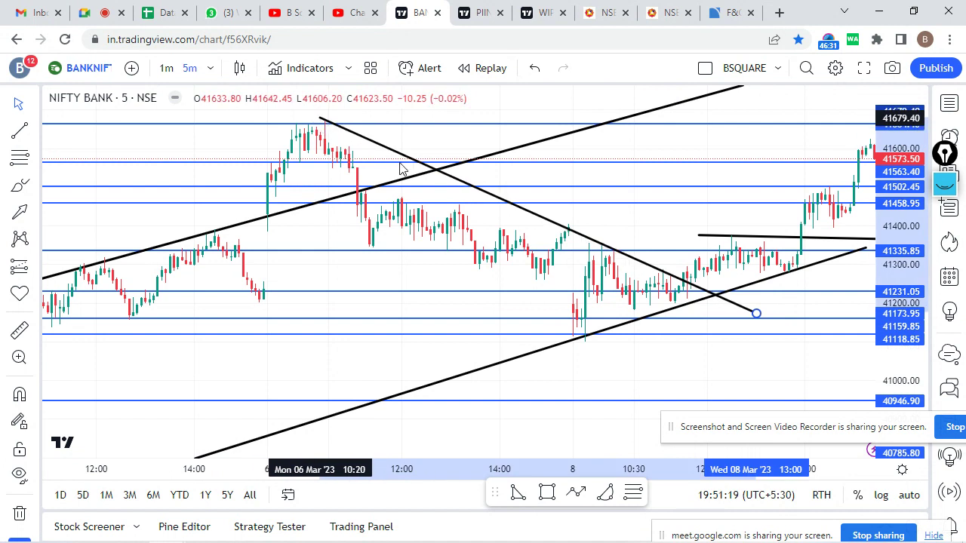
{"action": "left_click", "coordinate": [658, 219]}
{"action": "scroll", "coordinate": [675, 234], "scroll_direction": "up", "scroll_amount": 2}
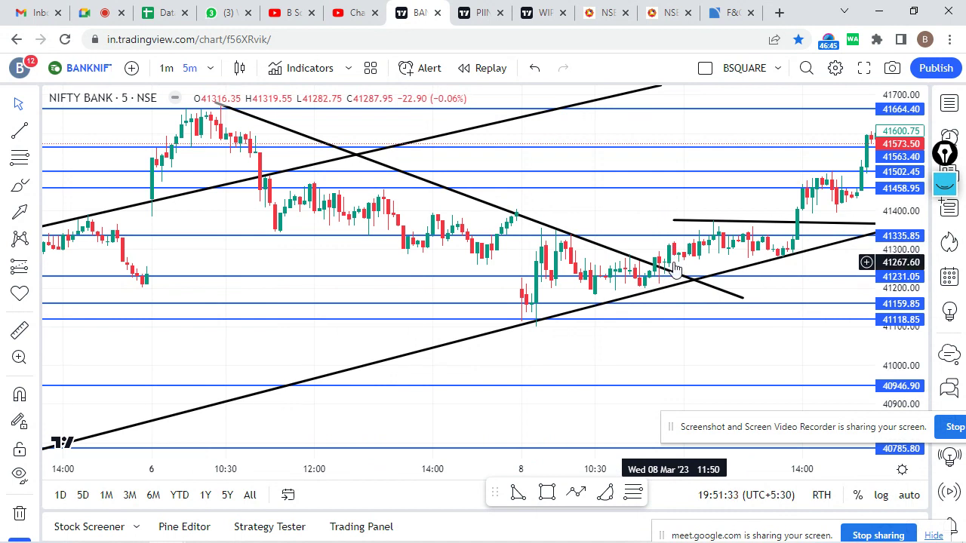
Load the Nifty 50 index from the BSQUARE LIST watchlist into the PI Industries chart and set its interval to 5 minutes.
{"action": "left_click", "coordinate": [476, 6]}
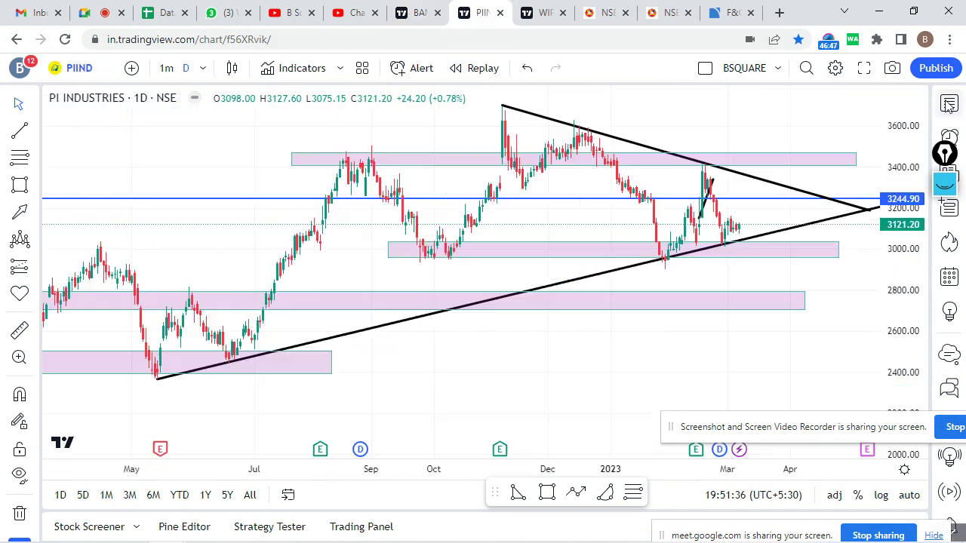
{"action": "left_click", "coordinate": [949, 103]}
{"action": "scroll", "coordinate": [745, 283], "scroll_direction": "up", "scroll_amount": 4}
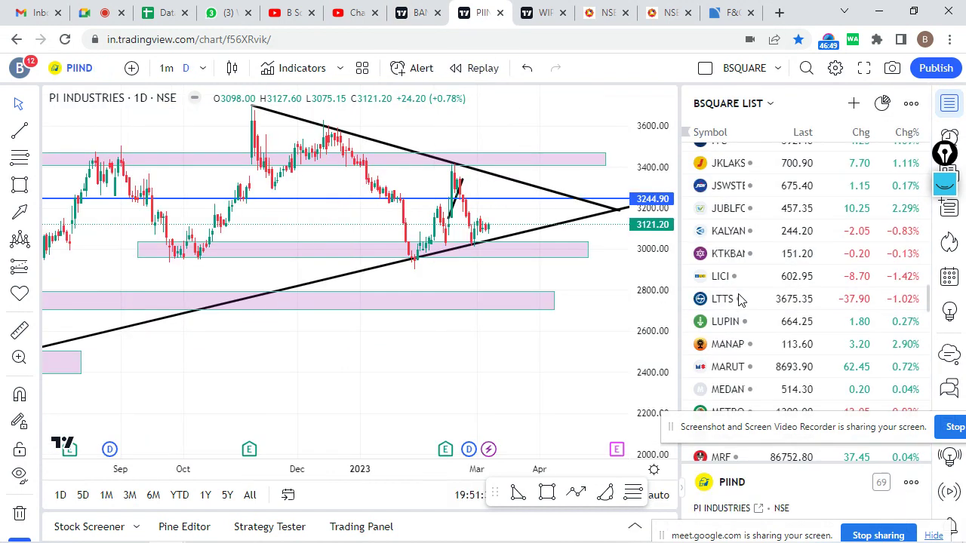
{"action": "scroll", "coordinate": [724, 256], "scroll_direction": "down", "scroll_amount": 3}
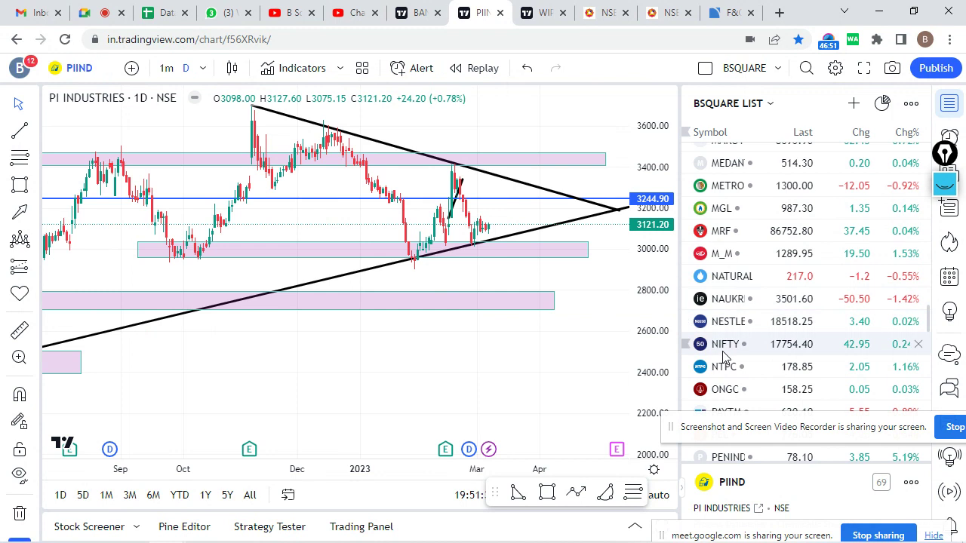
{"action": "left_click", "coordinate": [723, 345]}
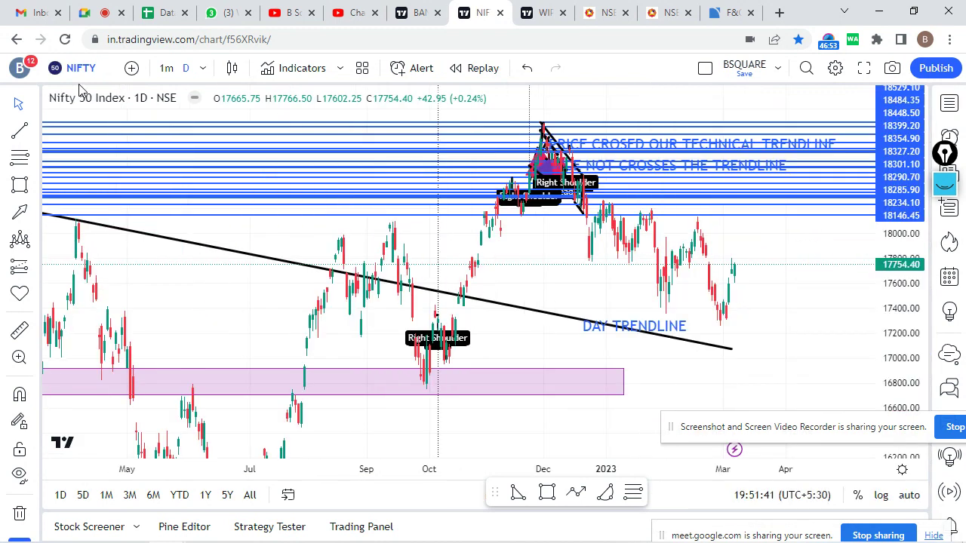
{"action": "left_click", "coordinate": [202, 68]}
{"action": "left_click", "coordinate": [343, 164]}
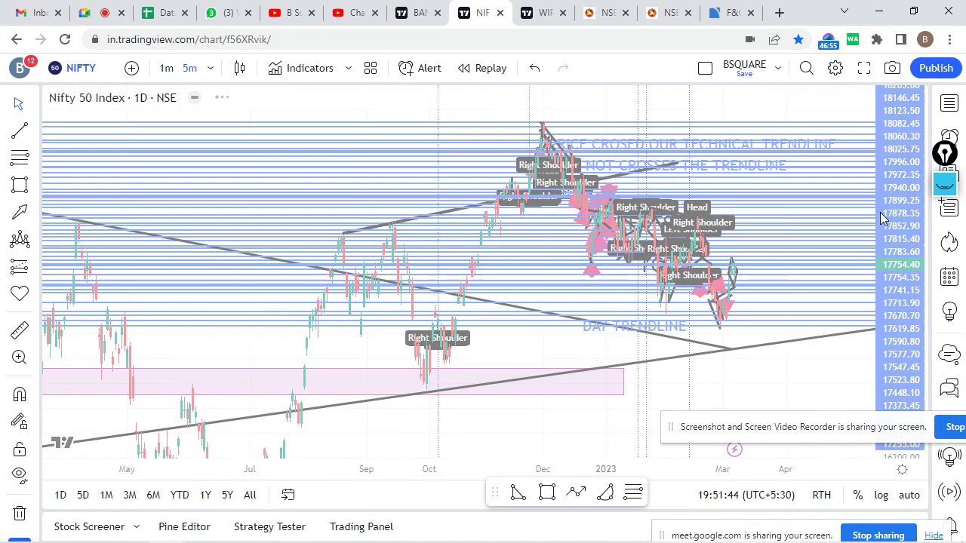
Compare the 8 Mar '23 candles around the converging trend lines on the Nifty 50 chart with those on the Nifty Bank chart.
{"action": "scroll", "coordinate": [904, 257], "scroll_direction": "up", "scroll_amount": 5}
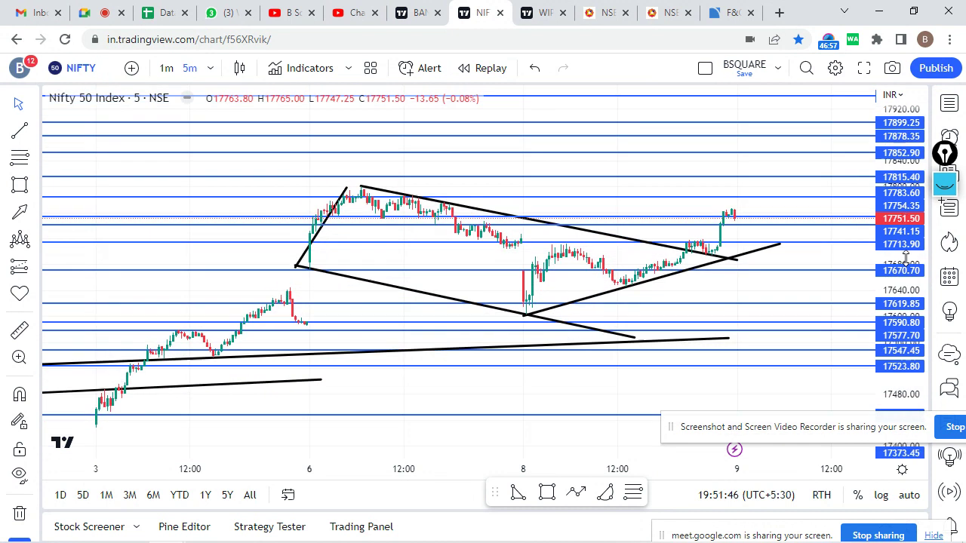
{"action": "scroll", "coordinate": [700, 313], "scroll_direction": "up", "scroll_amount": 3}
{"action": "left_click_drag", "start_coordinate": [629, 307], "coordinate": [797, 294]}
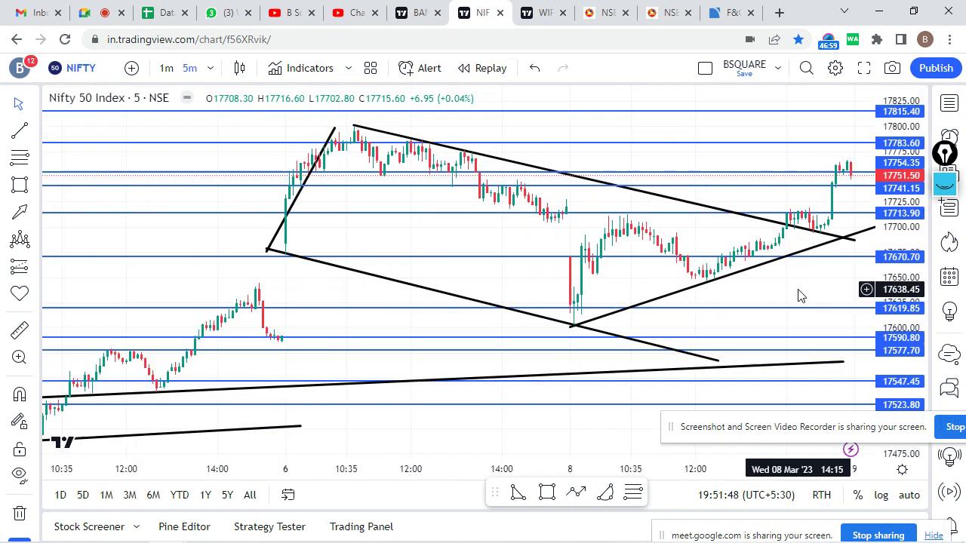
{"action": "scroll", "coordinate": [528, 244], "scroll_direction": "up", "scroll_amount": 2}
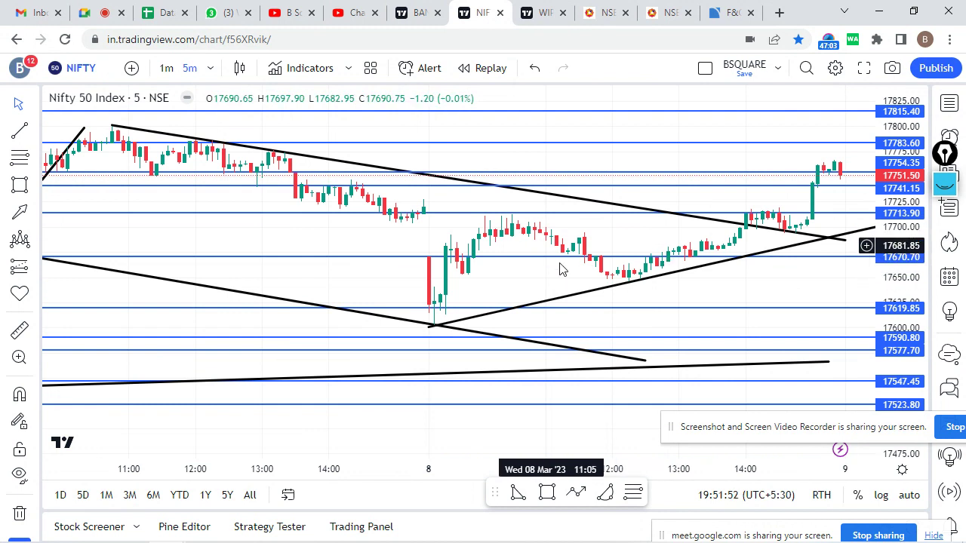
{"action": "left_click", "coordinate": [413, 9]}
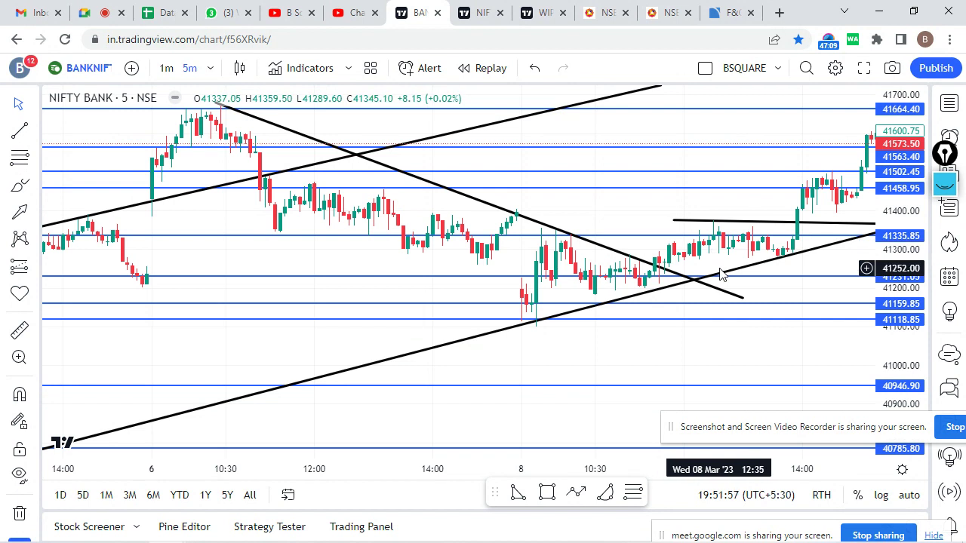
{"action": "scroll", "coordinate": [739, 294], "scroll_direction": "up", "scroll_amount": 2}
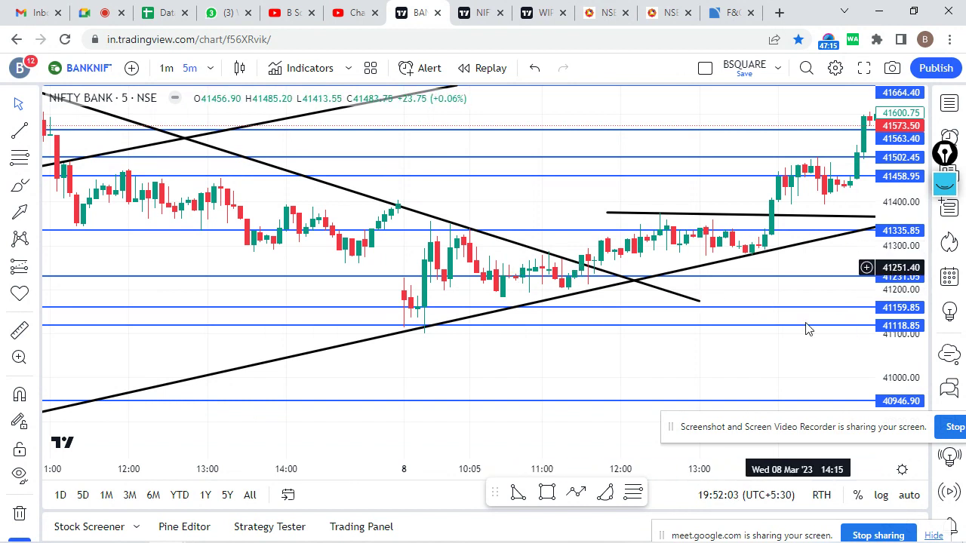
Draw an upward arrow at 8 Mar '23 13:25 starting from about 41398, above the nearly flat trend line.
{"action": "left_click_drag", "start_coordinate": [795, 266], "coordinate": [717, 285]}
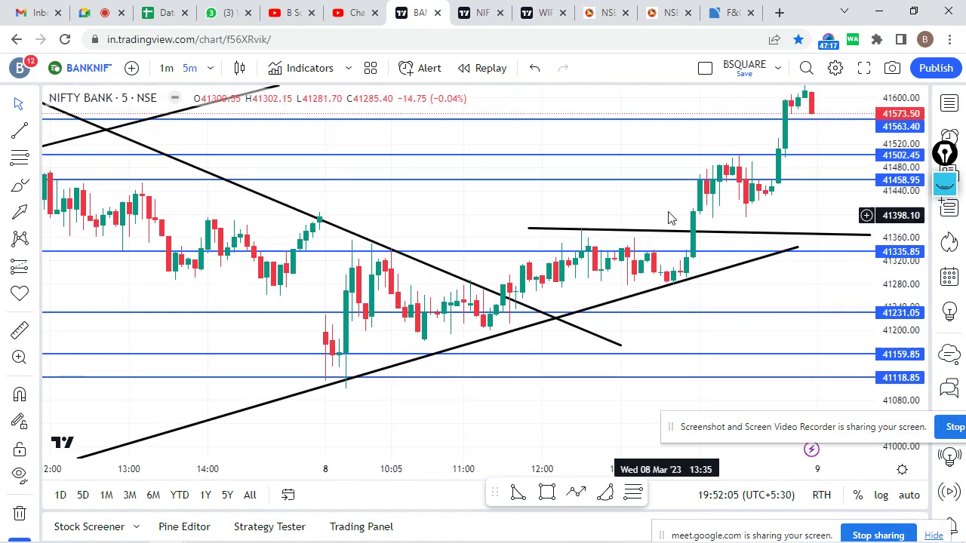
{"action": "left_click", "coordinate": [20, 212]}
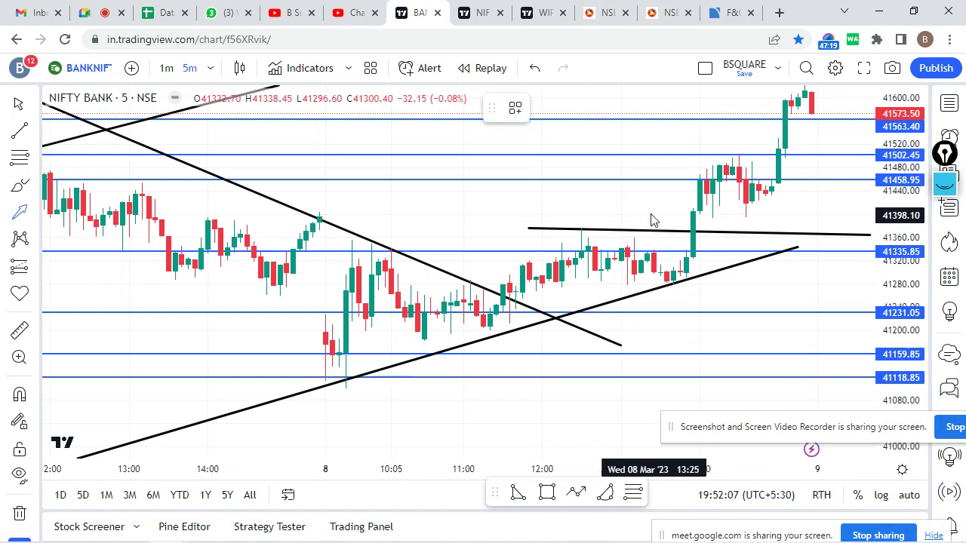
{"action": "left_click_drag", "start_coordinate": [653, 216], "coordinate": [654, 179]}
Extend the falling Nifty Bank trend line's later end to 8 Mar '23 15:05 at about 41280.05.
{"action": "left_click_drag", "start_coordinate": [622, 345], "coordinate": [785, 284]}
{"action": "scroll", "coordinate": [802, 313], "scroll_direction": "down", "scroll_amount": 5}
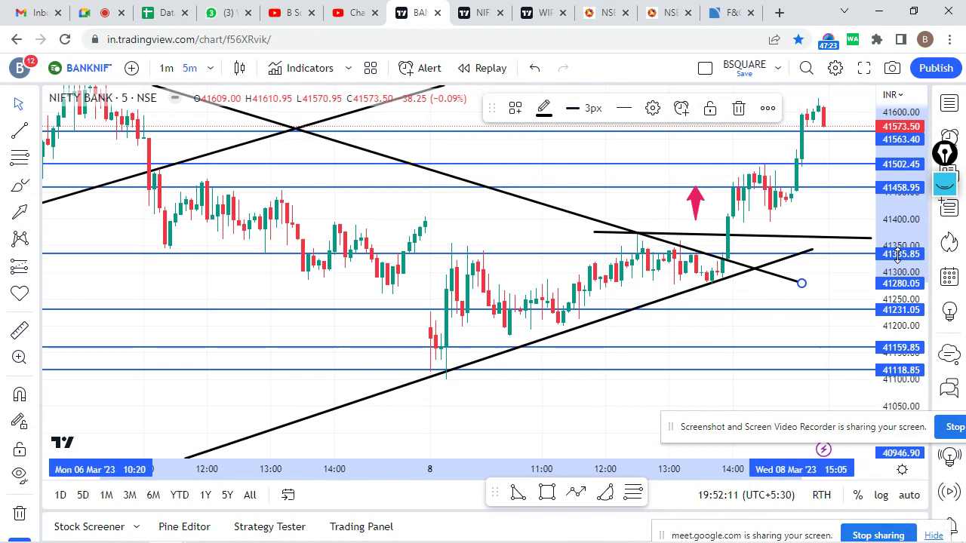
{"action": "left_click", "coordinate": [846, 290]}
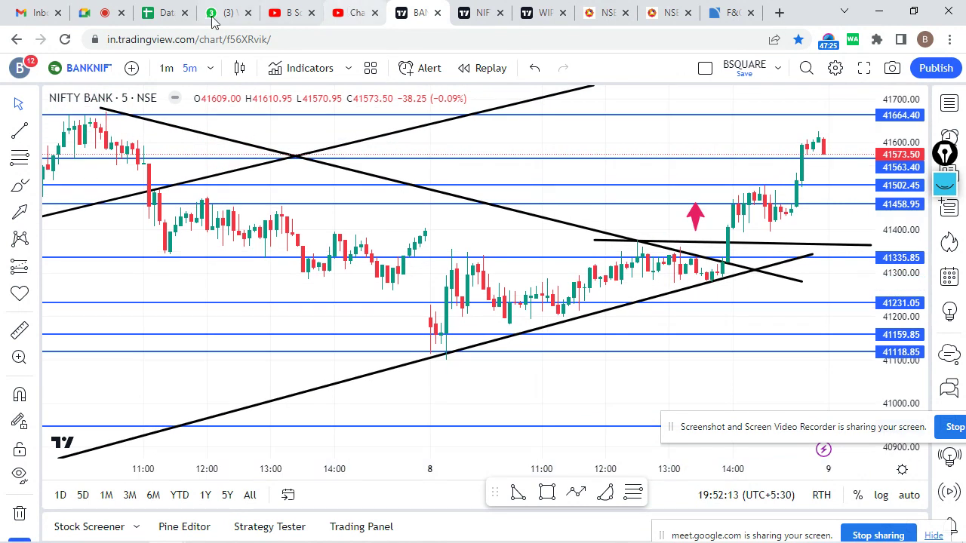
Check the Google Meet call and examine the Nifty Bank candles around 13:35 to 14:35 on 8 Mar '23 against the trend lines.
{"action": "left_click", "coordinate": [113, 13]}
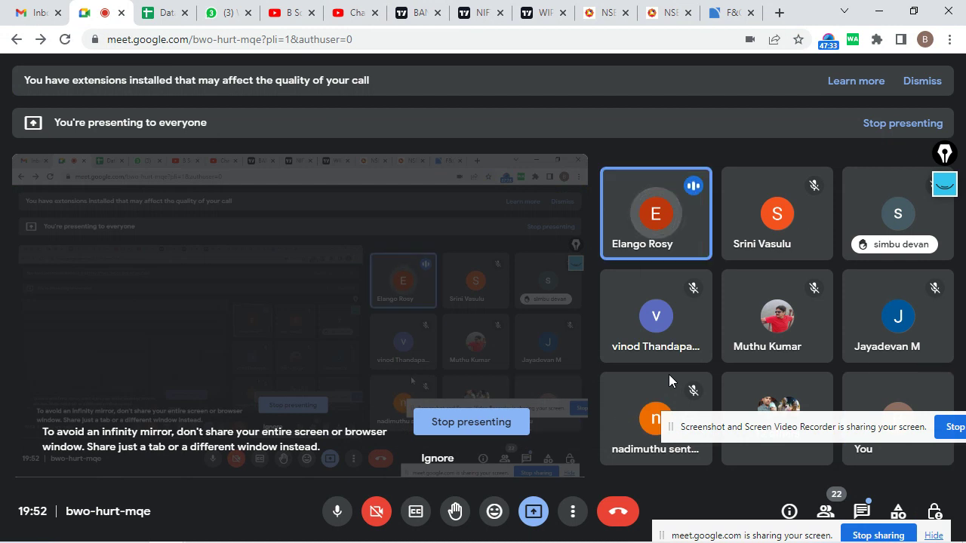
{"action": "left_click", "coordinate": [424, 14]}
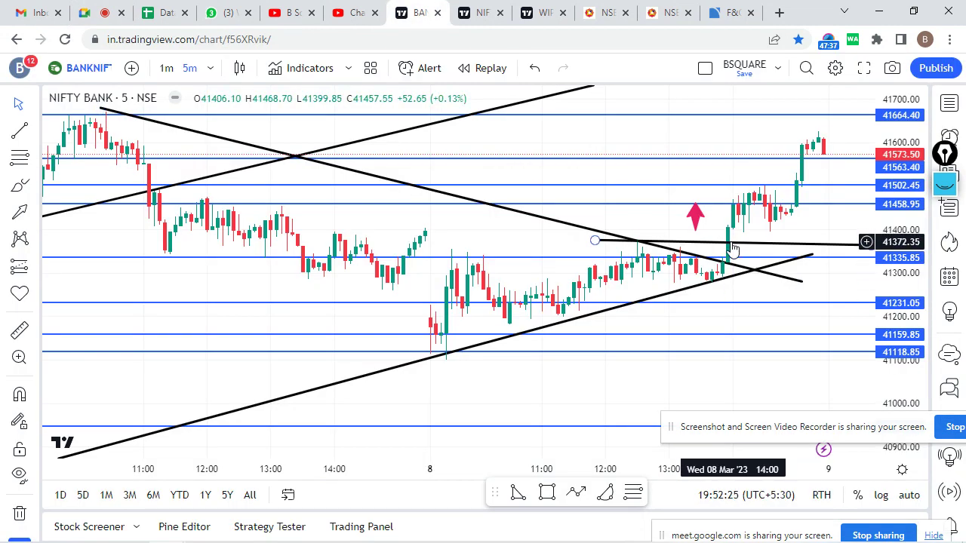
{"action": "left_click_drag", "start_coordinate": [730, 231], "coordinate": [718, 236]}
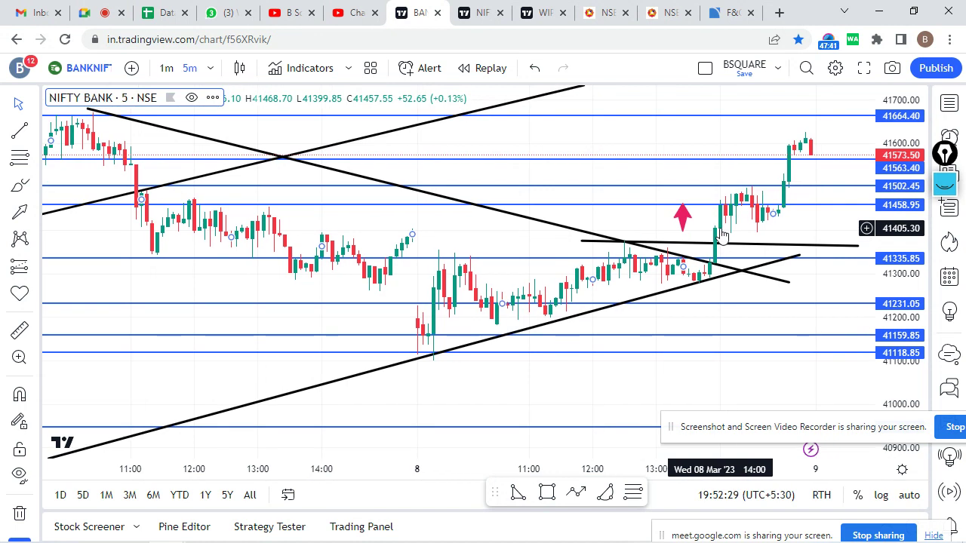
{"action": "scroll", "coordinate": [747, 252], "scroll_direction": "down", "scroll_amount": 2}
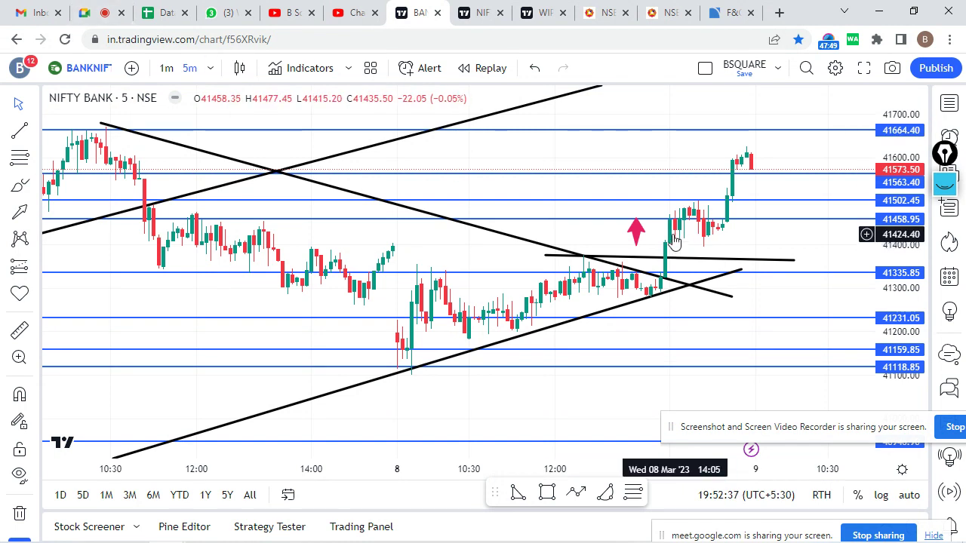
{"action": "left_click", "coordinate": [89, 12]}
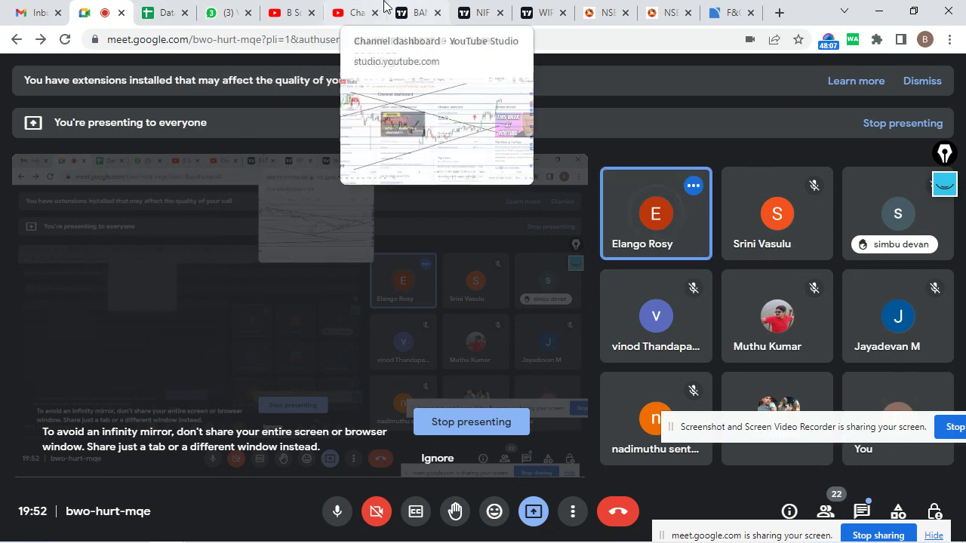
{"action": "left_click", "coordinate": [411, 12]}
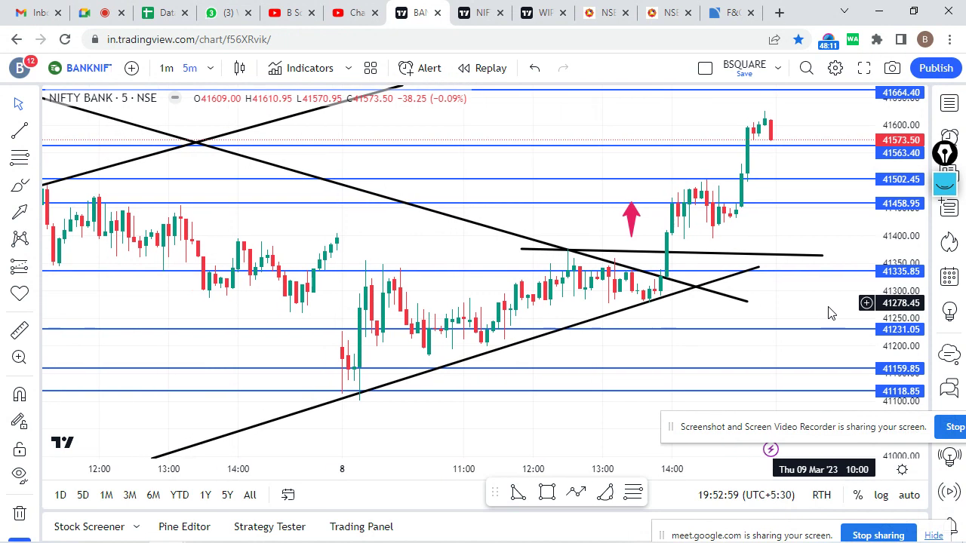
{"action": "scroll", "coordinate": [647, 272], "scroll_direction": "up", "scroll_amount": 1}
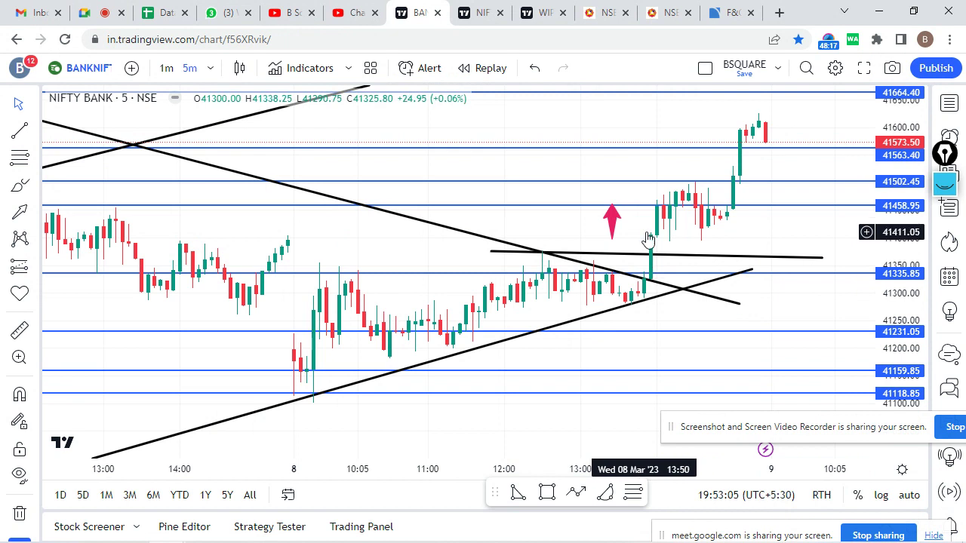
{"action": "scroll", "coordinate": [677, 308], "scroll_direction": "down", "scroll_amount": 1}
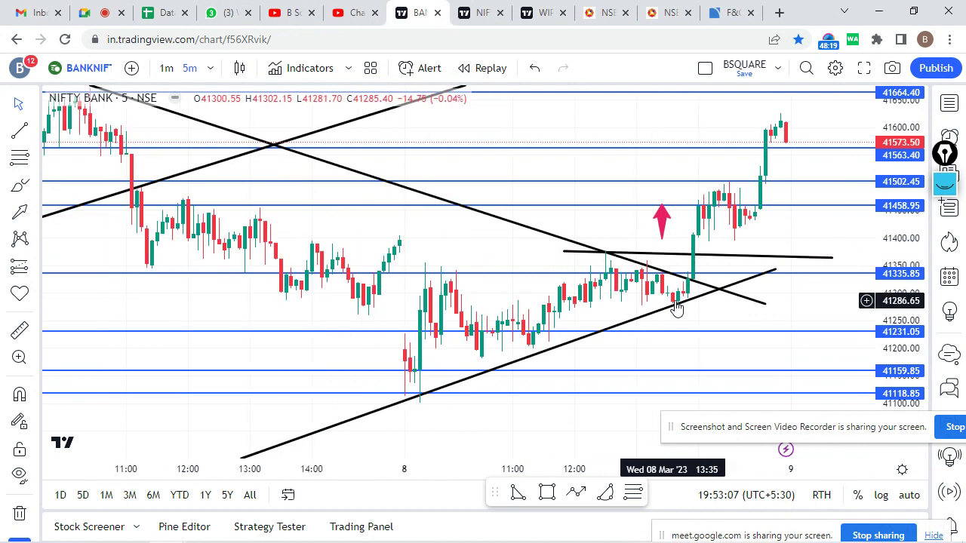
{"action": "scroll", "coordinate": [677, 308], "scroll_direction": "down", "scroll_amount": 2}
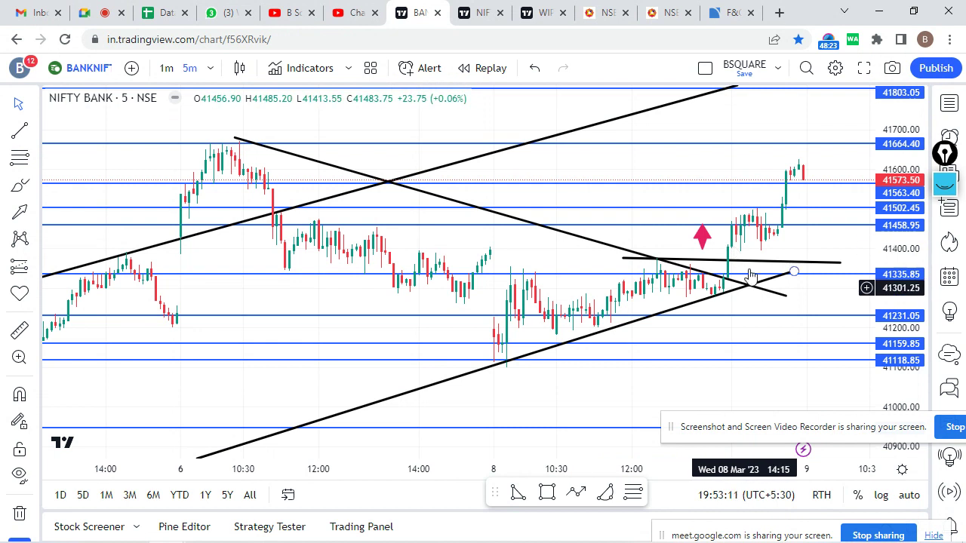
{"action": "scroll", "coordinate": [907, 270], "scroll_direction": "up", "scroll_amount": 3}
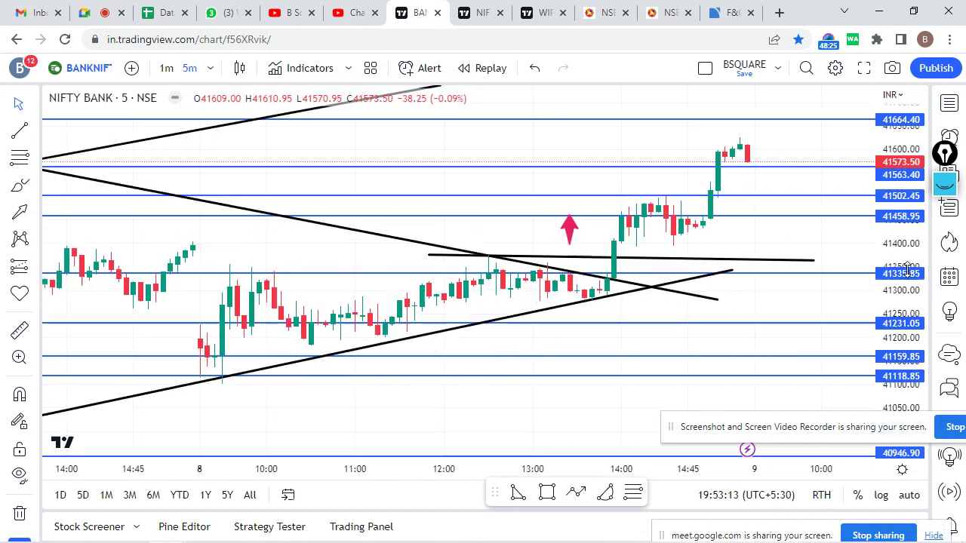
{"action": "scroll", "coordinate": [671, 249], "scroll_direction": "down", "scroll_amount": 2}
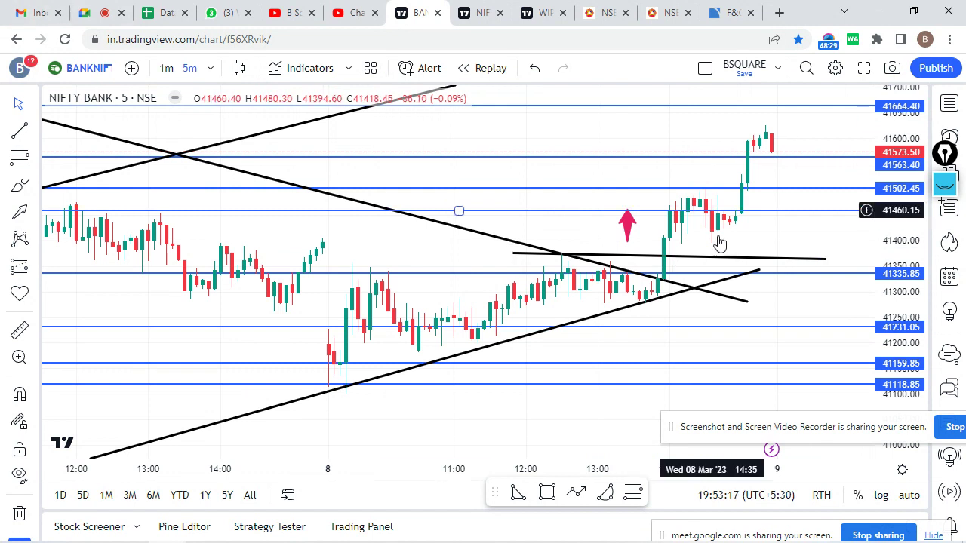
{"action": "scroll", "coordinate": [706, 272], "scroll_direction": "down", "scroll_amount": 2}
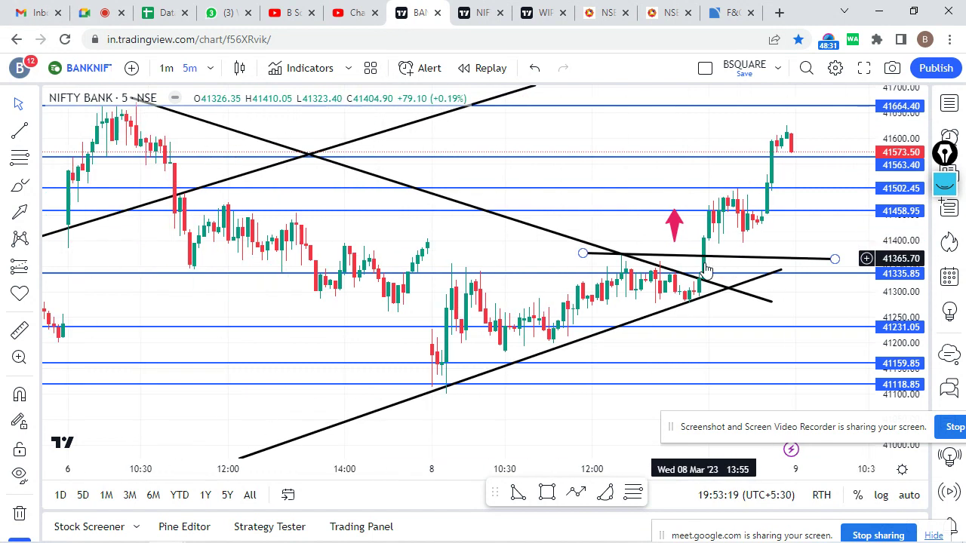
{"action": "scroll", "coordinate": [705, 273], "scroll_direction": "up", "scroll_amount": 2}
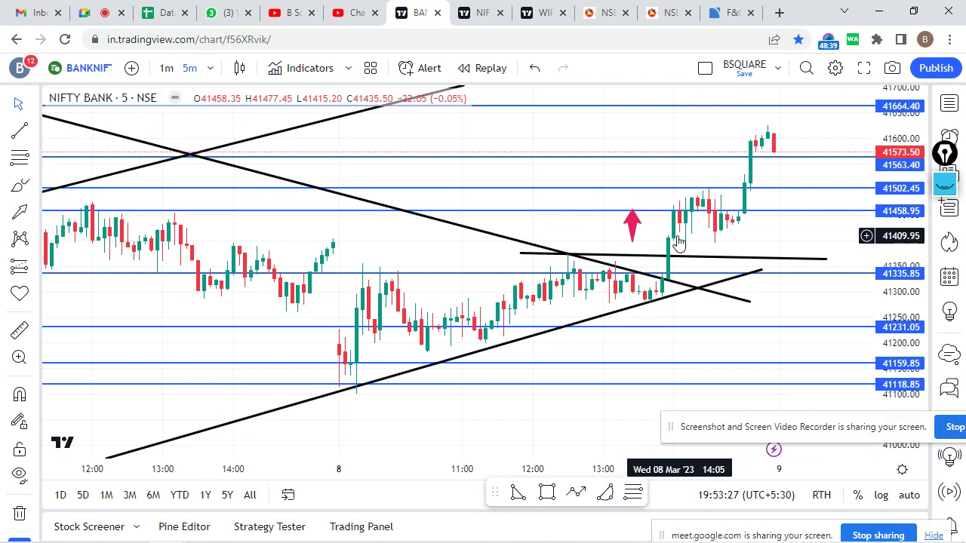
Look at the Google Meet call again, return to the Nifty Bank chart and study the 8 Mar '23 candles from 13:55 to the close.
{"action": "left_click", "coordinate": [99, 13]}
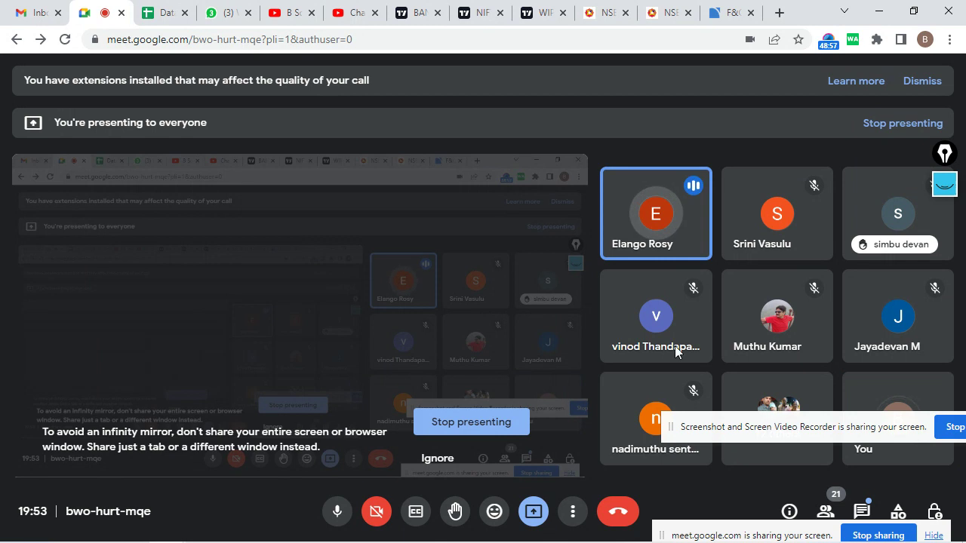
{"action": "left_click", "coordinate": [416, 13]}
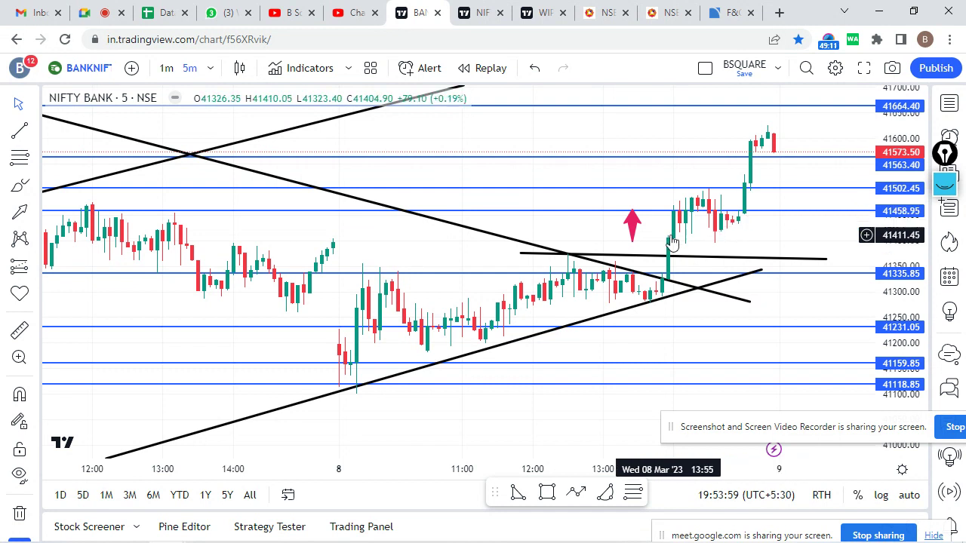
{"action": "scroll", "coordinate": [805, 248], "scroll_direction": "up", "scroll_amount": 2}
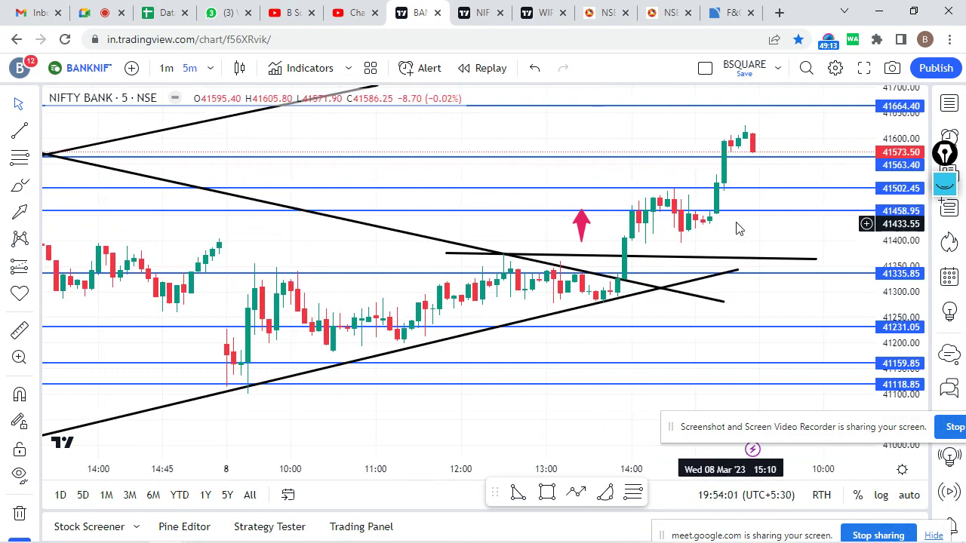
{"action": "scroll", "coordinate": [679, 217], "scroll_direction": "up", "scroll_amount": 1}
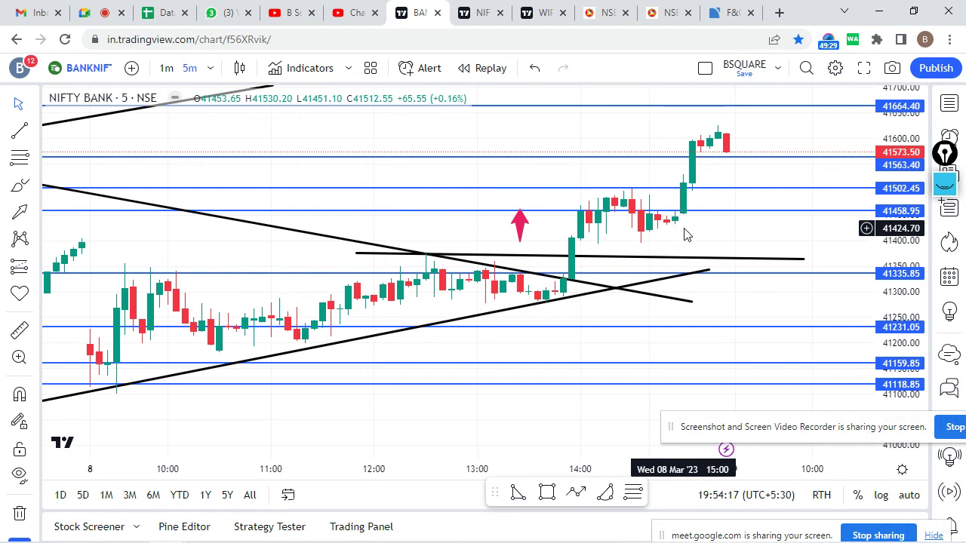
{"action": "scroll", "coordinate": [717, 245], "scroll_direction": "down", "scroll_amount": 2}
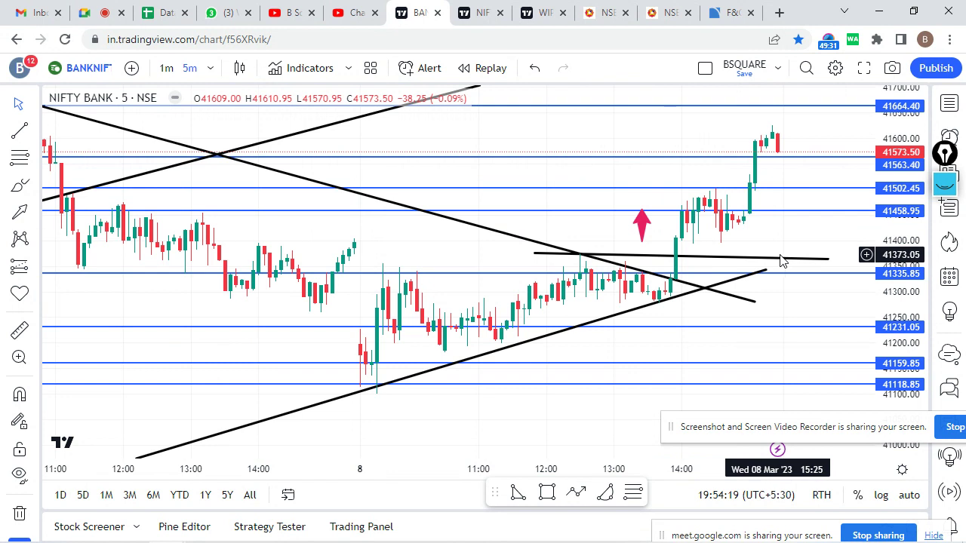
{"action": "scroll", "coordinate": [781, 260], "scroll_direction": "up", "scroll_amount": 2}
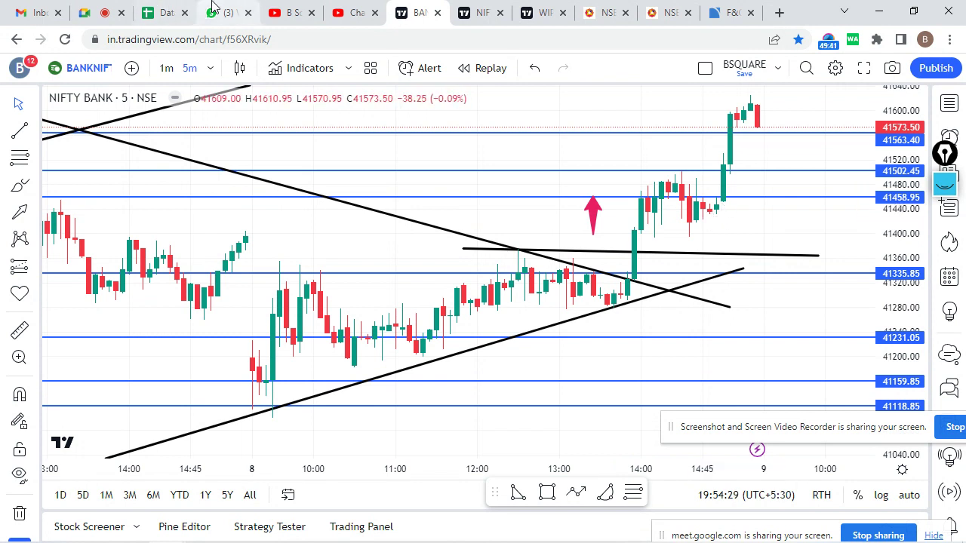
Check the Google Meet call, switch to the Nifty 50 chart and examine its 8 Mar '23 afternoon candles around the converging trend lines.
{"action": "left_click", "coordinate": [101, 12]}
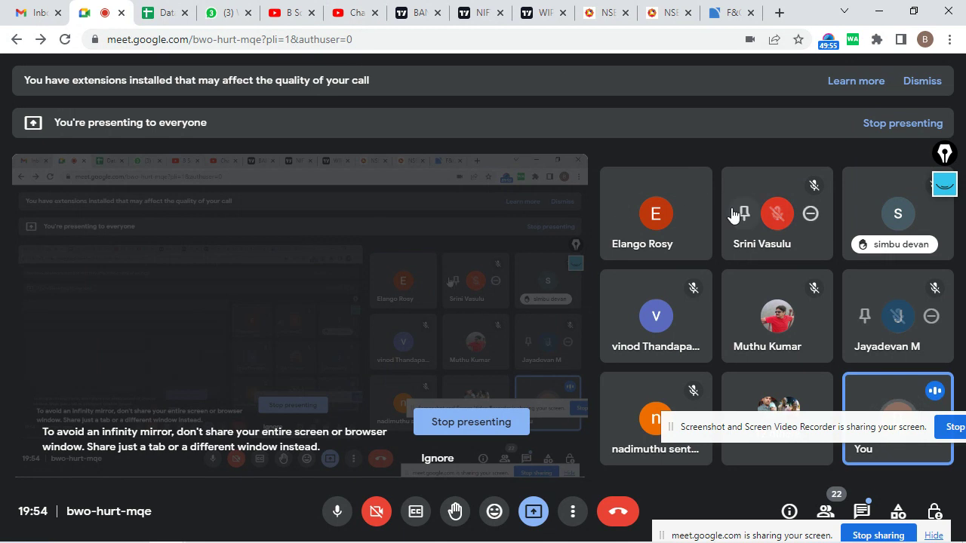
{"action": "left_click", "coordinate": [482, 13]}
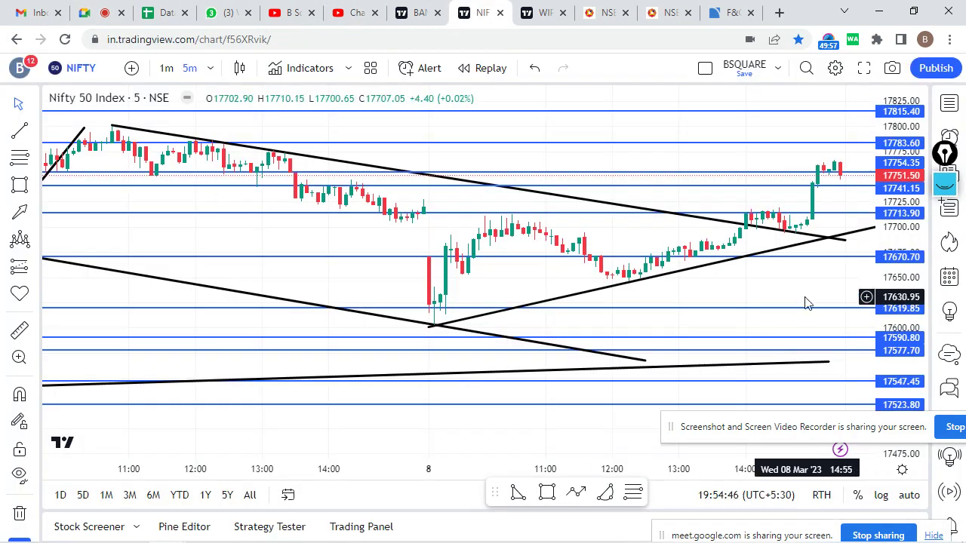
{"action": "scroll", "coordinate": [830, 279], "scroll_direction": "up", "scroll_amount": 3}
{"action": "scroll", "coordinate": [728, 314], "scroll_direction": "up", "scroll_amount": 5}
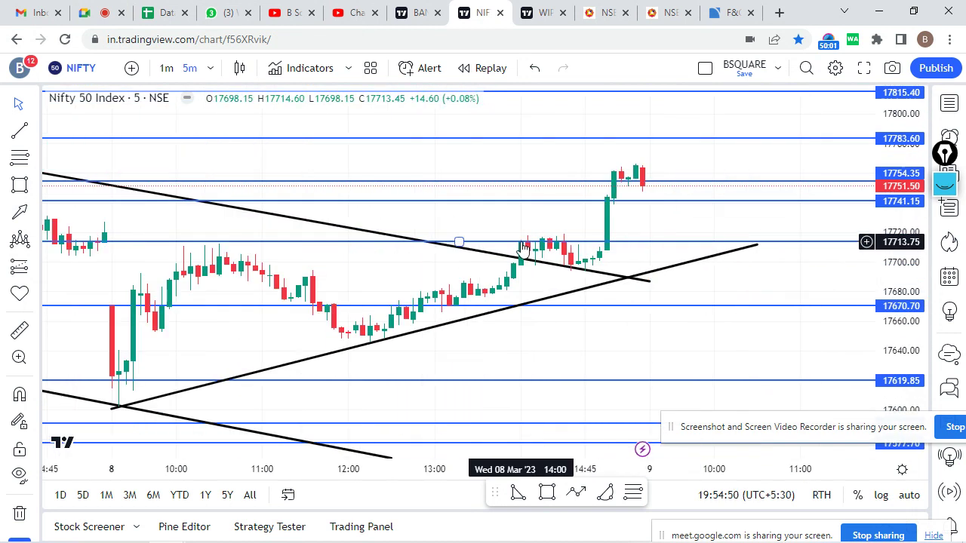
{"action": "scroll", "coordinate": [528, 249], "scroll_direction": "down", "scroll_amount": 2}
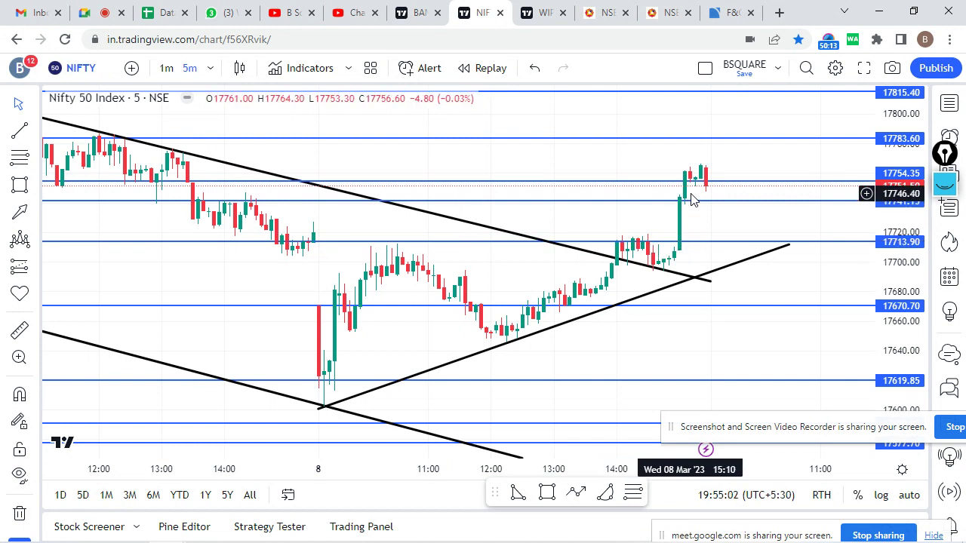
{"action": "scroll", "coordinate": [711, 209], "scroll_direction": "left", "scroll_amount": 5}
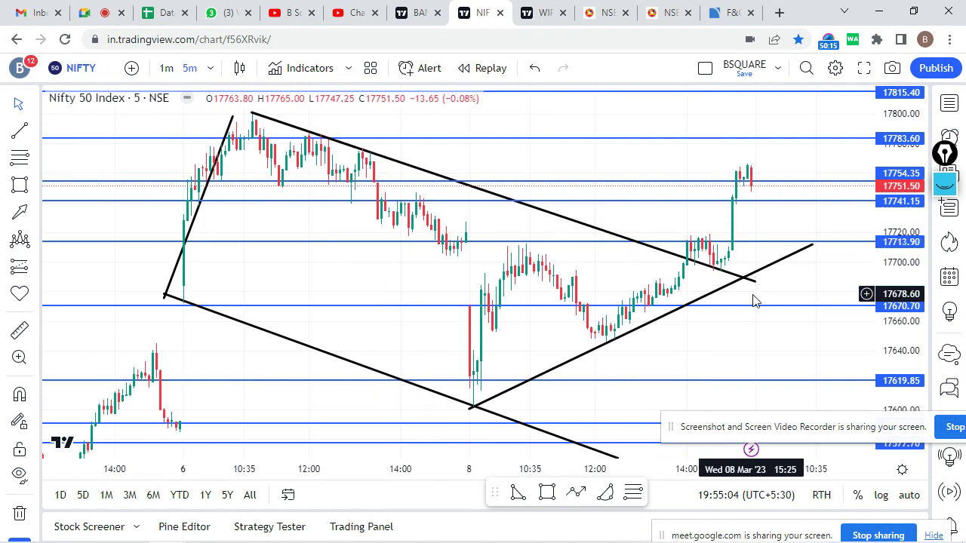
{"action": "scroll", "coordinate": [754, 301], "scroll_direction": "right", "scroll_amount": 2}
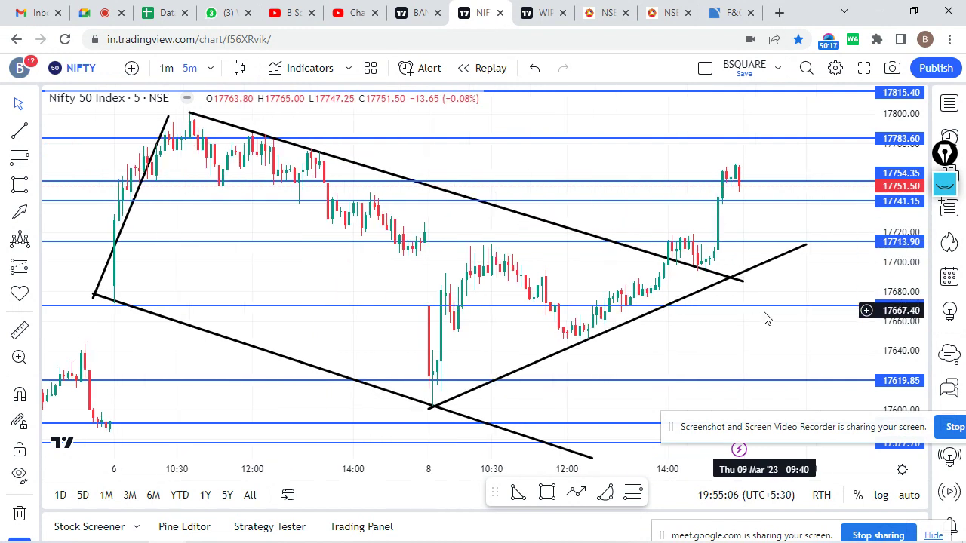
Check the Google Meet call, return to the Nifty Bank chart and move the upward arrow to 8 Mar '23 13:30, spanning 41382.15 to 41444.40.
{"action": "left_click", "coordinate": [102, 12]}
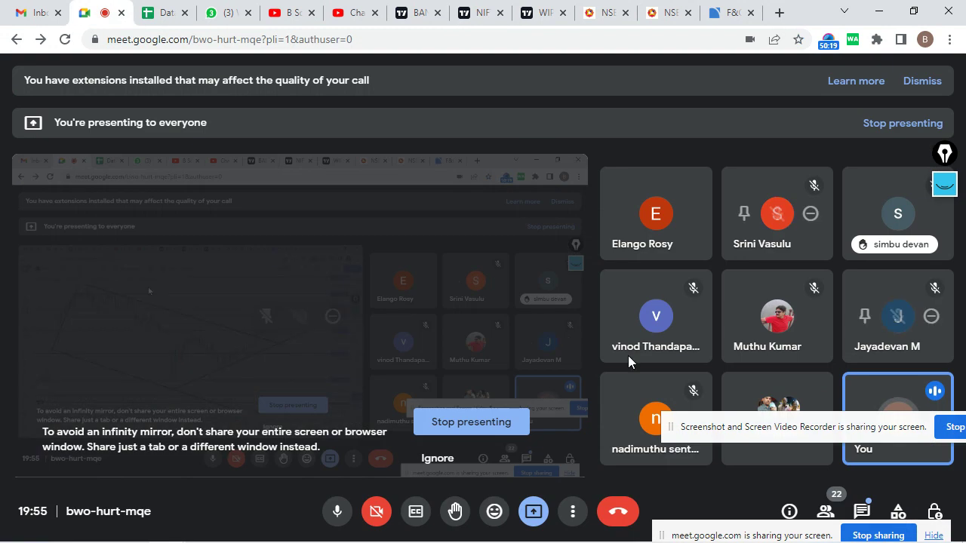
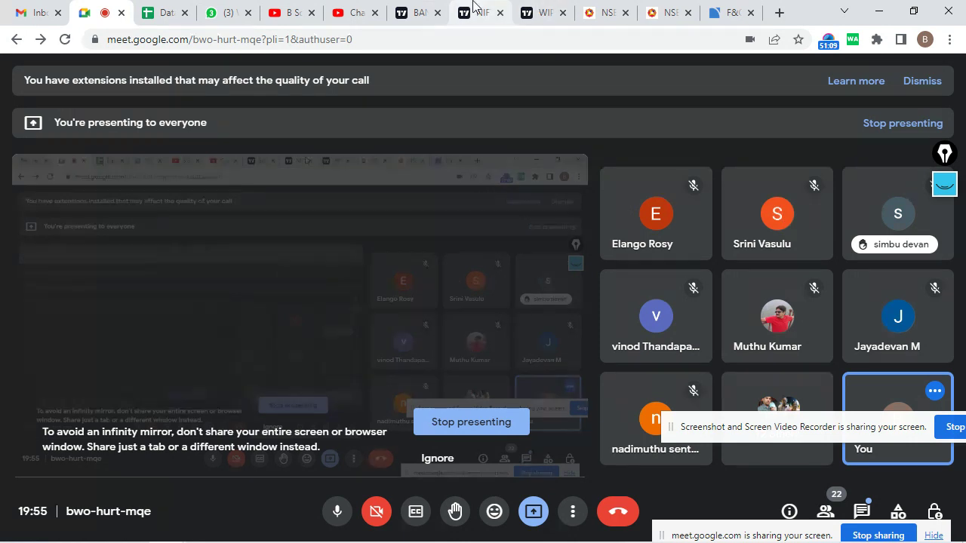
{"action": "left_click", "coordinate": [449, 9]}
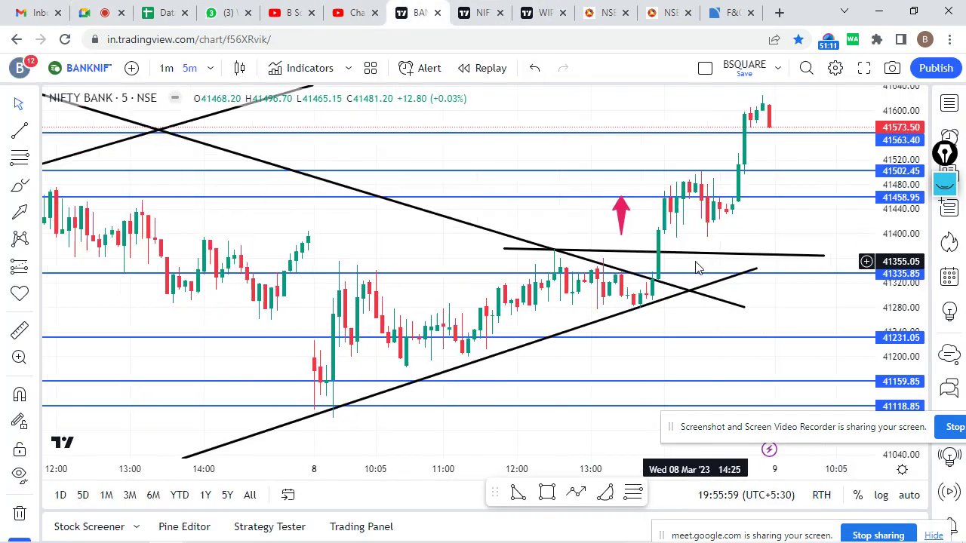
{"action": "left_click", "coordinate": [101, 17]}
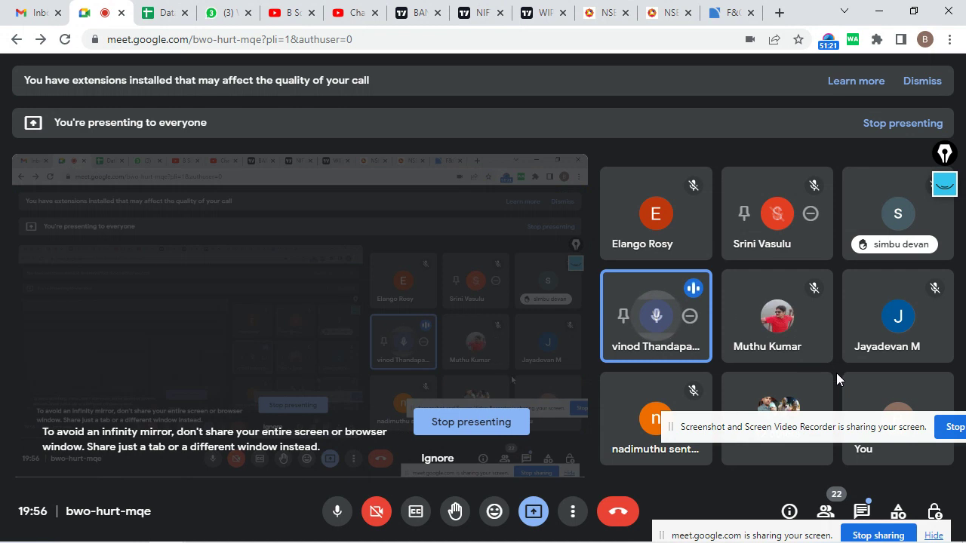
{"action": "left_click", "coordinate": [418, 10]}
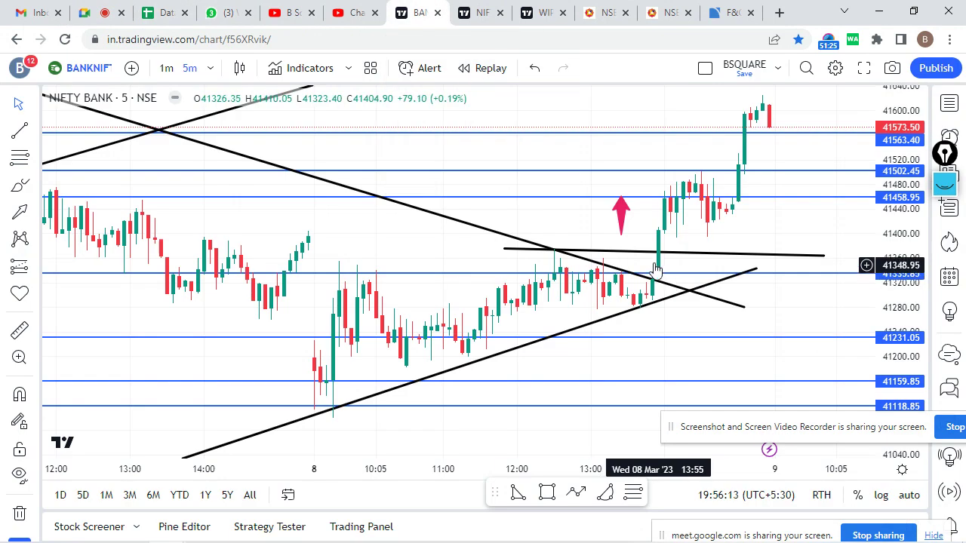
{"action": "left_click_drag", "start_coordinate": [620, 219], "coordinate": [626, 227]}
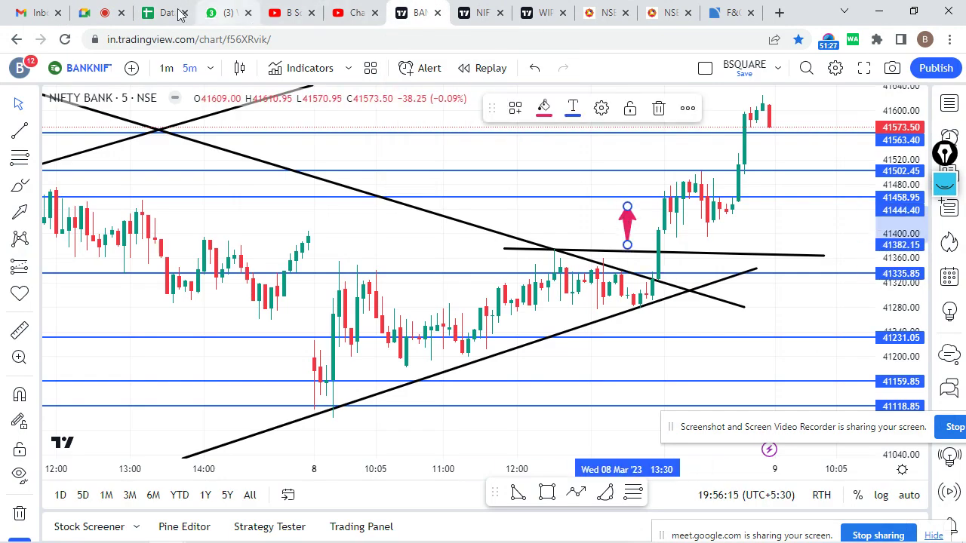
After checking the Google Meet call, return to the Nifty Bank chart and show the BSQUARE LIST watchlist clear of the screen-sharing notice.
{"action": "left_click", "coordinate": [97, 12]}
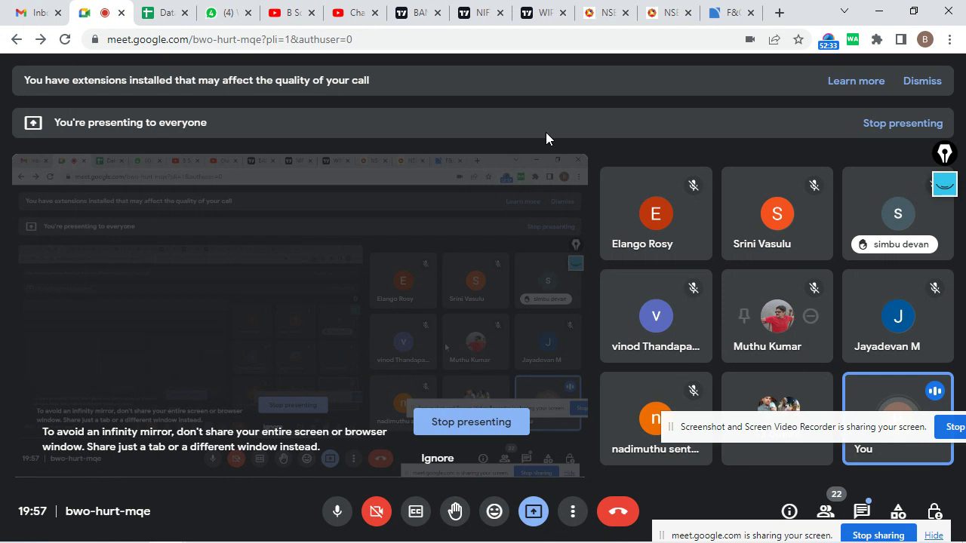
{"action": "left_click", "coordinate": [423, 7]}
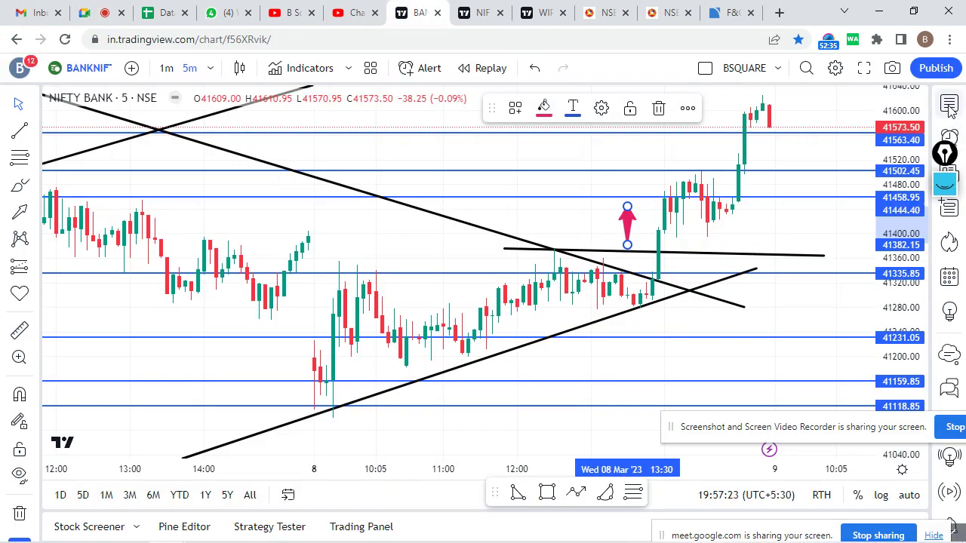
{"action": "left_click", "coordinate": [948, 102]}
{"action": "scroll", "coordinate": [786, 237], "scroll_direction": "up", "scroll_amount": 3}
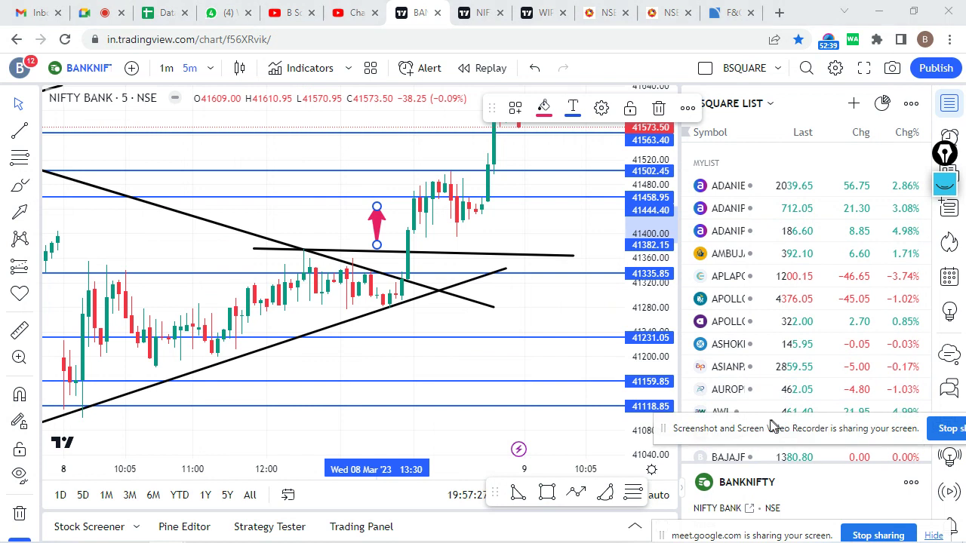
{"action": "left_click_drag", "start_coordinate": [782, 424], "coordinate": [369, 430]}
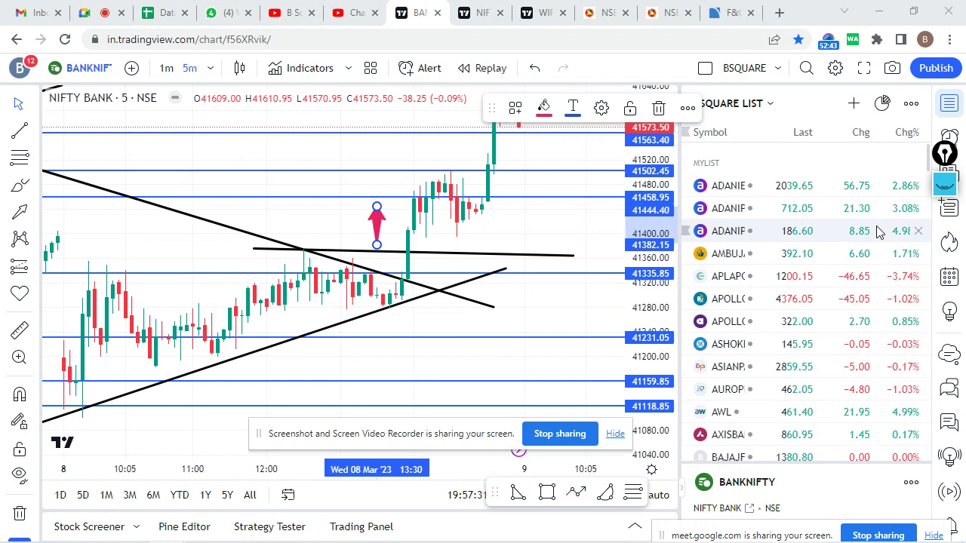
Find Tata Chemicals in the BSQUARE LIST watchlist and load its 5-minute chart.
{"action": "scroll", "coordinate": [873, 230], "scroll_direction": "down", "scroll_amount": 2}
{"action": "scroll", "coordinate": [873, 230], "scroll_direction": "up", "scroll_amount": 3}
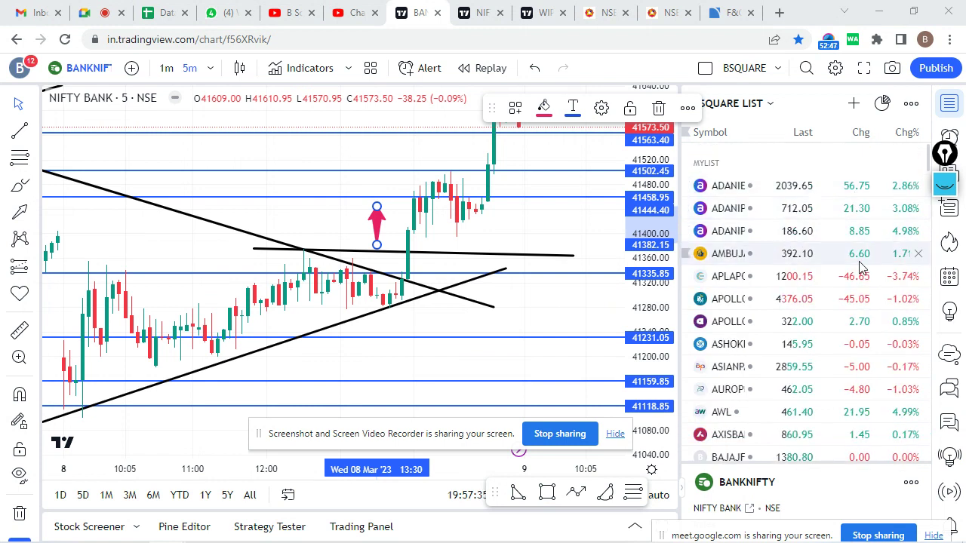
{"action": "scroll", "coordinate": [860, 218], "scroll_direction": "down", "scroll_amount": 1}
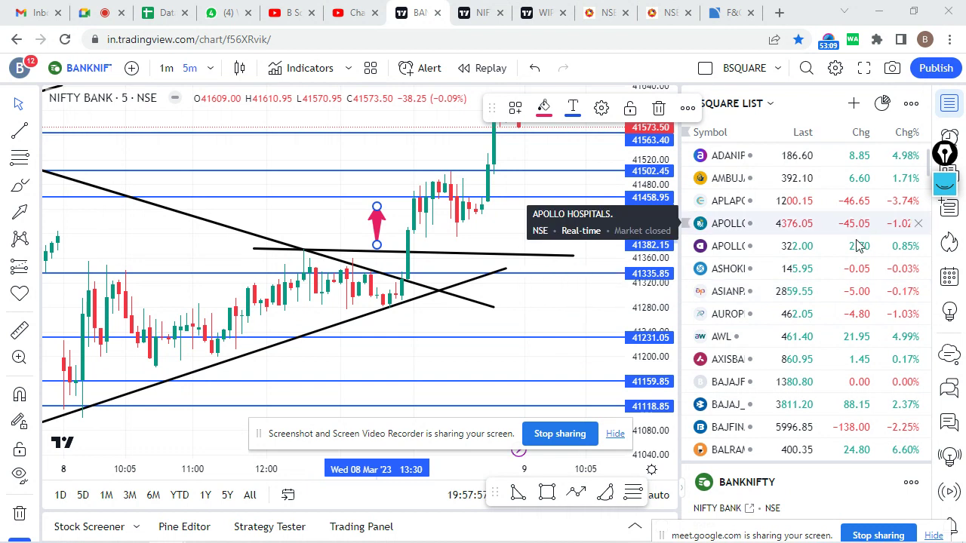
{"action": "scroll", "coordinate": [830, 330], "scroll_direction": "down", "scroll_amount": 8}
{"action": "scroll", "coordinate": [829, 330], "scroll_direction": "down", "scroll_amount": 8}
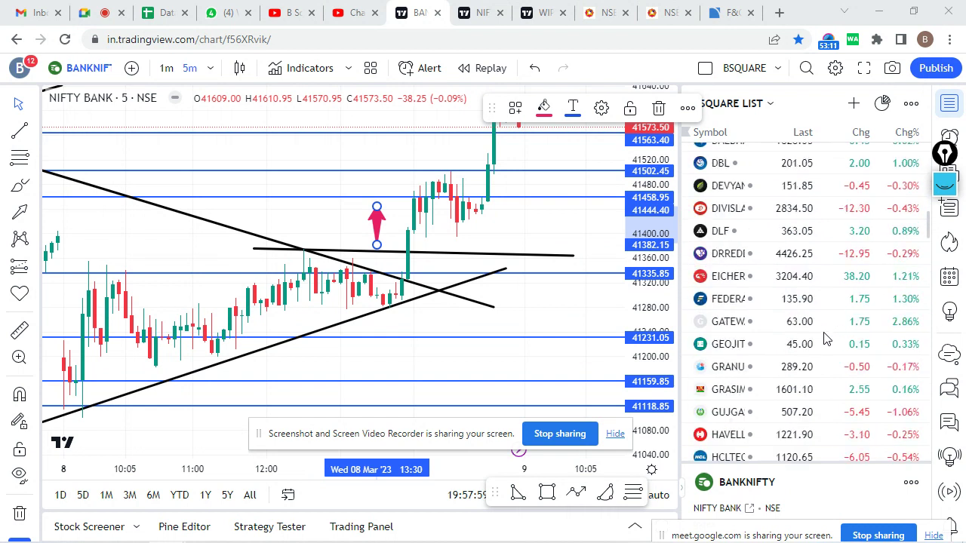
{"action": "scroll", "coordinate": [743, 348], "scroll_direction": "down", "scroll_amount": 8}
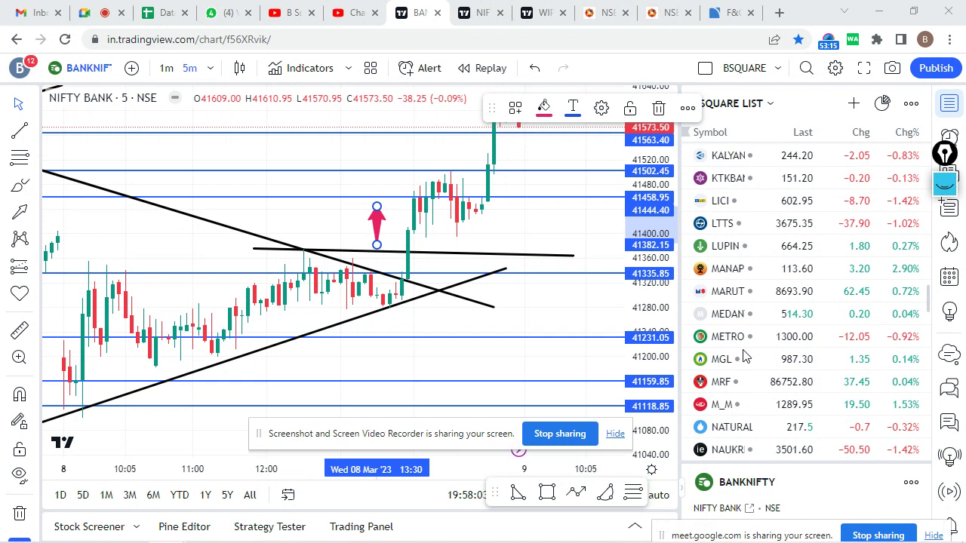
{"action": "scroll", "coordinate": [743, 356], "scroll_direction": "down", "scroll_amount": 7}
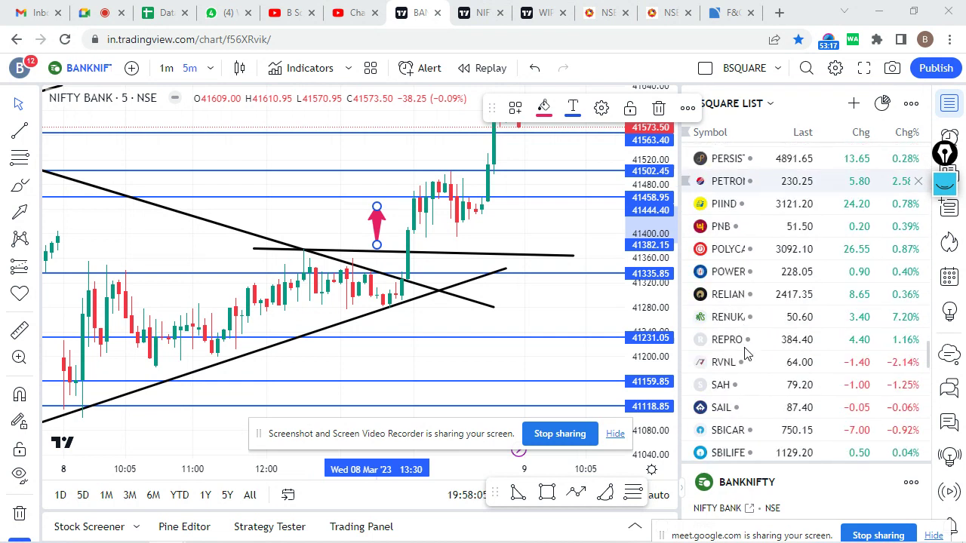
{"action": "scroll", "coordinate": [745, 355], "scroll_direction": "down", "scroll_amount": 5}
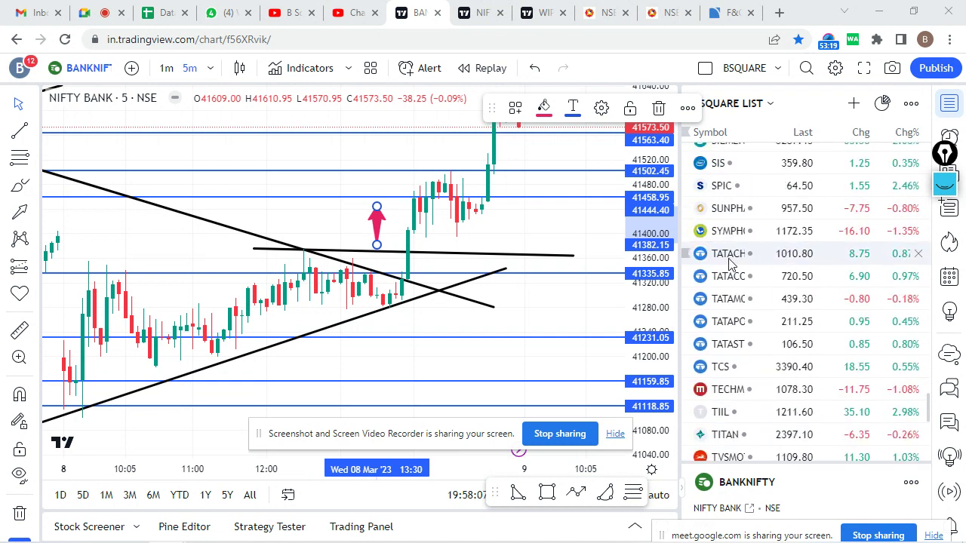
{"action": "left_click", "coordinate": [729, 256]}
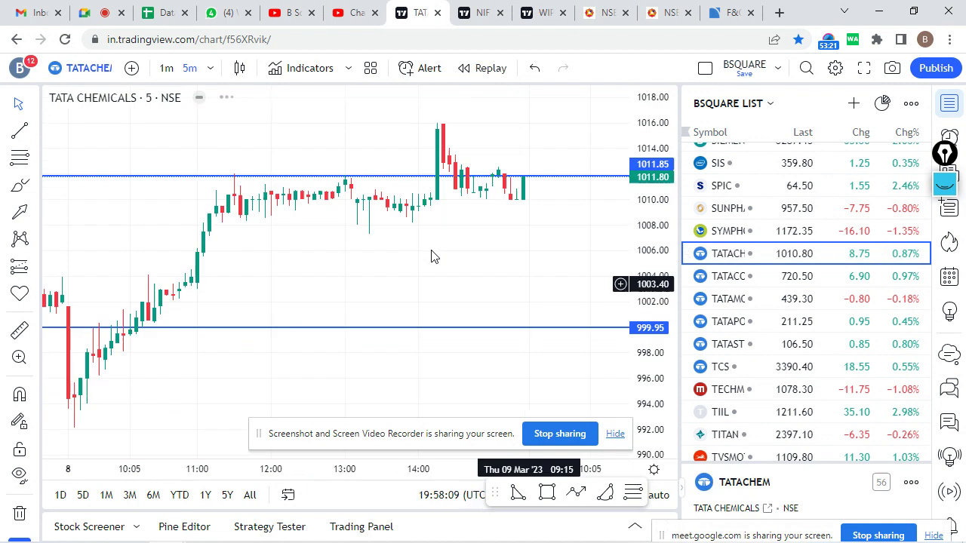
Hide the watchlist and examine the Tata Chemicals candles of 6 and 8 Mar '23 against the descending and rising trend lines.
{"action": "scroll", "coordinate": [276, 339], "scroll_direction": "down", "scroll_amount": 5}
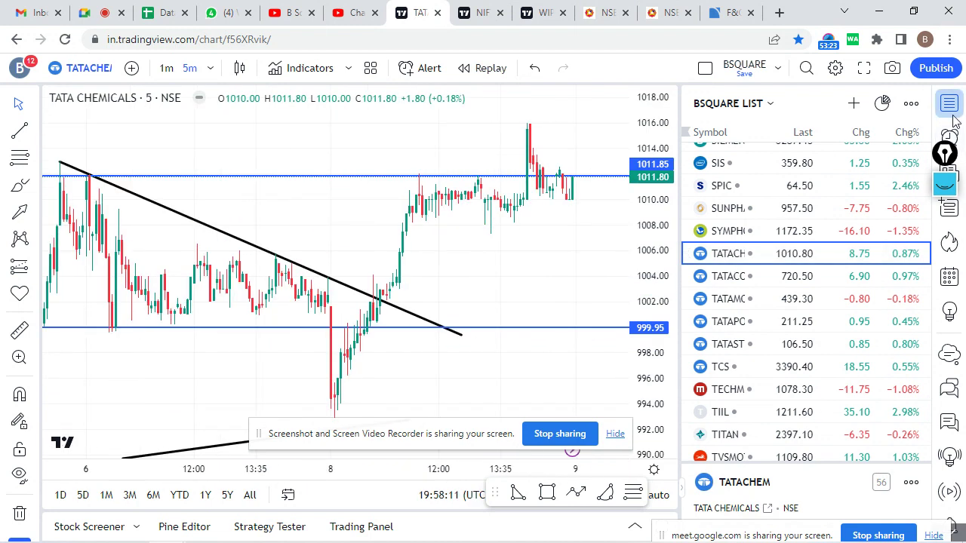
{"action": "left_click", "coordinate": [950, 106]}
{"action": "scroll", "coordinate": [689, 295], "scroll_direction": "up", "scroll_amount": 5}
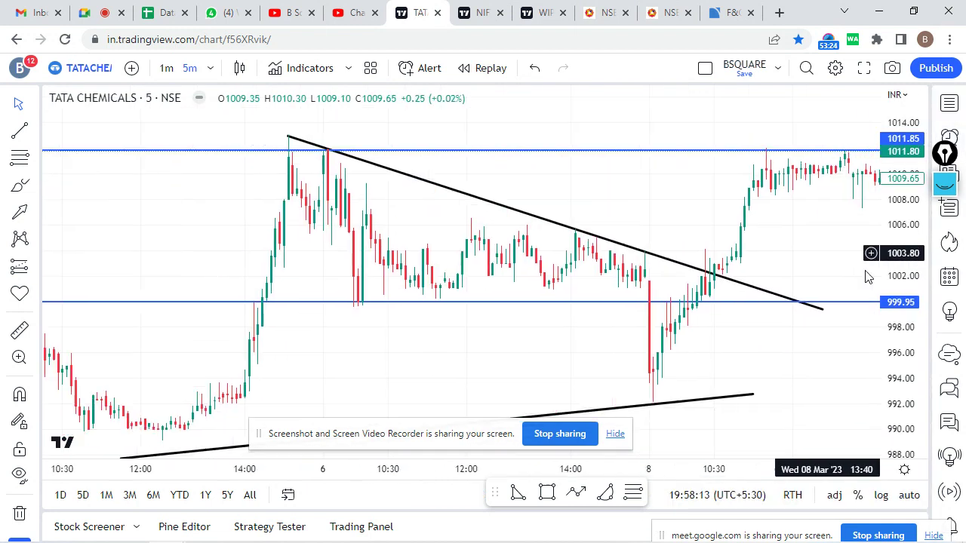
{"action": "left_click", "coordinate": [534, 240]}
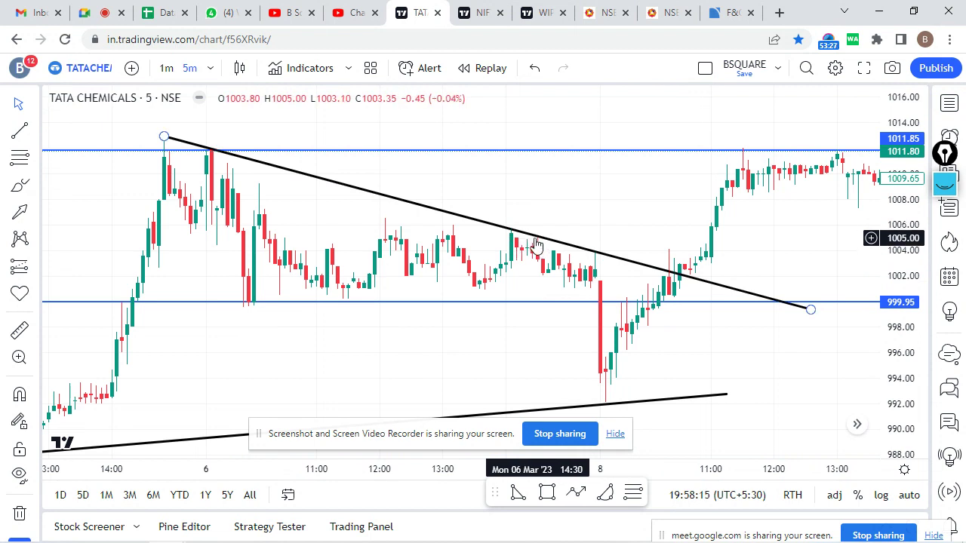
{"action": "left_click", "coordinate": [181, 134]}
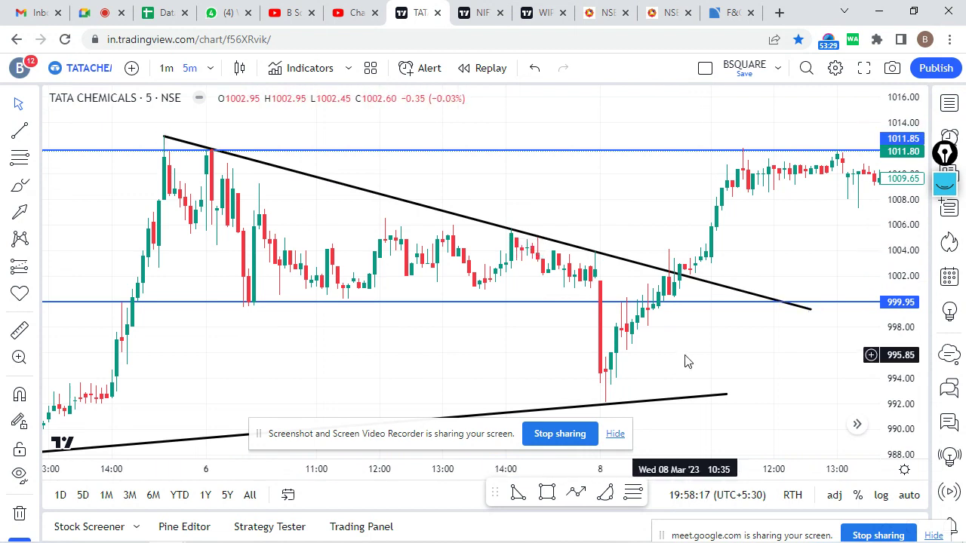
{"action": "left_click_drag", "start_coordinate": [685, 361], "coordinate": [648, 365]}
{"action": "left_click", "coordinate": [645, 281]}
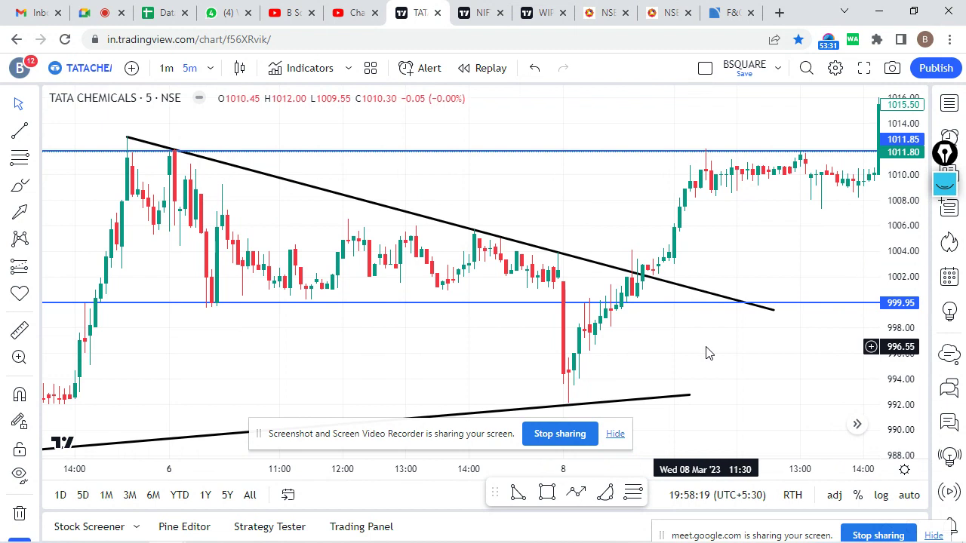
{"action": "left_click_drag", "start_coordinate": [705, 352], "coordinate": [729, 288]}
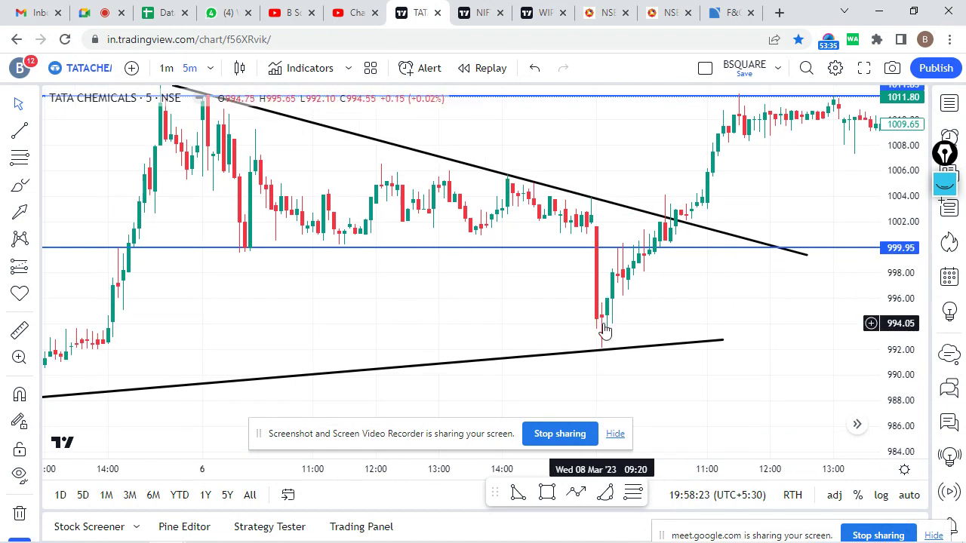
{"action": "left_click_drag", "start_coordinate": [668, 324], "coordinate": [728, 319]}
Raise the end of the rising Tata Chemicals trend line slightly to about 993, aligning it with the 8 Mar '23 low.
{"action": "scroll", "coordinate": [803, 313], "scroll_direction": "up", "scroll_amount": 2}
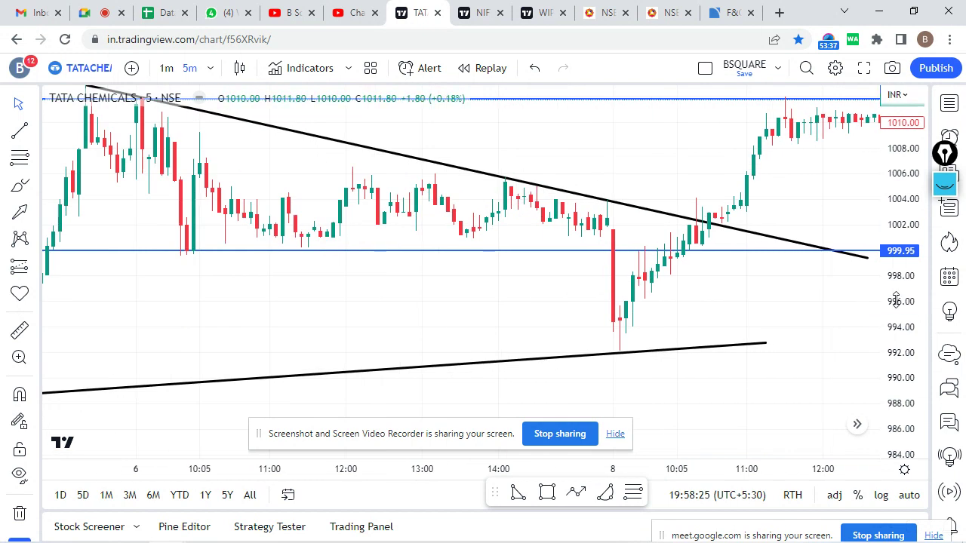
{"action": "scroll", "coordinate": [905, 298], "scroll_direction": "up", "scroll_amount": 1}
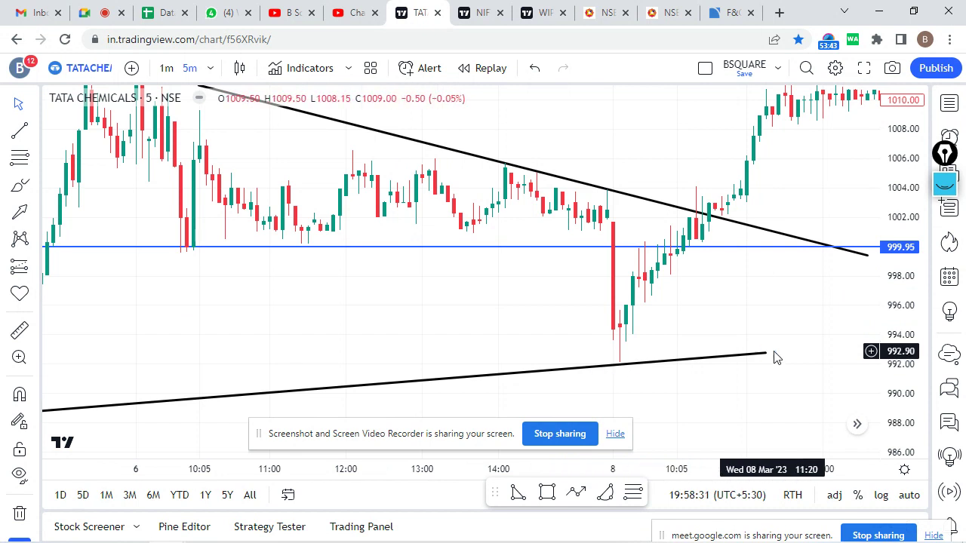
{"action": "left_click_drag", "start_coordinate": [766, 355], "coordinate": [766, 352]}
{"action": "left_click", "coordinate": [752, 325]}
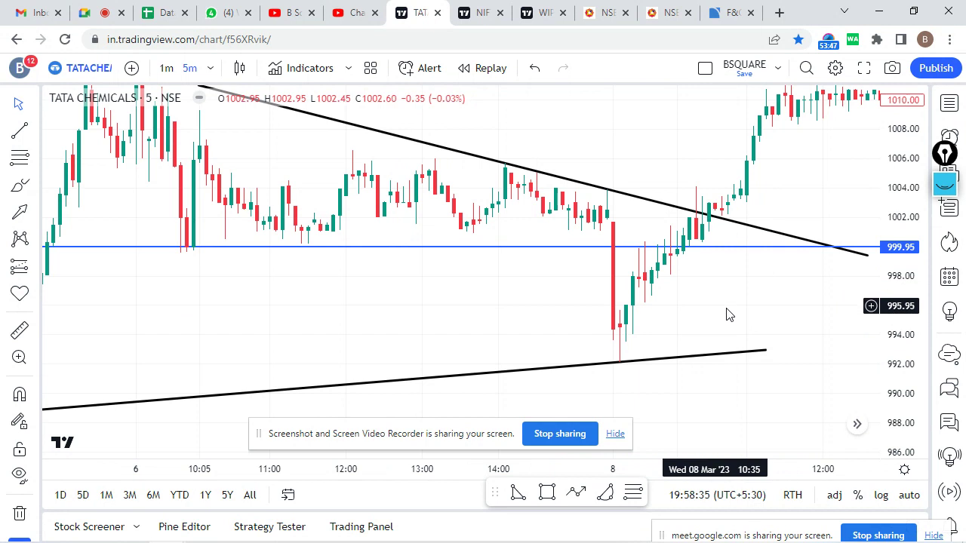
Examine the Tata Chemicals rising trend line from 2 to 8 Mar '23 and the price move above the descending trend line.
{"action": "scroll", "coordinate": [740, 315], "scroll_direction": "down", "scroll_amount": 3}
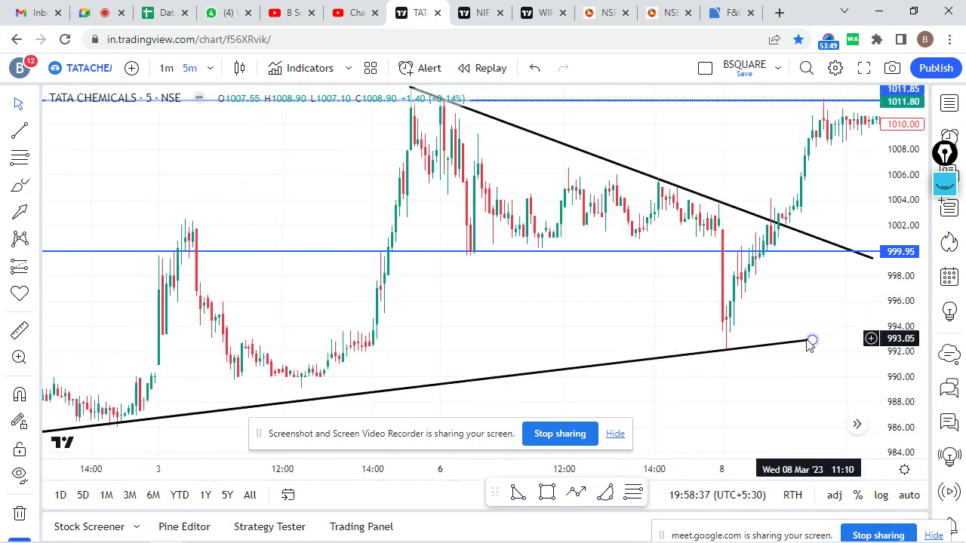
{"action": "scroll", "coordinate": [767, 324], "scroll_direction": "down", "scroll_amount": 3}
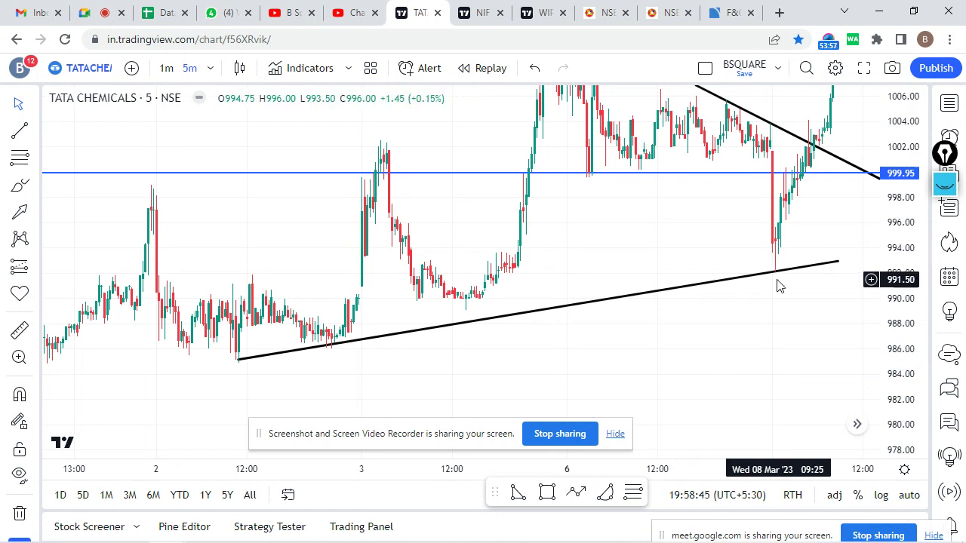
{"action": "scroll", "coordinate": [785, 300], "scroll_direction": "up", "scroll_amount": 1}
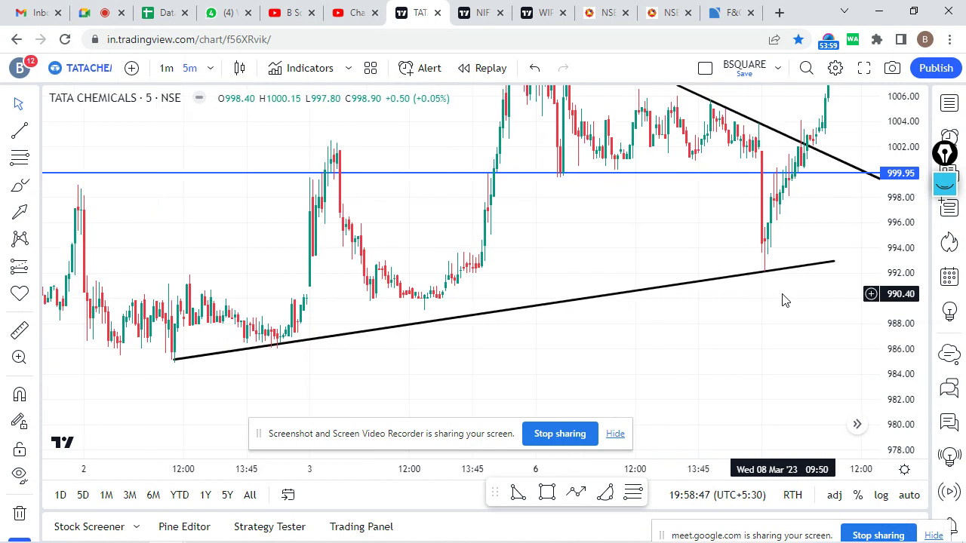
{"action": "scroll", "coordinate": [784, 299], "scroll_direction": "up", "scroll_amount": 3}
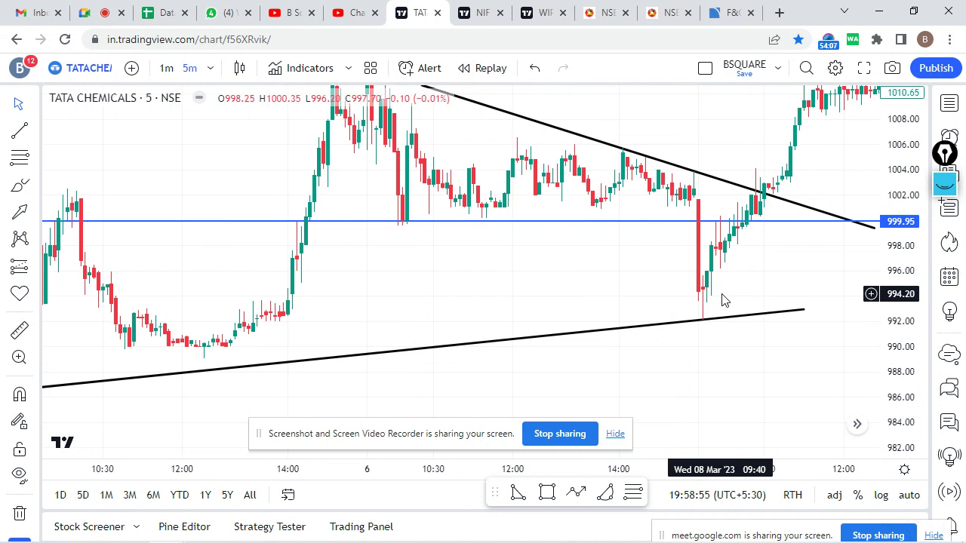
{"action": "scroll", "coordinate": [722, 301], "scroll_direction": "up", "scroll_amount": 2}
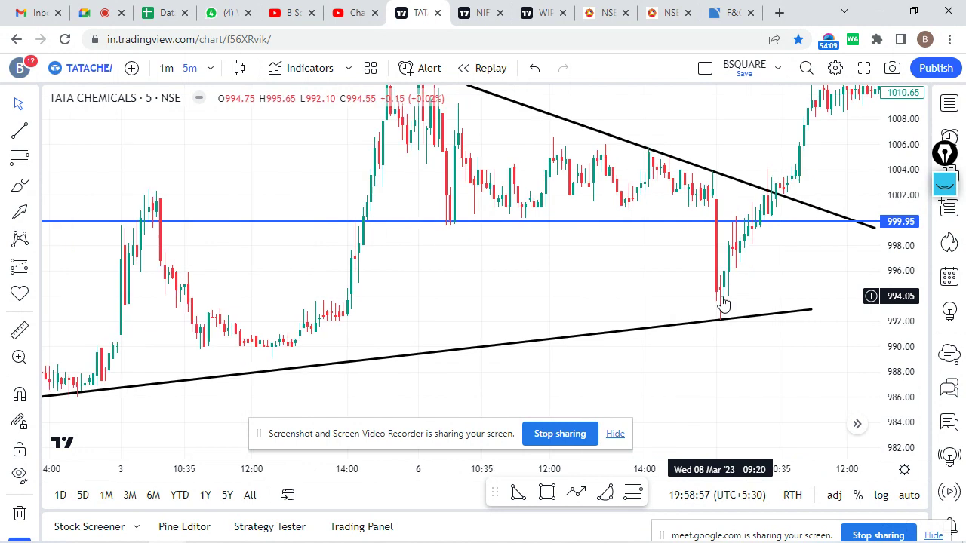
{"action": "left_click_drag", "start_coordinate": [728, 287], "coordinate": [685, 373]}
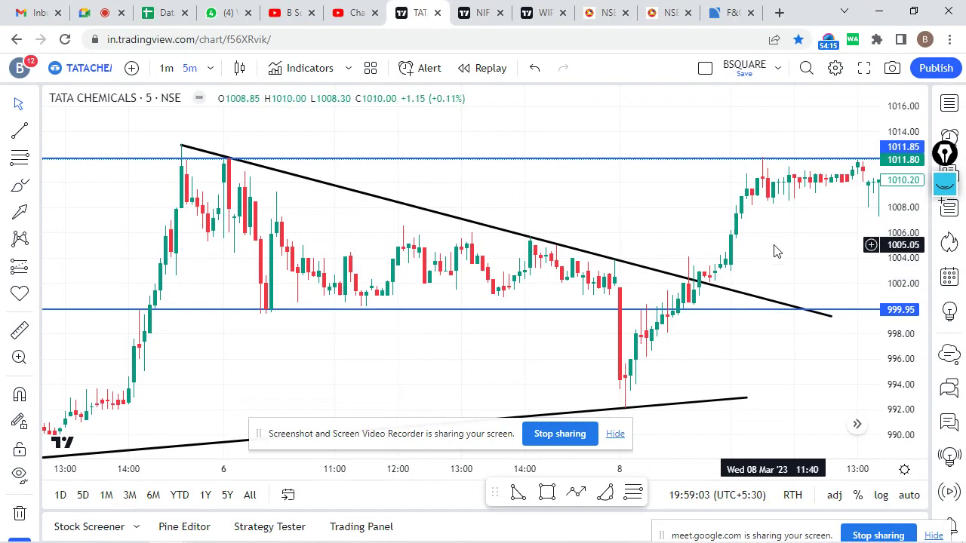
{"action": "left_click_drag", "start_coordinate": [763, 245], "coordinate": [682, 238]}
{"action": "scroll", "coordinate": [783, 261], "scroll_direction": "down", "scroll_amount": 2}
{"action": "left_click_drag", "start_coordinate": [782, 261], "coordinate": [612, 276]}
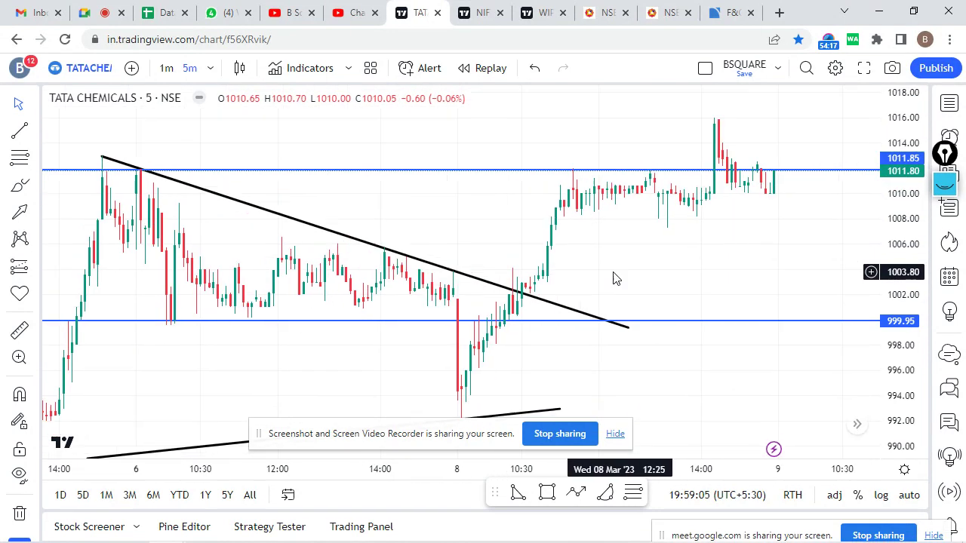
Show the watchlist again and load the Bajaj Auto chart from the BSQUARE LIST.
{"action": "left_click", "coordinate": [949, 105]}
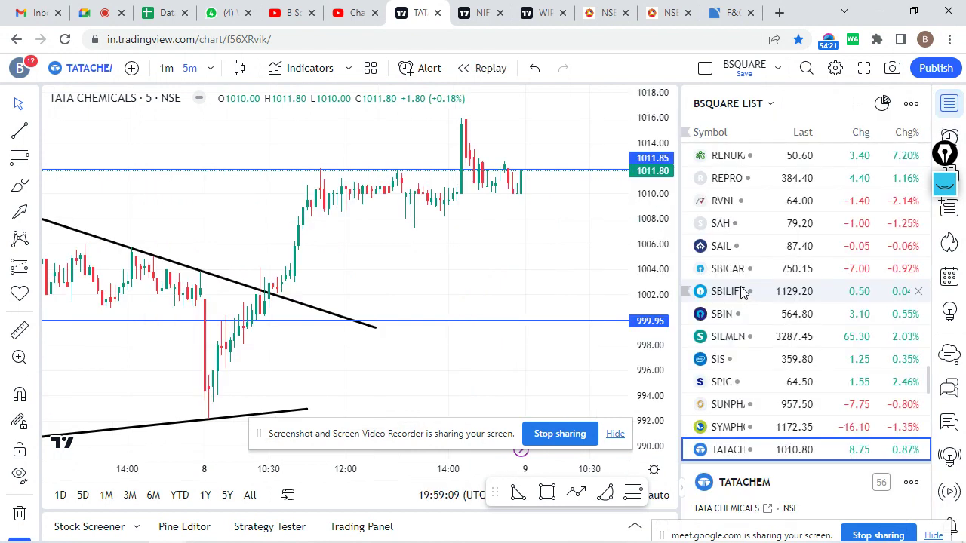
{"action": "scroll", "coordinate": [742, 293], "scroll_direction": "up", "scroll_amount": 12}
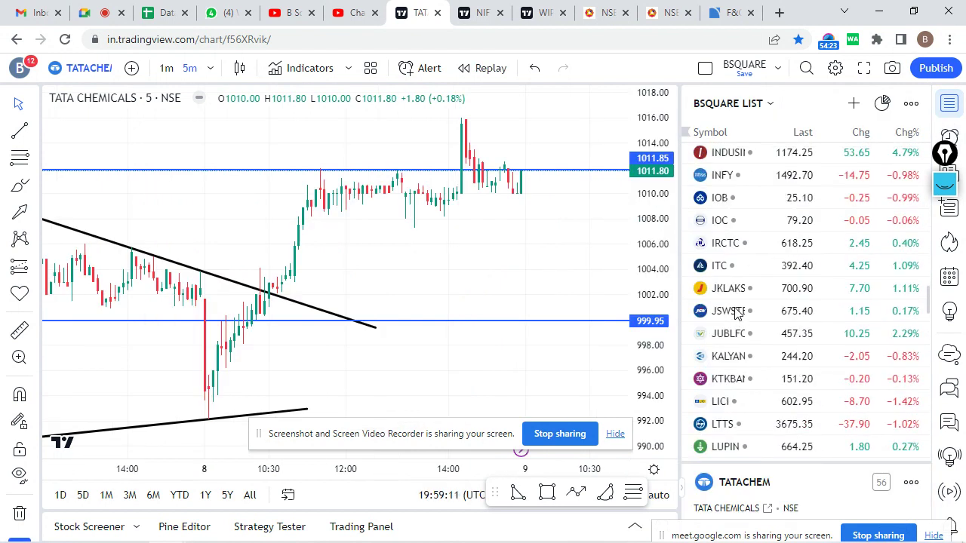
{"action": "scroll", "coordinate": [737, 310], "scroll_direction": "up", "scroll_amount": 10}
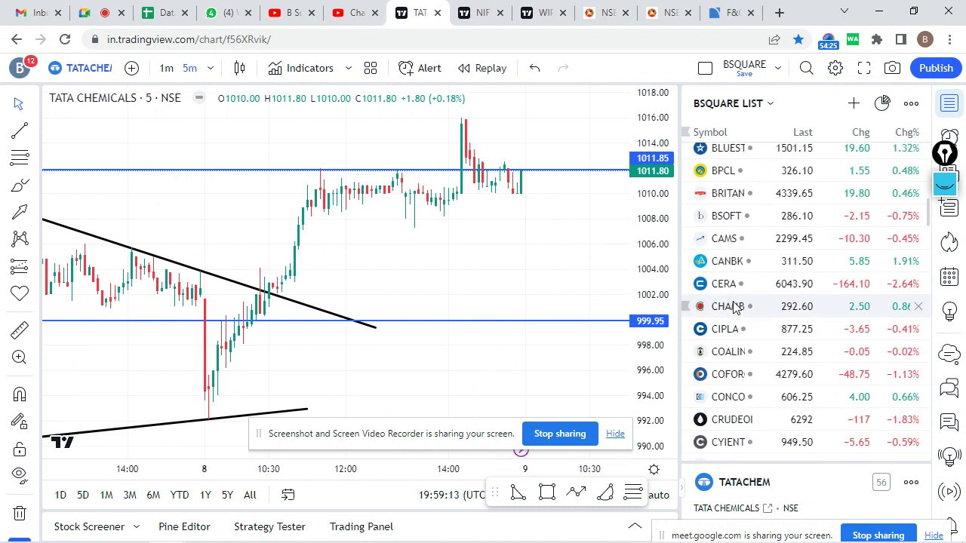
{"action": "scroll", "coordinate": [735, 305], "scroll_direction": "up", "scroll_amount": 2}
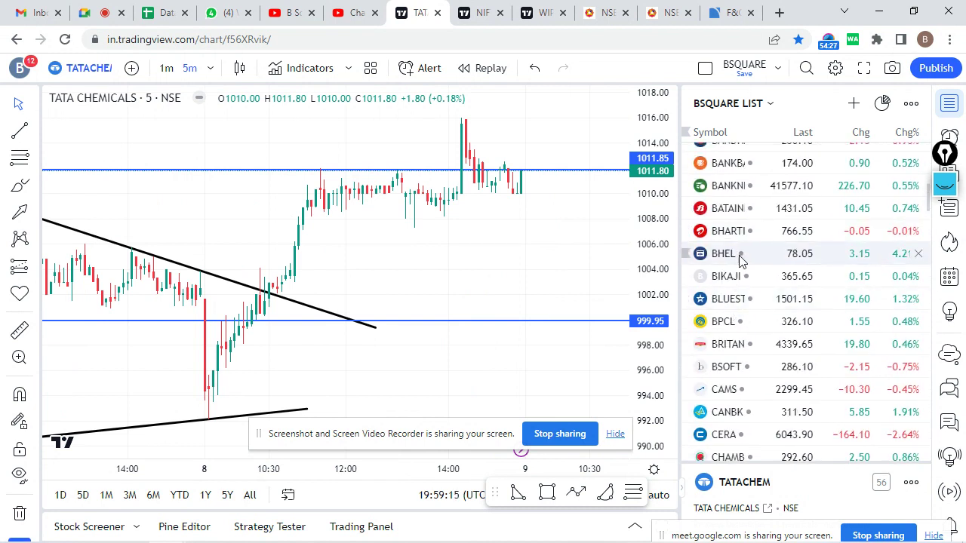
{"action": "scroll", "coordinate": [739, 259], "scroll_direction": "up", "scroll_amount": 3}
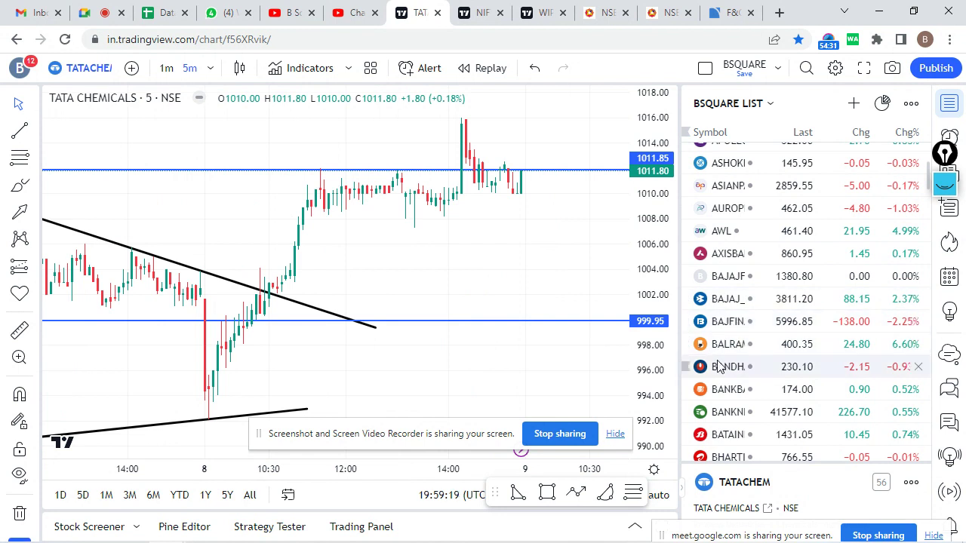
{"action": "left_click", "coordinate": [729, 297]}
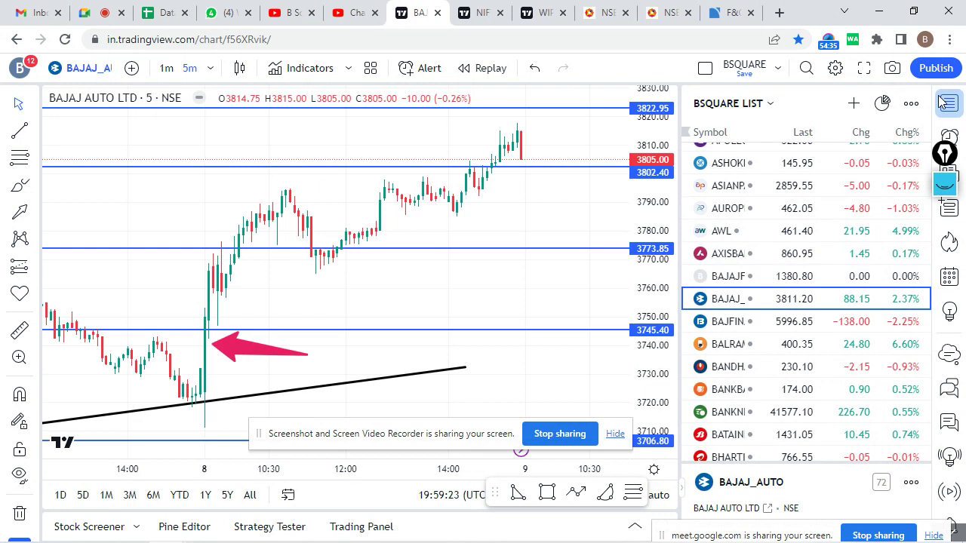
Hide the watchlist and examine the Bajaj Auto candles from 2 to 8 Mar '23 against the rising trend lines and arrows.
{"action": "left_click", "coordinate": [943, 103]}
{"action": "scroll", "coordinate": [725, 289], "scroll_direction": "down", "scroll_amount": 3}
{"action": "left_click_drag", "start_coordinate": [733, 291], "coordinate": [824, 229]}
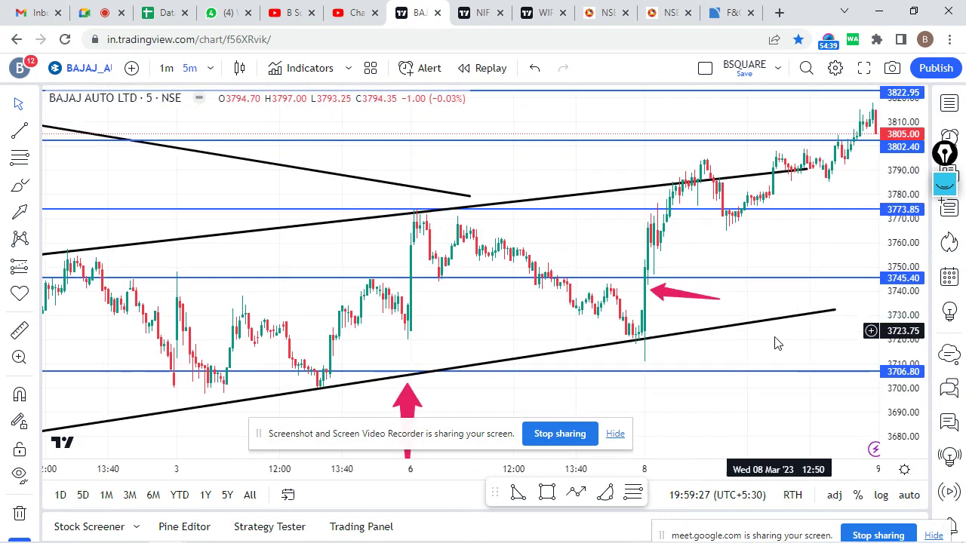
{"action": "left_click_drag", "start_coordinate": [778, 344], "coordinate": [827, 239]}
{"action": "scroll", "coordinate": [819, 340], "scroll_direction": "down", "scroll_amount": 2}
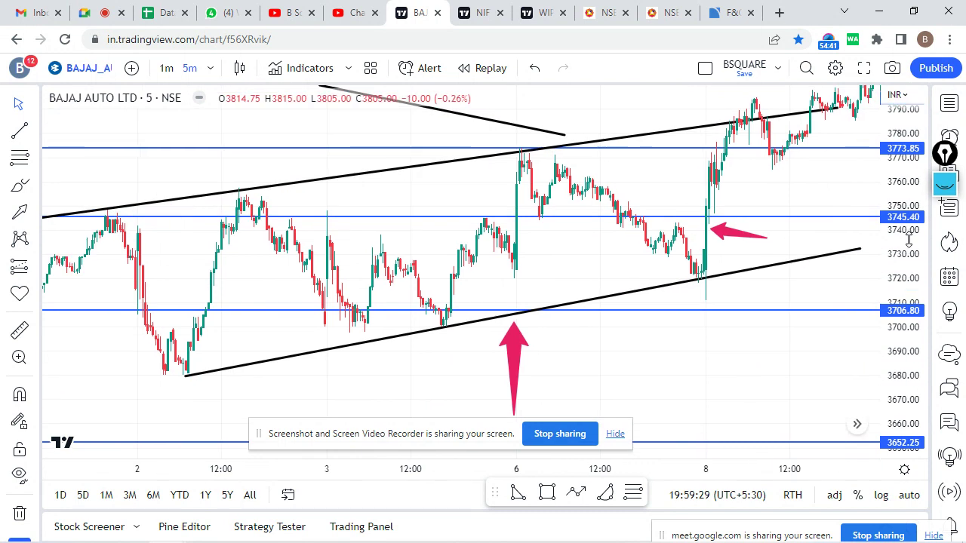
Examine the Bajaj Auto rise from the lower rising trend line on 8 Mar '23 against the 3745.40, 3773.85 and 3802.40 levels.
{"action": "left_click_drag", "start_coordinate": [754, 337], "coordinate": [720, 341]}
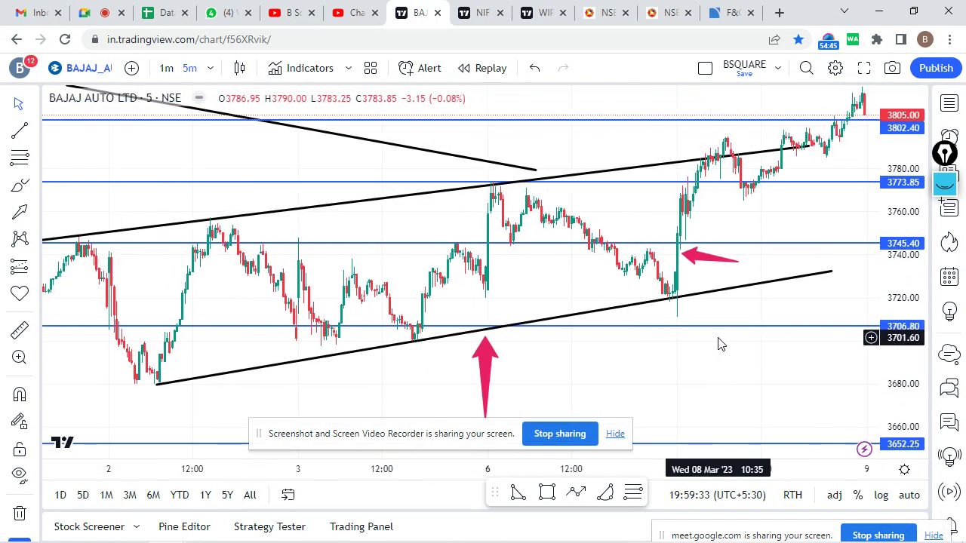
{"action": "scroll", "coordinate": [664, 343], "scroll_direction": "left", "scroll_amount": 2}
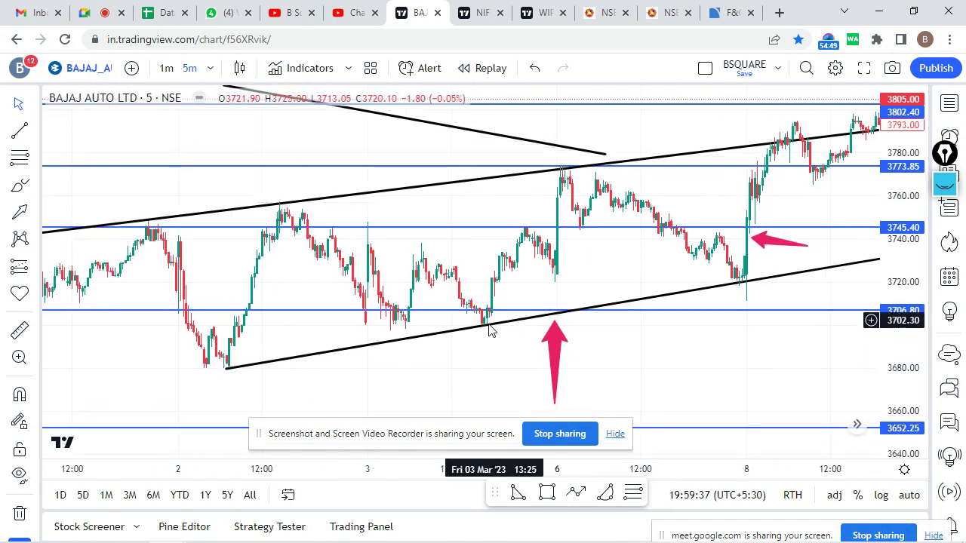
{"action": "scroll", "coordinate": [780, 322], "scroll_direction": "up", "scroll_amount": 5}
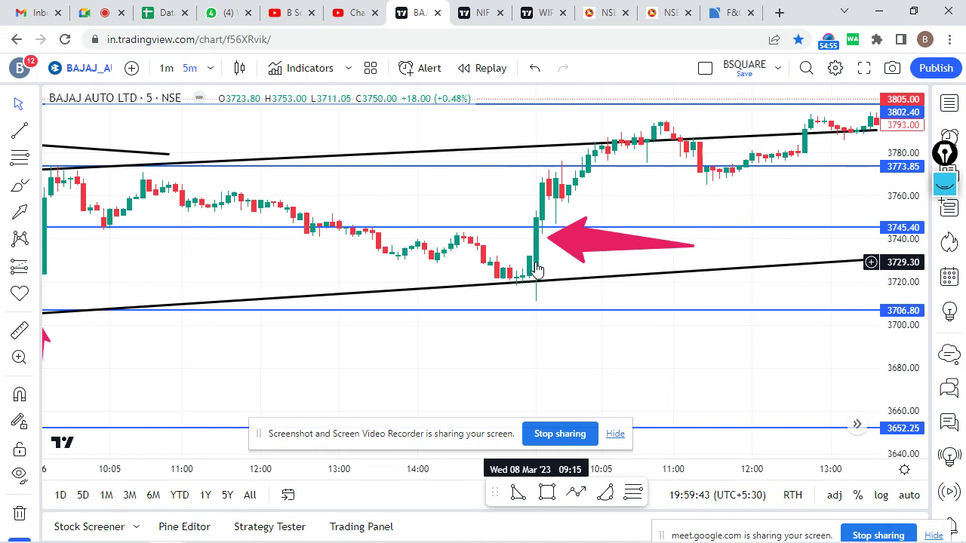
{"action": "scroll", "coordinate": [566, 253], "scroll_direction": "left", "scroll_amount": 2}
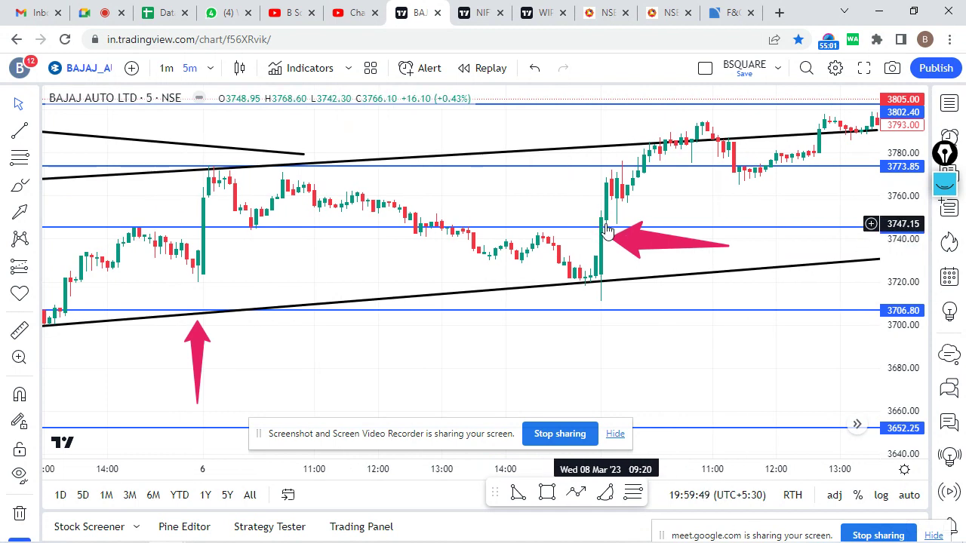
{"action": "scroll", "coordinate": [607, 230], "scroll_direction": "down", "scroll_amount": 5}
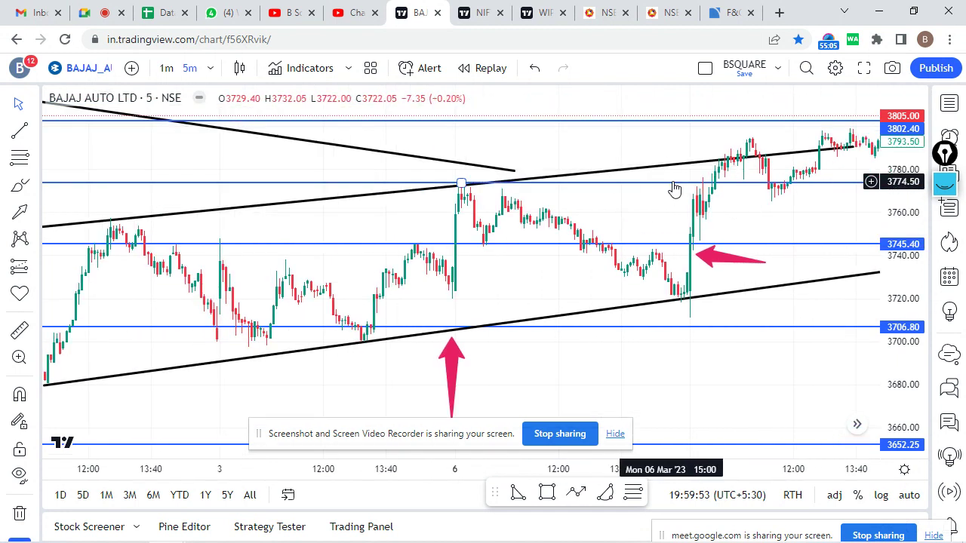
{"action": "scroll", "coordinate": [747, 164], "scroll_direction": "down", "scroll_amount": 1}
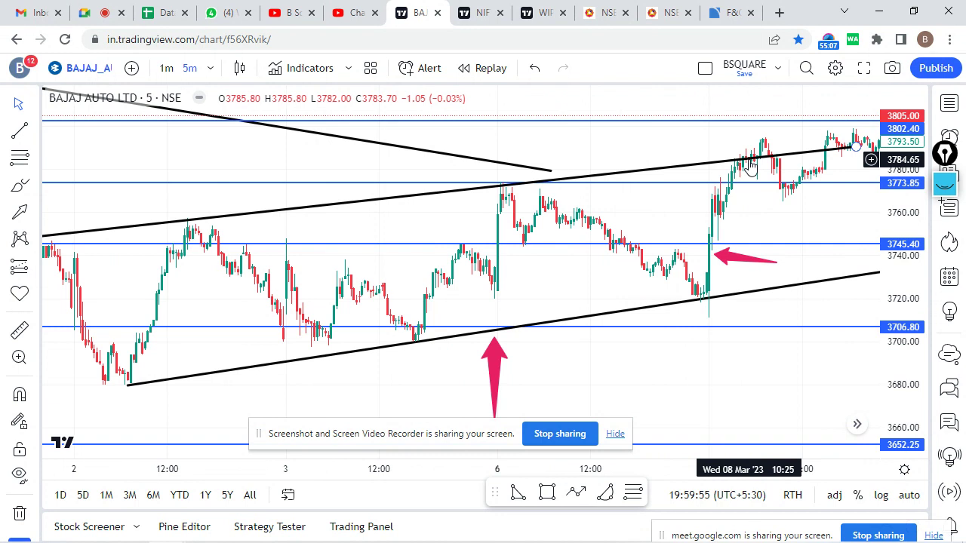
{"action": "scroll", "coordinate": [721, 202], "scroll_direction": "up", "scroll_amount": 1}
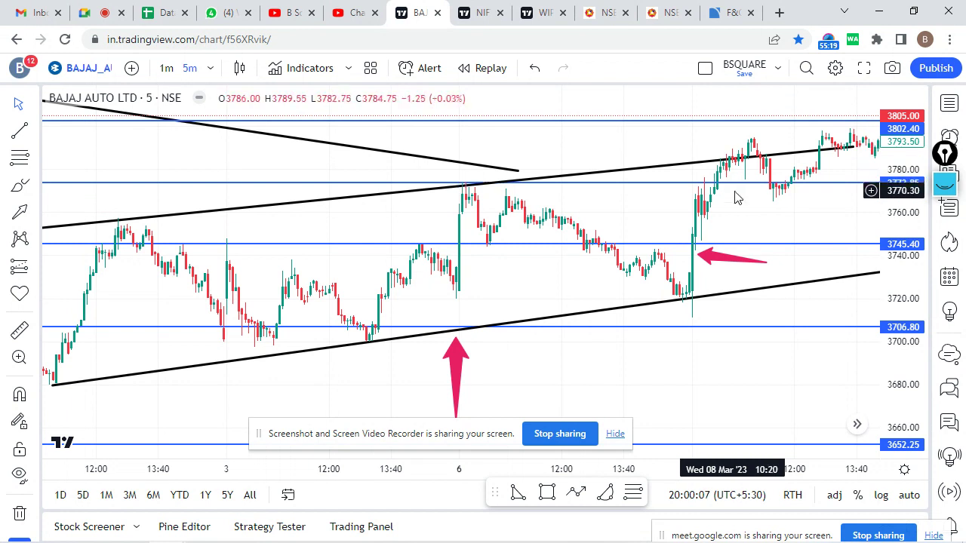
{"action": "scroll", "coordinate": [741, 217], "scroll_direction": "down", "scroll_amount": 2}
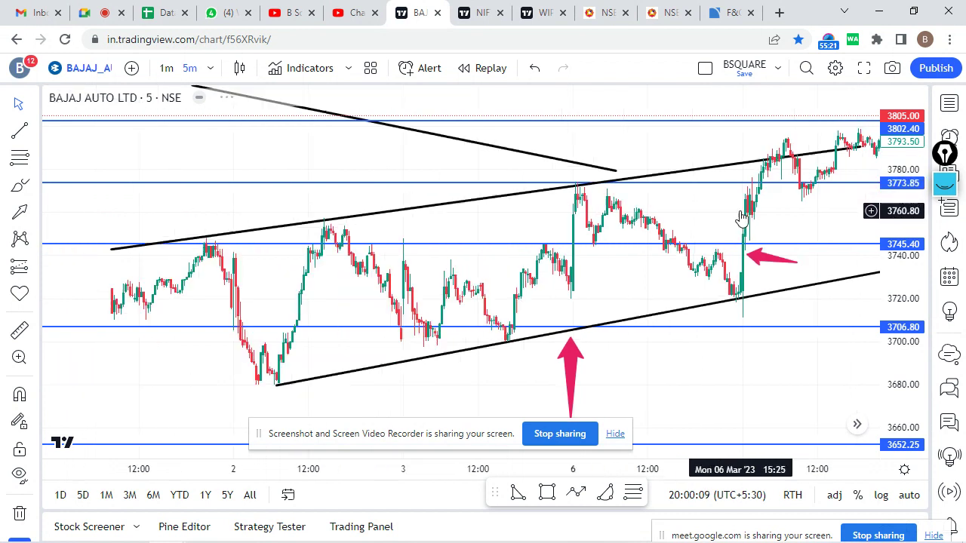
{"action": "scroll", "coordinate": [741, 216], "scroll_direction": "right", "scroll_amount": 5}
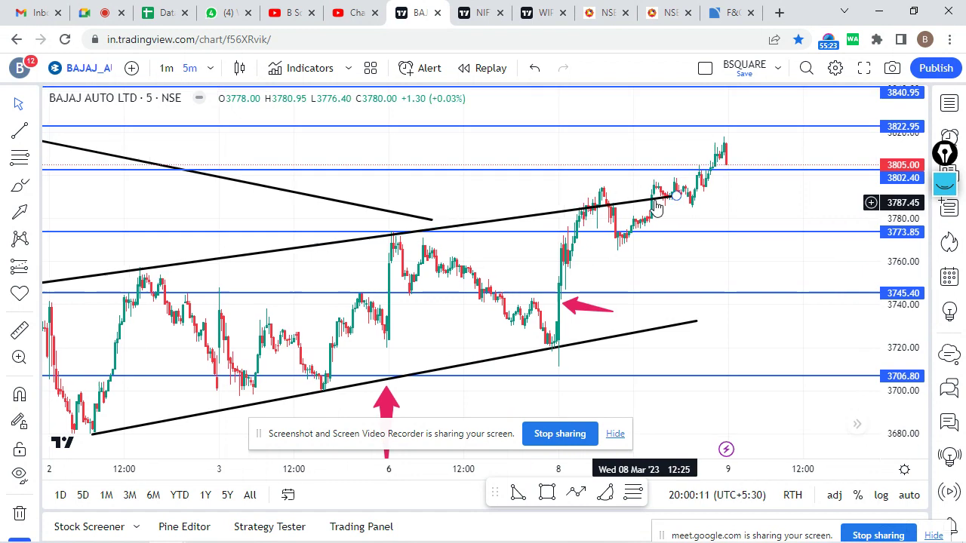
{"action": "scroll", "coordinate": [741, 196], "scroll_direction": "up", "scroll_amount": 3}
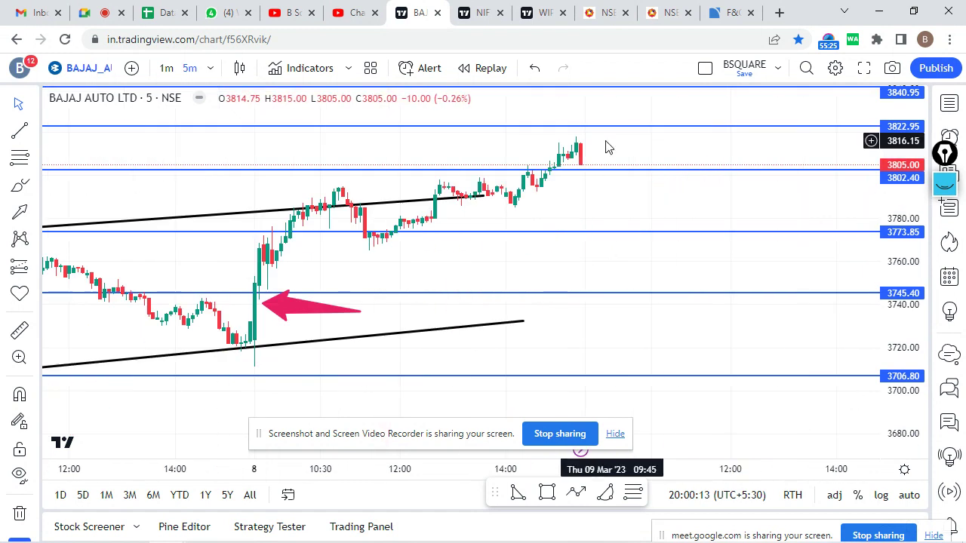
{"action": "scroll", "coordinate": [620, 209], "scroll_direction": "down", "scroll_amount": 4}
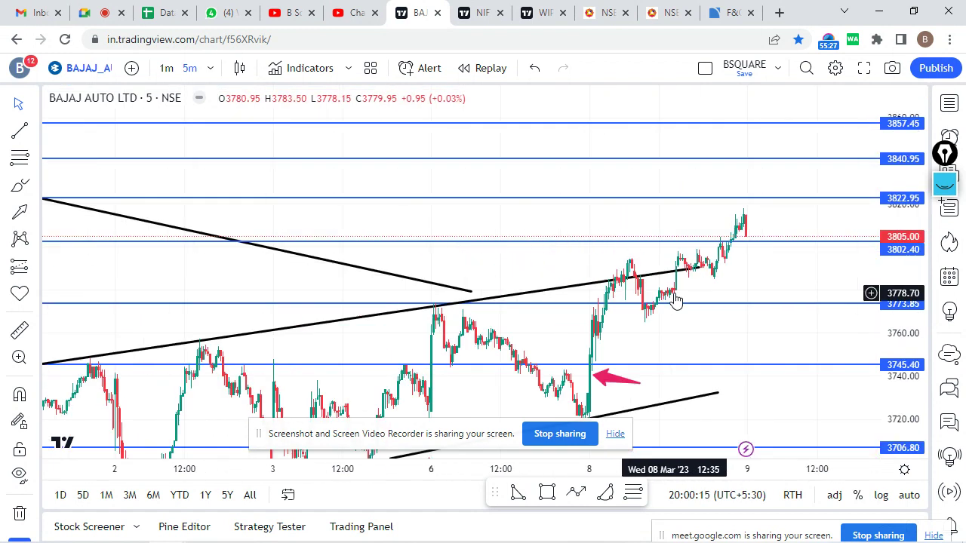
Move the descending trend line's start to about 3892 near the 22 Feb '23 high and extend its end to about 3800 on 13 Mar '23.
{"action": "scroll", "coordinate": [757, 310], "scroll_direction": "down", "scroll_amount": 5}
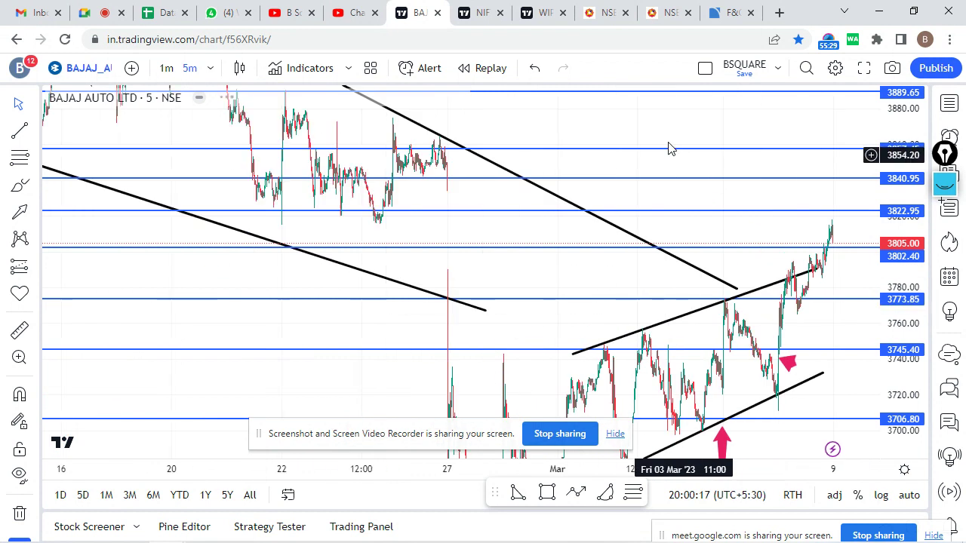
{"action": "left_click_drag", "start_coordinate": [629, 185], "coordinate": [588, 209]}
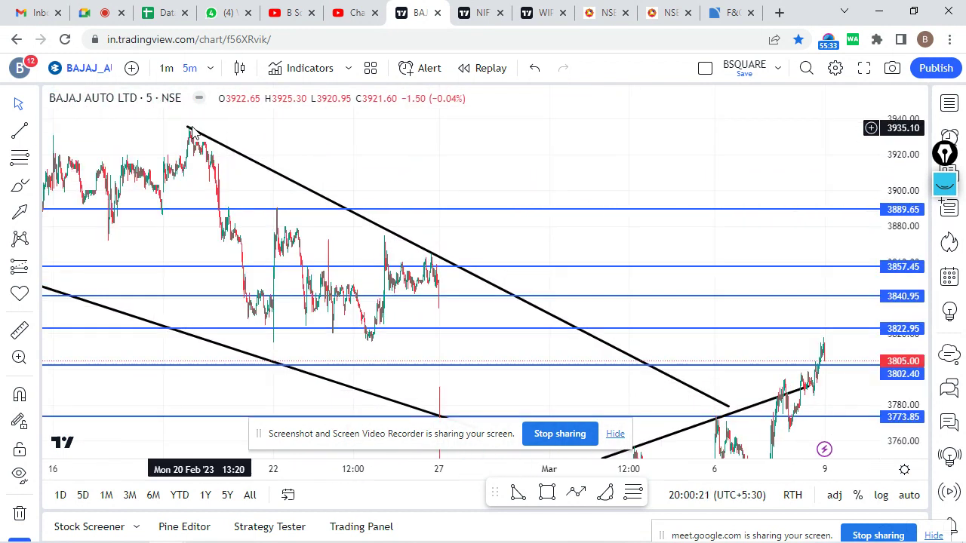
{"action": "left_click_drag", "start_coordinate": [184, 130], "coordinate": [275, 207]}
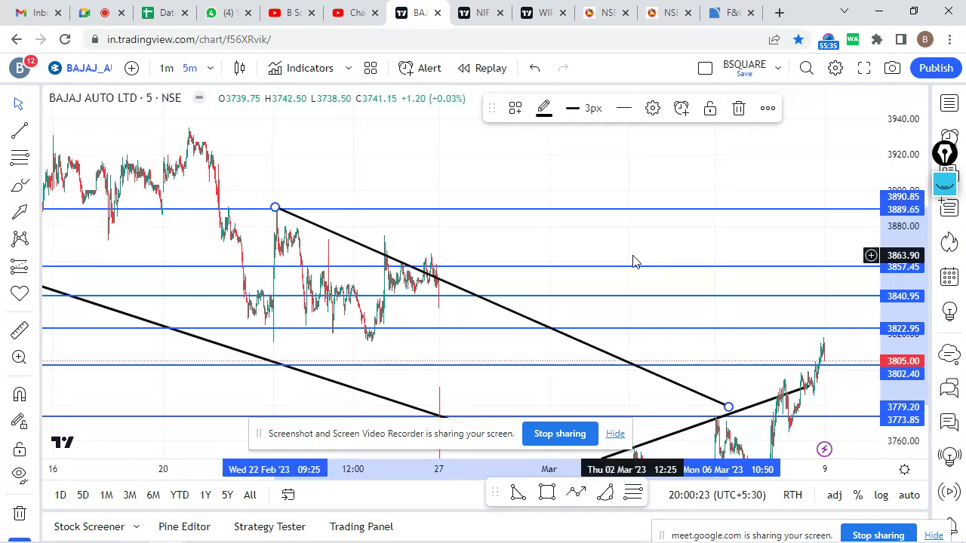
{"action": "left_click_drag", "start_coordinate": [590, 206], "coordinate": [487, 108]}
{"action": "left_click_drag", "start_coordinate": [626, 307], "coordinate": [851, 278]}
{"action": "scroll", "coordinate": [591, 263], "scroll_direction": "left", "scroll_amount": 3}
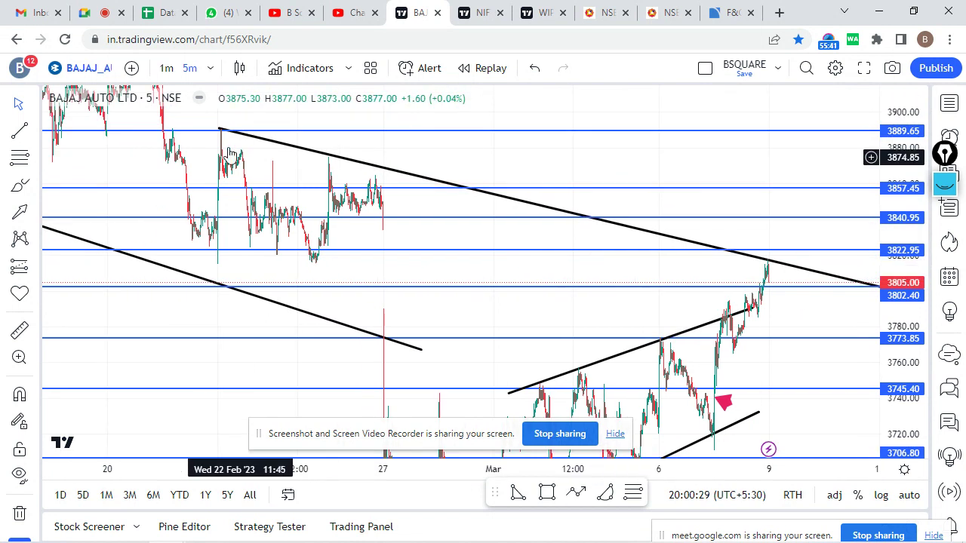
{"action": "left_click_drag", "start_coordinate": [219, 130], "coordinate": [207, 126]}
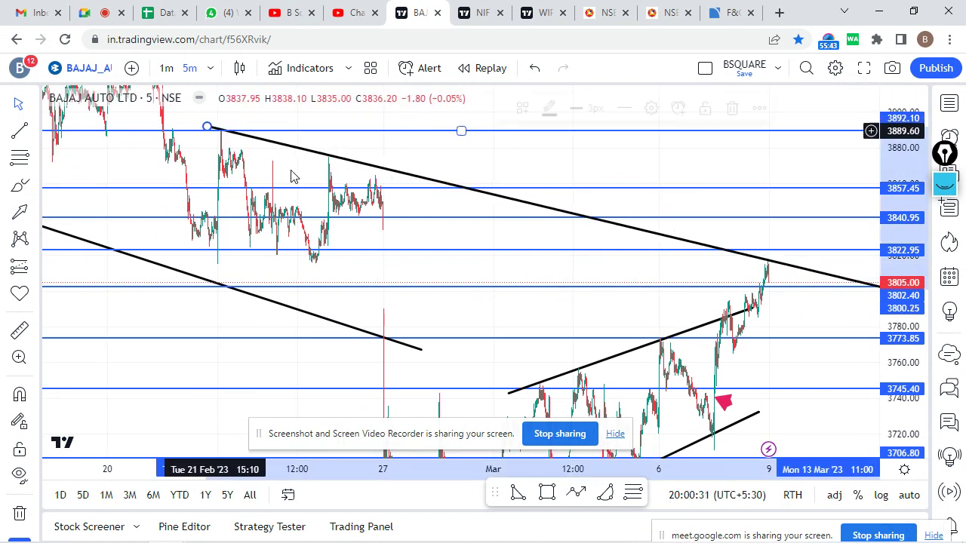
{"action": "left_click", "coordinate": [791, 329]}
Examine the latest Bajaj Auto candles where they meet the extended descending trend line.
{"action": "scroll", "coordinate": [801, 319], "scroll_direction": "down", "scroll_amount": 2}
{"action": "scroll", "coordinate": [800, 321], "scroll_direction": "down", "scroll_amount": 3}
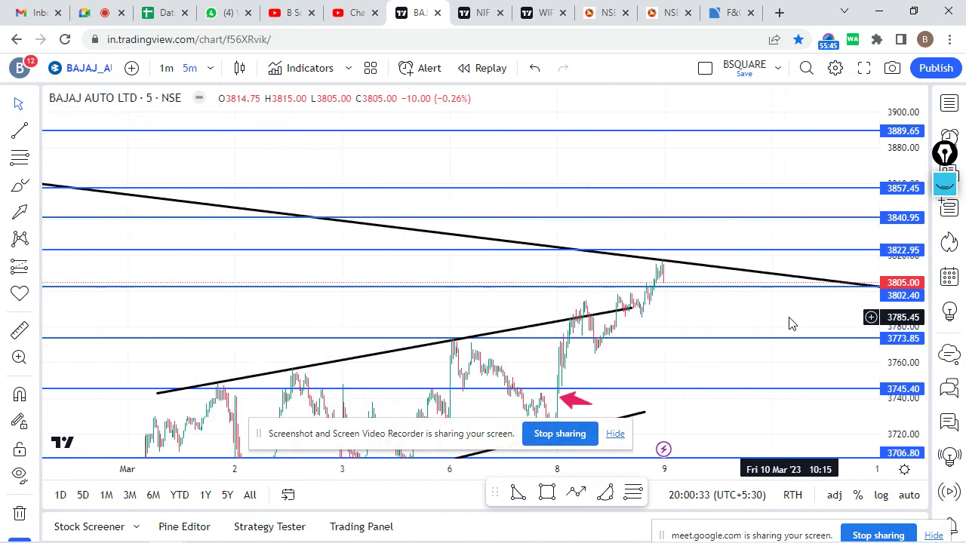
{"action": "left_click_drag", "start_coordinate": [830, 317], "coordinate": [790, 315]}
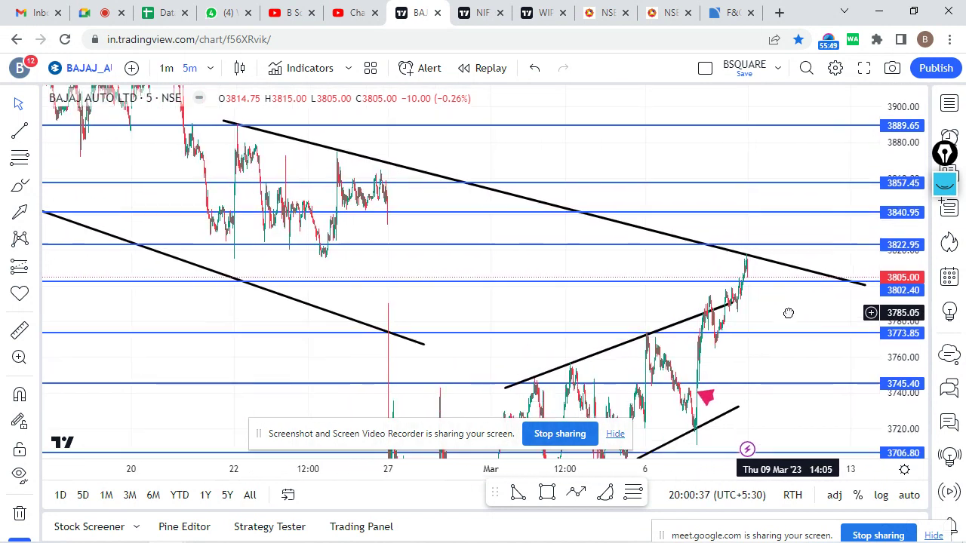
{"action": "scroll", "coordinate": [823, 313], "scroll_direction": "up", "scroll_amount": 3}
{"action": "scroll", "coordinate": [567, 330], "scroll_direction": "up", "scroll_amount": 3}
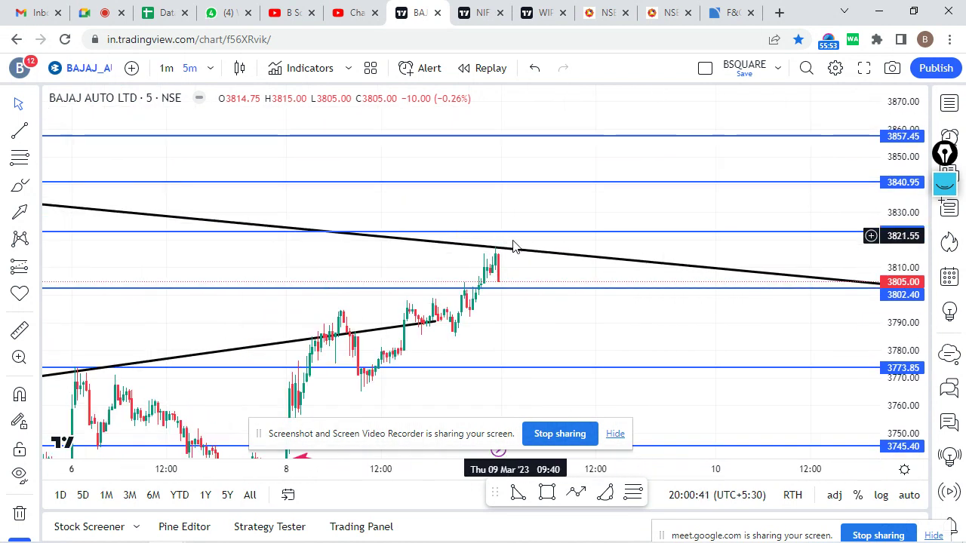
{"action": "scroll", "coordinate": [521, 248], "scroll_direction": "down", "scroll_amount": 2}
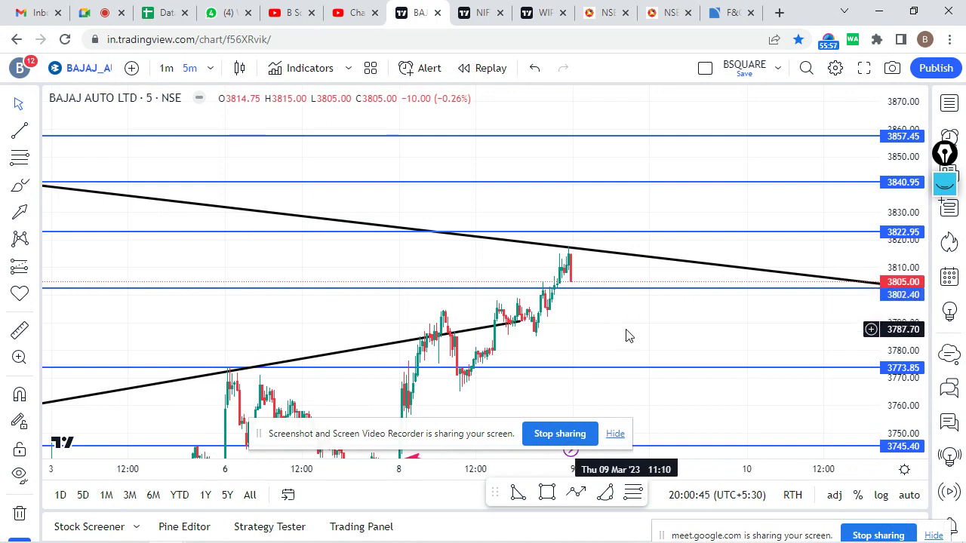
Draw a Head and Shoulders pattern from 8 Mar '23 with its neckline at about 3773, head at about 3820 and shoulders at about 3796 and 3794.
{"action": "left_click_drag", "start_coordinate": [635, 334], "coordinate": [661, 245]}
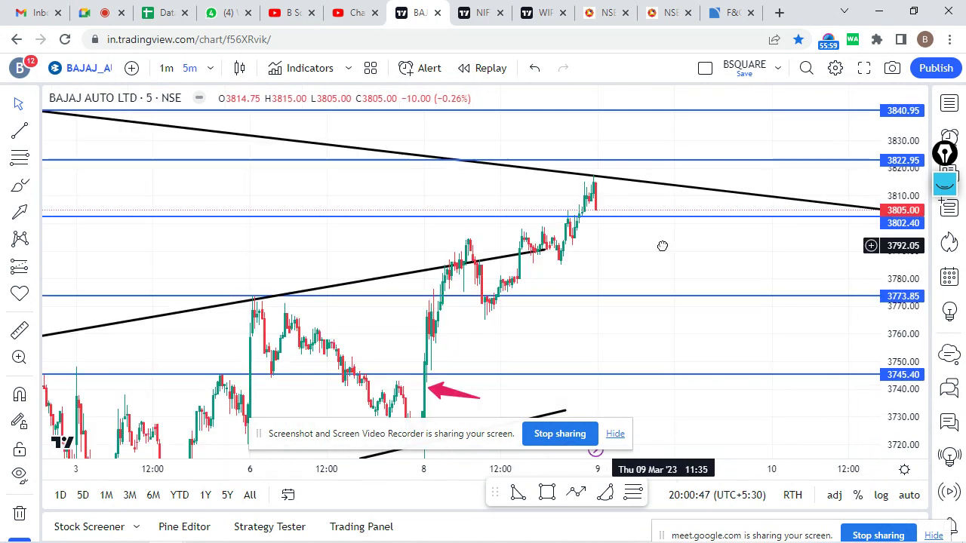
{"action": "left_click", "coordinate": [34, 240]}
{"action": "left_click", "coordinate": [81, 282]}
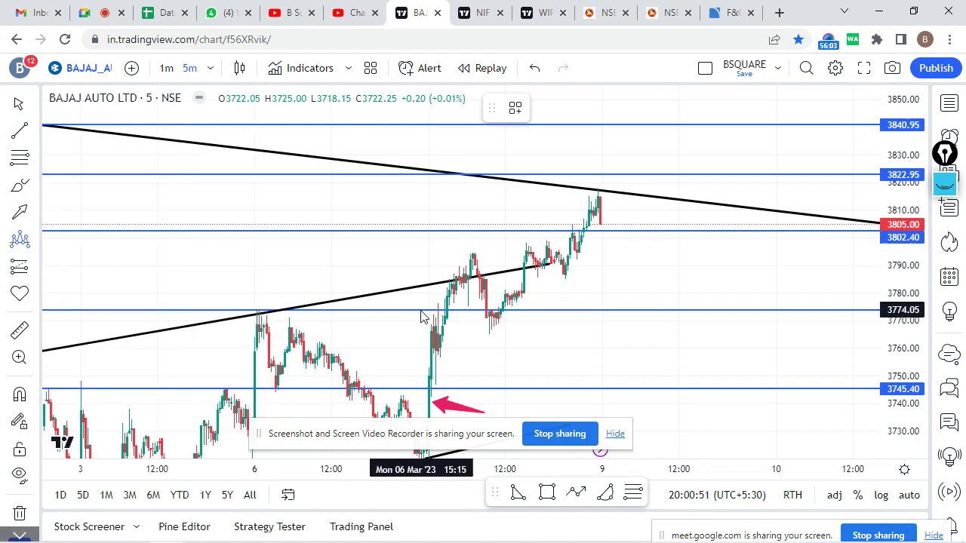
{"action": "left_click", "coordinate": [448, 310]}
{"action": "left_click", "coordinate": [470, 248]}
{"action": "left_click", "coordinate": [504, 310]}
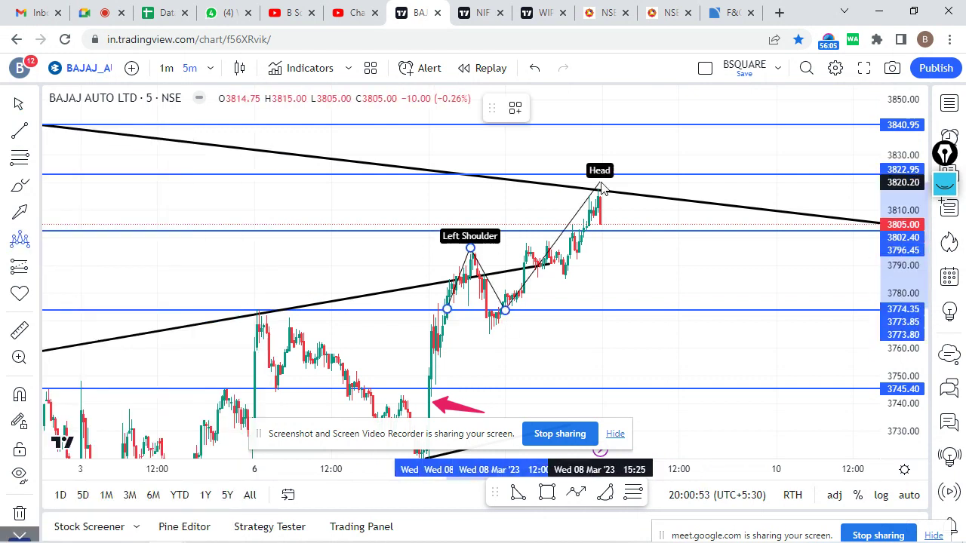
{"action": "left_click", "coordinate": [611, 208]}
{"action": "left_click", "coordinate": [676, 310]}
{"action": "left_click", "coordinate": [700, 255]}
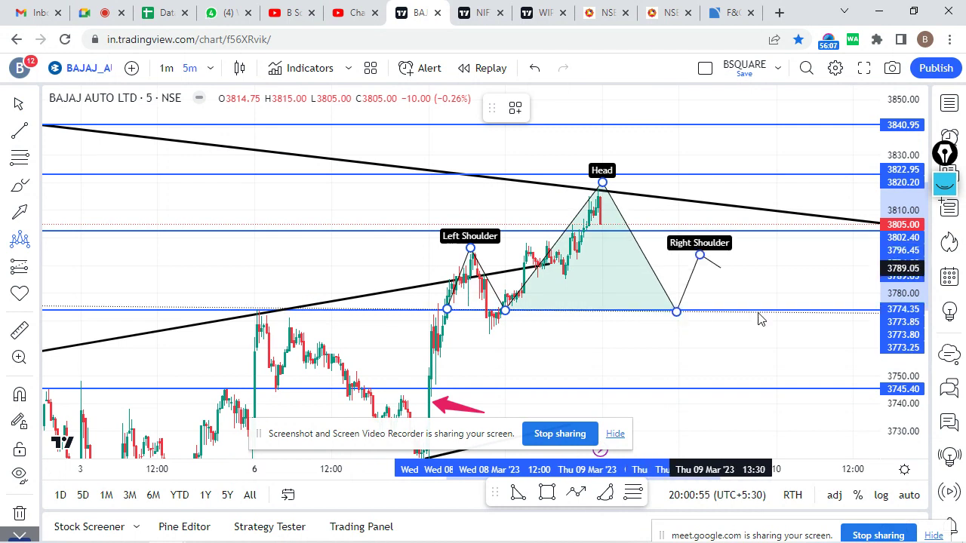
{"action": "left_click", "coordinate": [799, 361]}
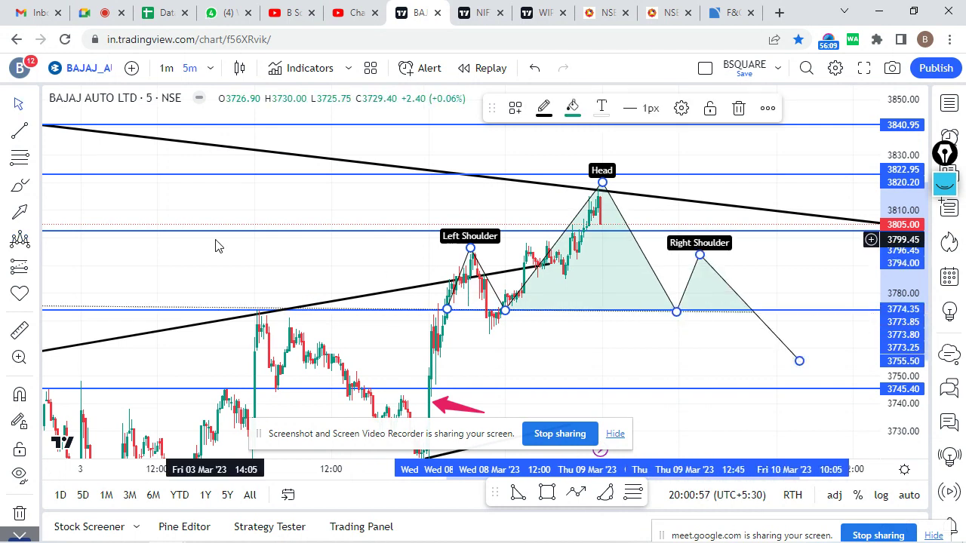
{"action": "left_click_drag", "start_coordinate": [448, 310], "coordinate": [431, 312]}
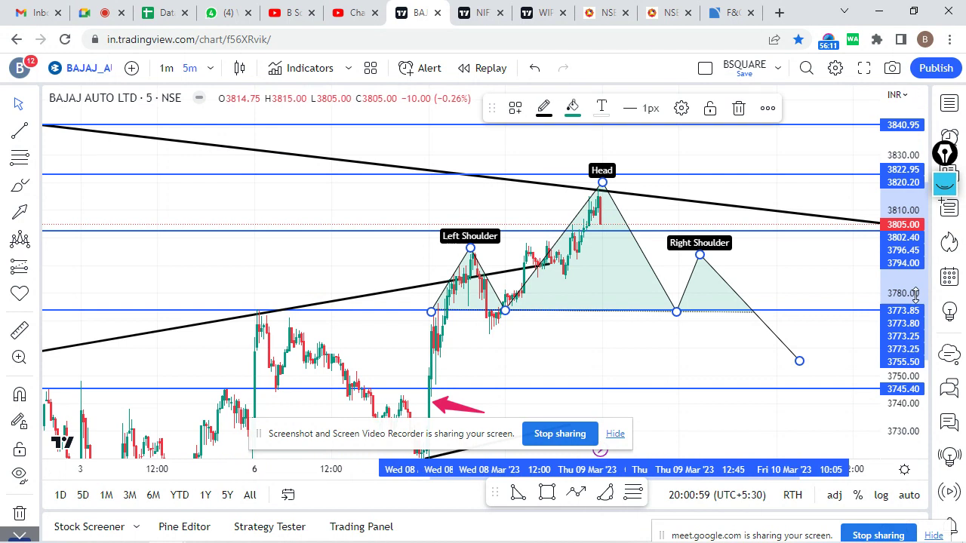
{"action": "left_click", "coordinate": [810, 272]}
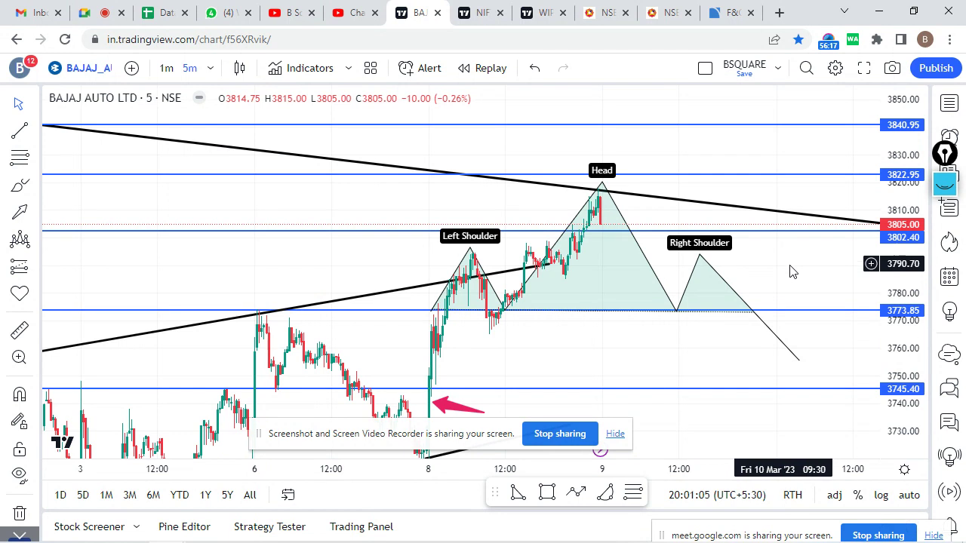
Lower the pattern's head point to about 3819 so it sits on the latest swing high at the descending trend line.
{"action": "left_click_drag", "start_coordinate": [792, 272], "coordinate": [832, 285]}
{"action": "scroll", "coordinate": [834, 284], "scroll_direction": "up", "scroll_amount": 2}
{"action": "left_click_drag", "start_coordinate": [903, 251], "coordinate": [898, 266]}
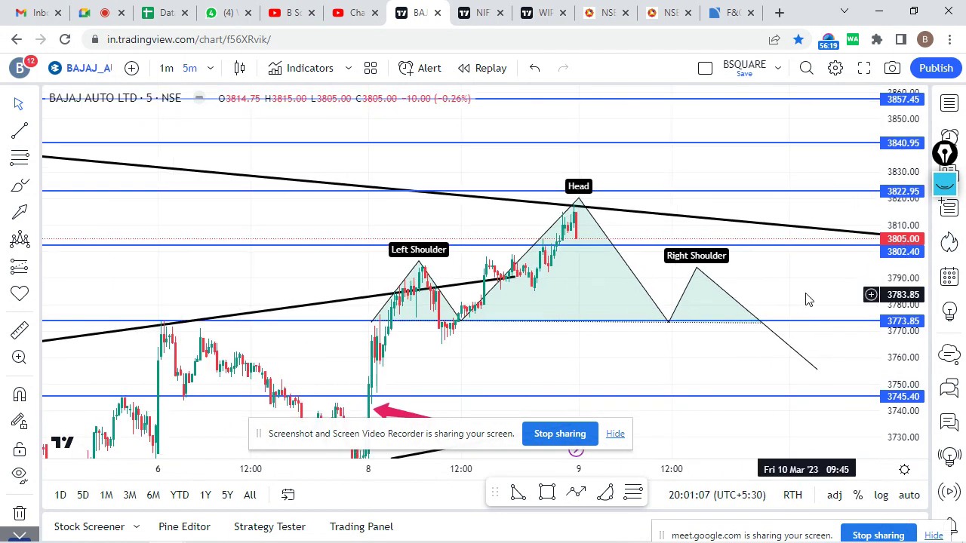
{"action": "scroll", "coordinate": [822, 287], "scroll_direction": "down", "scroll_amount": 2}
{"action": "scroll", "coordinate": [821, 296], "scroll_direction": "up", "scroll_amount": 2}
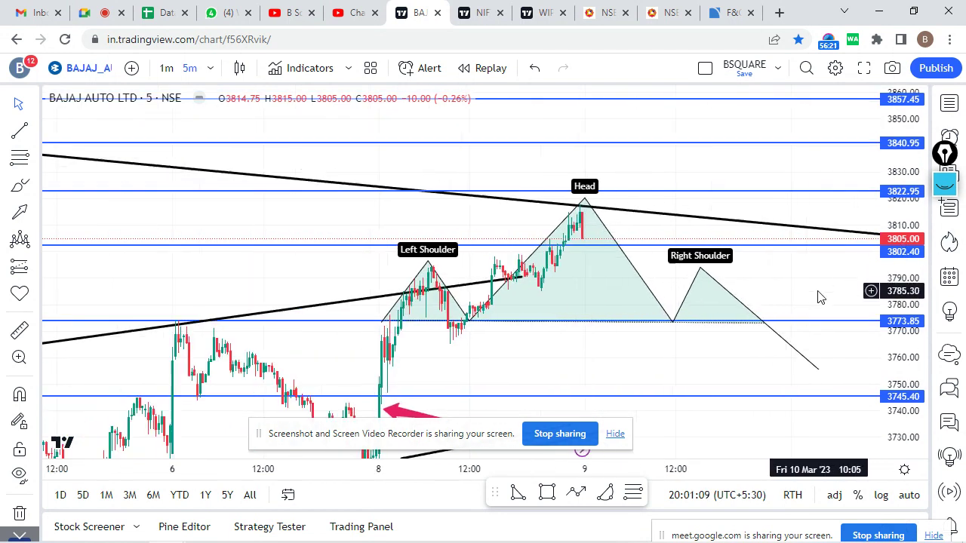
{"action": "scroll", "coordinate": [777, 283], "scroll_direction": "down", "scroll_amount": 1}
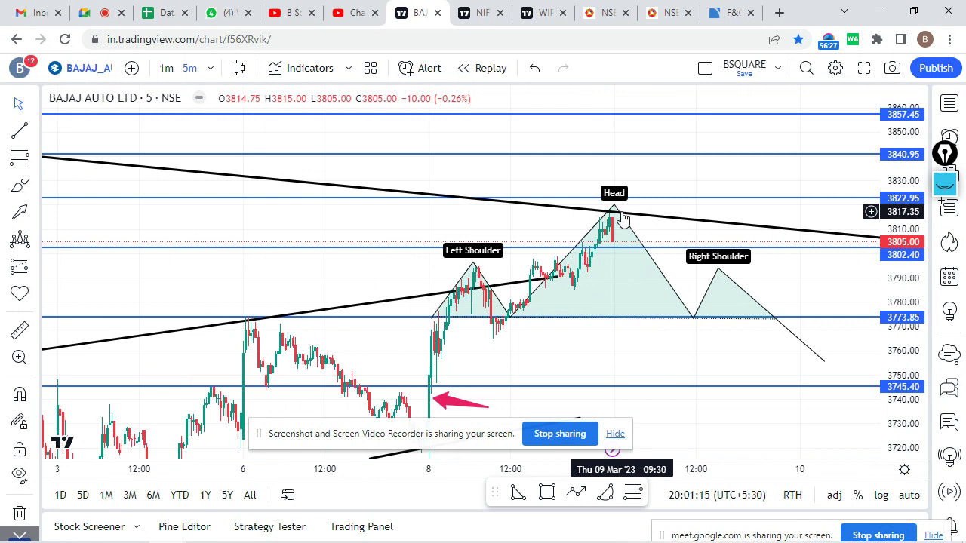
{"action": "left_click_drag", "start_coordinate": [613, 206], "coordinate": [610, 212]}
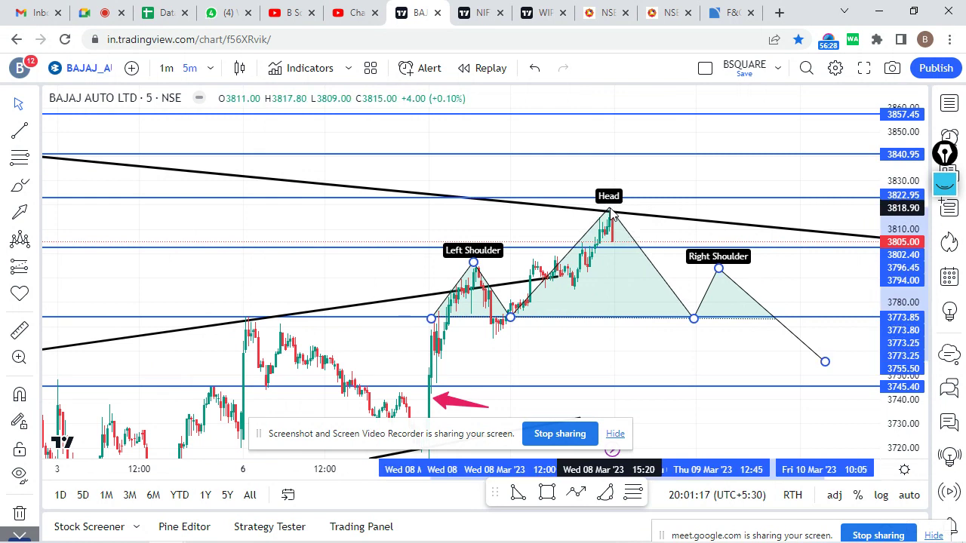
{"action": "left_click", "coordinate": [676, 275]}
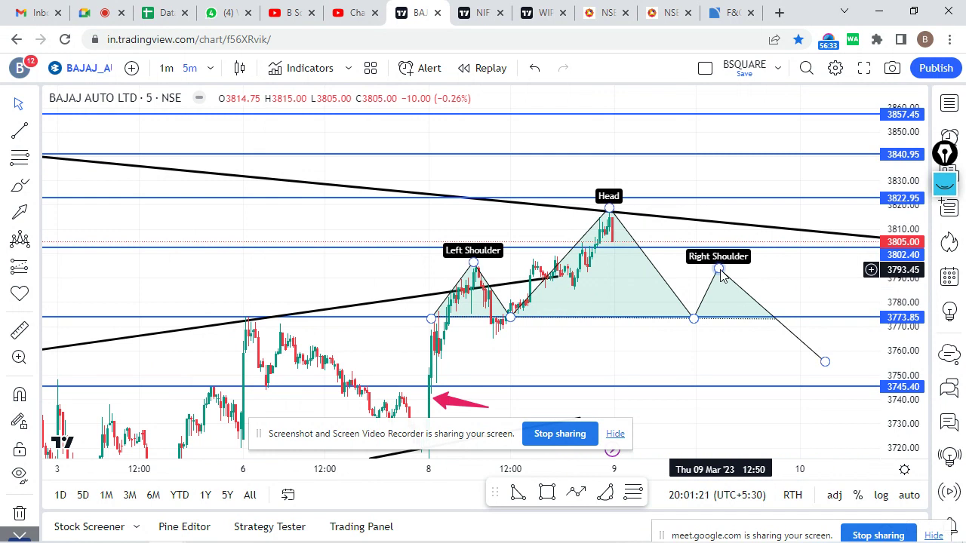
Extend the end of the upper rising trend line to about 3808 on 10 Mar '23, meeting the descending trend line.
{"action": "scroll", "coordinate": [720, 275], "scroll_direction": "down", "scroll_amount": 3}
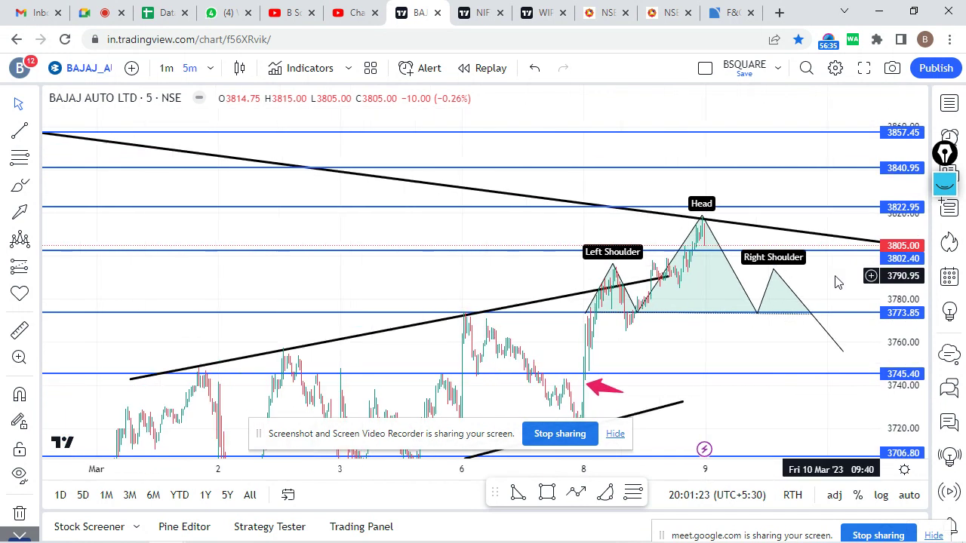
{"action": "scroll", "coordinate": [766, 297], "scroll_direction": "up", "scroll_amount": 2}
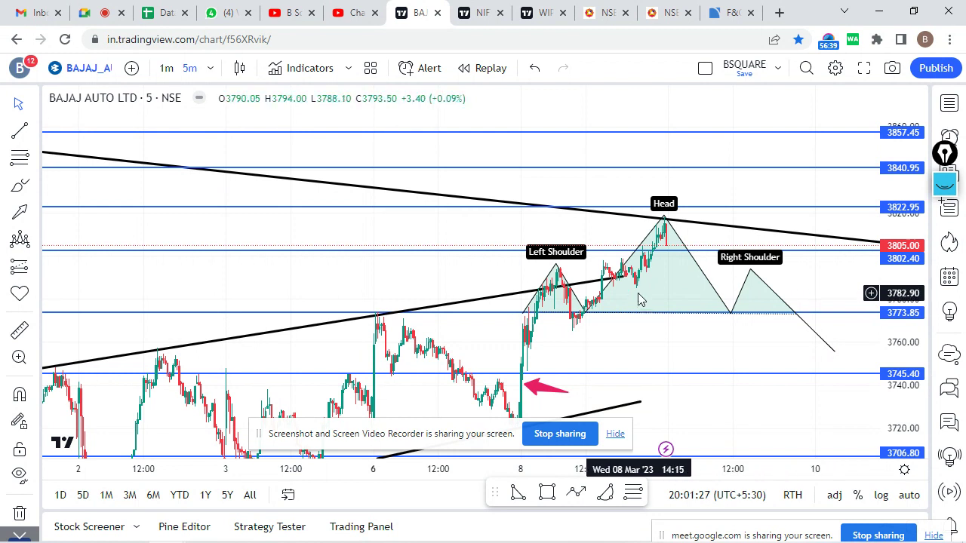
{"action": "left_click_drag", "start_coordinate": [624, 277], "coordinate": [827, 240]}
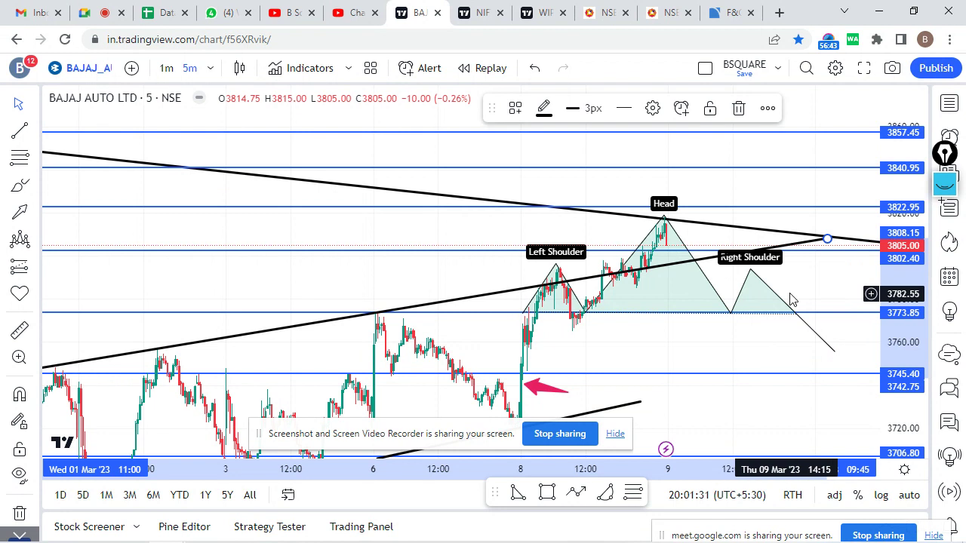
Examine the projected Head and Shoulders pattern on Bajaj Auto around the latest candles and the two converging trend lines.
{"action": "scroll", "coordinate": [793, 295], "scroll_direction": "down", "scroll_amount": 2}
{"action": "scroll", "coordinate": [803, 311], "scroll_direction": "up", "scroll_amount": 2}
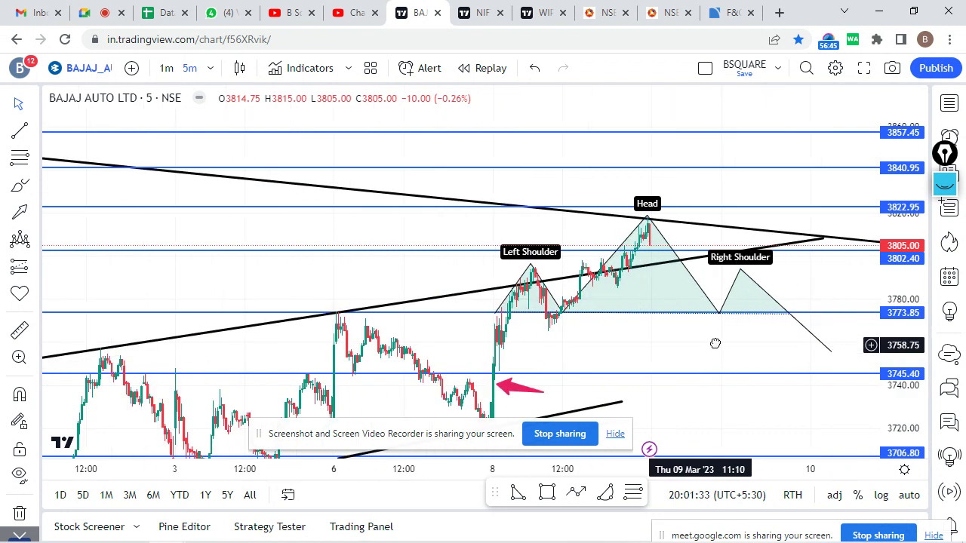
{"action": "scroll", "coordinate": [714, 340], "scroll_direction": "up", "scroll_amount": 1}
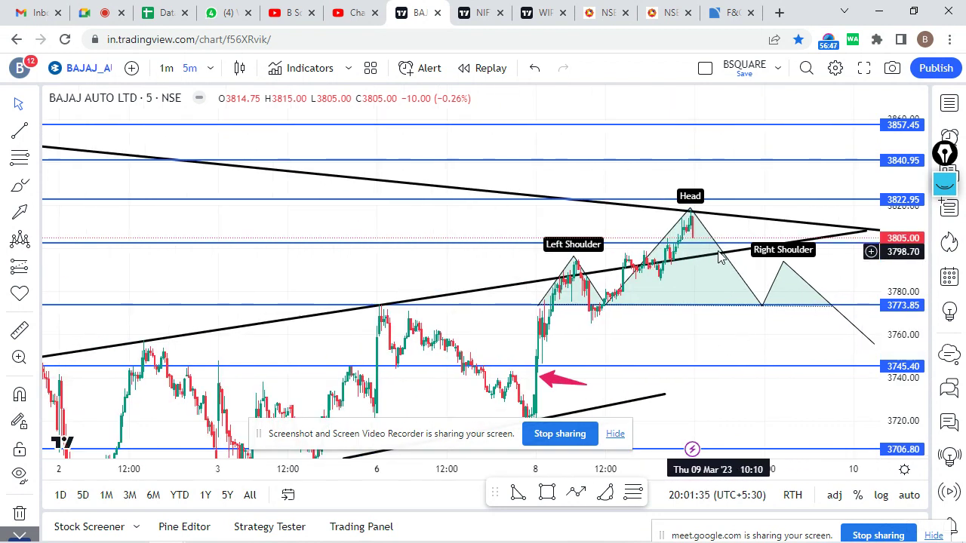
{"action": "scroll", "coordinate": [708, 262], "scroll_direction": "down", "scroll_amount": 1}
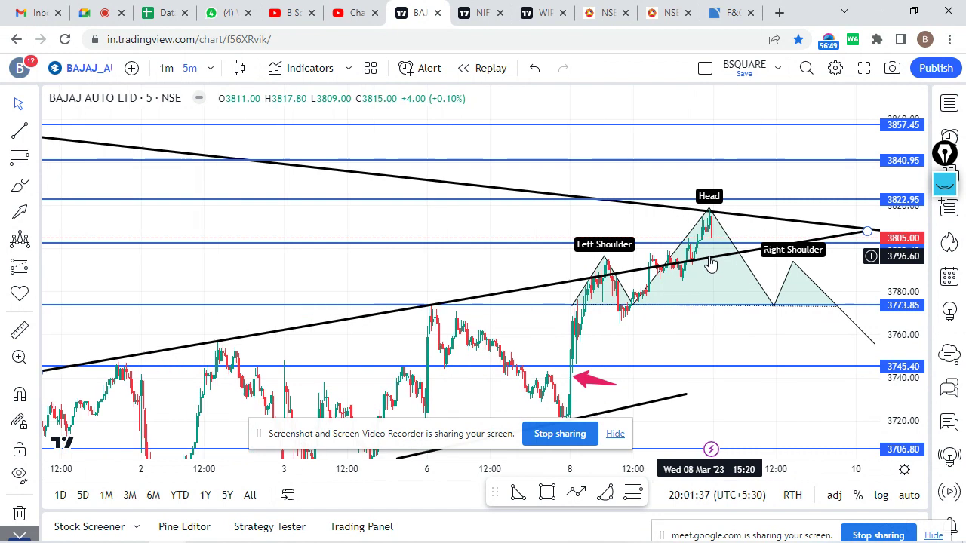
{"action": "scroll", "coordinate": [710, 262], "scroll_direction": "up", "scroll_amount": 1}
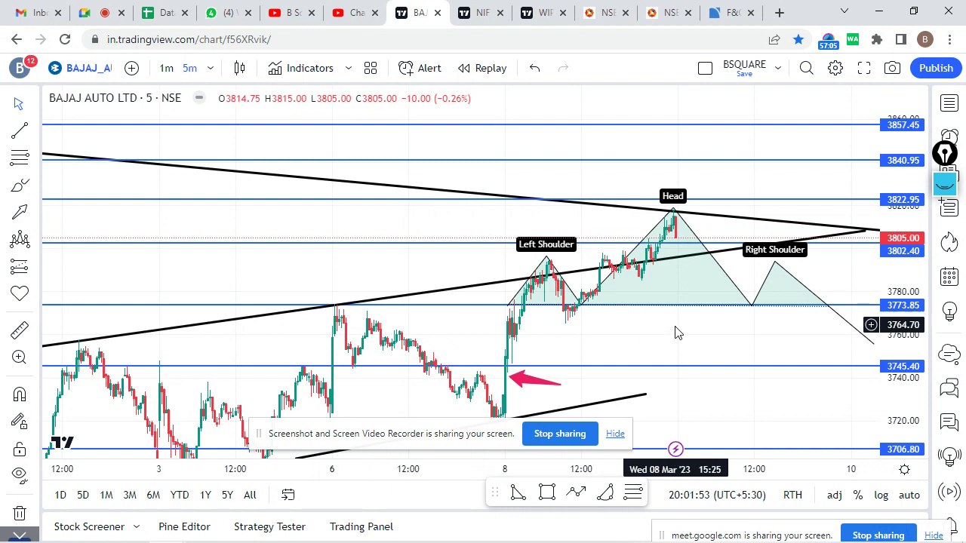
{"action": "scroll", "coordinate": [672, 335], "scroll_direction": "up", "scroll_amount": 1}
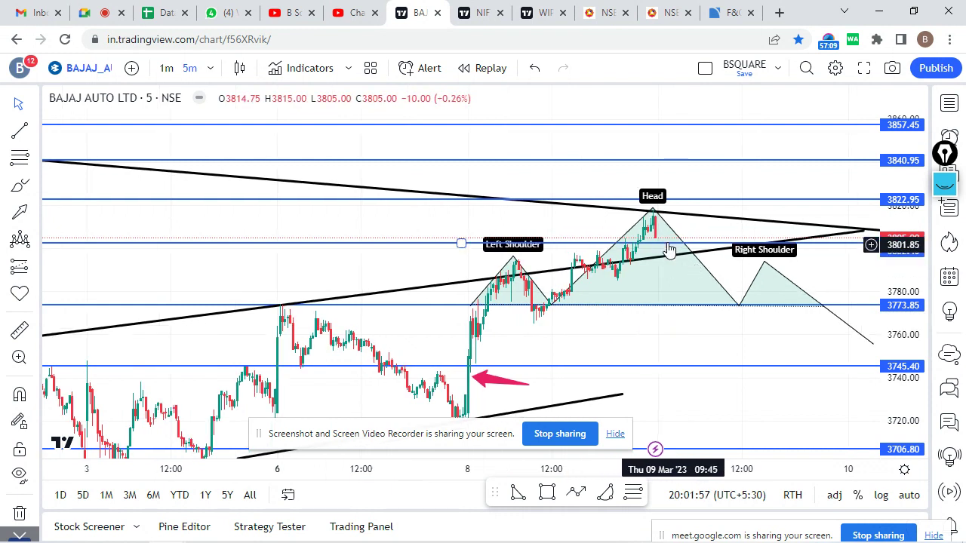
{"action": "scroll", "coordinate": [668, 277], "scroll_direction": "down", "scroll_amount": 1}
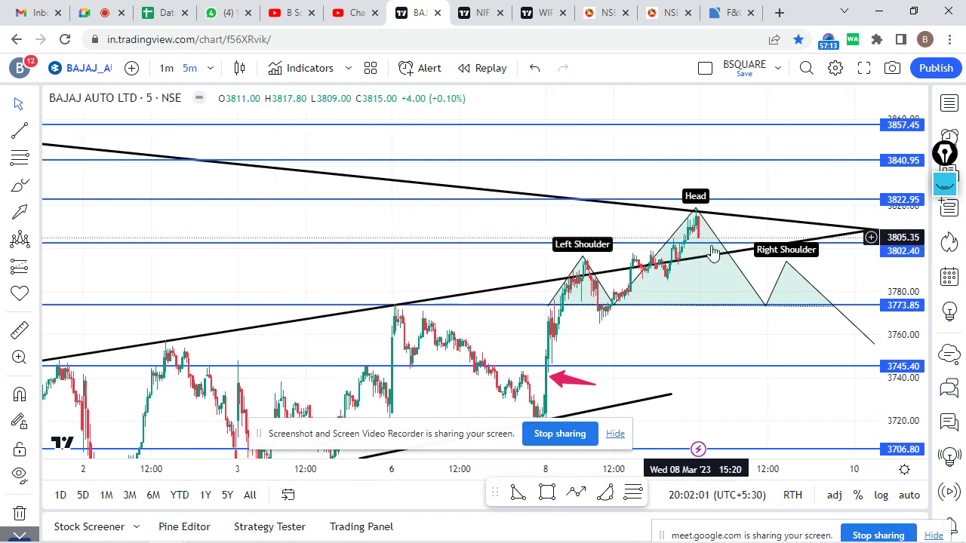
{"action": "scroll", "coordinate": [660, 260], "scroll_direction": "down", "scroll_amount": 2}
{"action": "scroll", "coordinate": [671, 283], "scroll_direction": "up", "scroll_amount": 2}
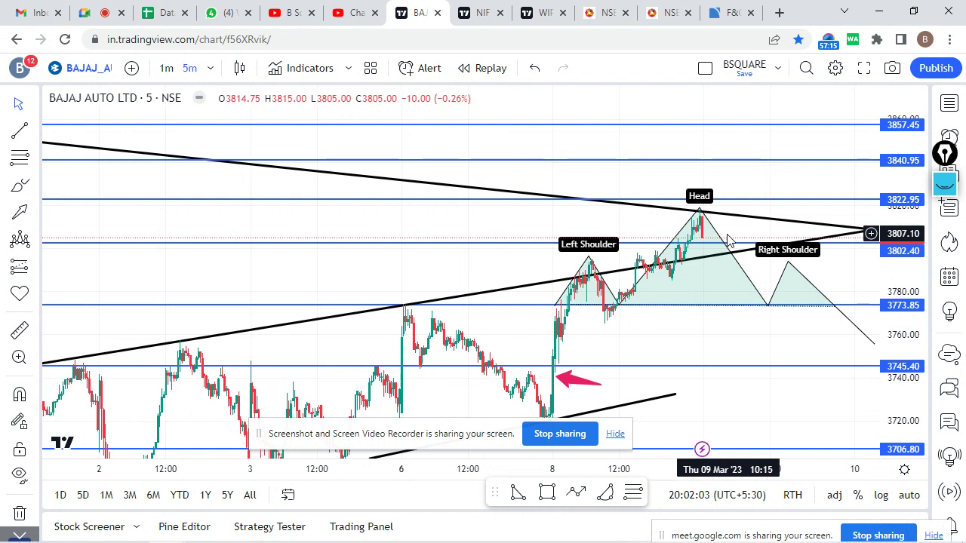
{"action": "scroll", "coordinate": [747, 220], "scroll_direction": "down", "scroll_amount": 1}
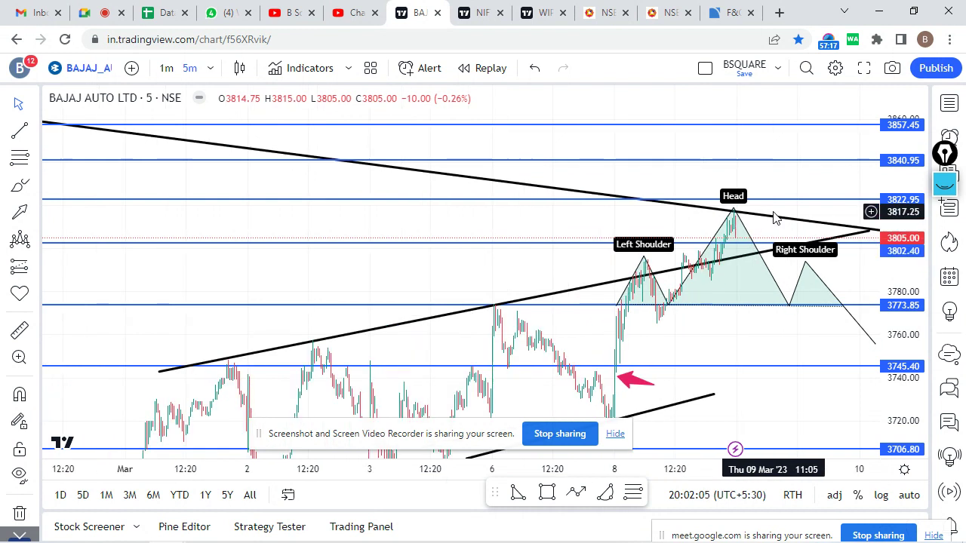
{"action": "scroll", "coordinate": [729, 361], "scroll_direction": "up", "scroll_amount": 2}
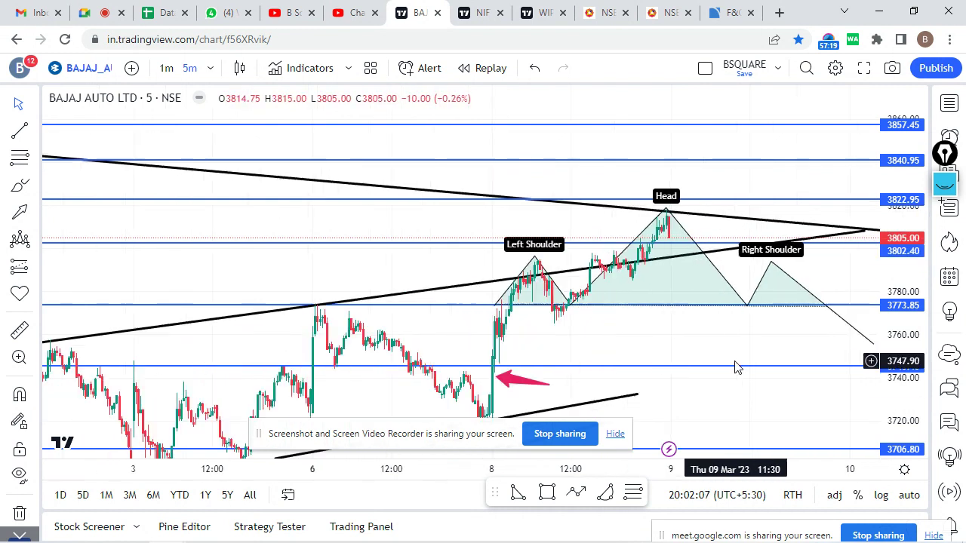
{"action": "scroll", "coordinate": [646, 341], "scroll_direction": "down", "scroll_amount": 1}
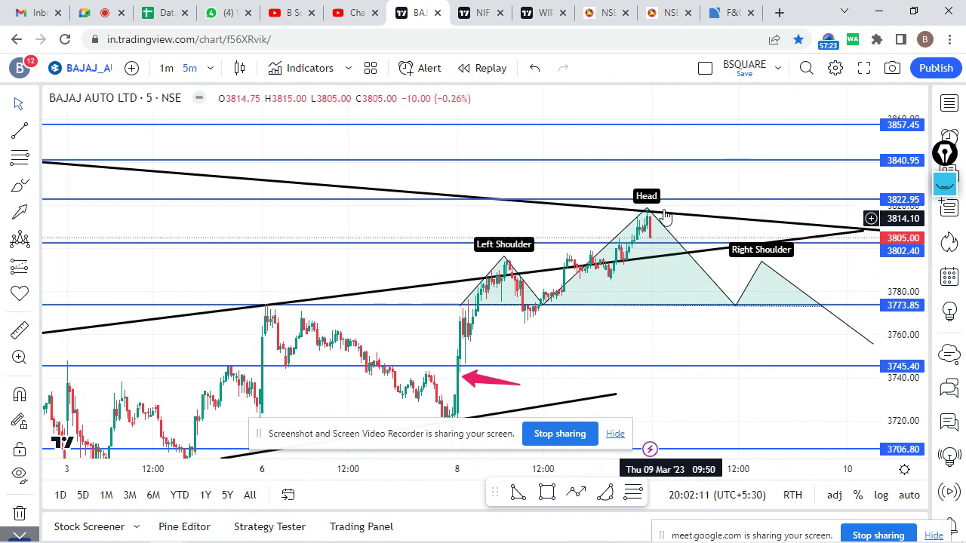
{"action": "scroll", "coordinate": [679, 205], "scroll_direction": "down", "scroll_amount": 2}
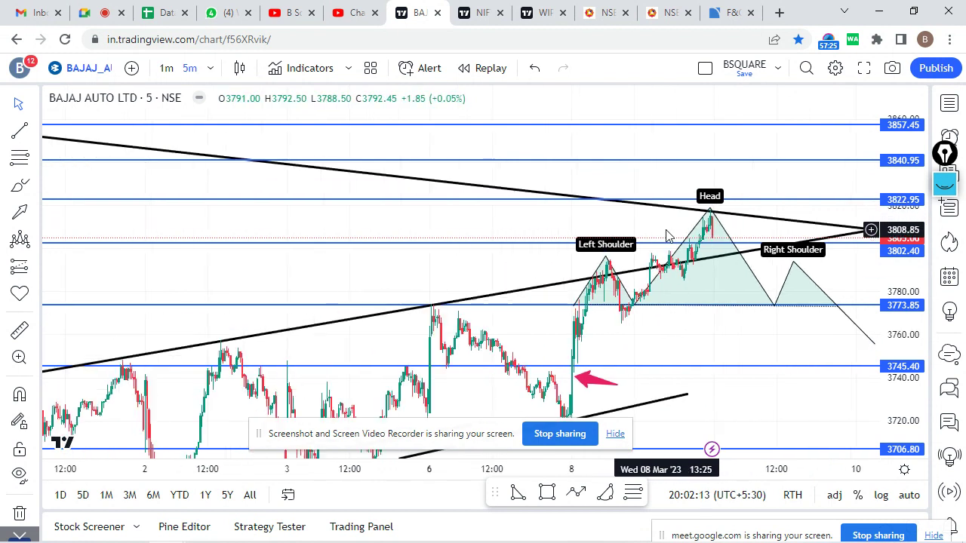
Examine the pattern against the whole descending trend line from 22 Feb and the space ahead to 13 Mar.
{"action": "scroll", "coordinate": [743, 194], "scroll_direction": "down", "scroll_amount": 3}
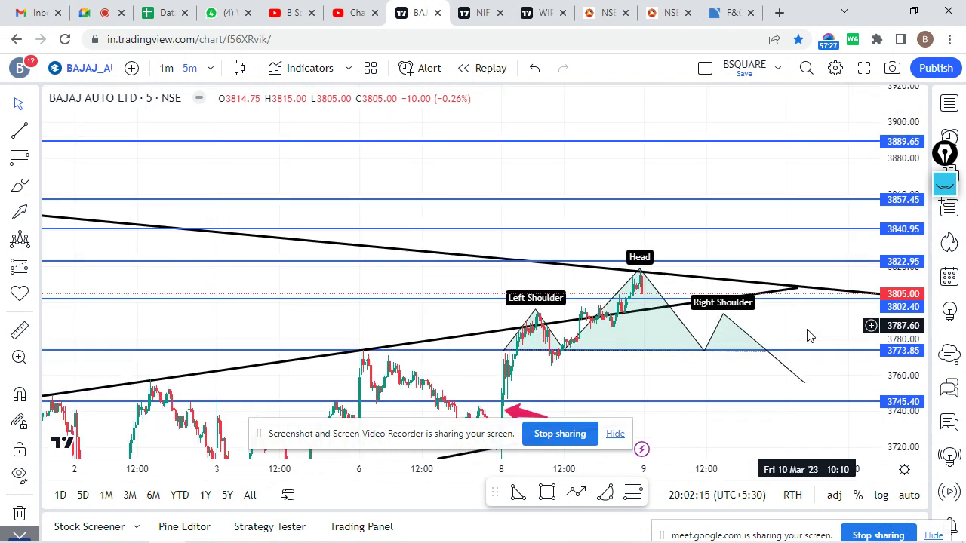
{"action": "scroll", "coordinate": [808, 337], "scroll_direction": "down", "scroll_amount": 3}
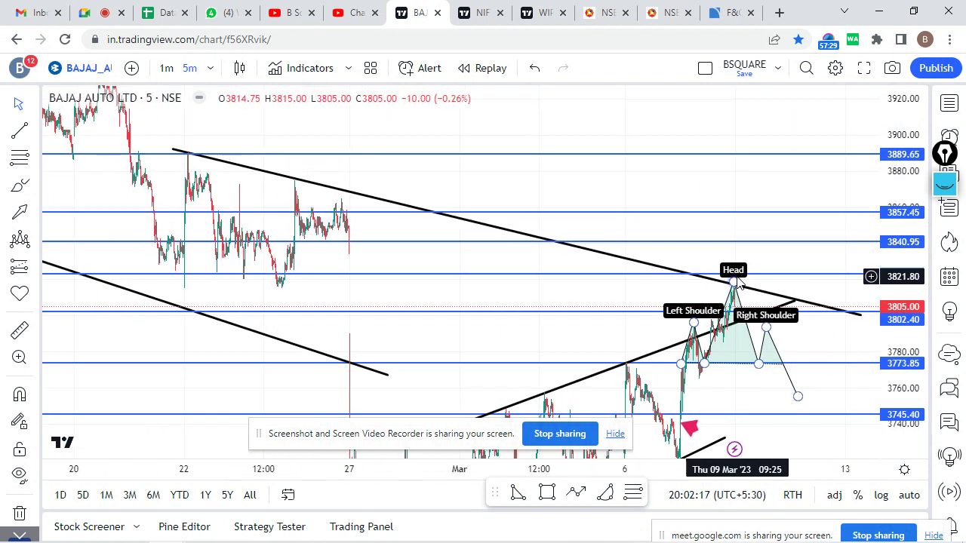
{"action": "scroll", "coordinate": [806, 353], "scroll_direction": "up", "scroll_amount": 4}
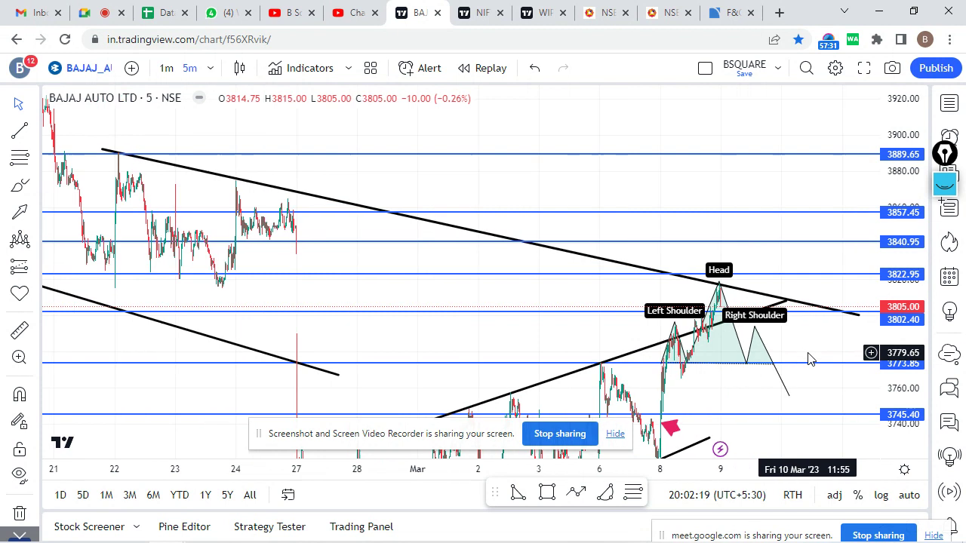
{"action": "scroll", "coordinate": [809, 359], "scroll_direction": "up", "scroll_amount": 4}
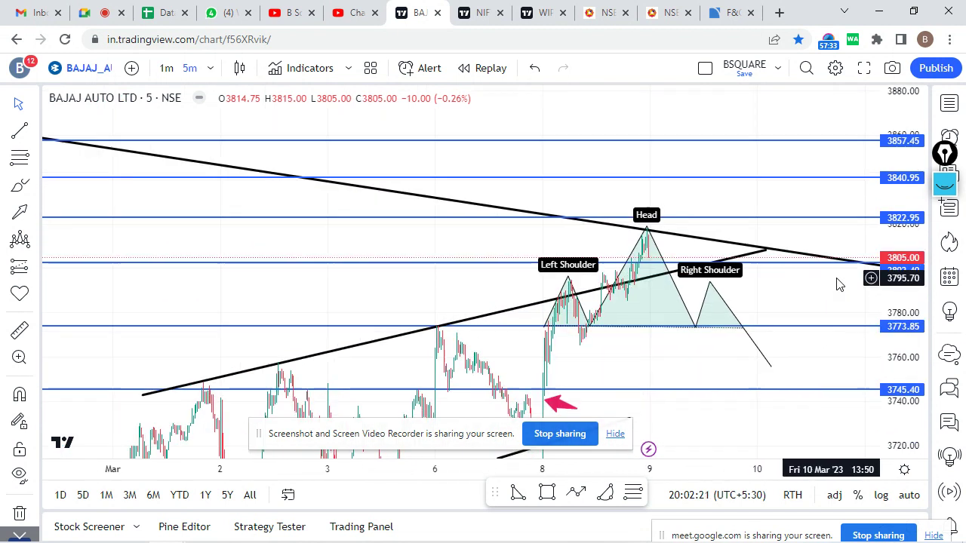
{"action": "scroll", "coordinate": [784, 279], "scroll_direction": "up", "scroll_amount": 2}
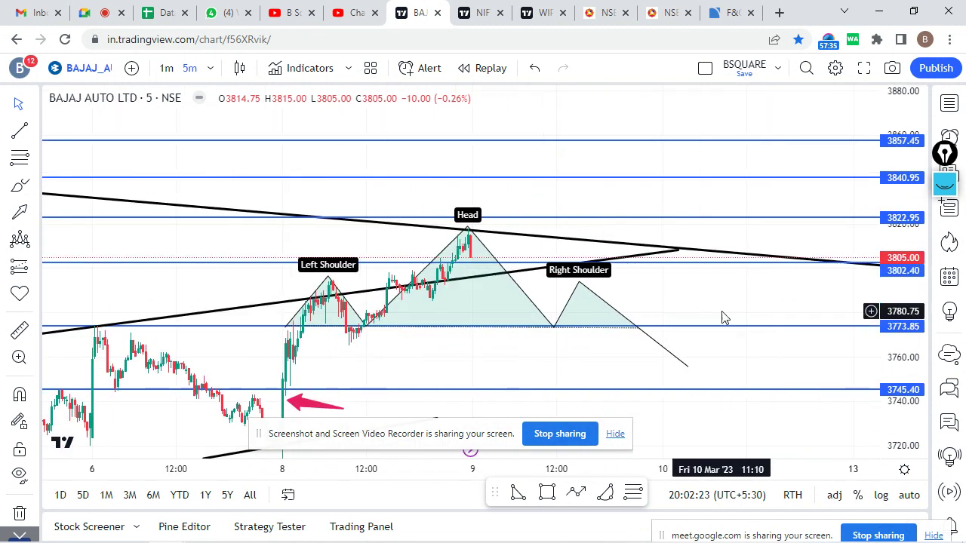
{"action": "scroll", "coordinate": [722, 302], "scroll_direction": "down", "scroll_amount": 2}
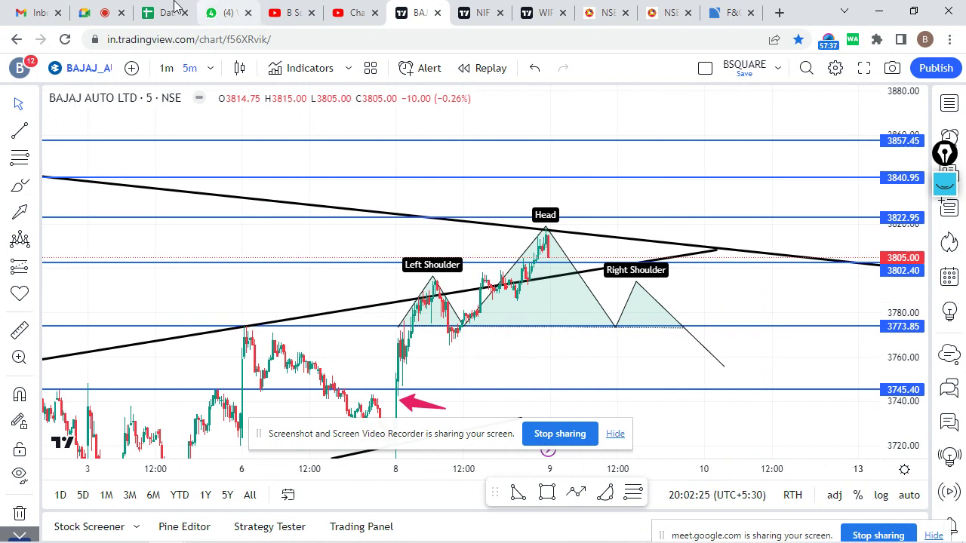
Switch to the Google Meet call to view the class participants.
{"action": "left_click", "coordinate": [95, 9]}
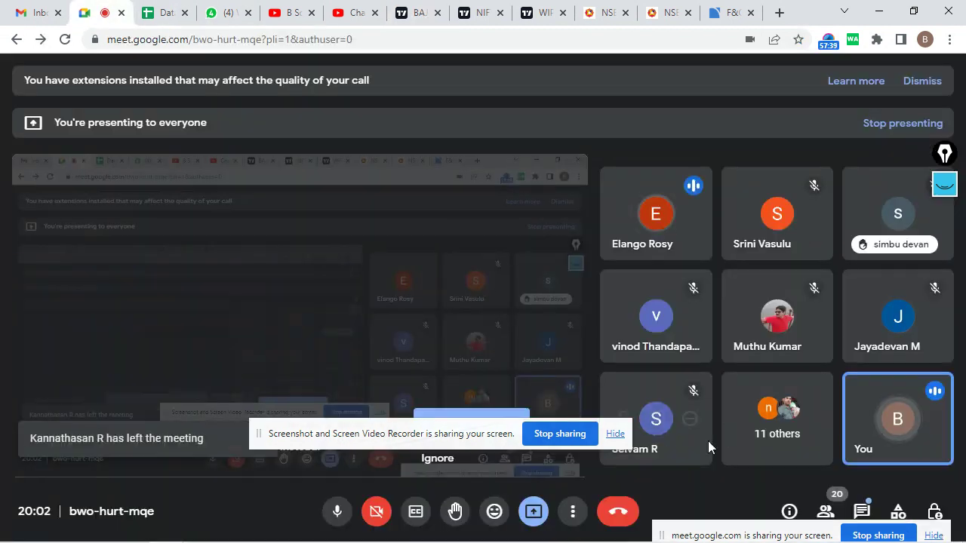